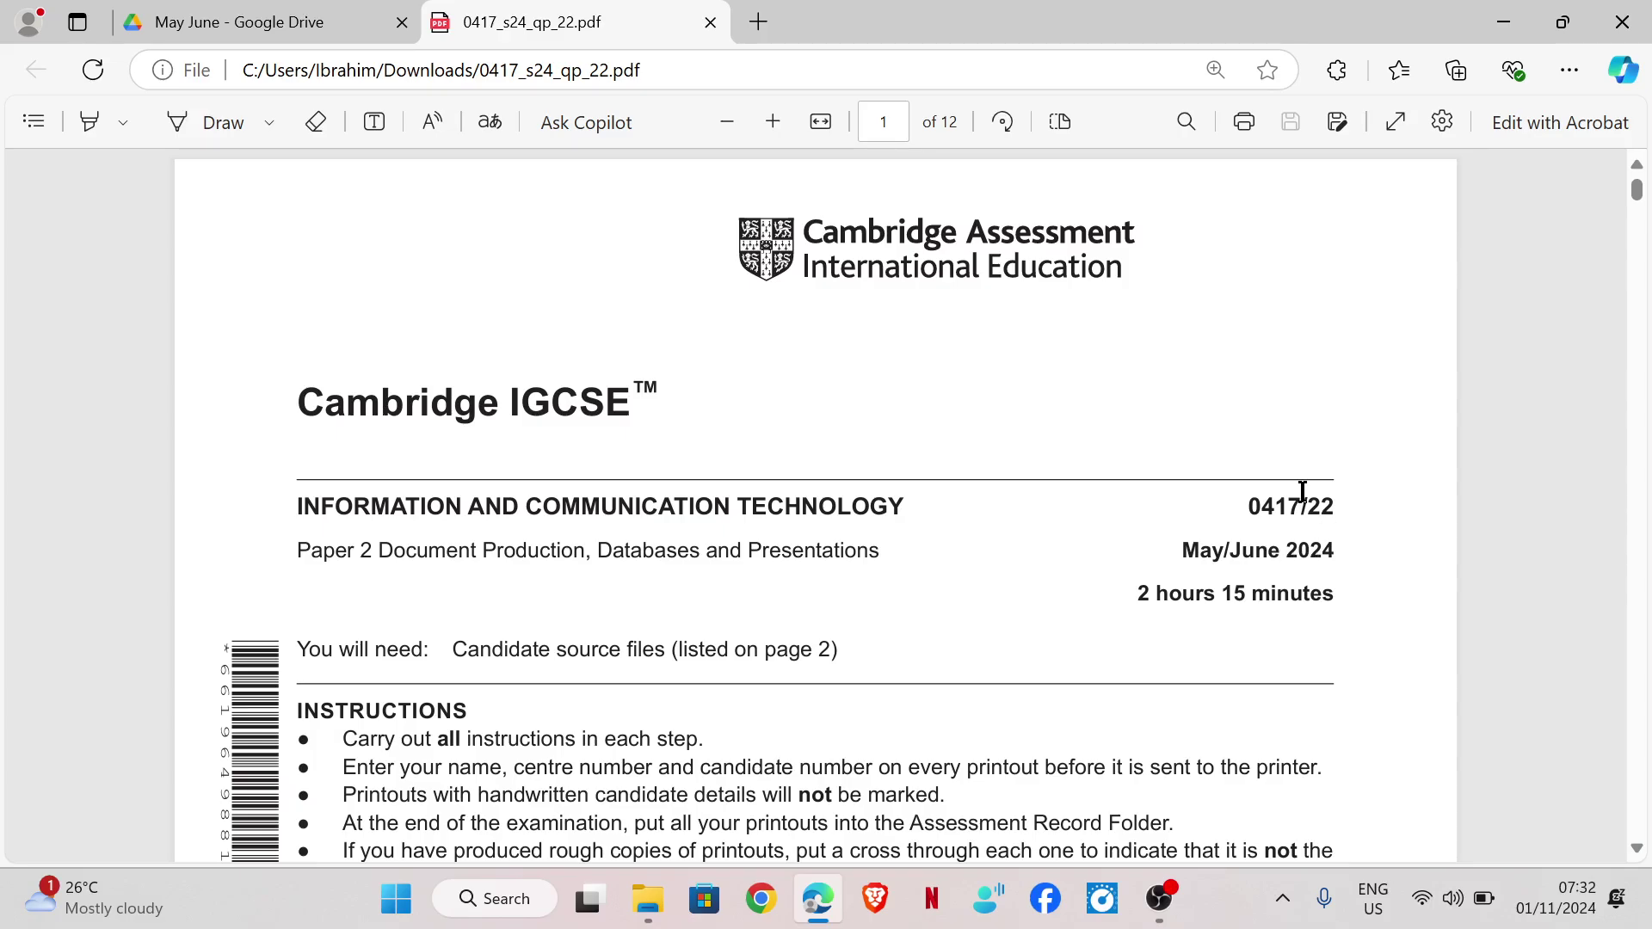
Scroll the question paper to page 2, highlighting the source file list on the way to Task 1
scroll(1074, 592, "down", 15)
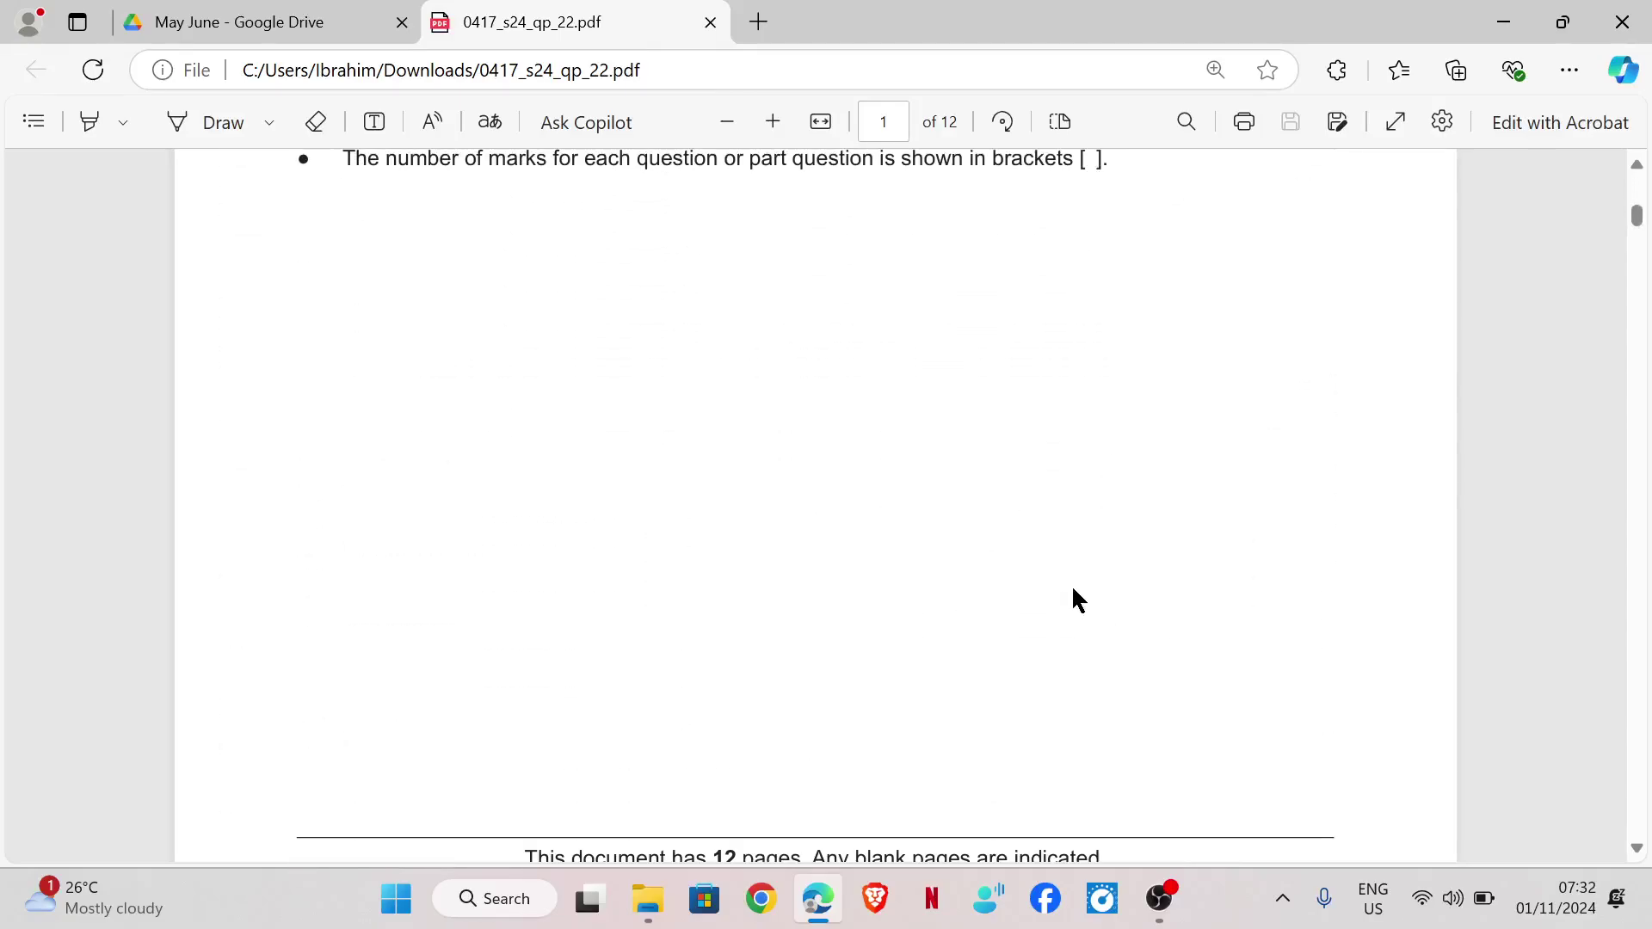
scroll(1077, 600, "down", 3)
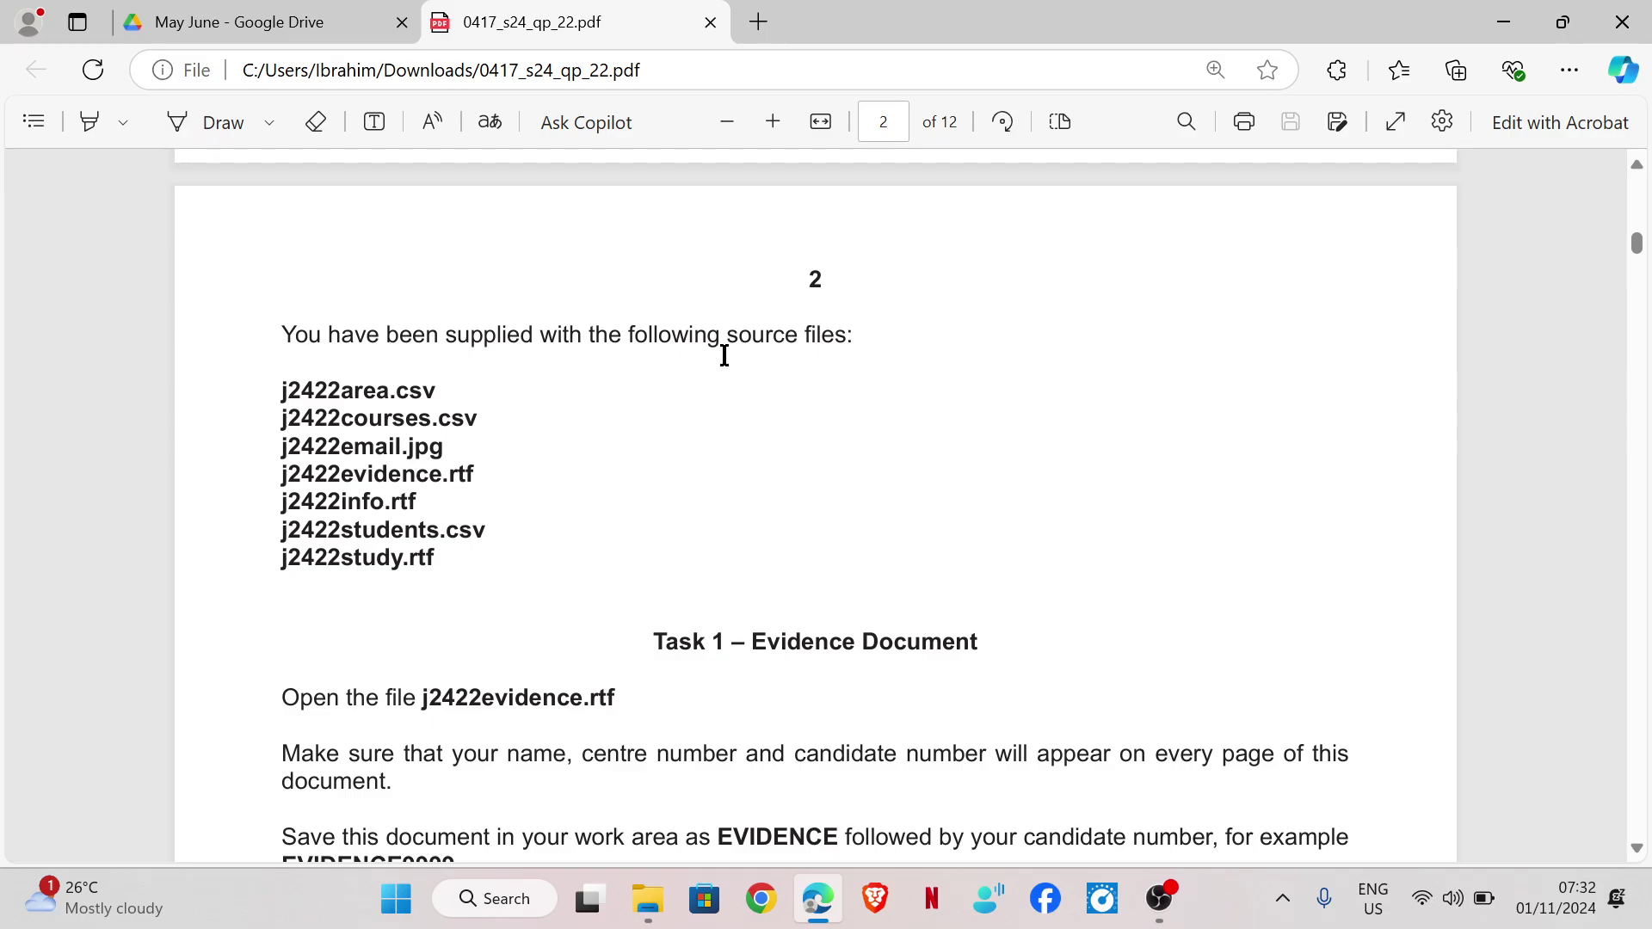
left_click_drag(280, 380, 447, 560)
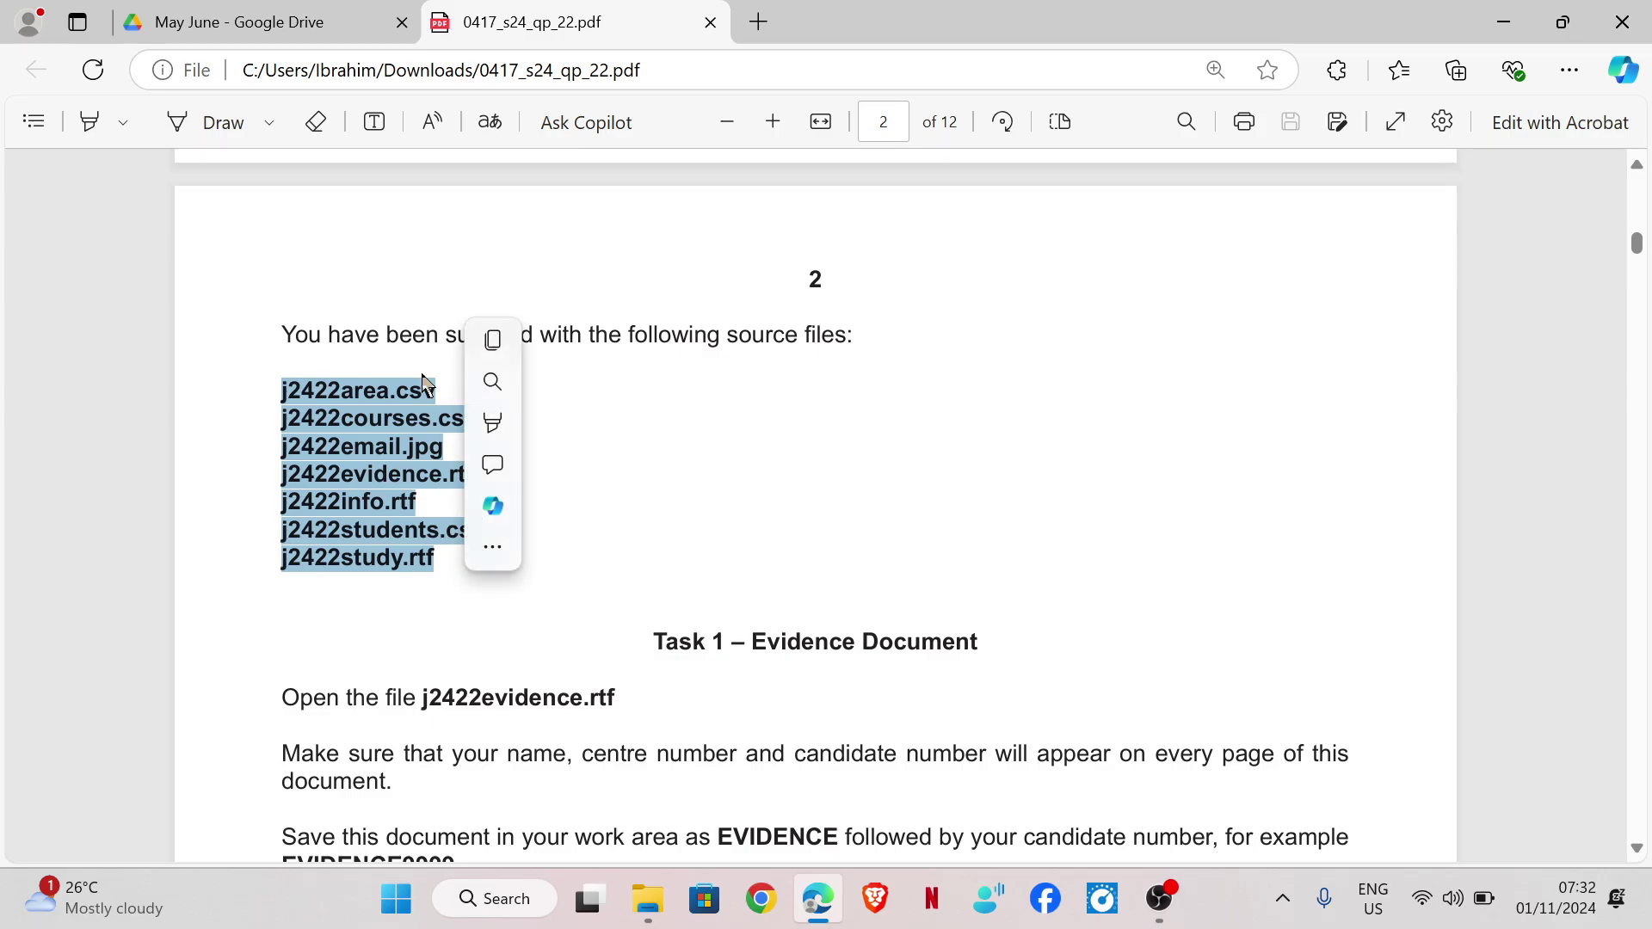
left_click(365, 491)
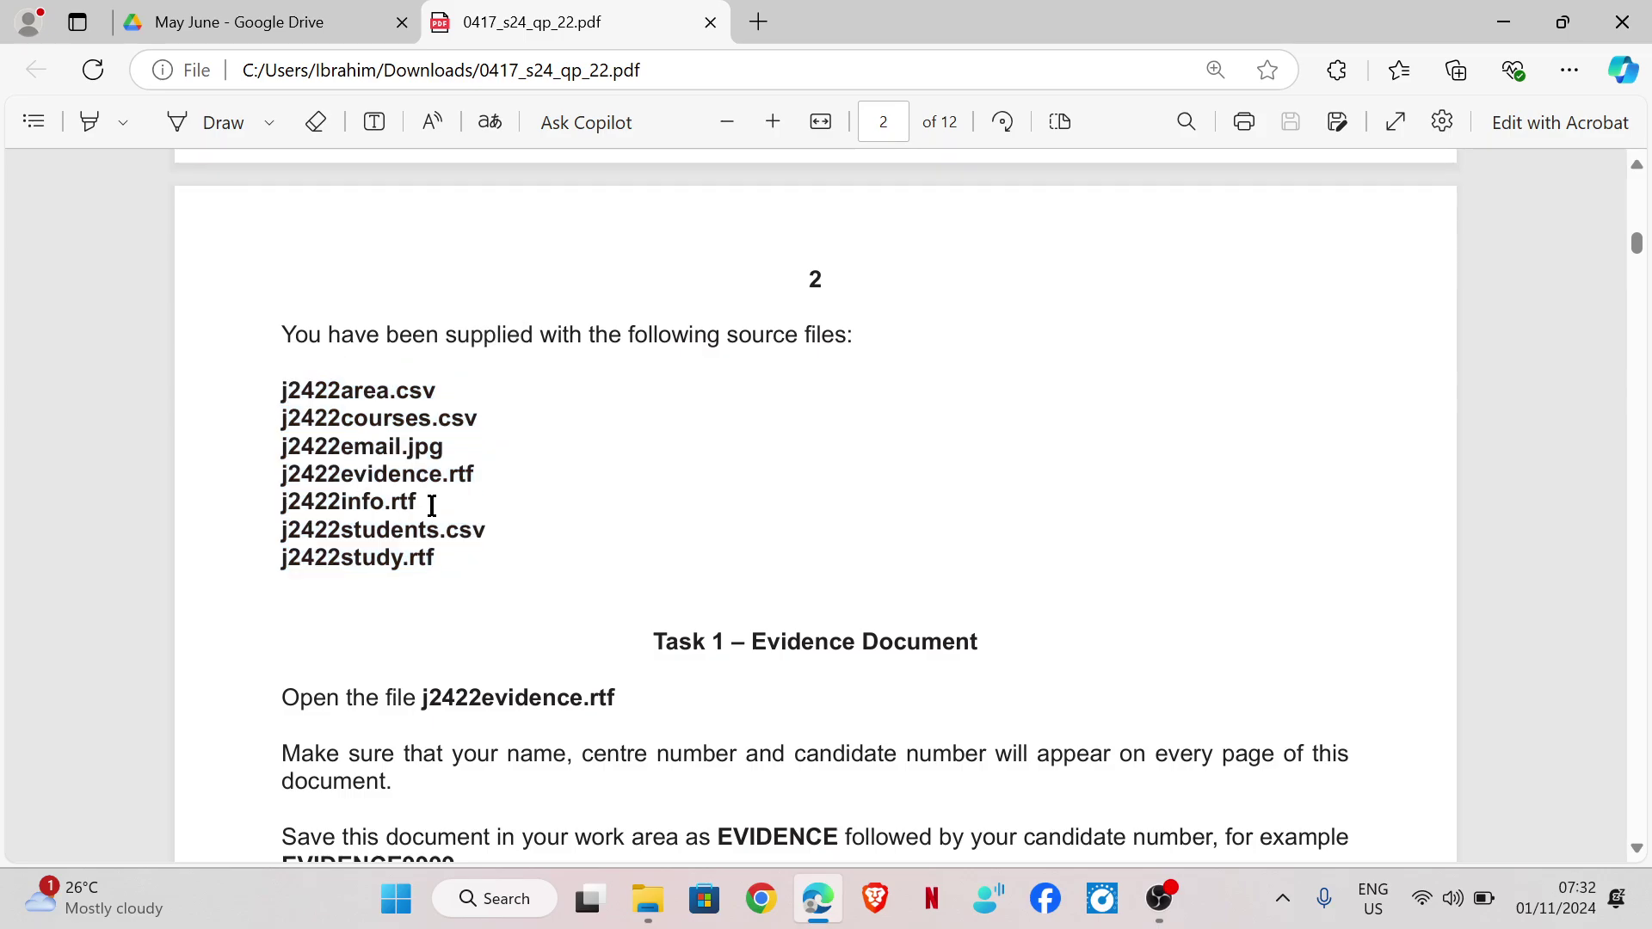
scroll(431, 505, "down", 5)
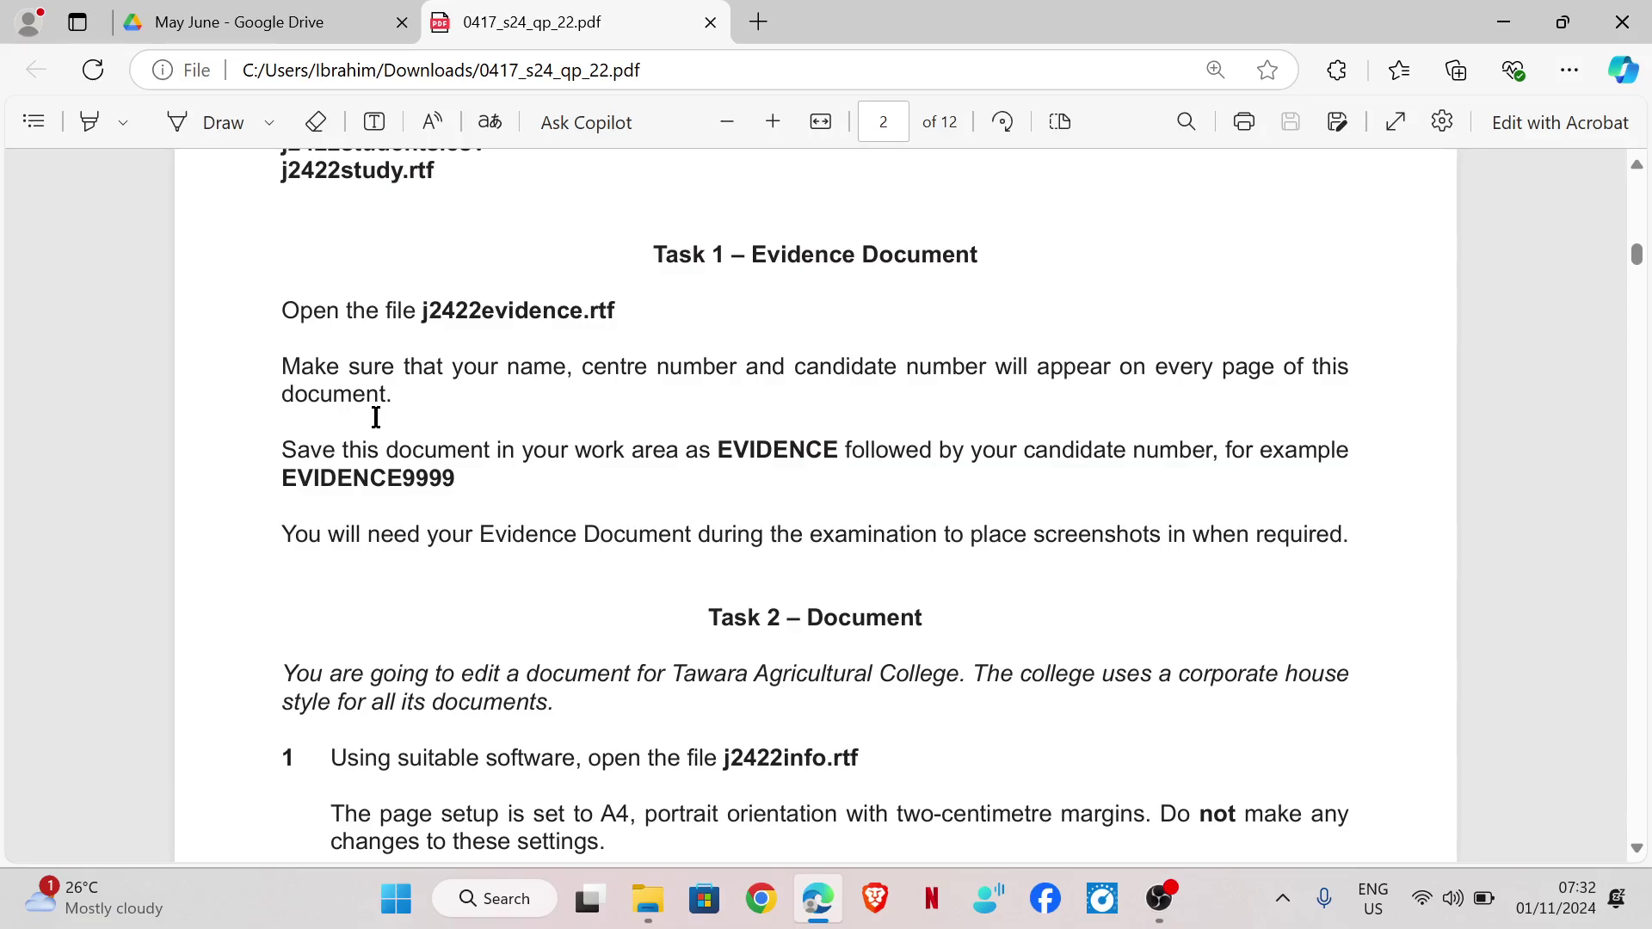
Open j2422evidence.rtf in Word, dismiss the document recovery prompt and enable editing
left_click(648, 898)
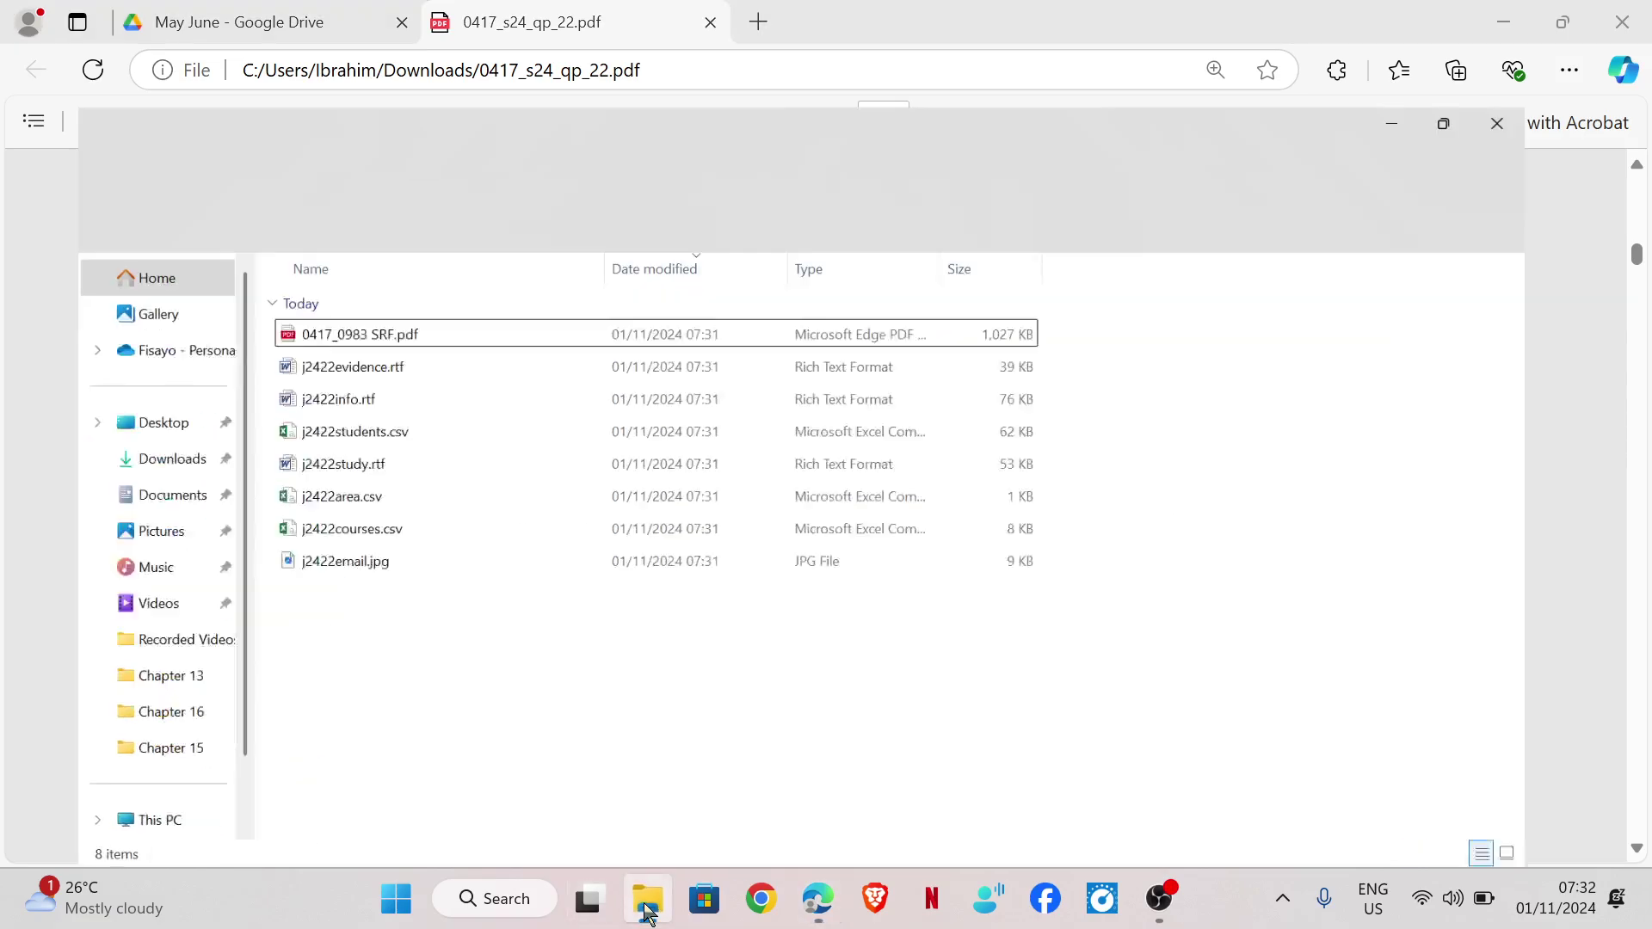
double_click(353, 303)
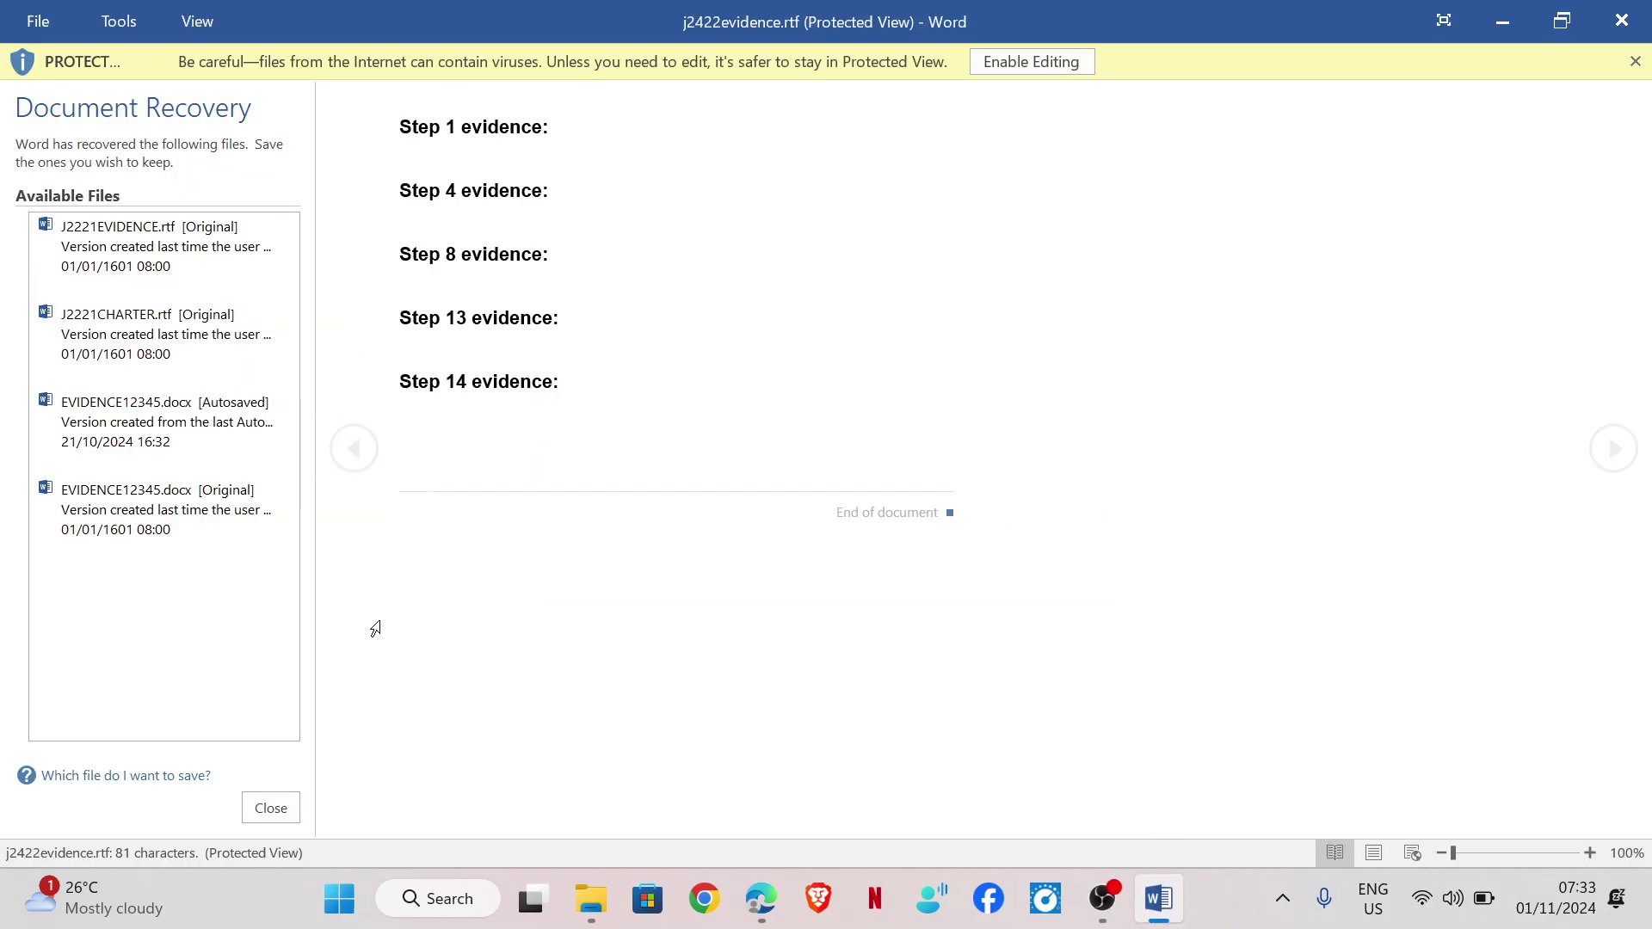
left_click(281, 809)
left_click(352, 361)
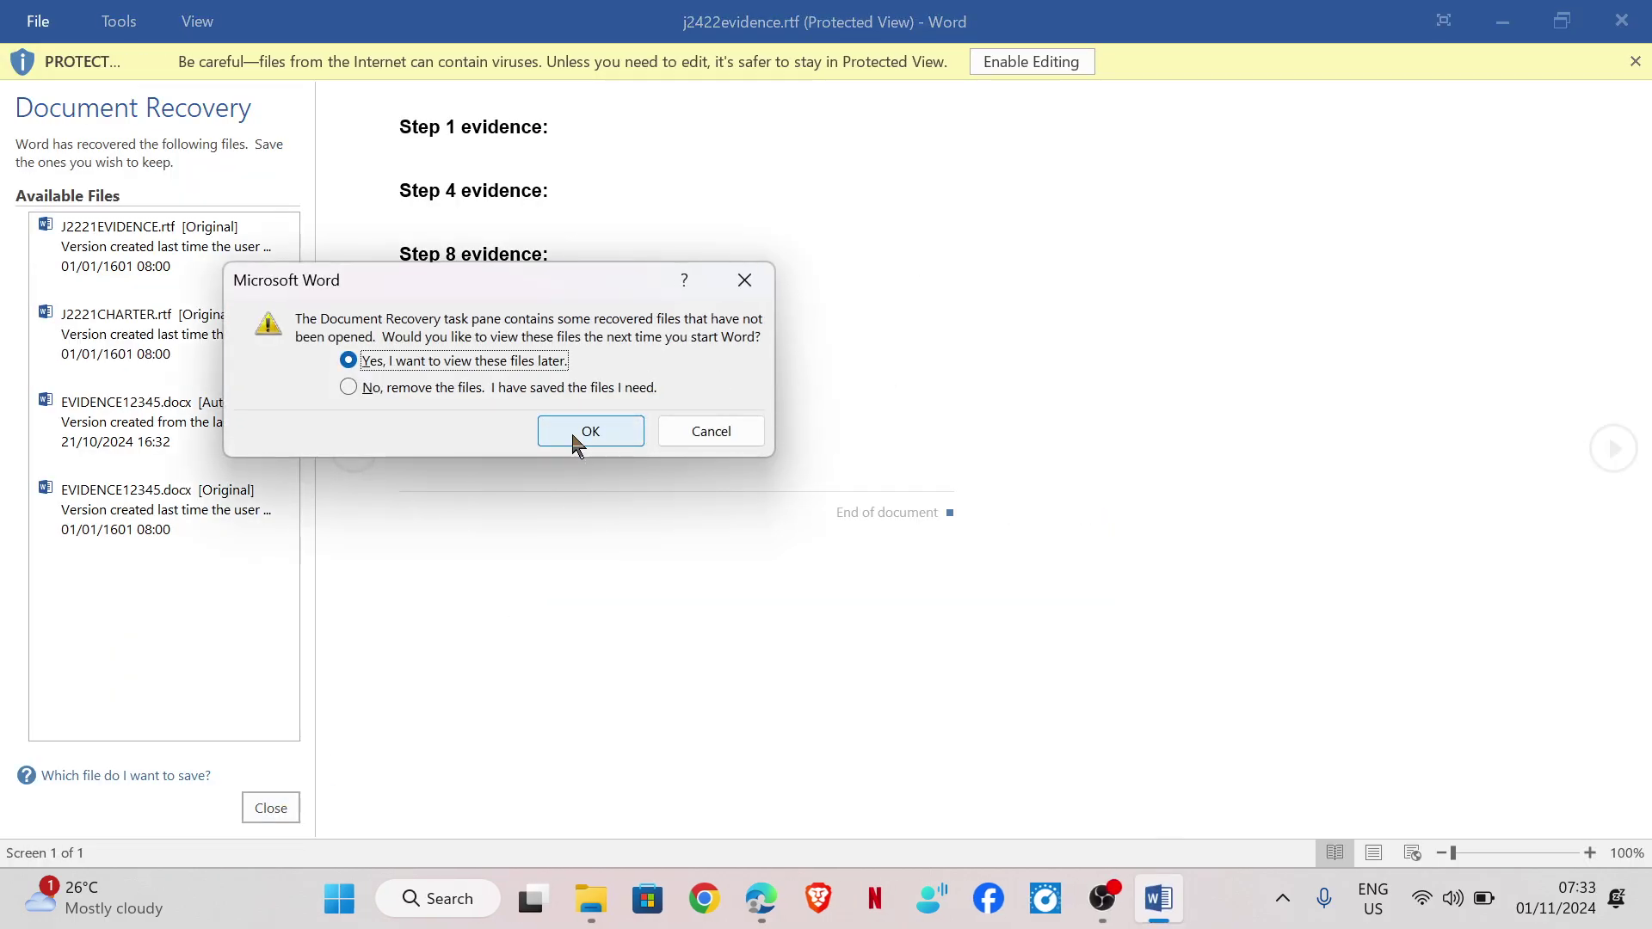
left_click(576, 431)
left_click(1061, 63)
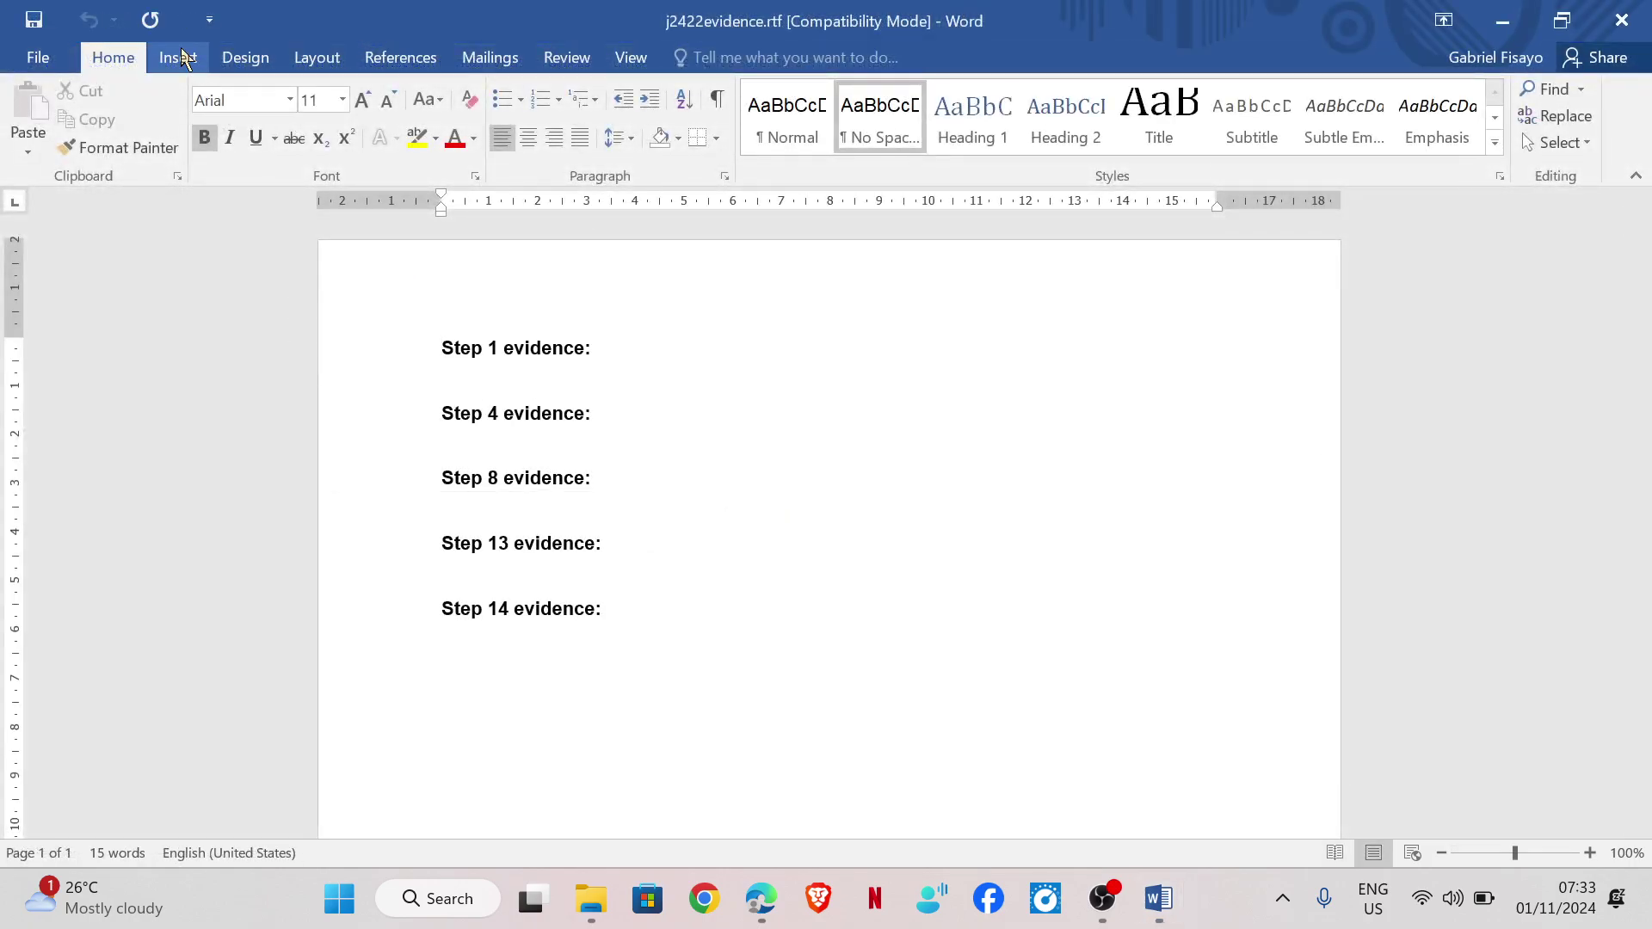
Add a Blank (Three Columns) header with the candidate's name, centre number and candidate number
left_click(183, 59)
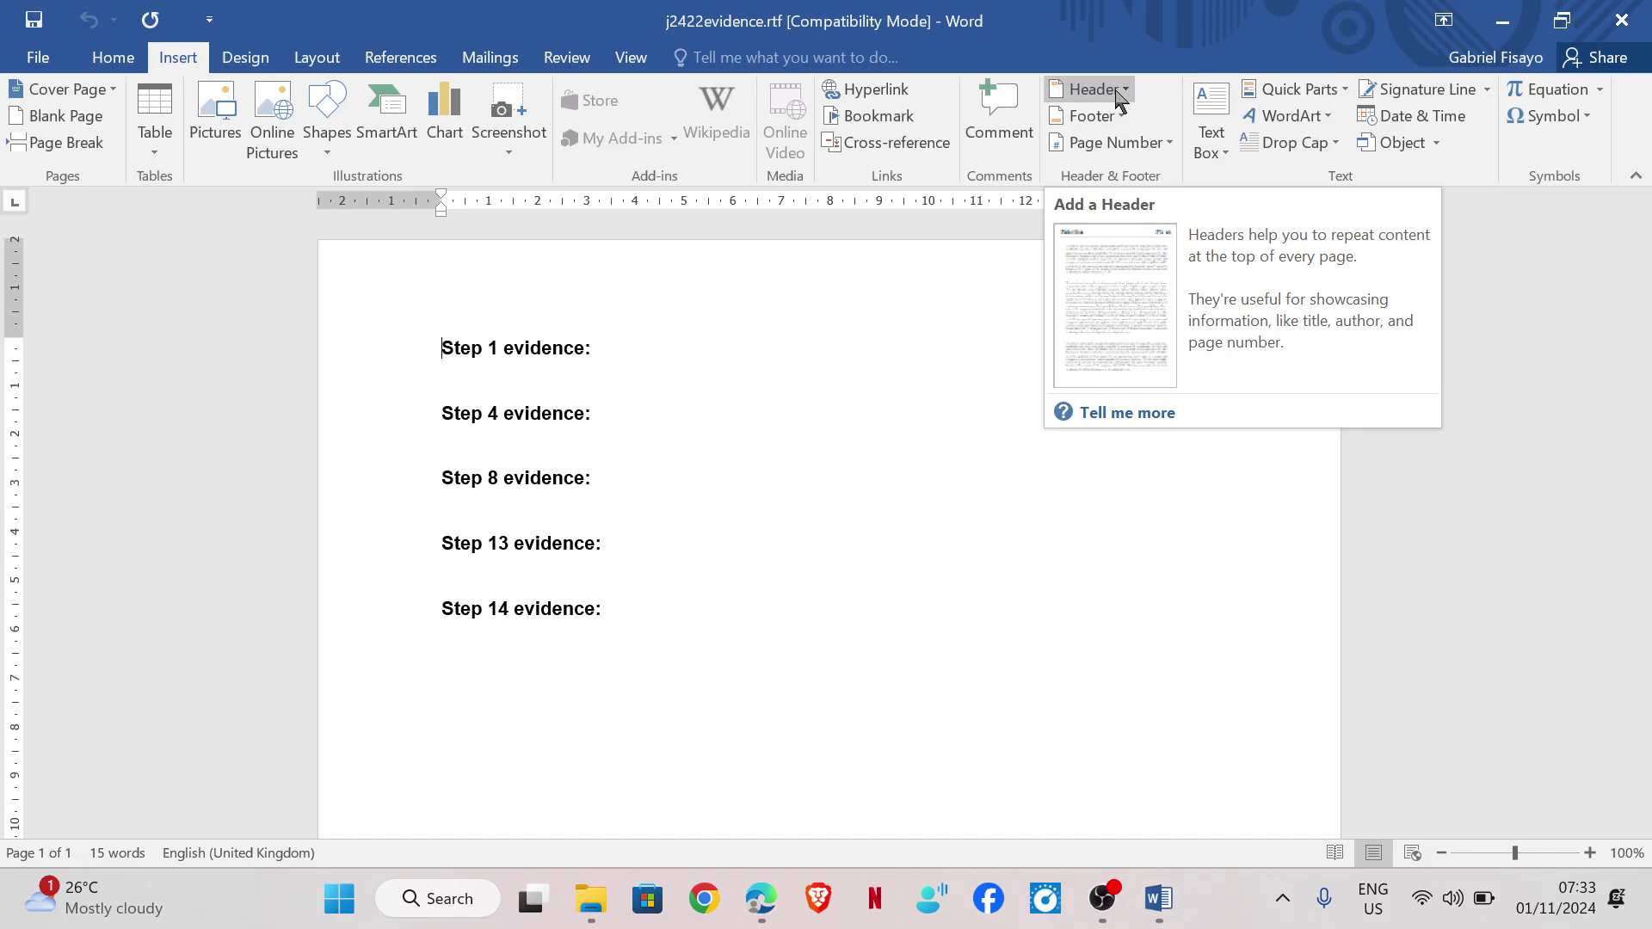
left_click(1116, 91)
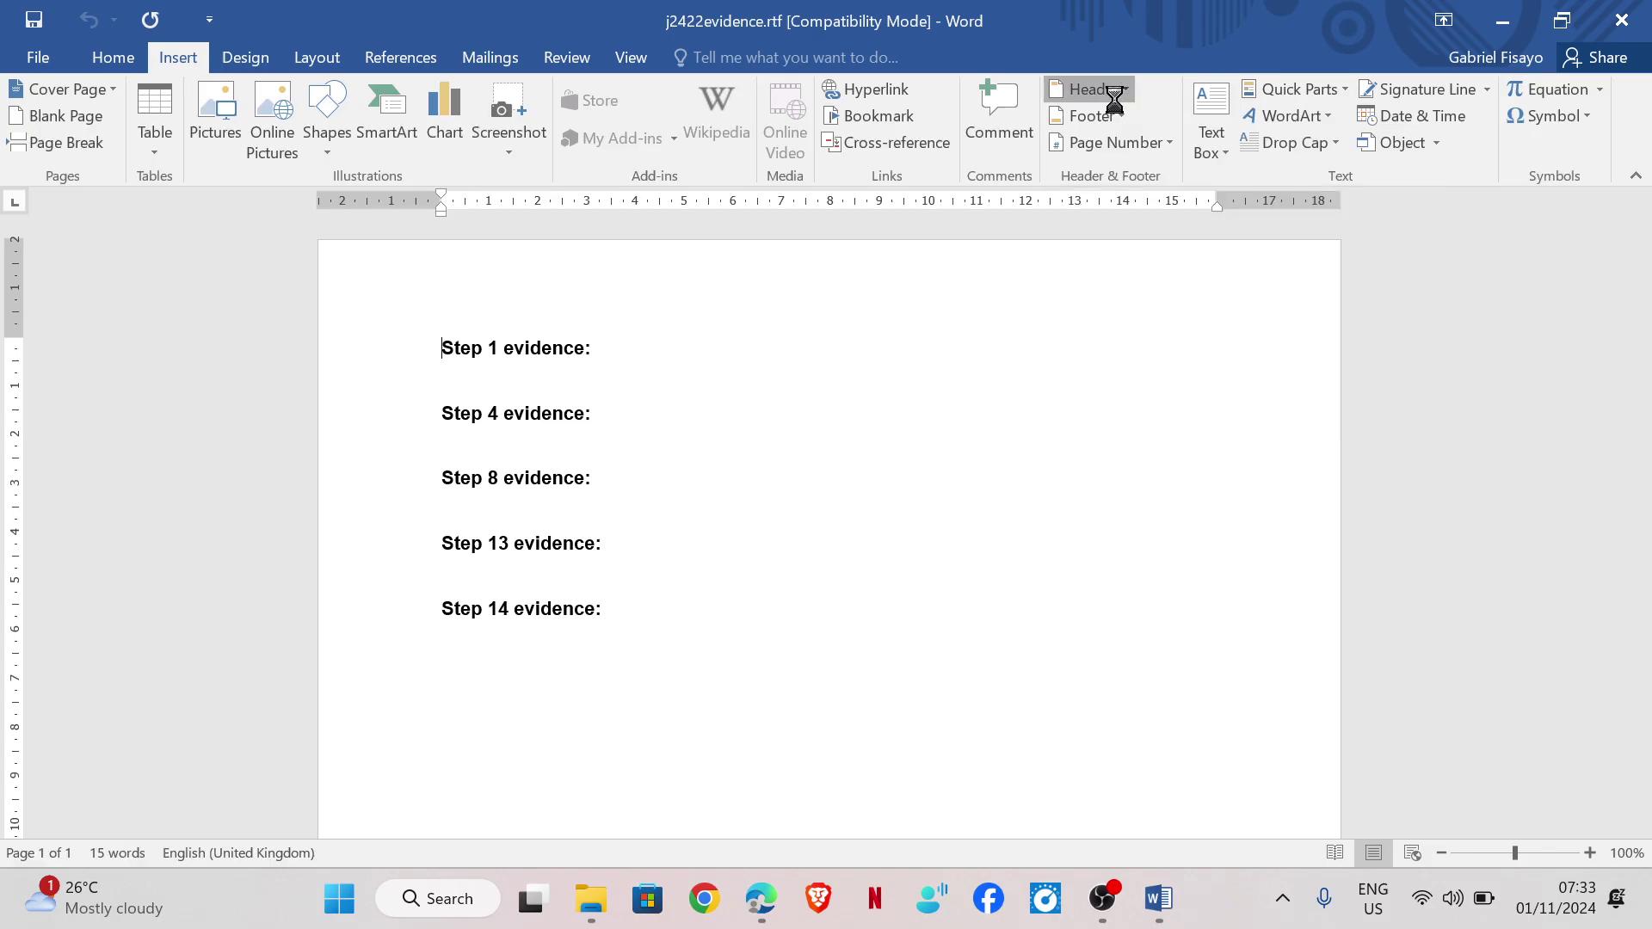
left_click(1119, 315)
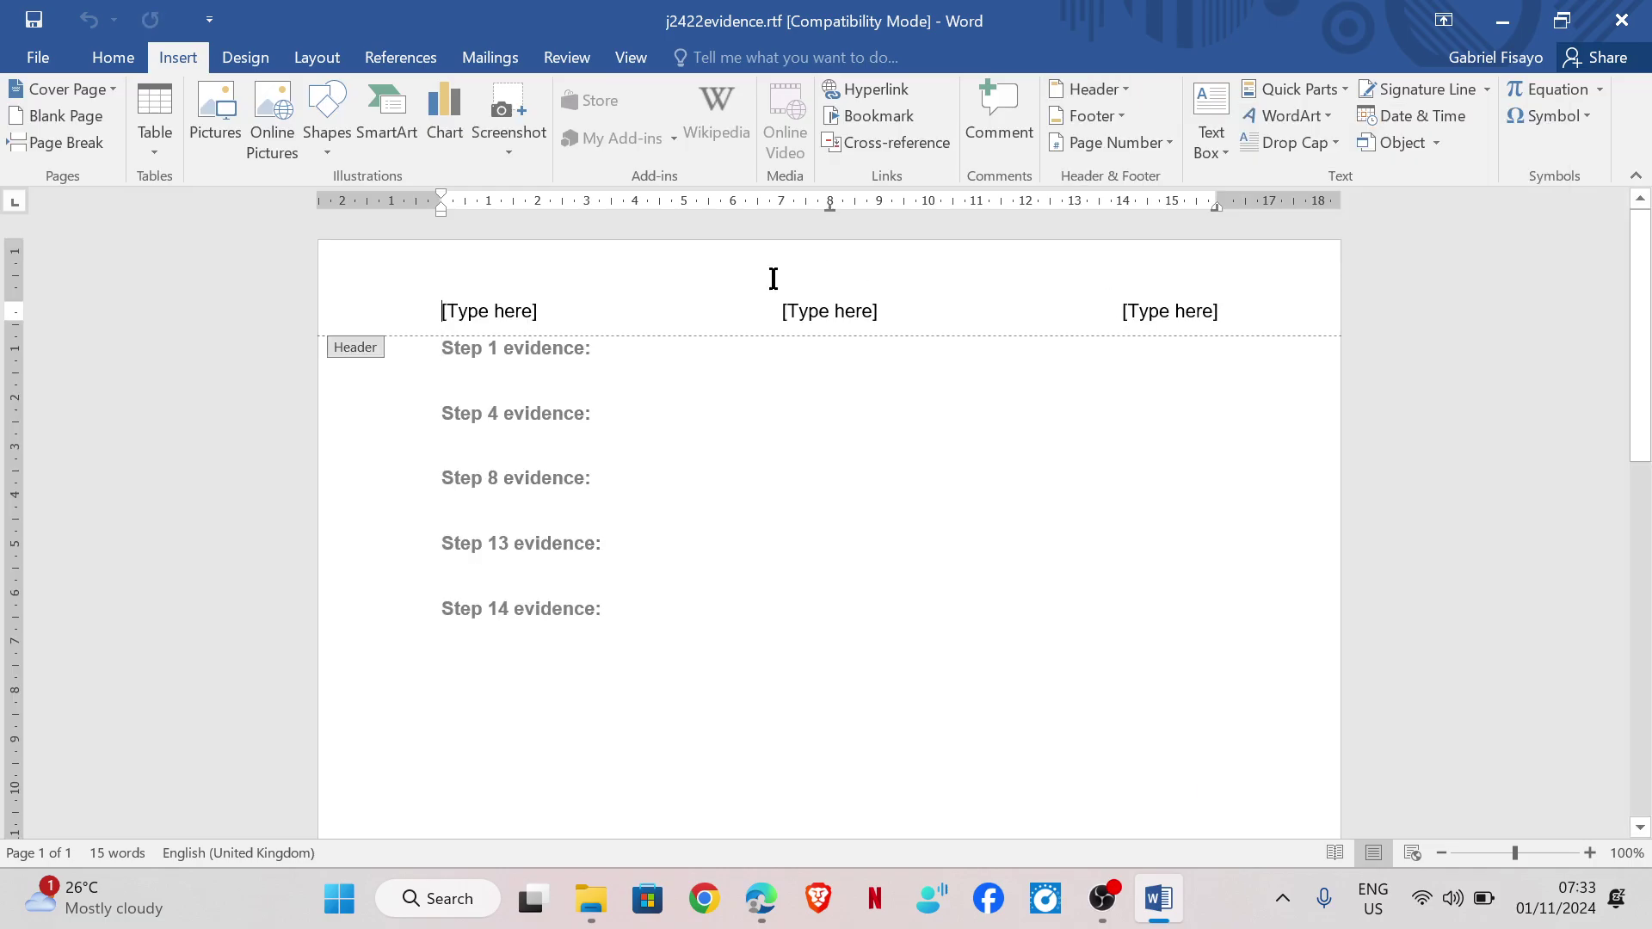
left_click(473, 311)
type("R")
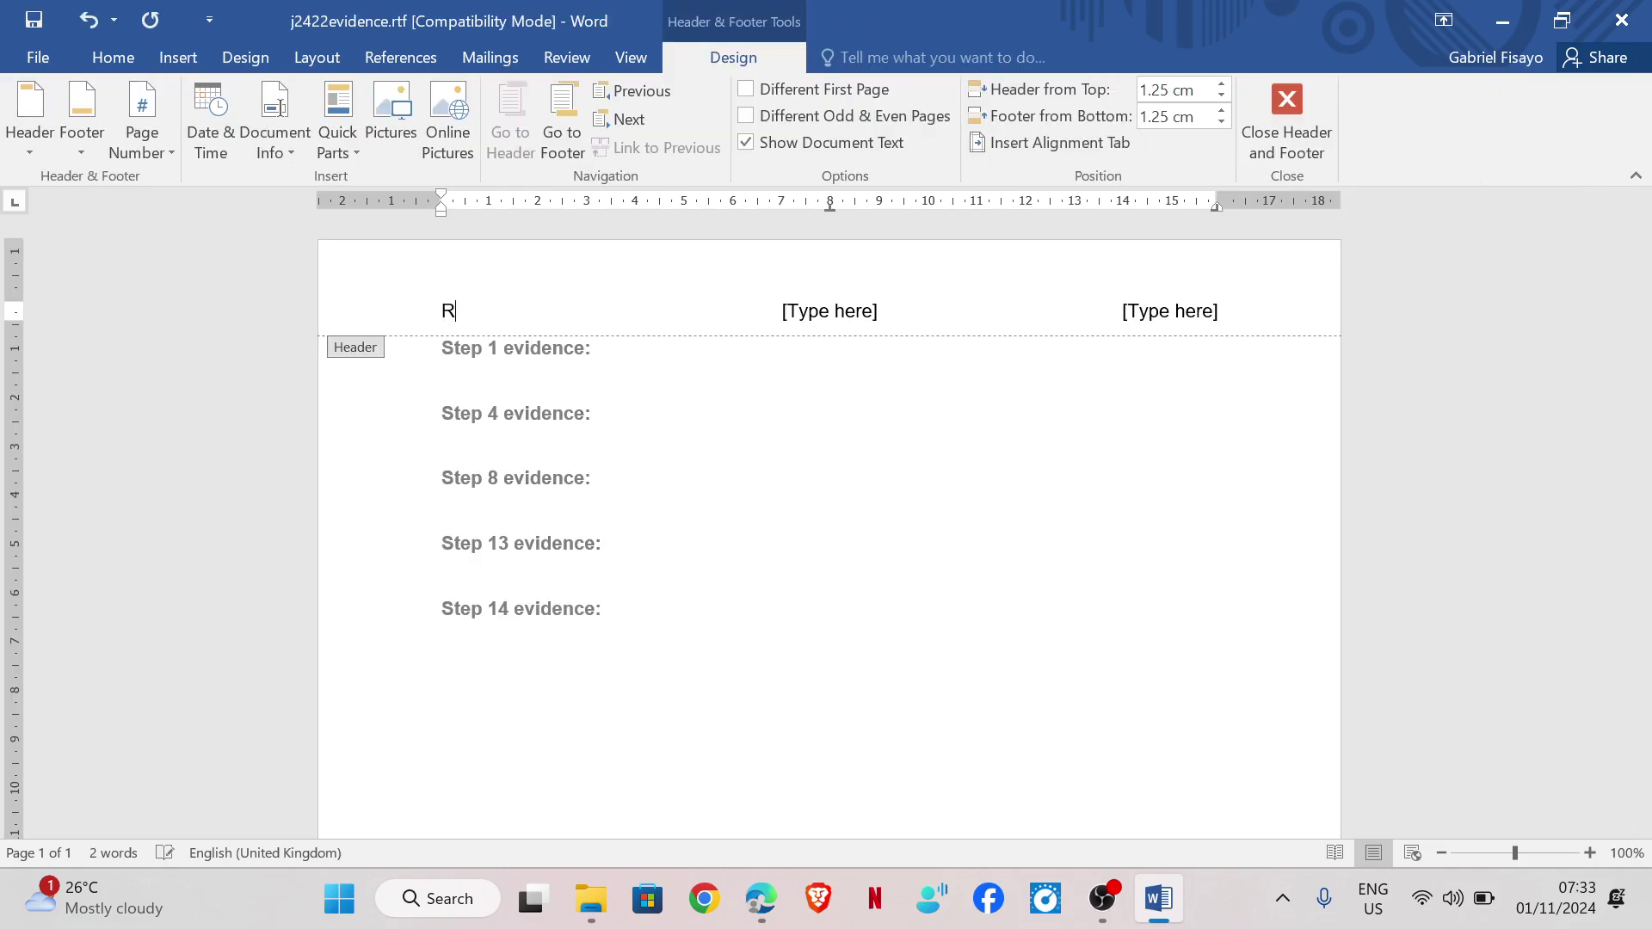
type("ebecca")
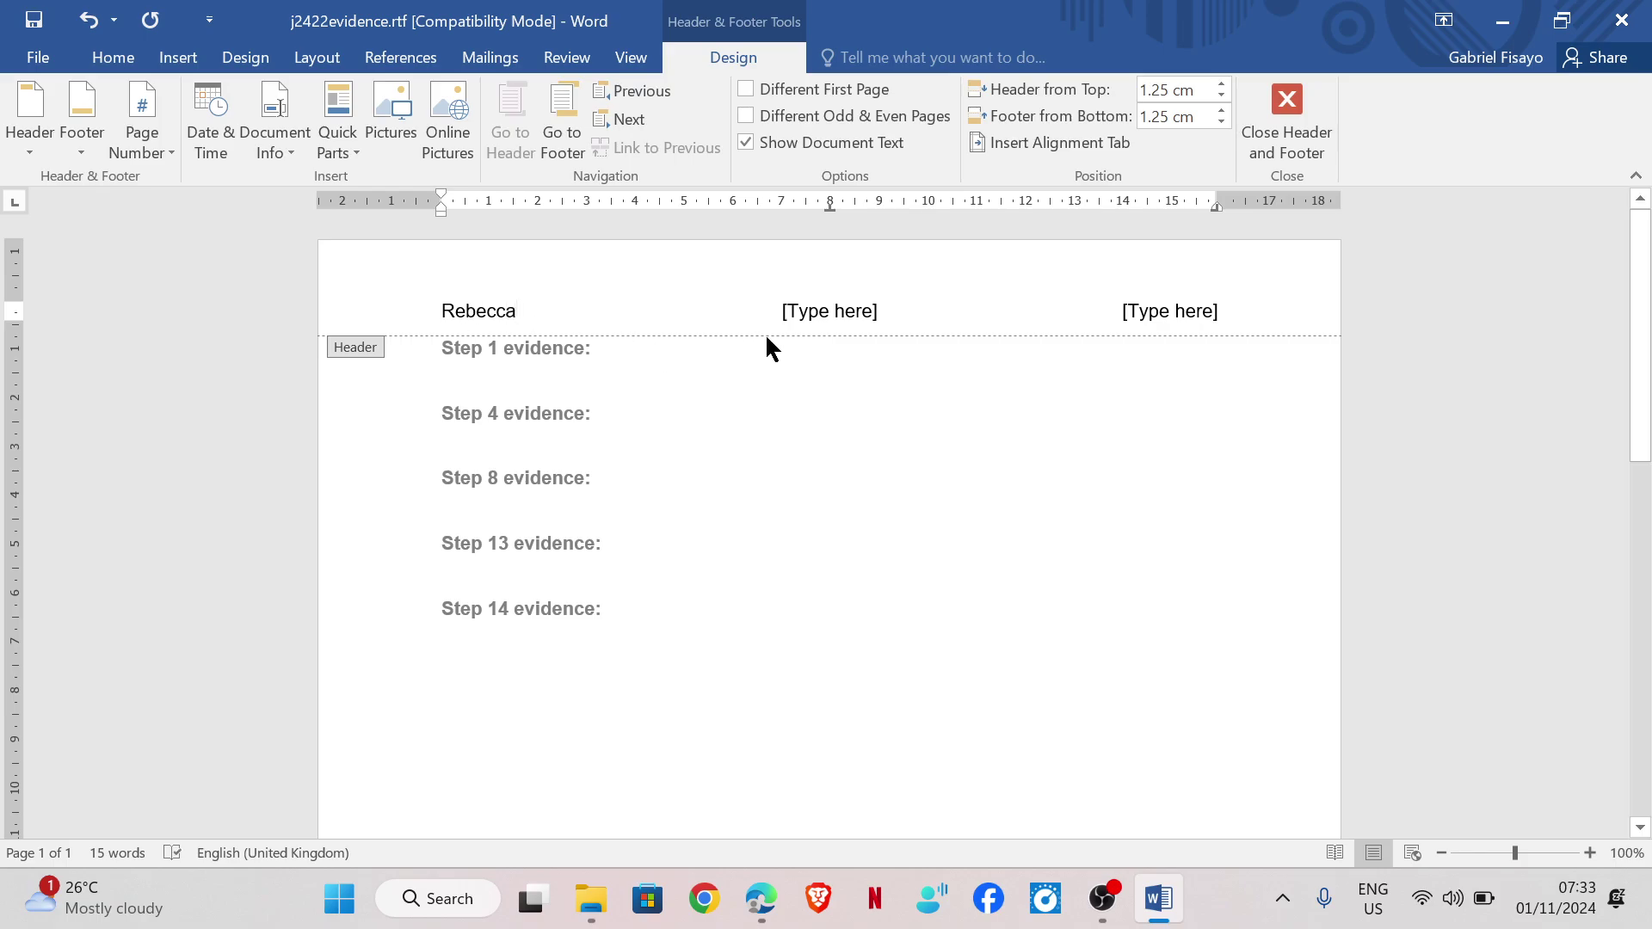
left_click(855, 315)
type("1234")
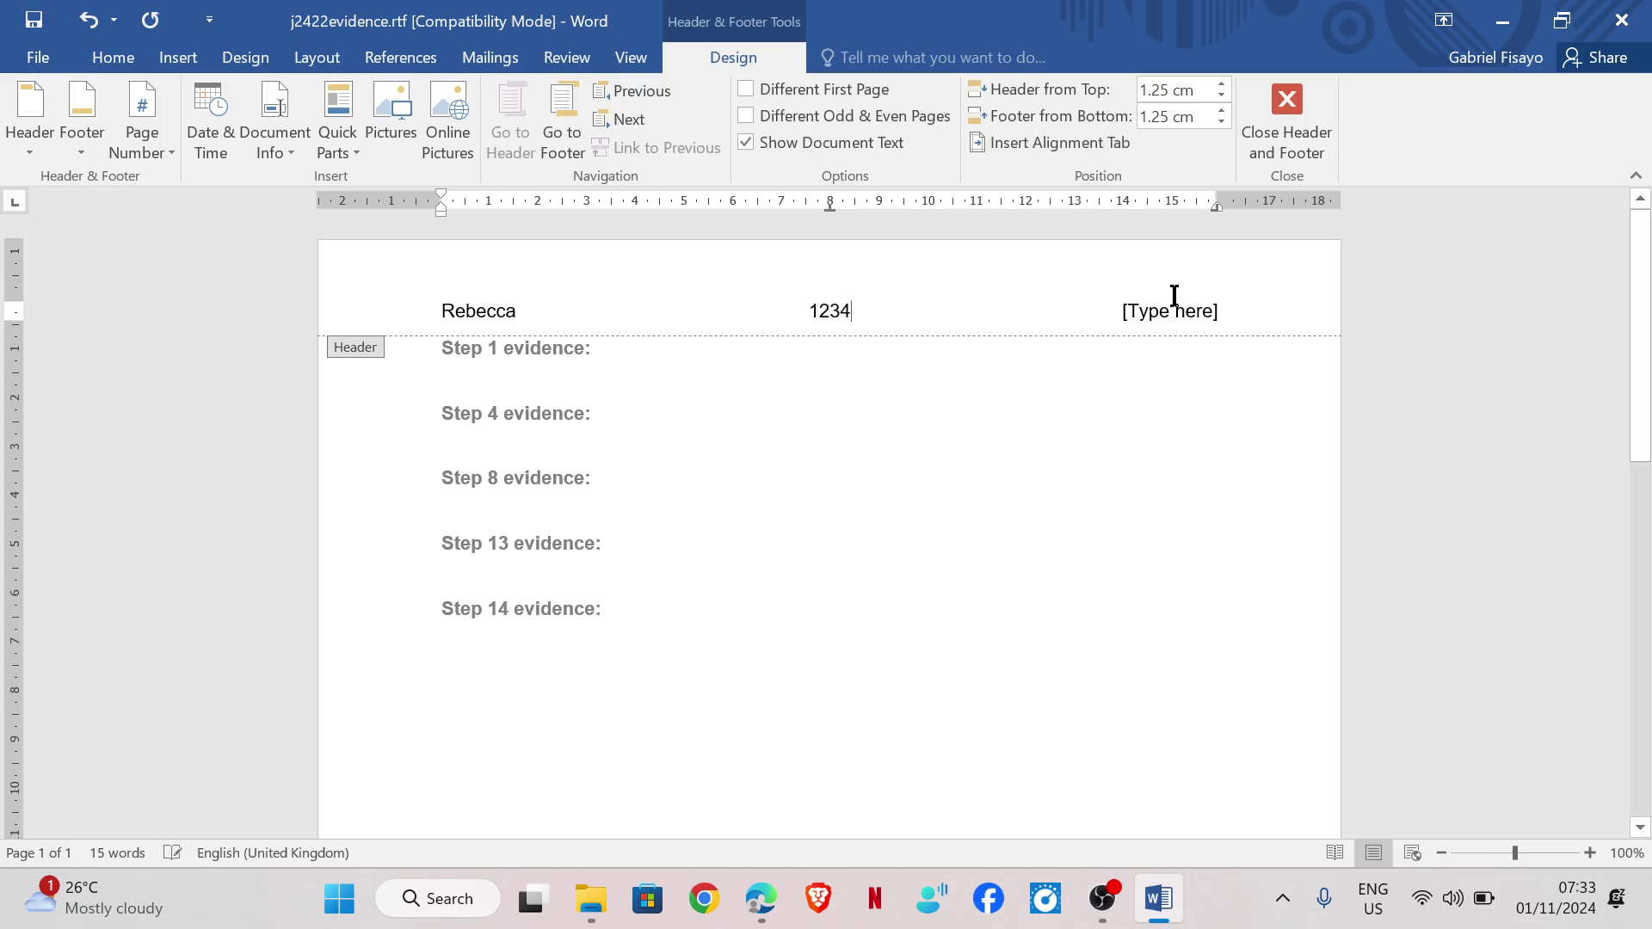
left_click(1159, 315)
type("5678")
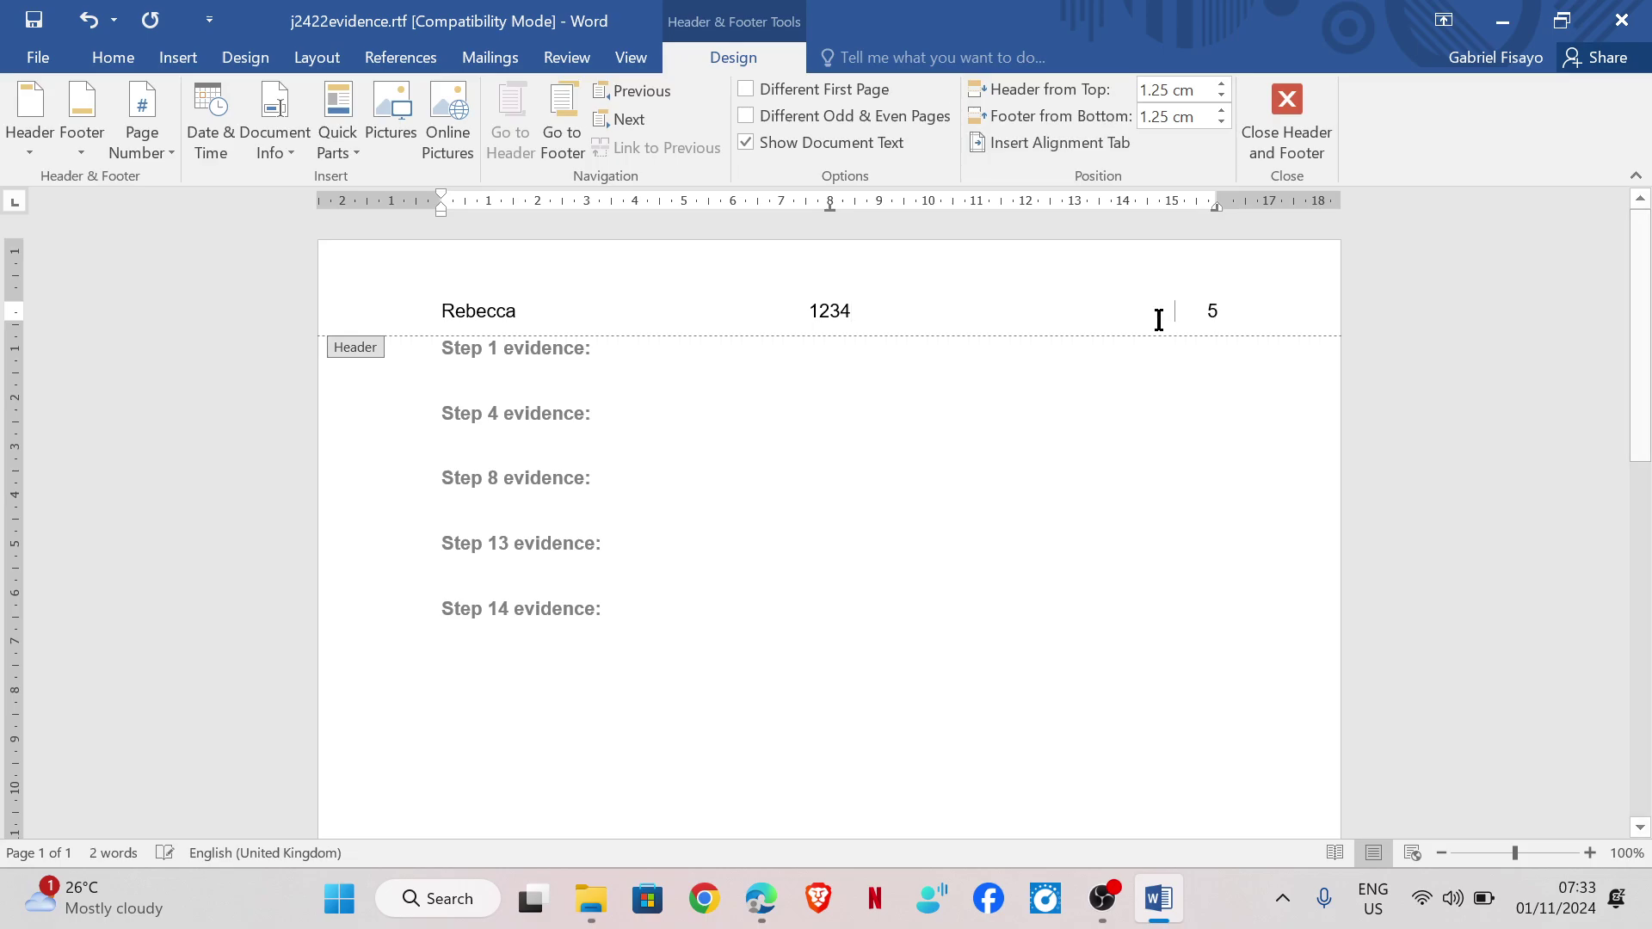
double_click(727, 503)
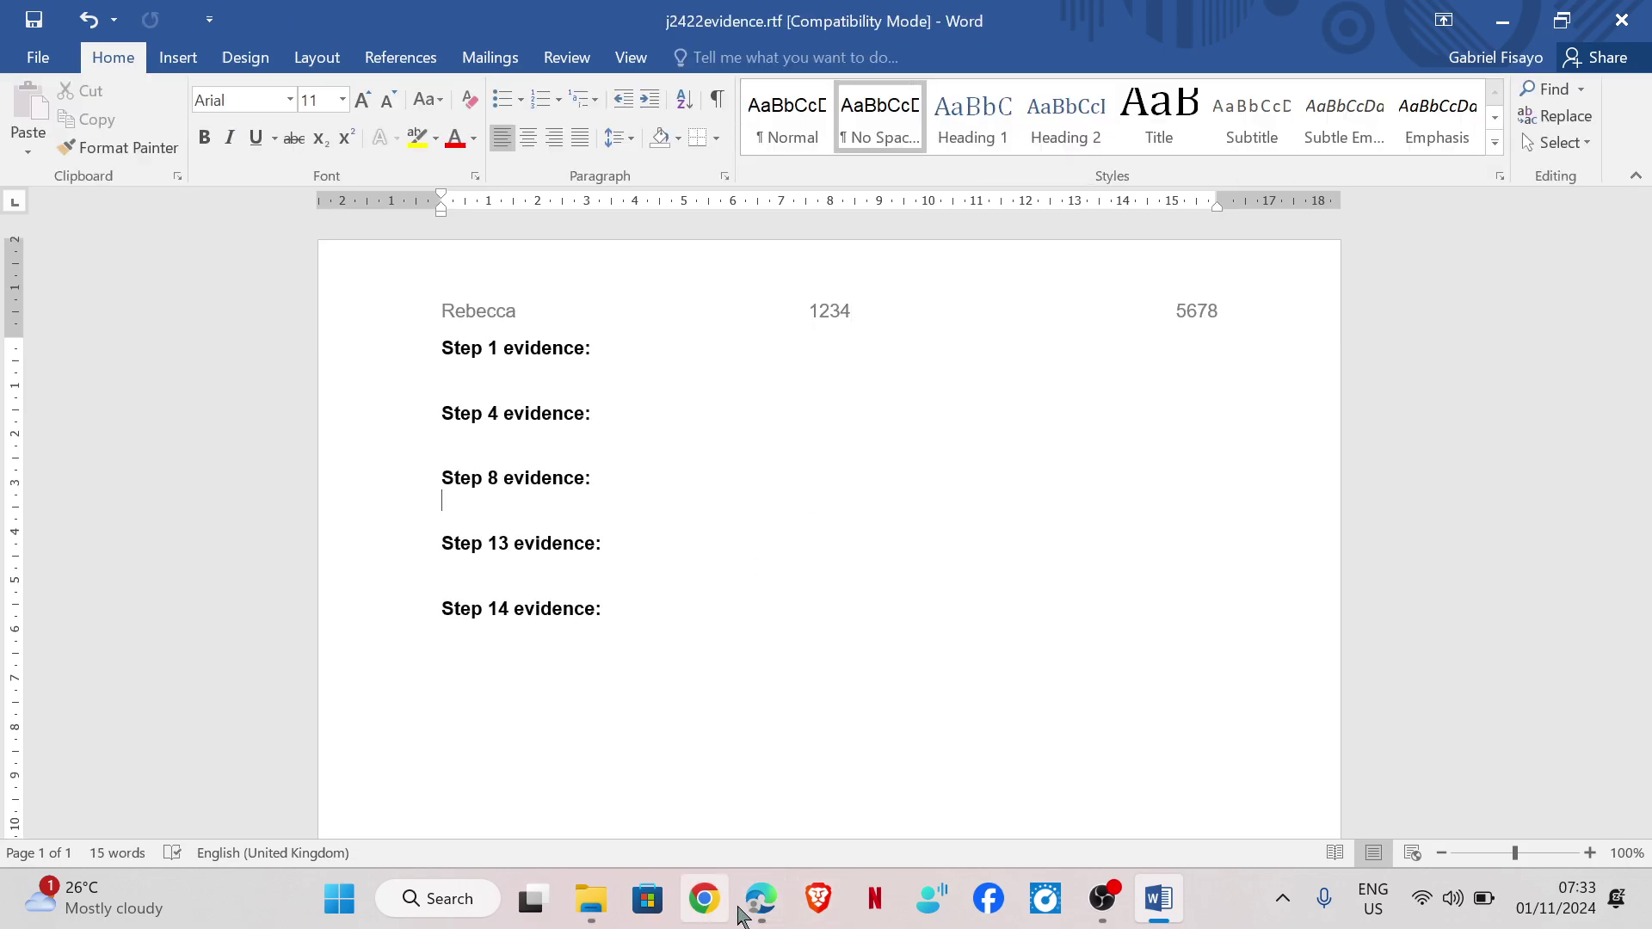
Check the question paper's instruction for naming the evidence file EVIDENCE plus candidate number
left_click(765, 901)
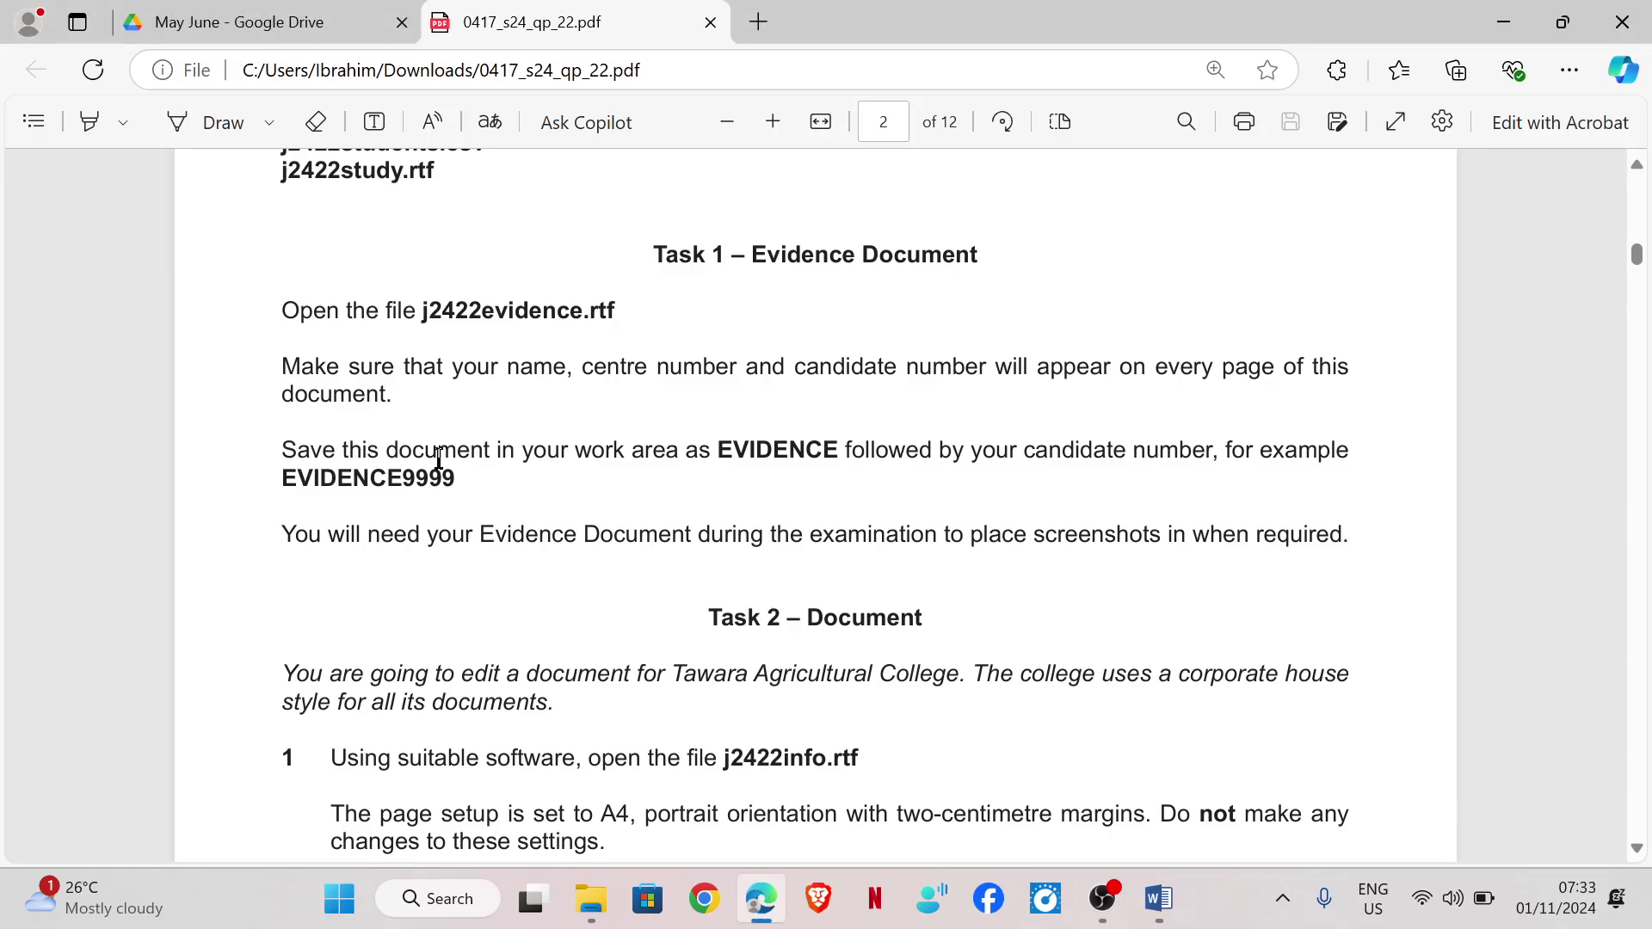
left_click_drag(719, 452, 843, 448)
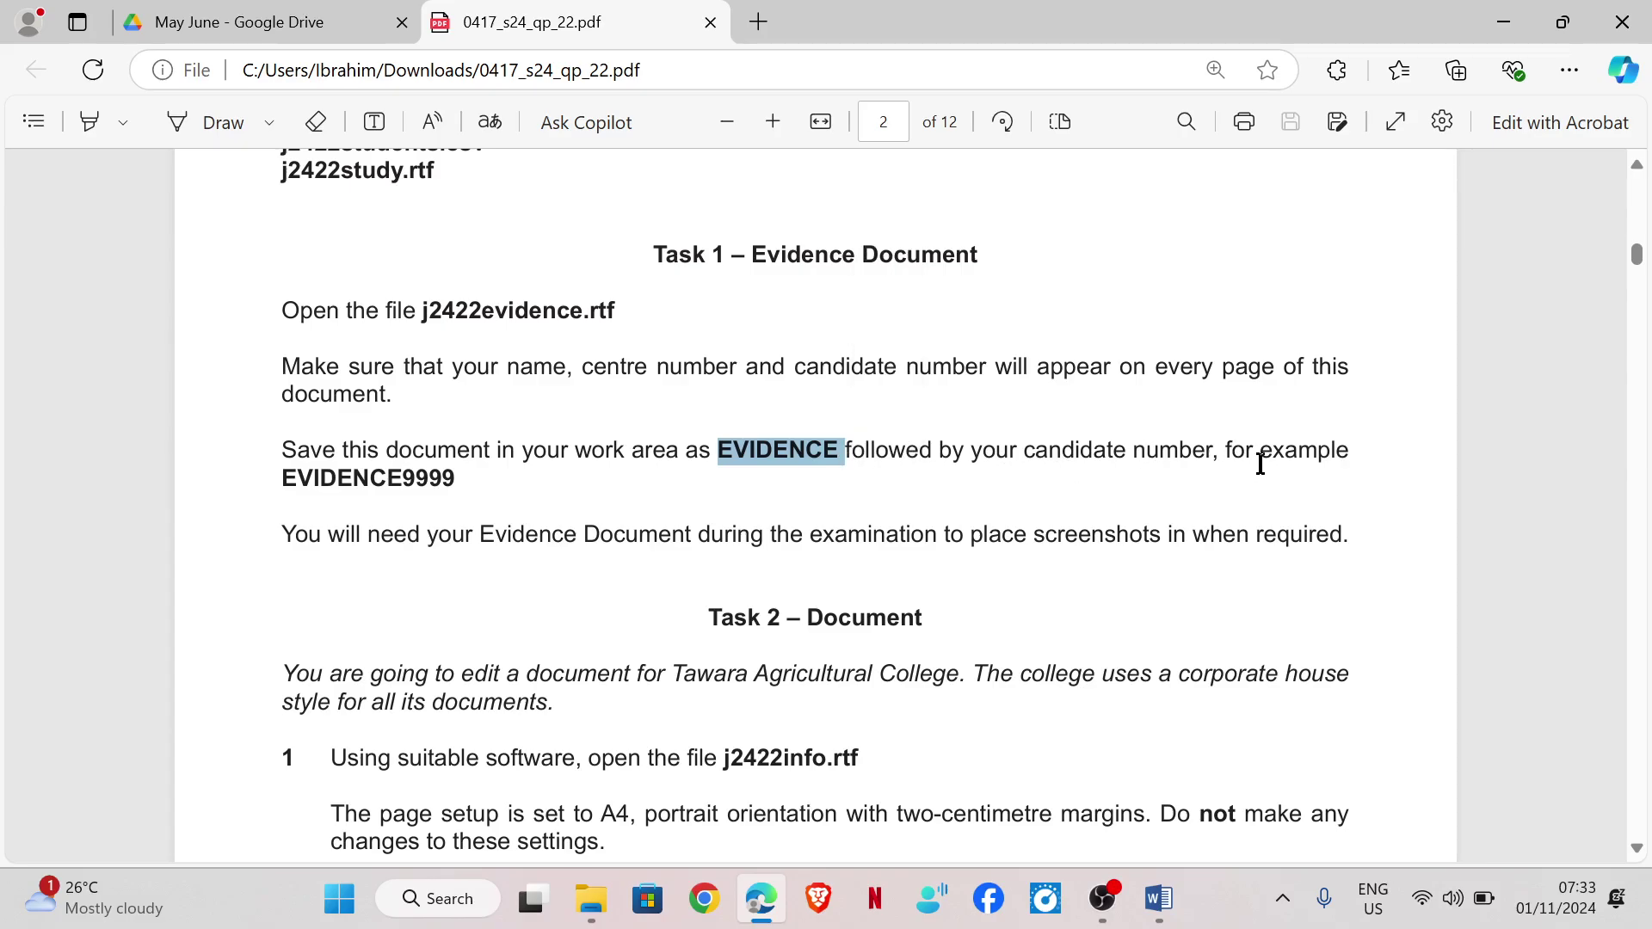
left_click_drag(290, 491, 482, 477)
Start Save As for the evidence document in the Downloads > 0417_s24_sf_22 (1) folder
left_click(1158, 901)
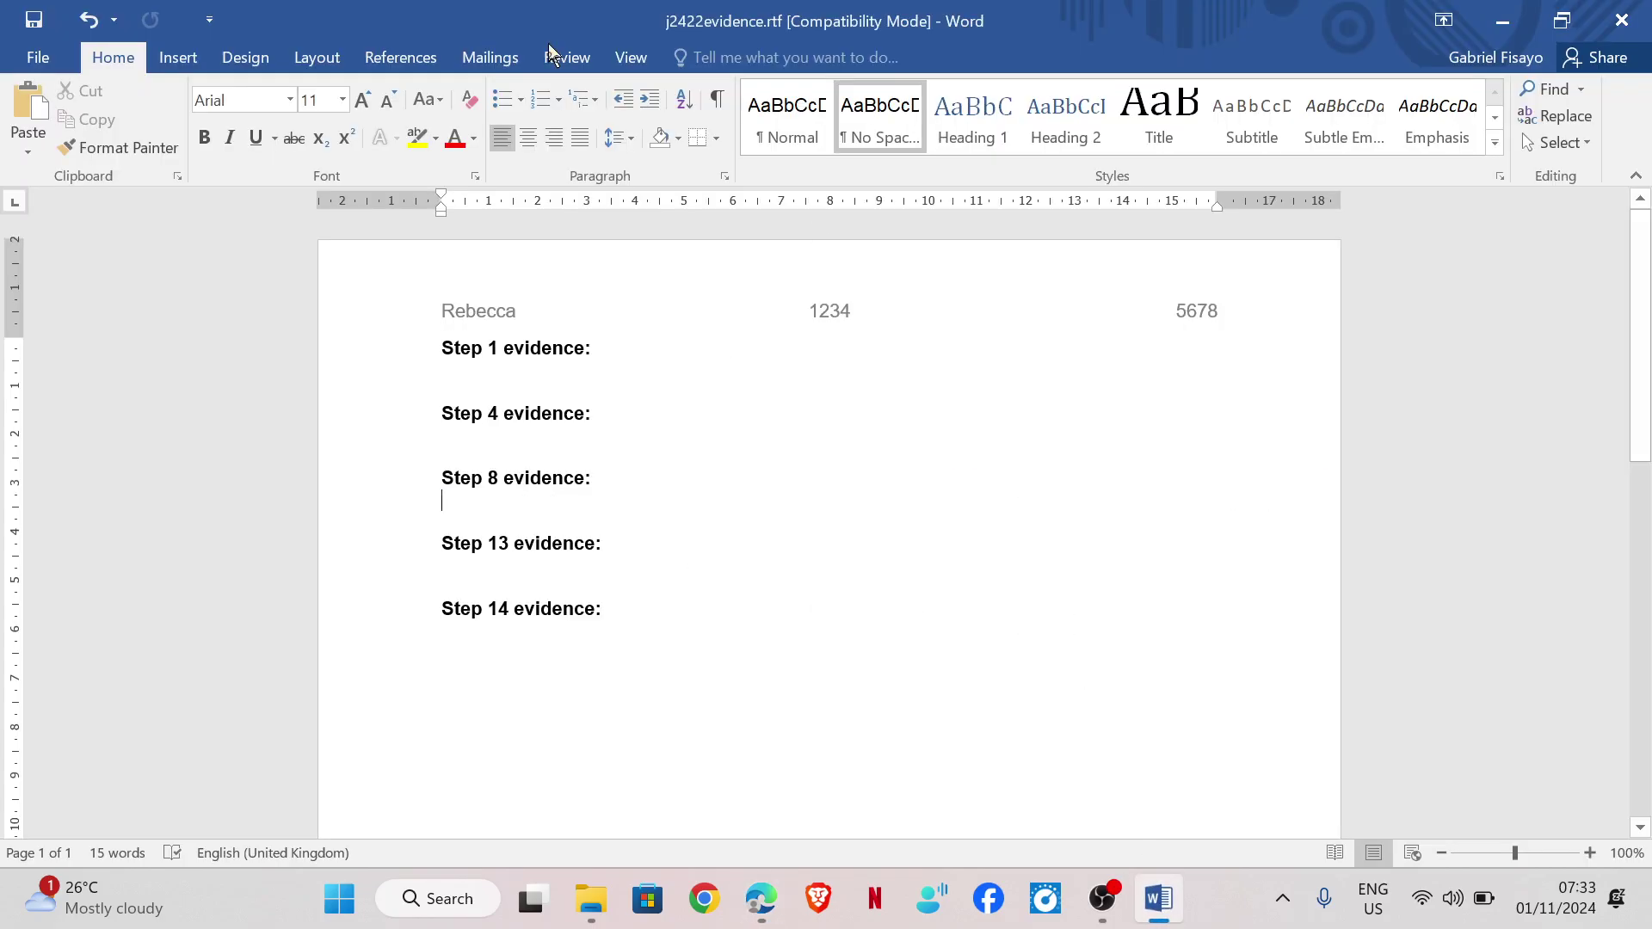
left_click(28, 60)
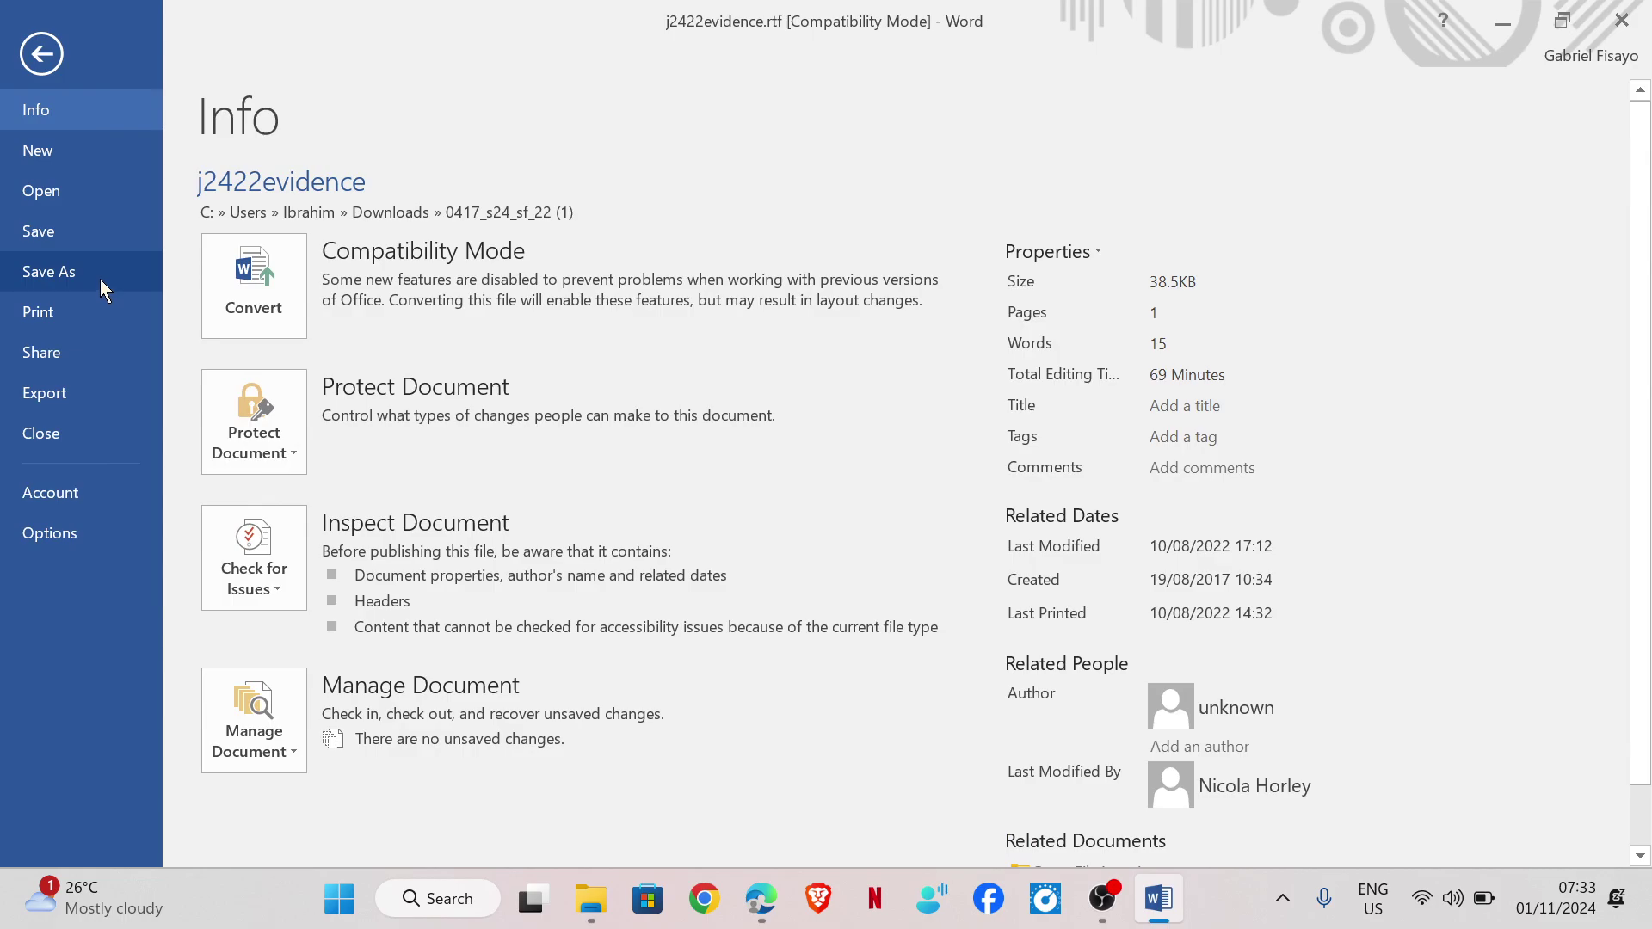
left_click(100, 273)
left_click(374, 482)
left_click(347, 598)
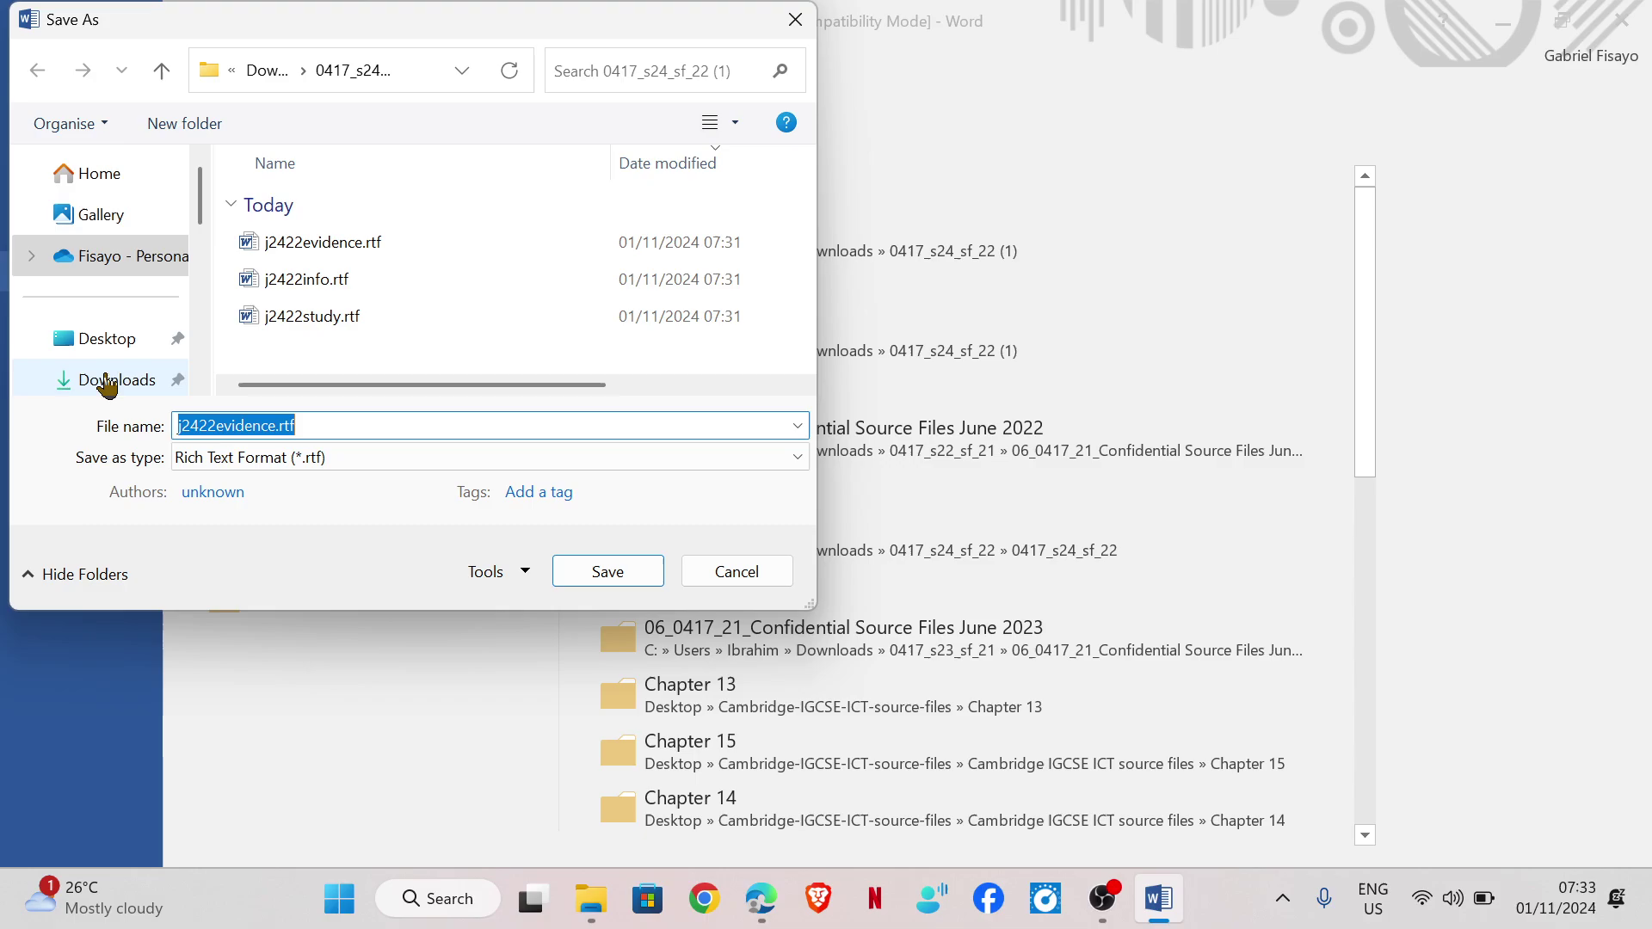
left_click(107, 379)
left_click(374, 242)
double_click(375, 243)
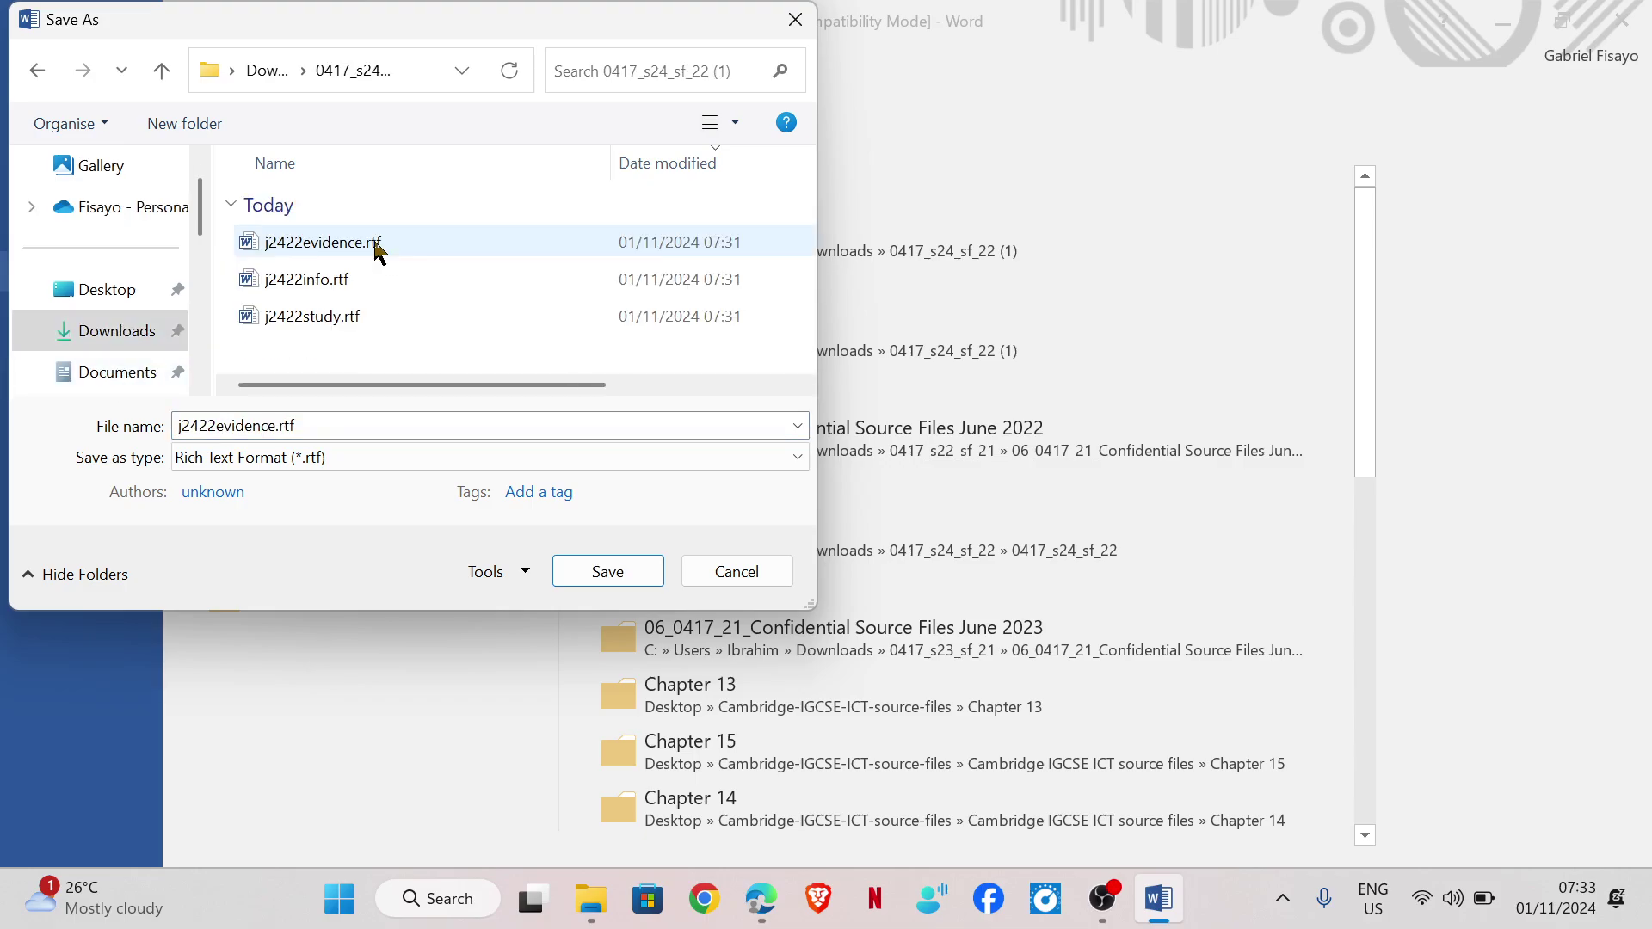
Save it as EVIDENCE5678 in Word Document (*.docx) format, accepting the format upgrade
double_click(274, 427)
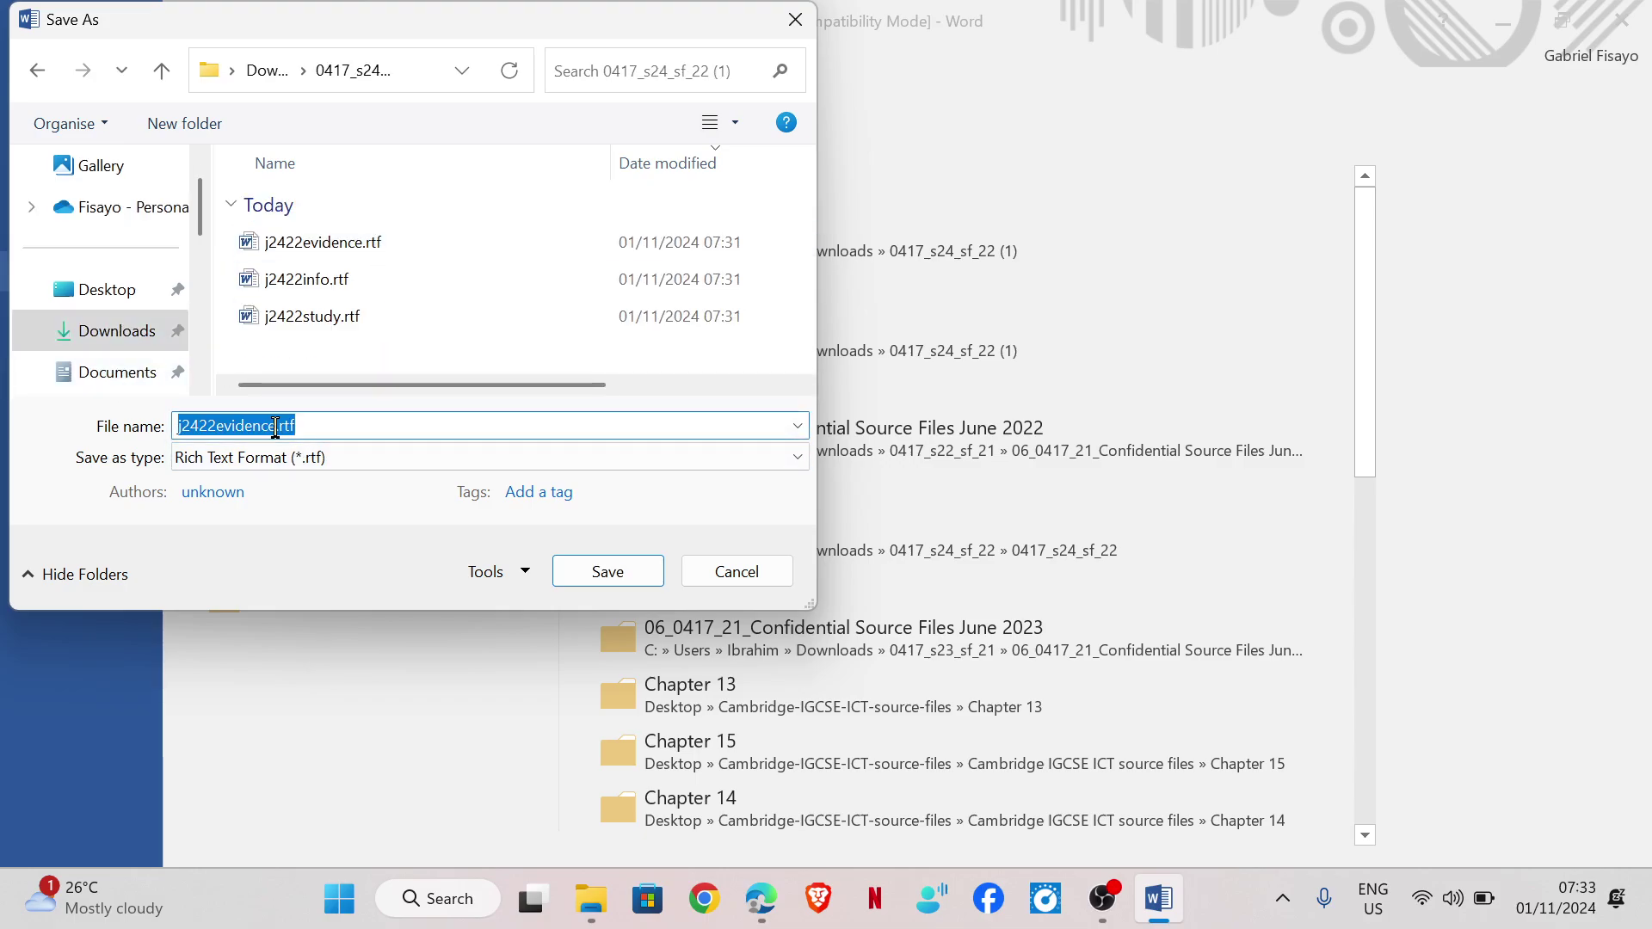
type("EVIDENCE ")
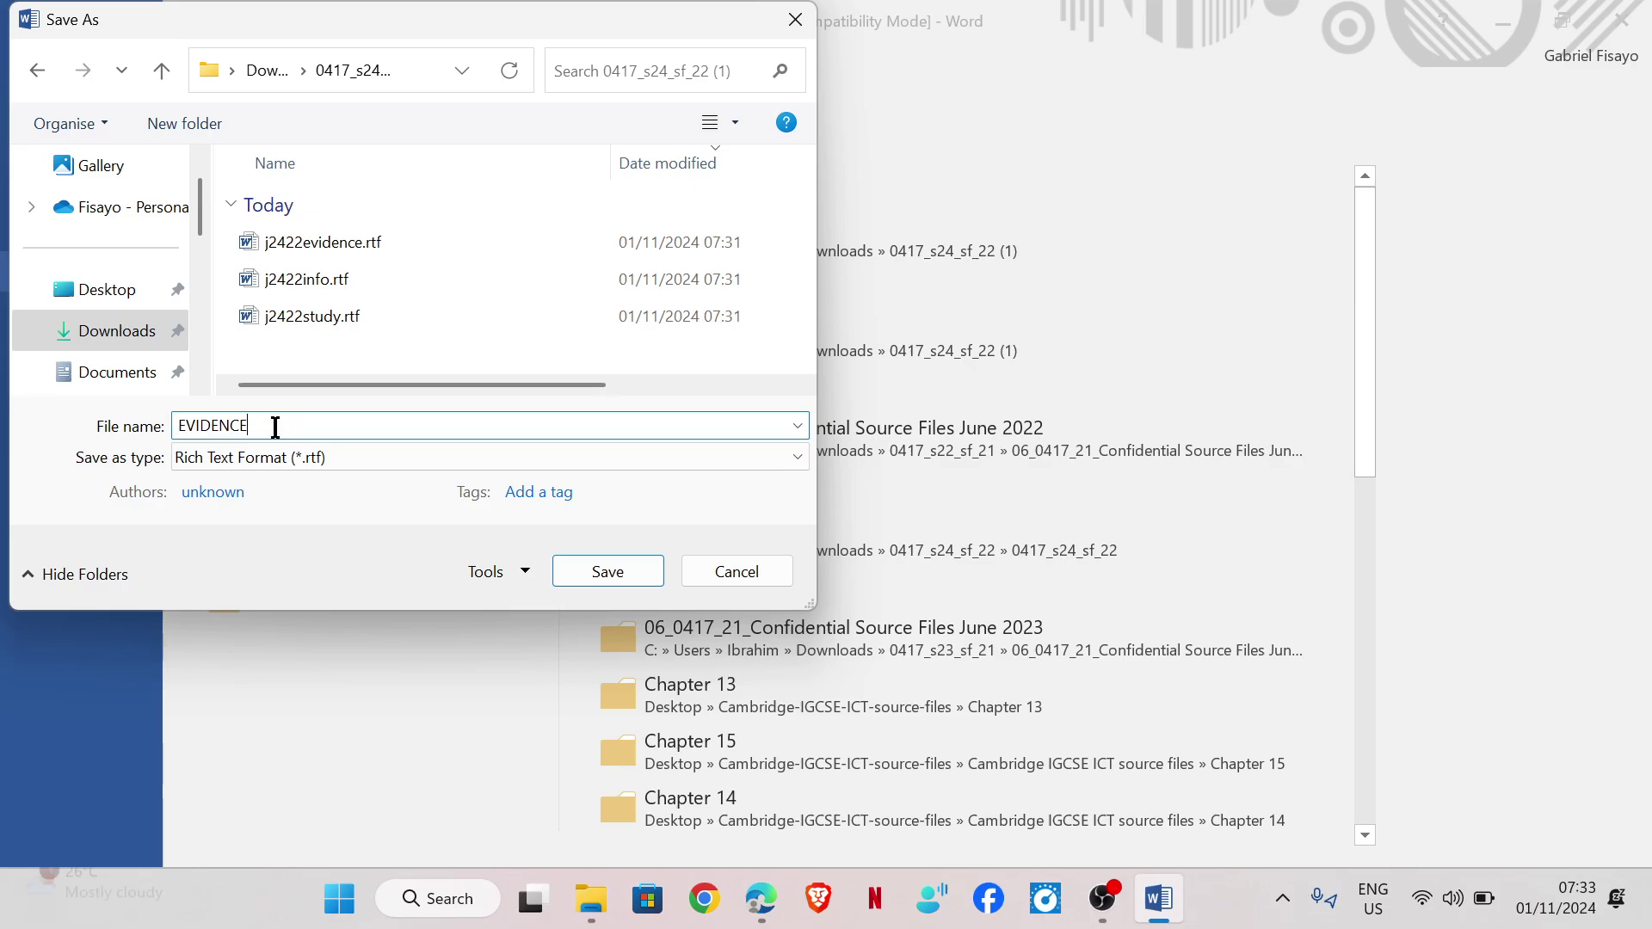
type("5678")
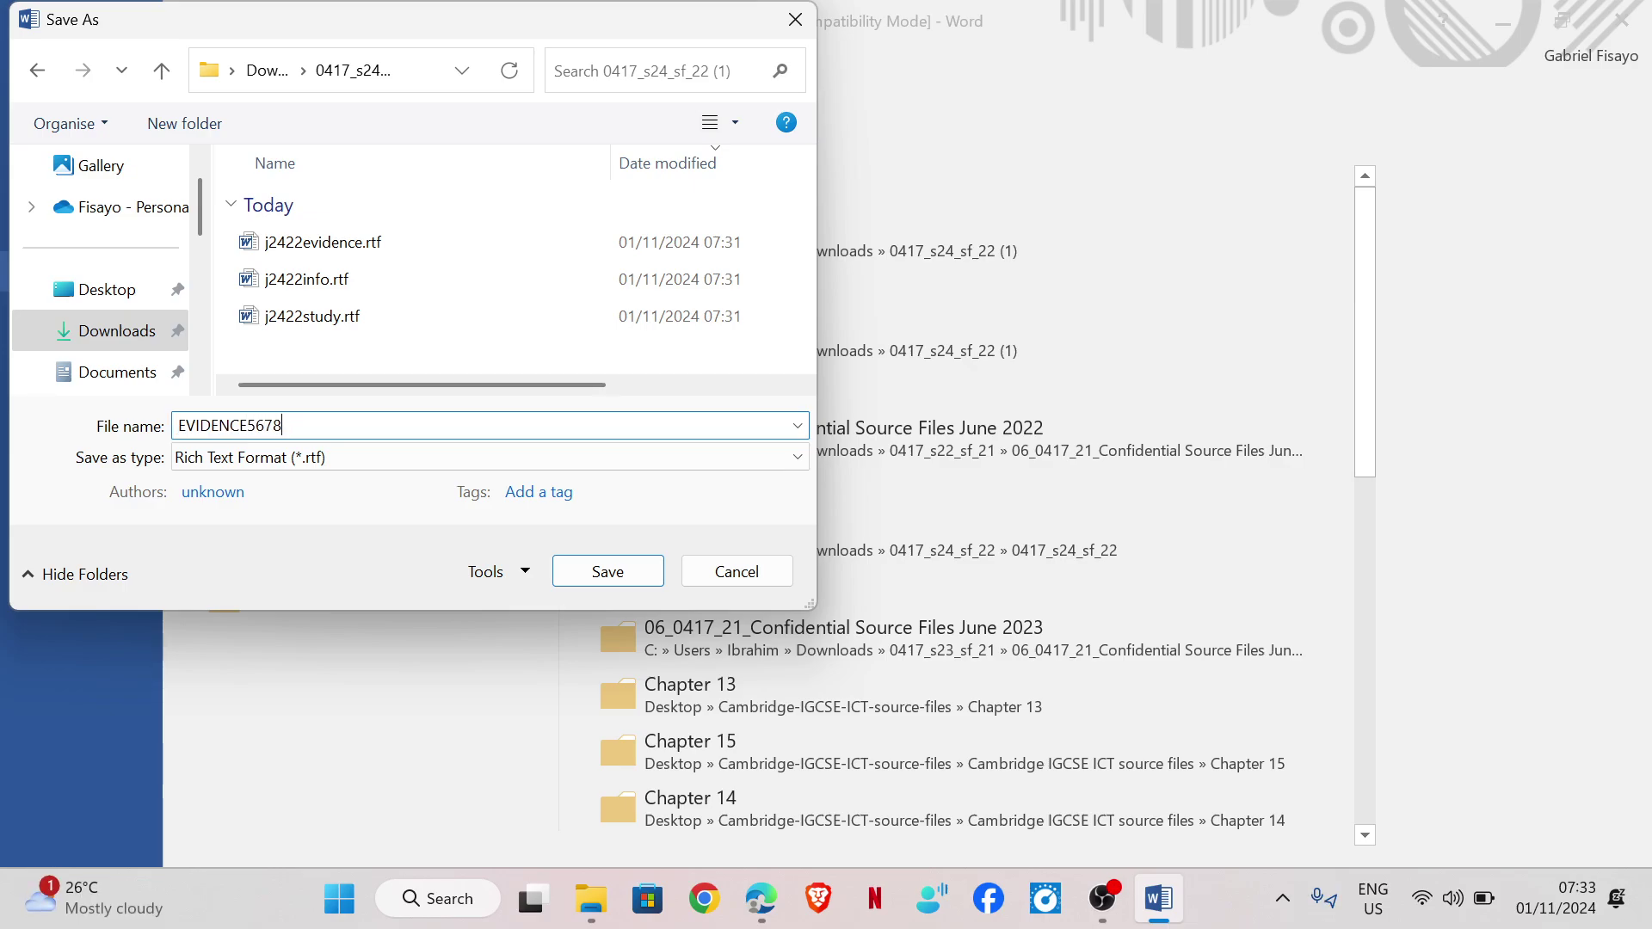
left_click(310, 457)
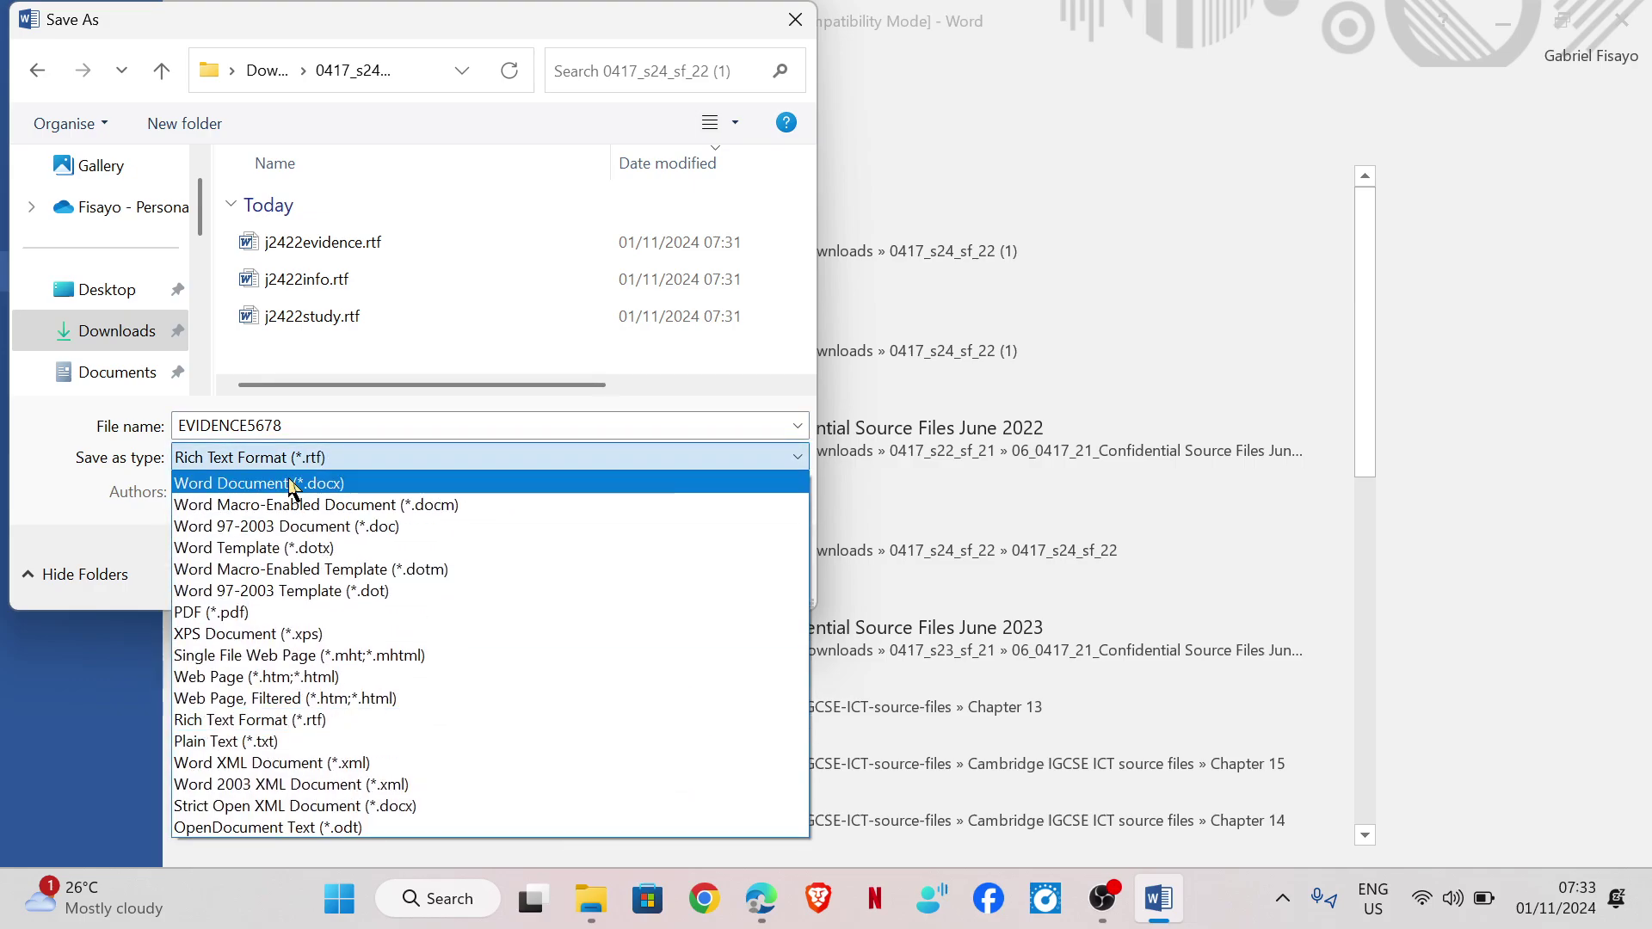
left_click(293, 484)
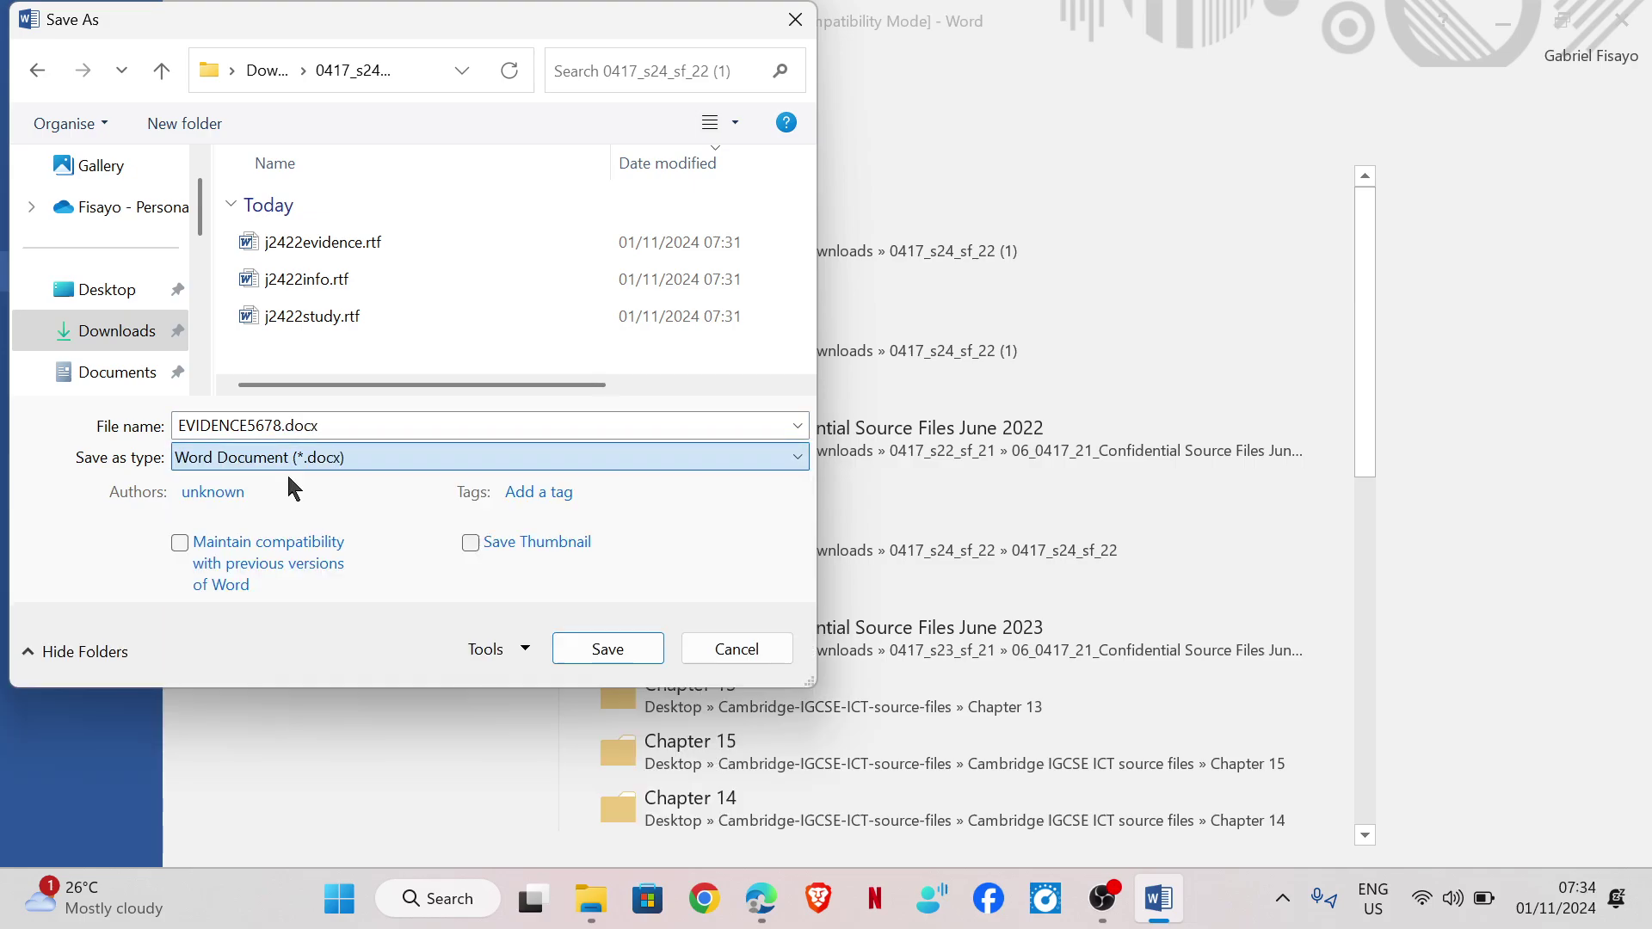
left_click(636, 644)
left_click(914, 503)
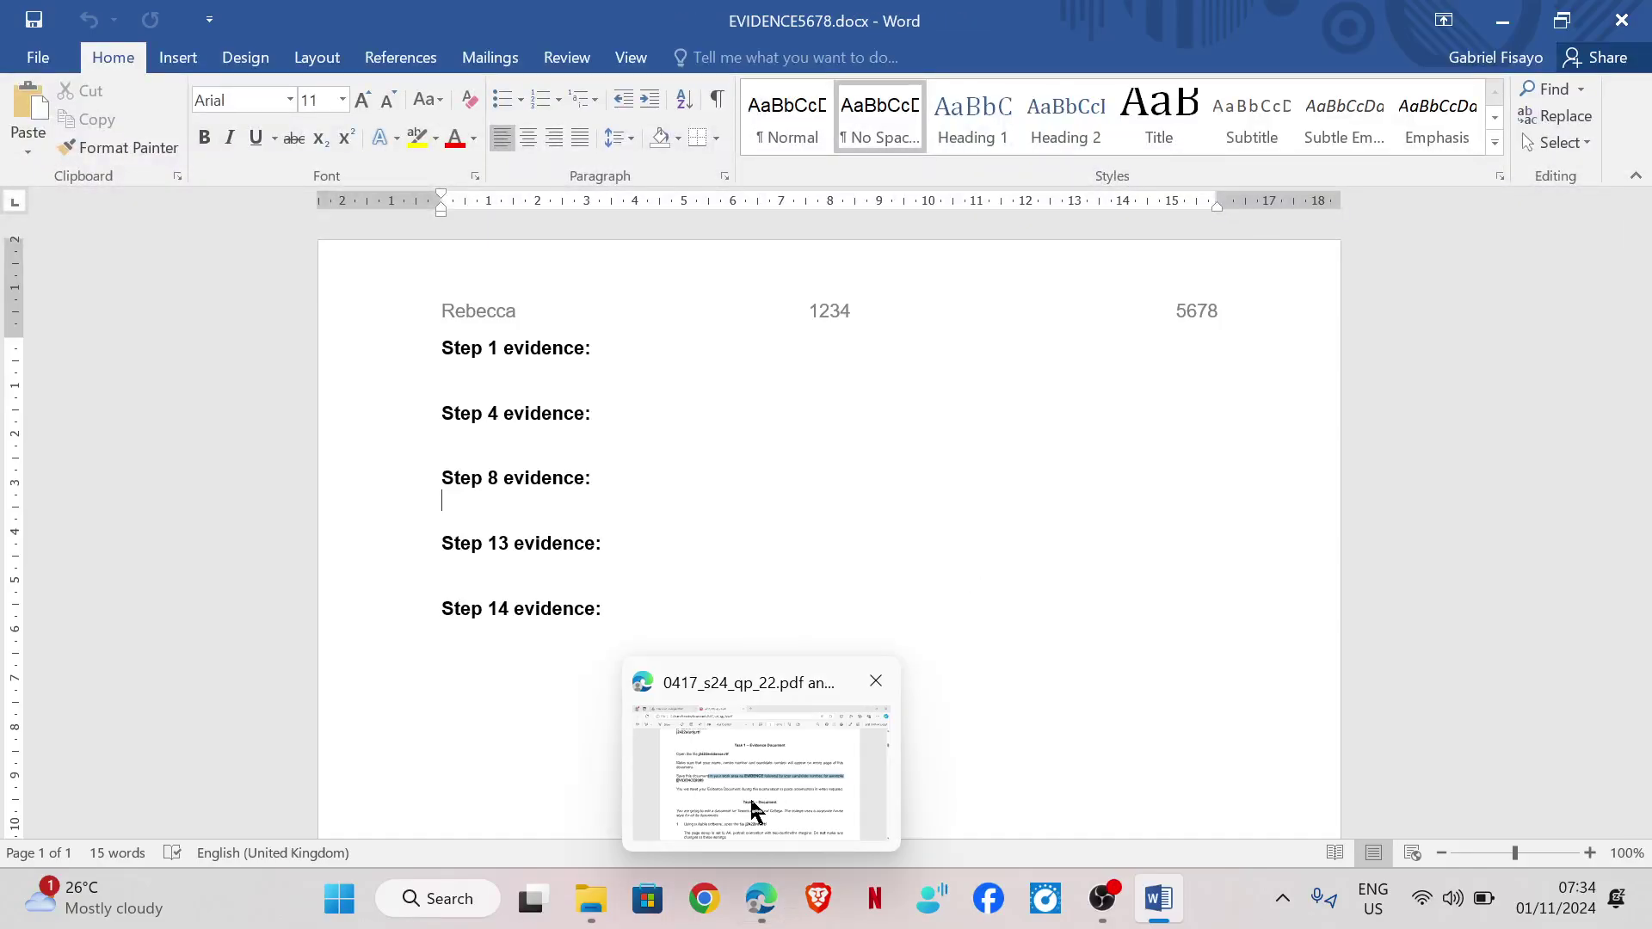
Scroll the question paper down until Task 2 question 1 is fully visible
left_click(760, 898)
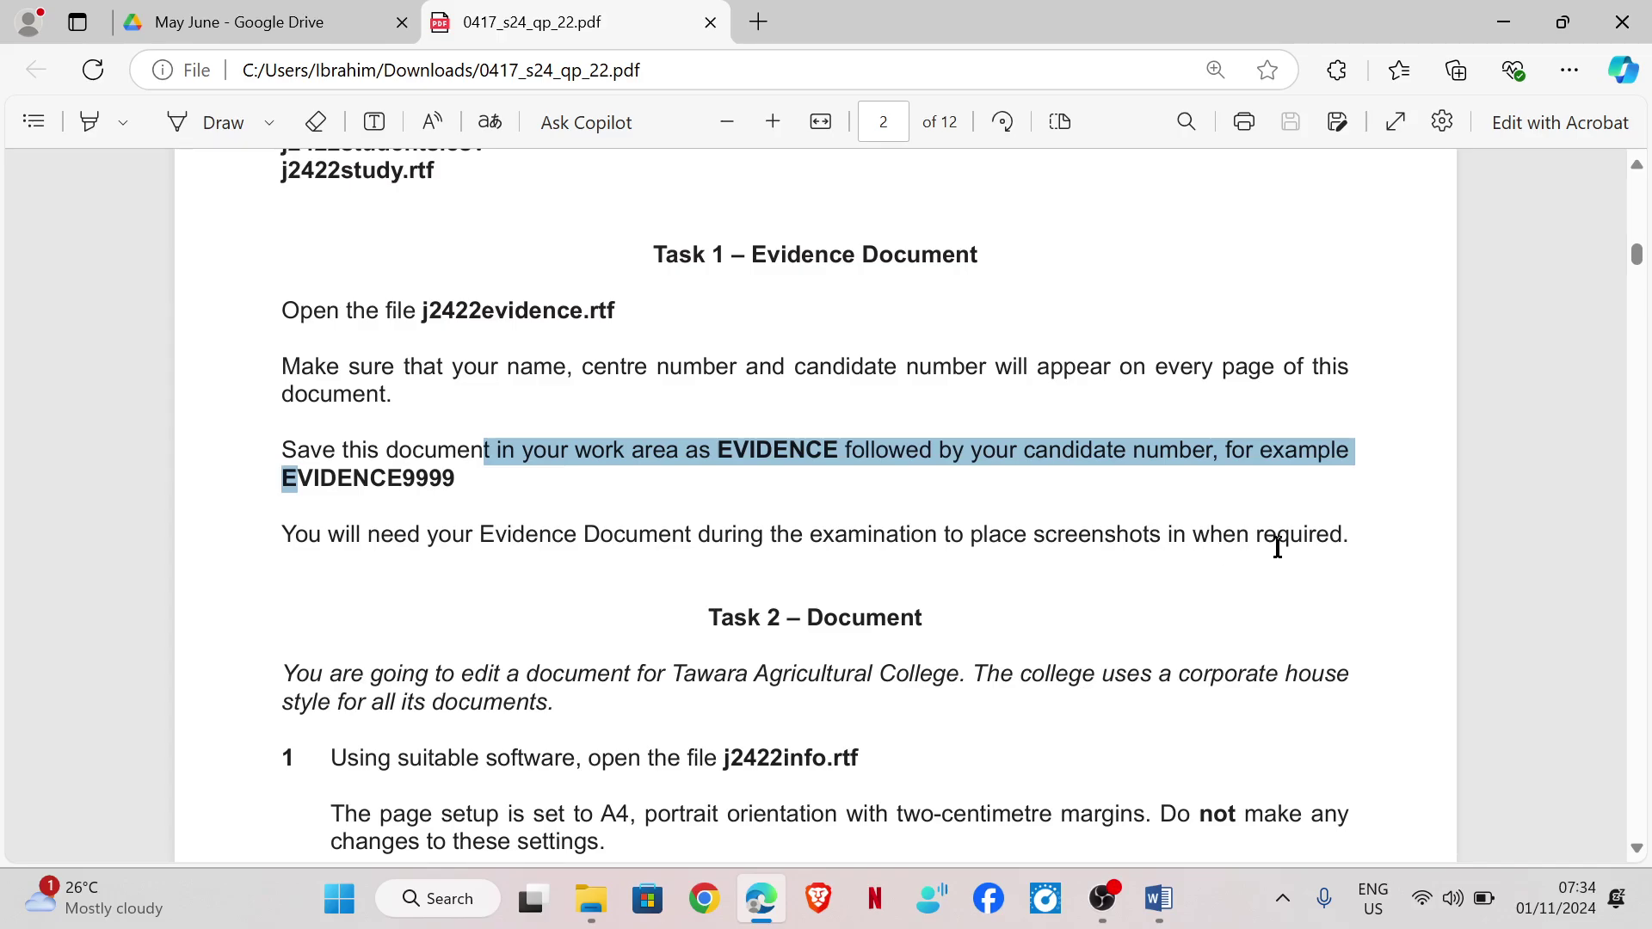
scroll(1059, 546, "down", 3)
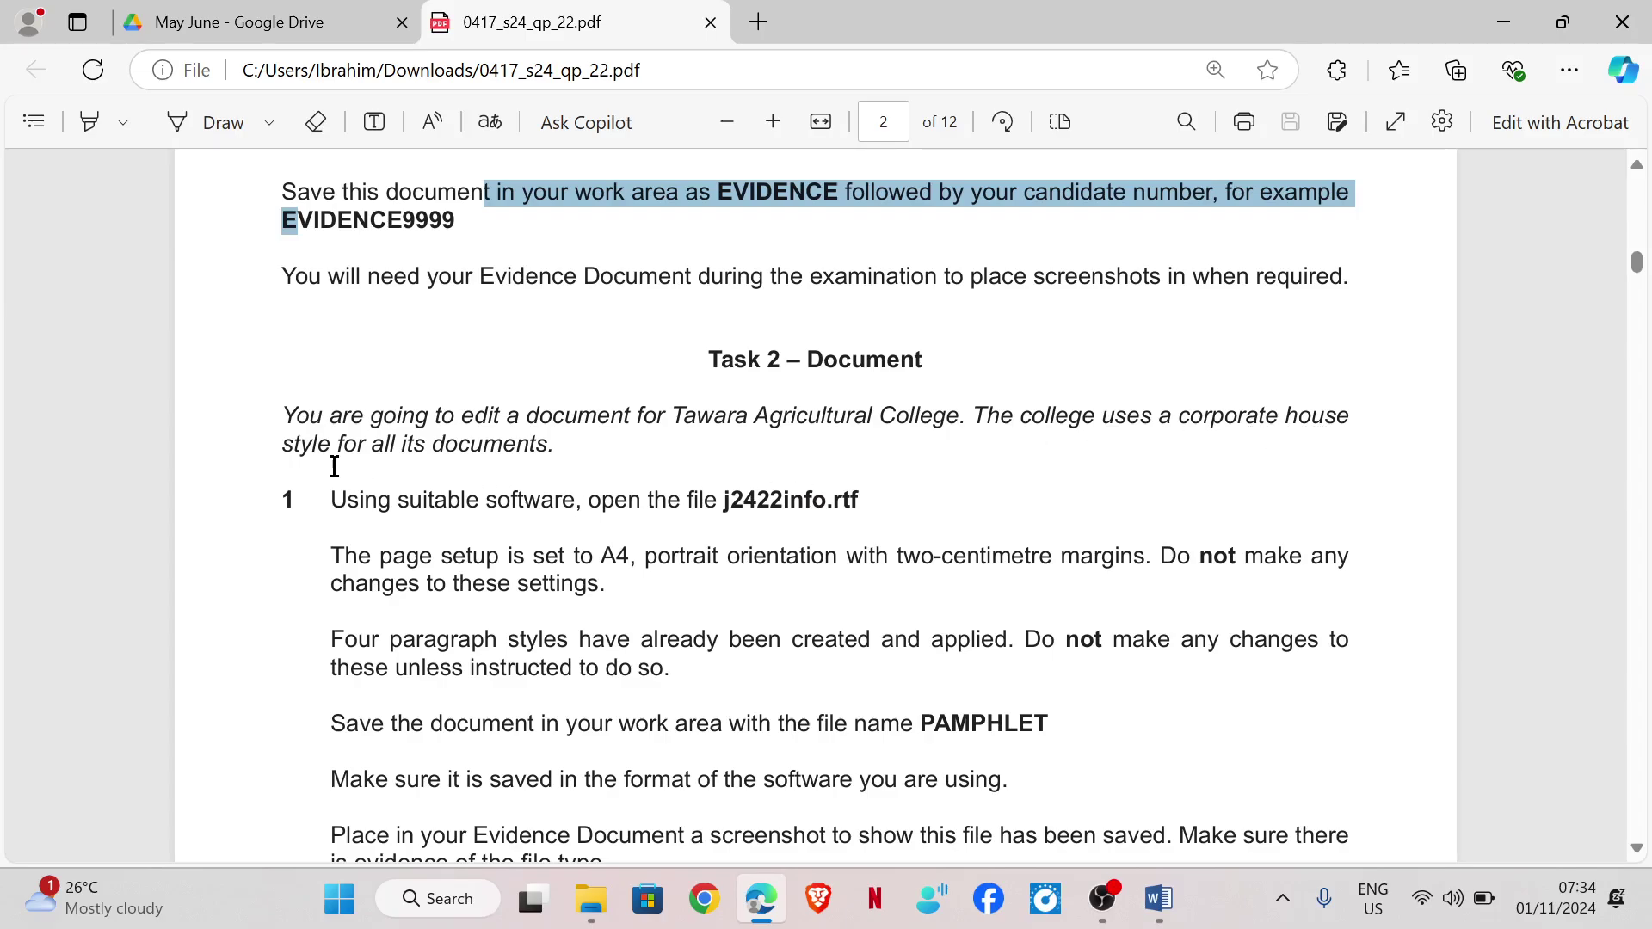
scroll(597, 465, "down", 3)
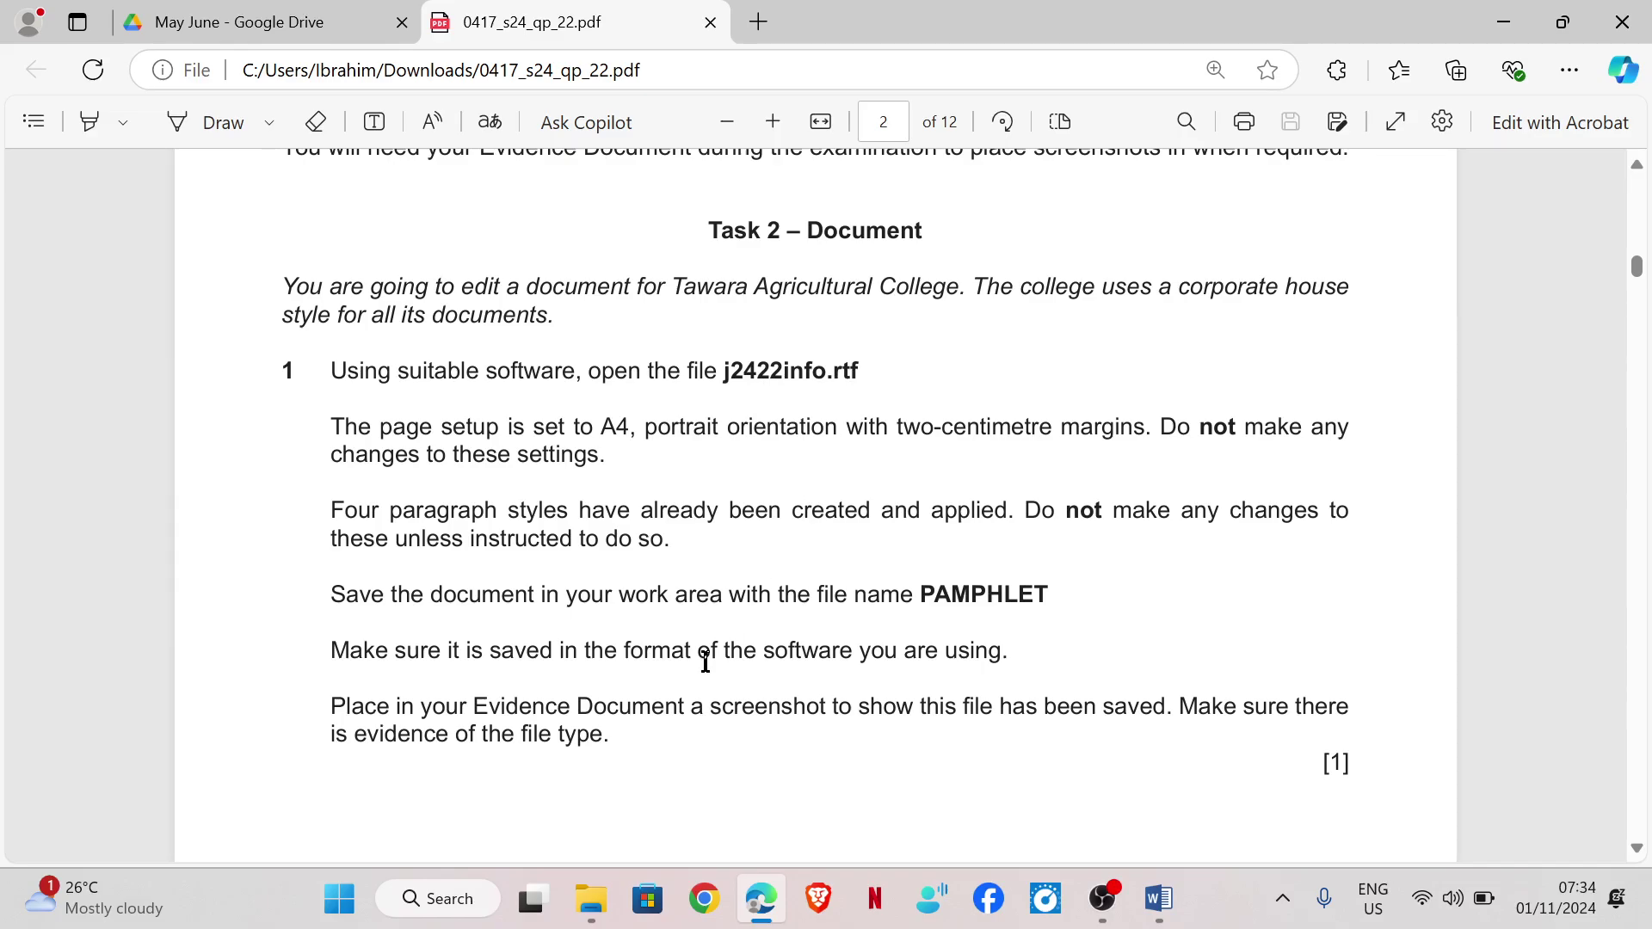
Open j2422info.rtf from the source files folder in Word and enable editing
left_click(592, 898)
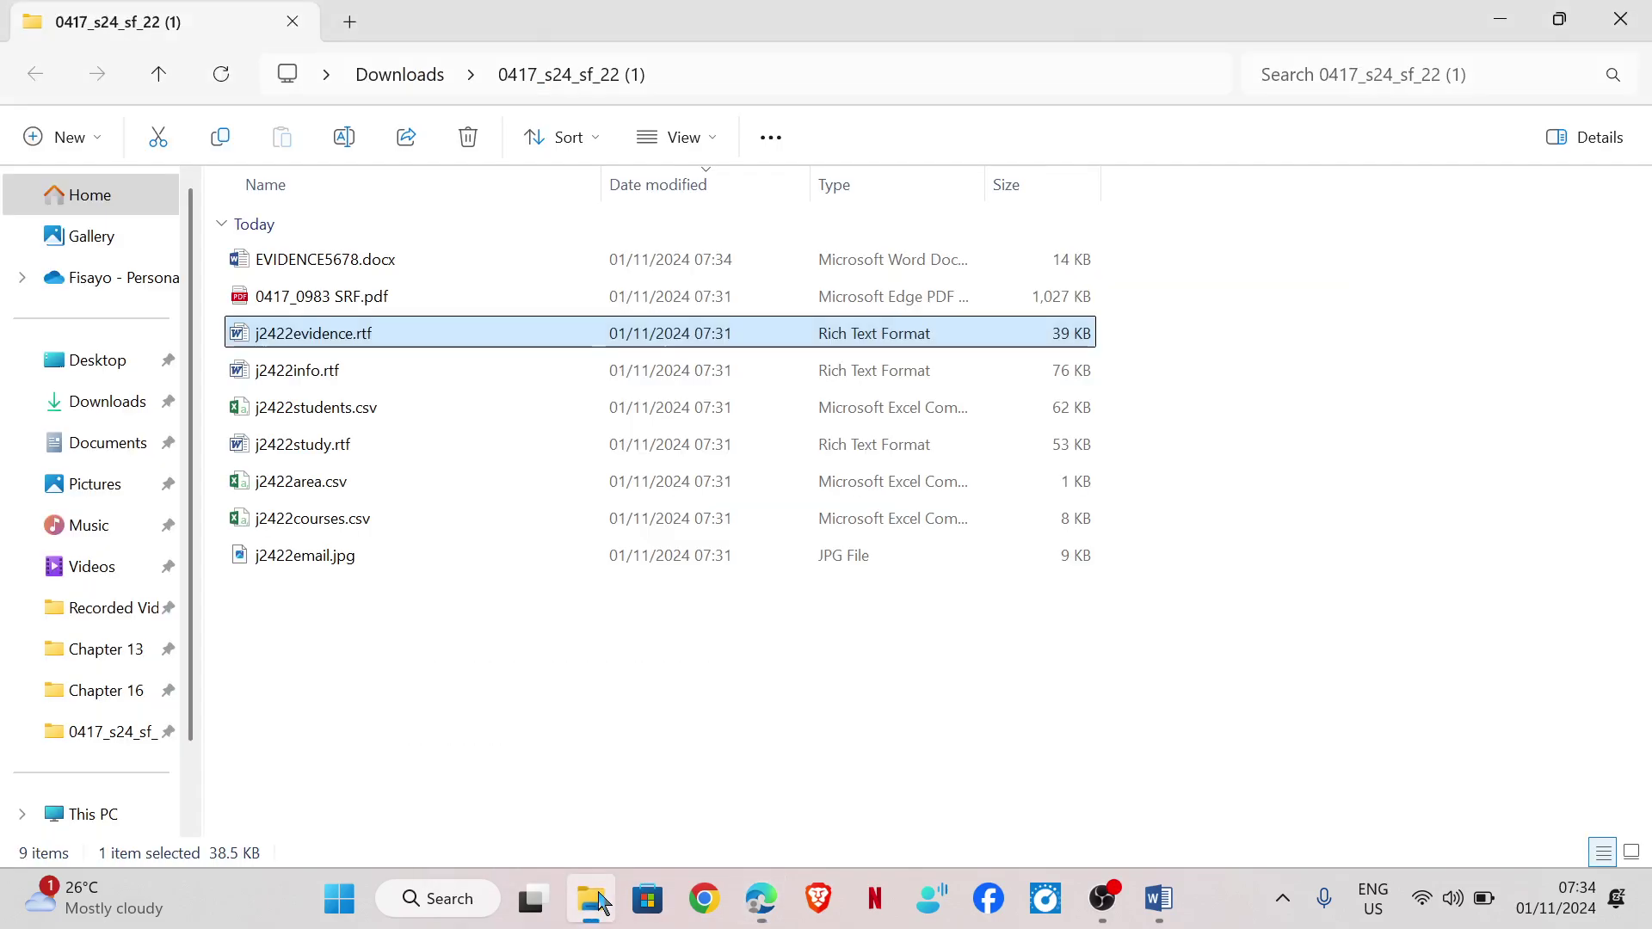
double_click(331, 376)
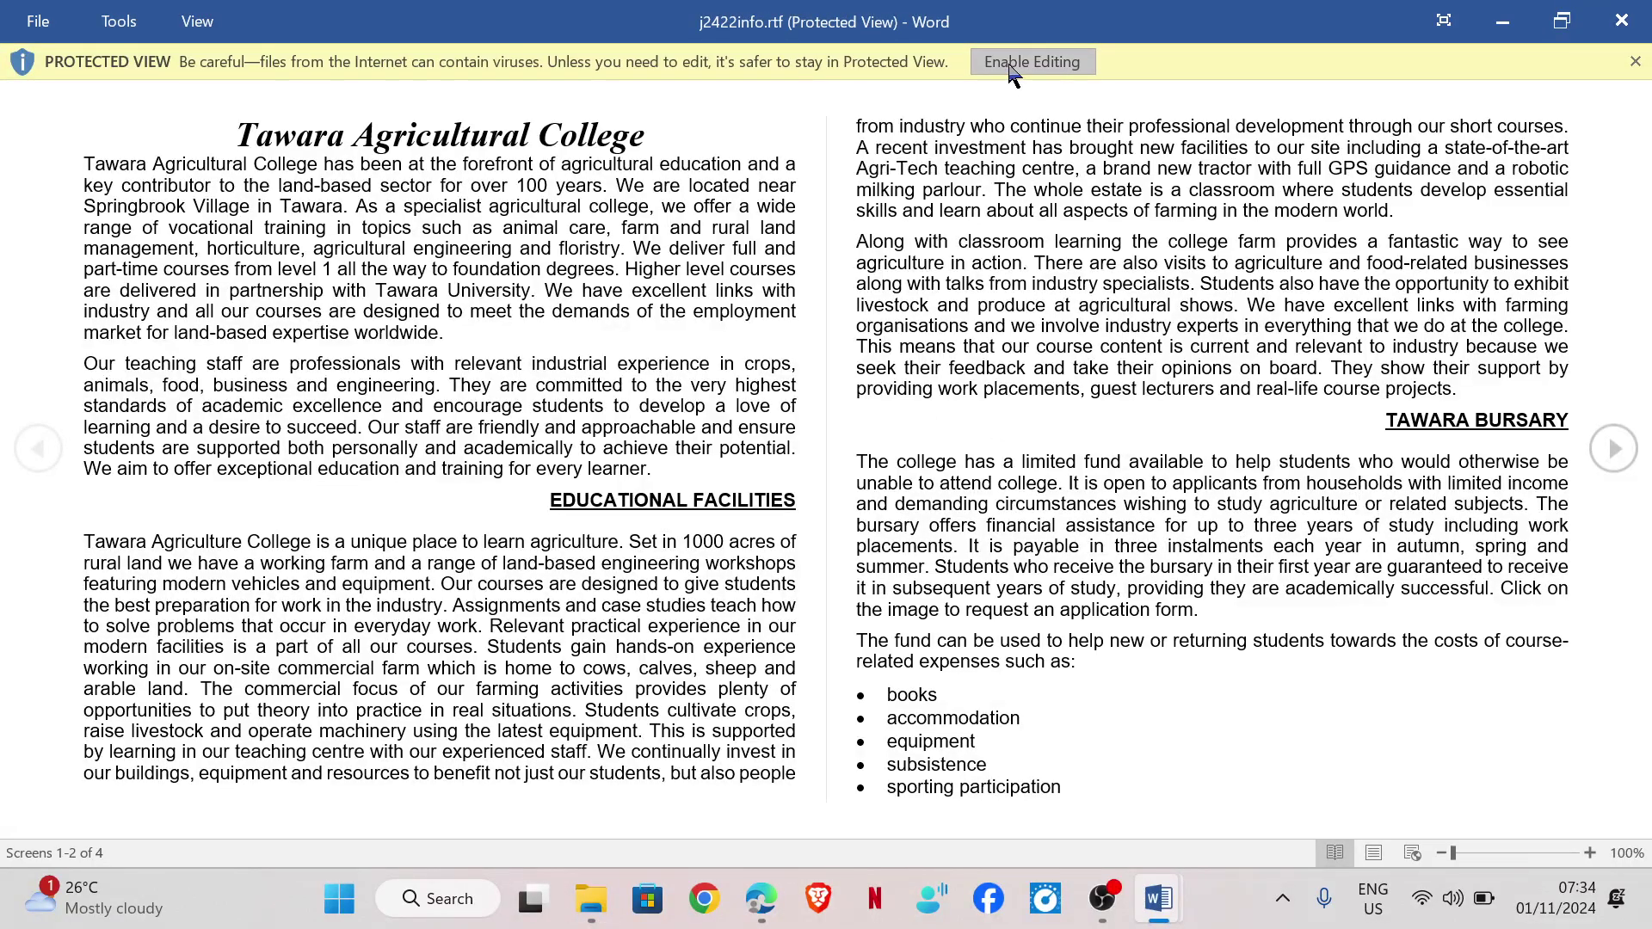
left_click(1033, 62)
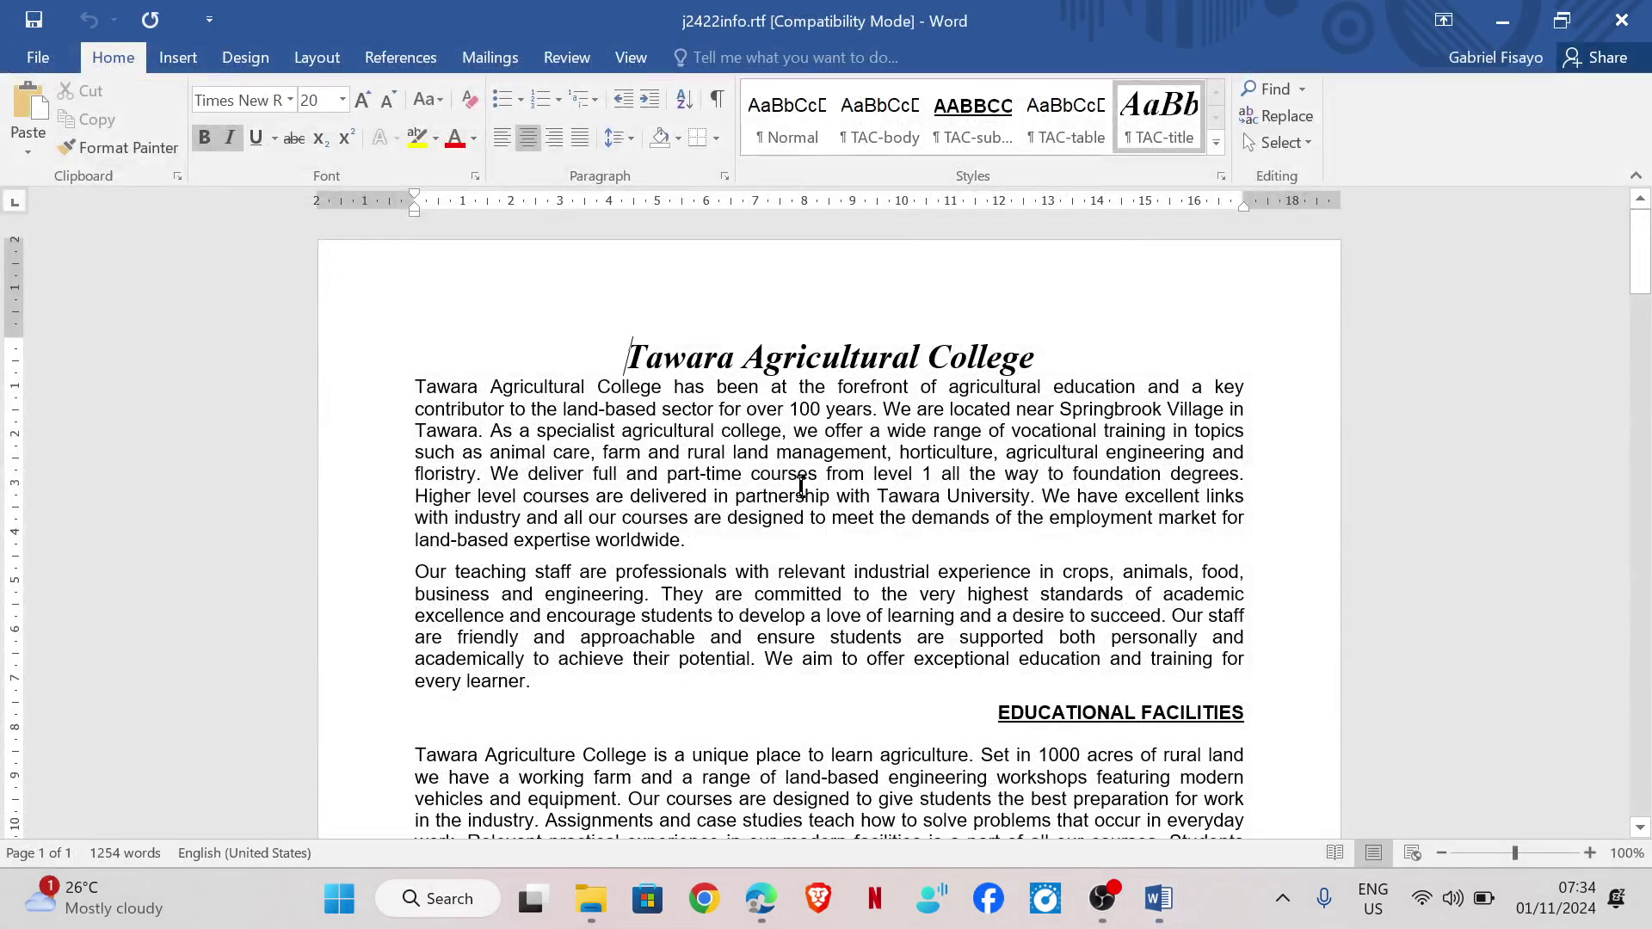
scroll(802, 482, "down", 15)
scroll(802, 482, "up", 5)
scroll(802, 482, "up", 10)
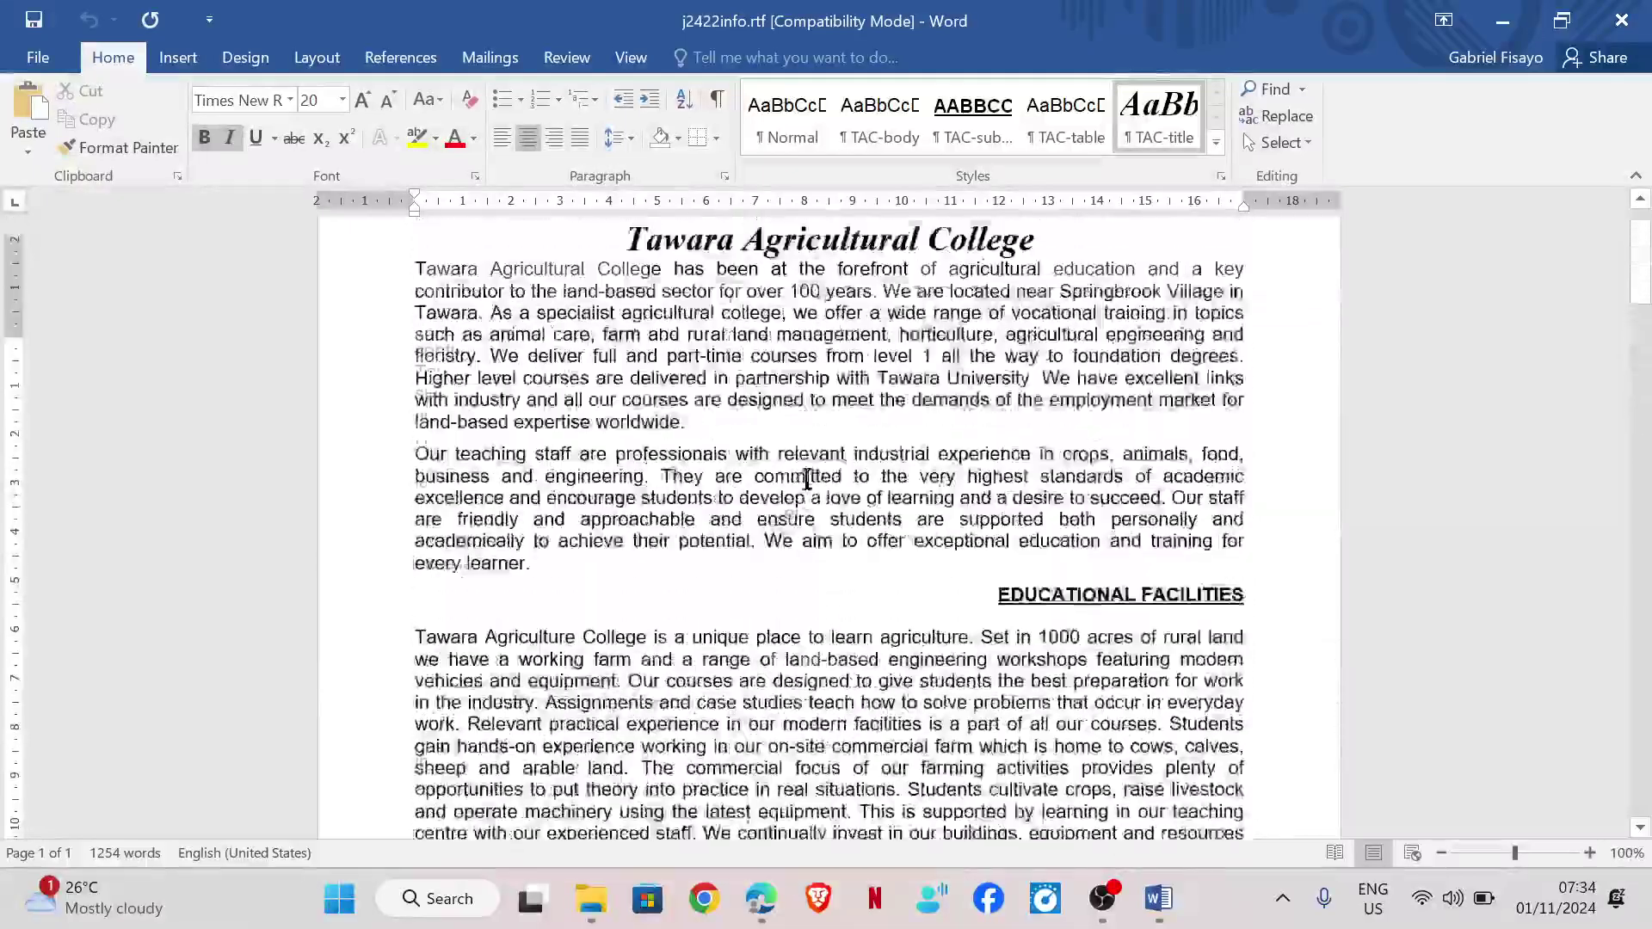
Highlight the question 1 page setup and paragraph style instructions in the exam paper
mouse_move(747, 913)
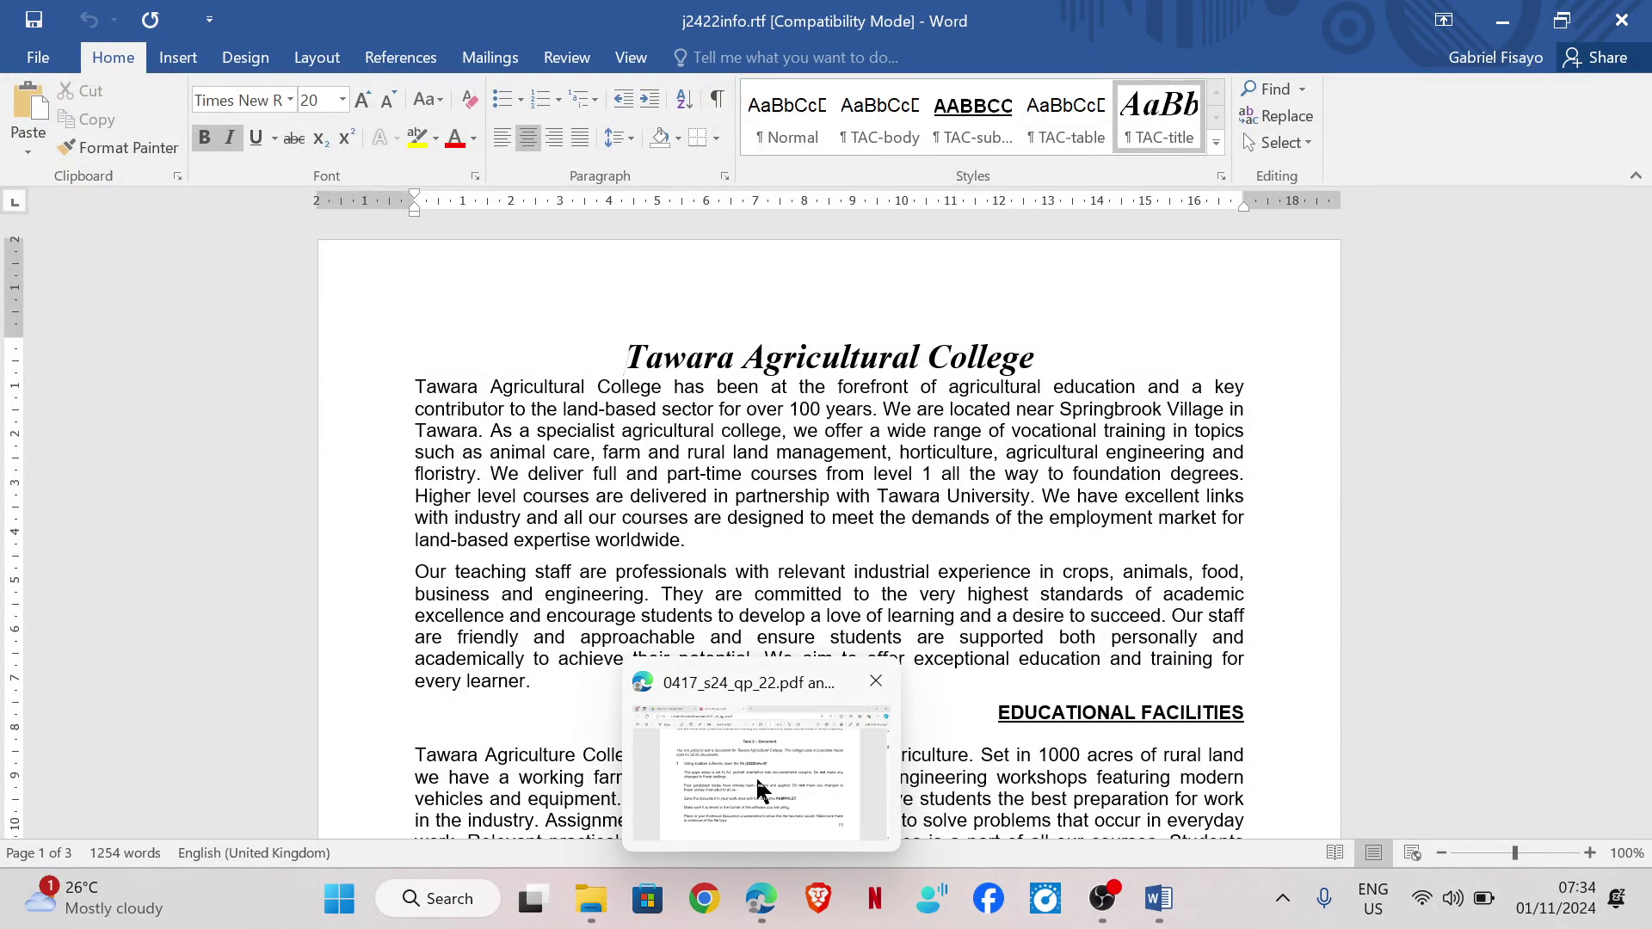
left_click(756, 778)
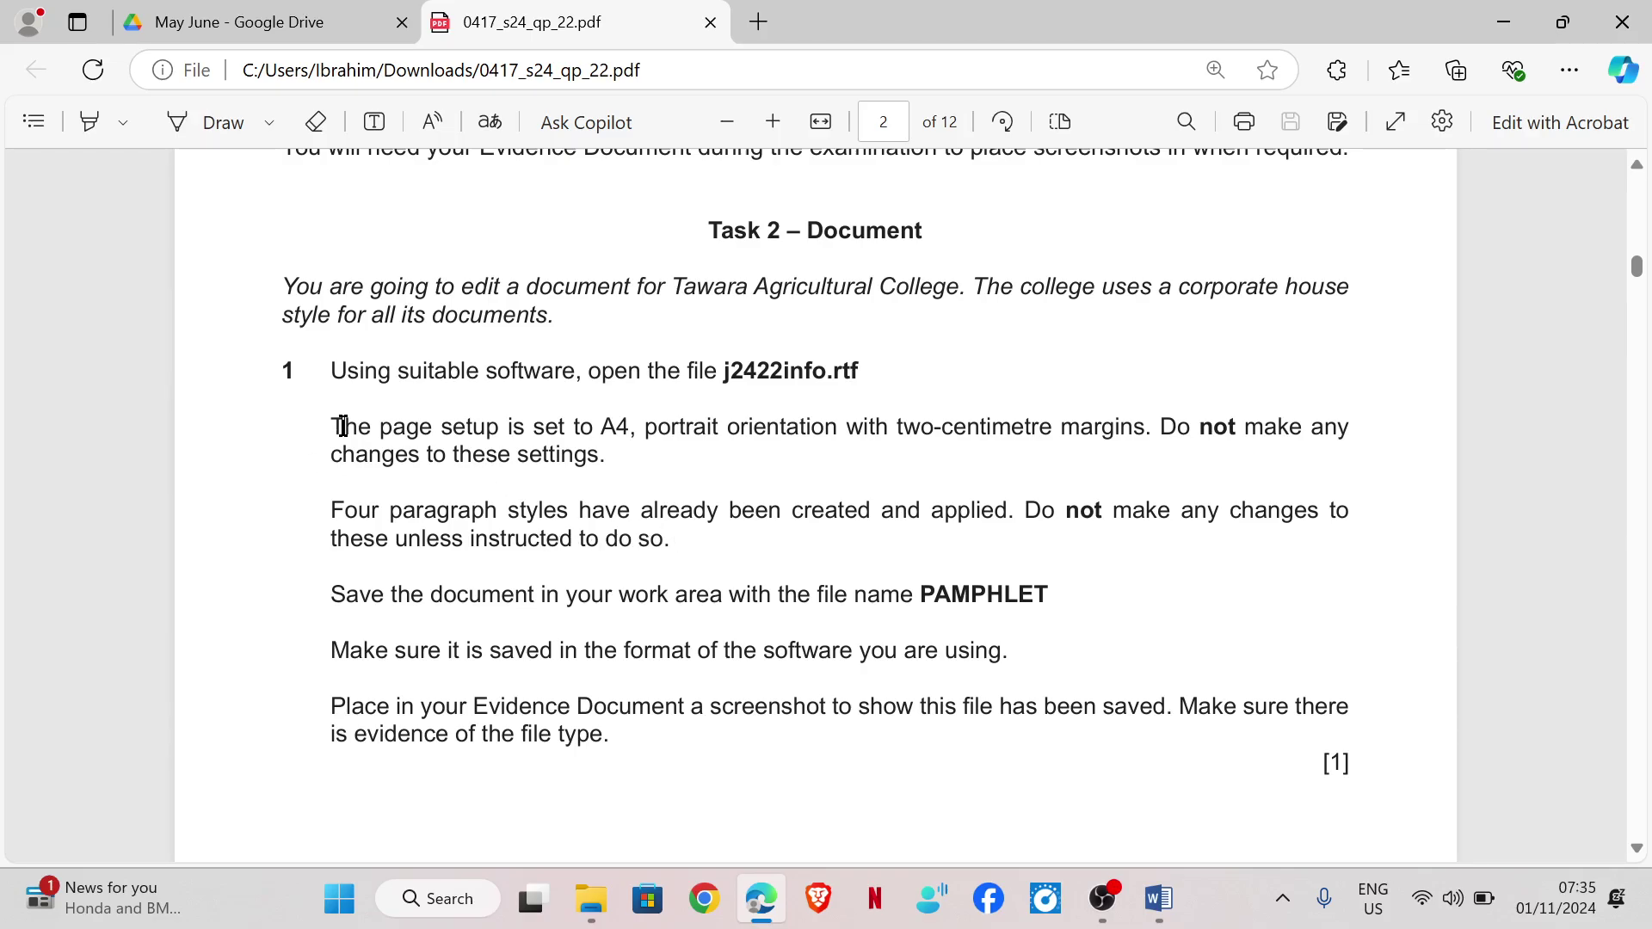
left_click_drag(337, 427, 676, 544)
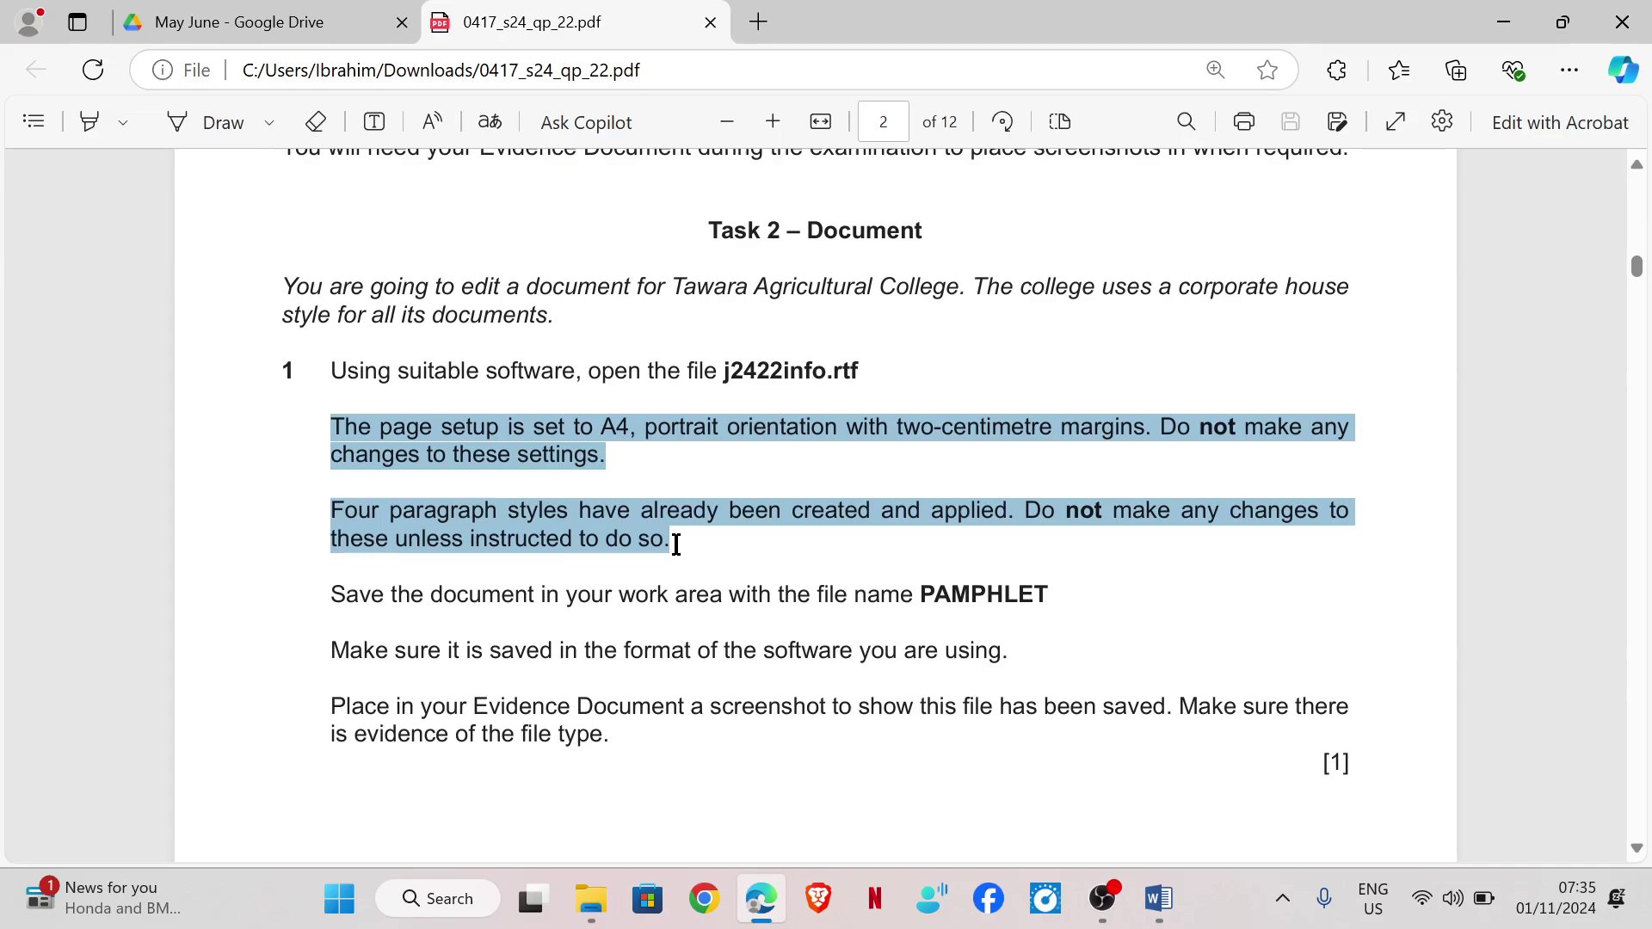
left_click(591, 494)
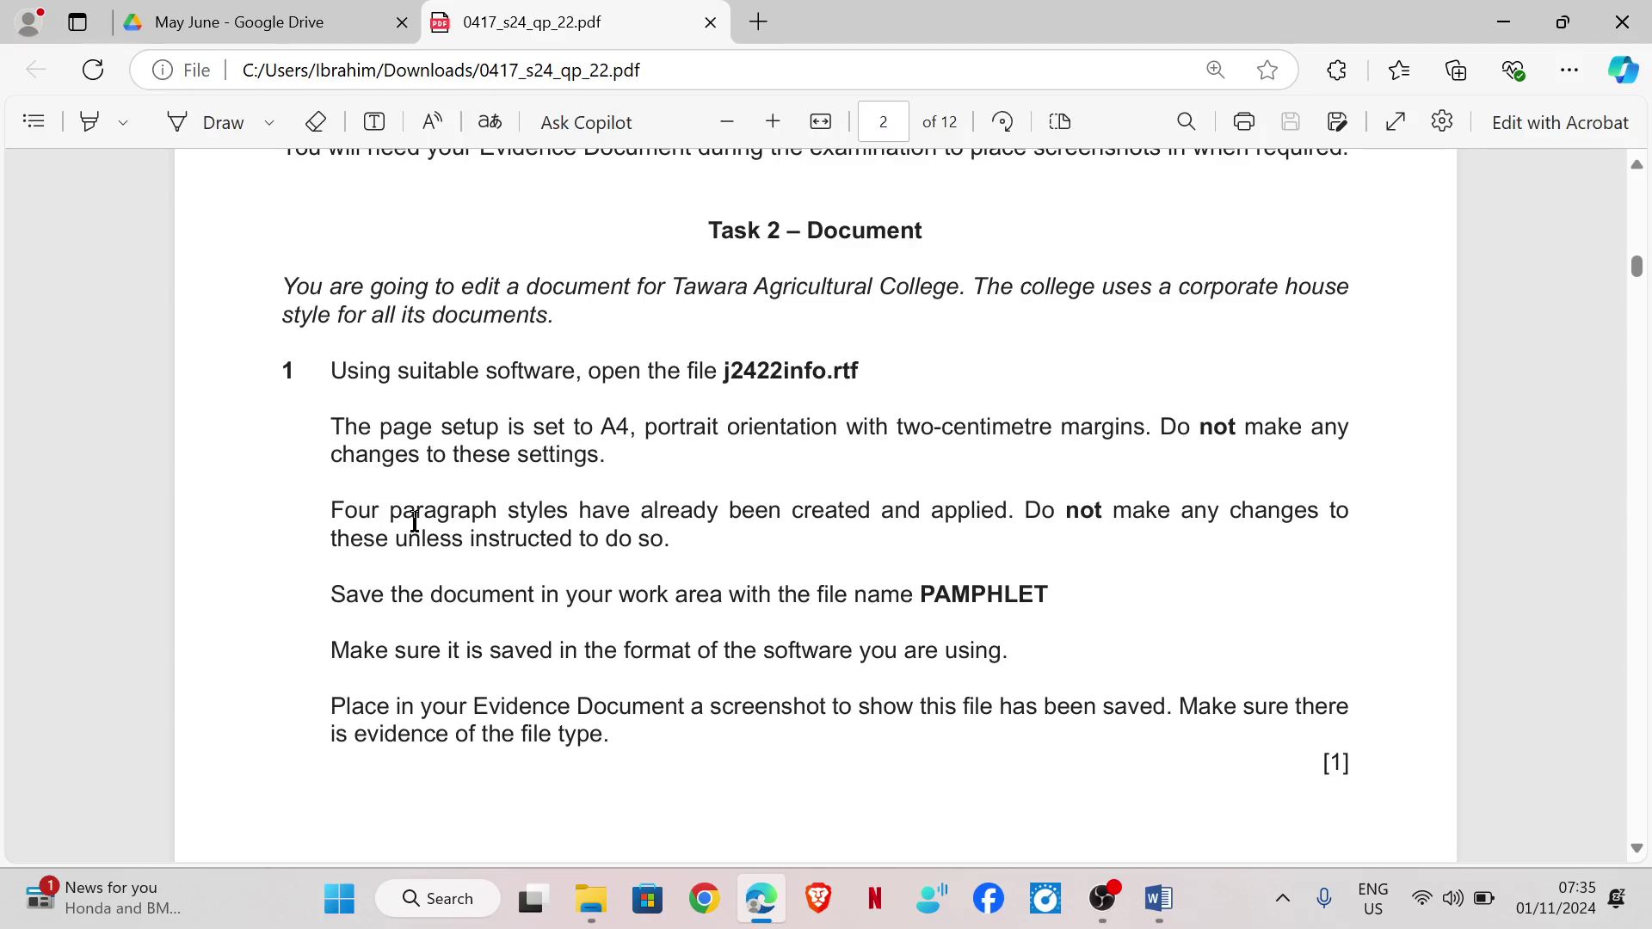
Inspect the j2422info document's styles list and page layout settings without changing them
mouse_move(1158, 900)
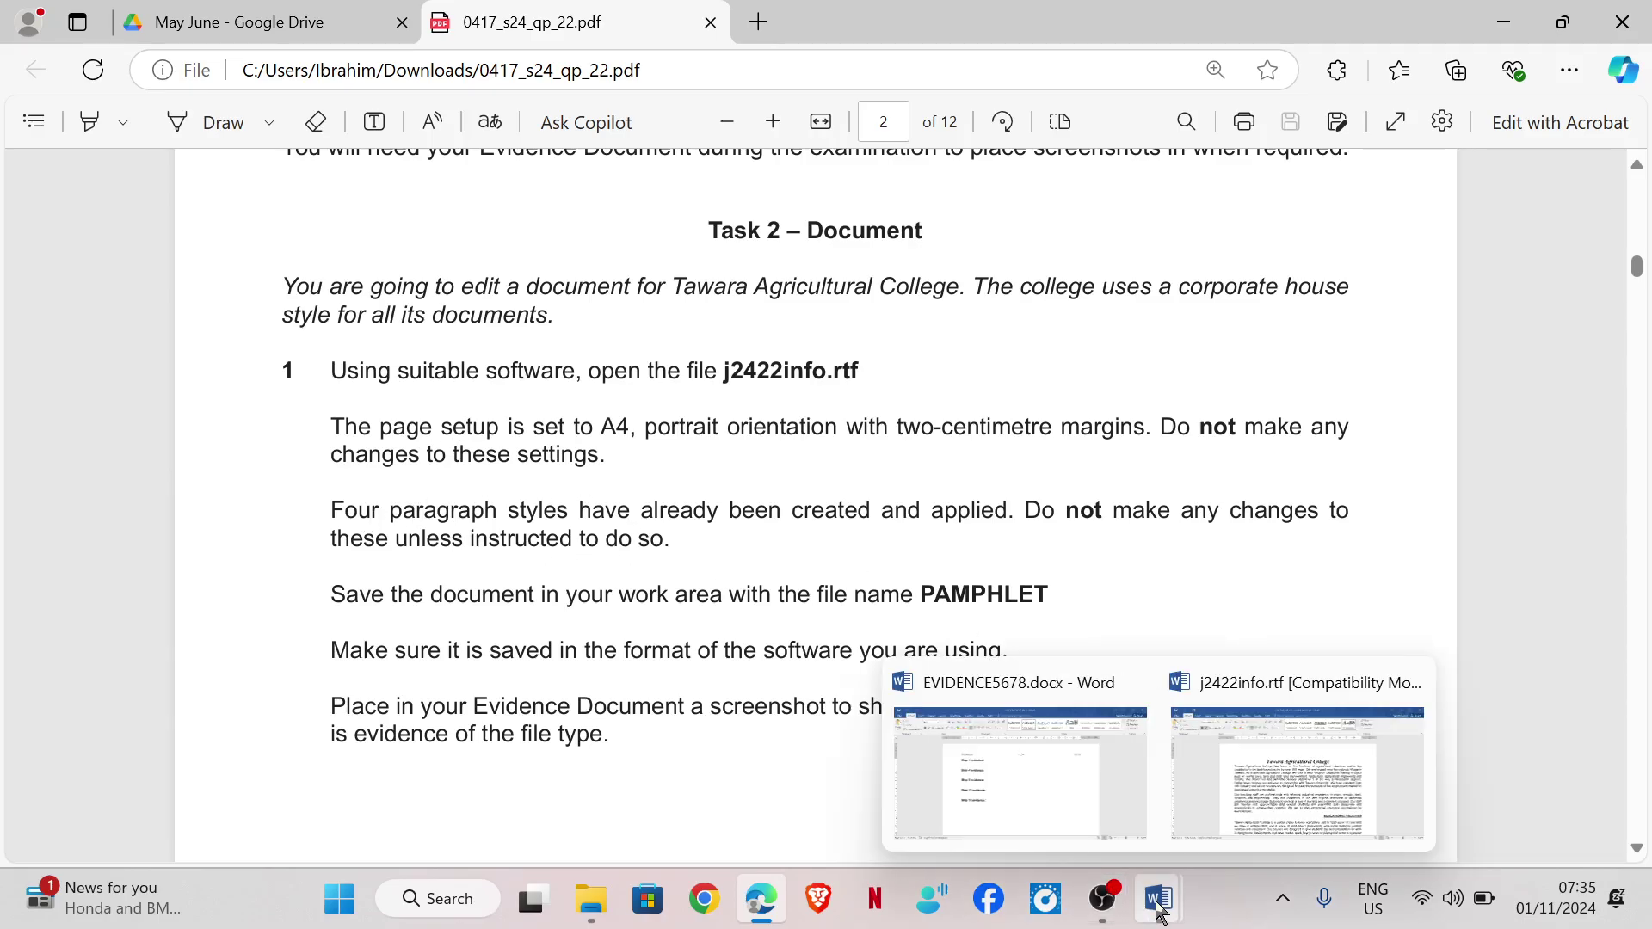
left_click(1269, 811)
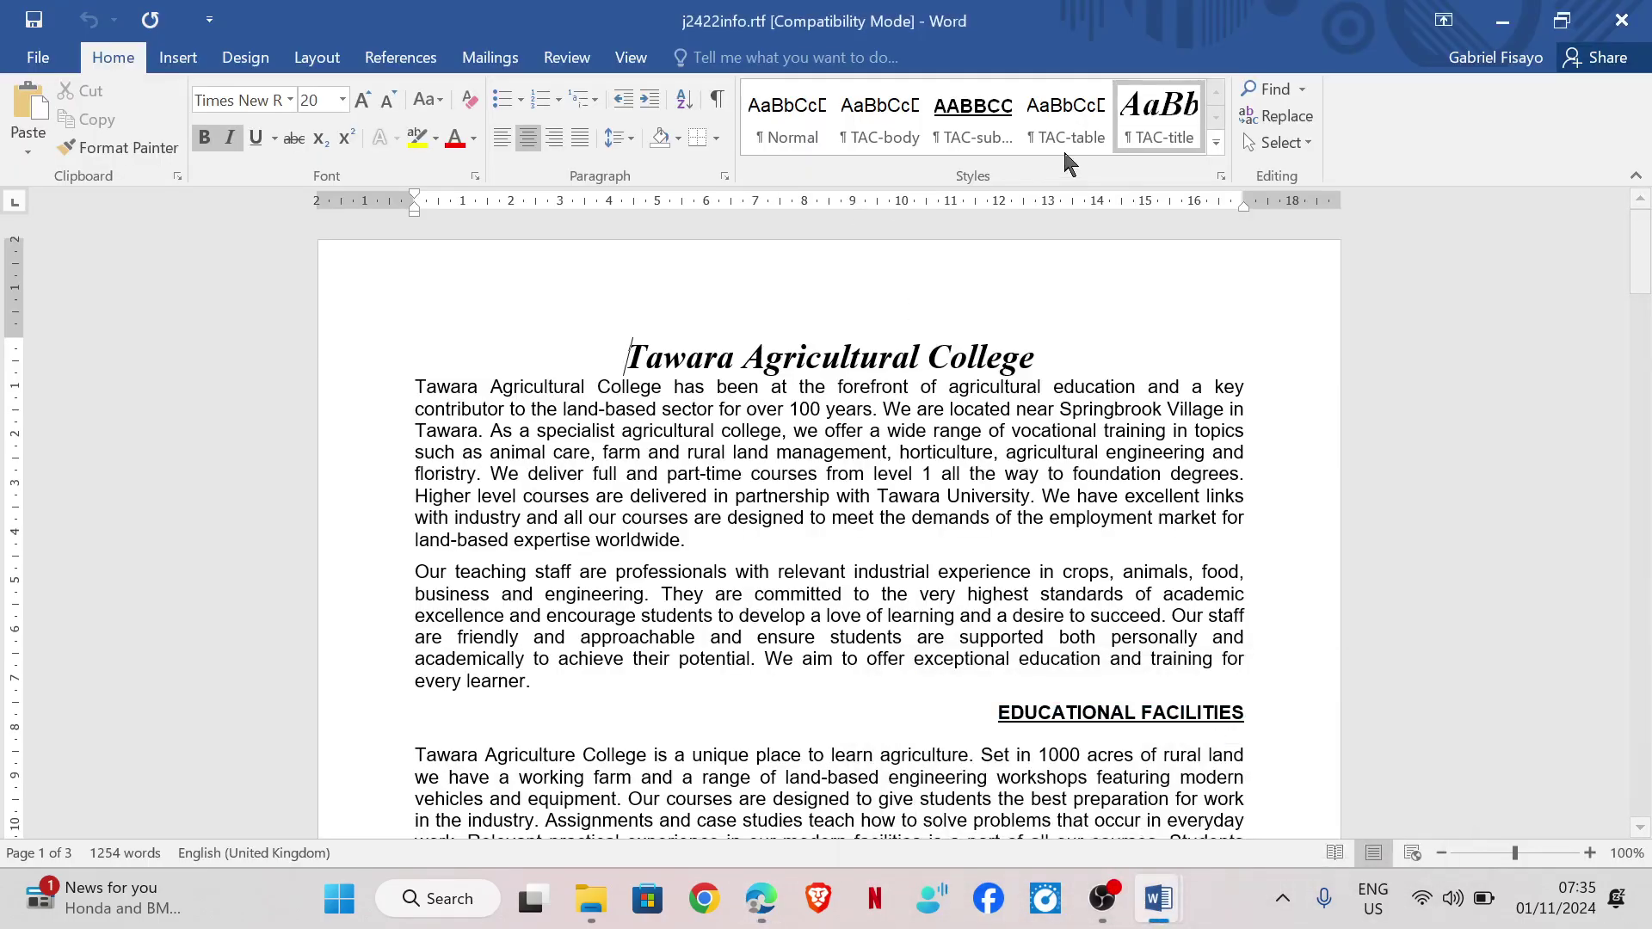
left_click(1222, 178)
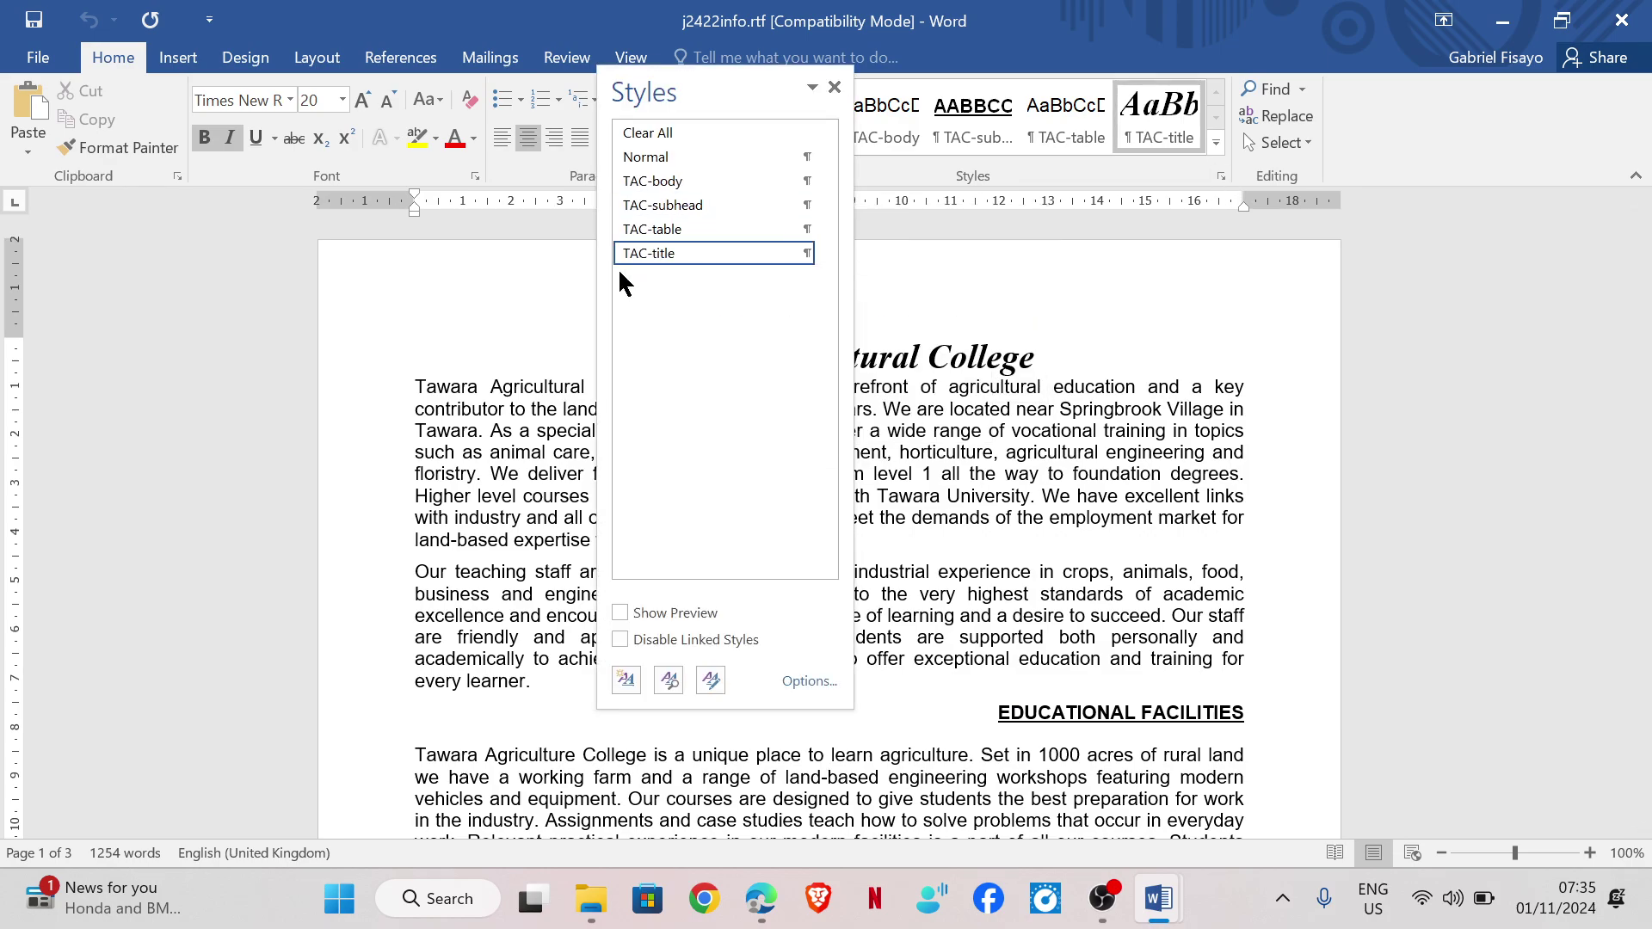
left_click(834, 89)
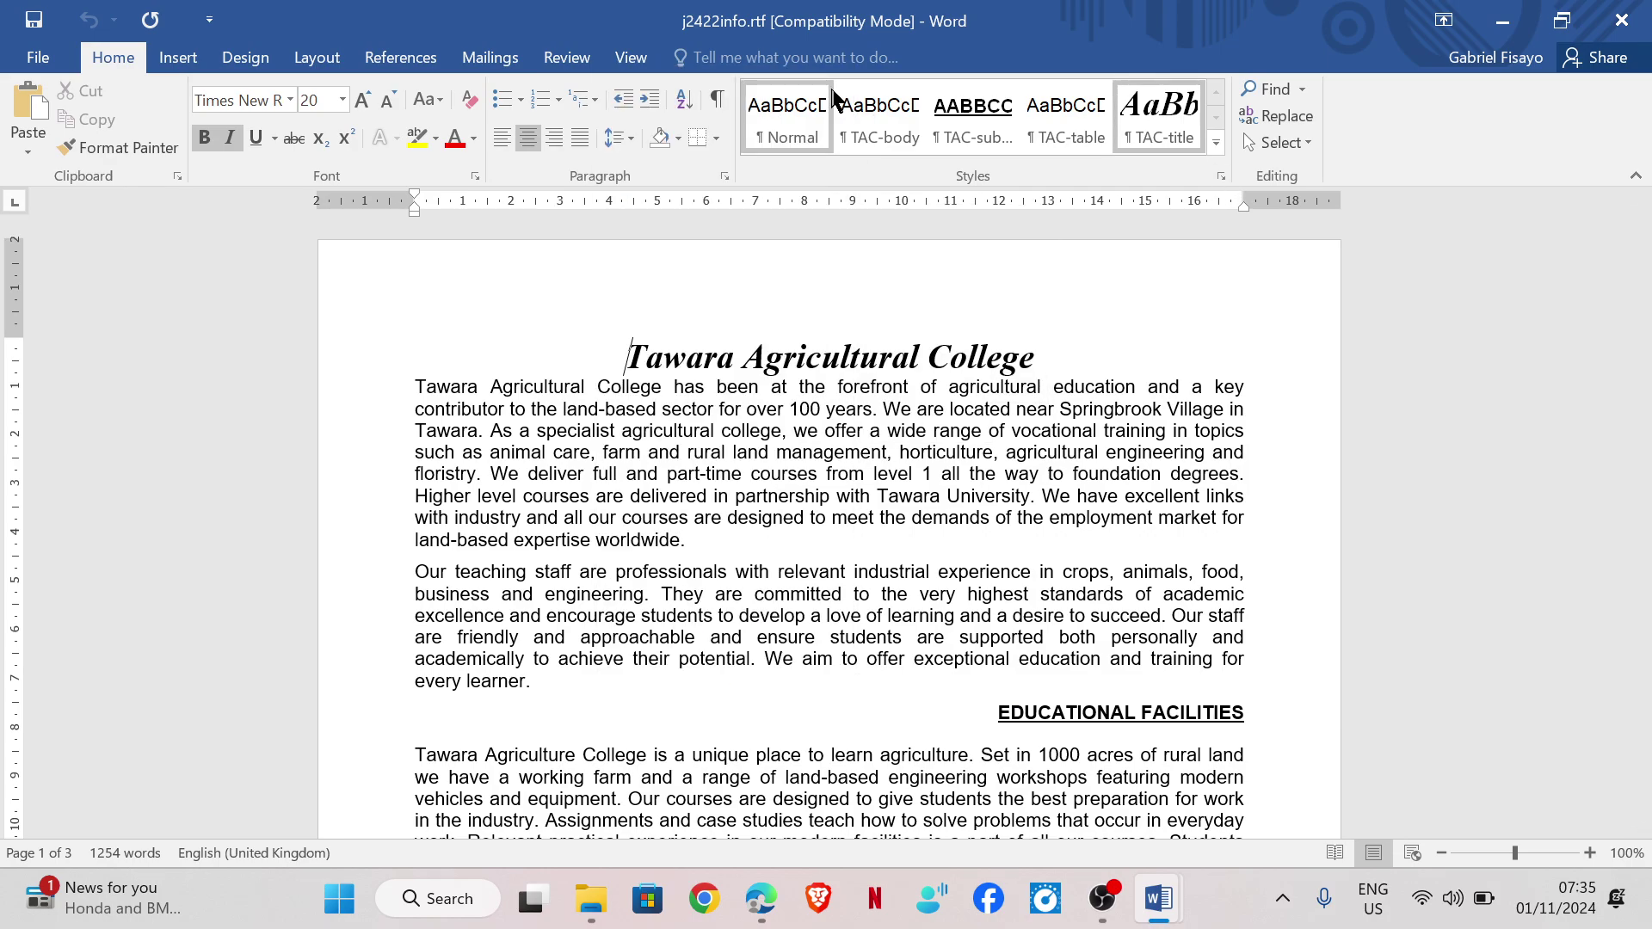
left_click(318, 56)
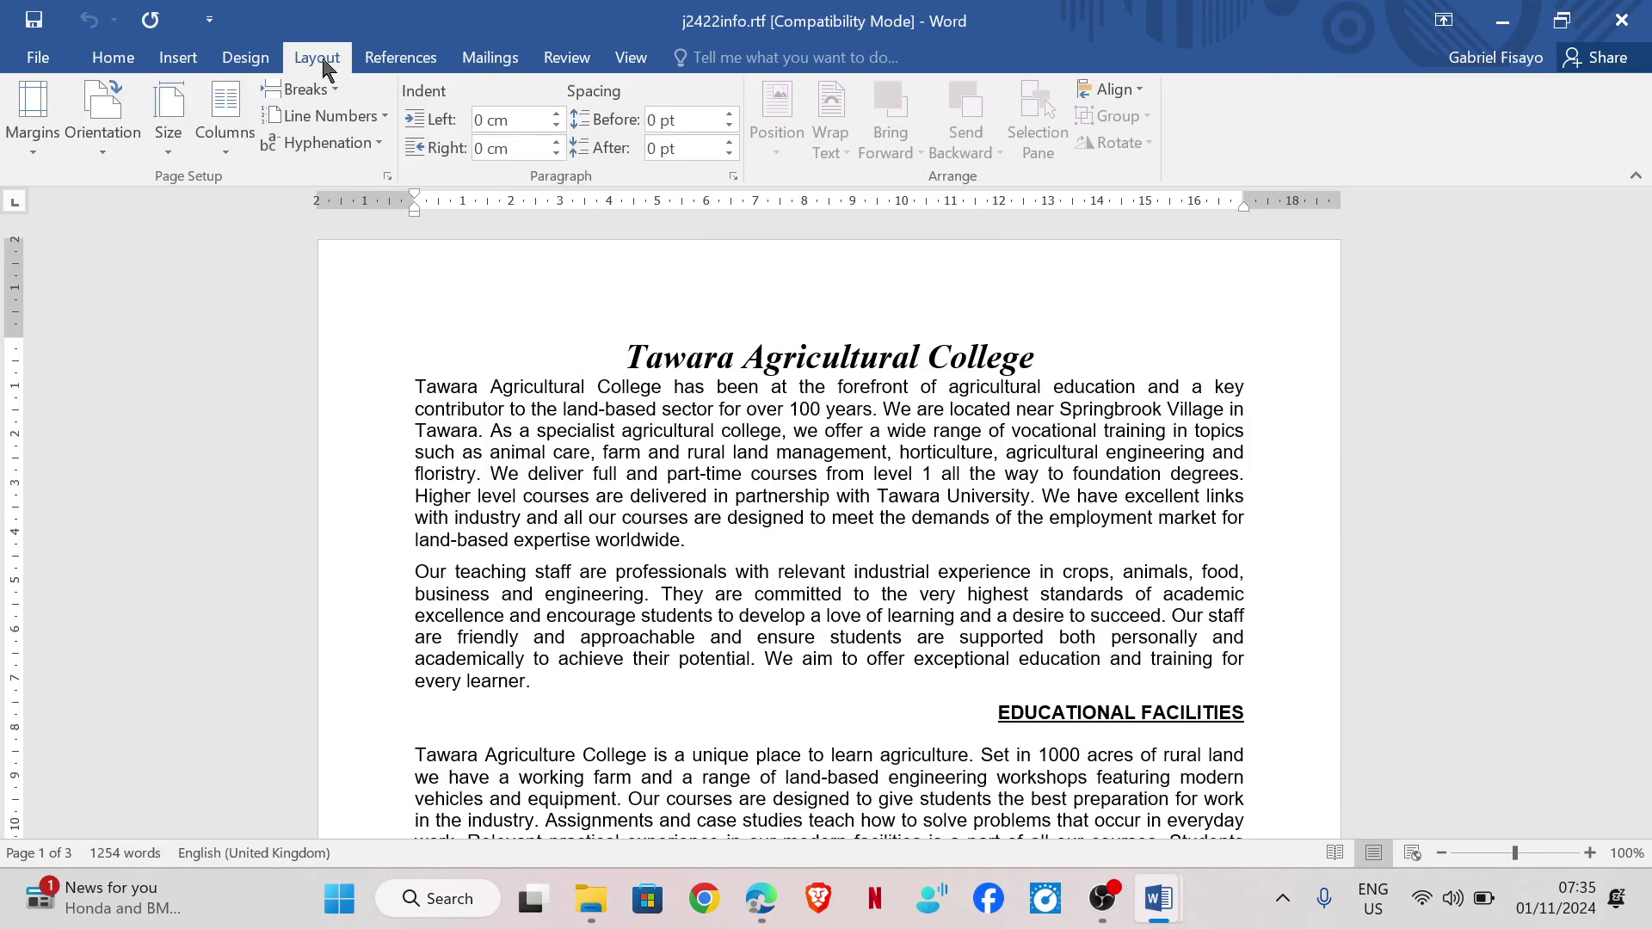
Confirm the page orientation, then highlight the required file name PAMPHLET in the question paper
left_click(100, 155)
left_click(392, 324)
left_click(760, 899)
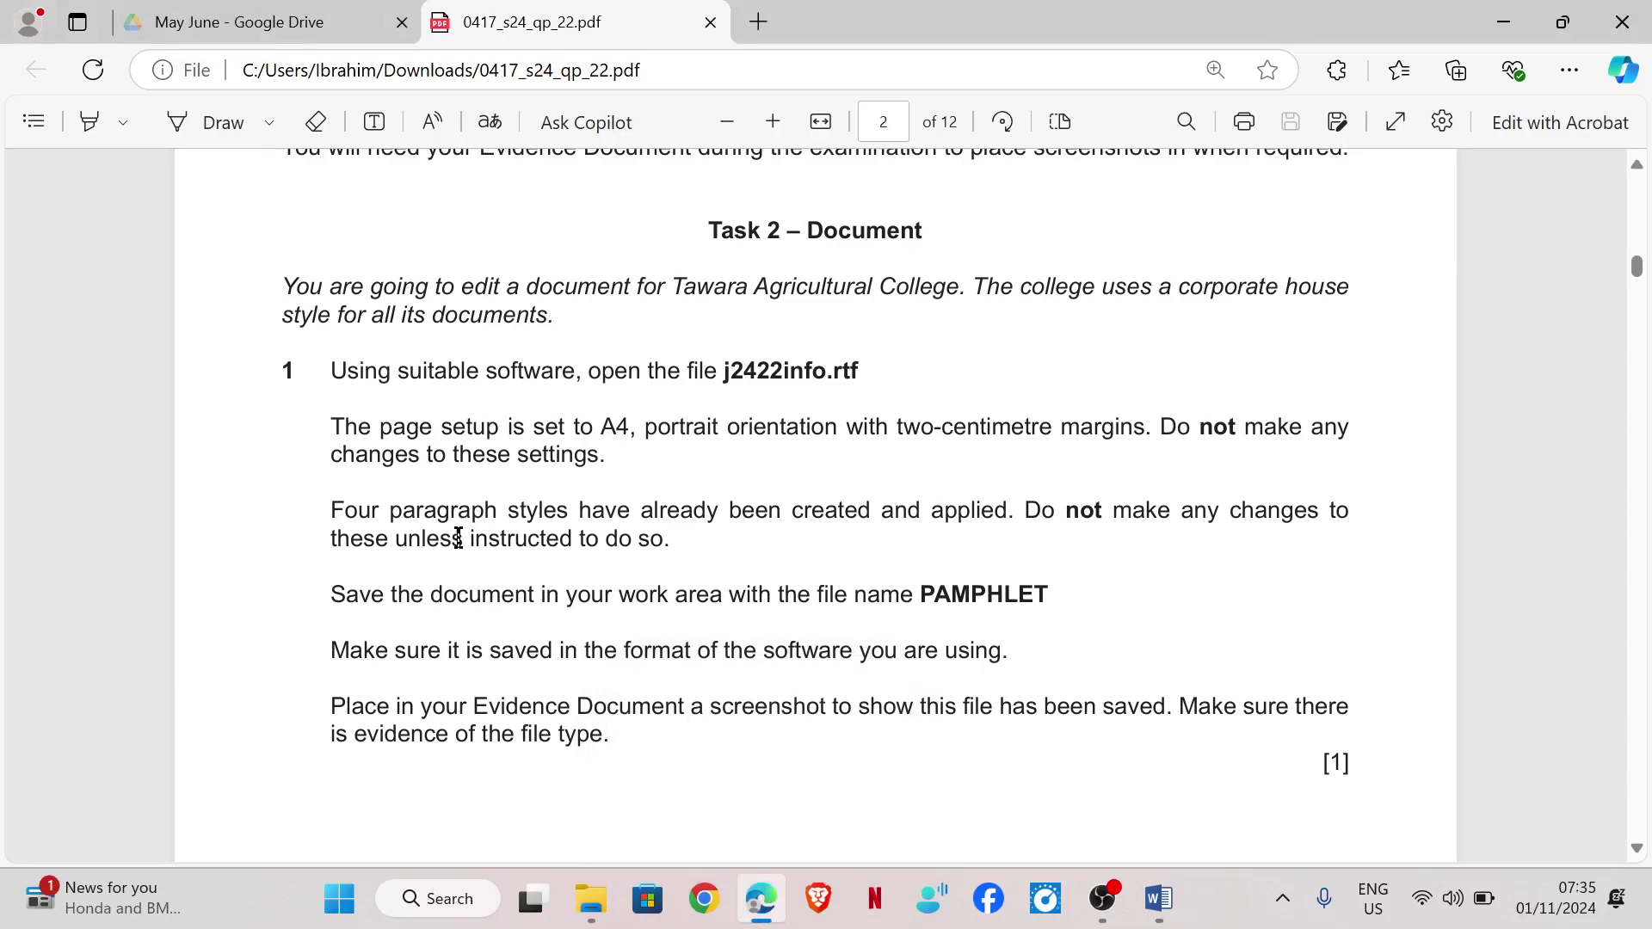
scroll(458, 538, "down", 3)
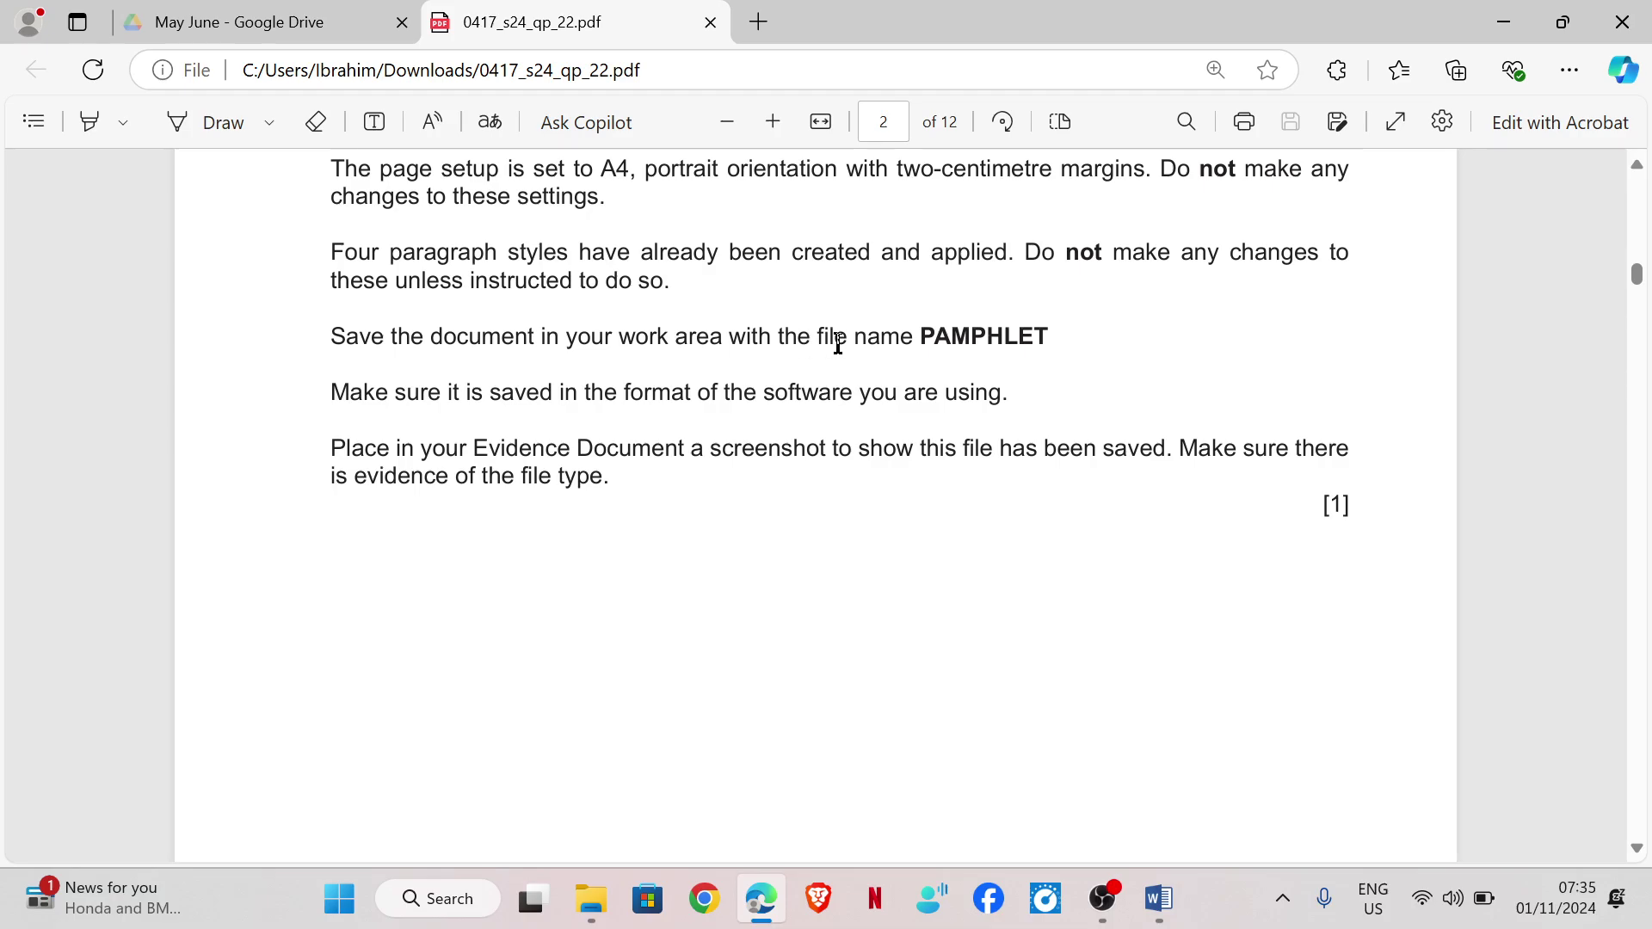
left_click_drag(924, 335, 1039, 334)
key("ctrl+c")
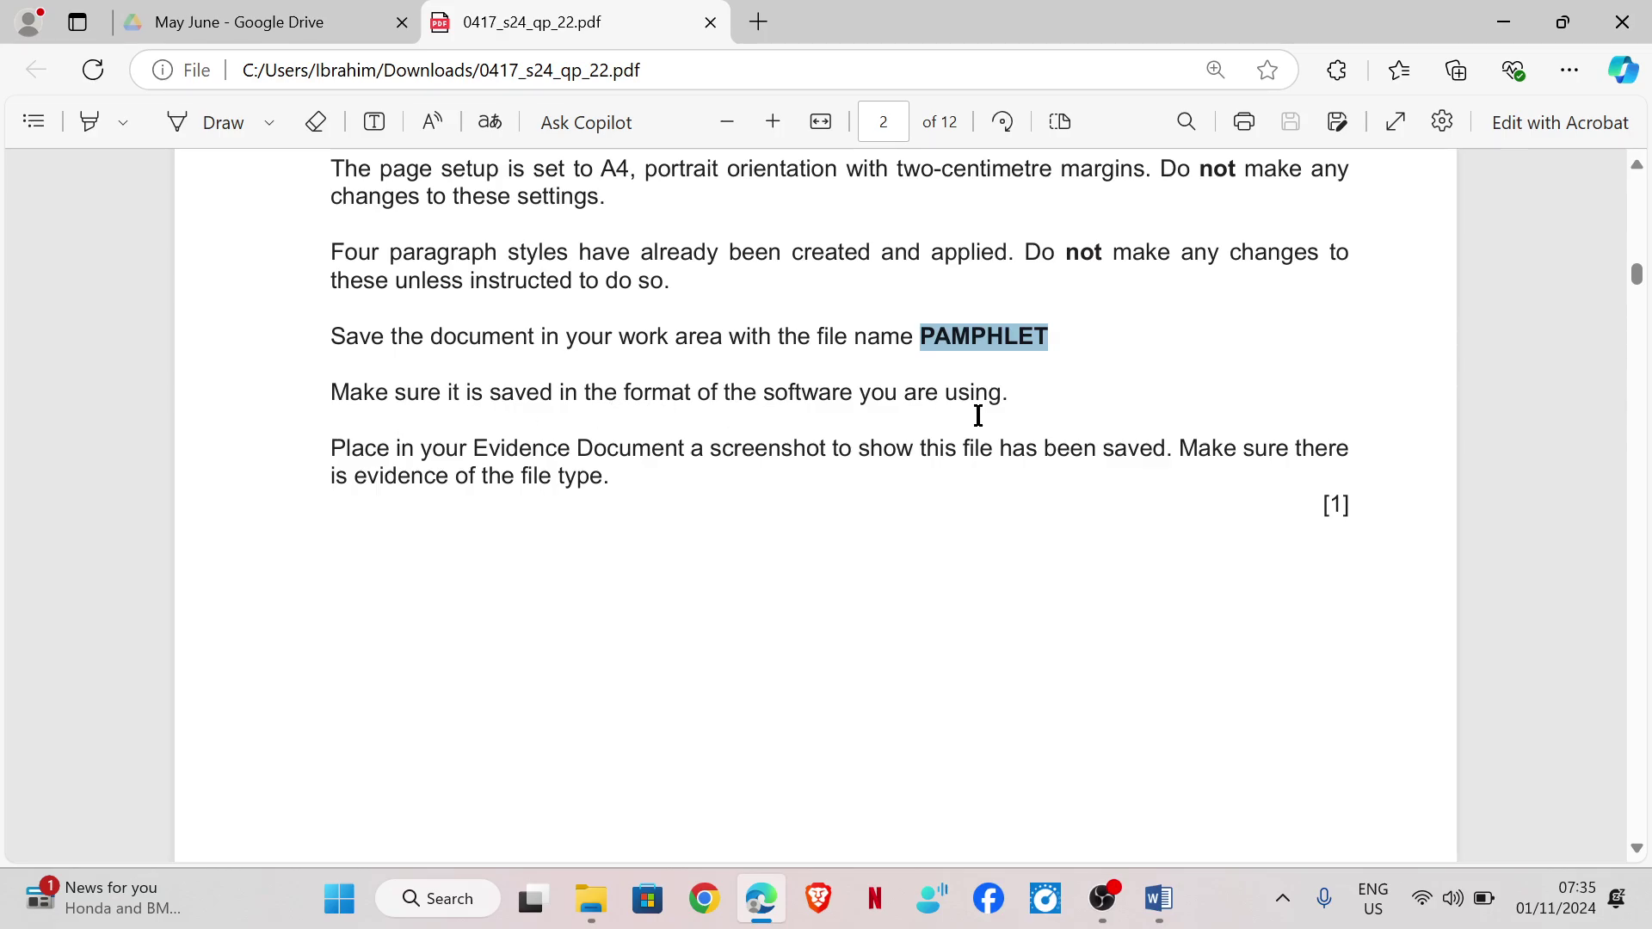
Save j2422info as PAMPHLET.docx in Word Document format in the current source files folder
mouse_move(1159, 899)
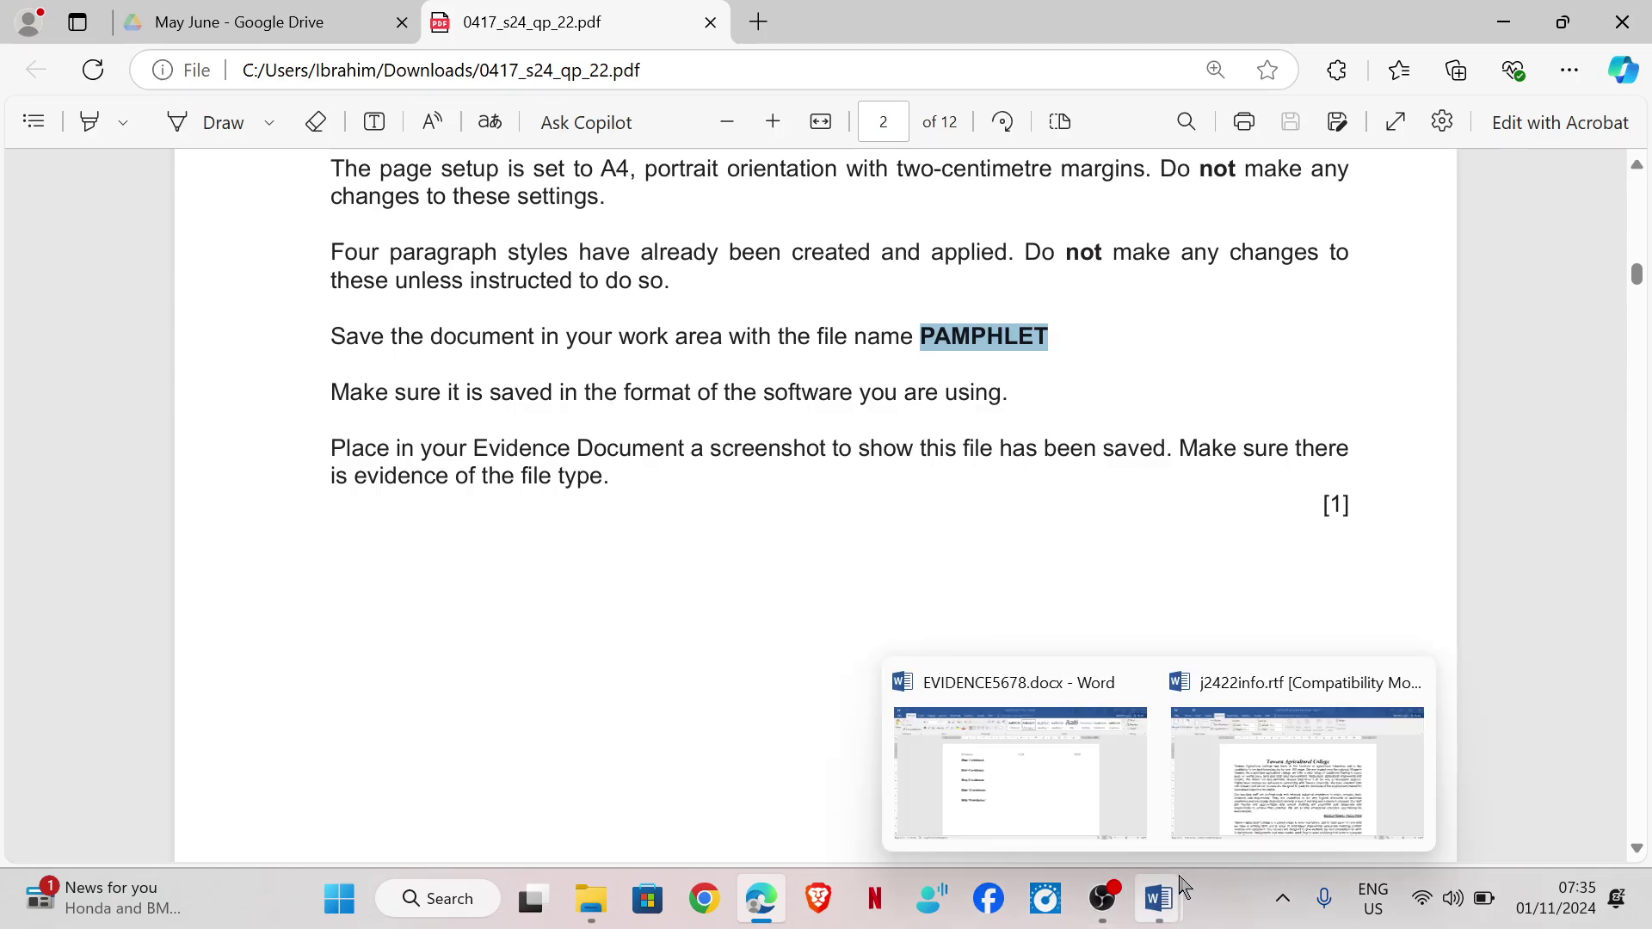
left_click(1291, 762)
left_click(28, 59)
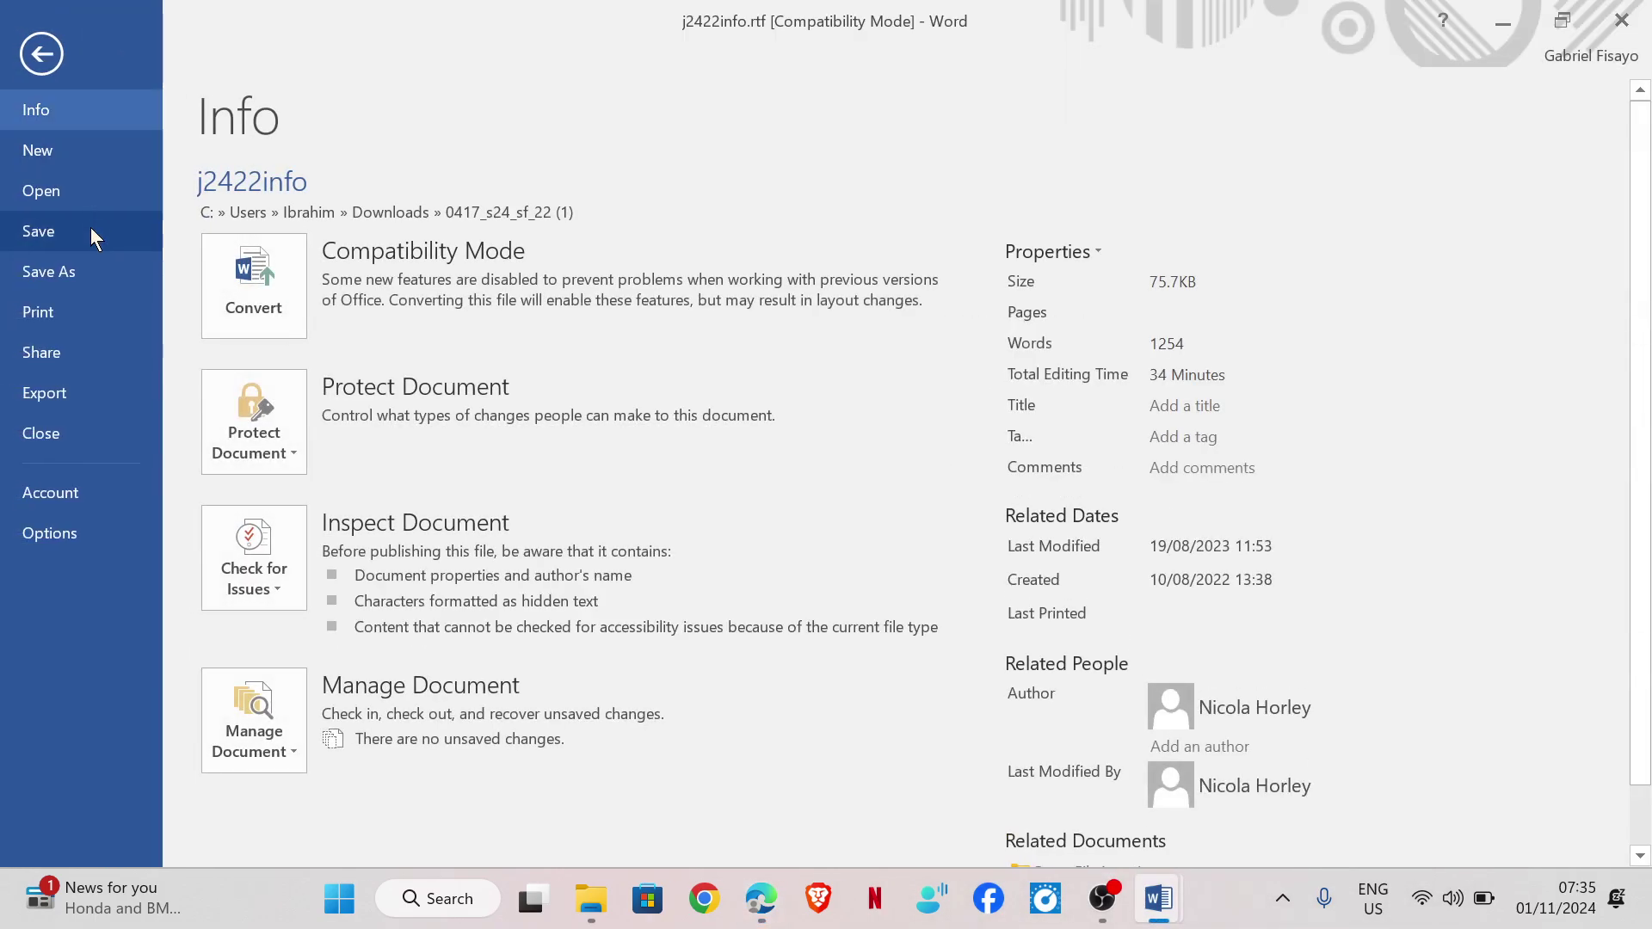
left_click(100, 280)
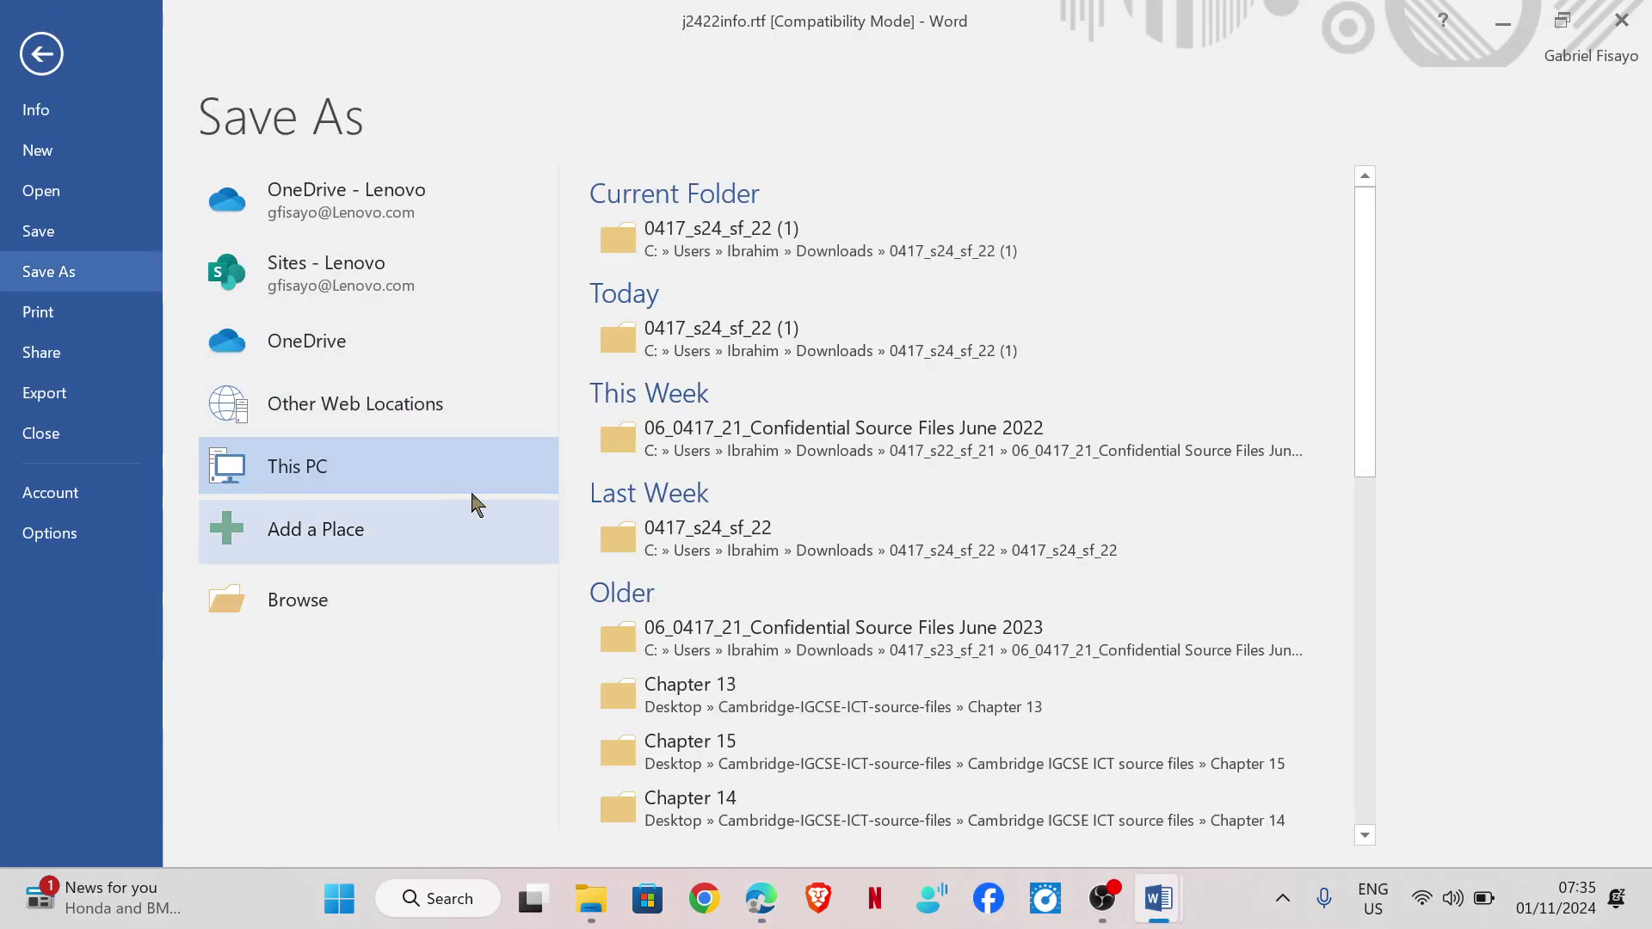
left_click(649, 252)
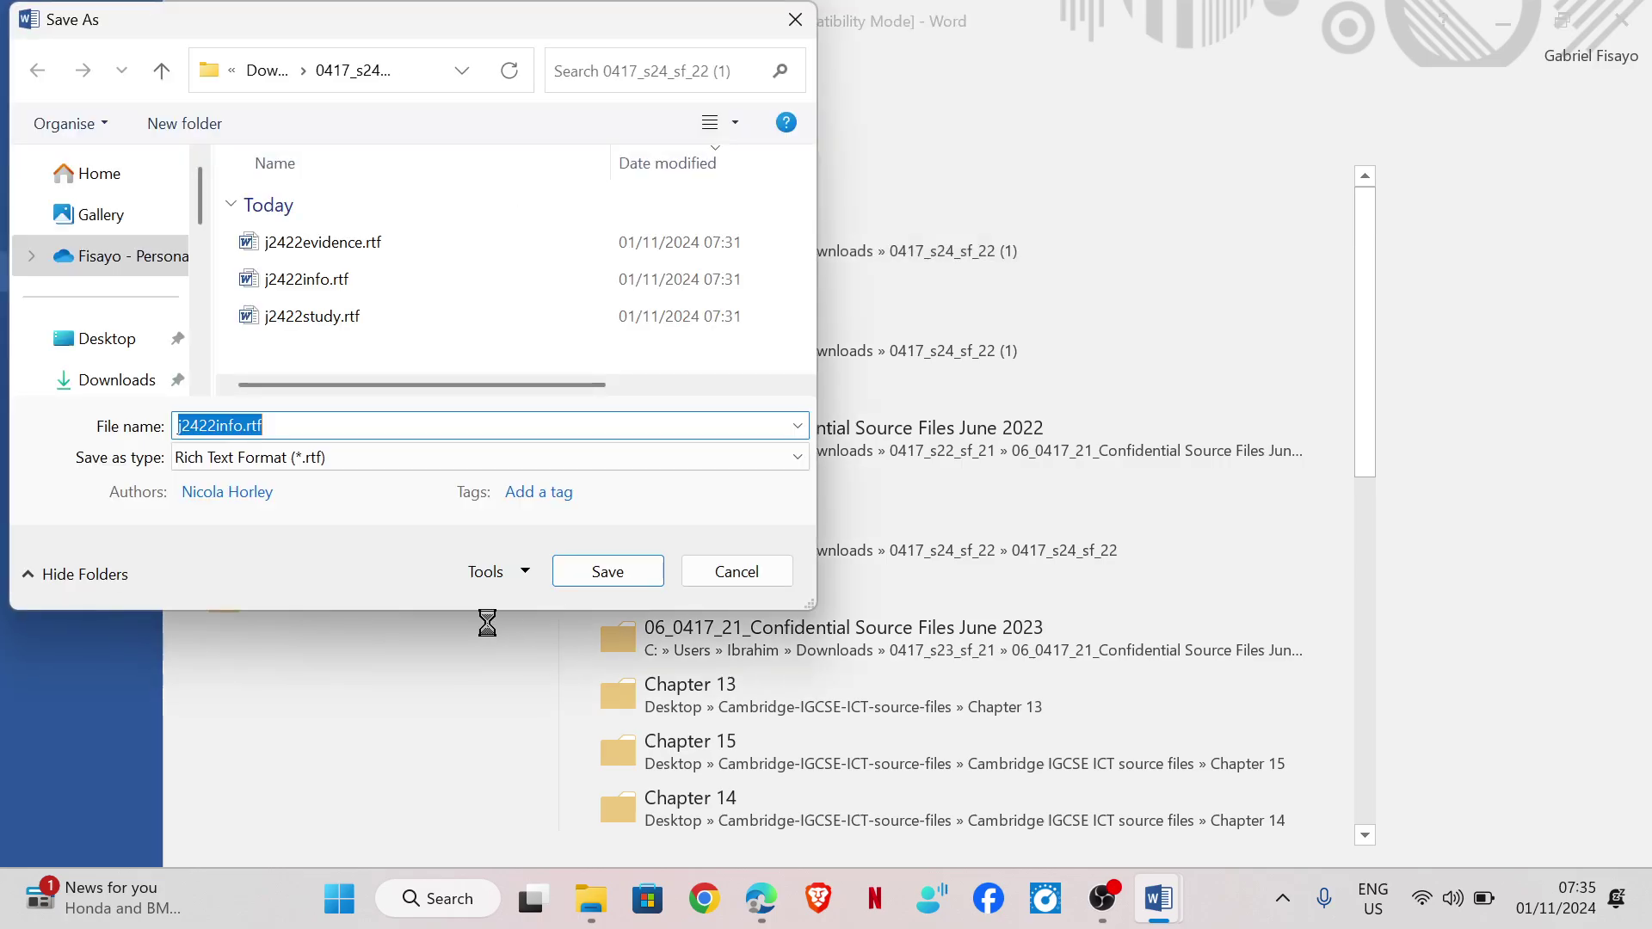
key("ctrl+v")
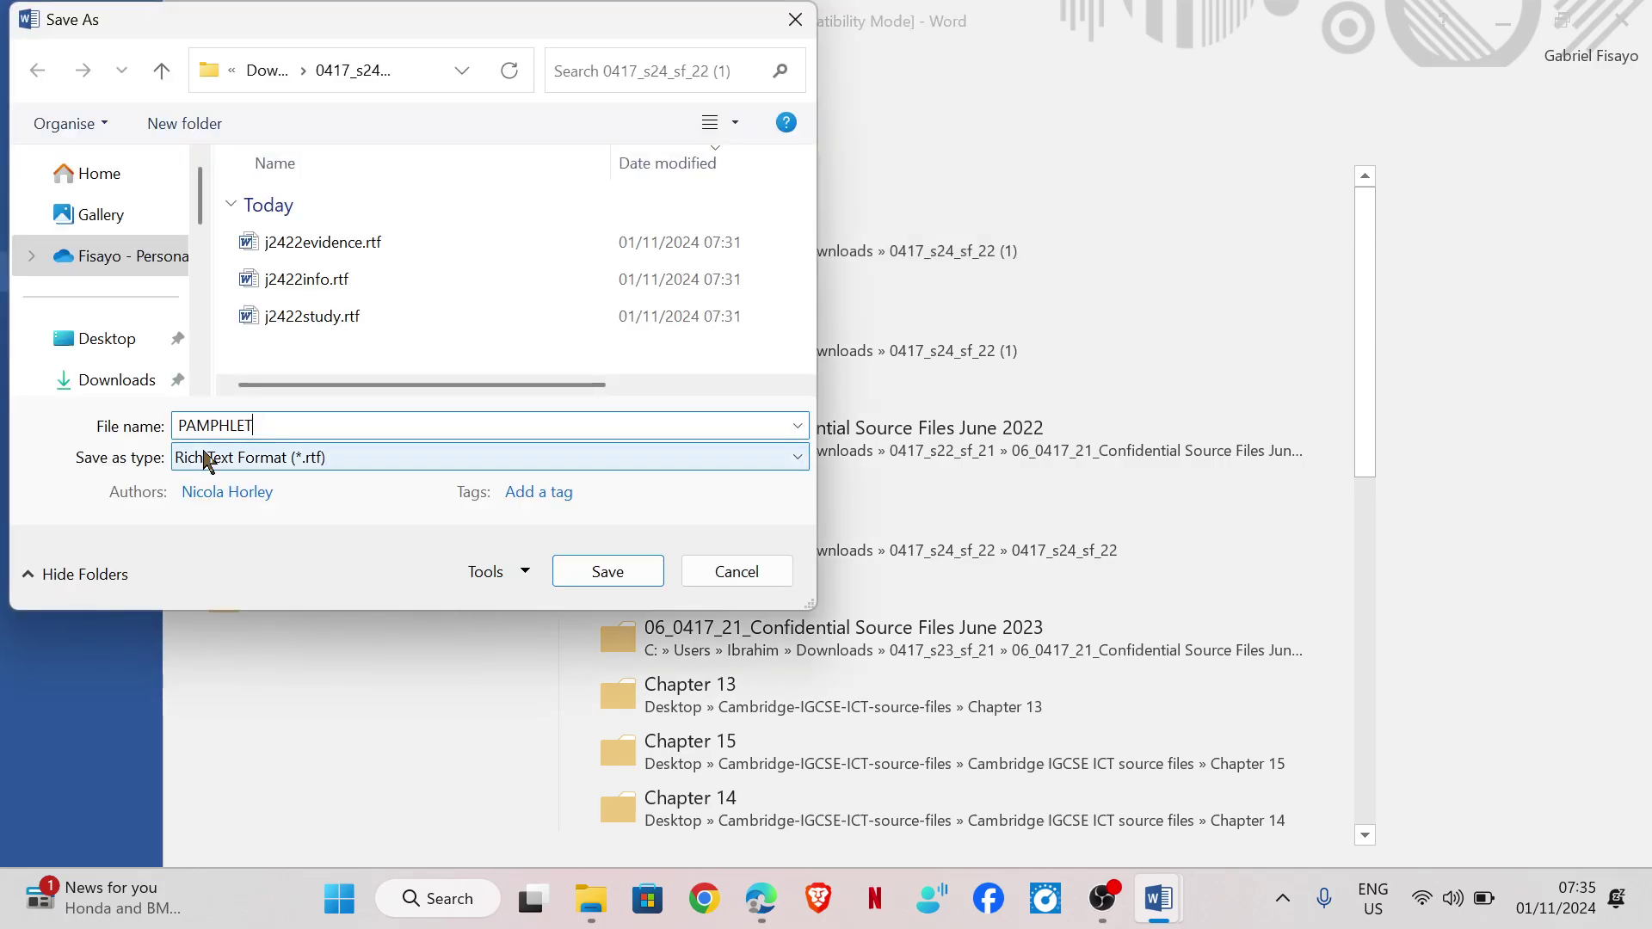
left_click(448, 456)
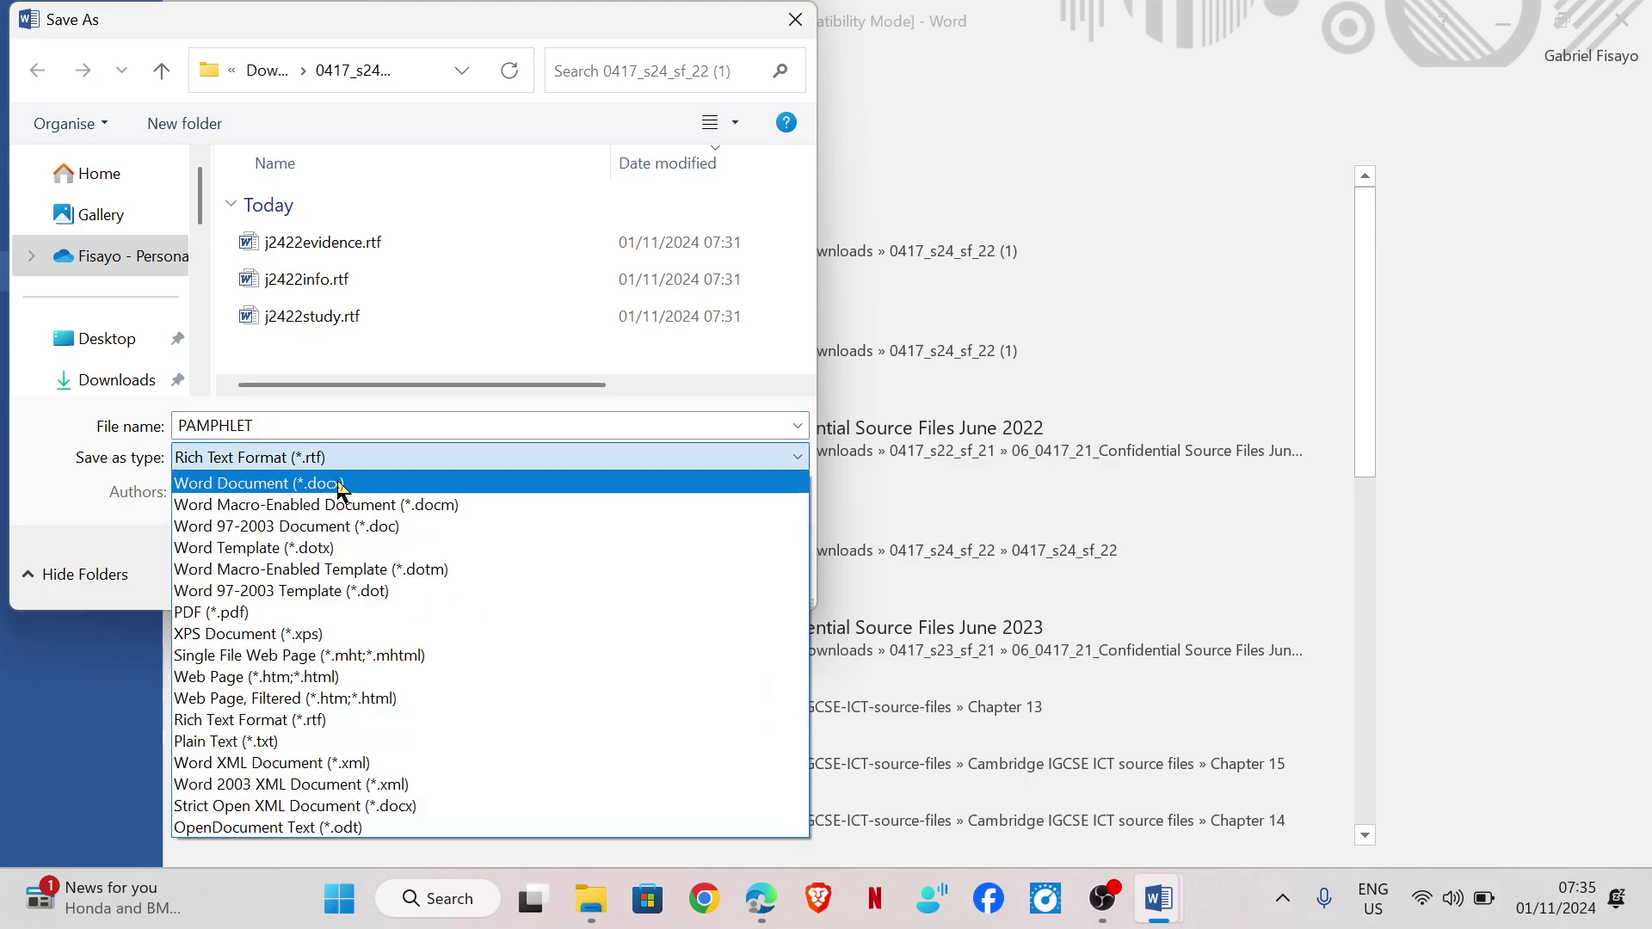
left_click(277, 483)
left_click(598, 651)
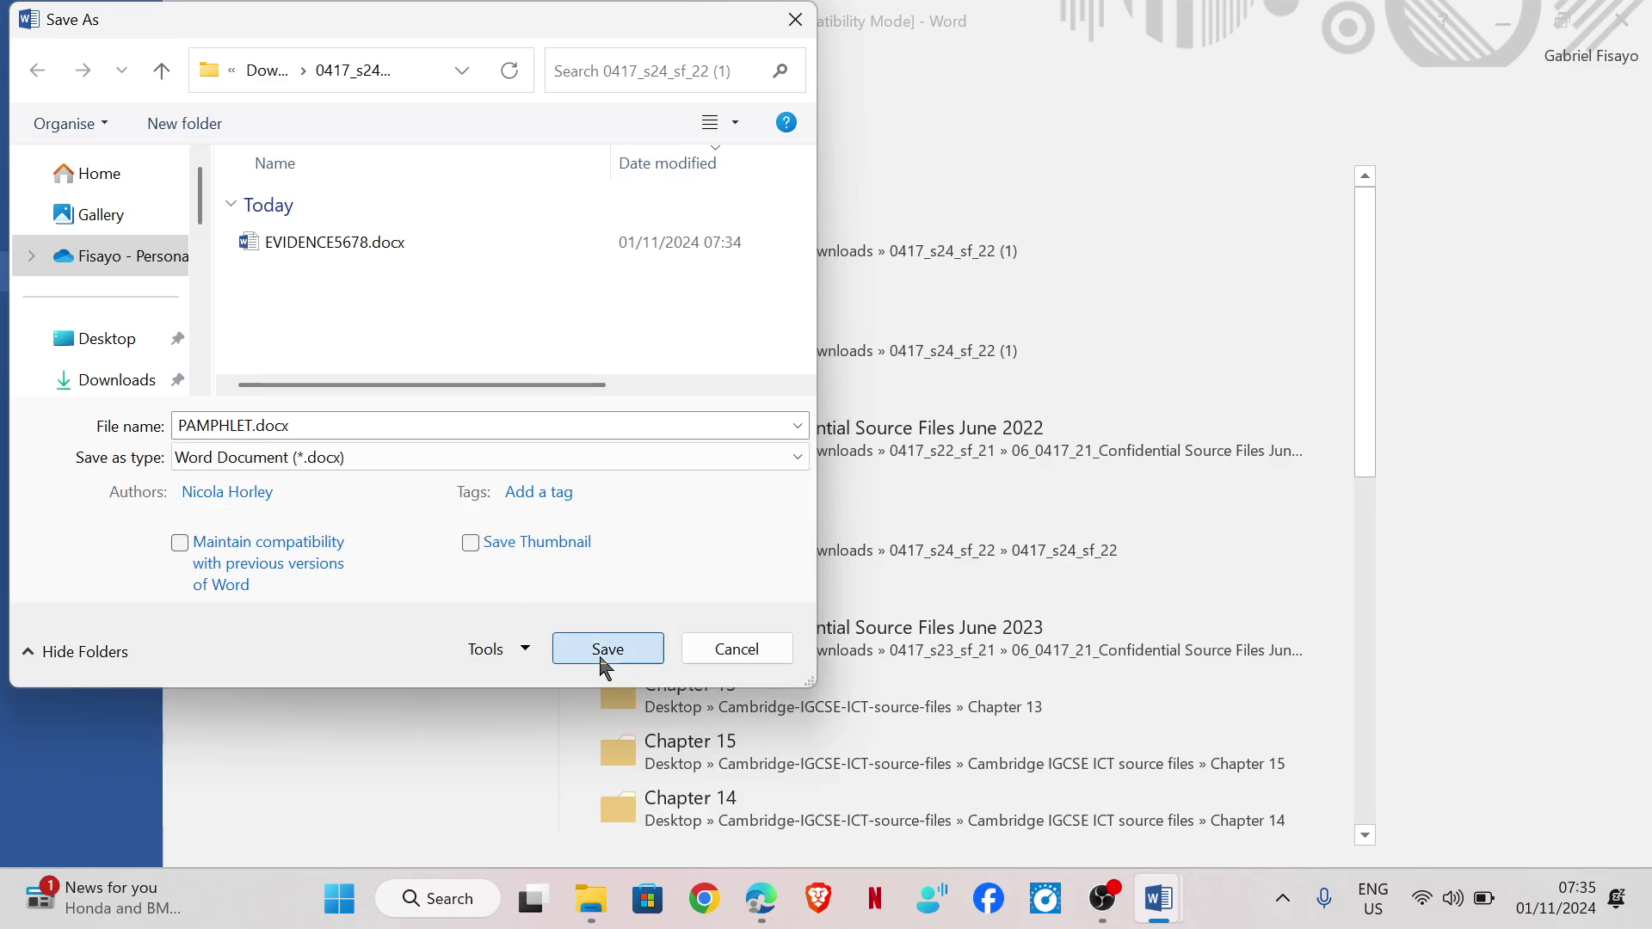
left_click(941, 516)
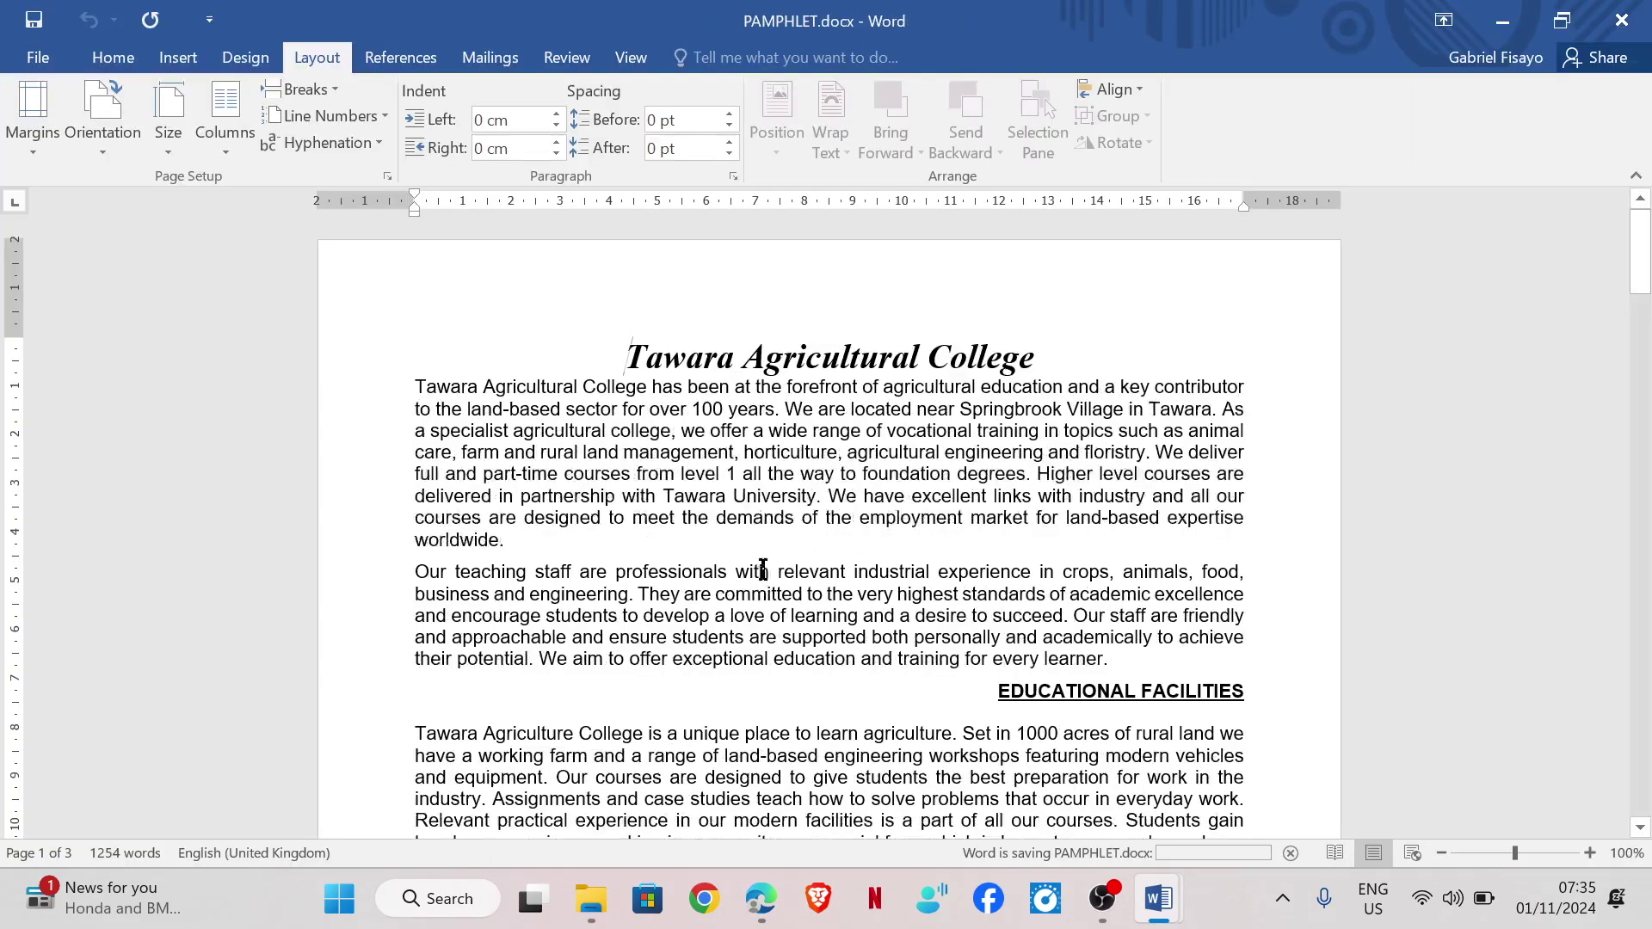
Reread the screenshot requirement, then show the source folder now listing PAMPHLET.docx
mouse_move(761, 898)
left_click(709, 786)
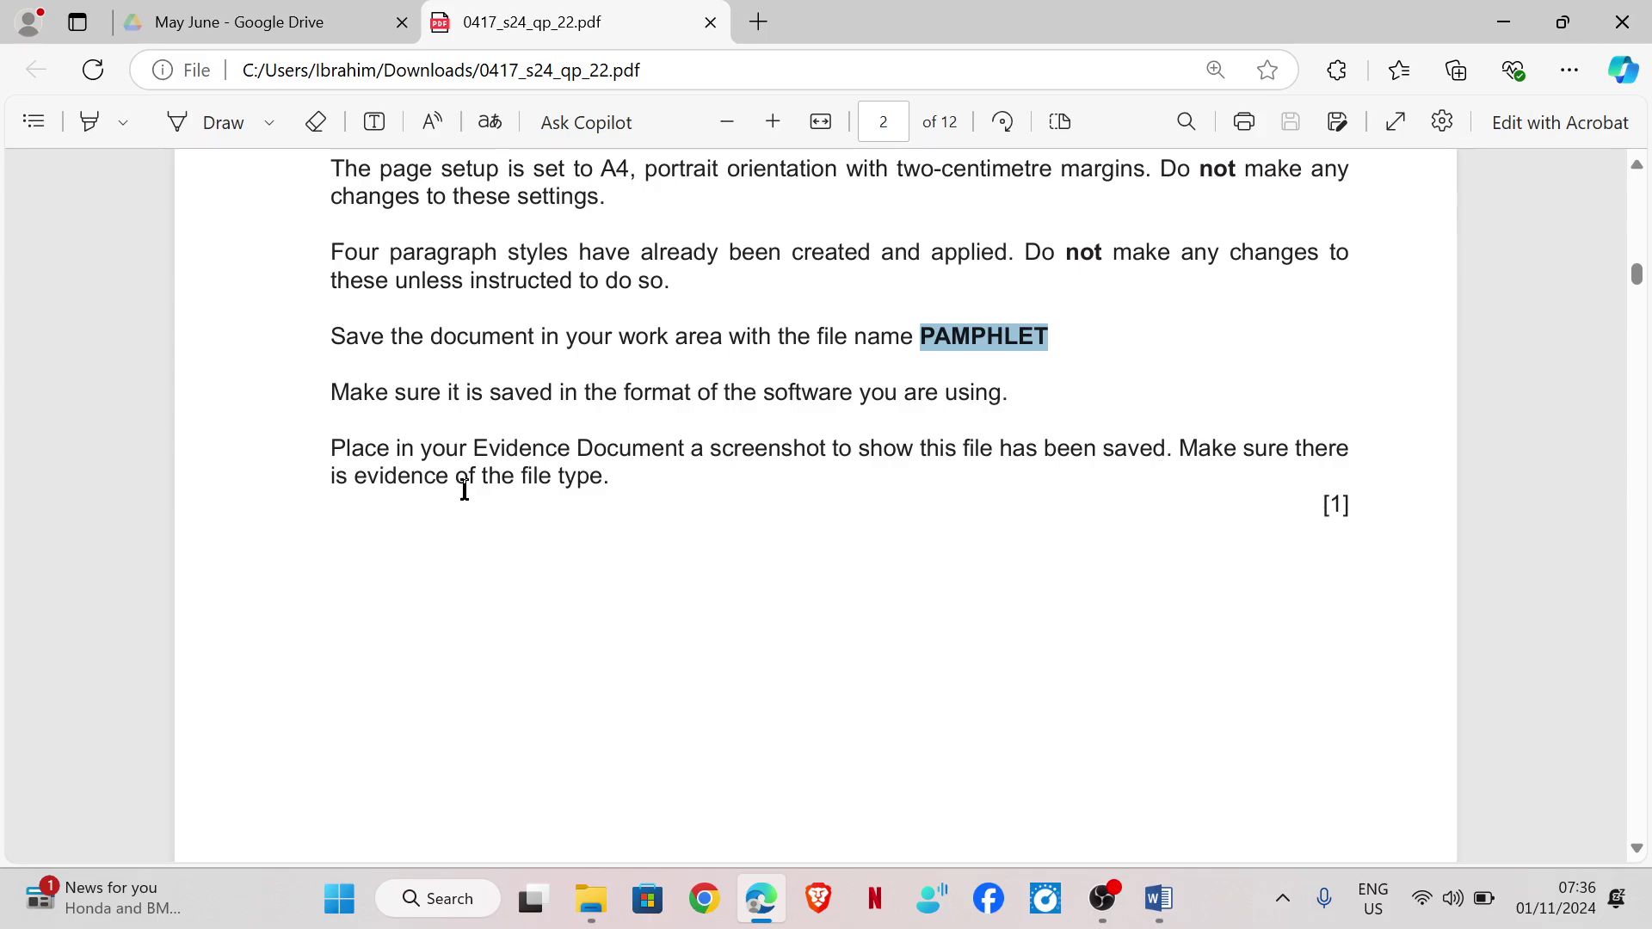
left_click(591, 895)
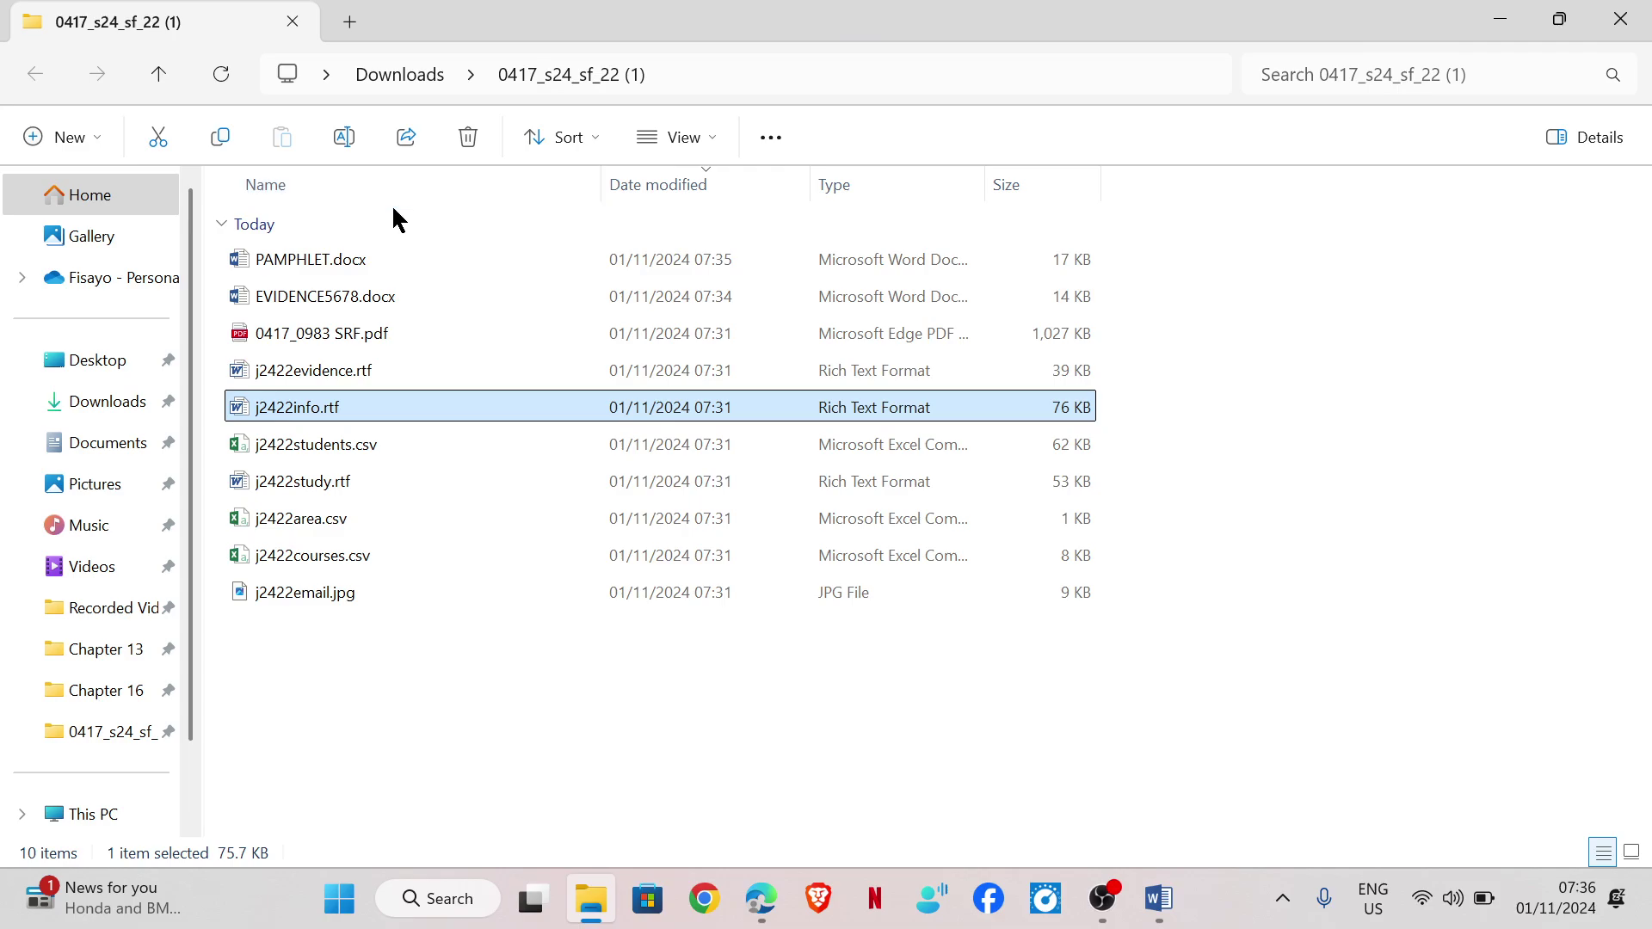
Snip the PAMPHLET.docx row in File Explorer, from the file name across to its type
key("super+shift+s")
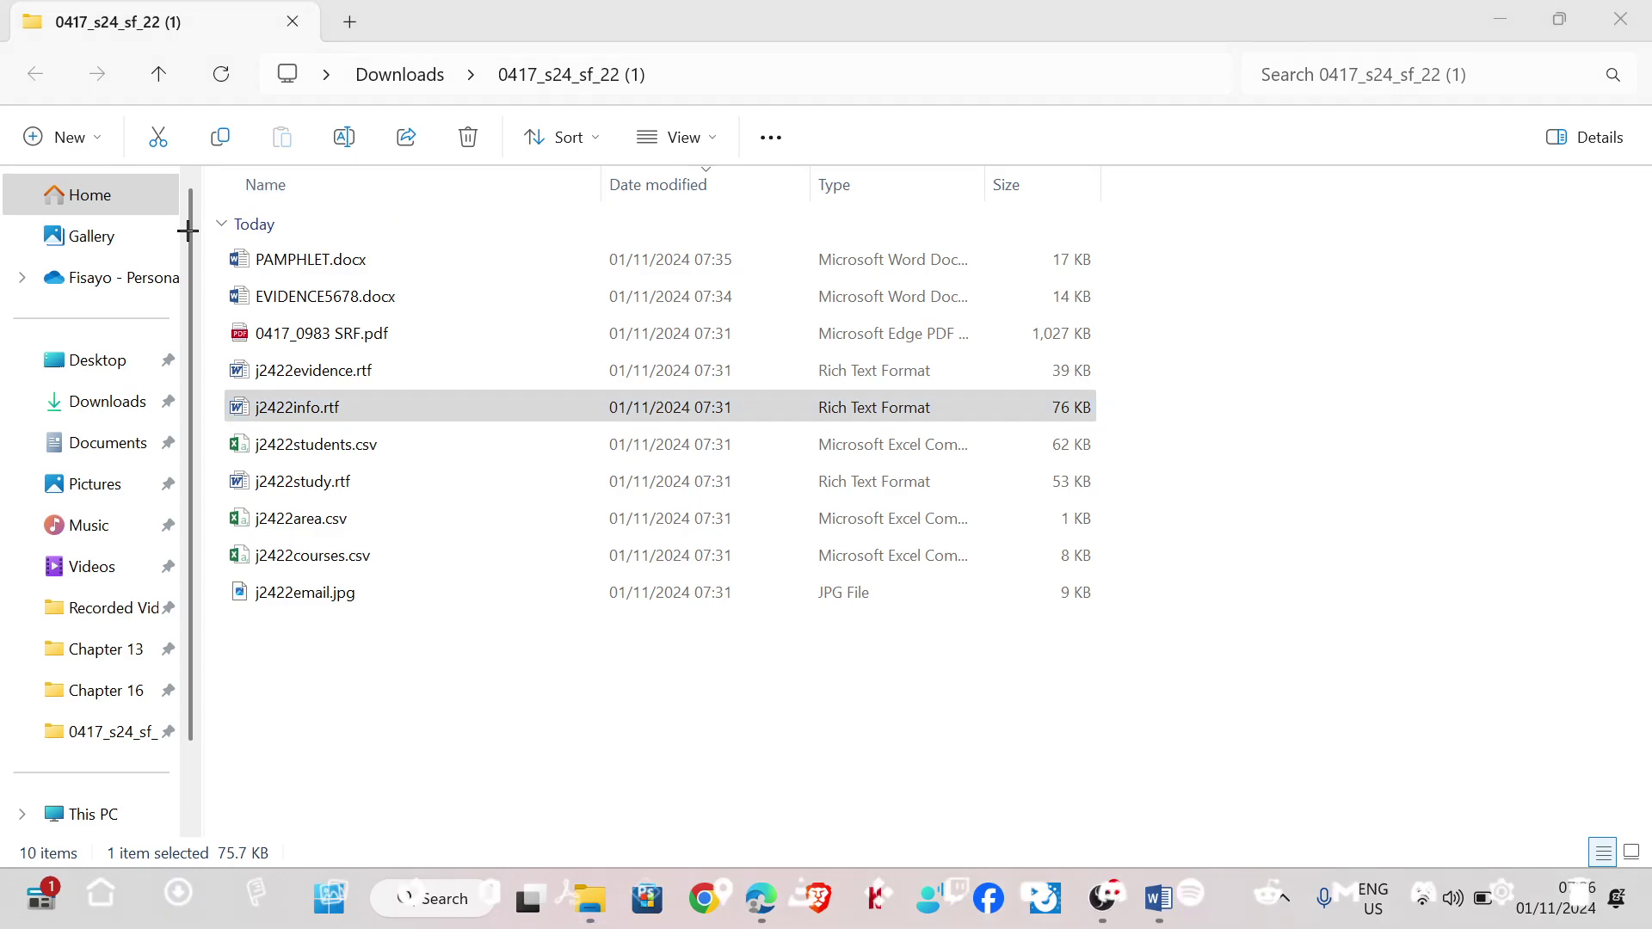
left_click_drag(200, 230, 264, 258)
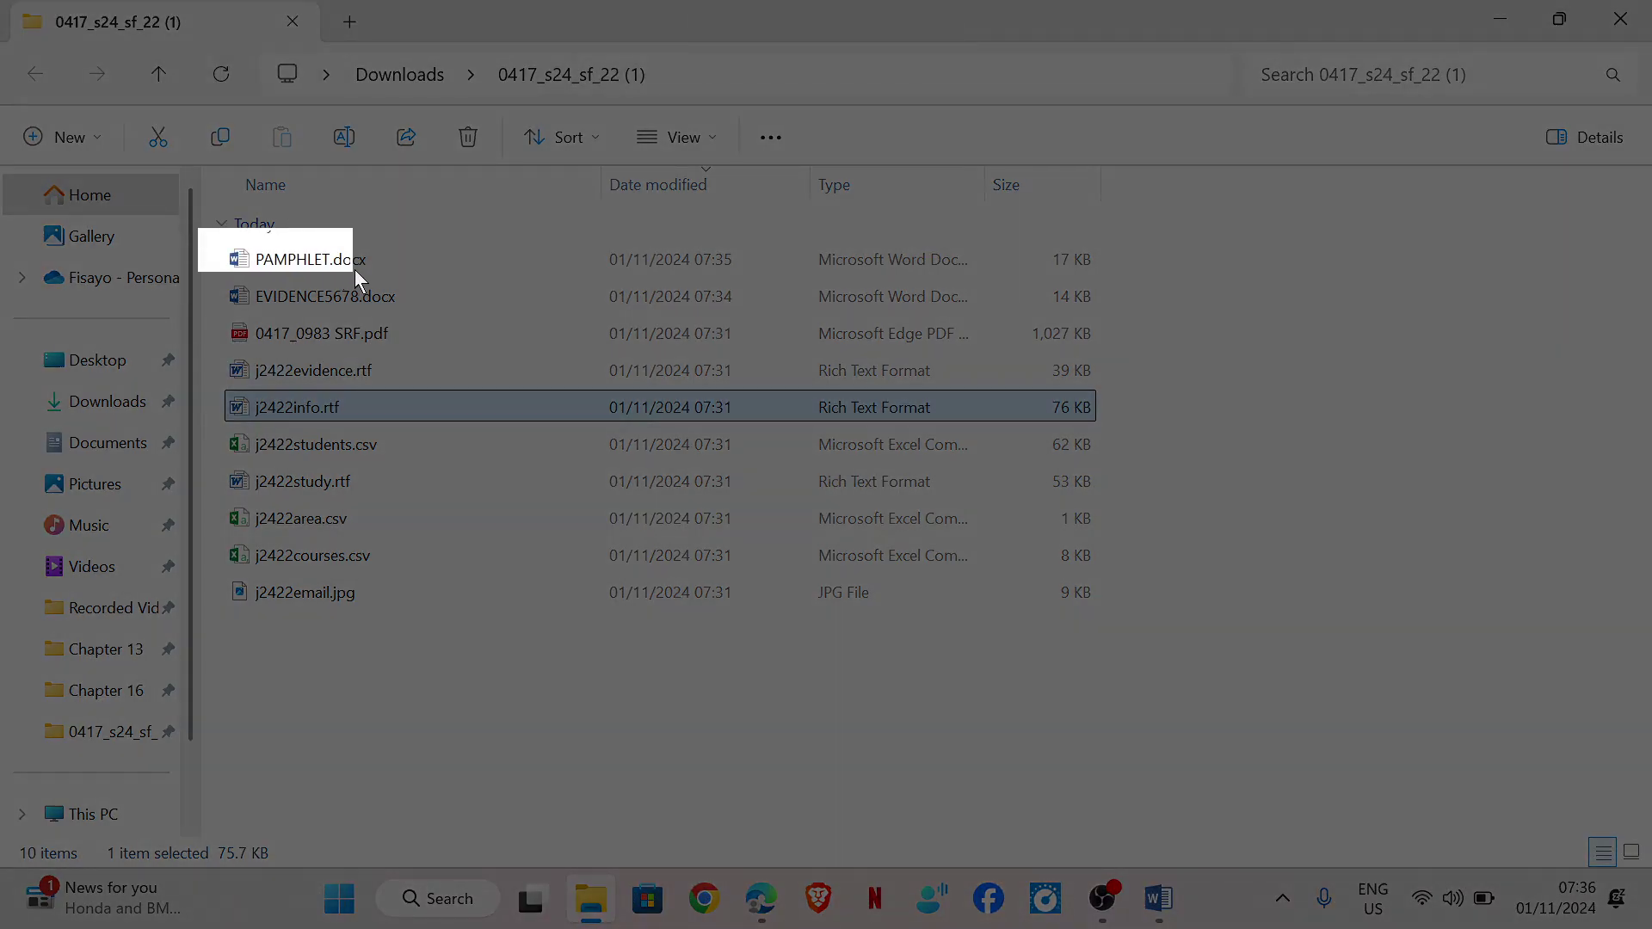
left_click_drag(425, 271, 1115, 272)
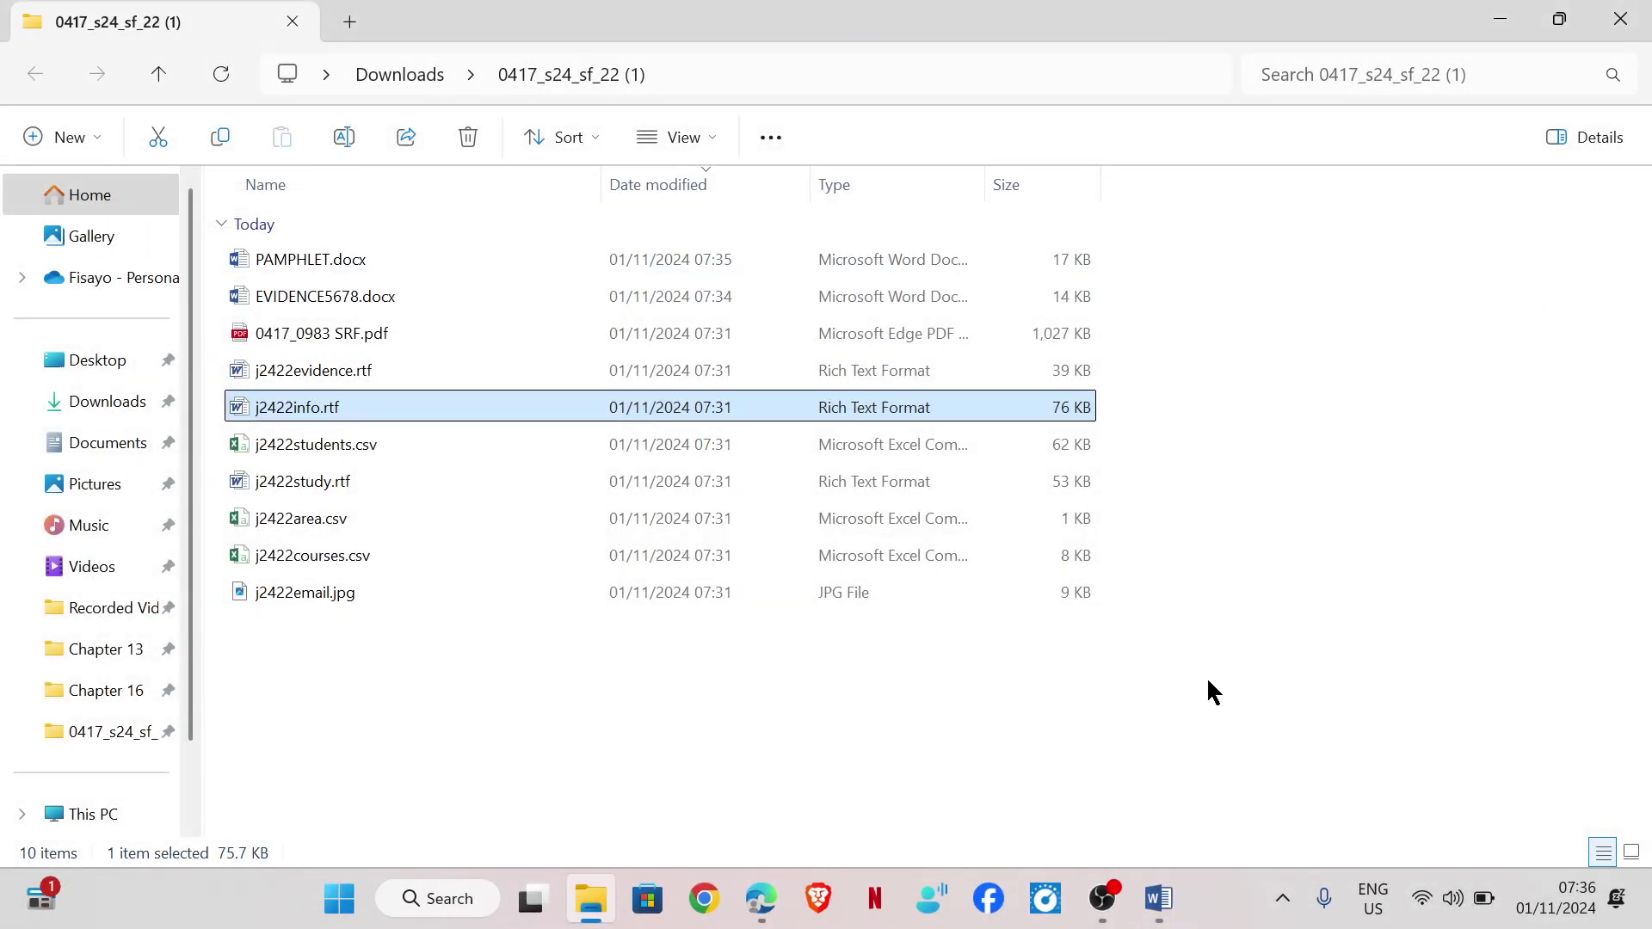
Paste the file screenshot under 'Step 1 evidence:' in EVIDENCE5678.docx
mouse_move(1167, 919)
left_click(1015, 818)
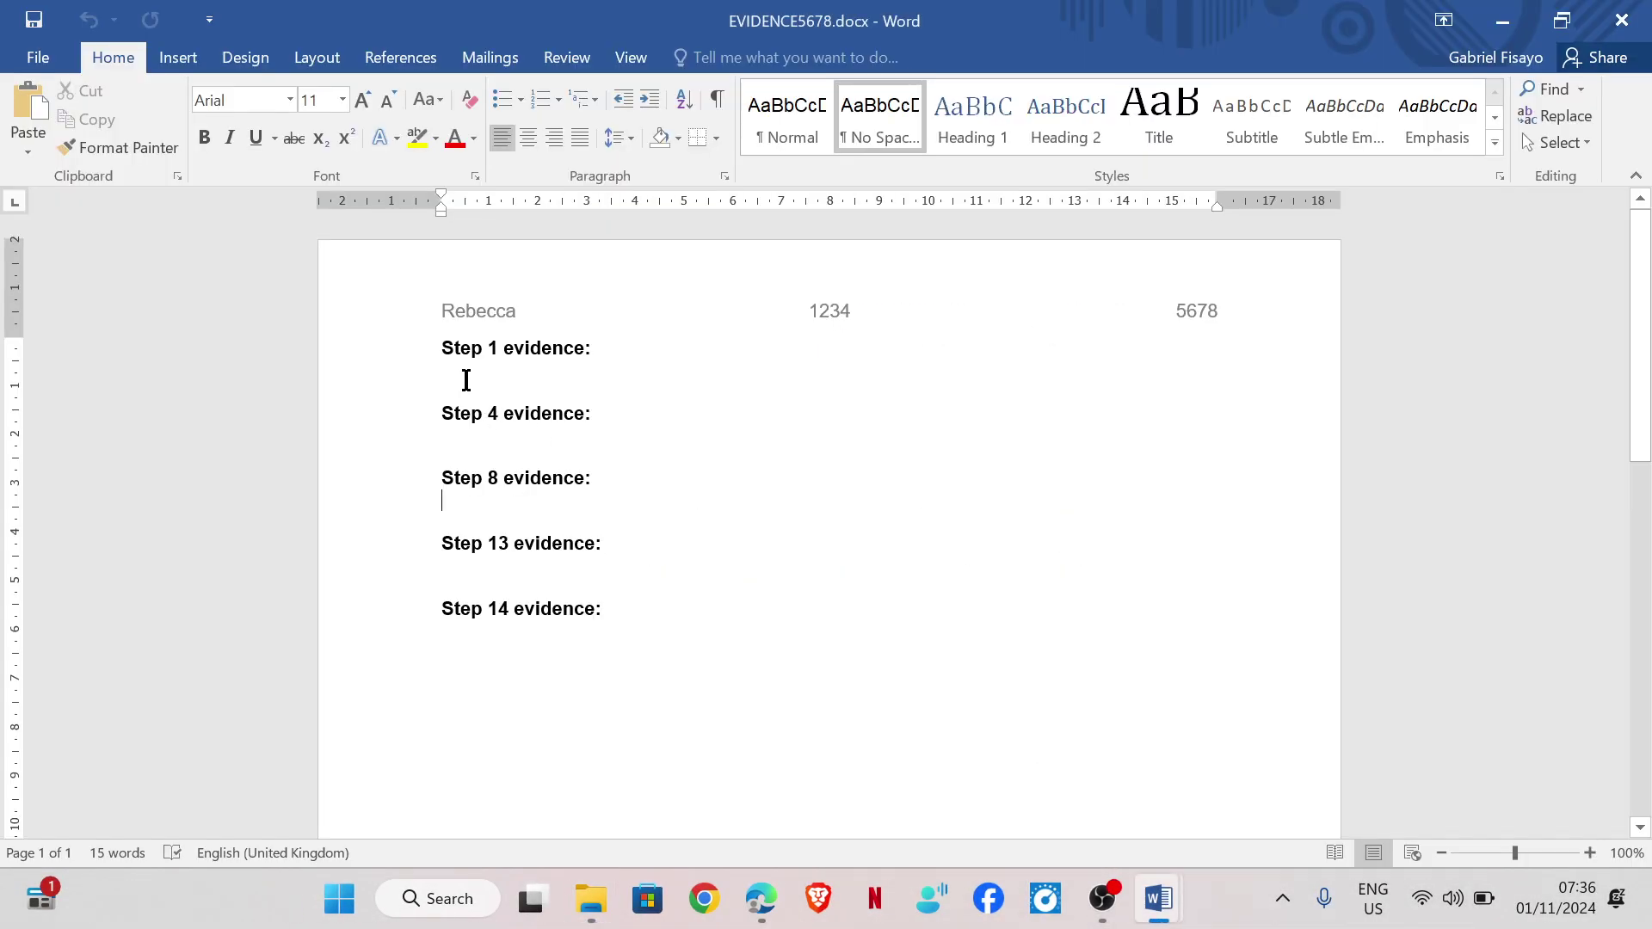
left_click(466, 380)
key("ctrl+v")
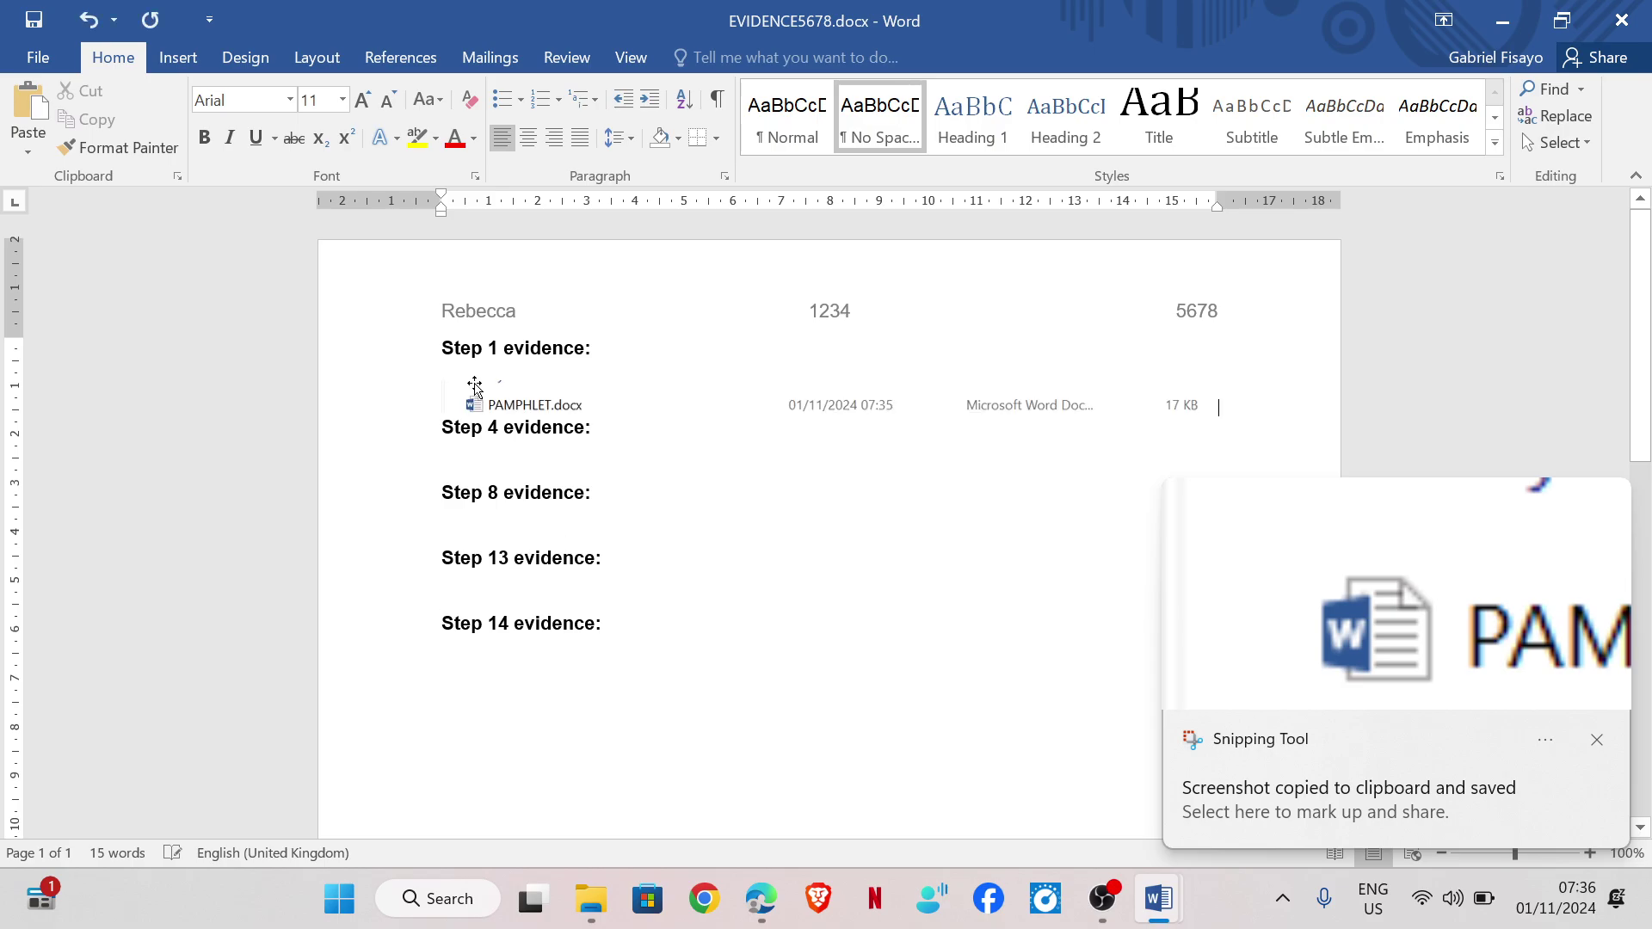
Scroll the question paper to page 3 and select 'Information updated by:' in question 2
mouse_move(761, 898)
left_click(745, 779)
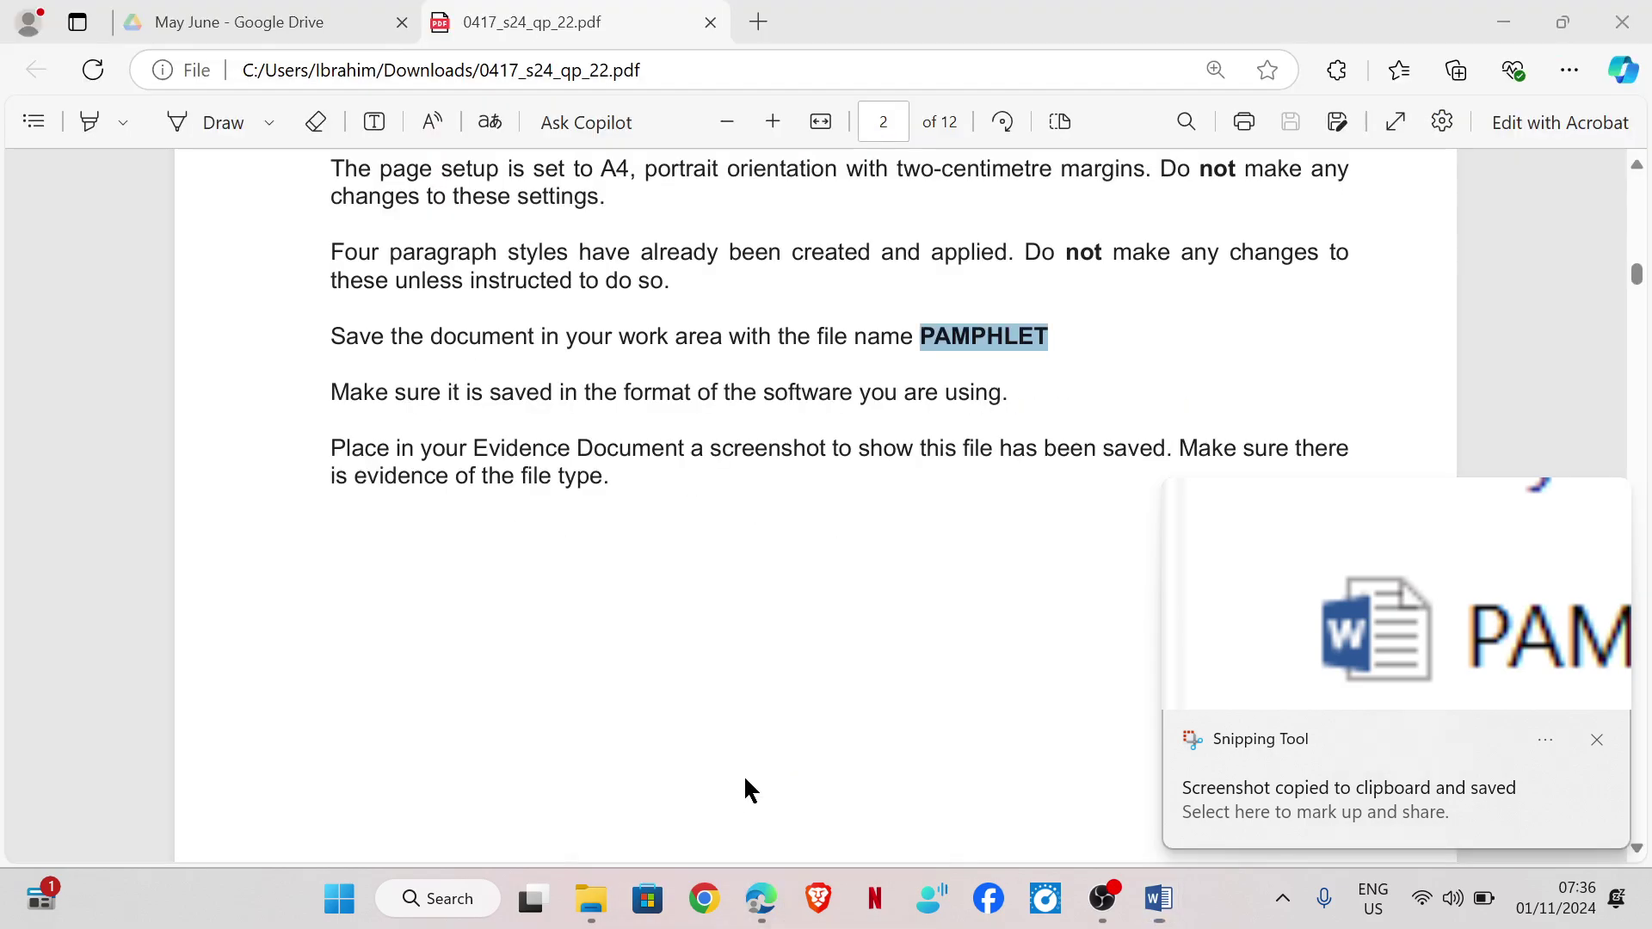
scroll(370, 481, "down", 10)
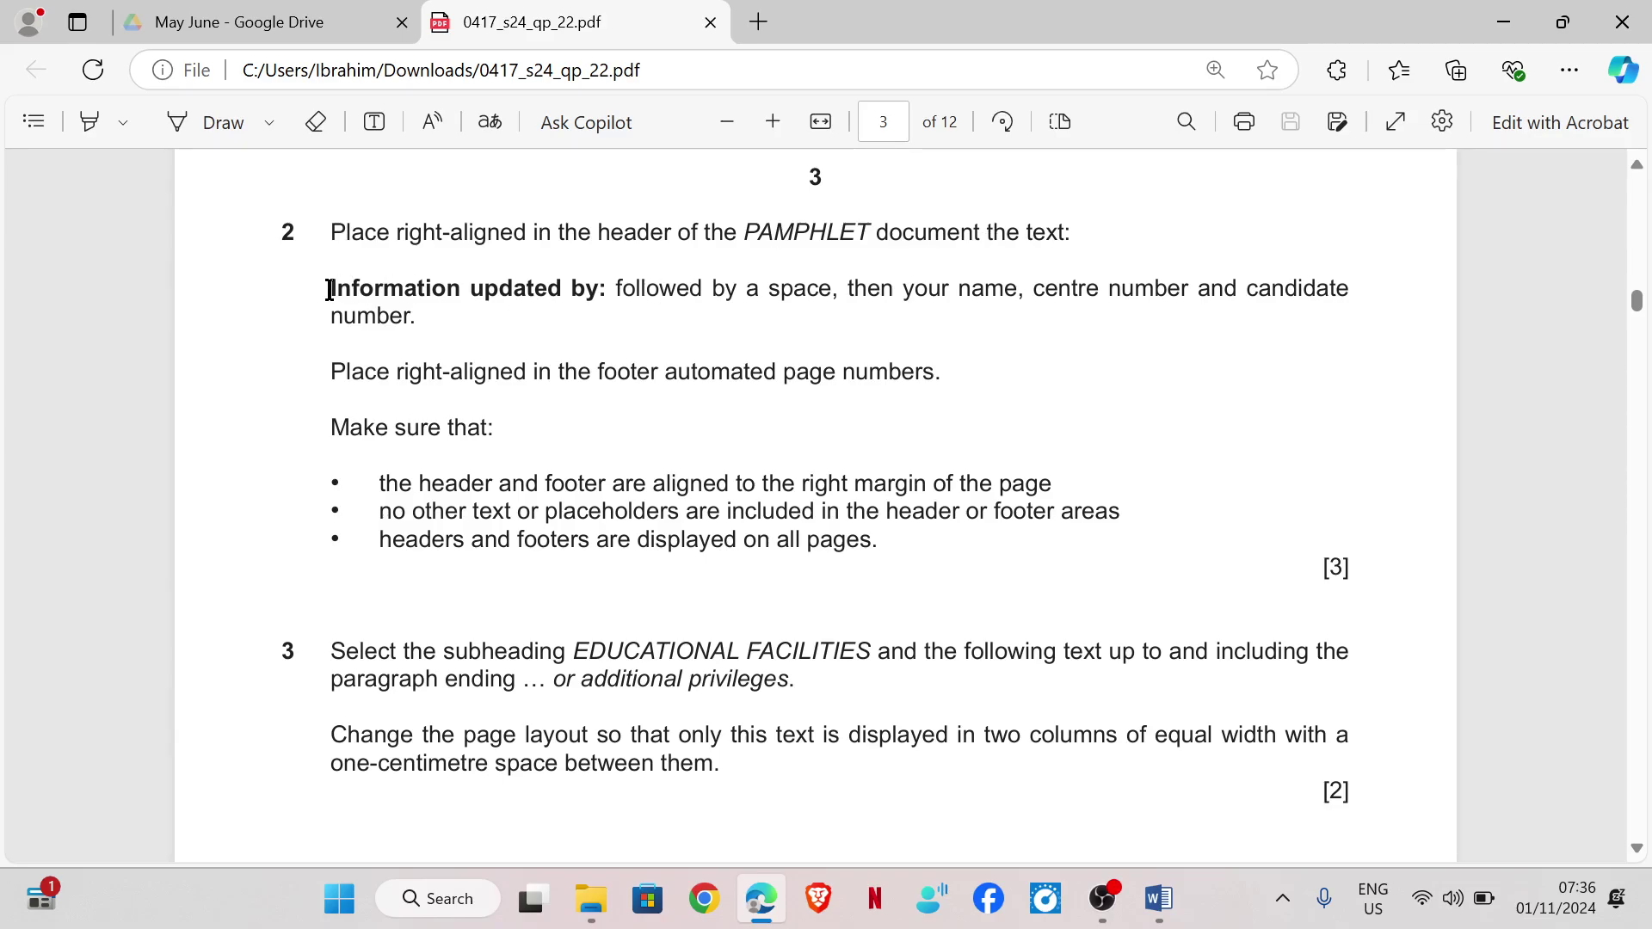
left_click_drag(330, 289, 608, 290)
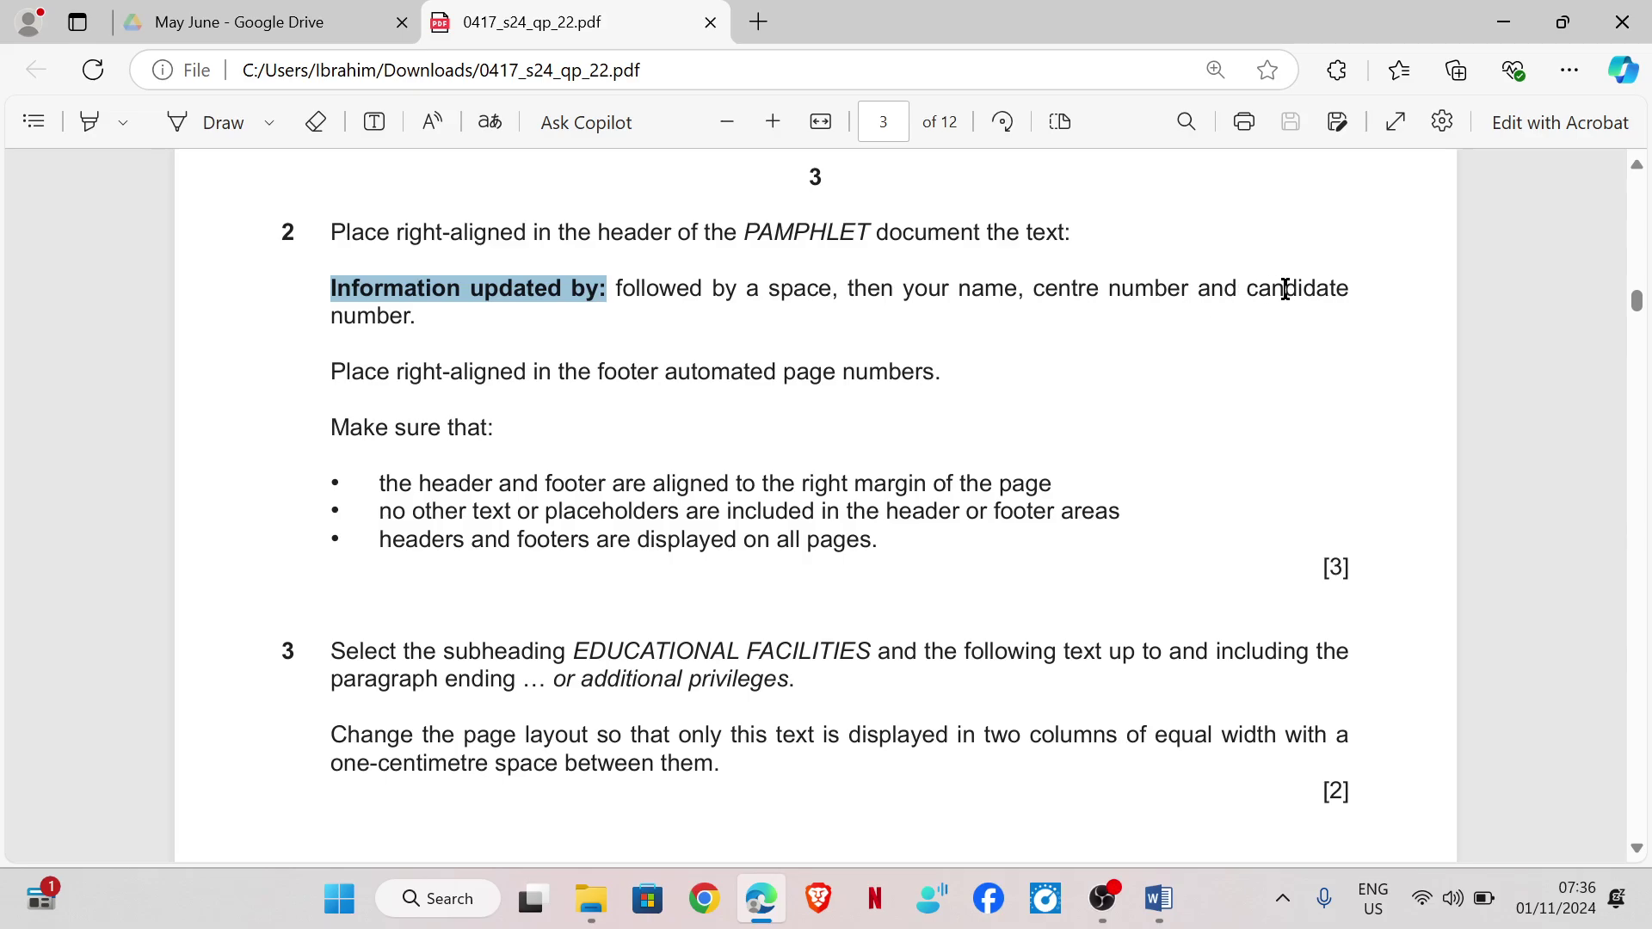
Insert a Blank (Three Columns) header into PAMPHLET.docx
mouse_move(1159, 899)
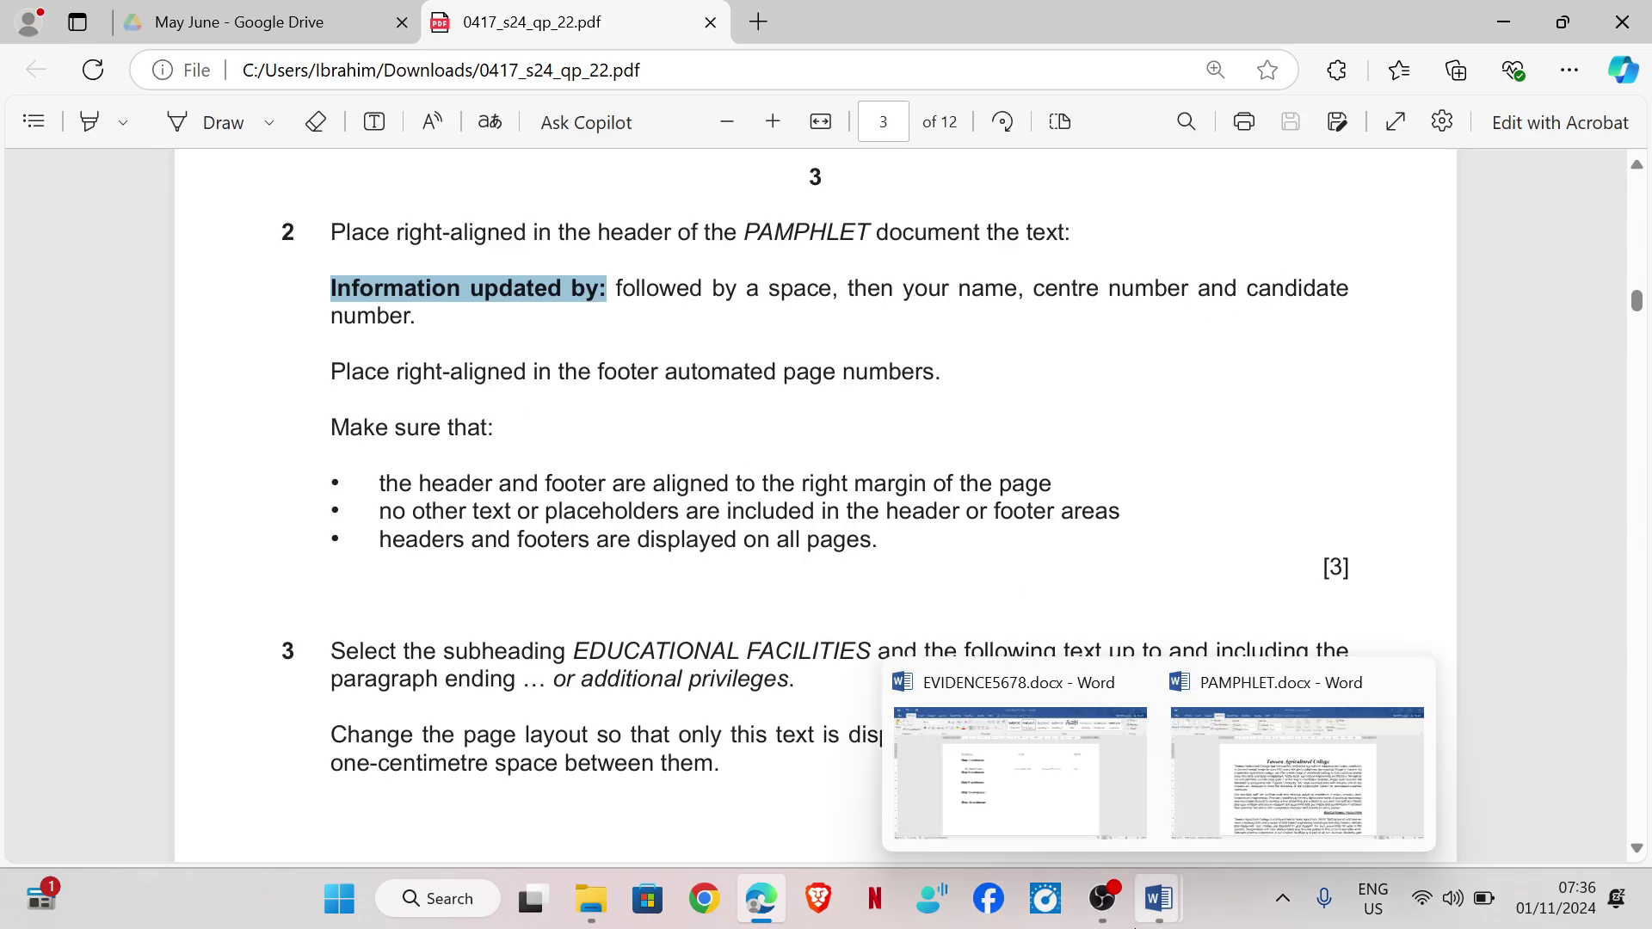
left_click(1297, 818)
left_click(172, 58)
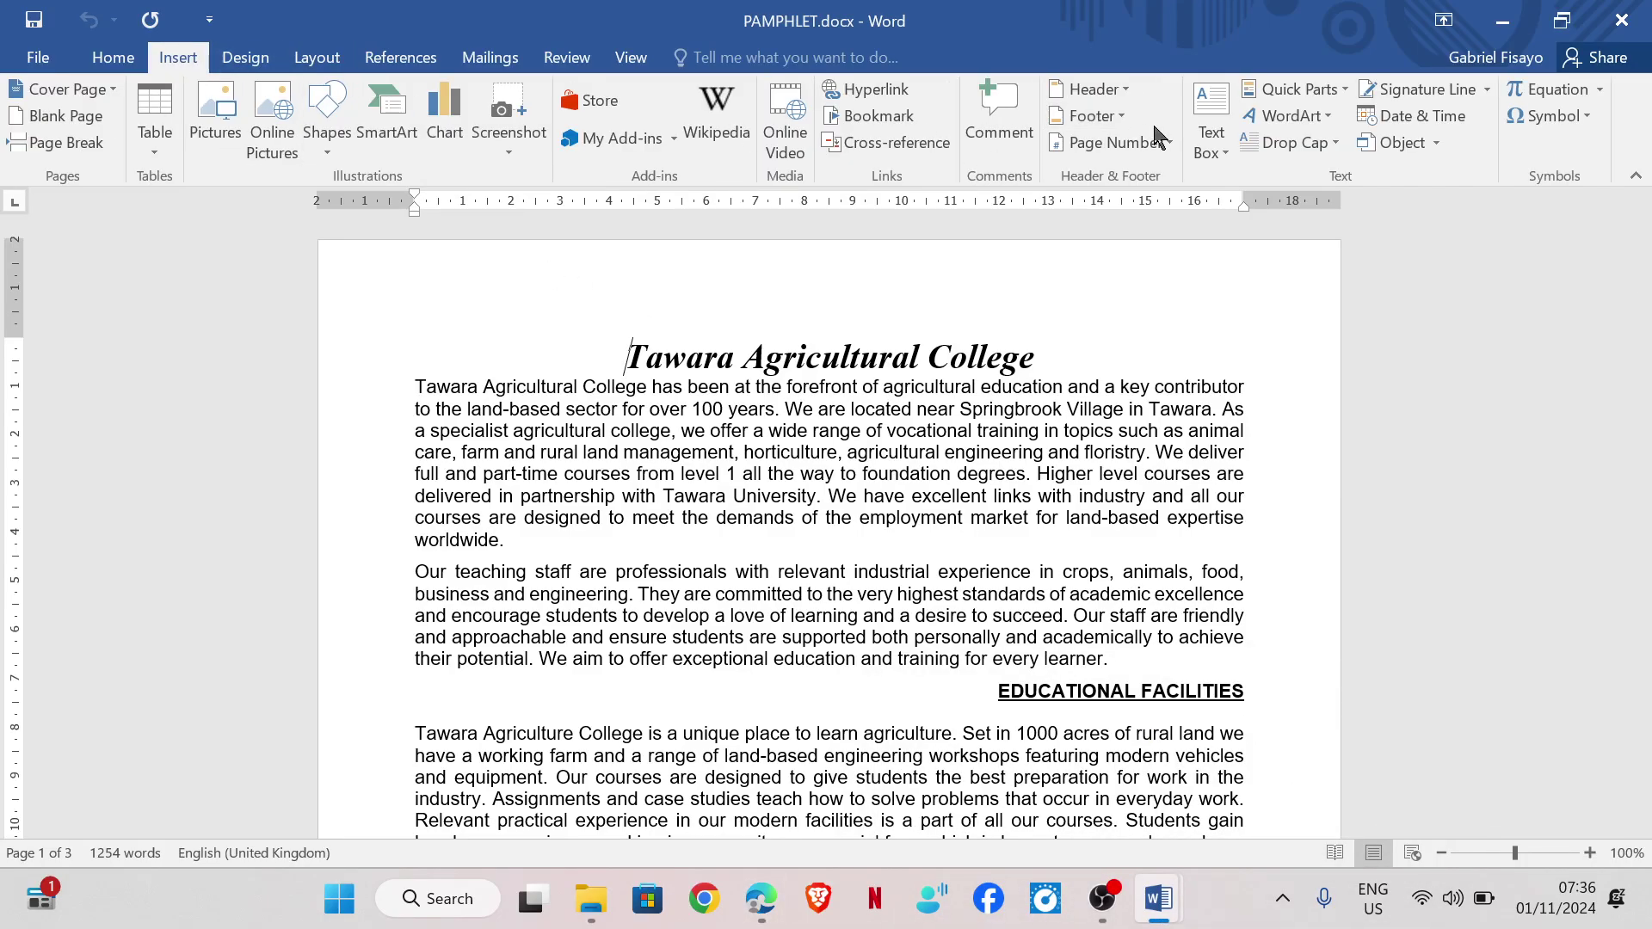
left_click(1115, 95)
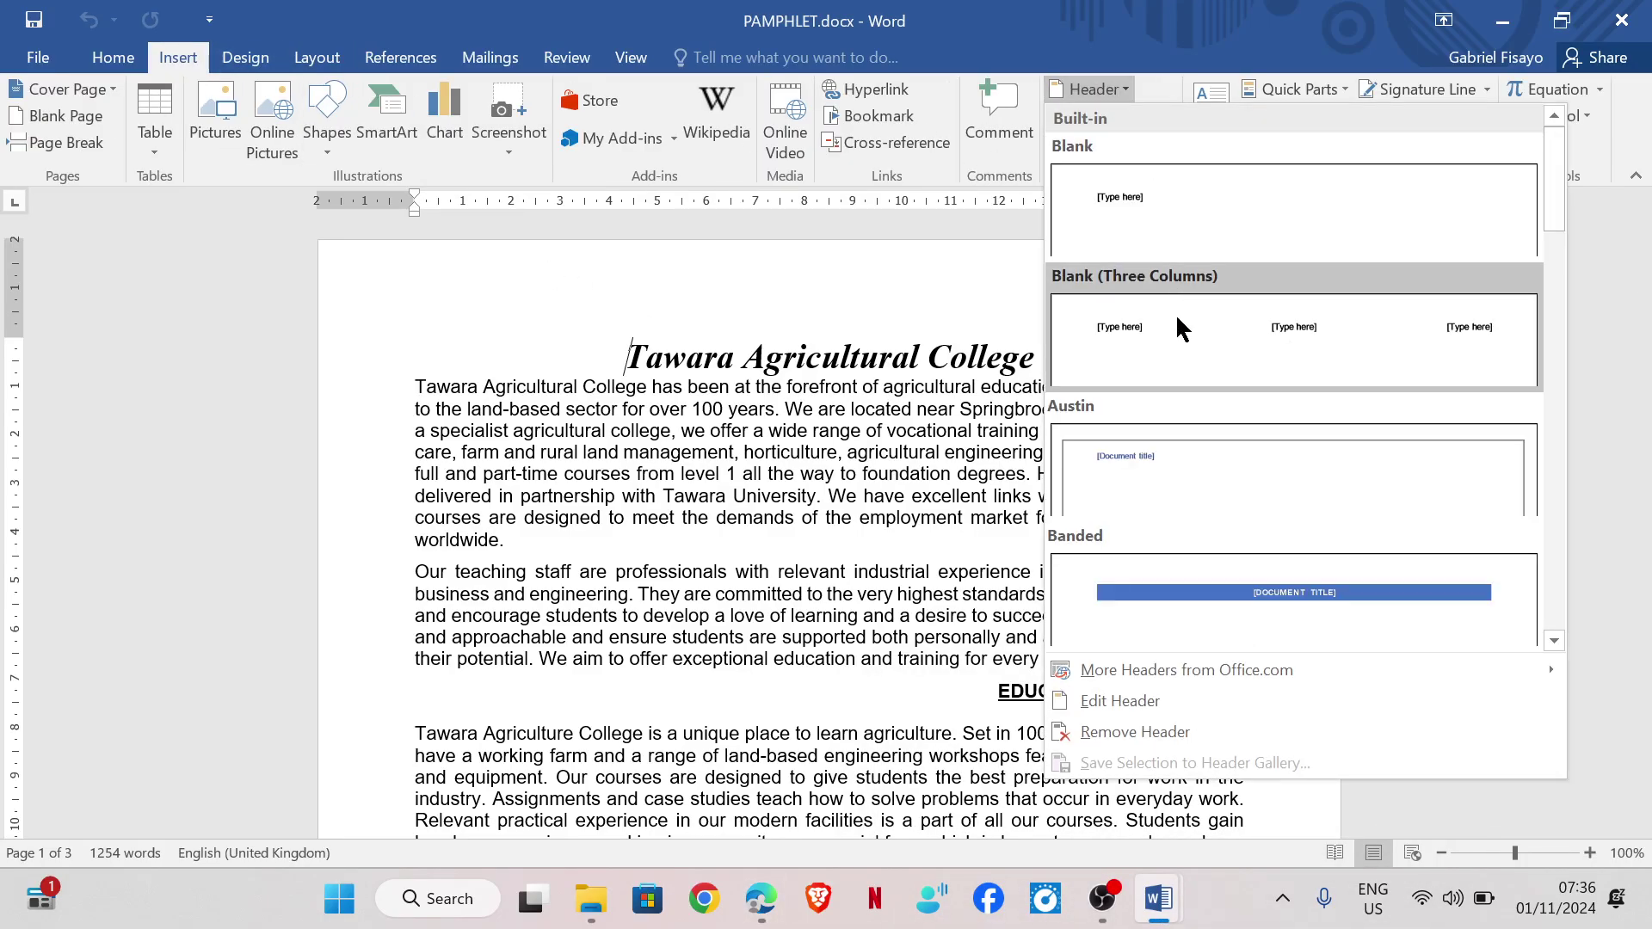
left_click(1180, 325)
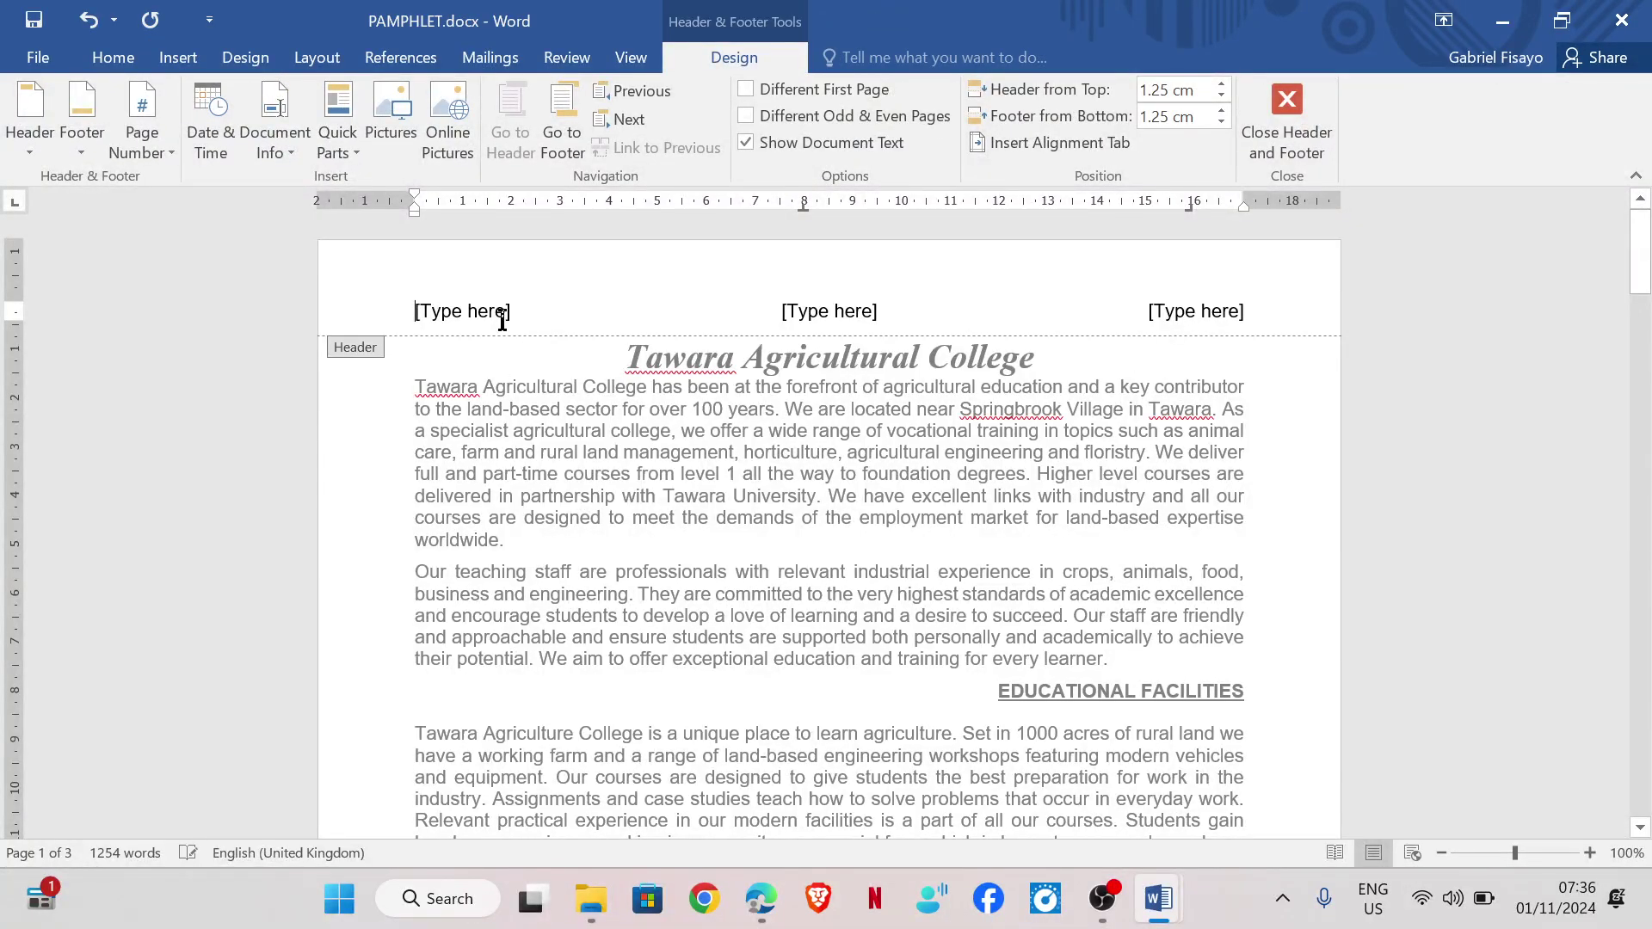
Delete the left and middle placeholders; fill the right with 'Information updated by:' plus candidate name and numbers
mouse_move(762, 898)
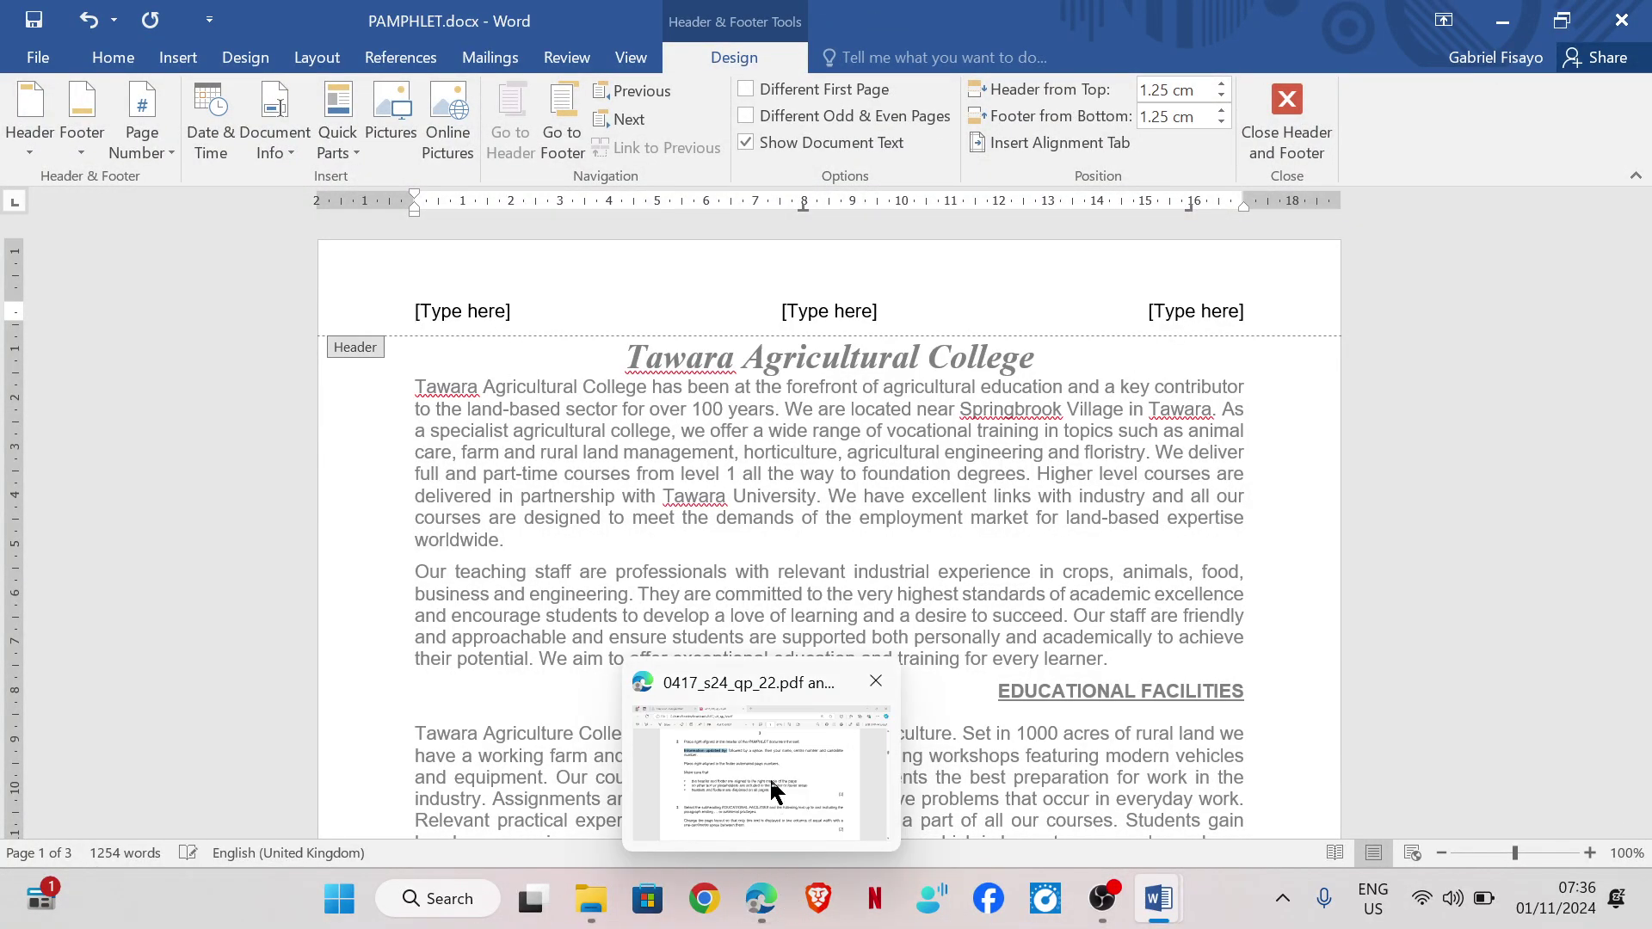
mouse_move(775, 792)
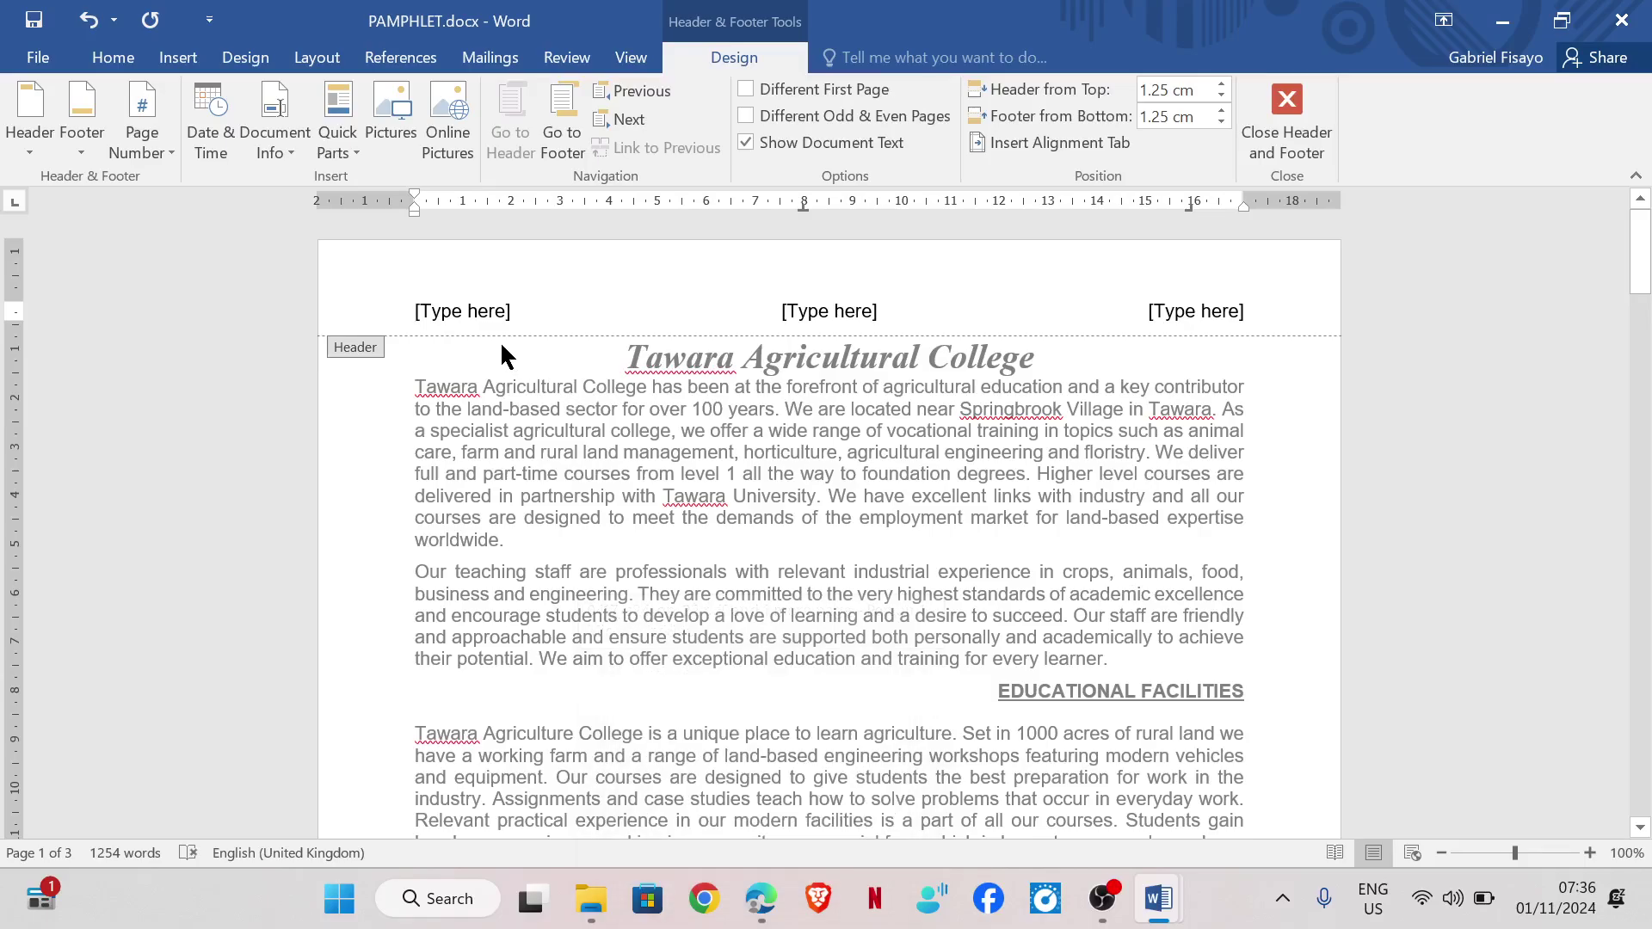
left_click(499, 309)
key("Delete")
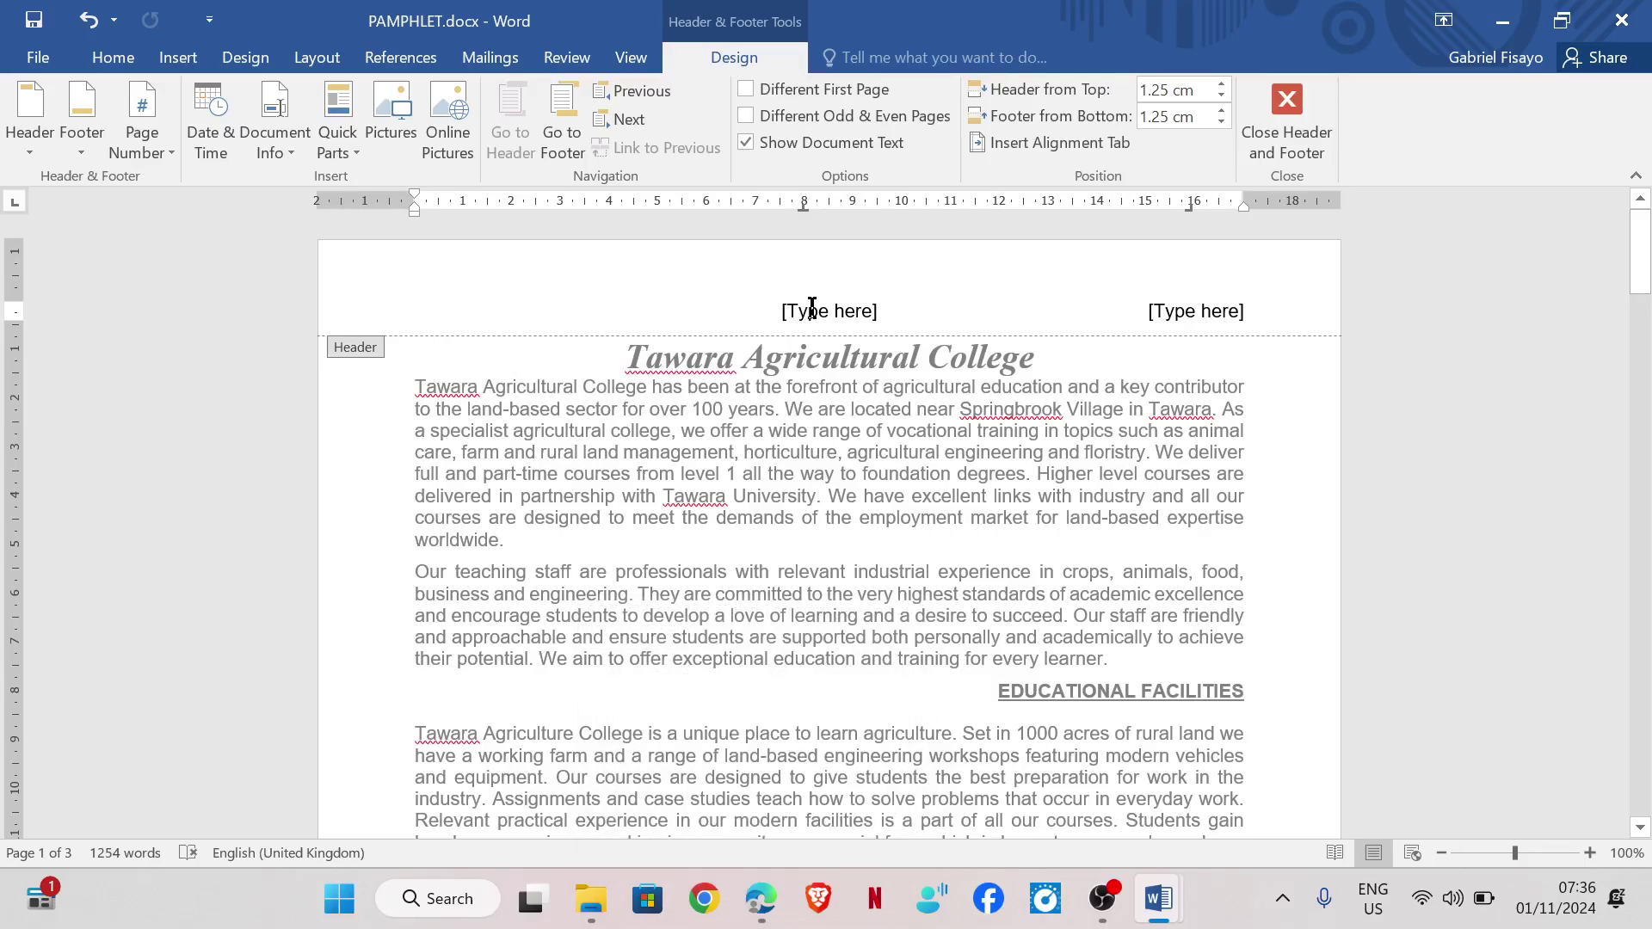
left_click(811, 309)
key("Delete")
left_click(1201, 308)
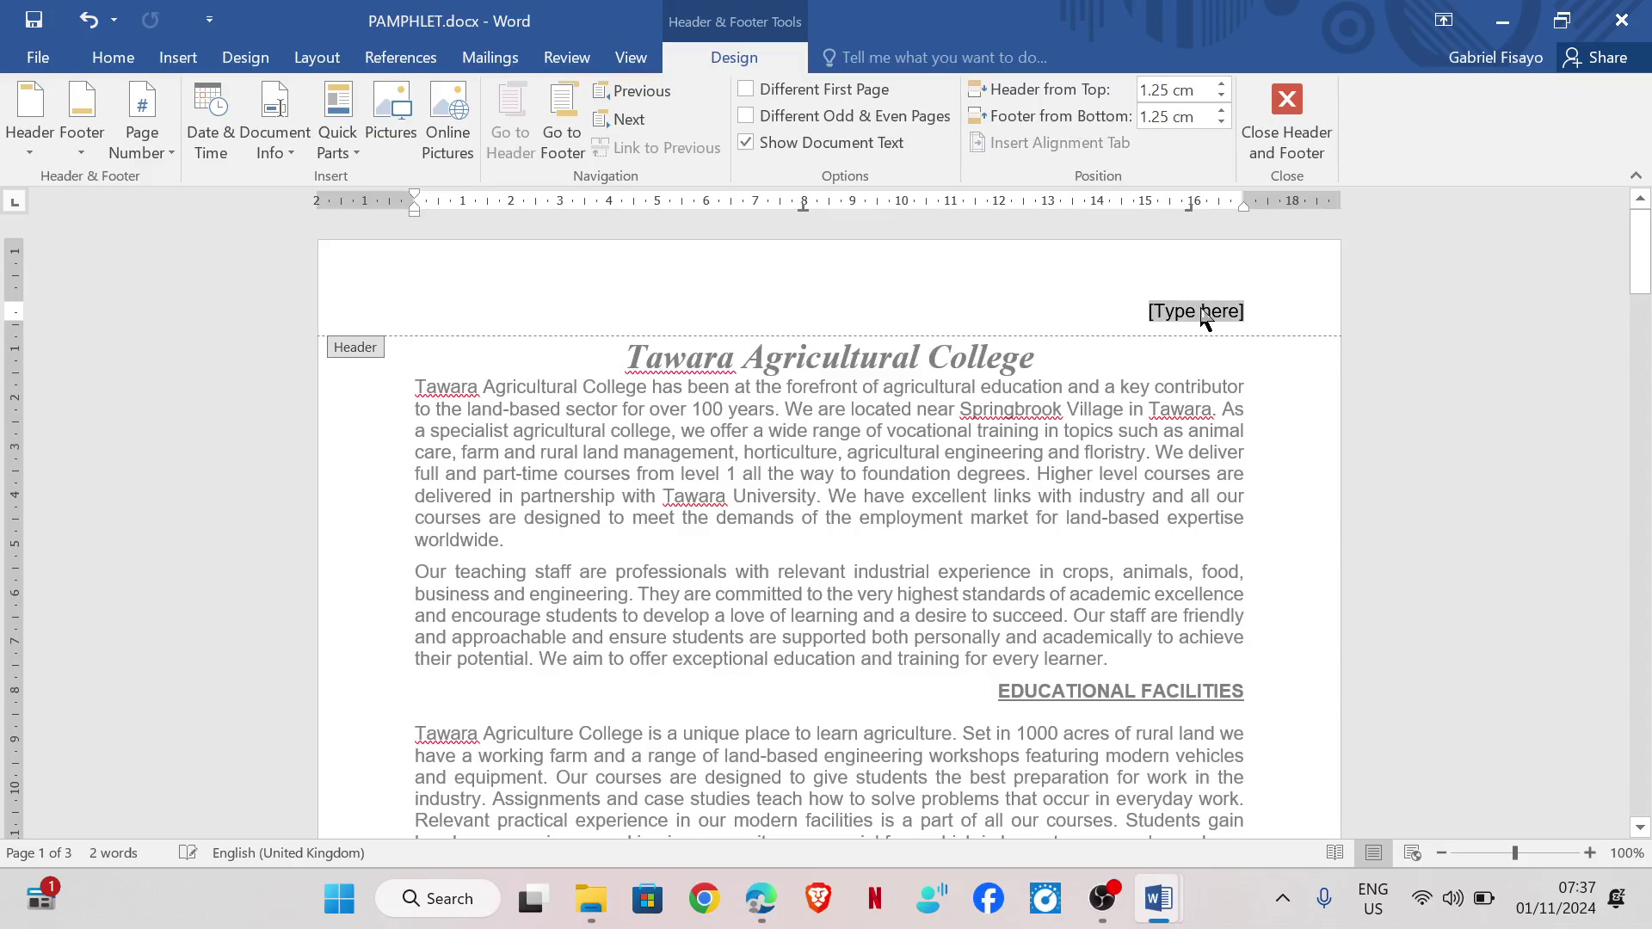
type("Information updated by:")
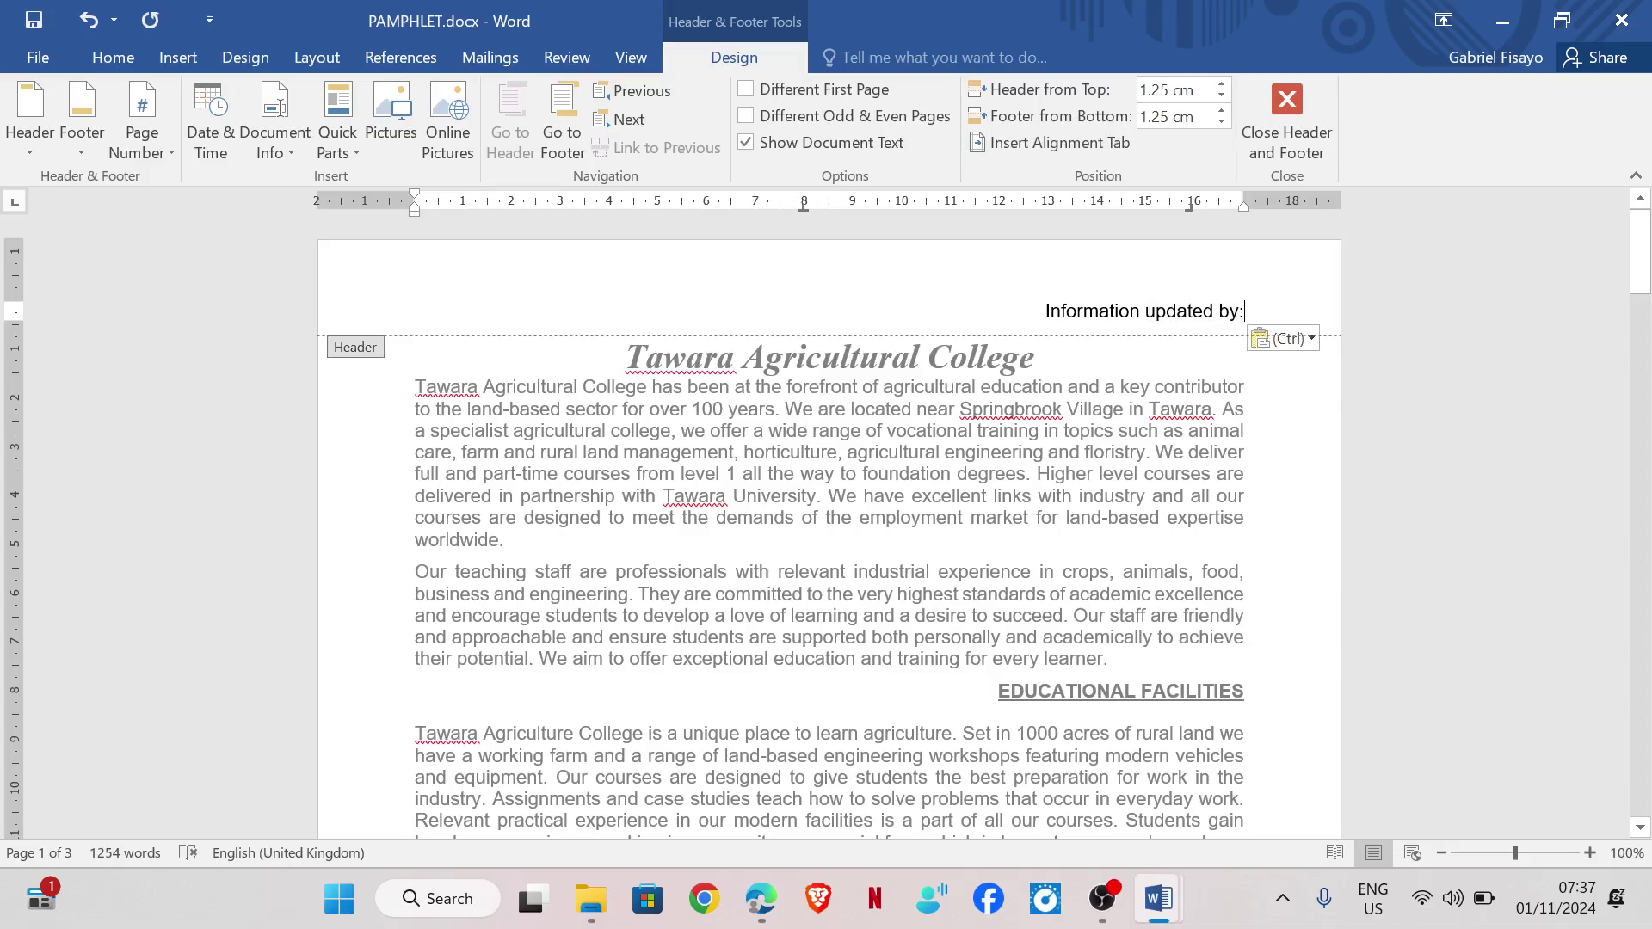
type("Rebecca")
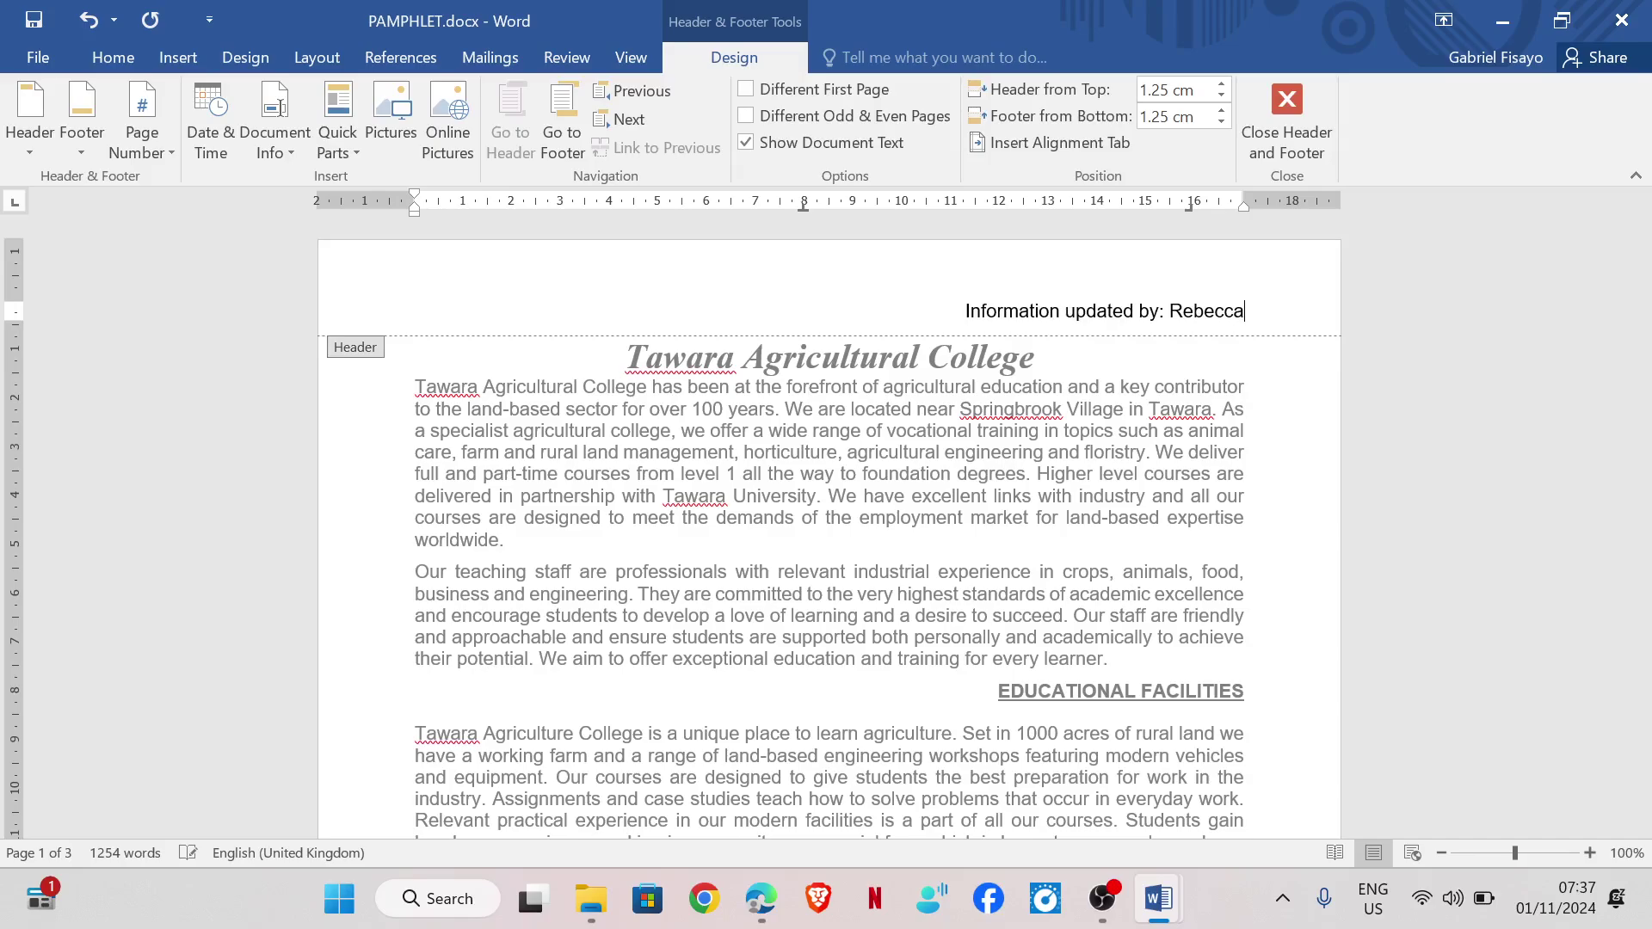
type(", 1234, 5678")
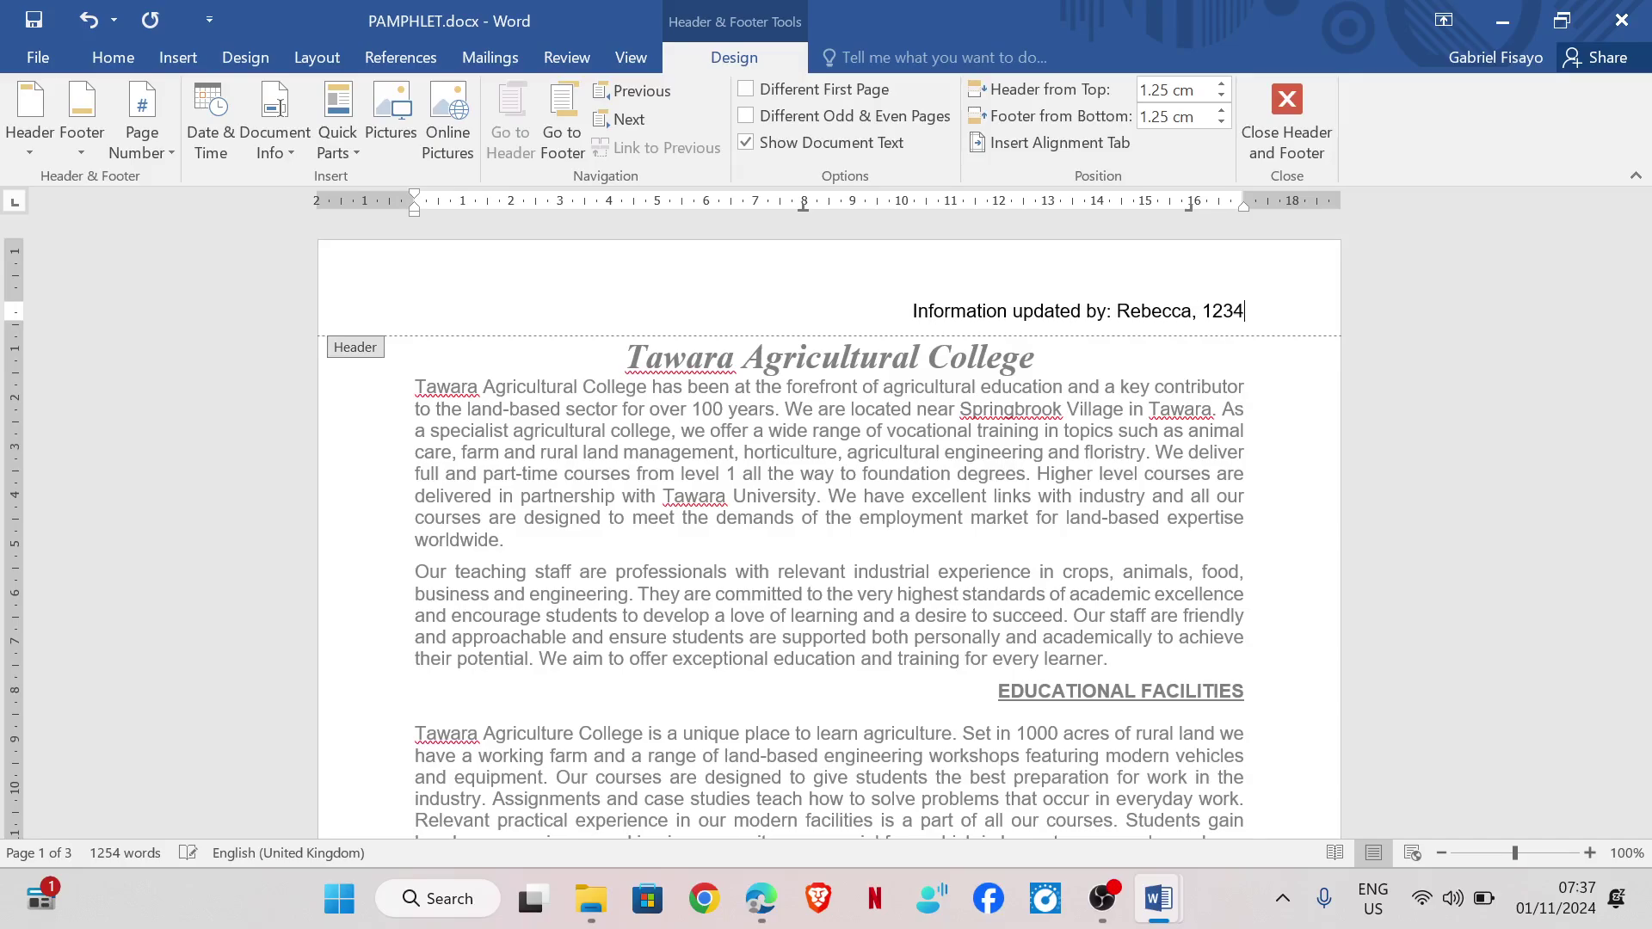
double_click(818, 492)
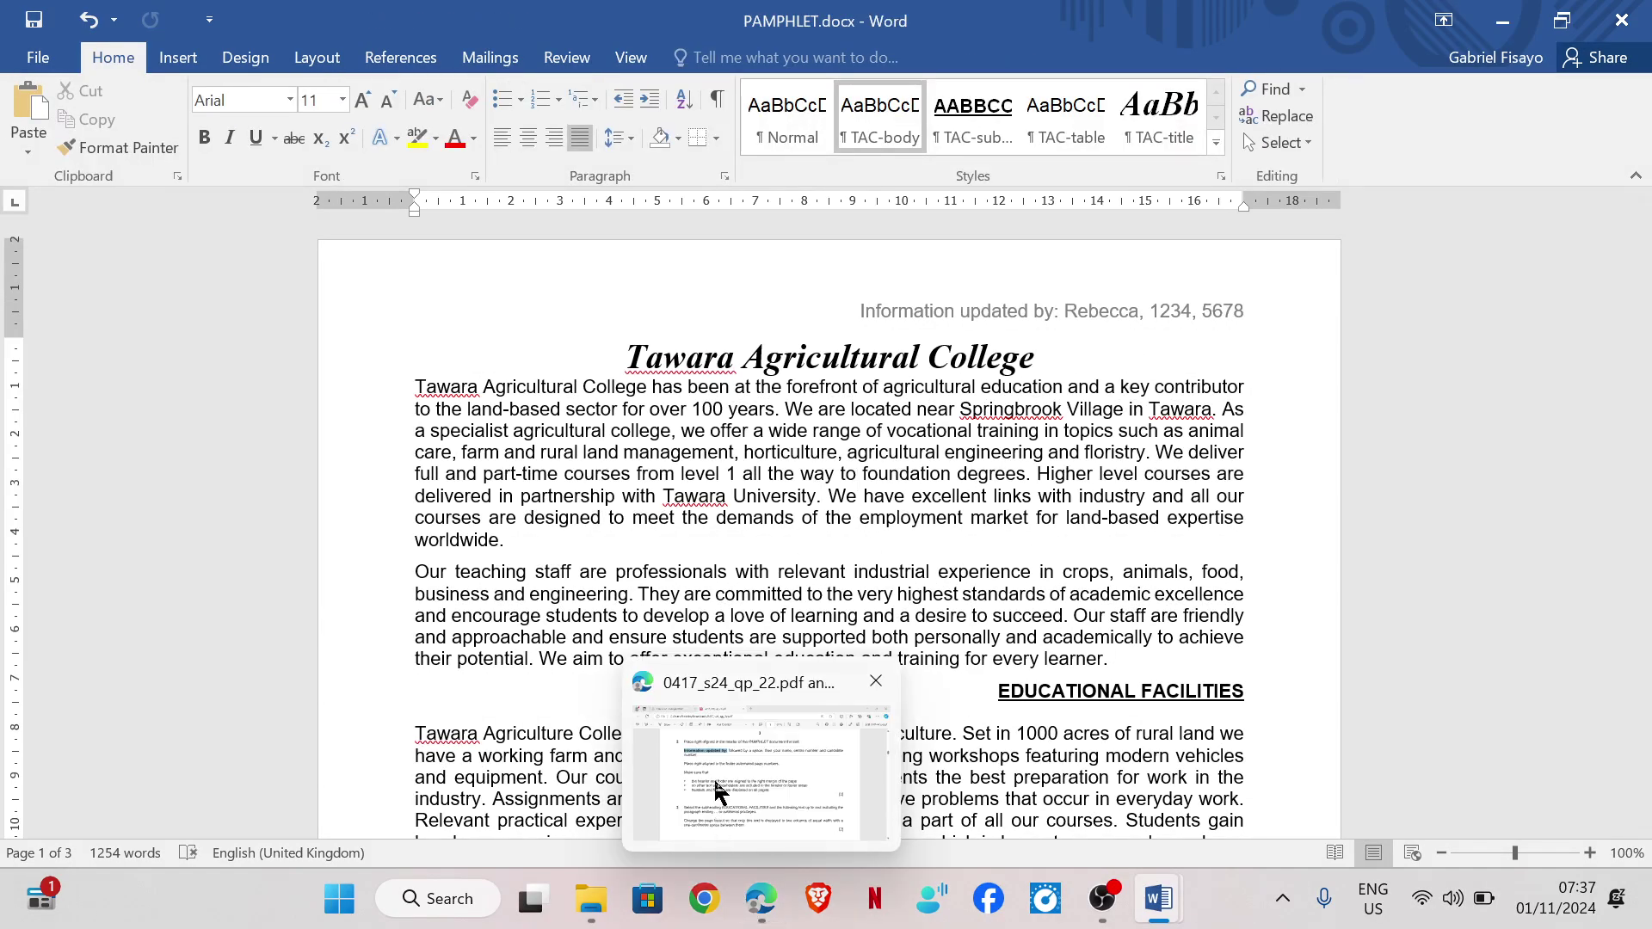
left_click(722, 785)
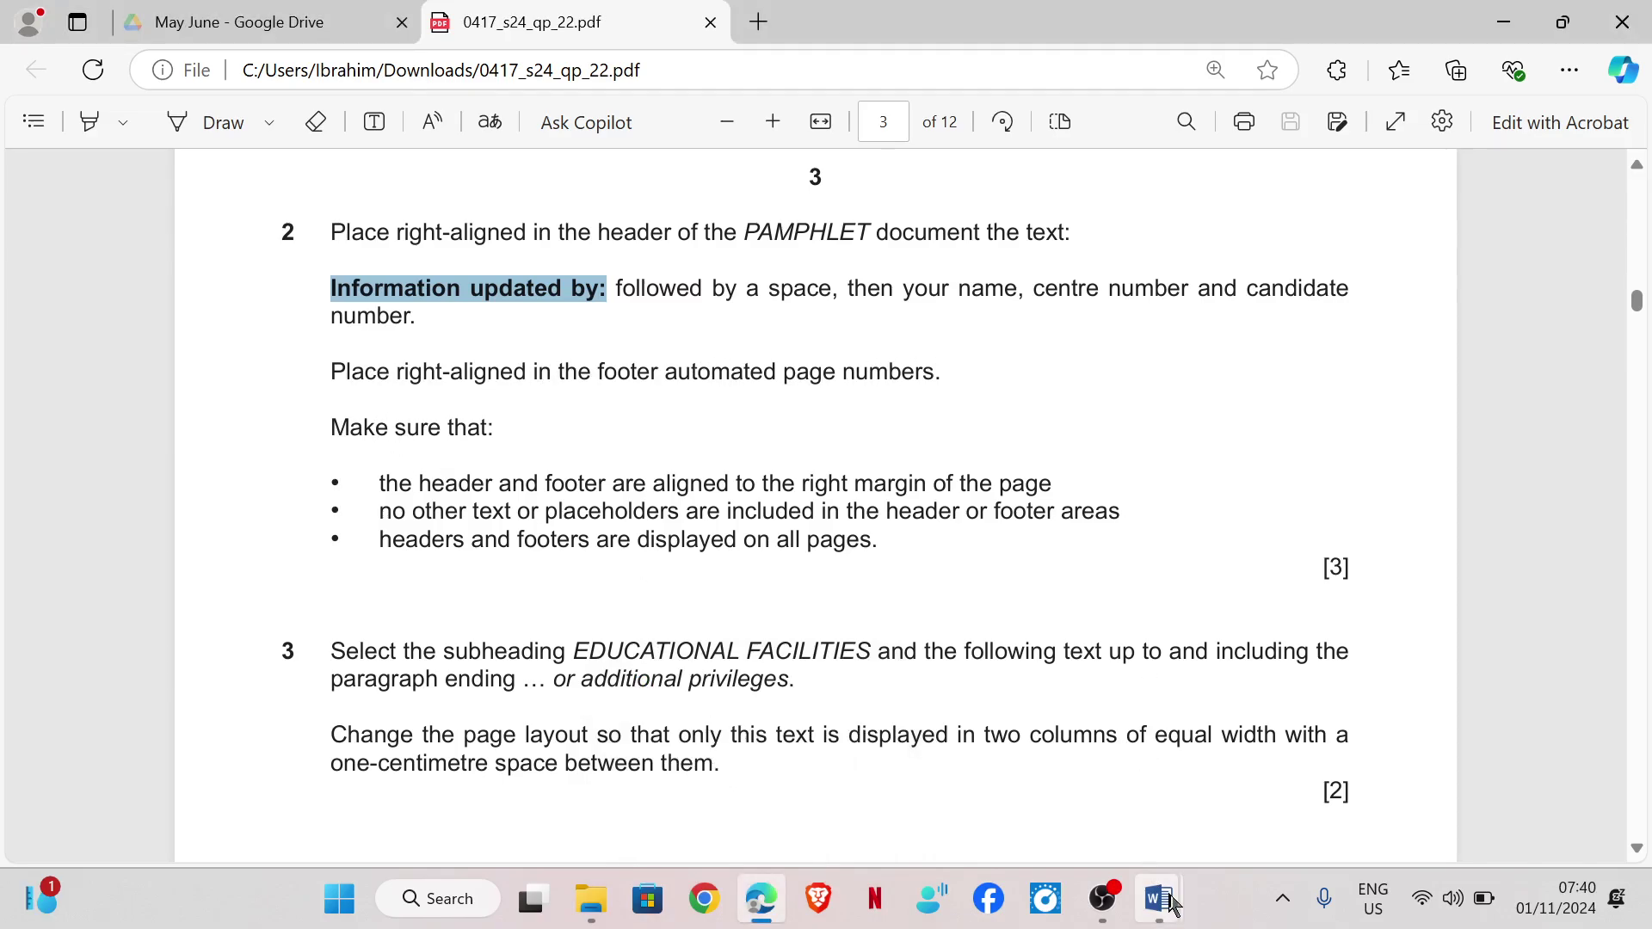
Insert a Blank (Three Columns) footer and delete its left and centre placeholders
mouse_move(1158, 899)
left_click(1272, 787)
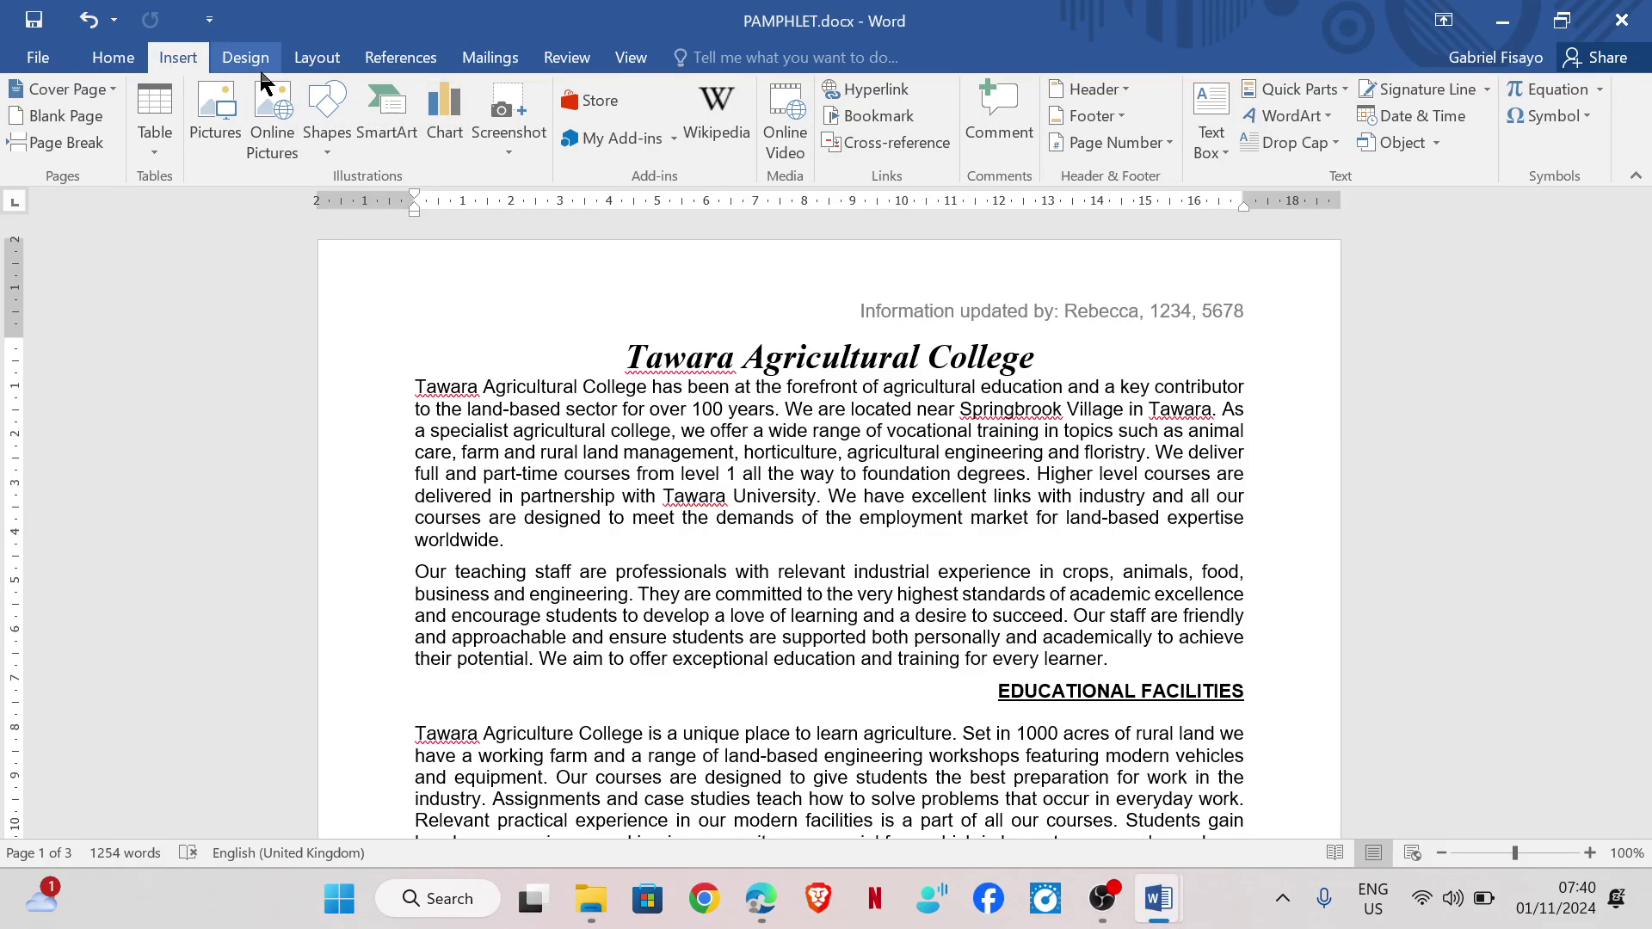
left_click(1123, 117)
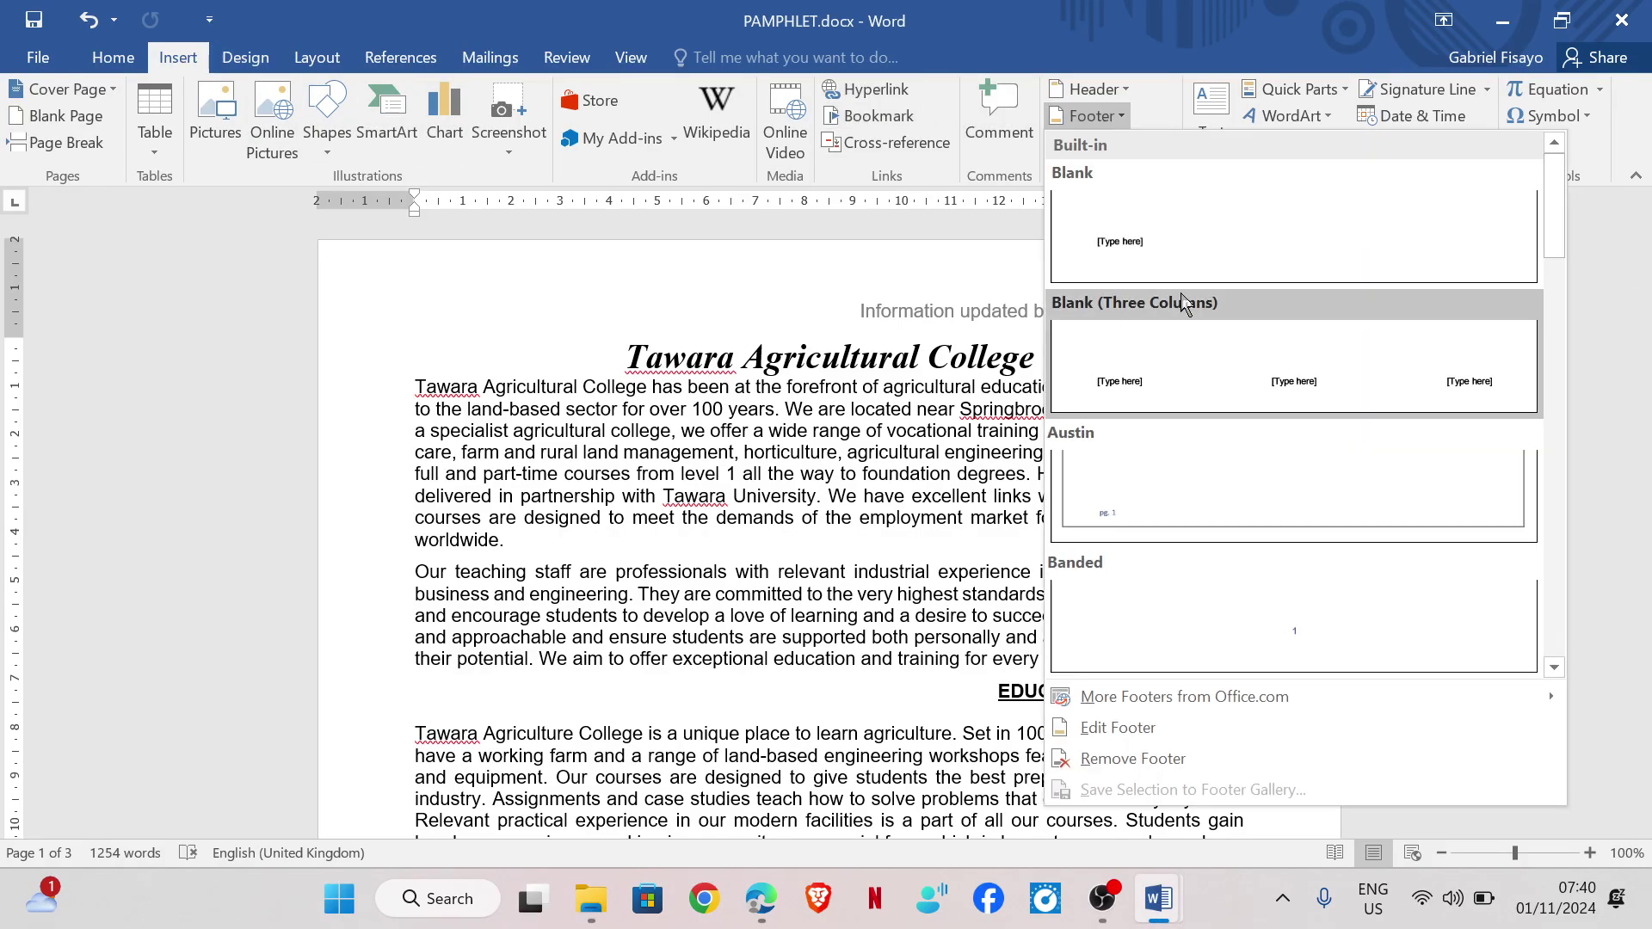
left_click(1252, 334)
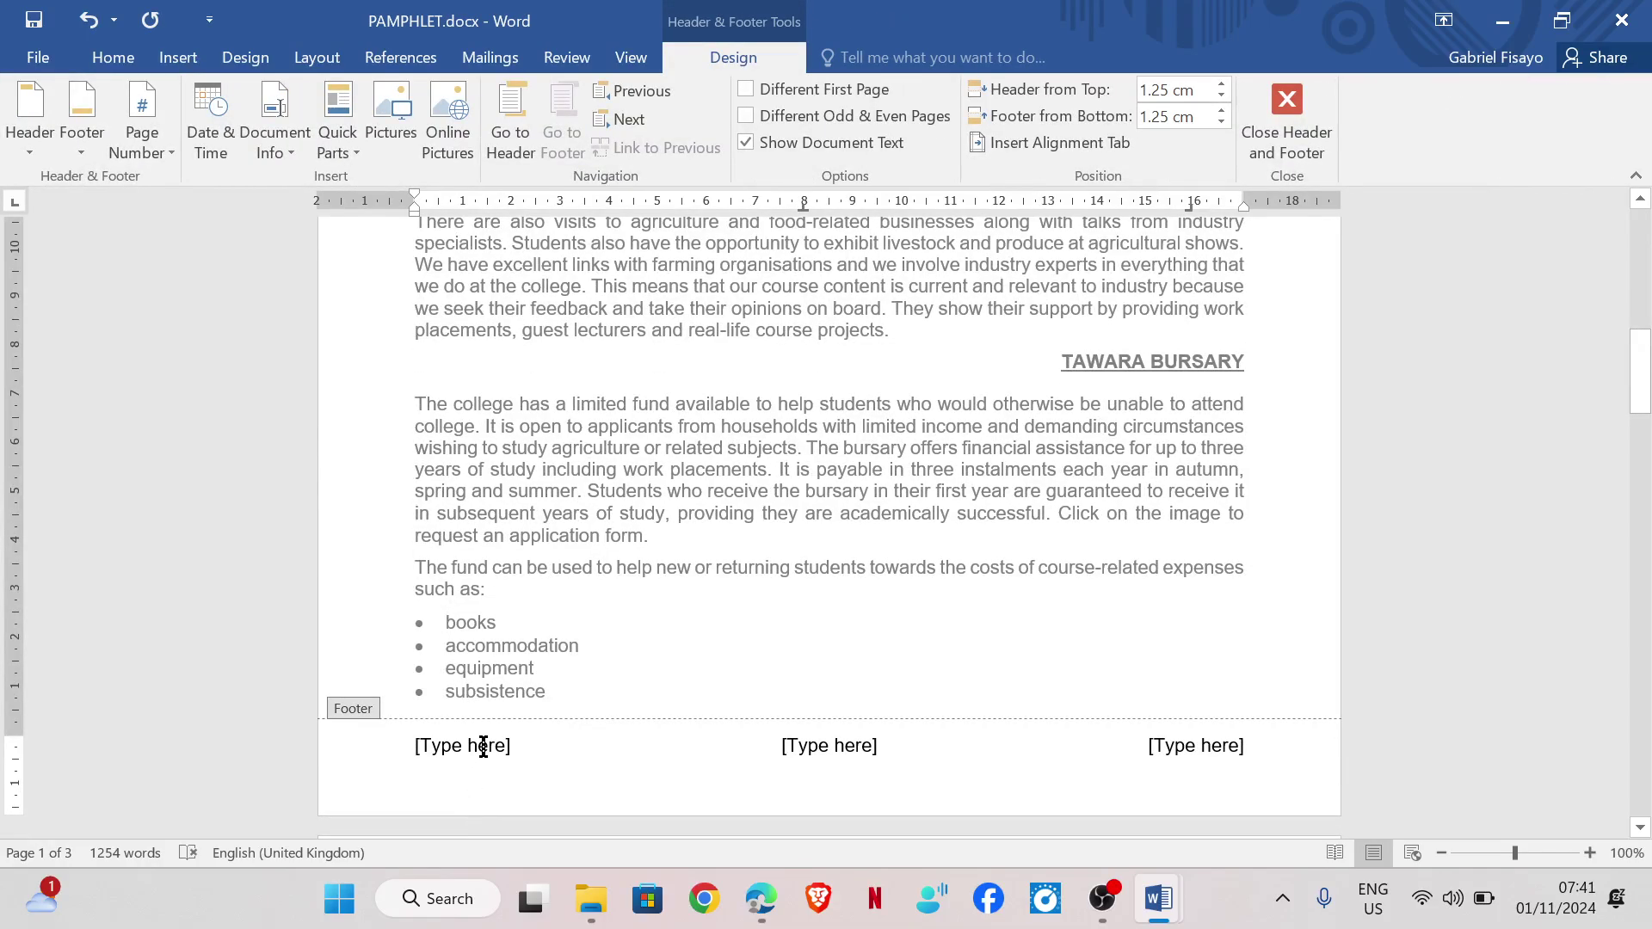
left_click(484, 747)
key("Delete")
left_click(817, 746)
key("Delete")
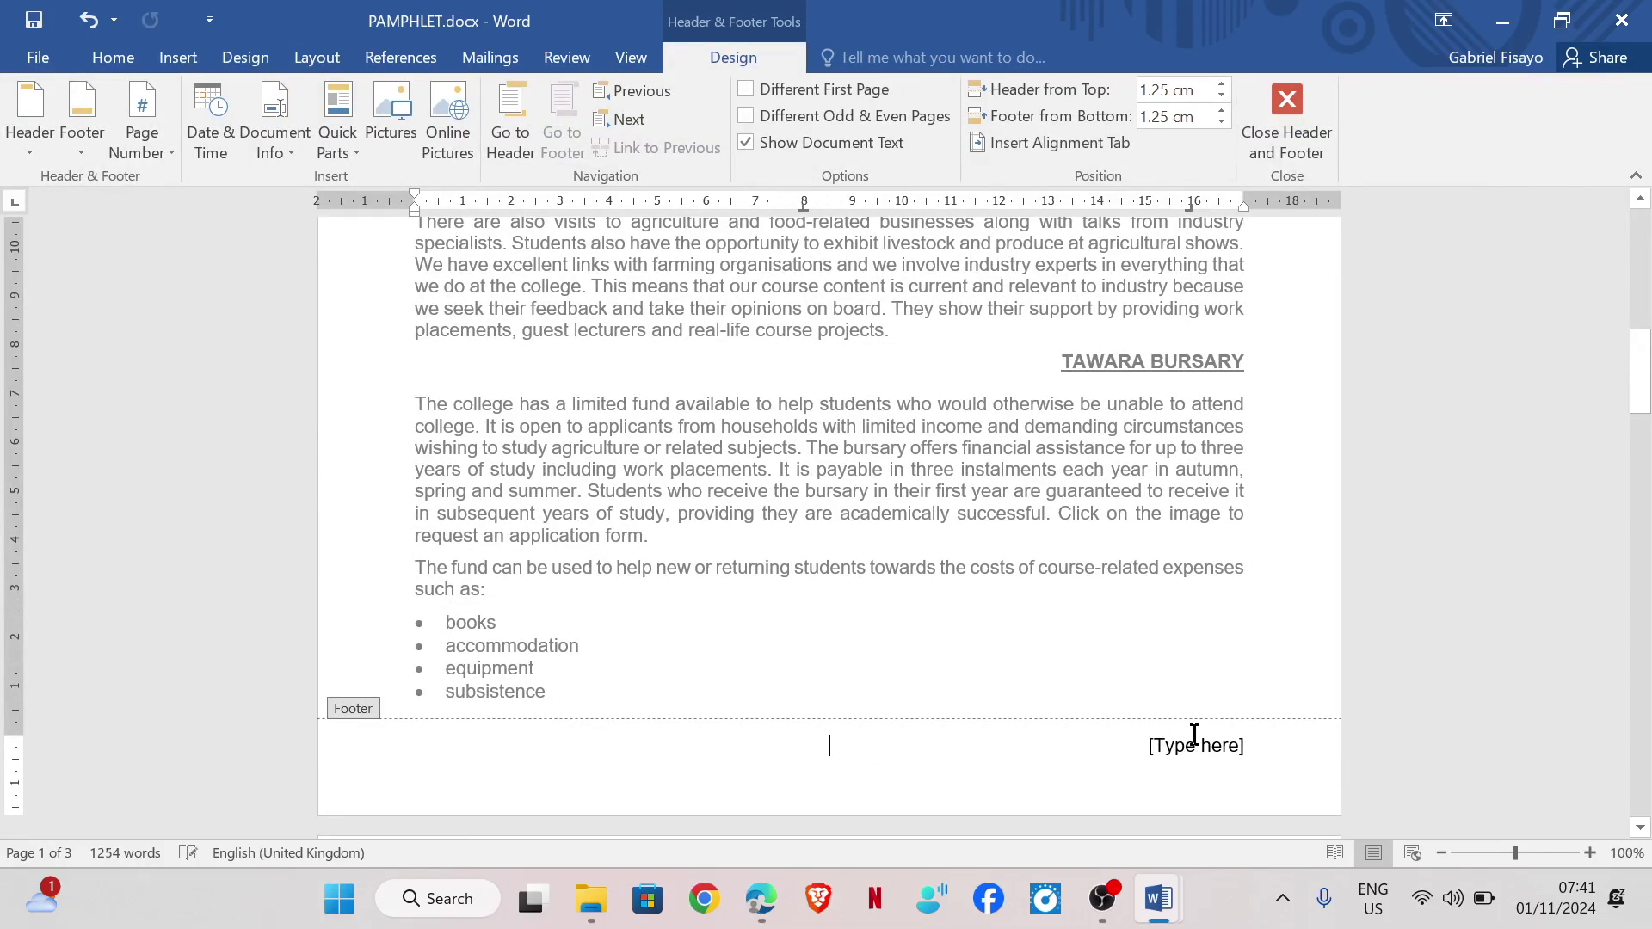
Put a Plain Number page number in the right footer placeholder and close the footer
left_click(1194, 734)
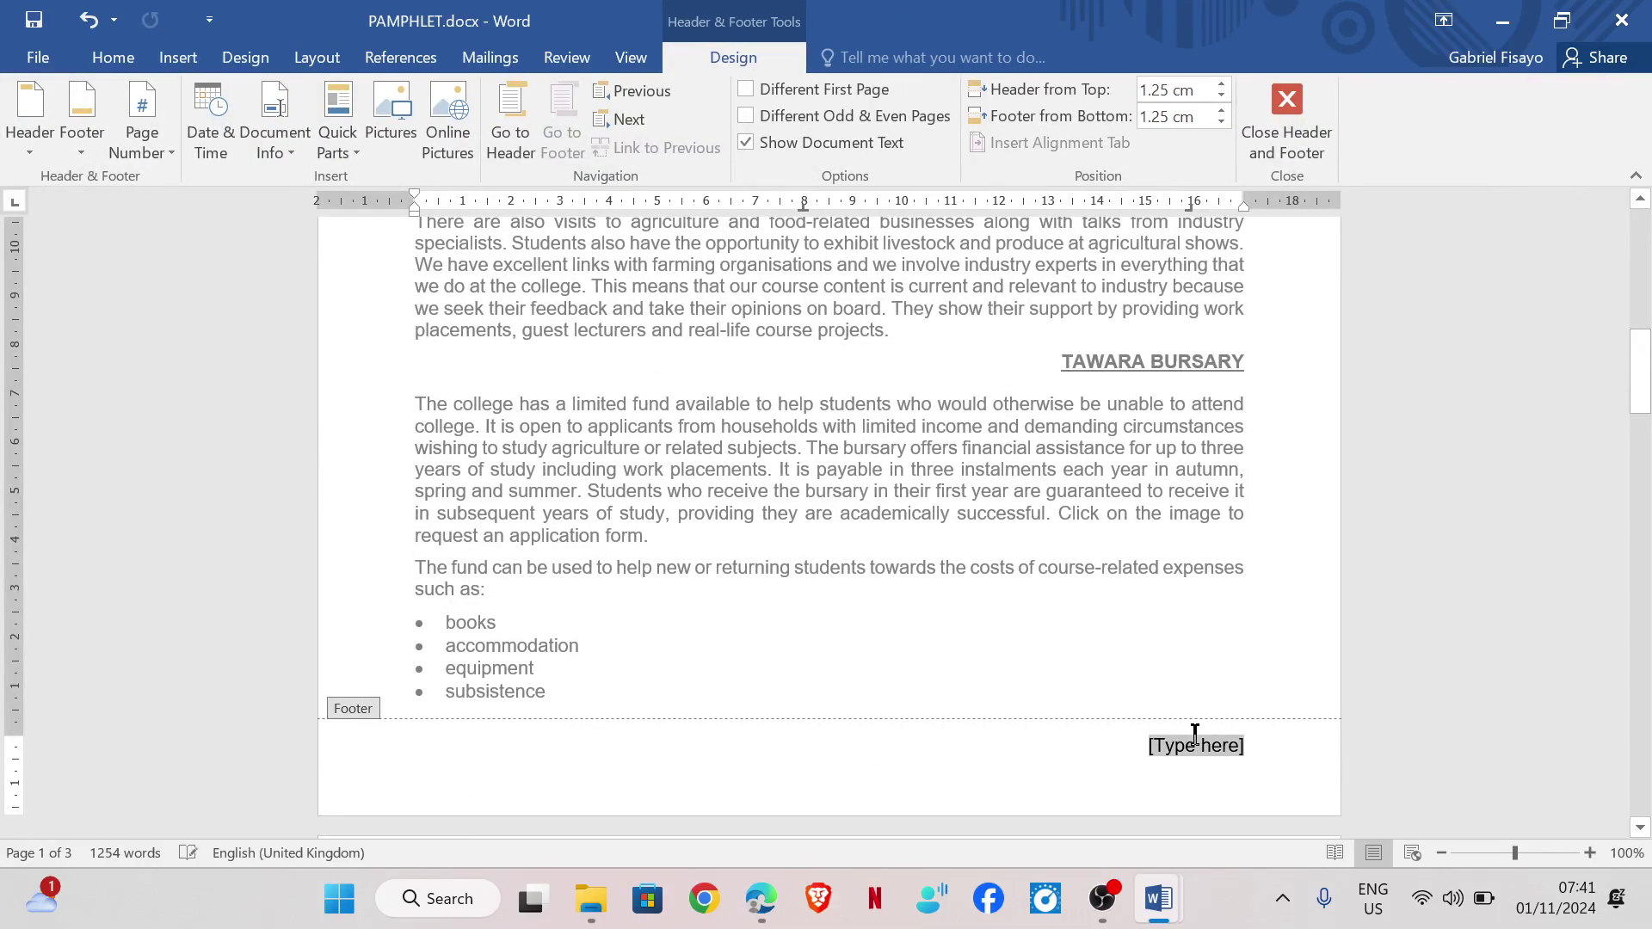
left_click(168, 154)
mouse_move(287, 284)
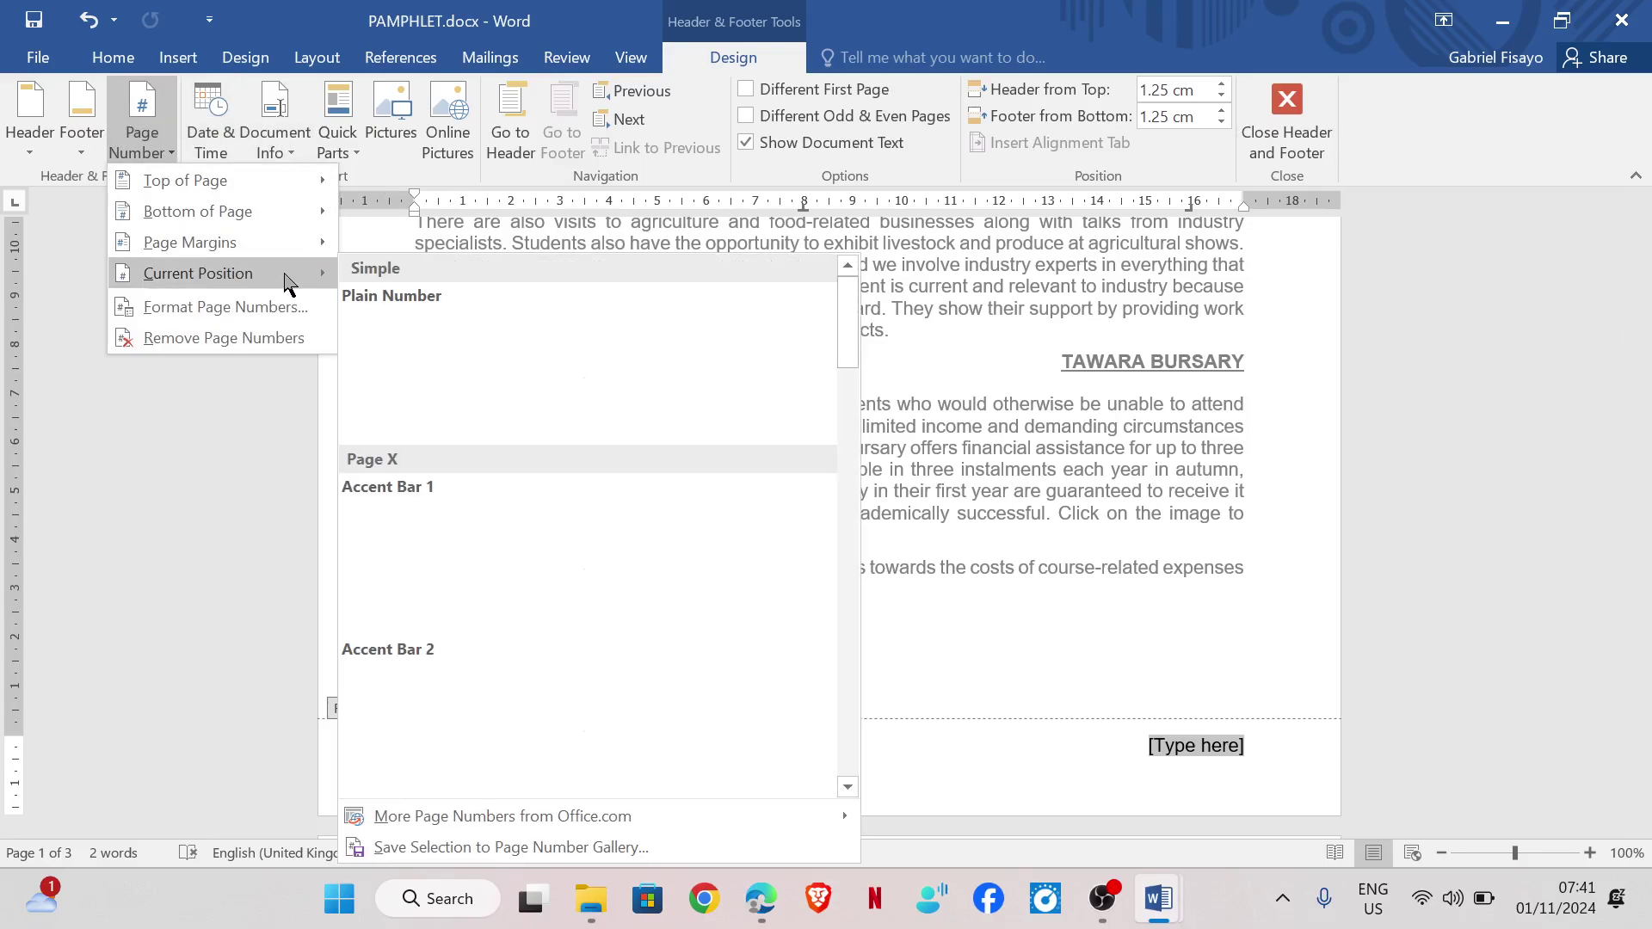
left_click(420, 353)
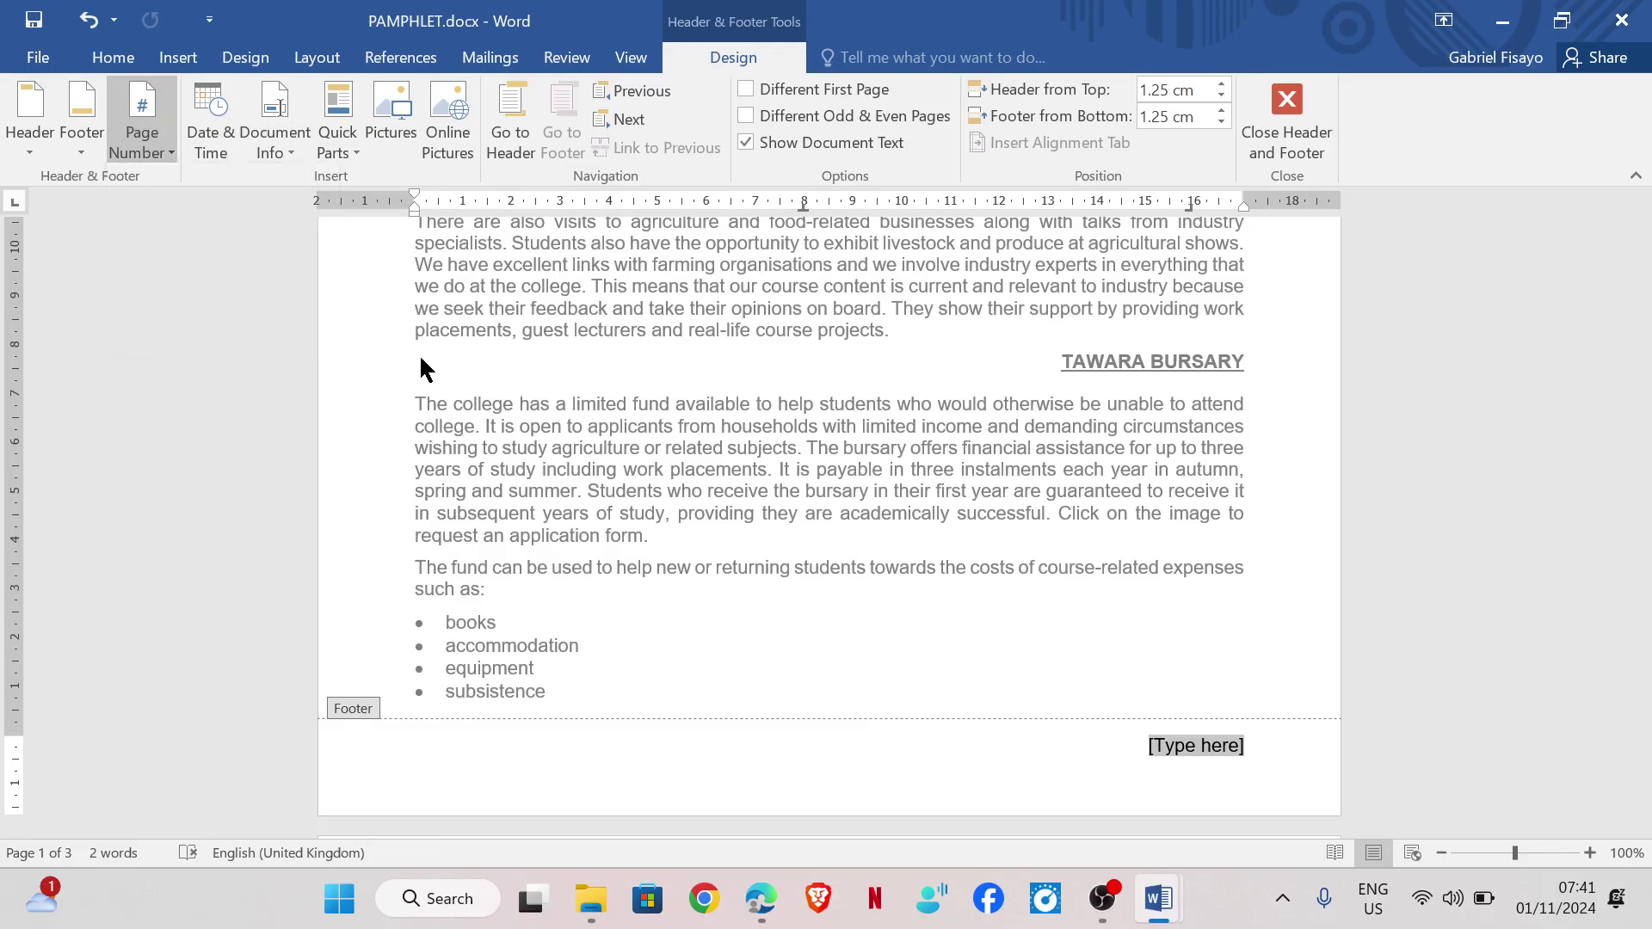
double_click(914, 443)
scroll(914, 491, "down", 15)
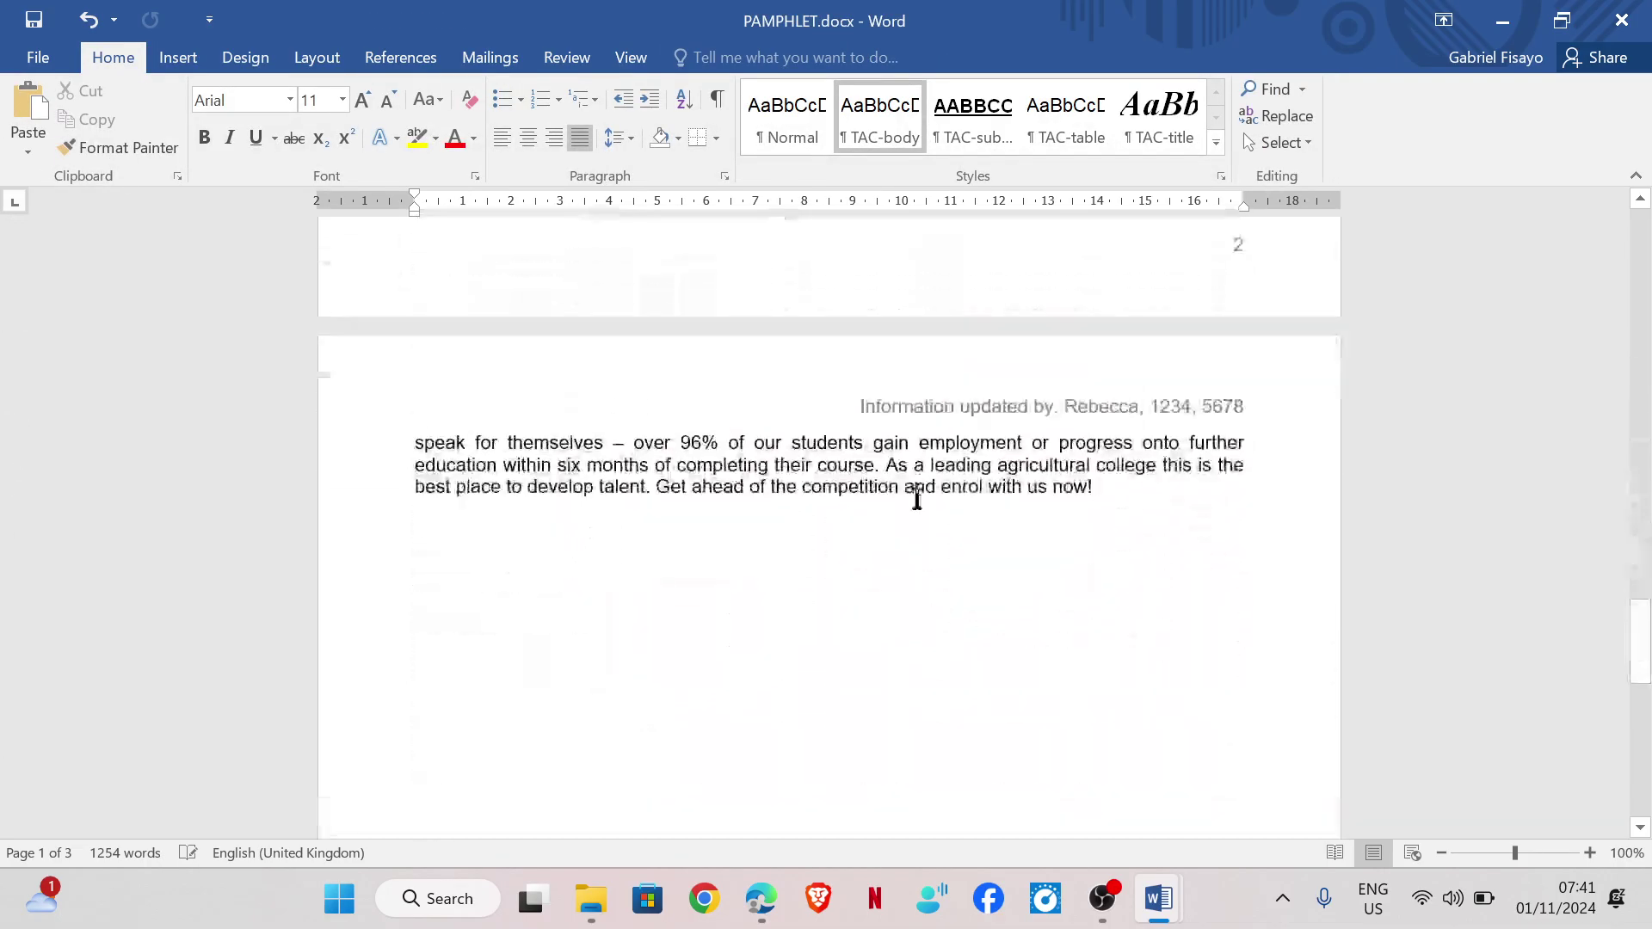
scroll(916, 499, "up", 20)
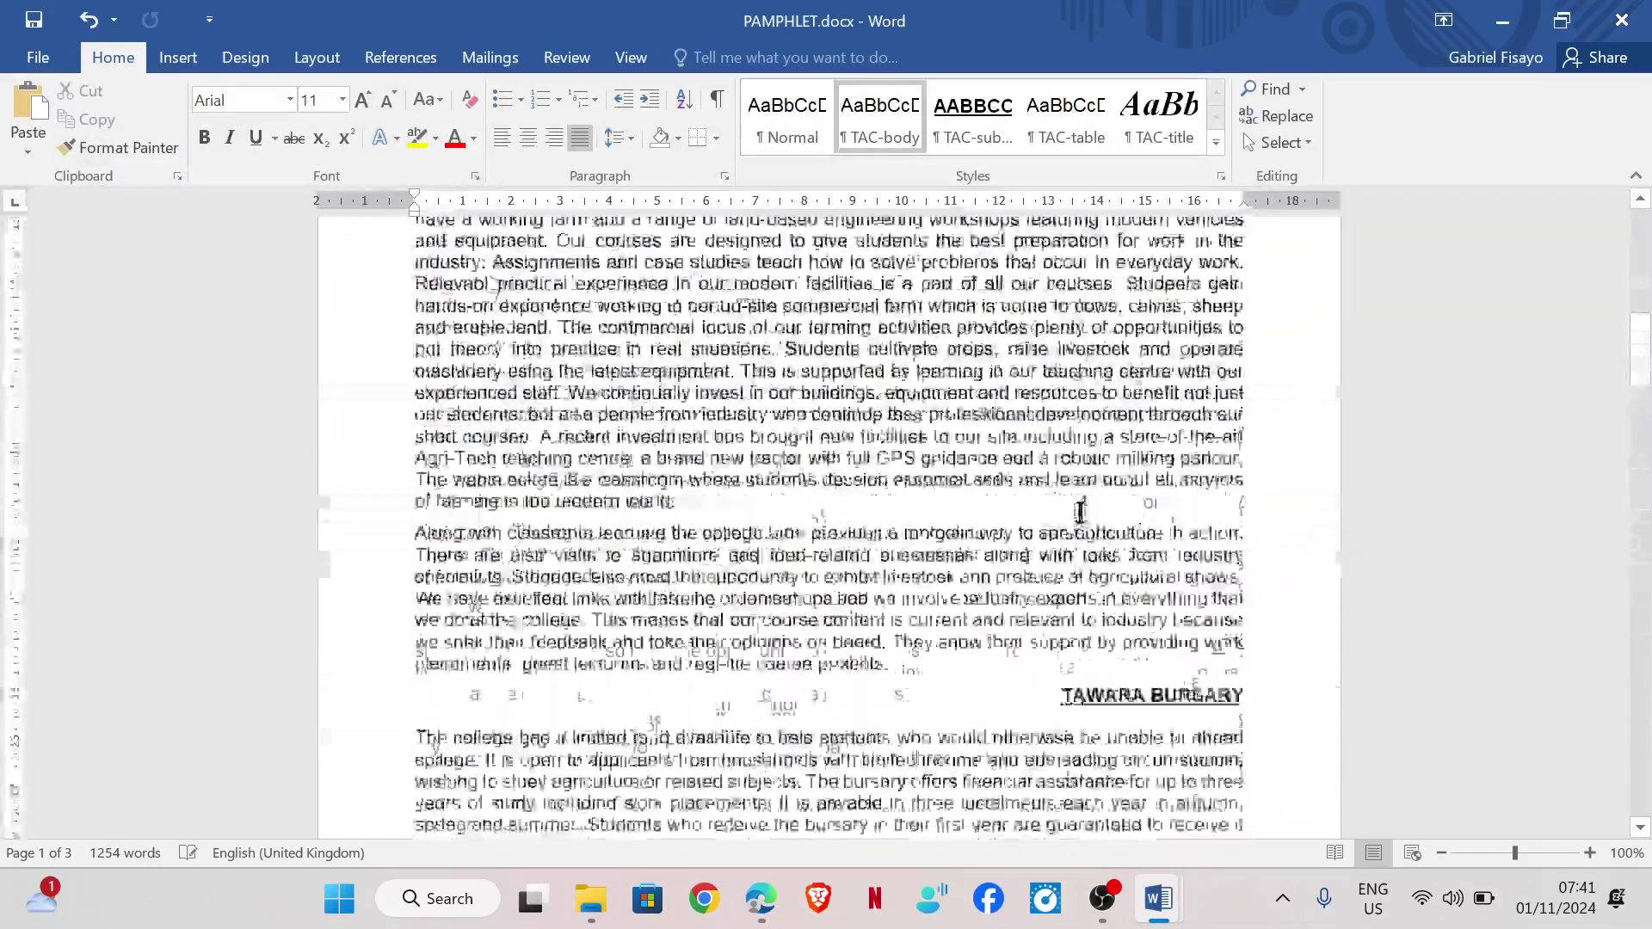
scroll(1080, 511, "up", 10)
Review question 2's header and footer requirements and conditions in the exam paper
mouse_move(761, 898)
left_click(748, 812)
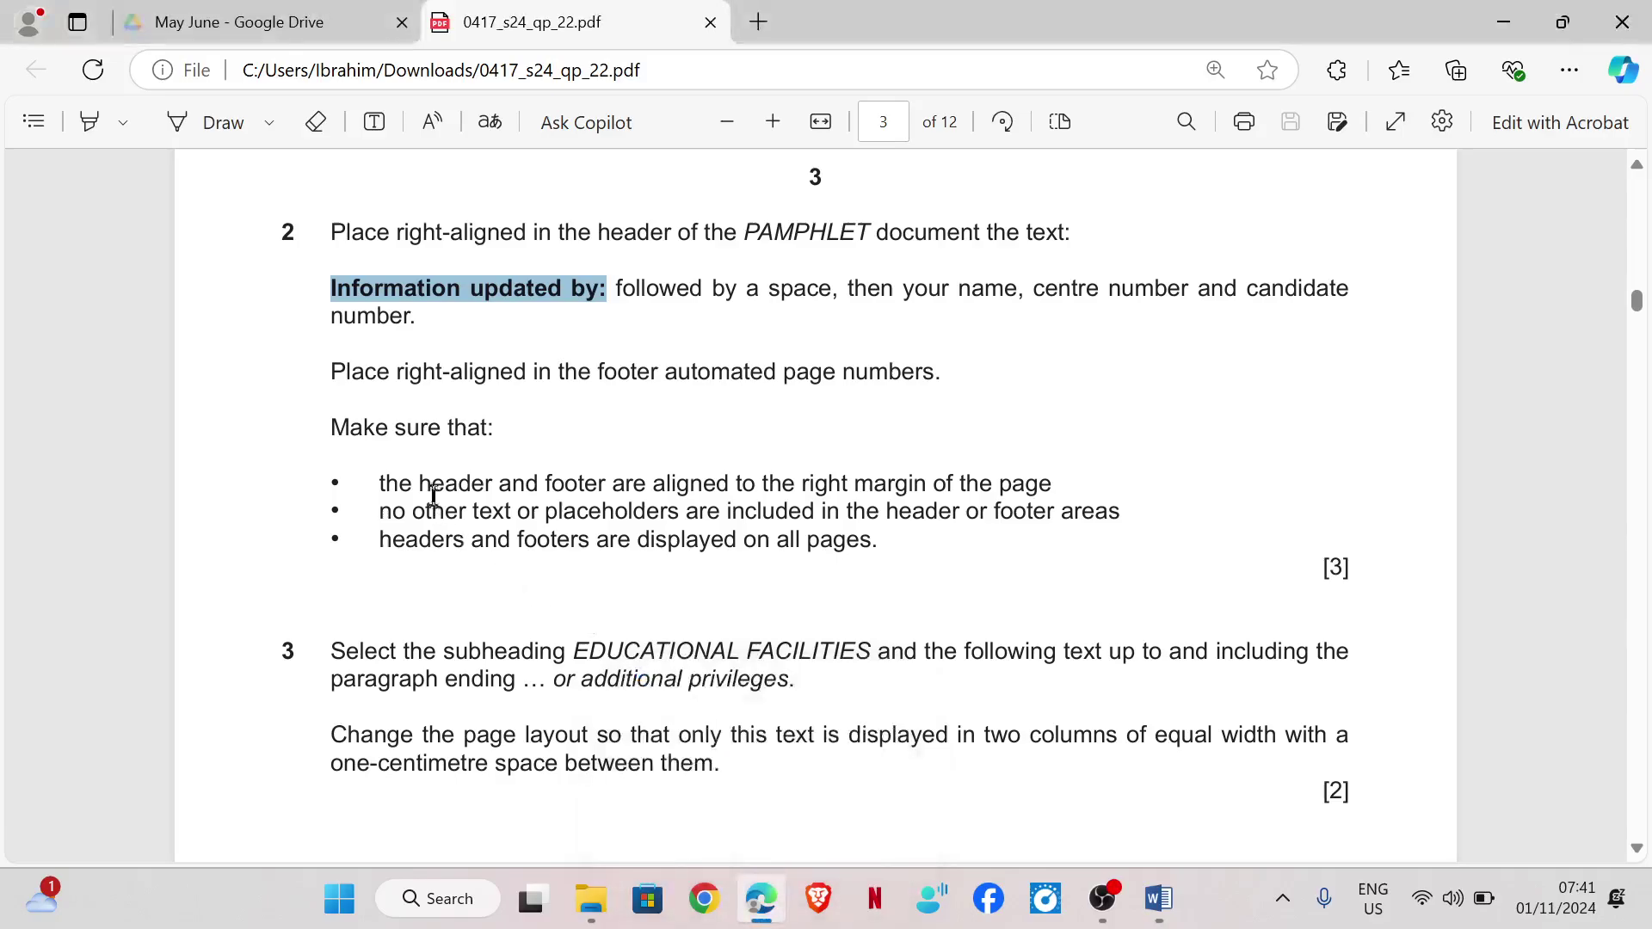
scroll(433, 495, "down", 3)
scroll(431, 484, "up", 5)
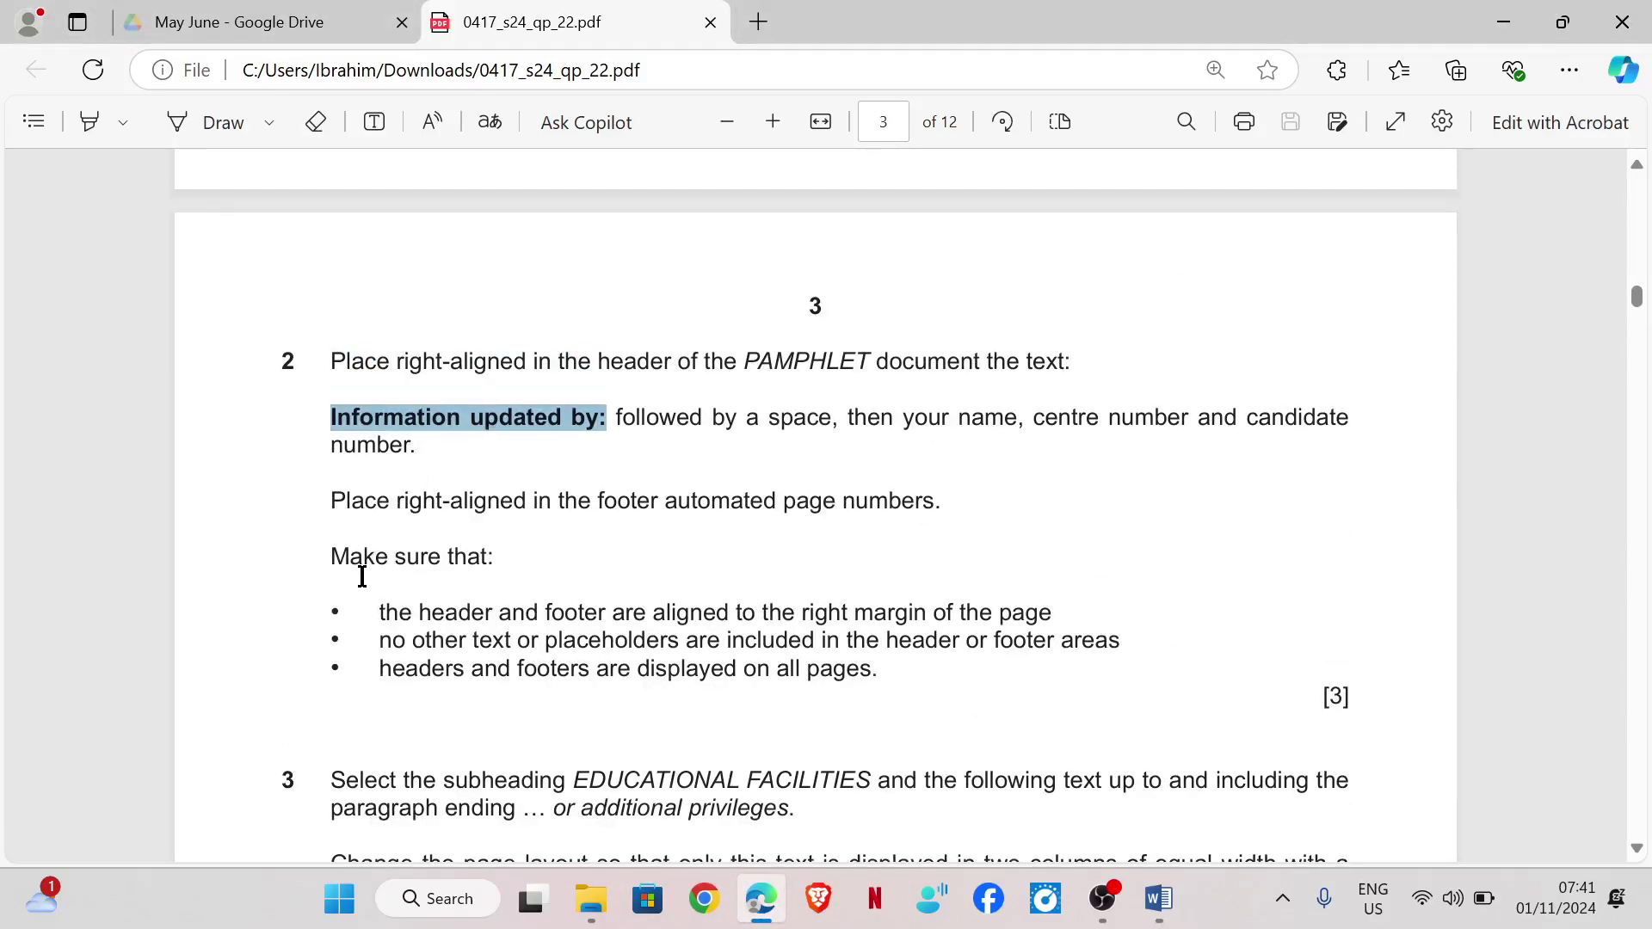
left_click_drag(379, 612, 876, 681)
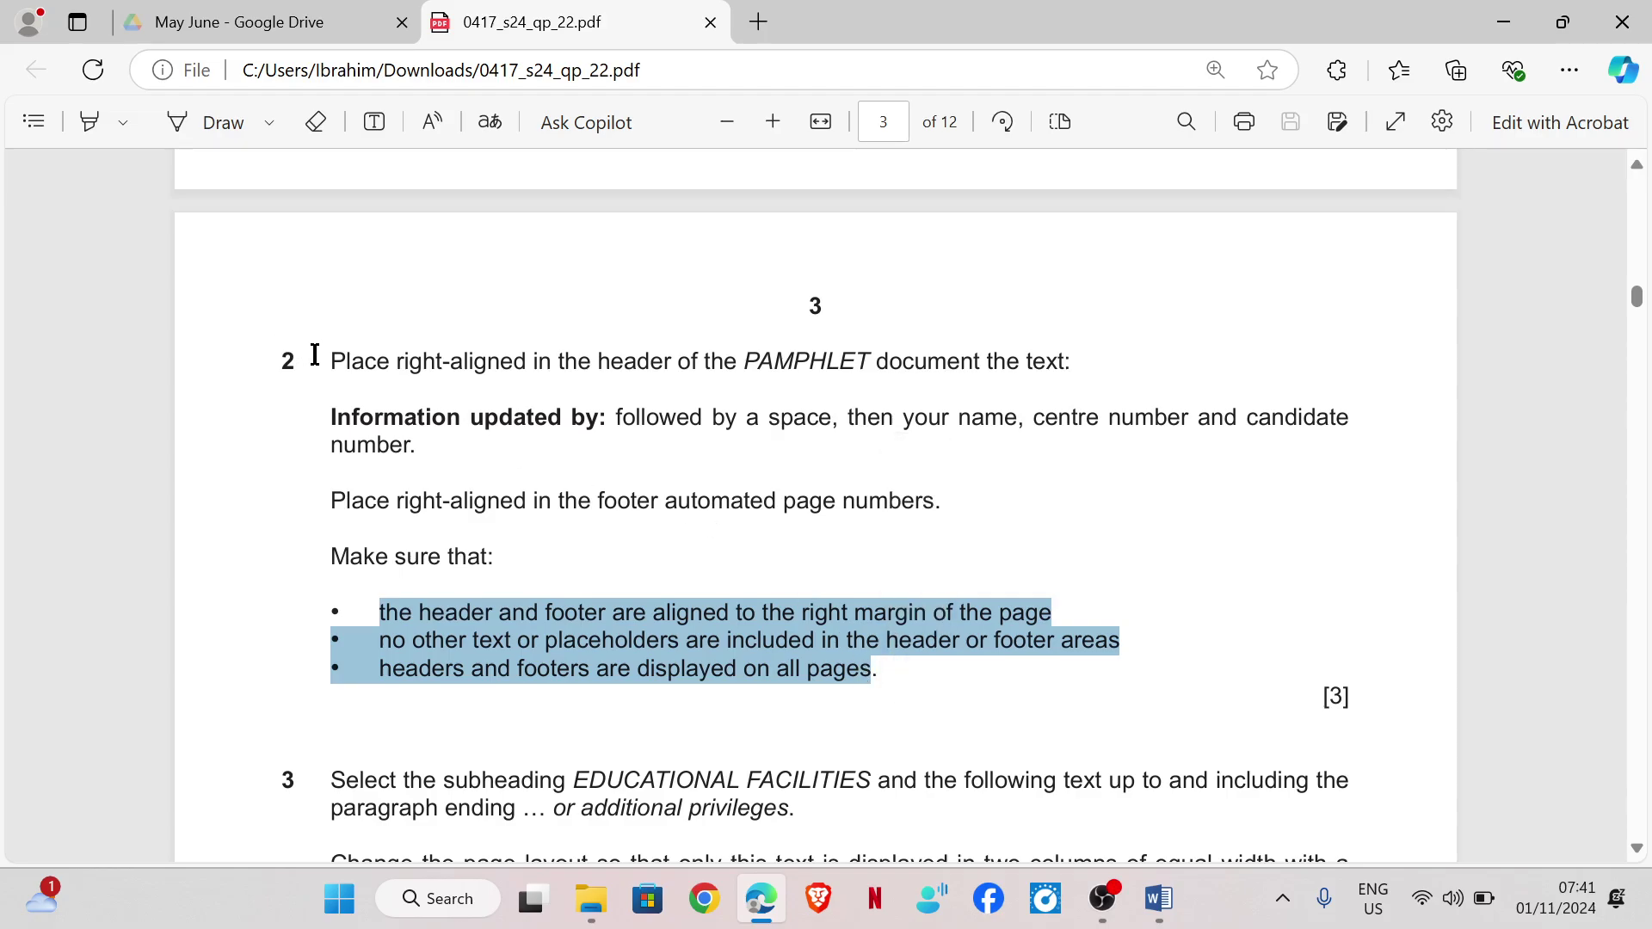
left_click_drag(315, 354, 966, 499)
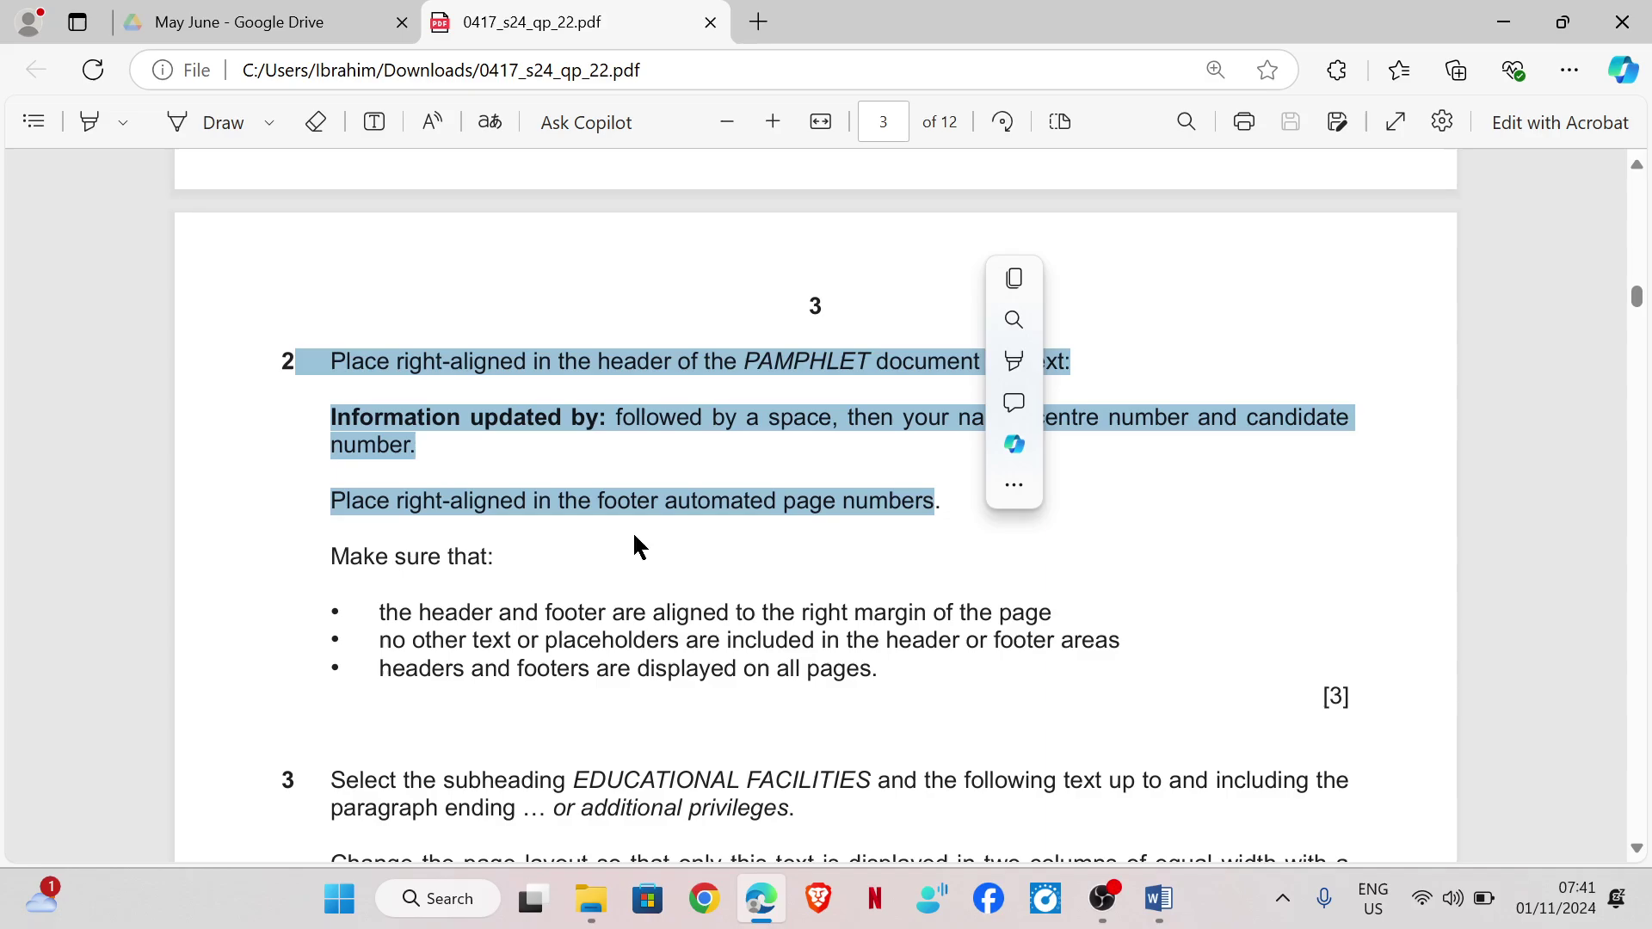
left_click(612, 537)
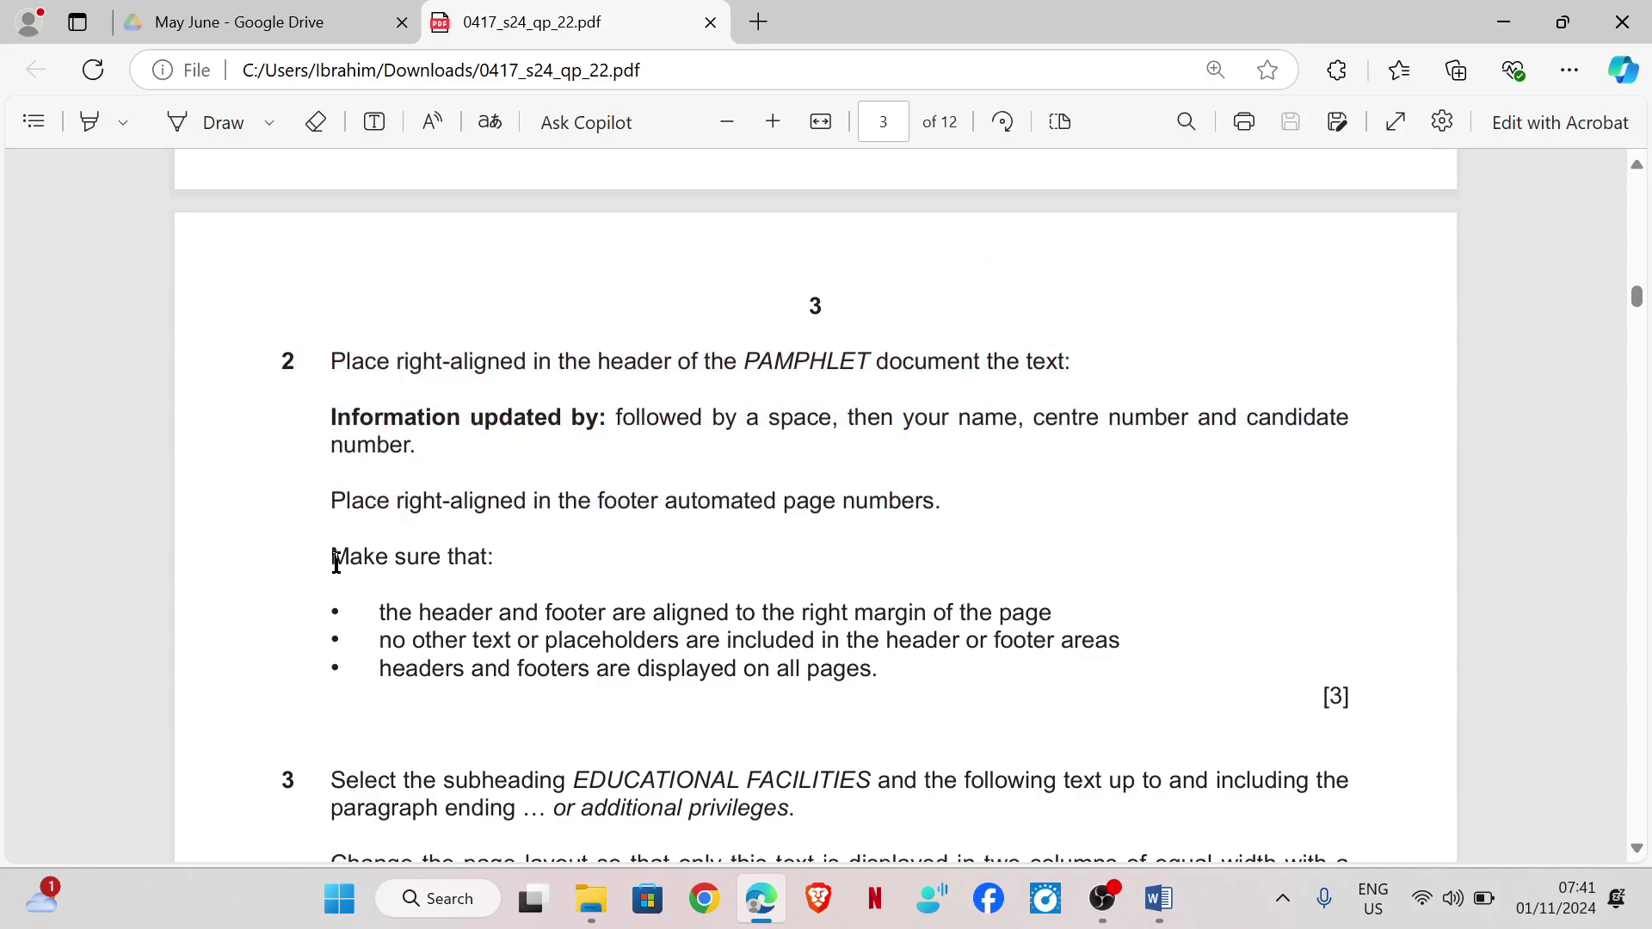
left_click_drag(336, 563, 929, 681)
left_click(857, 644)
Read question 3 and select the phrase 'or additional privileges.' for copying
scroll(857, 644, "down", 5)
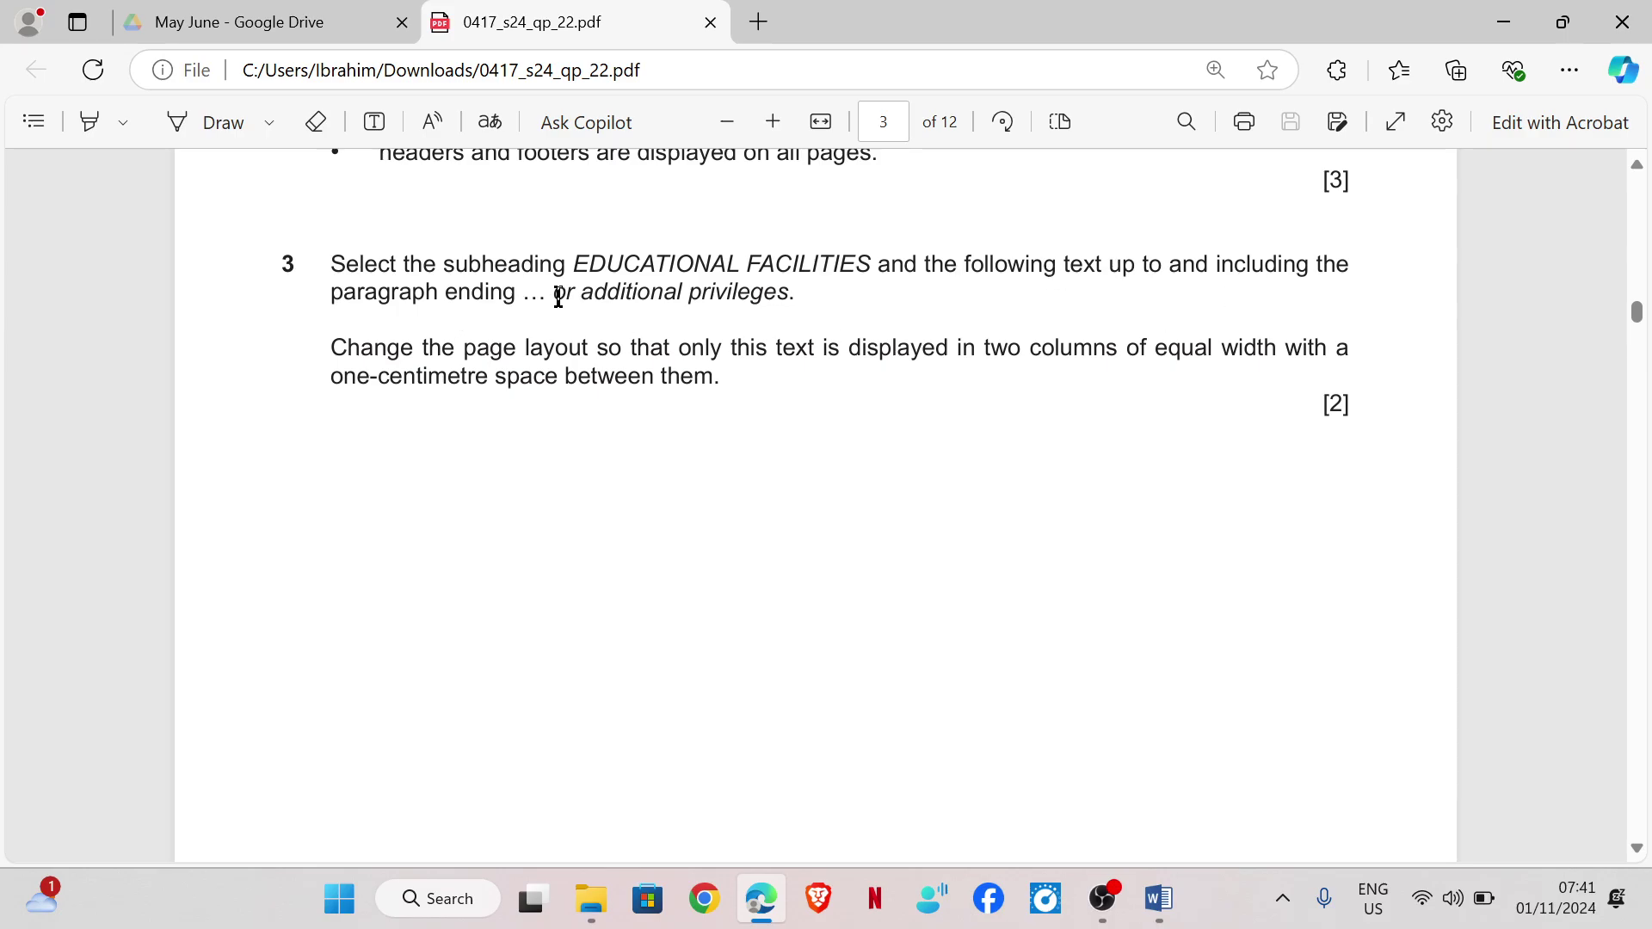
left_click_drag(559, 297, 789, 297)
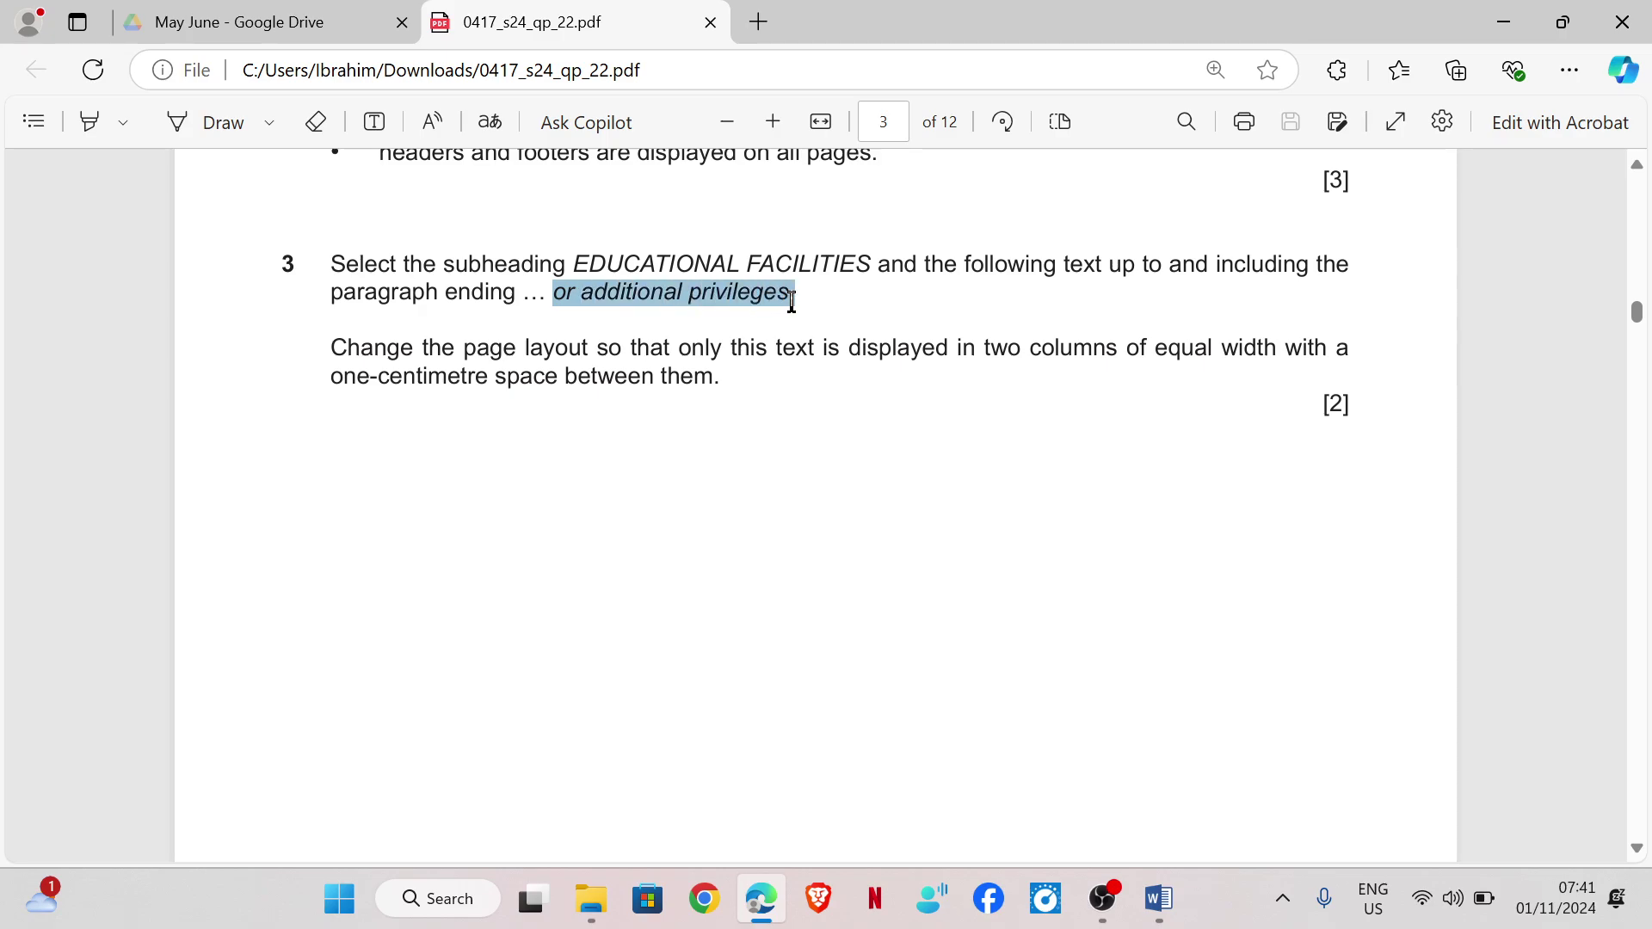
left_click(694, 264)
left_click_drag(572, 259, 843, 276)
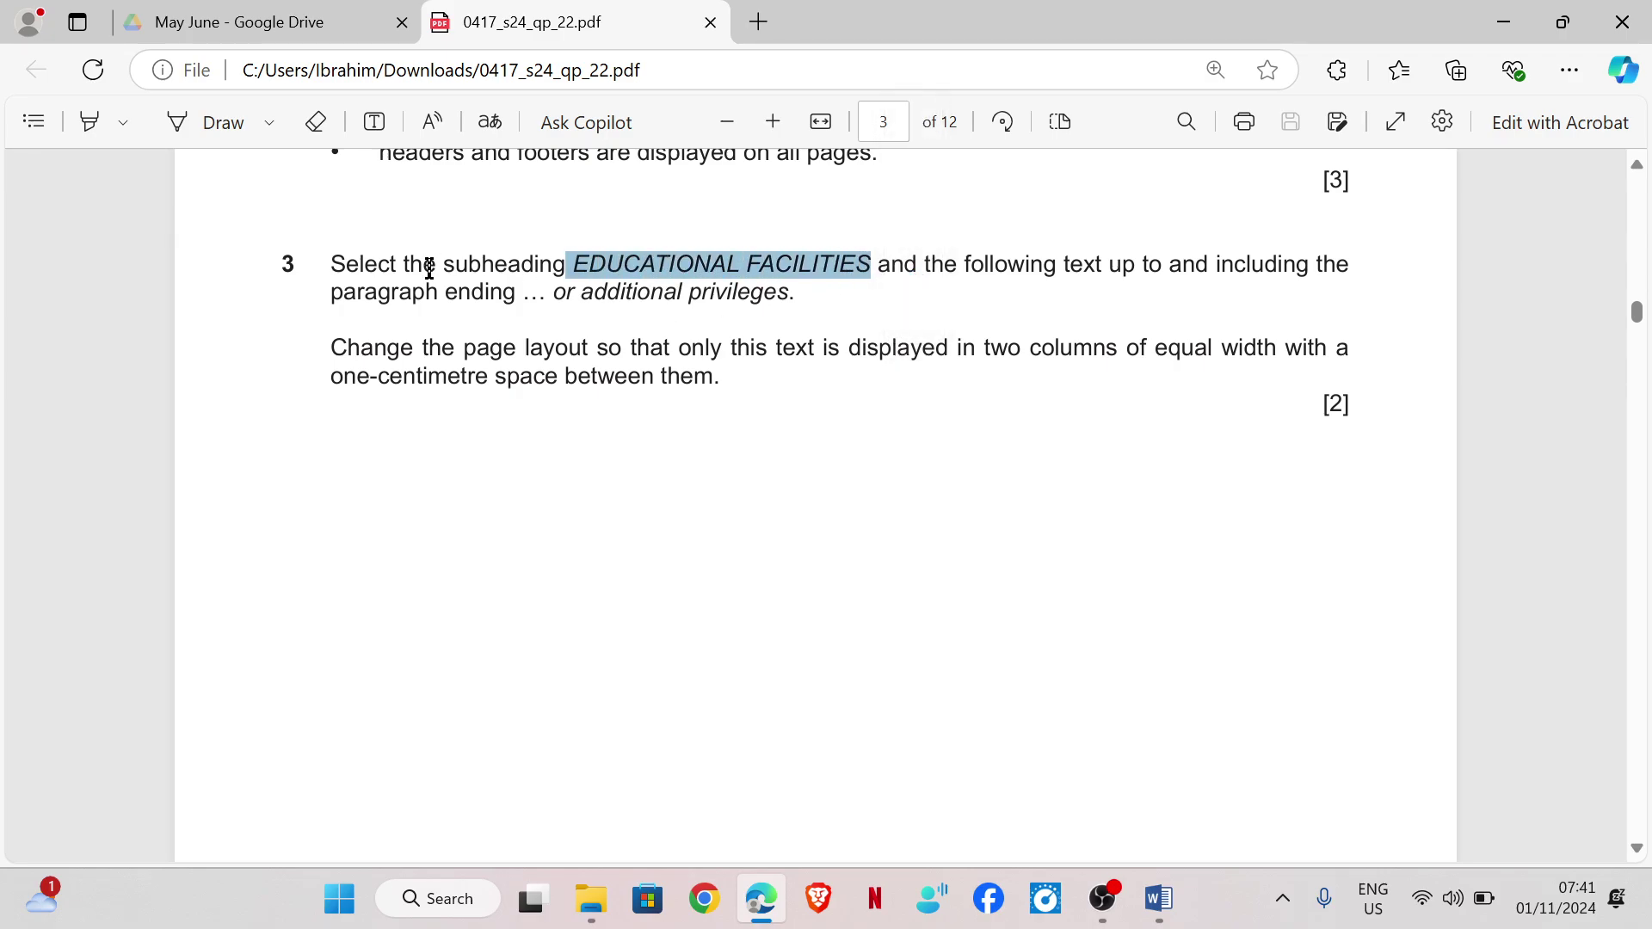
left_click(557, 303)
left_click_drag(557, 303, 808, 296)
key("ctrl+c")
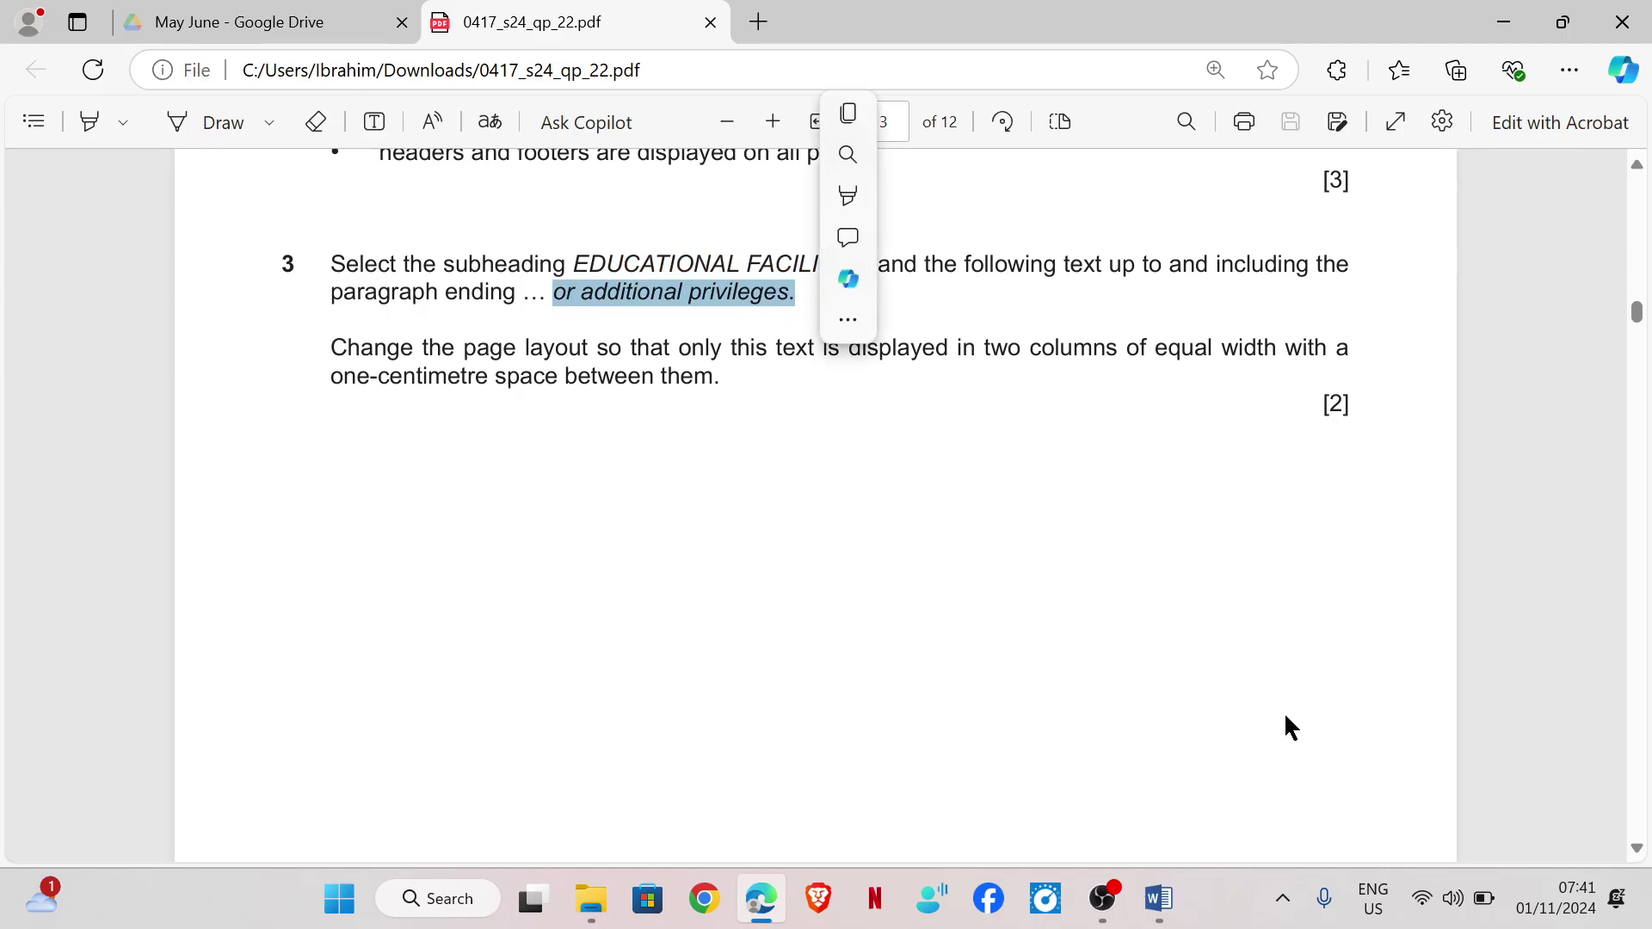
Find 'or additional privileges.' in the Navigation pane and select up from there to EDUCATIONAL FACILITIES
mouse_move(1170, 893)
left_click(1280, 788)
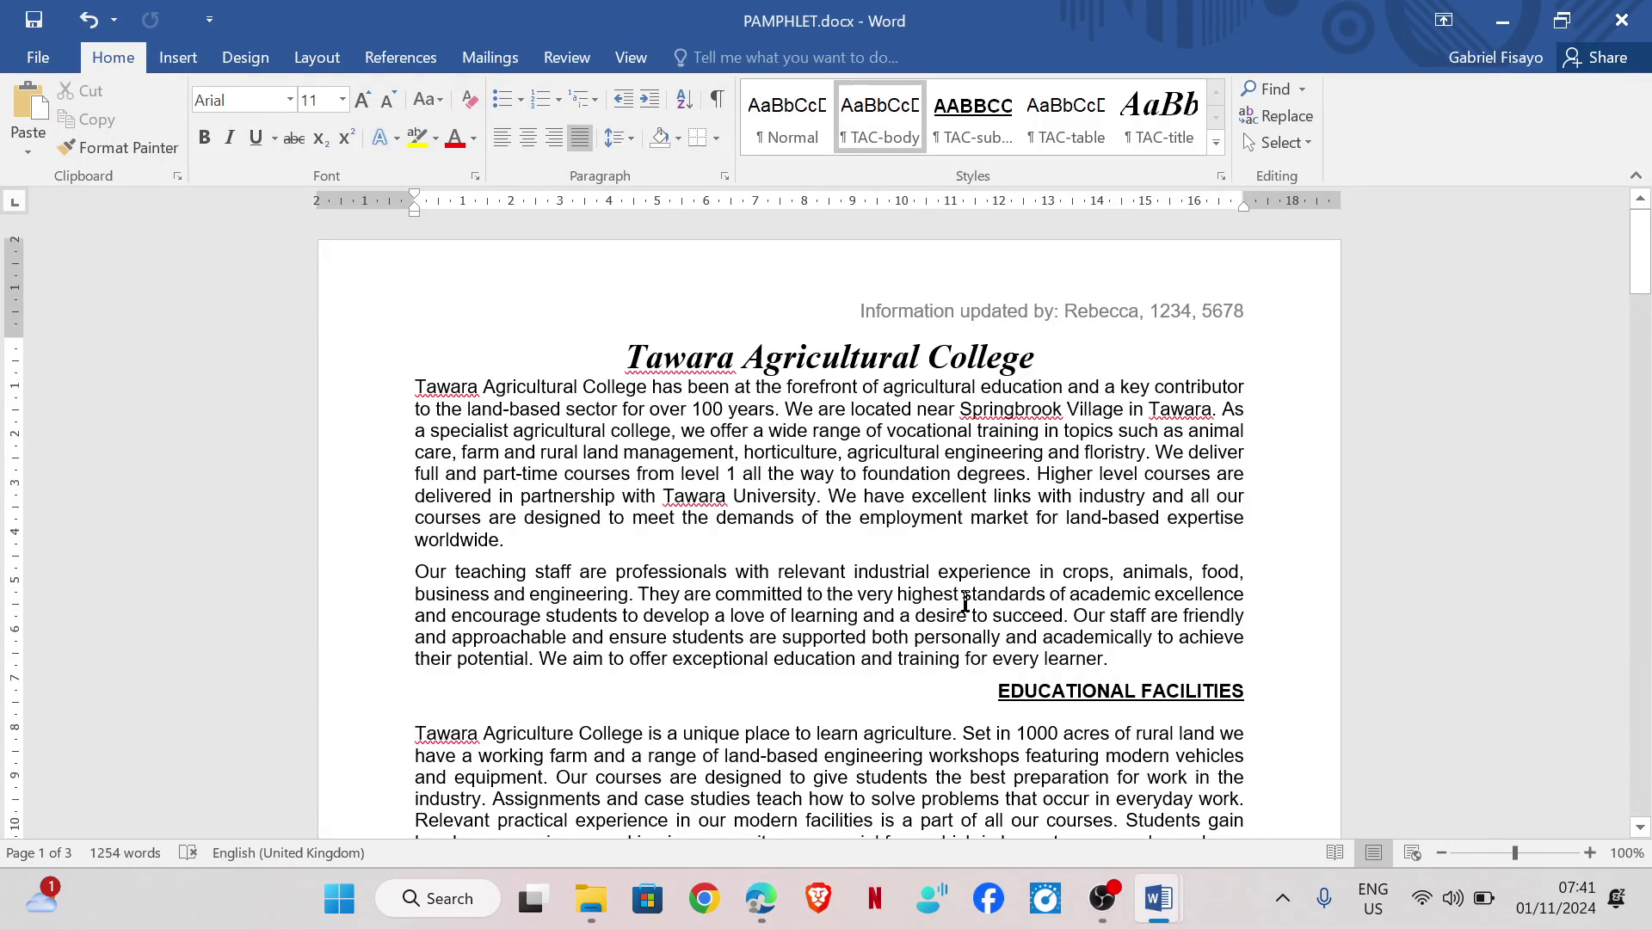
scroll(965, 603, "down", 3)
left_click_drag(991, 564, 1248, 568)
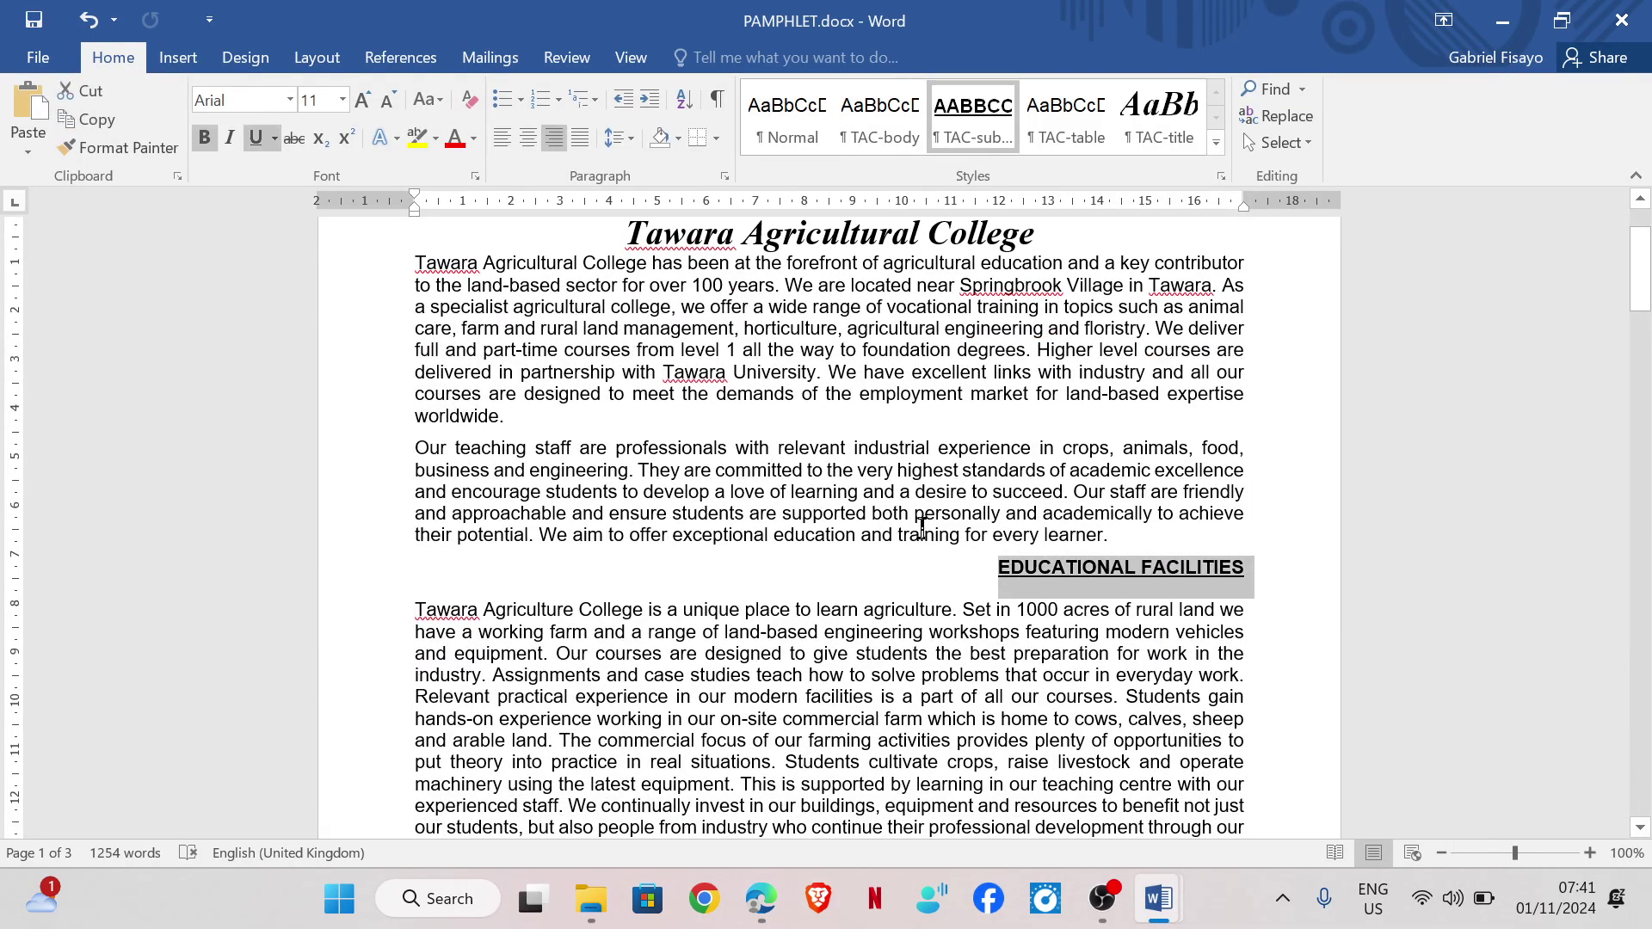
left_click(824, 470)
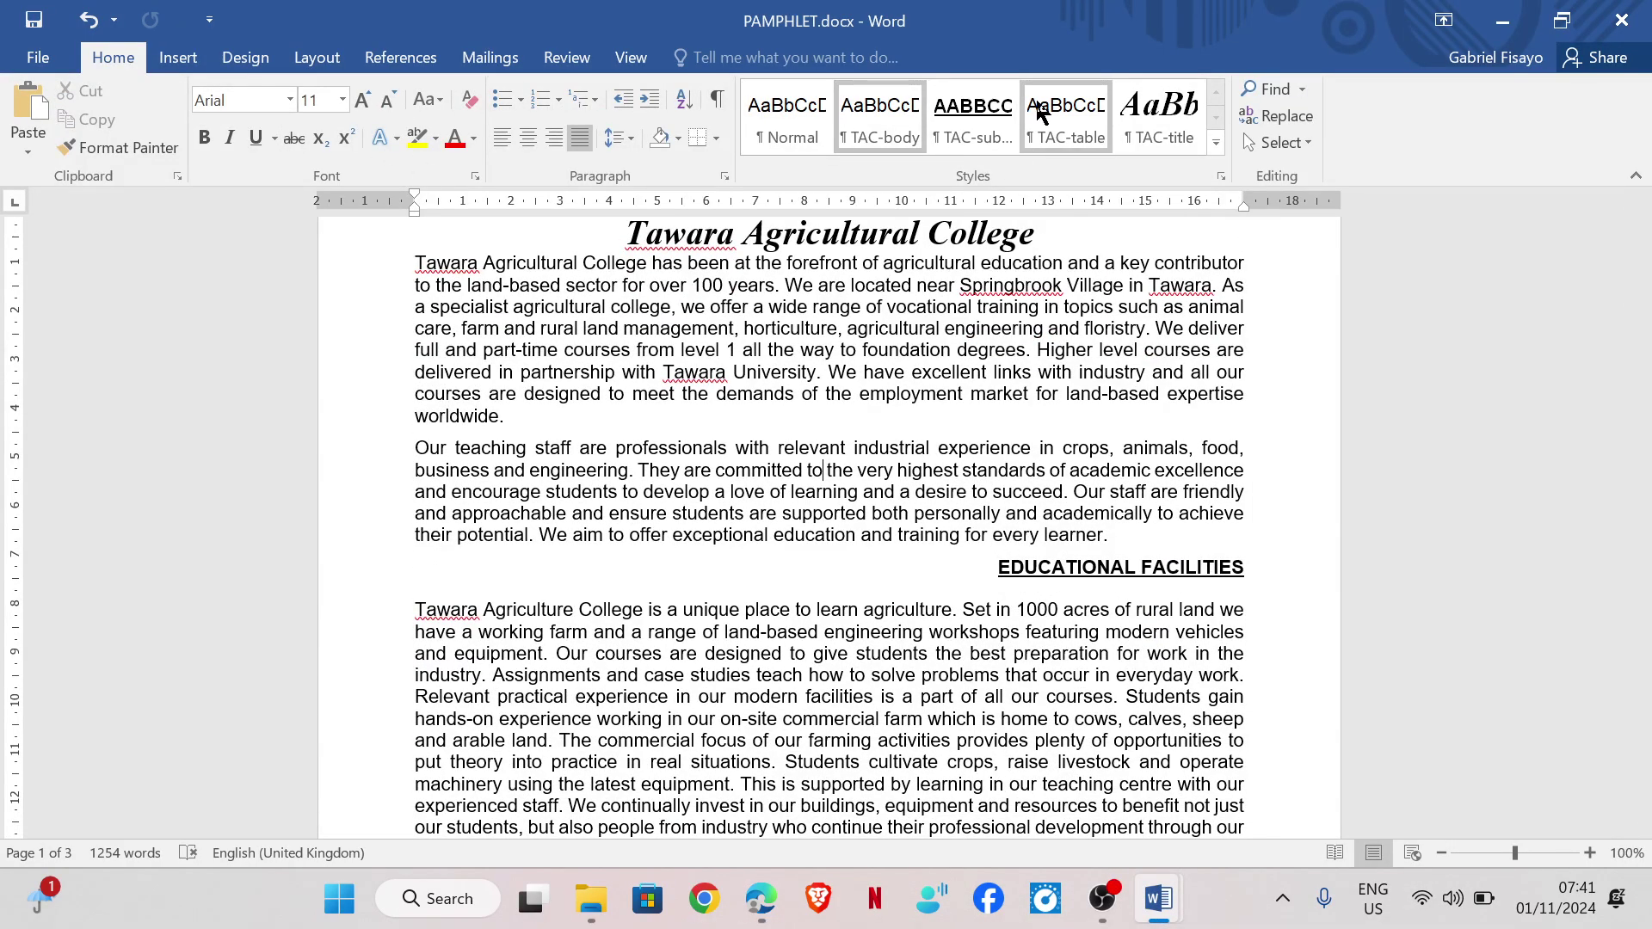
left_click(1268, 89)
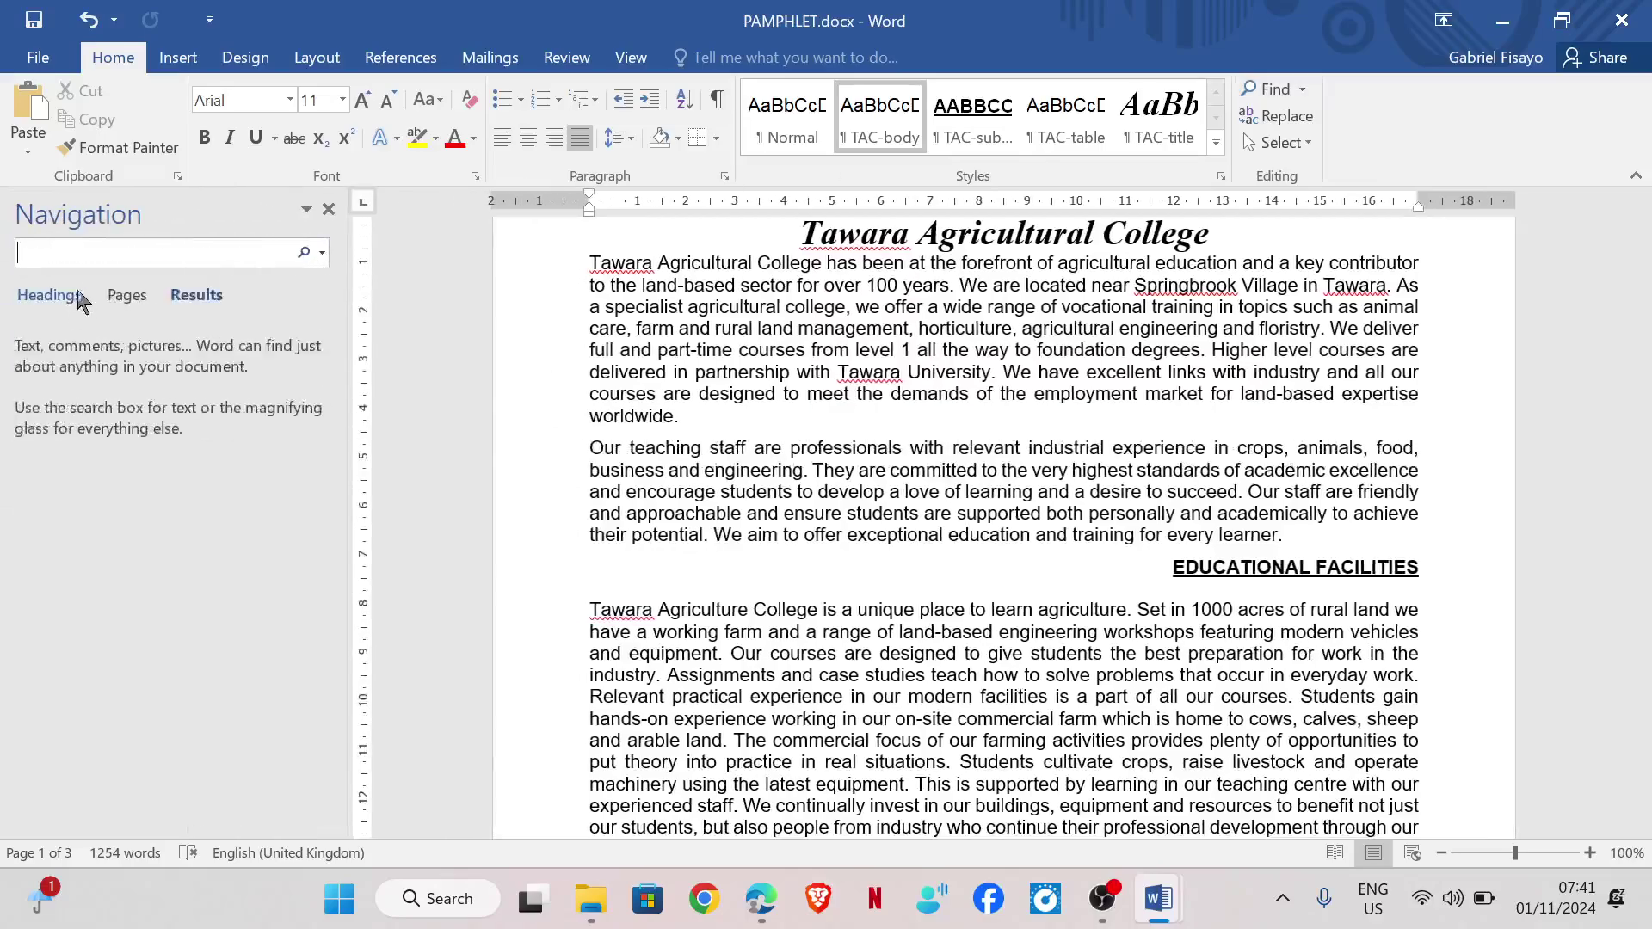
key("ctrl+v")
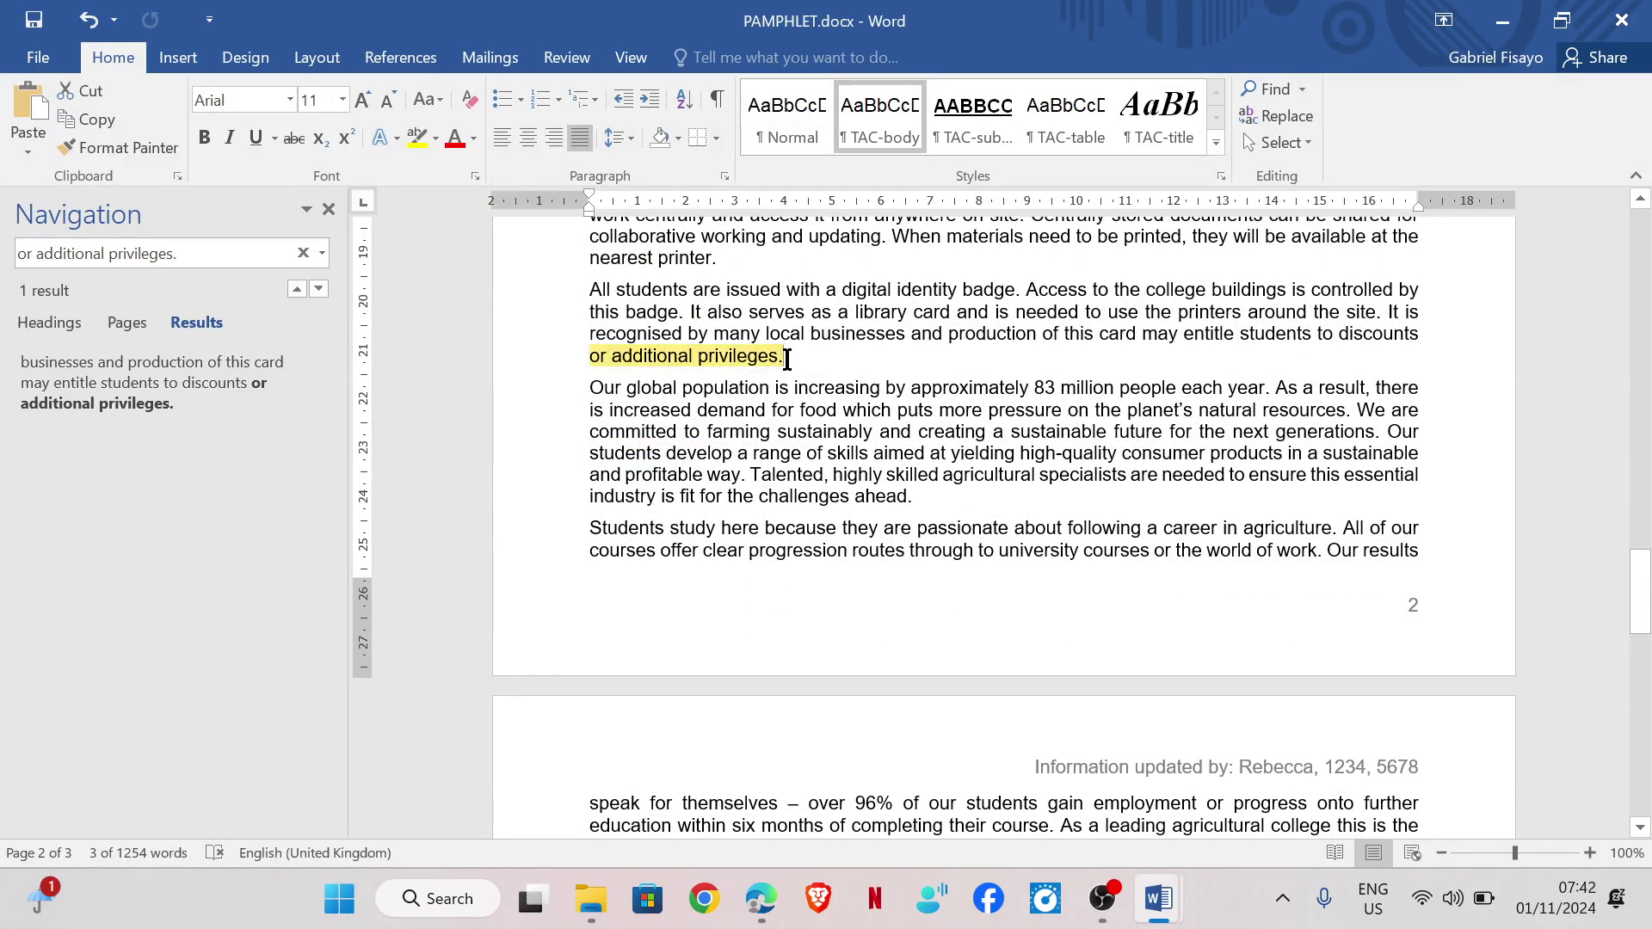
left_click_drag(787, 358, 1174, 695)
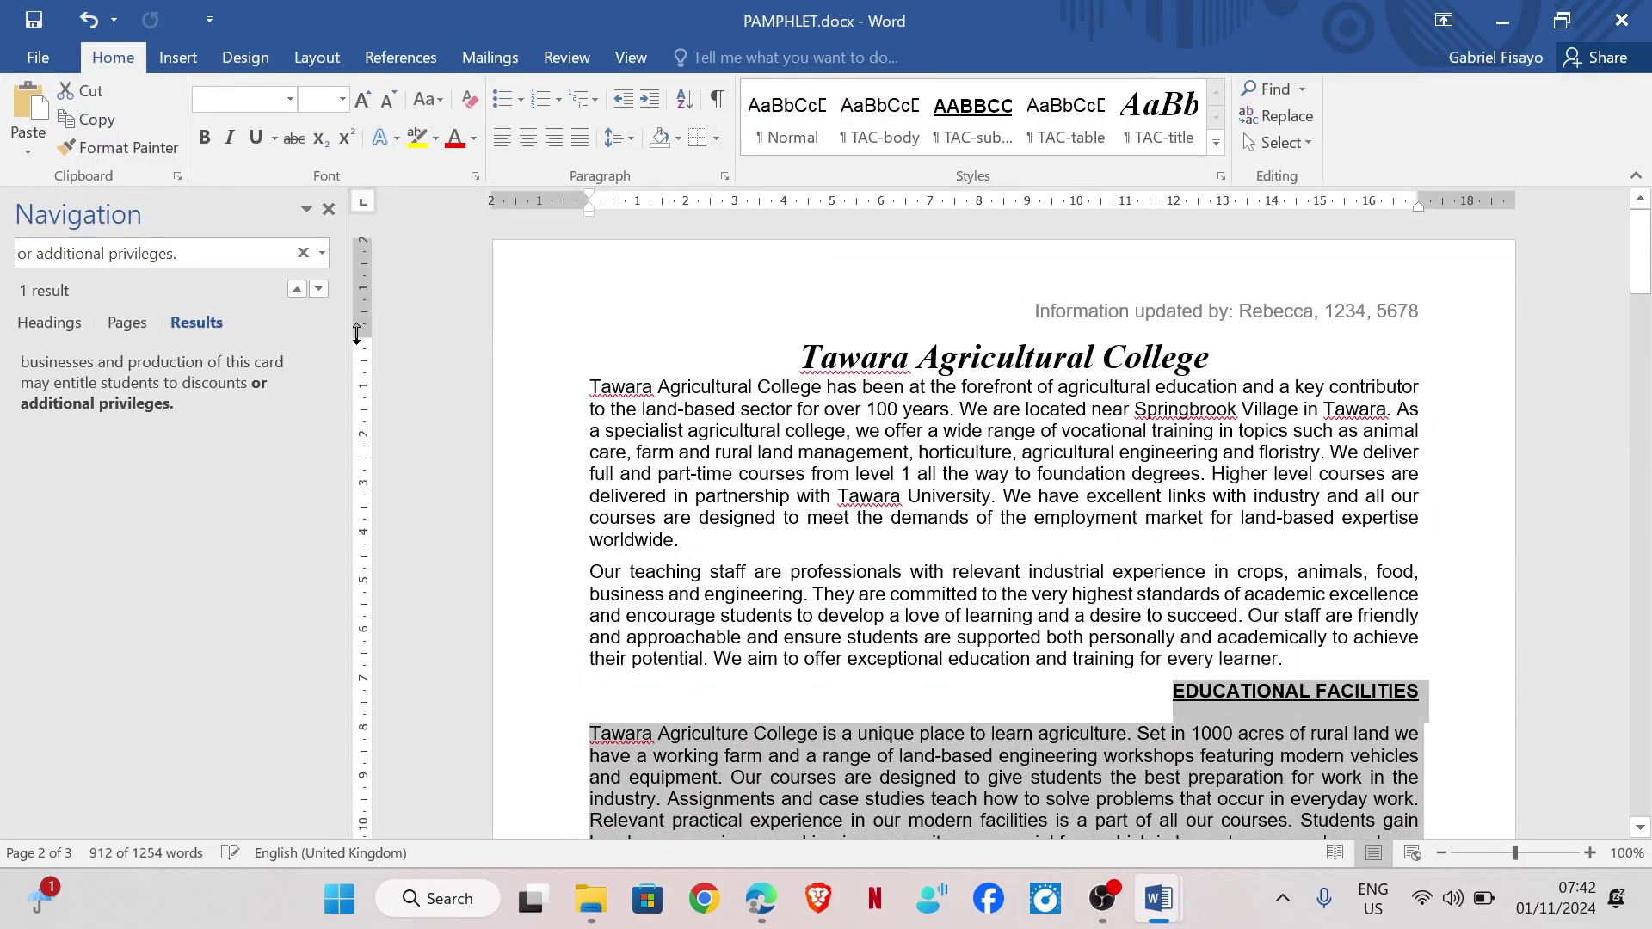
left_click(328, 209)
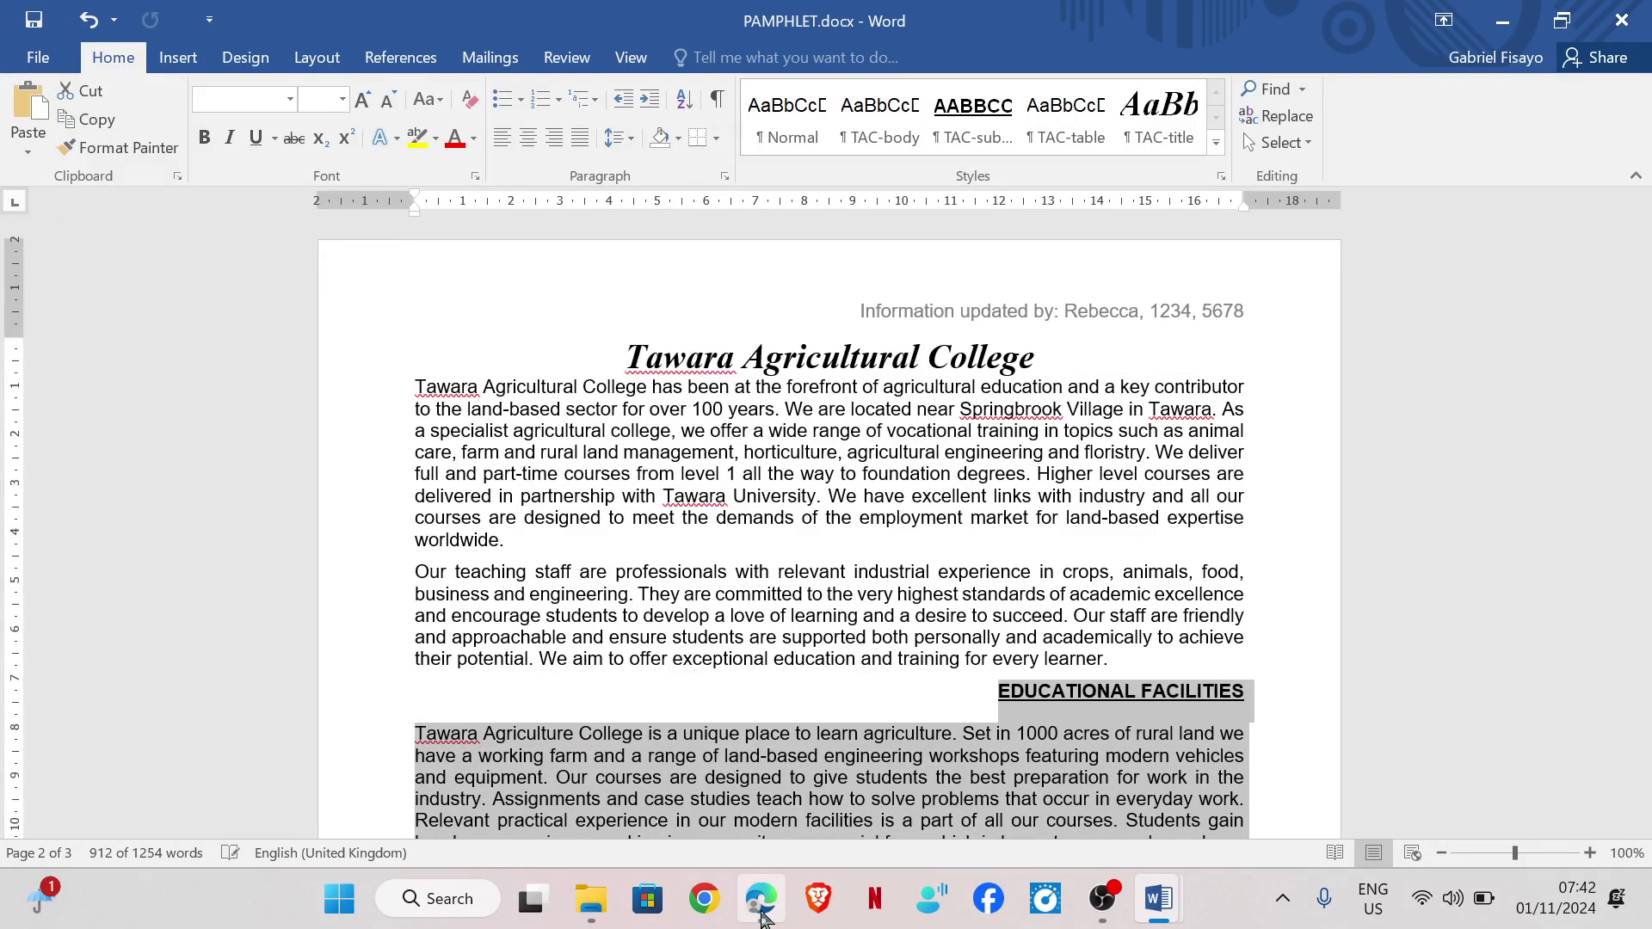
mouse_move(761, 917)
left_click(757, 800)
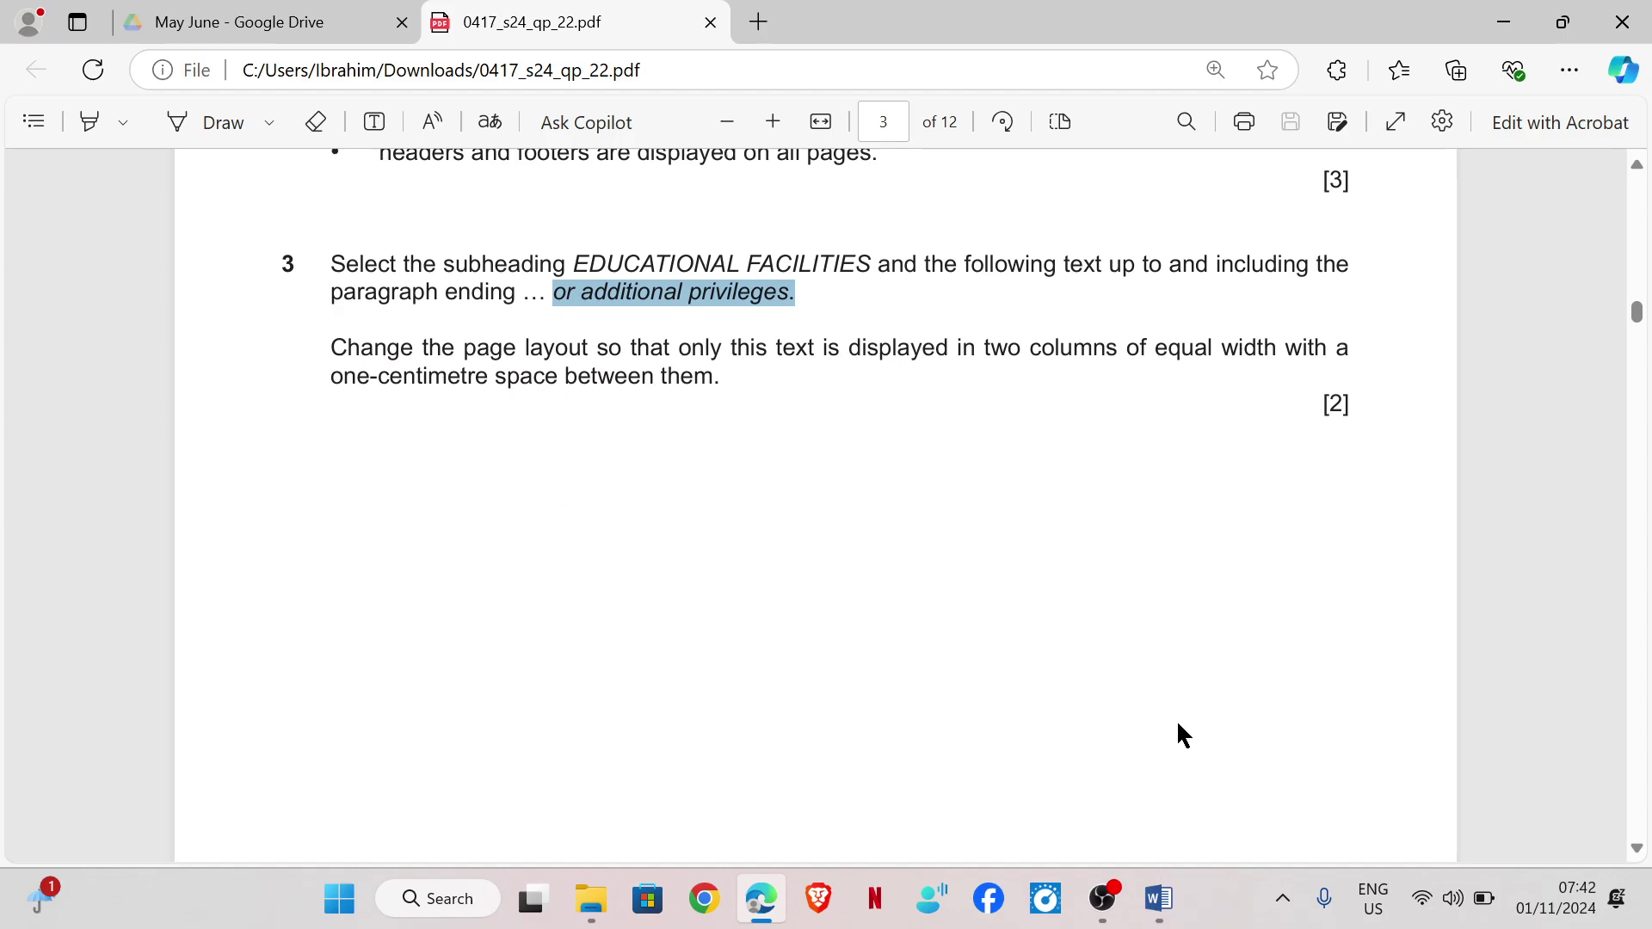
Format the selected Educational Facilities text as Two columns with 1 cm spacing via More Columns
mouse_move(1158, 898)
left_click(1279, 818)
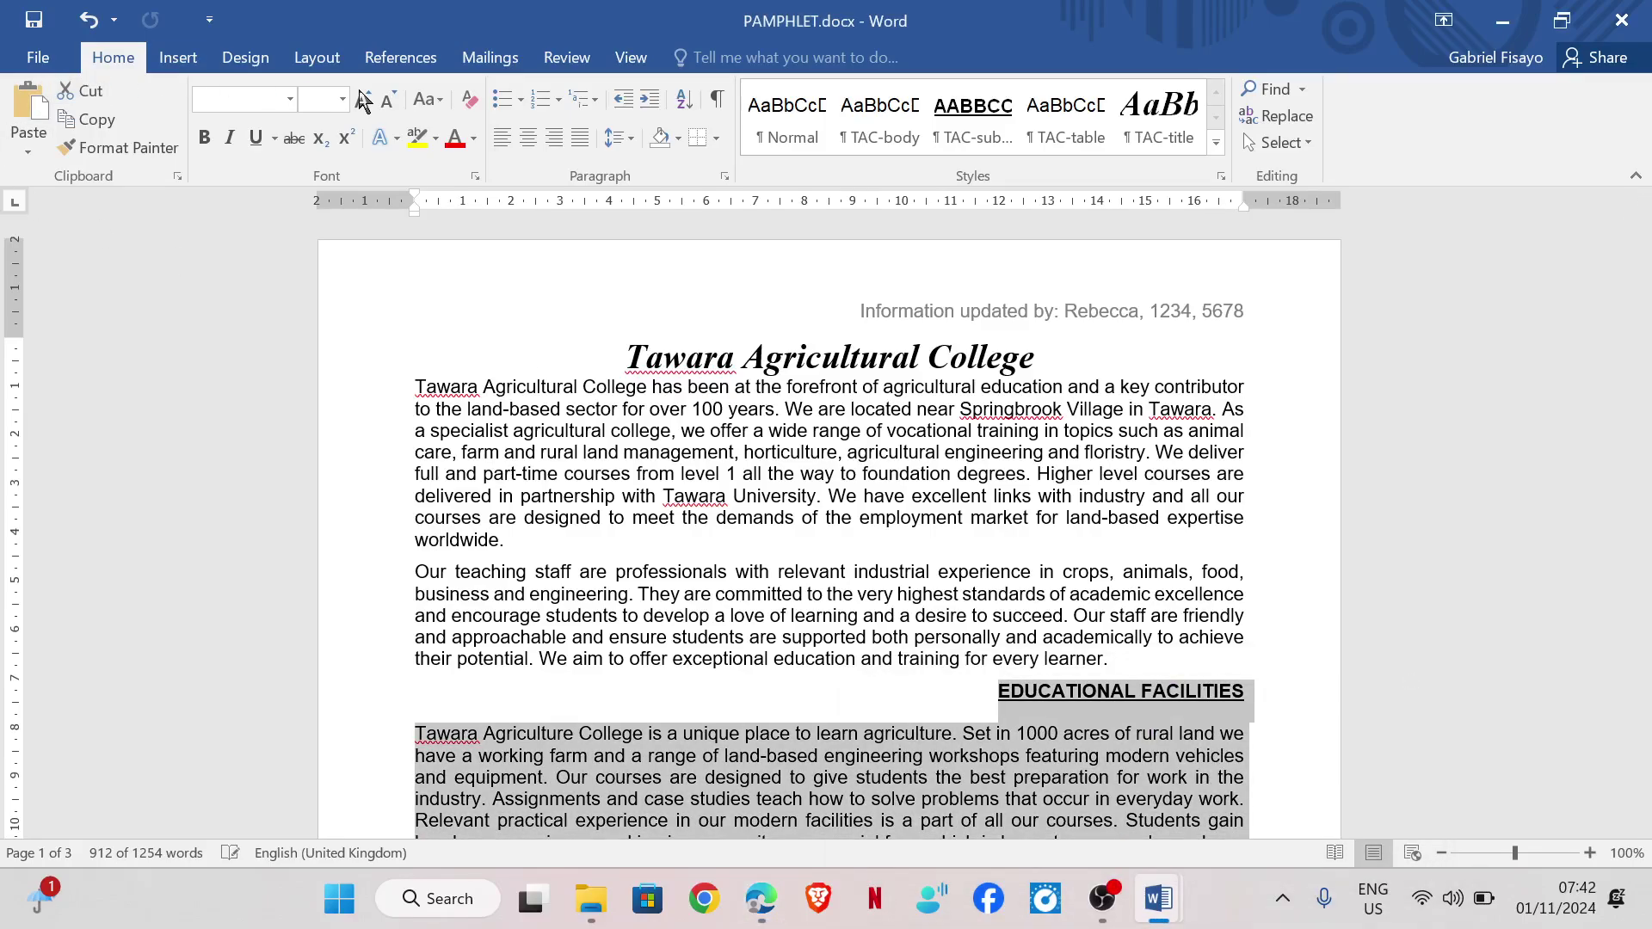
left_click(325, 59)
left_click(228, 137)
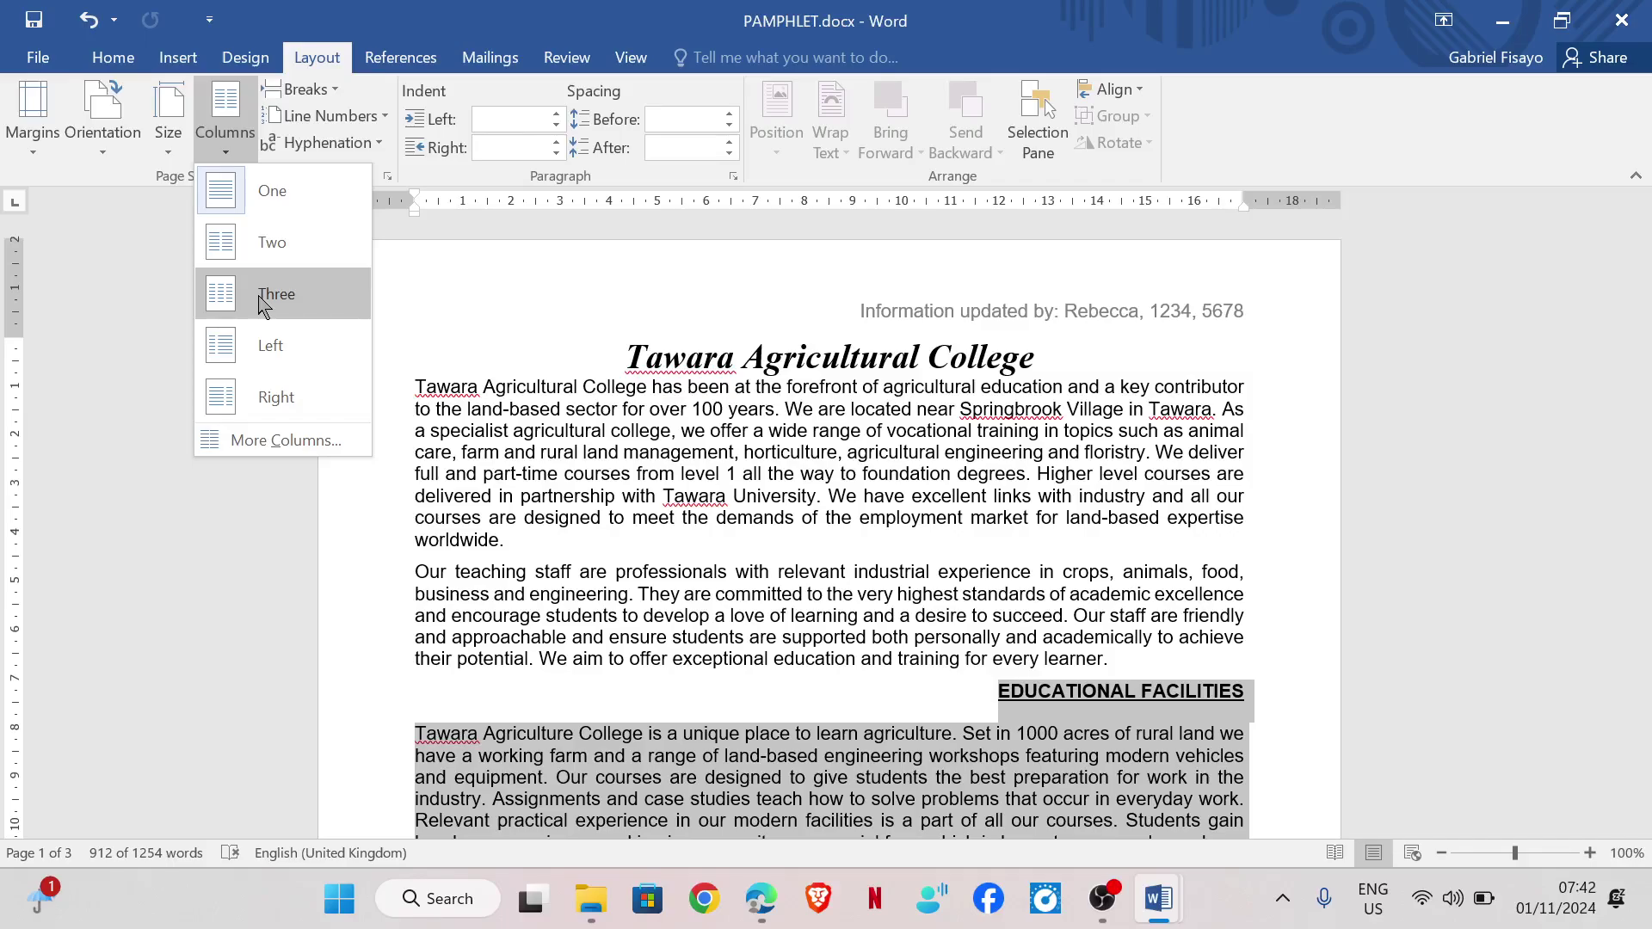
left_click(281, 440)
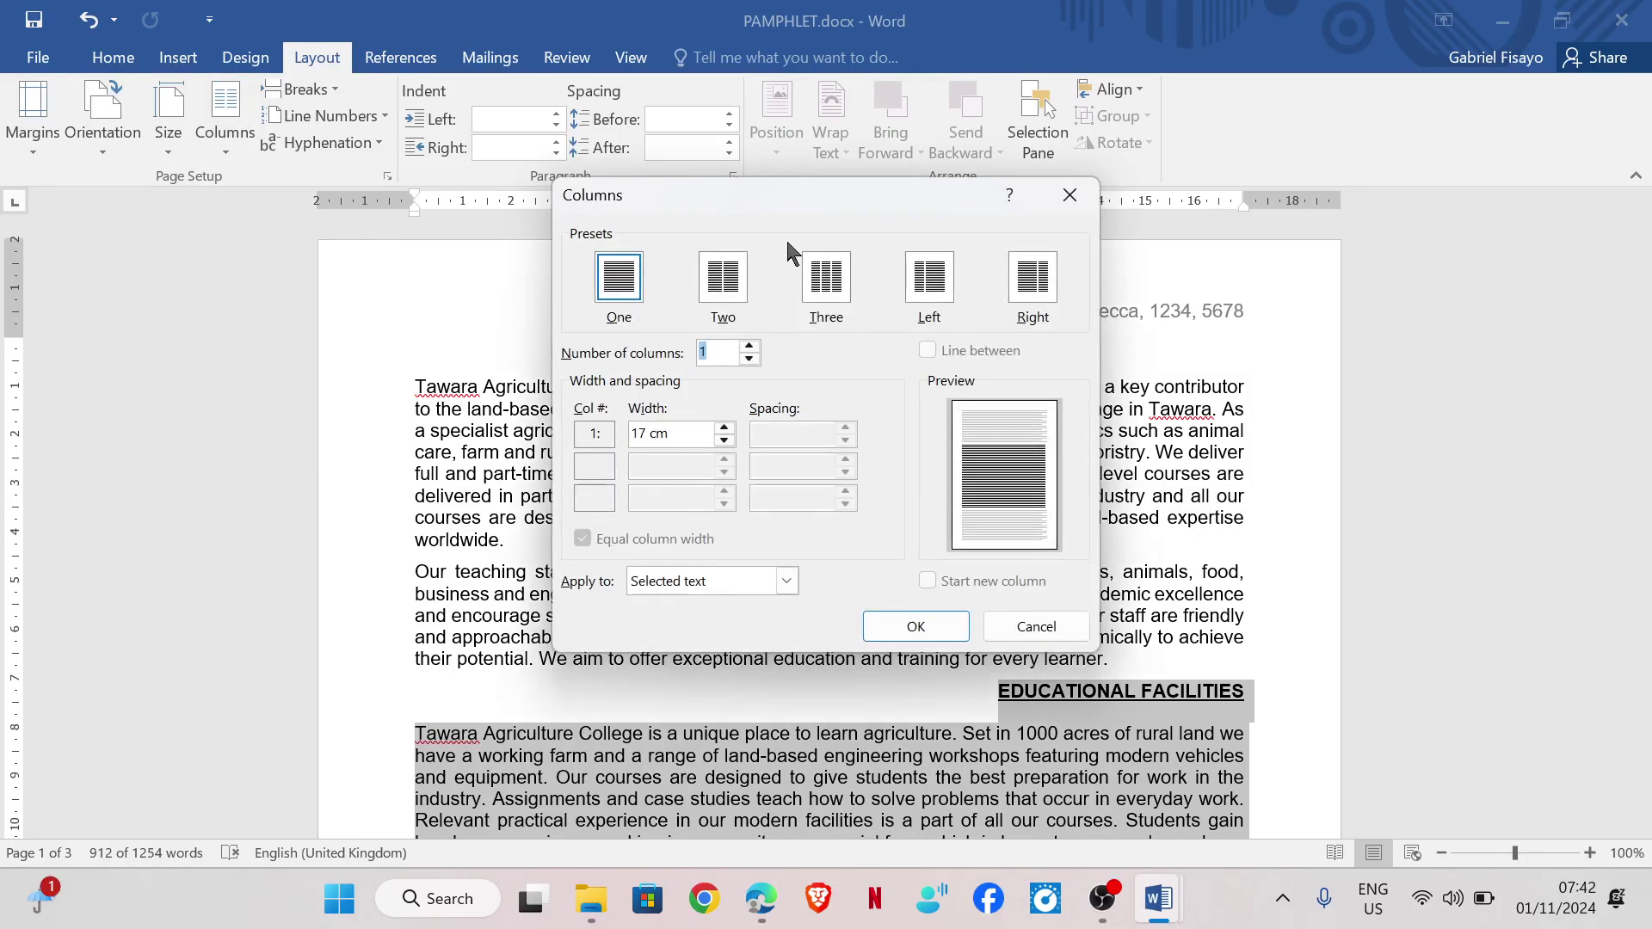
left_click(721, 285)
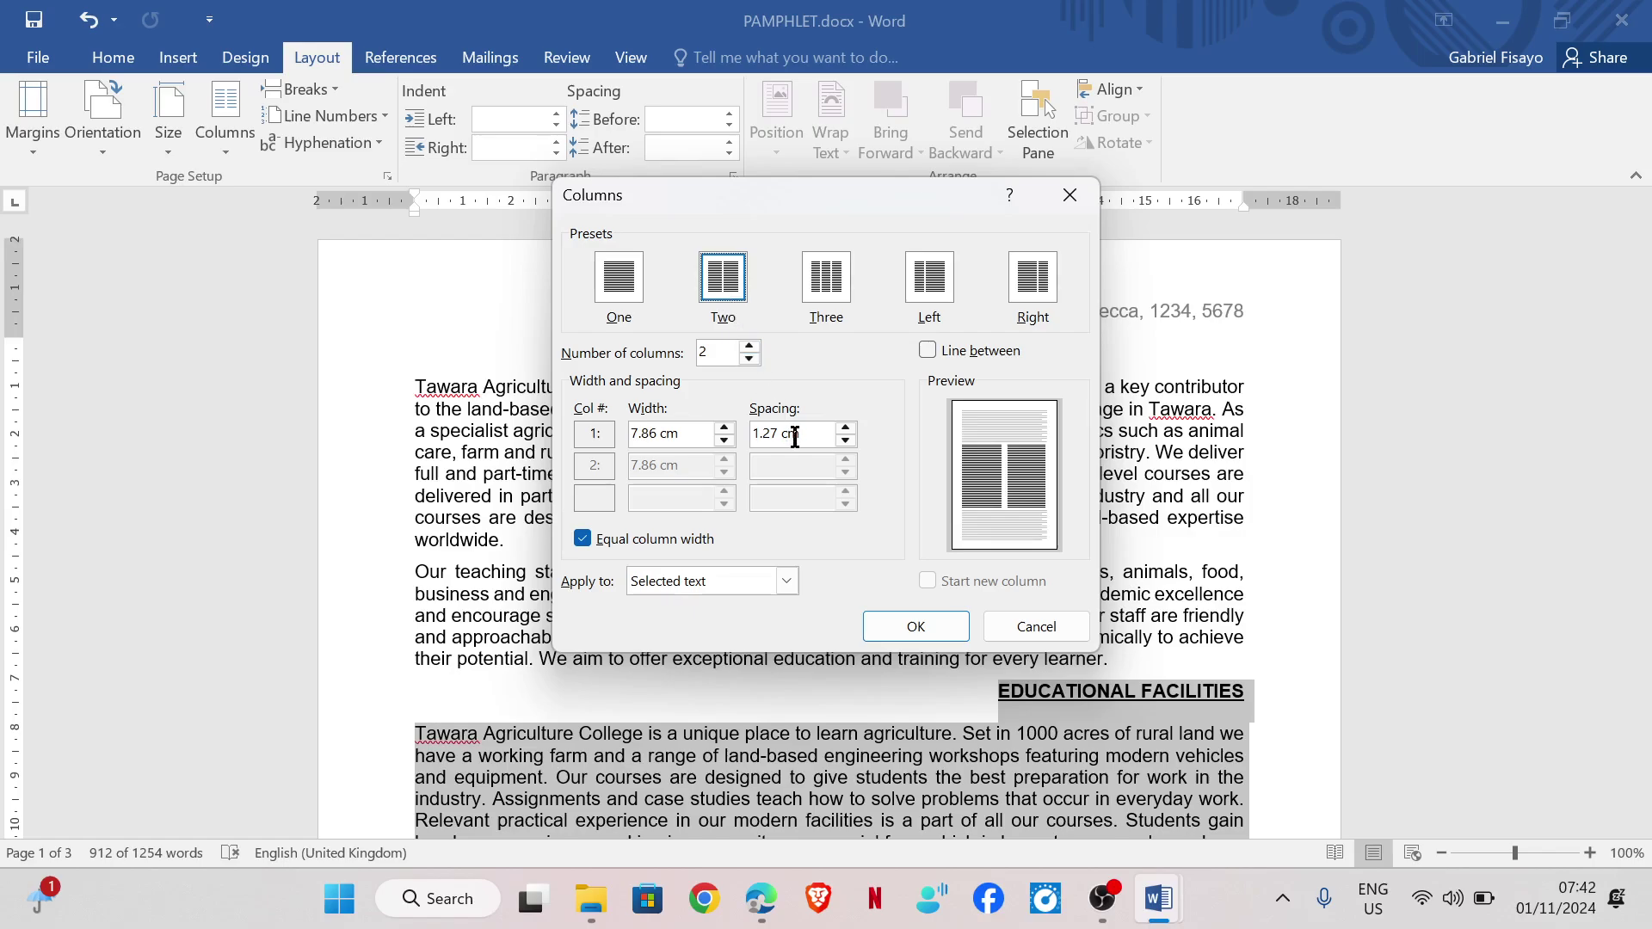
left_click(846, 441)
left_click(846, 441)
left_click(846, 441)
left_click(916, 627)
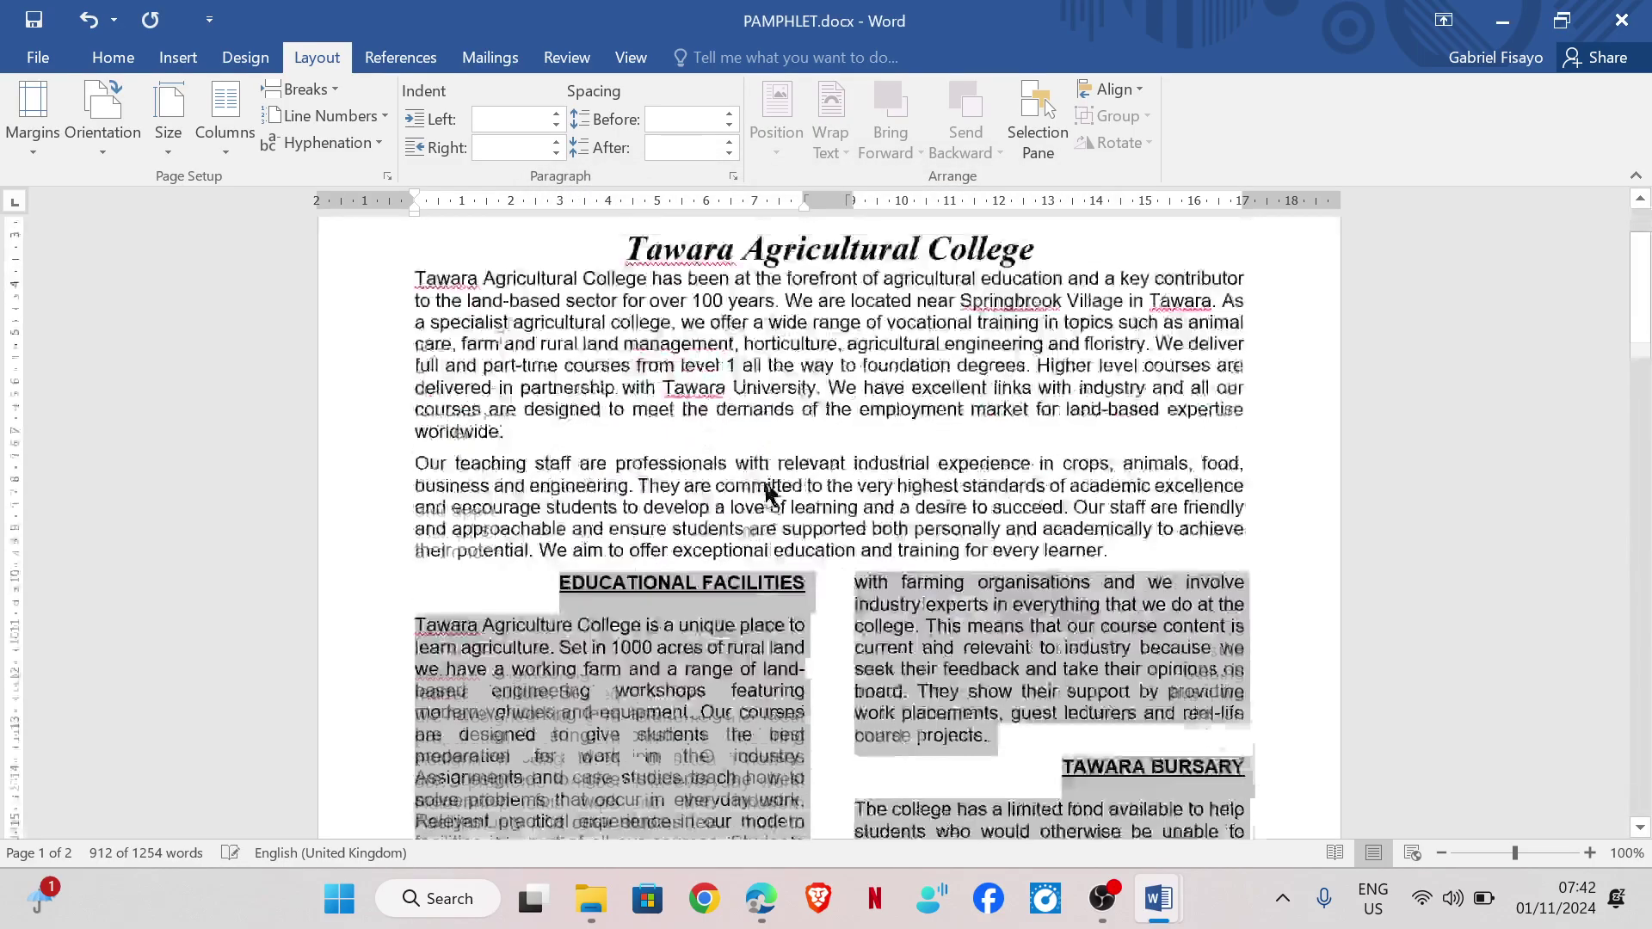
scroll(628, 535, "down", 3)
left_click(625, 530)
mouse_move(754, 895)
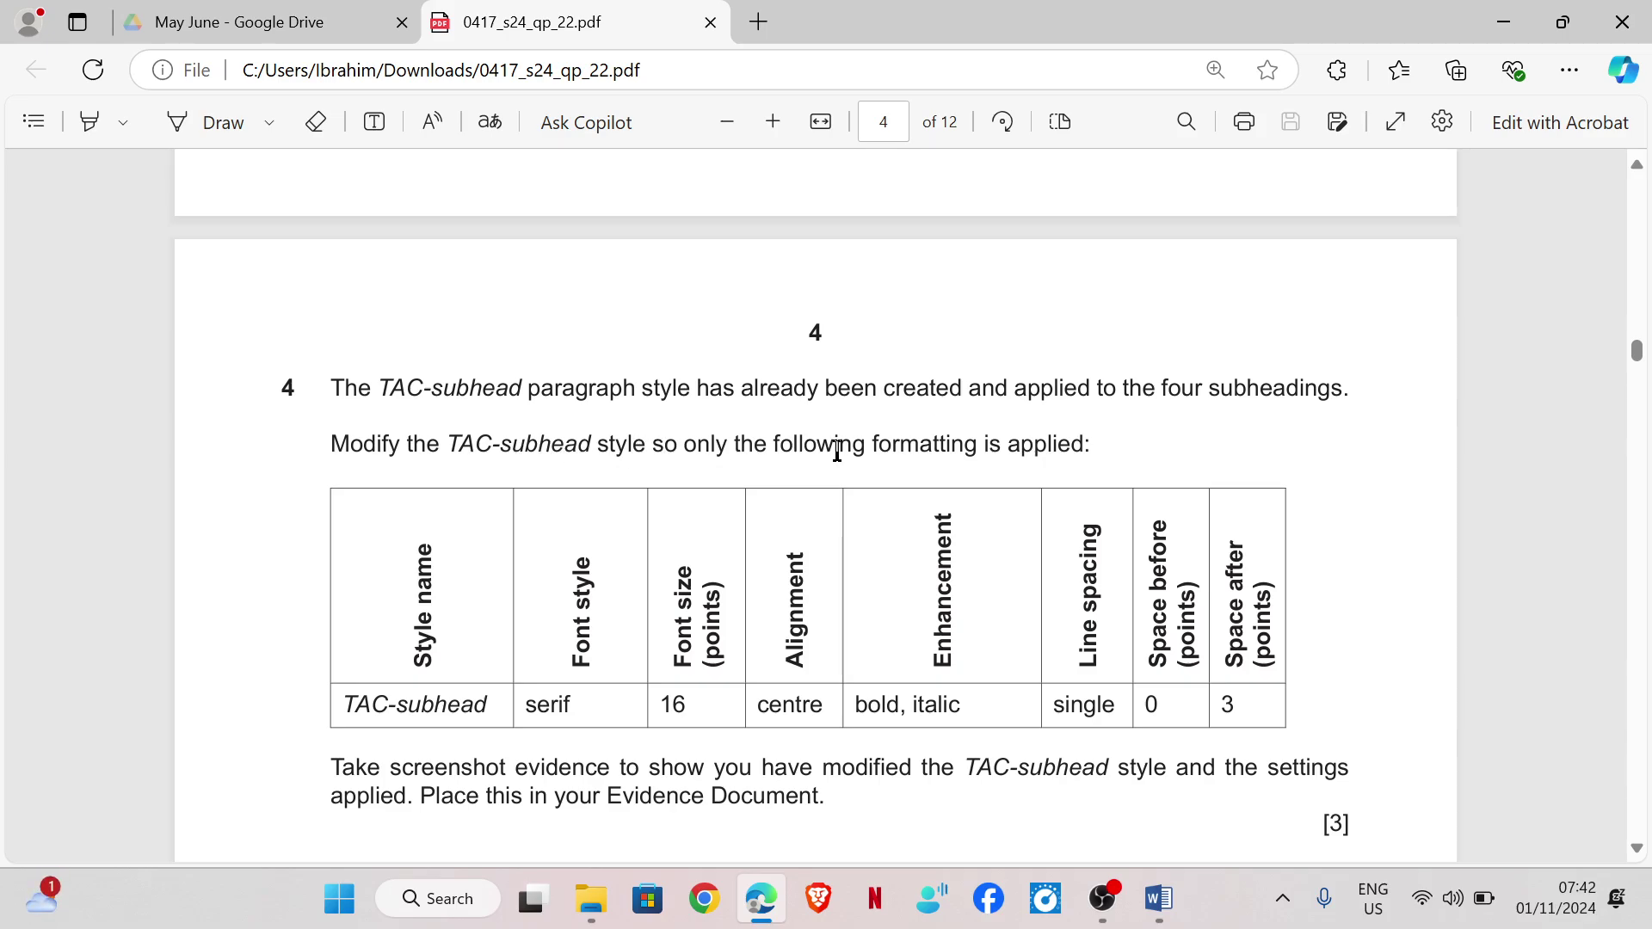
scroll(999, 450, "down", 1)
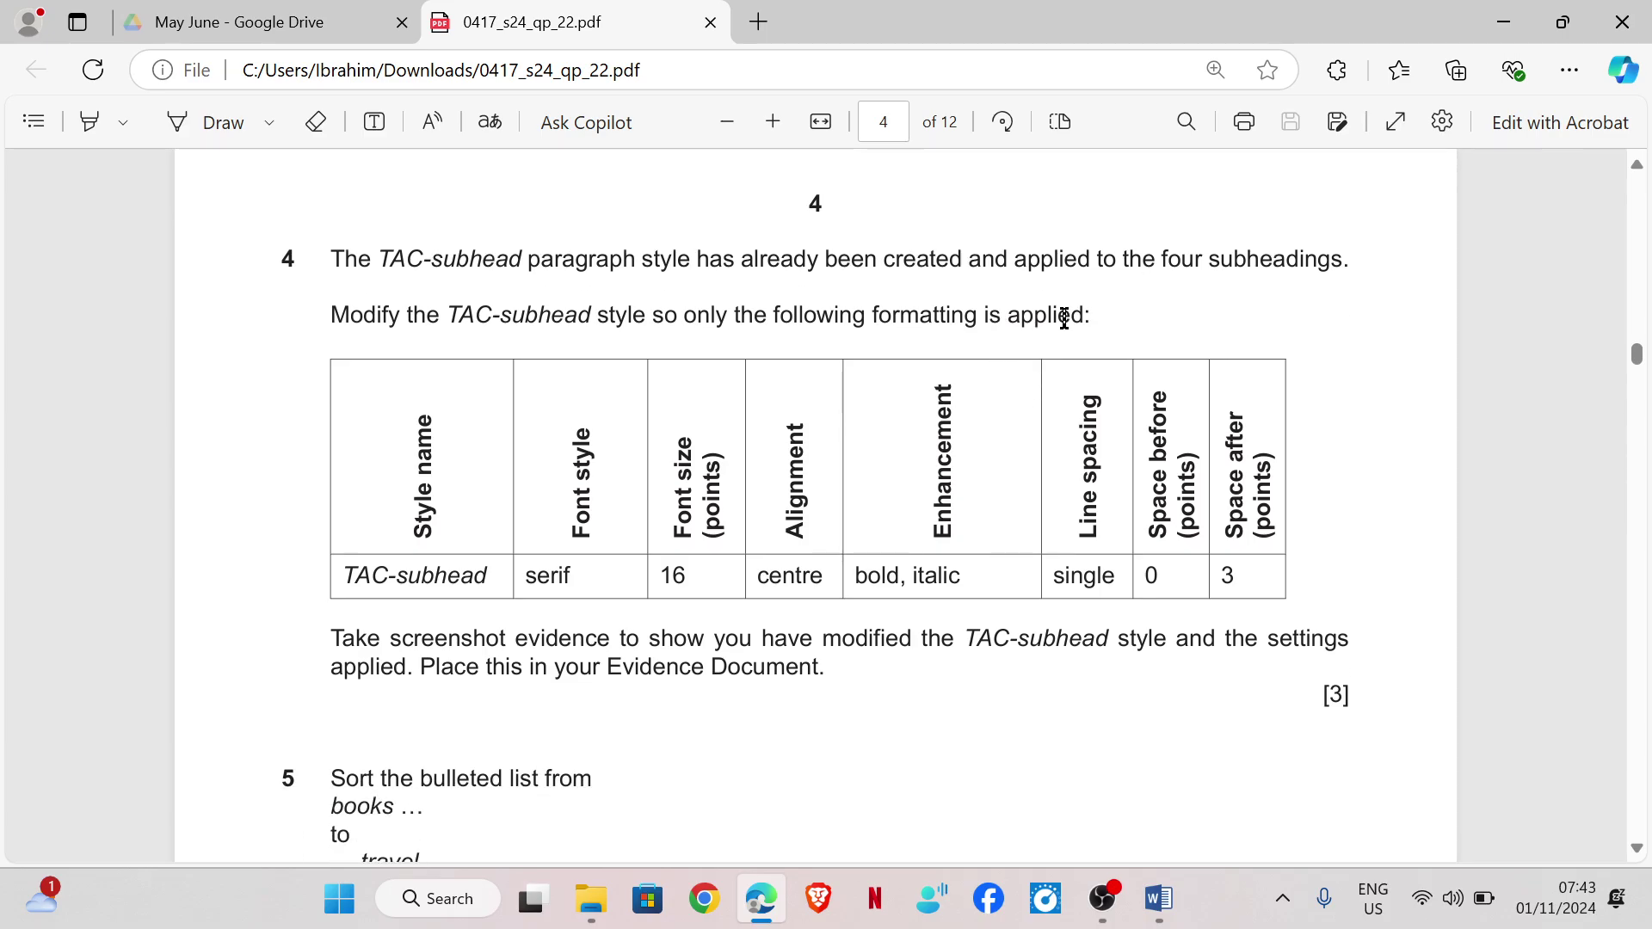
mouse_move(1159, 899)
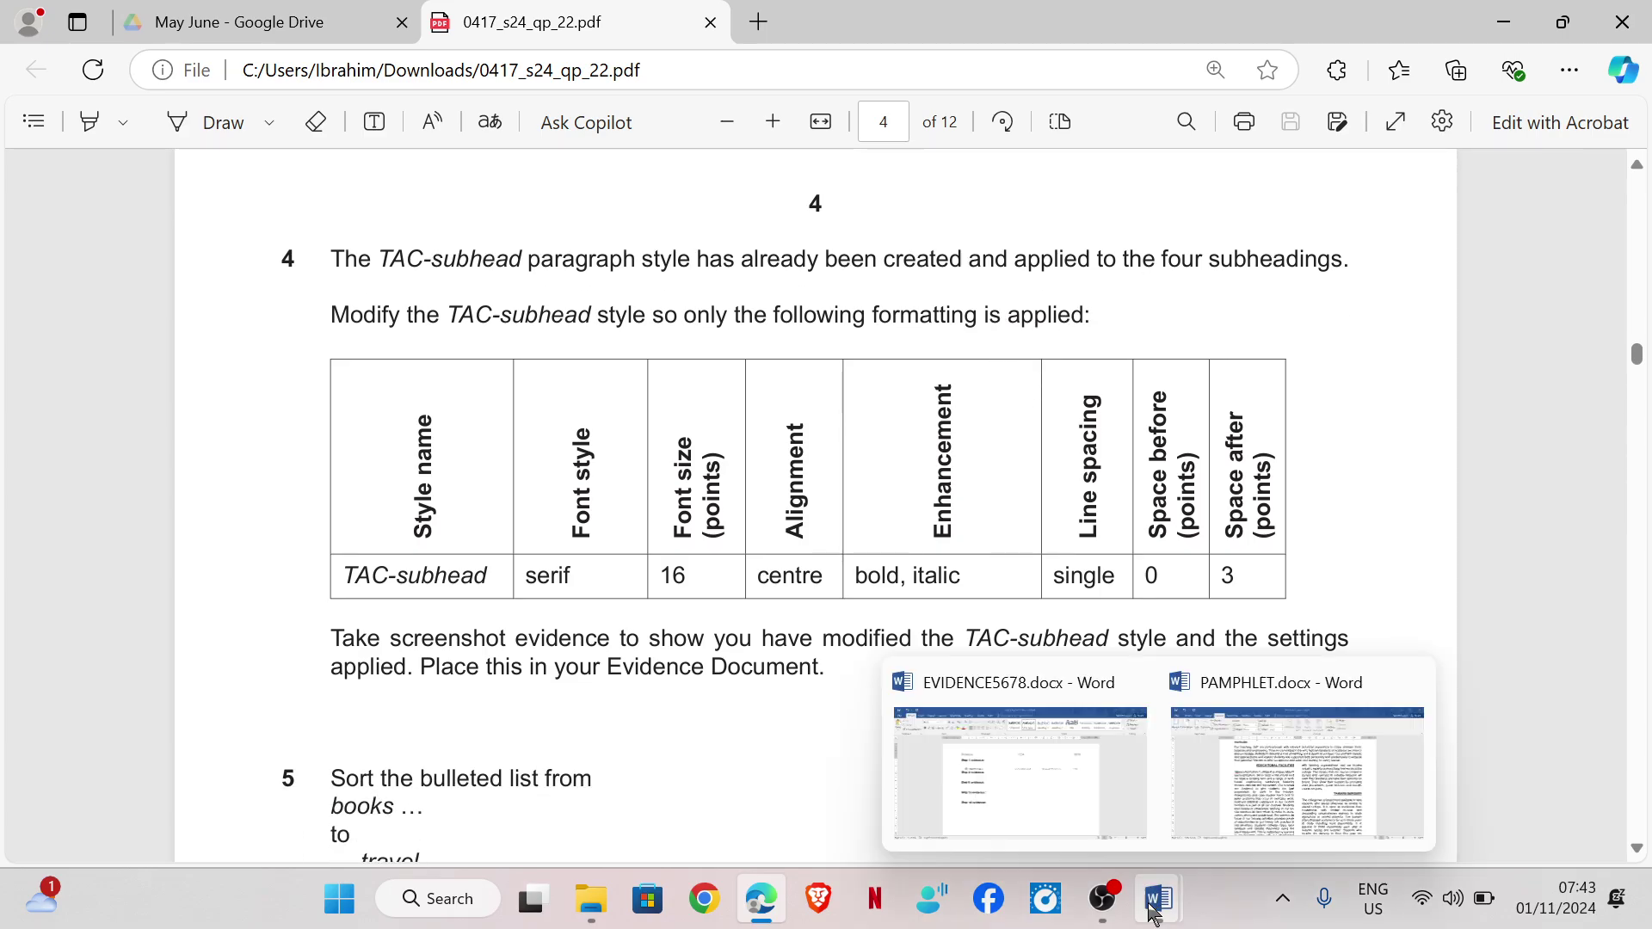
left_click(1246, 770)
scroll(987, 585, "down", 14)
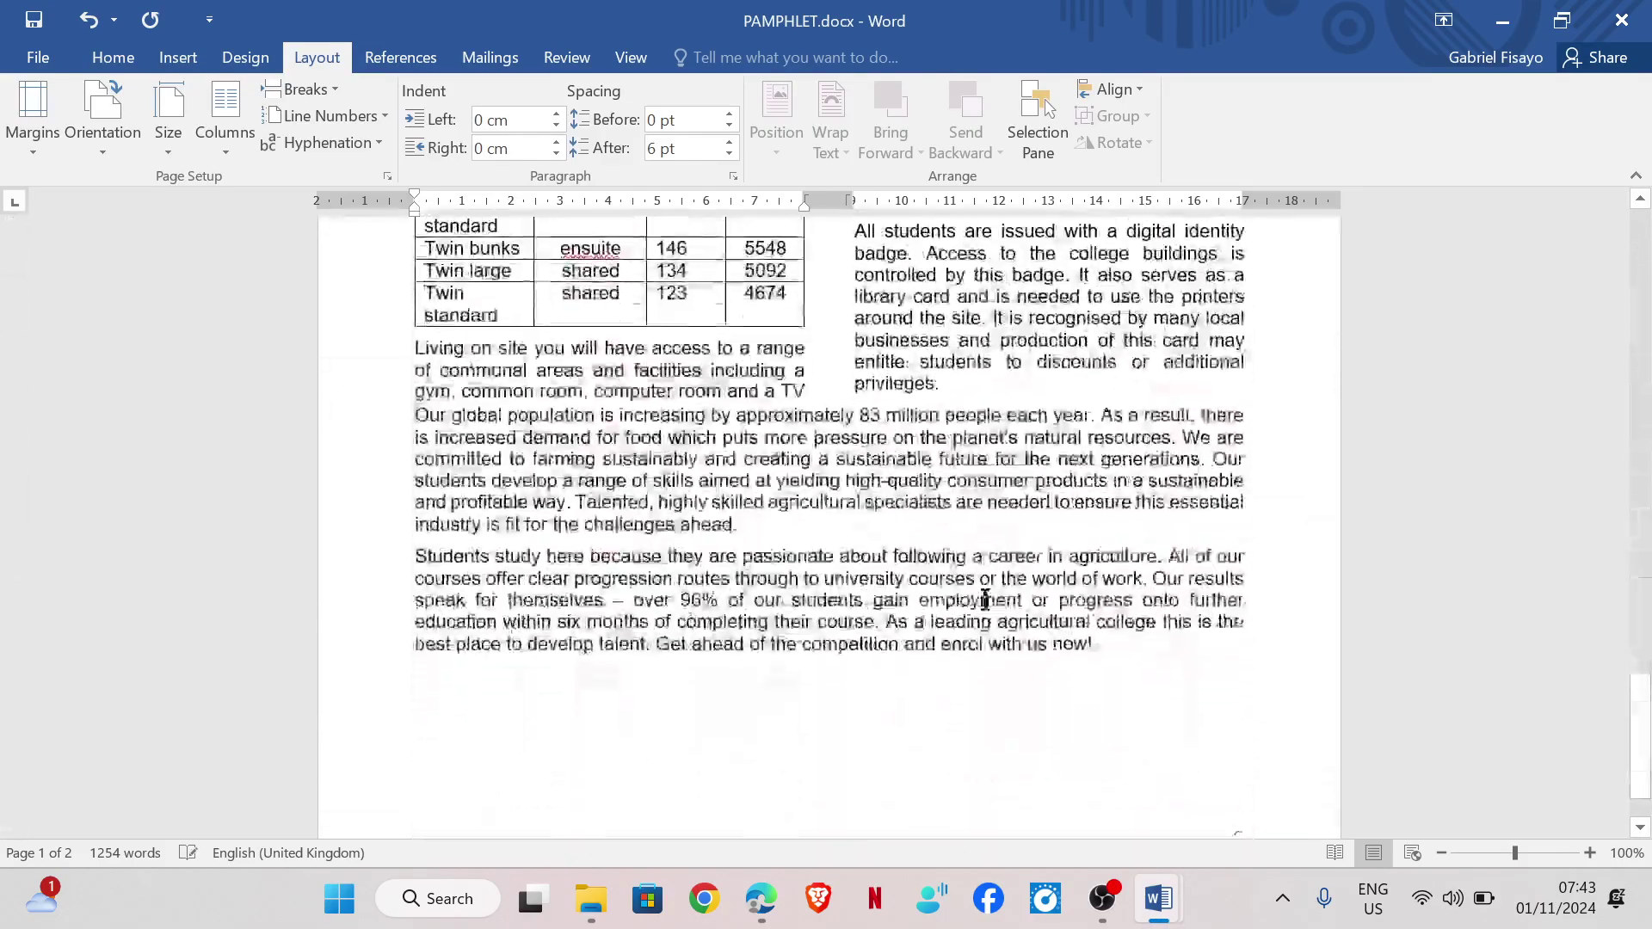
Open Modify Style for the TAC-subhead style from the Styles pane
left_click(672, 762)
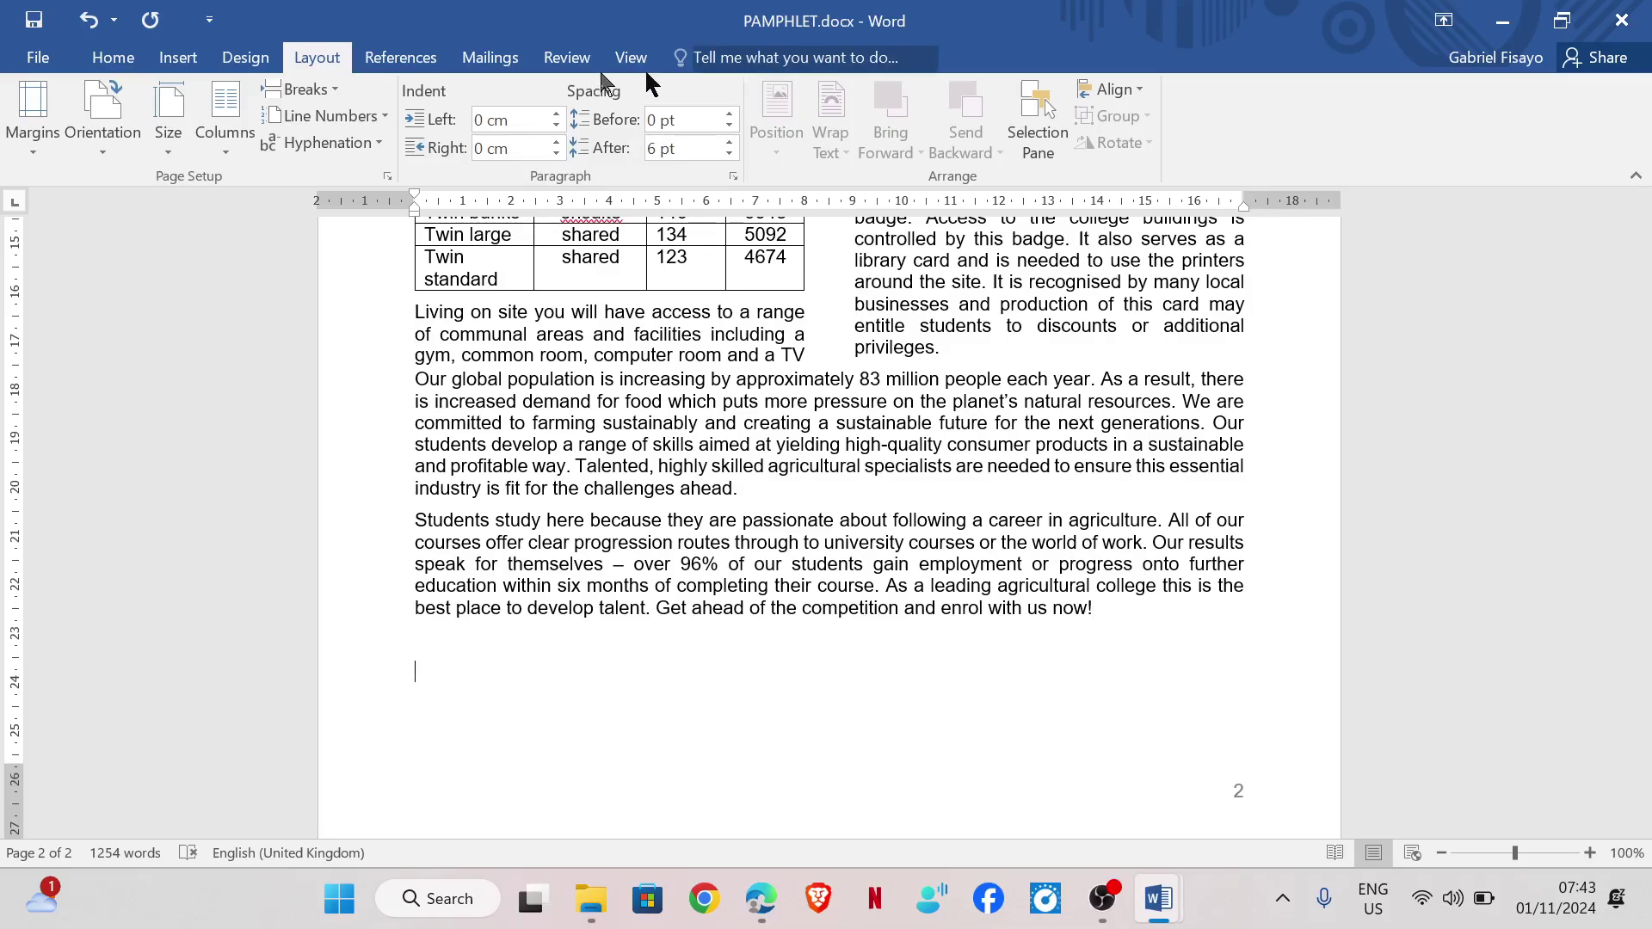
left_click(108, 58)
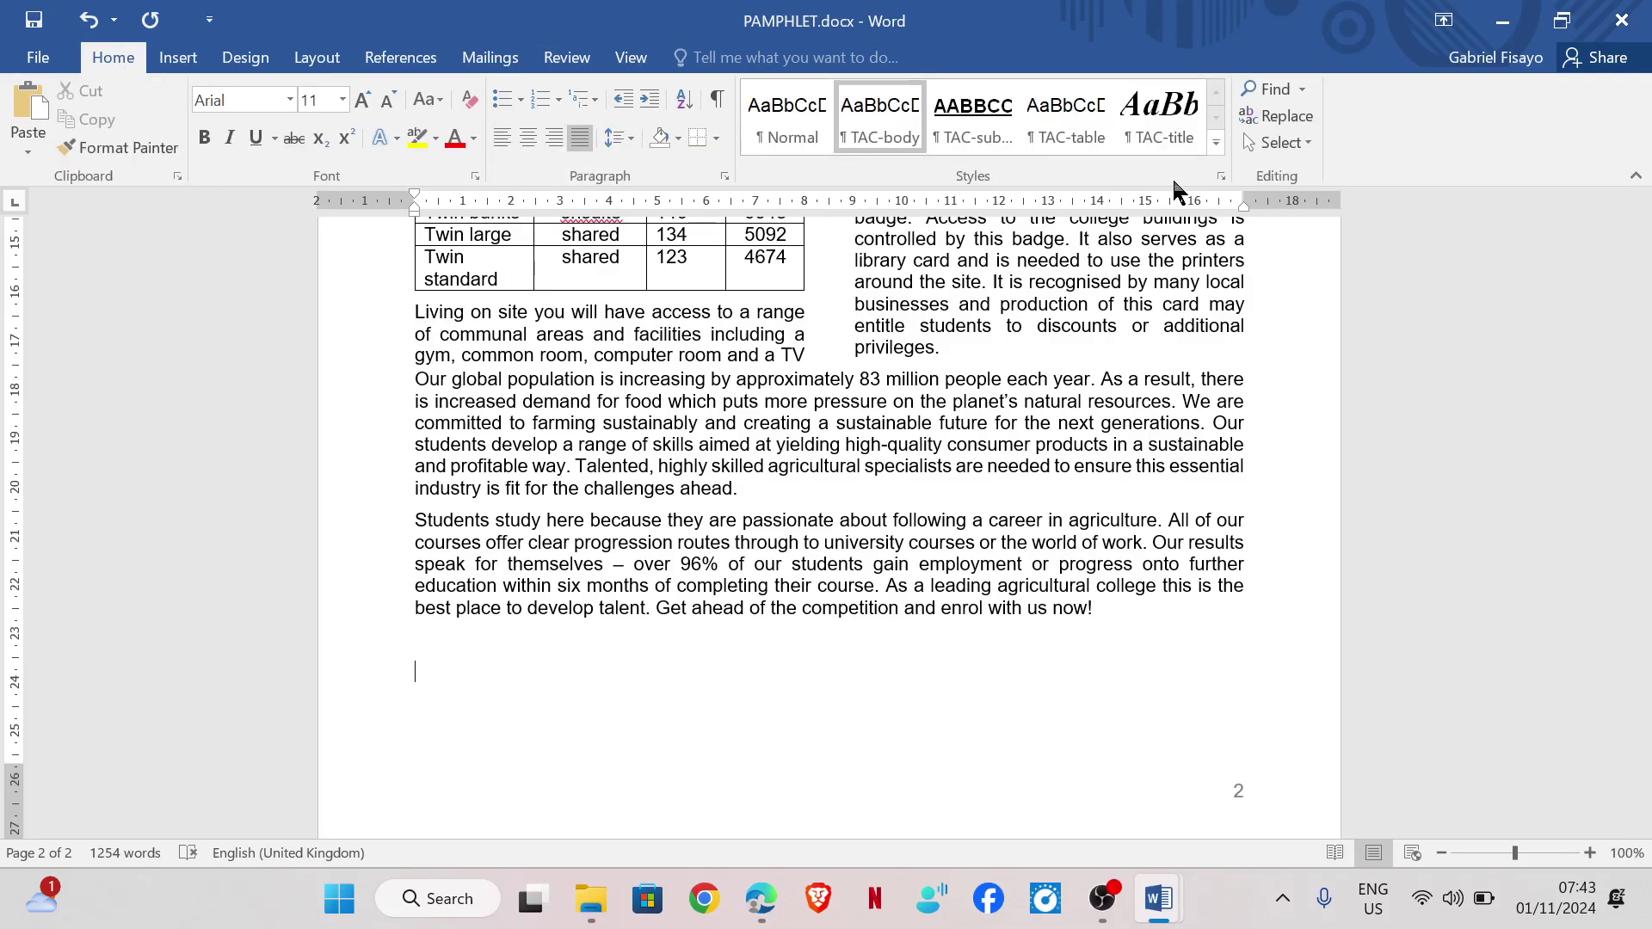
left_click(1222, 178)
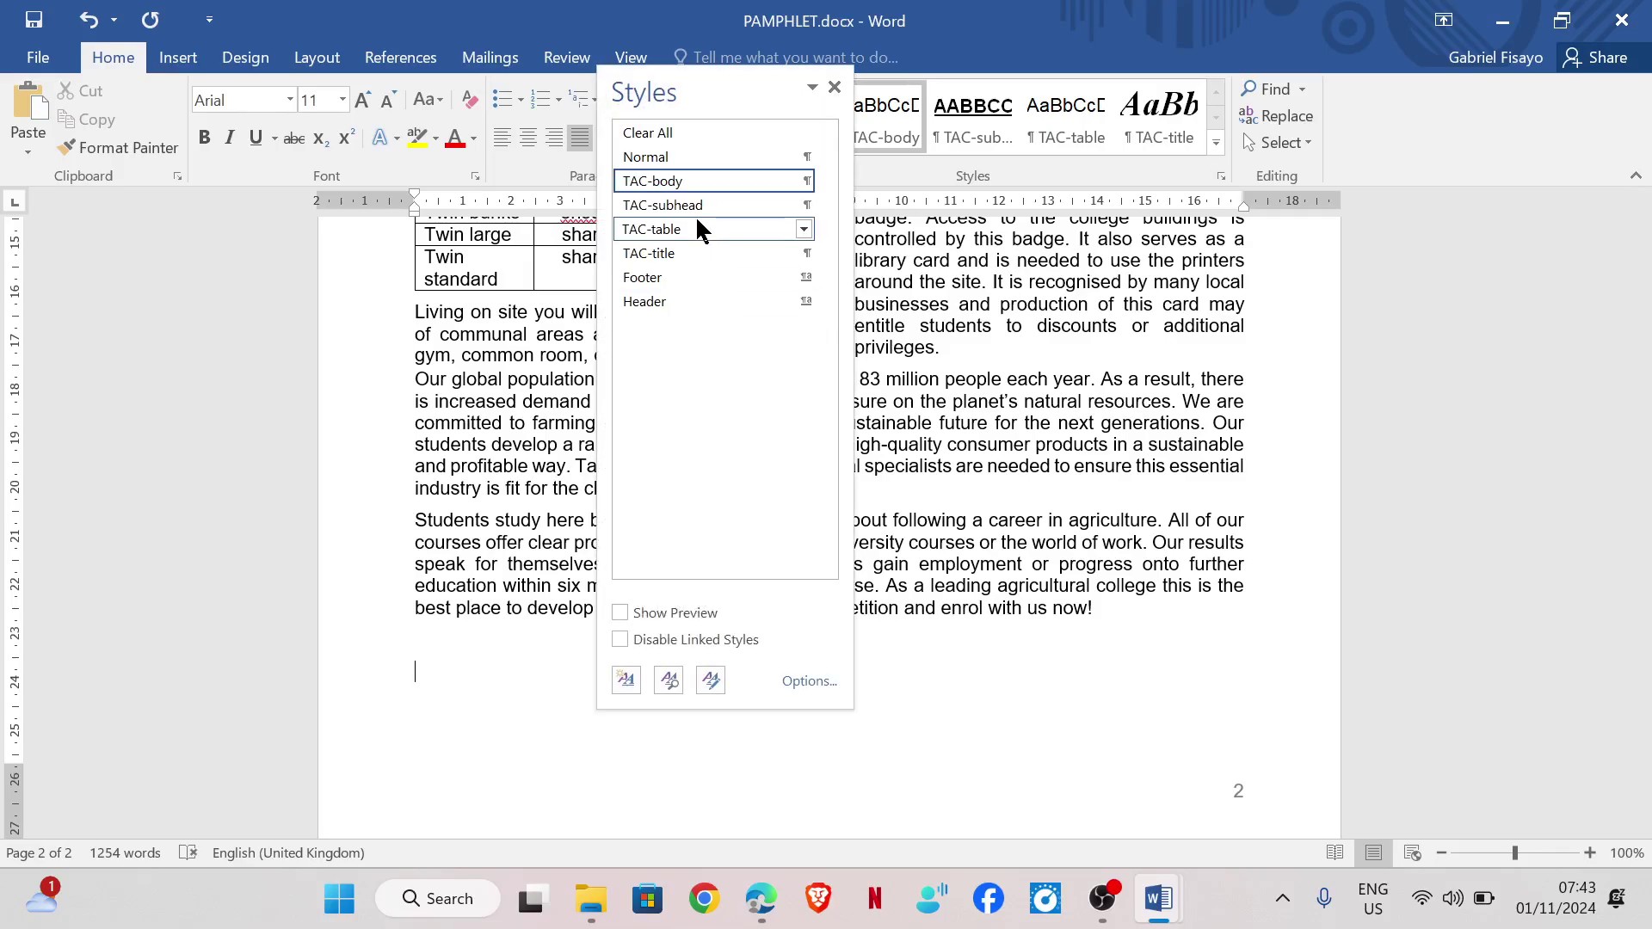
right_click(694, 212)
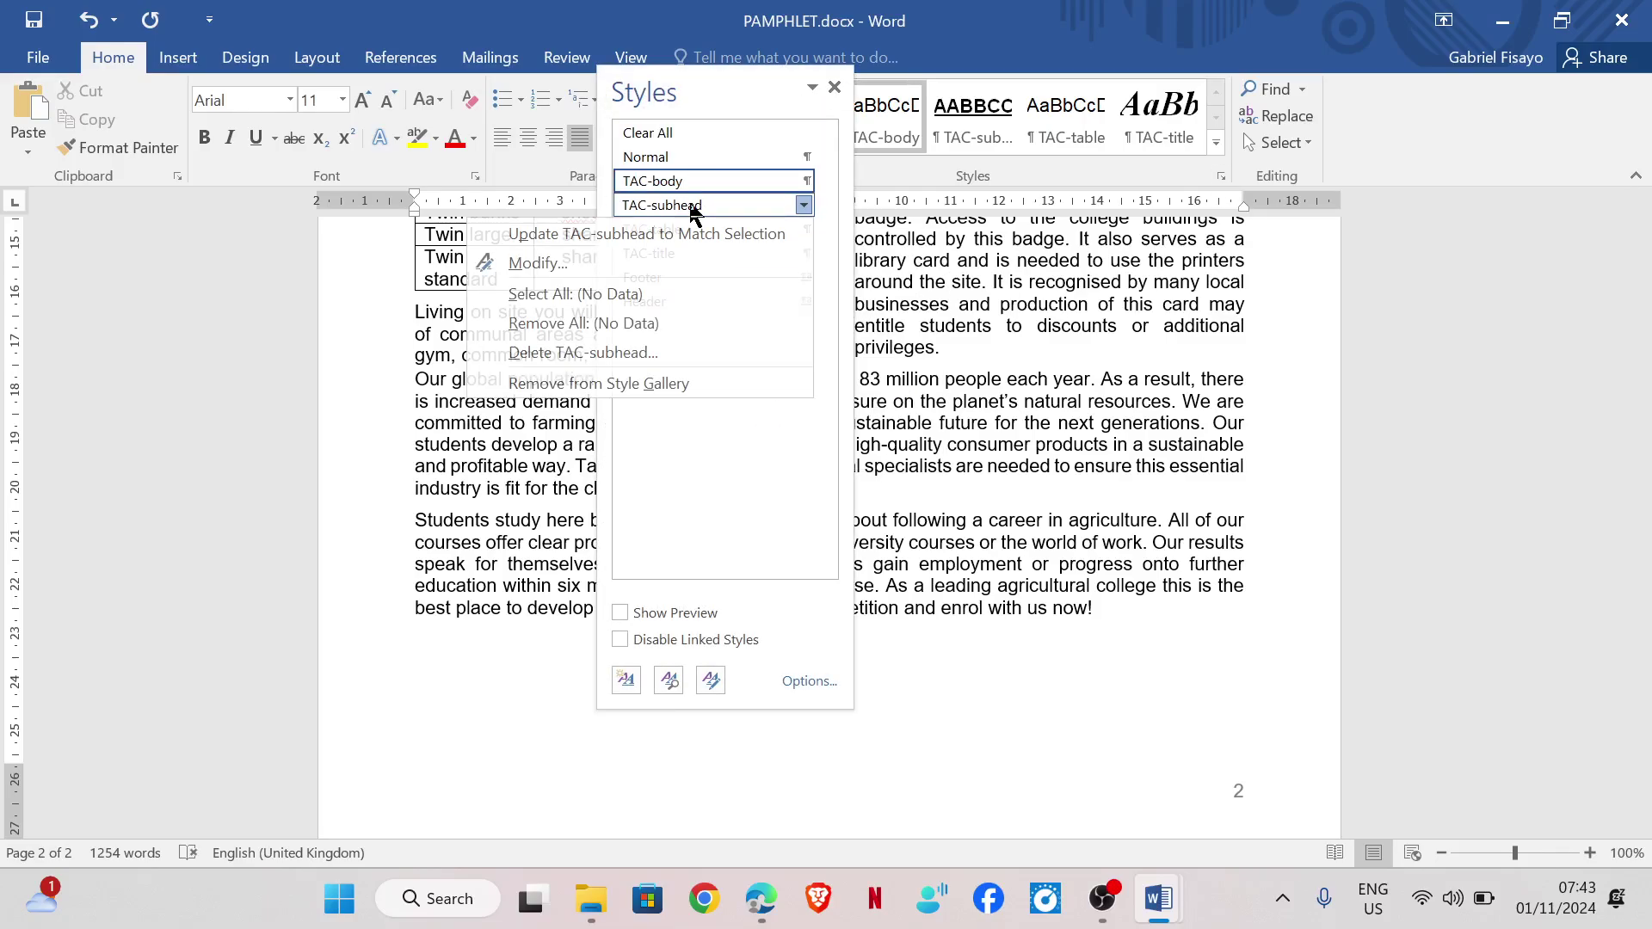
left_click(583, 258)
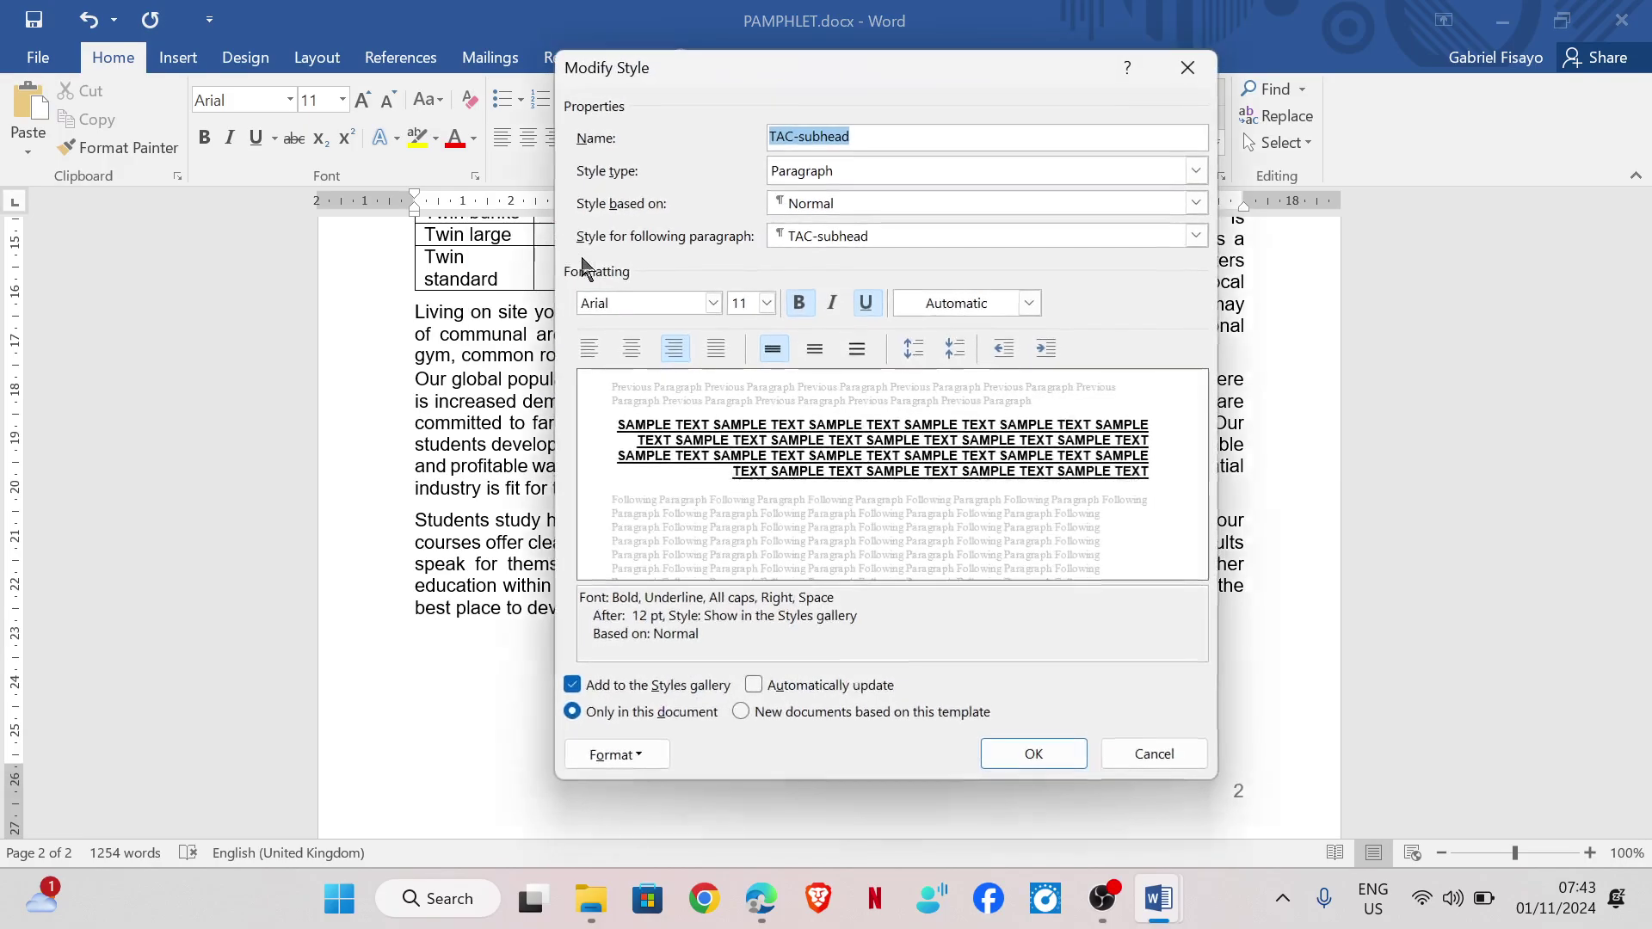
Set the TAC-subhead style font to Times New Roman, 16 pt
mouse_move(755, 908)
mouse_move(763, 793)
left_click(713, 304)
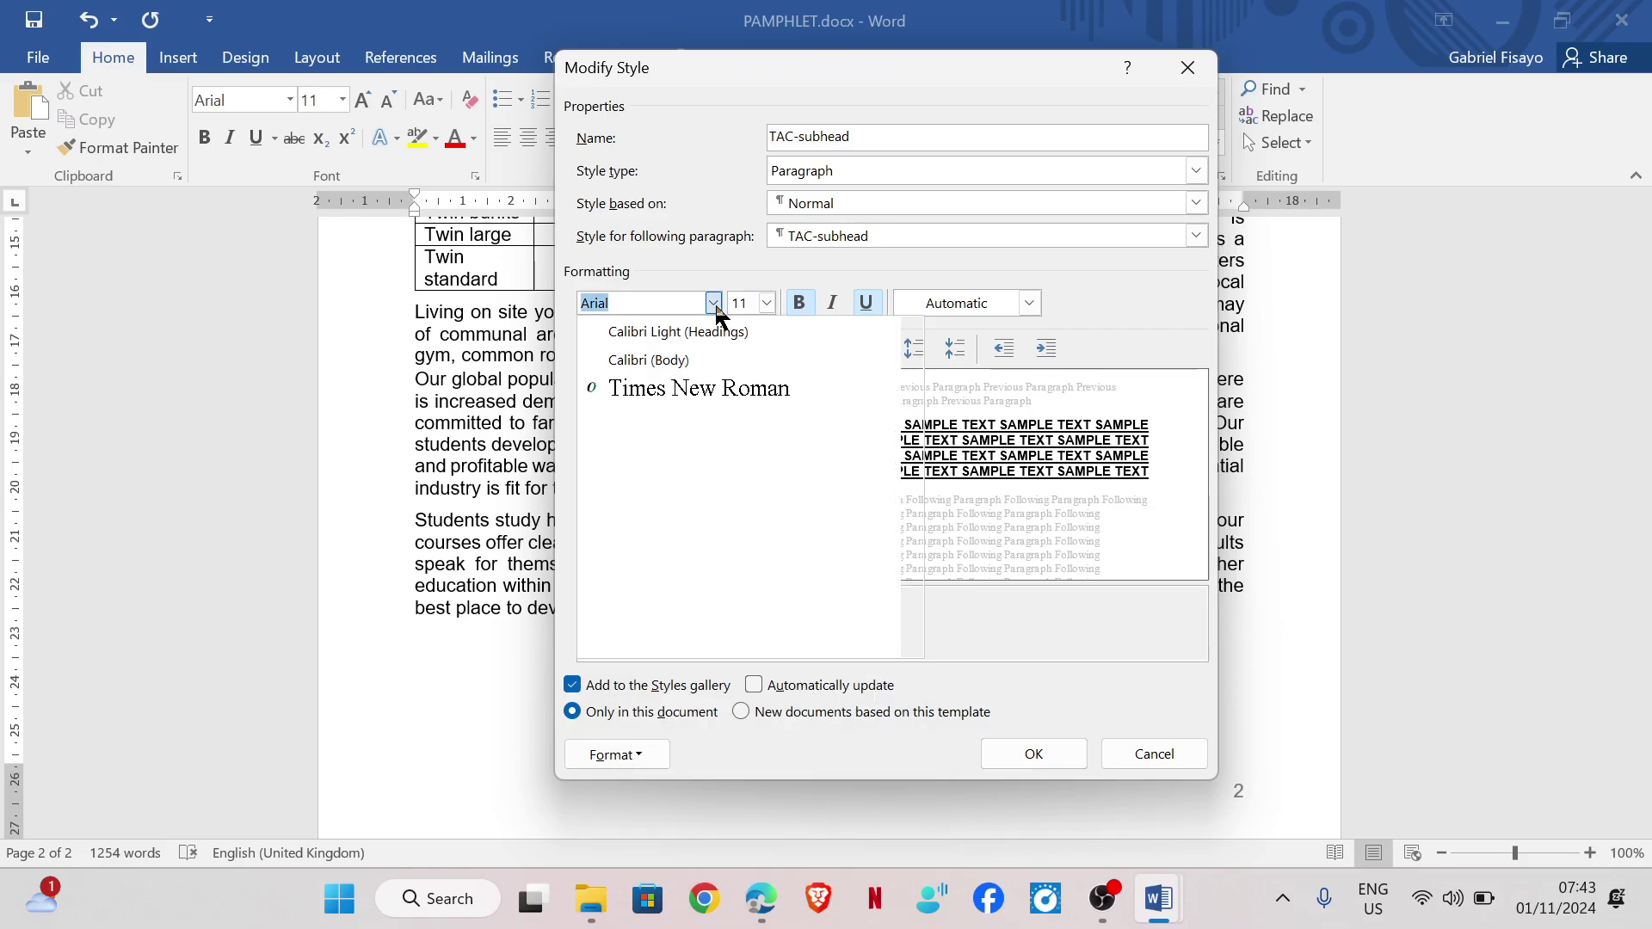
left_click(694, 391)
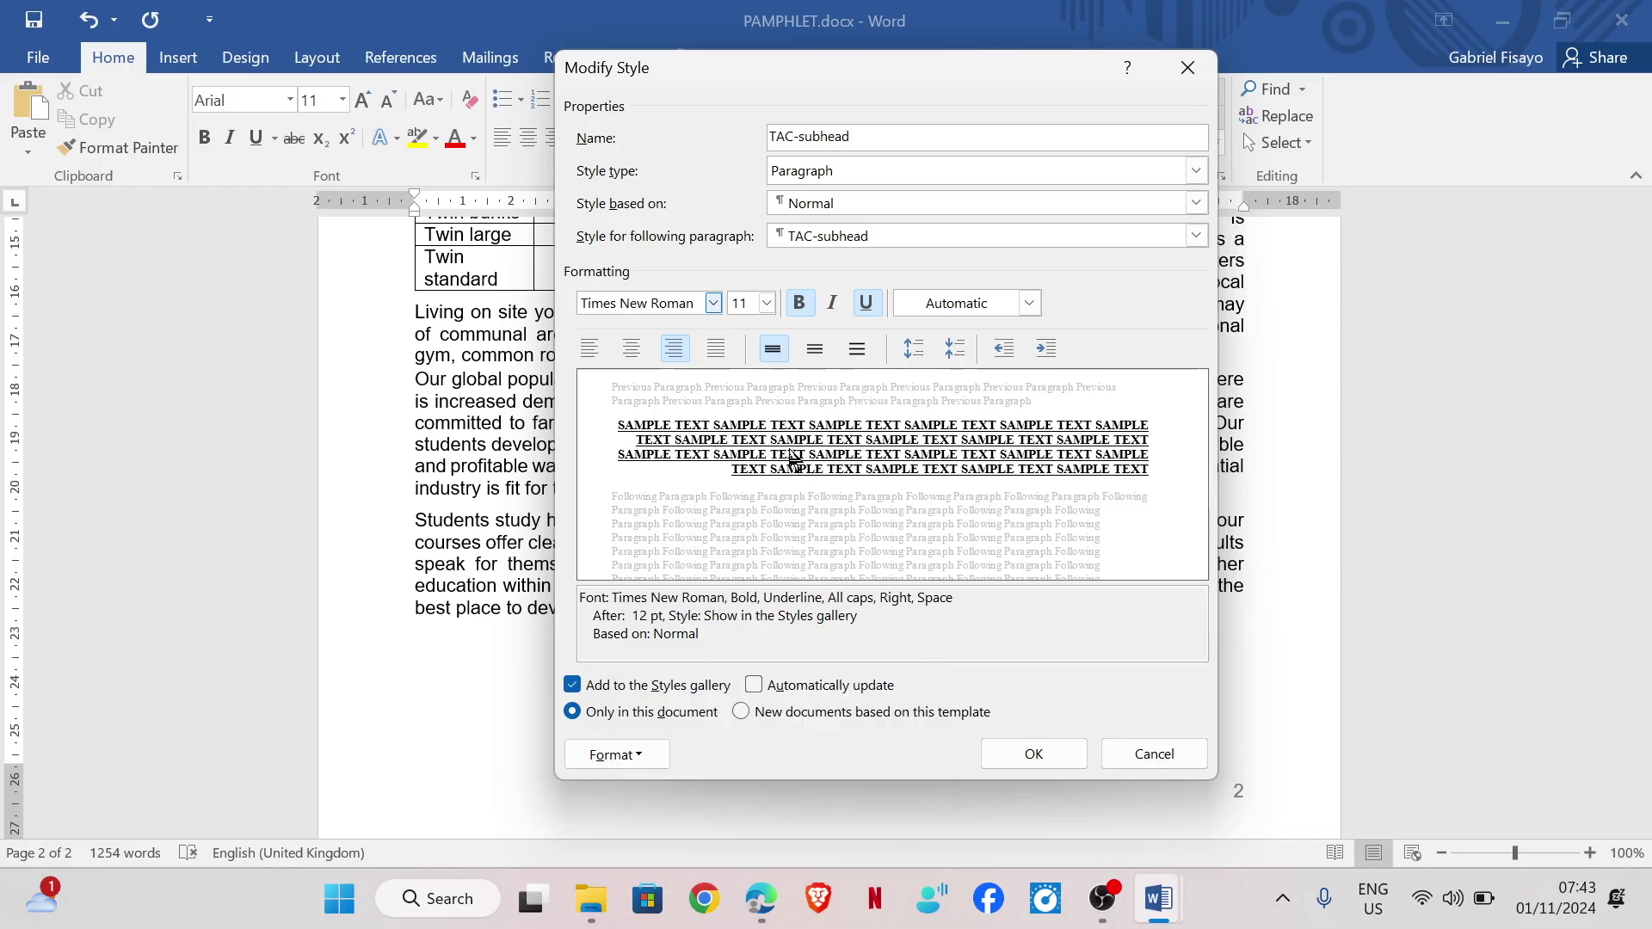
double_click(744, 303)
type("1")
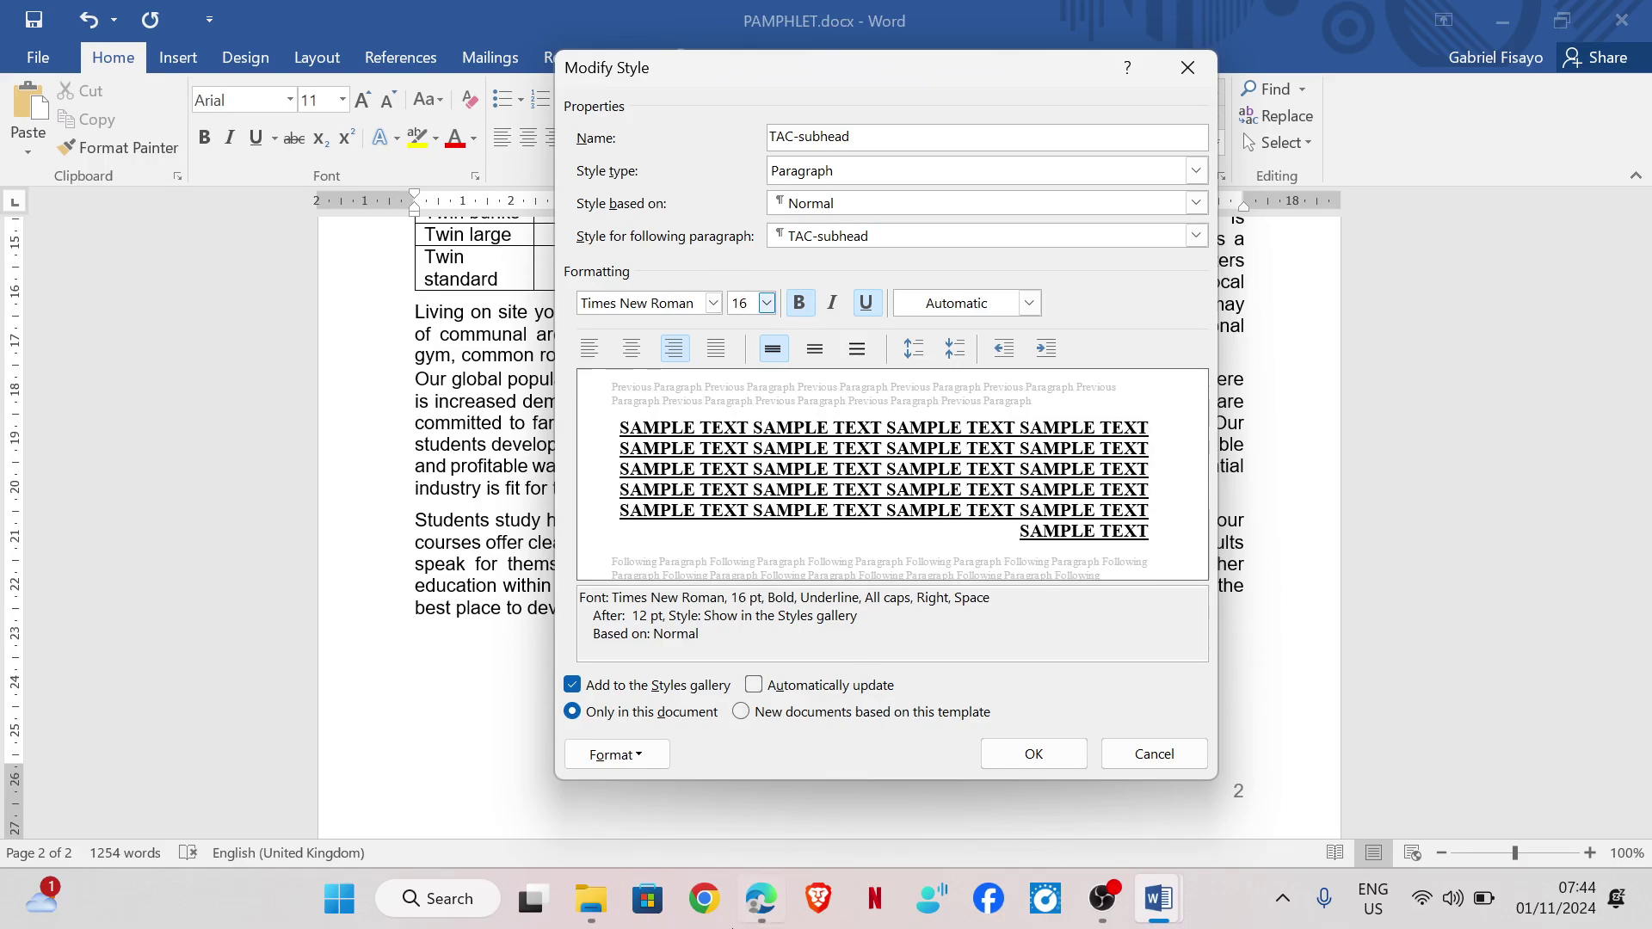
Make the TAC-subhead style centred and italic, with underline turned off
left_click(758, 807)
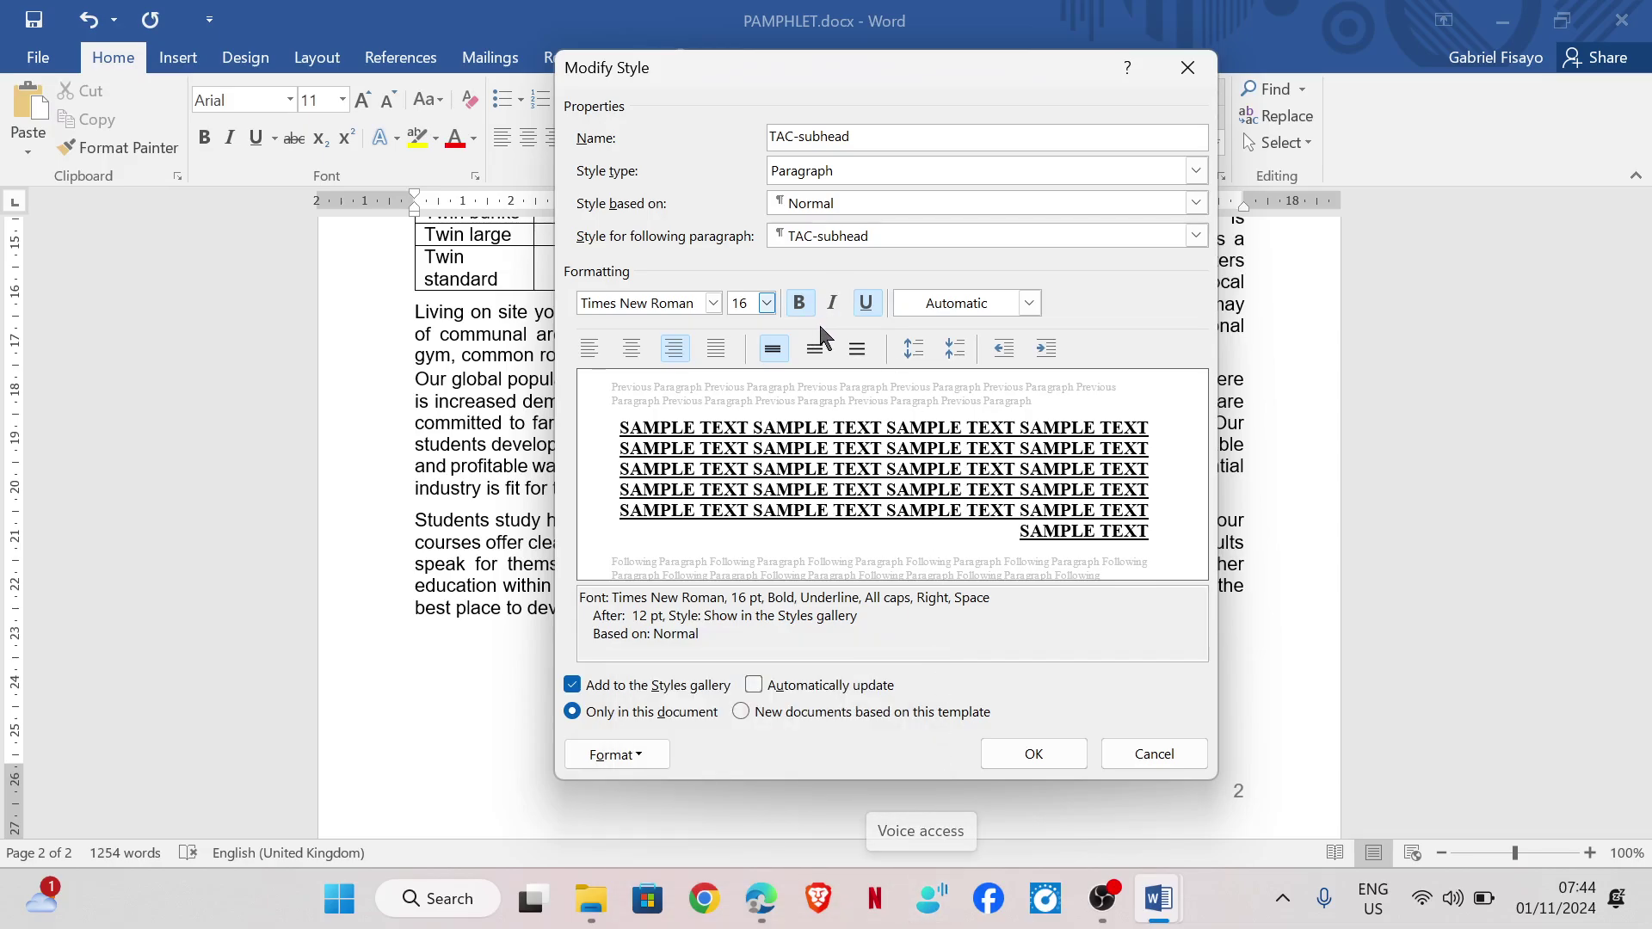
left_click(631, 347)
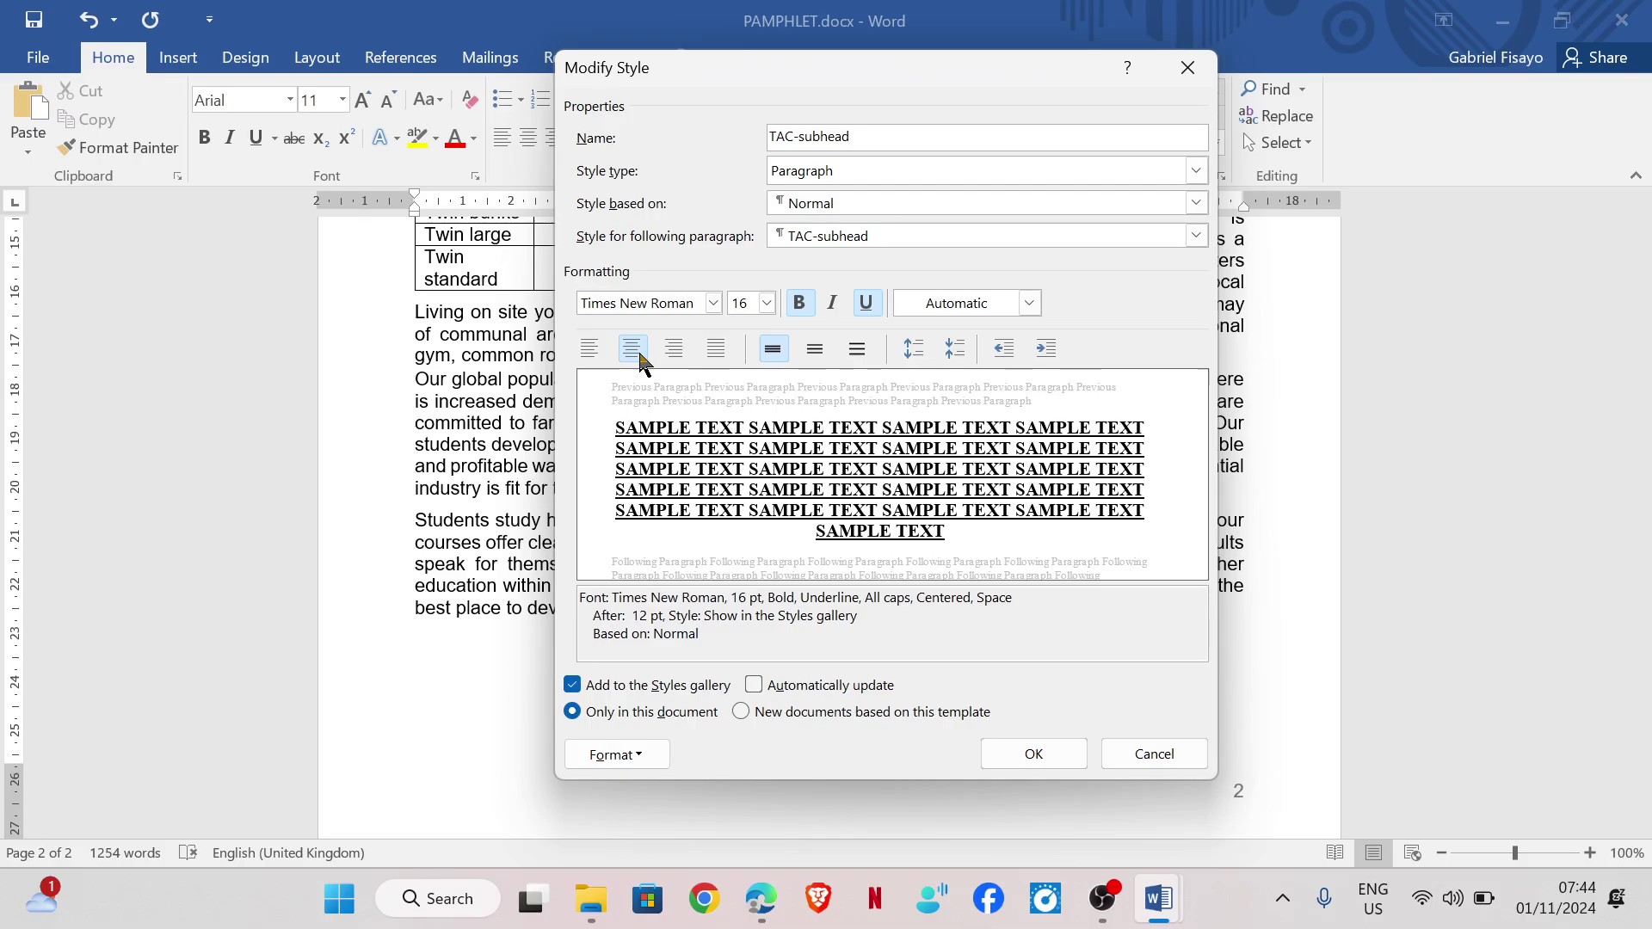
left_click(832, 306)
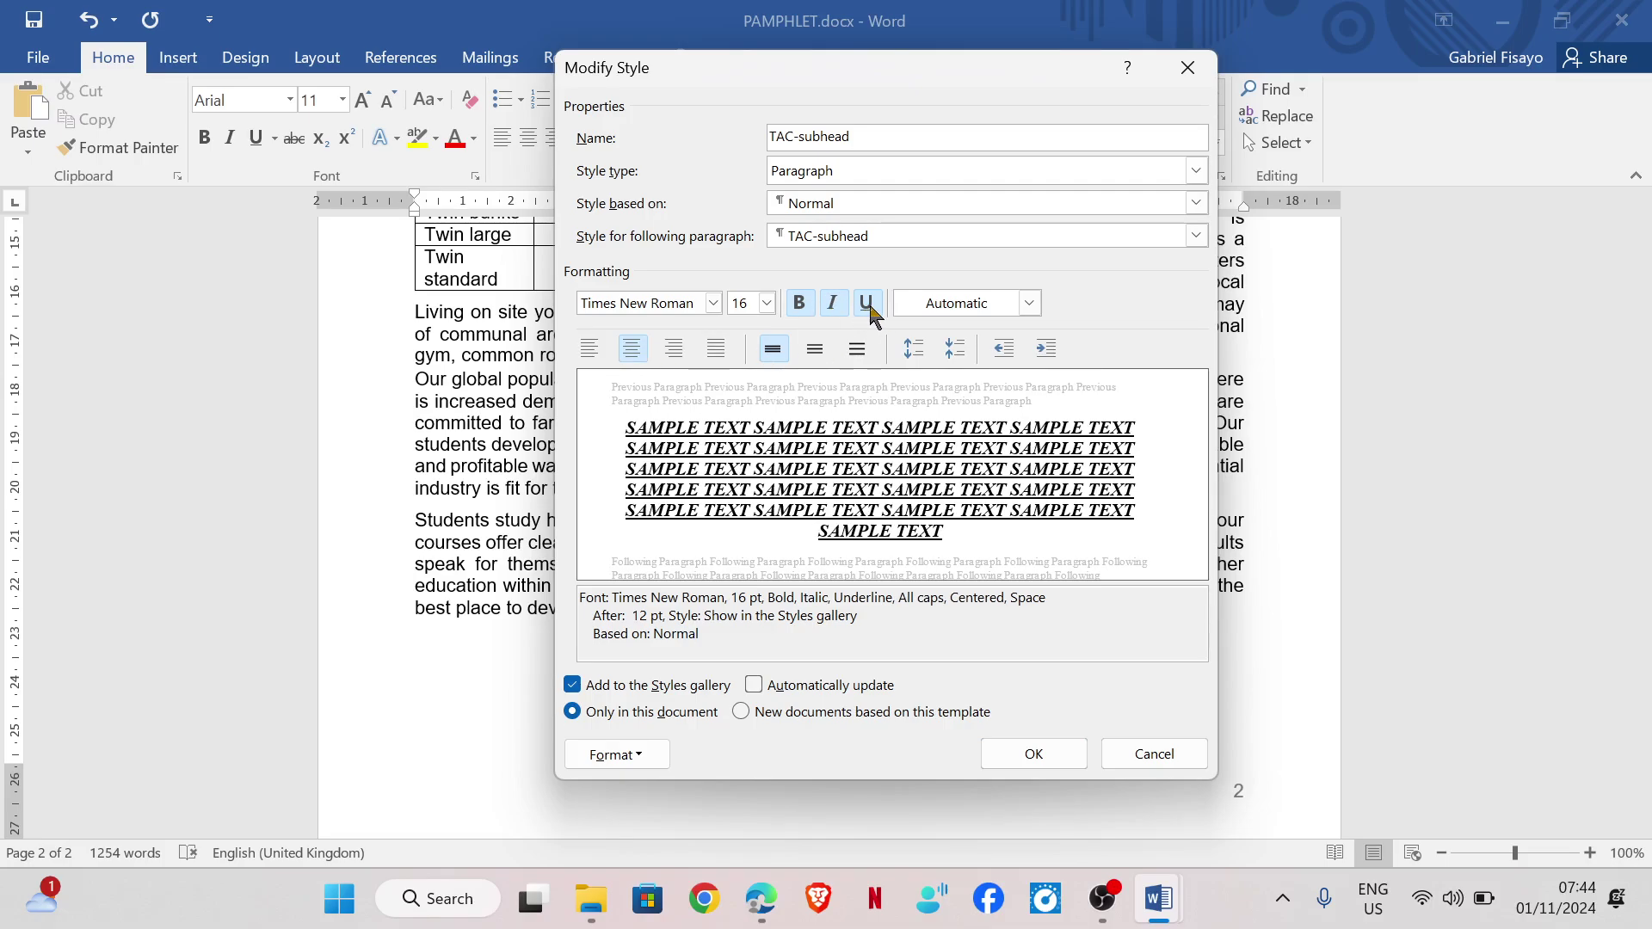
left_click(868, 304)
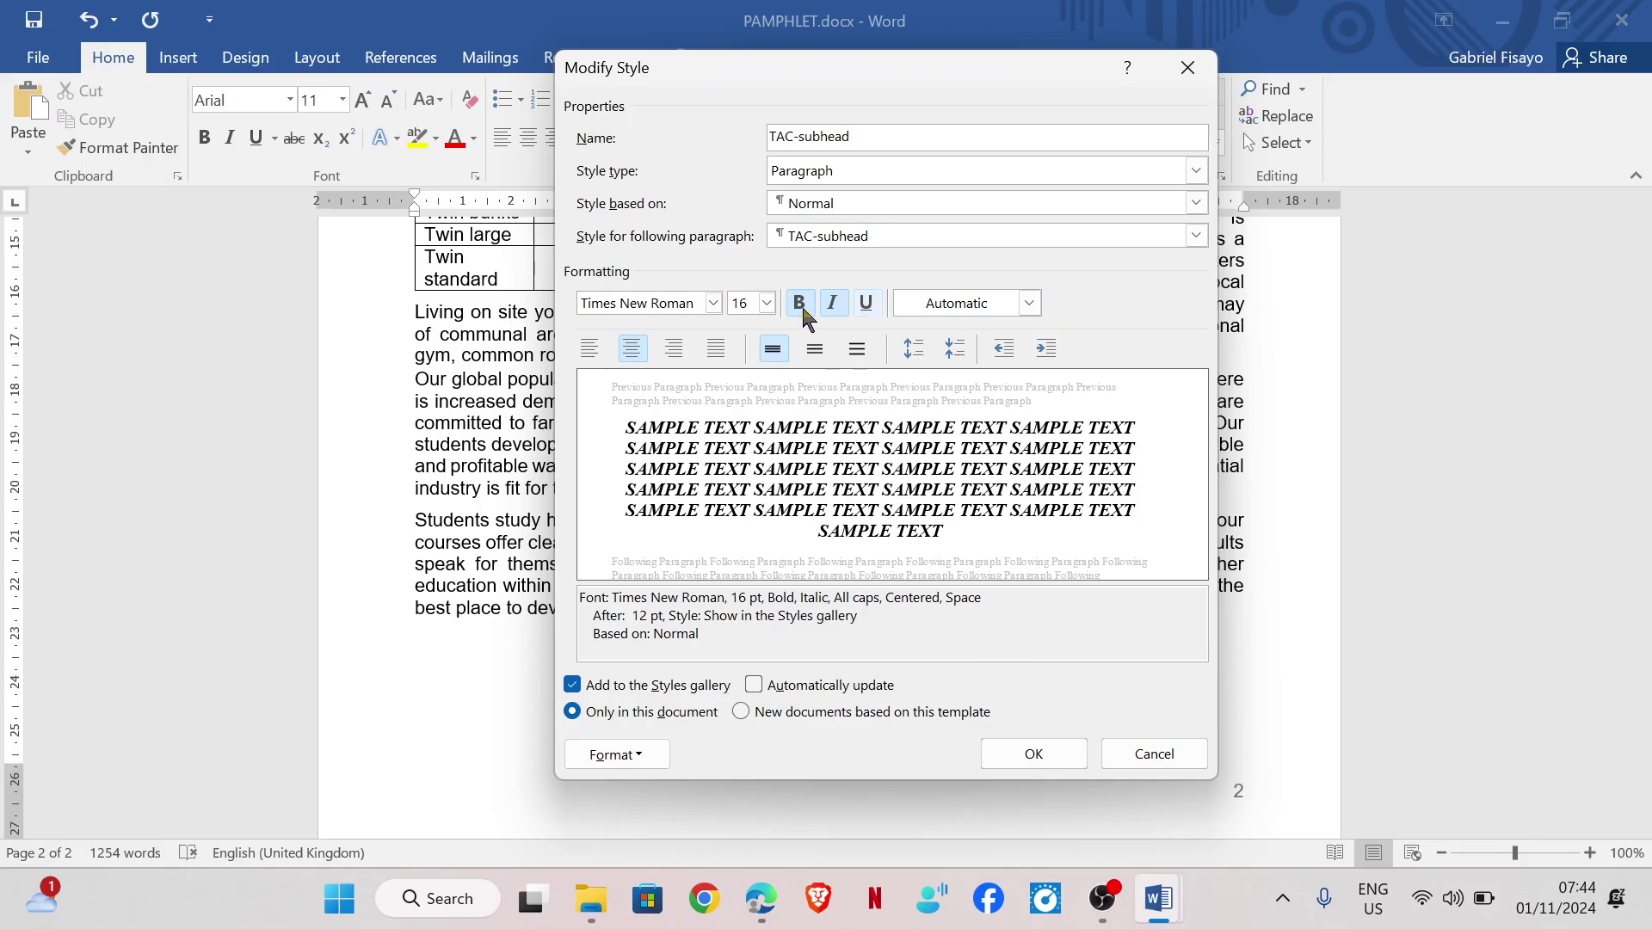
left_click(867, 306)
left_click(868, 307)
Turn off All caps for the TAC-subhead style in its Font settings
mouse_move(761, 899)
left_click(775, 711)
left_click_drag(838, 603, 877, 602)
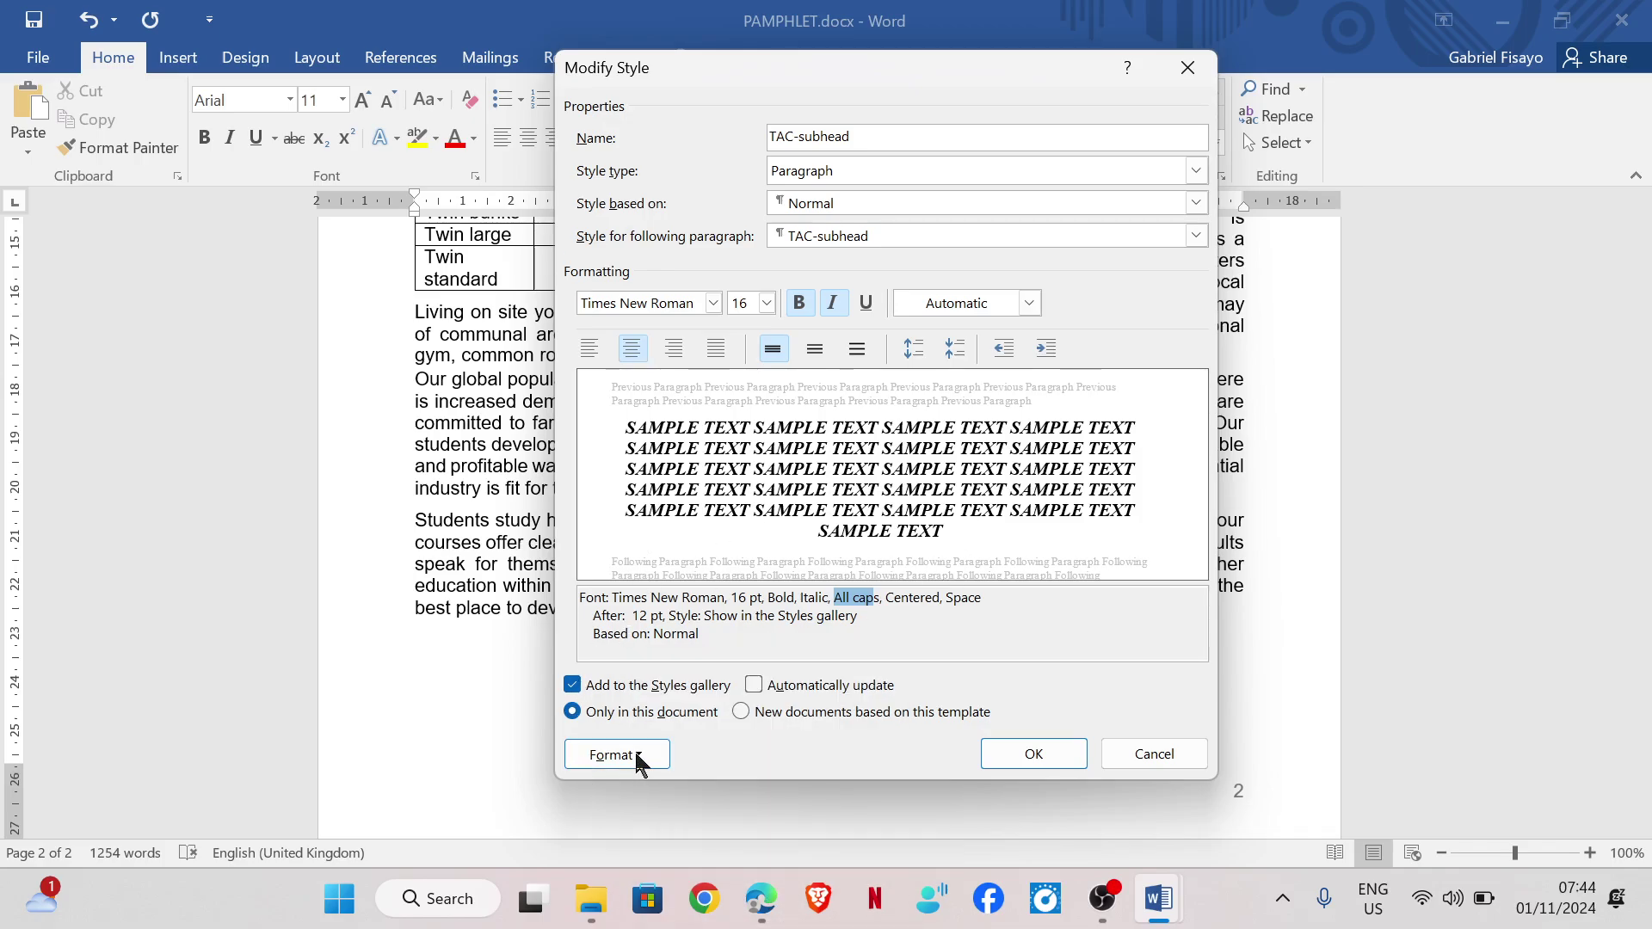
left_click(637, 759)
left_click(675, 493)
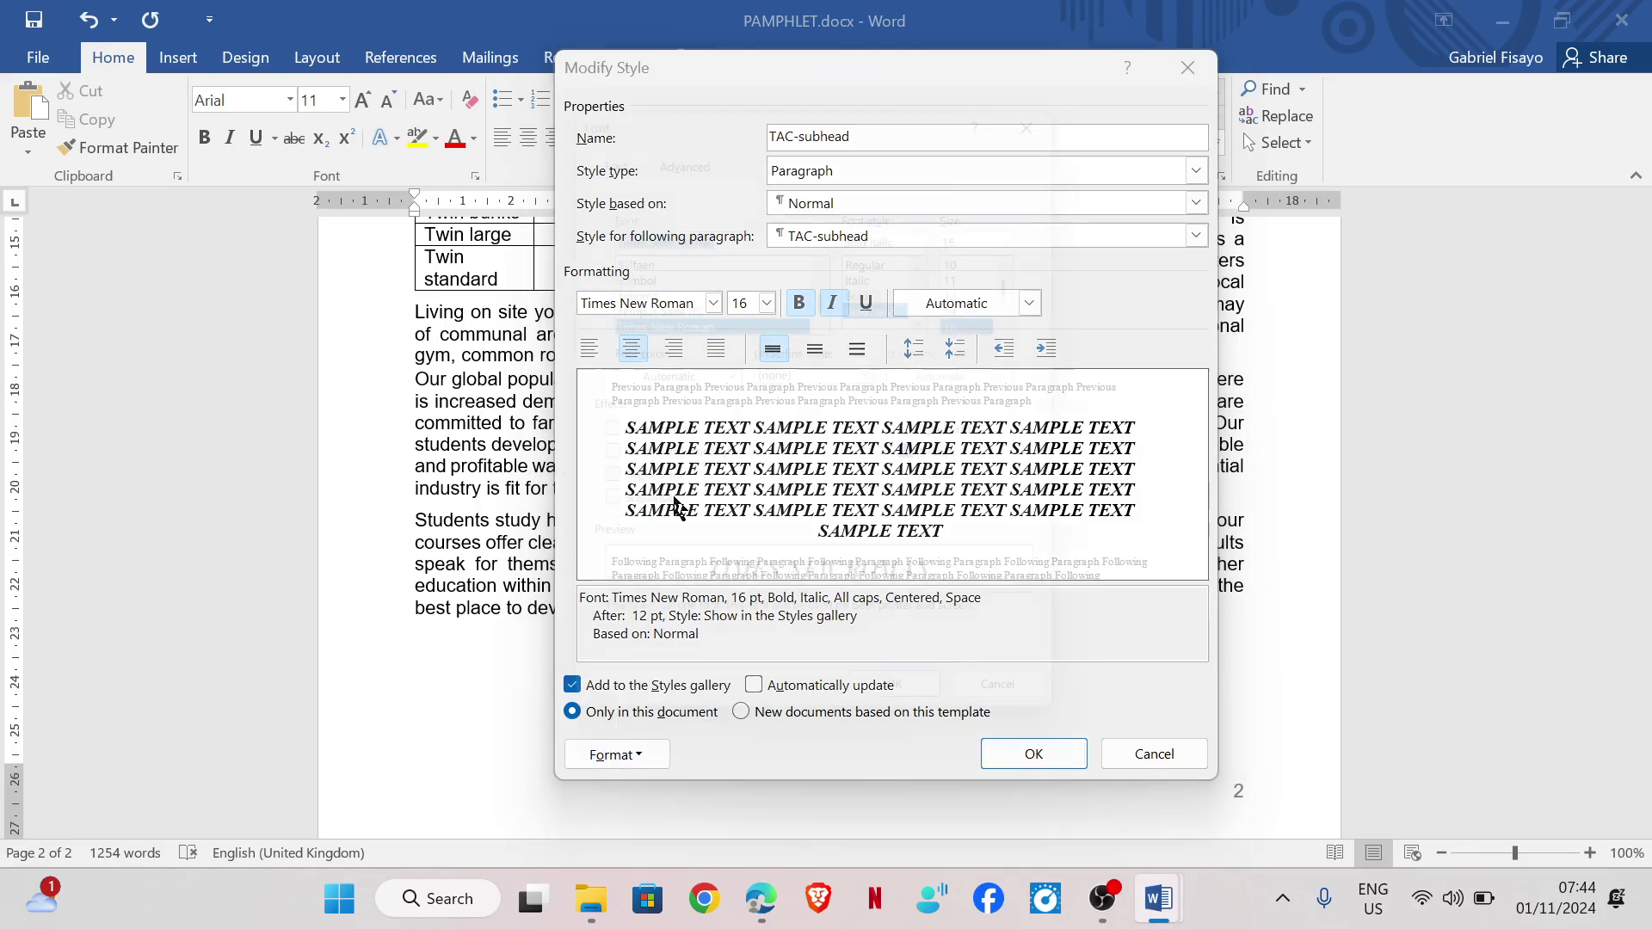
left_click(932, 465)
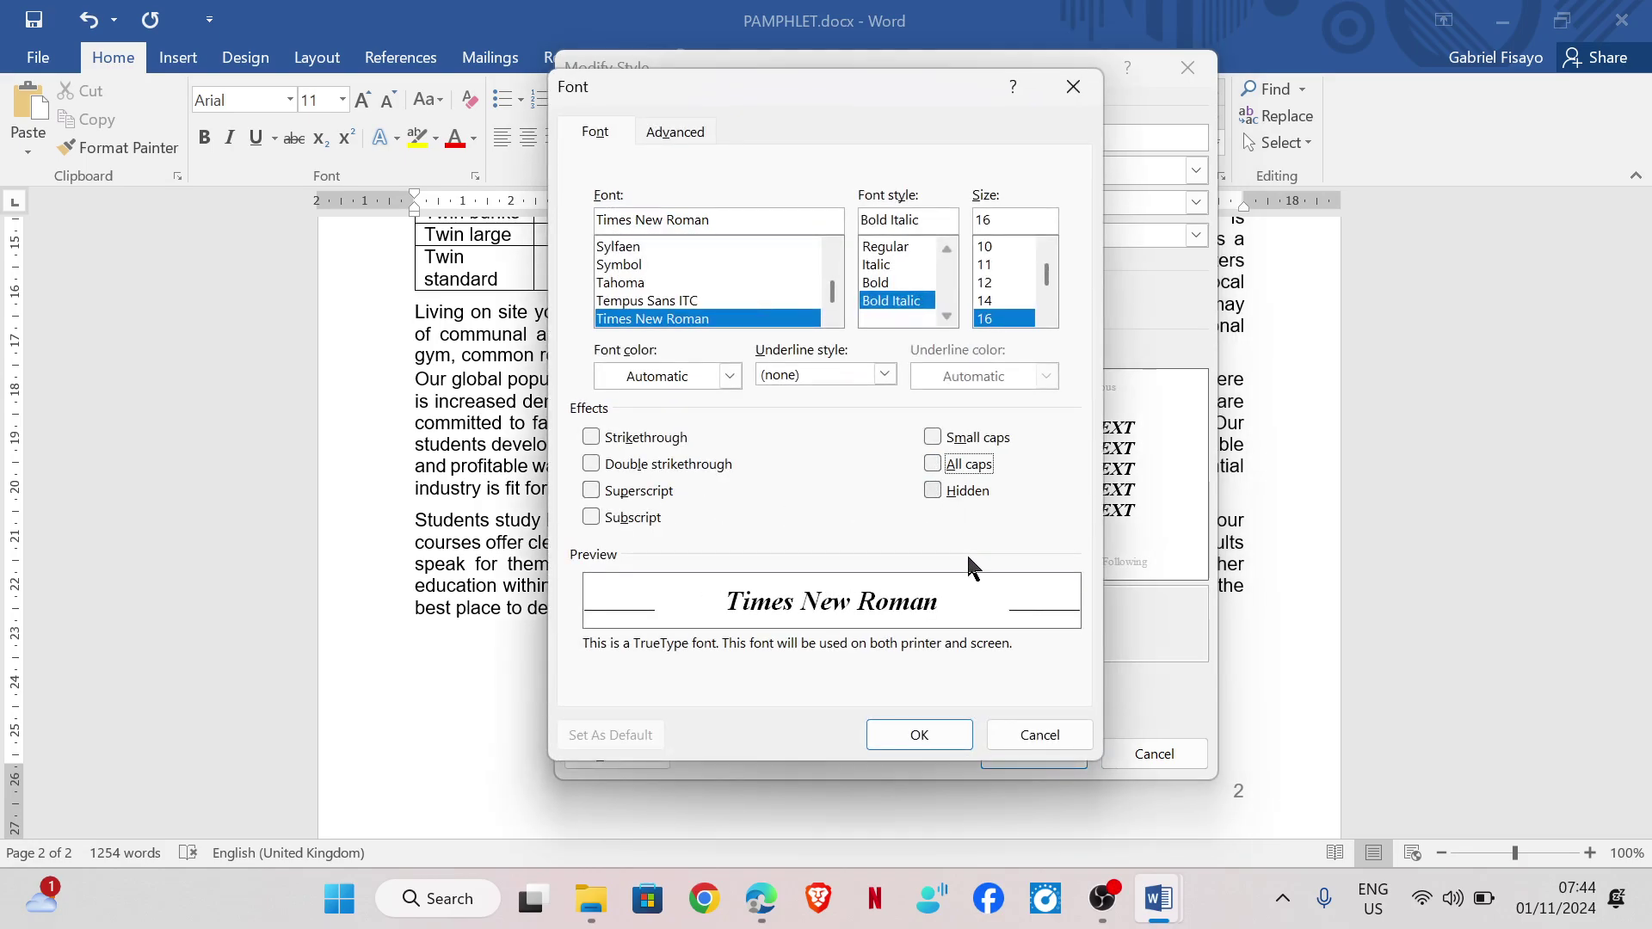
left_click(944, 745)
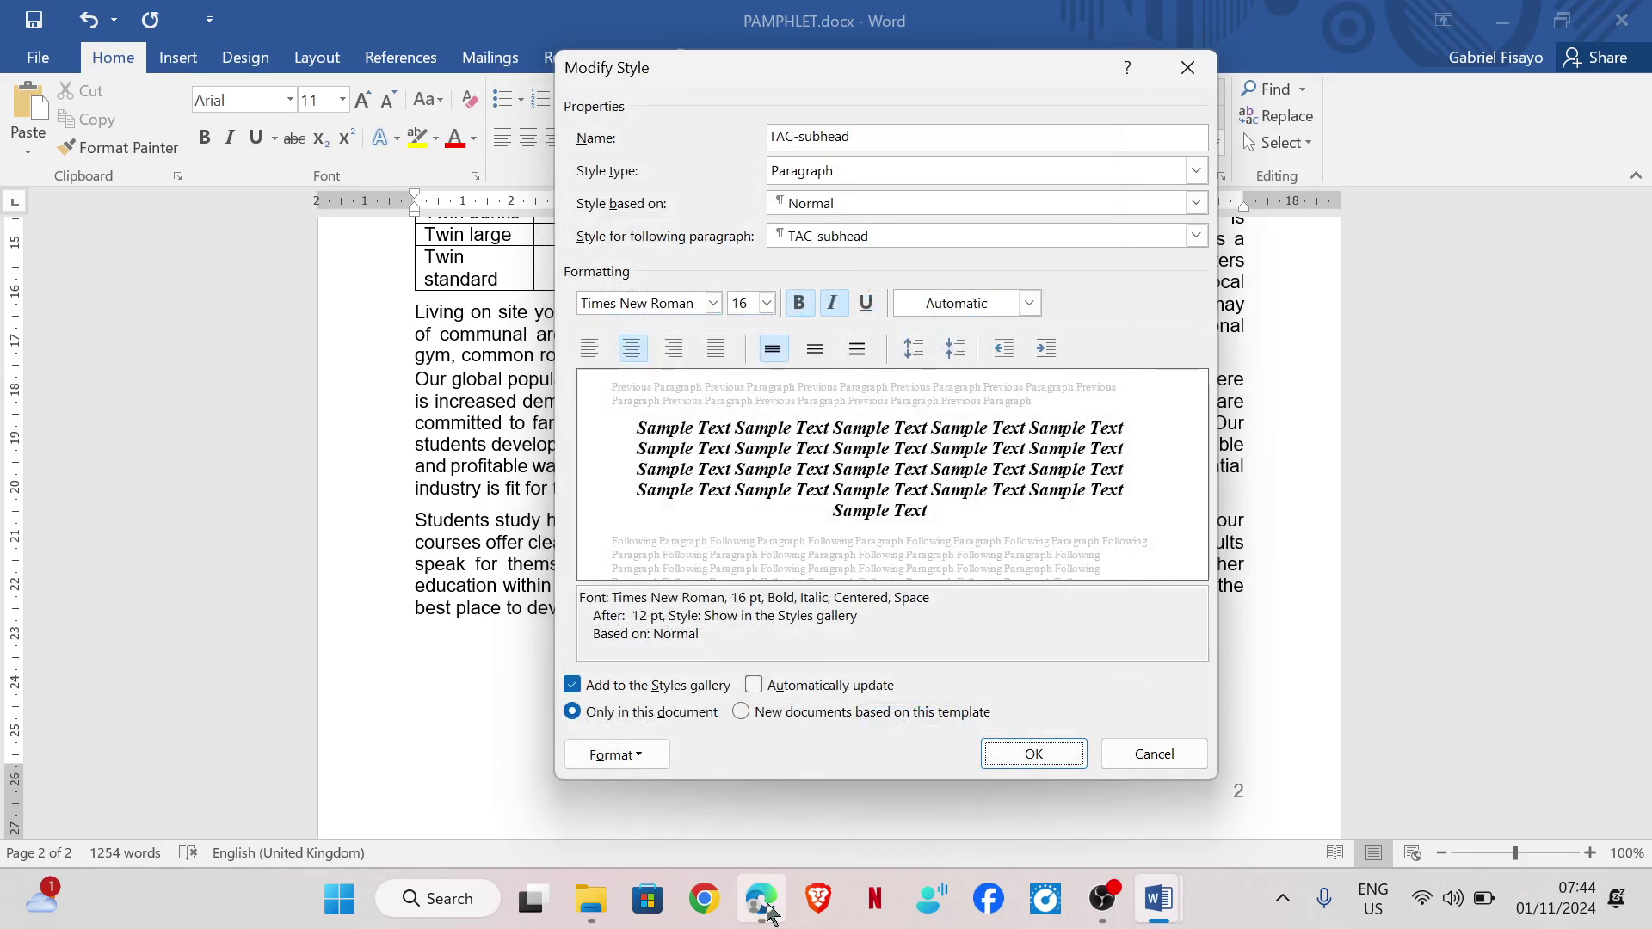
Bring up the question paper PDF showing question 4's TAC-subhead formatting table
mouse_move(760, 899)
left_click(738, 769)
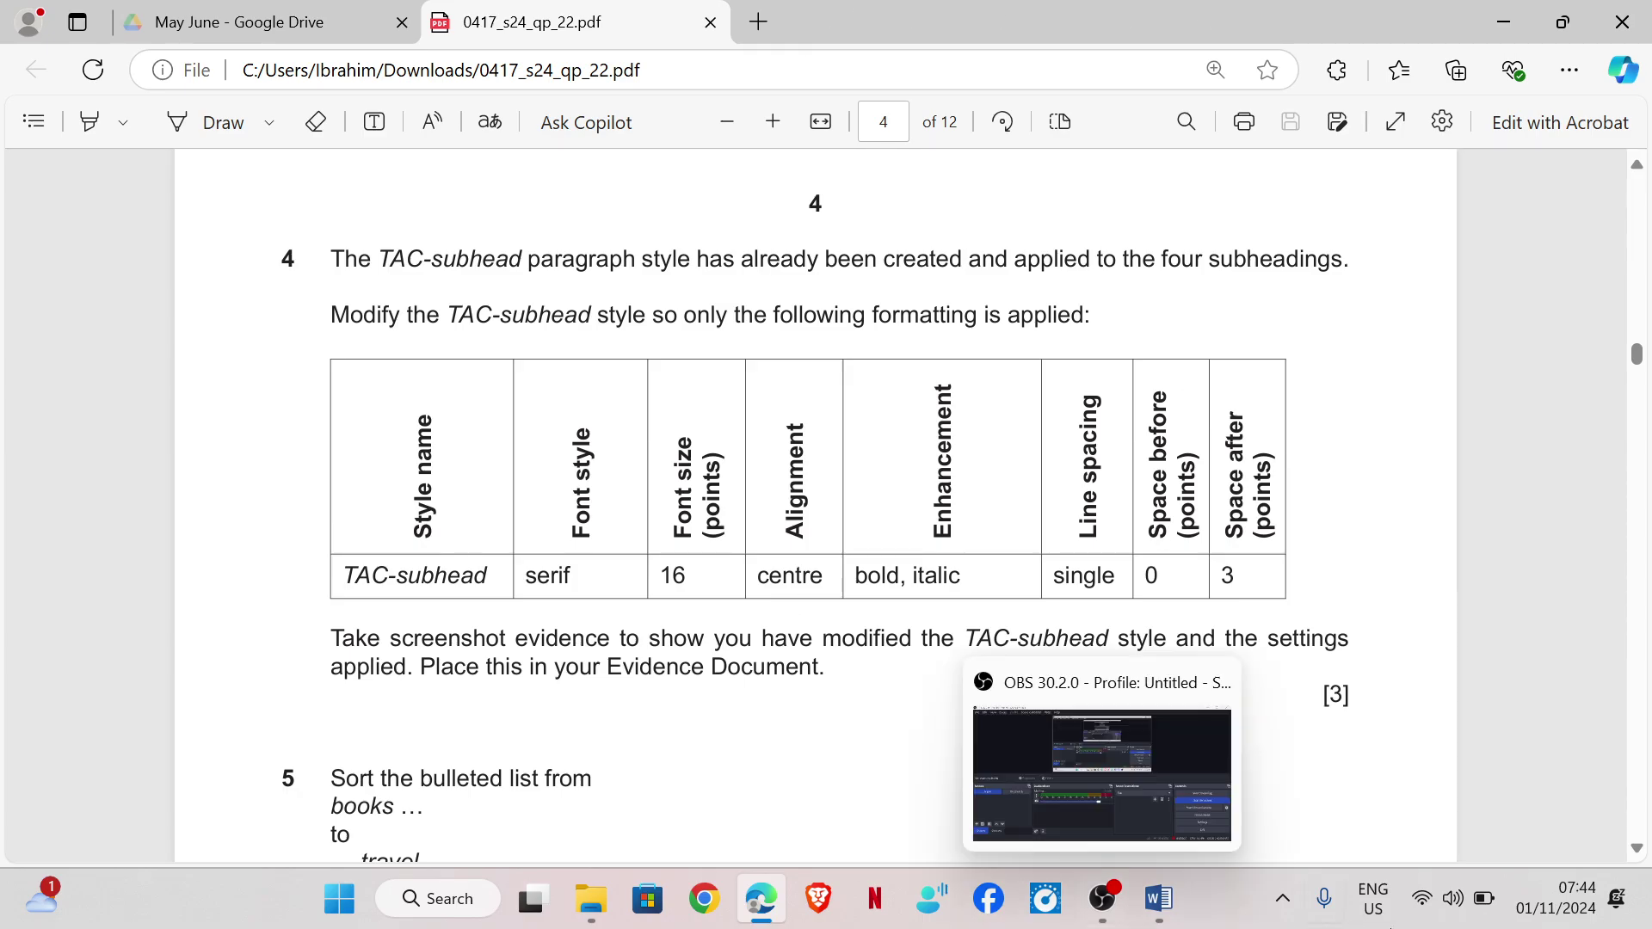
Change the TAC-subhead style's spacing after from 12 pt to 3 pt and save the style
mouse_move(1159, 905)
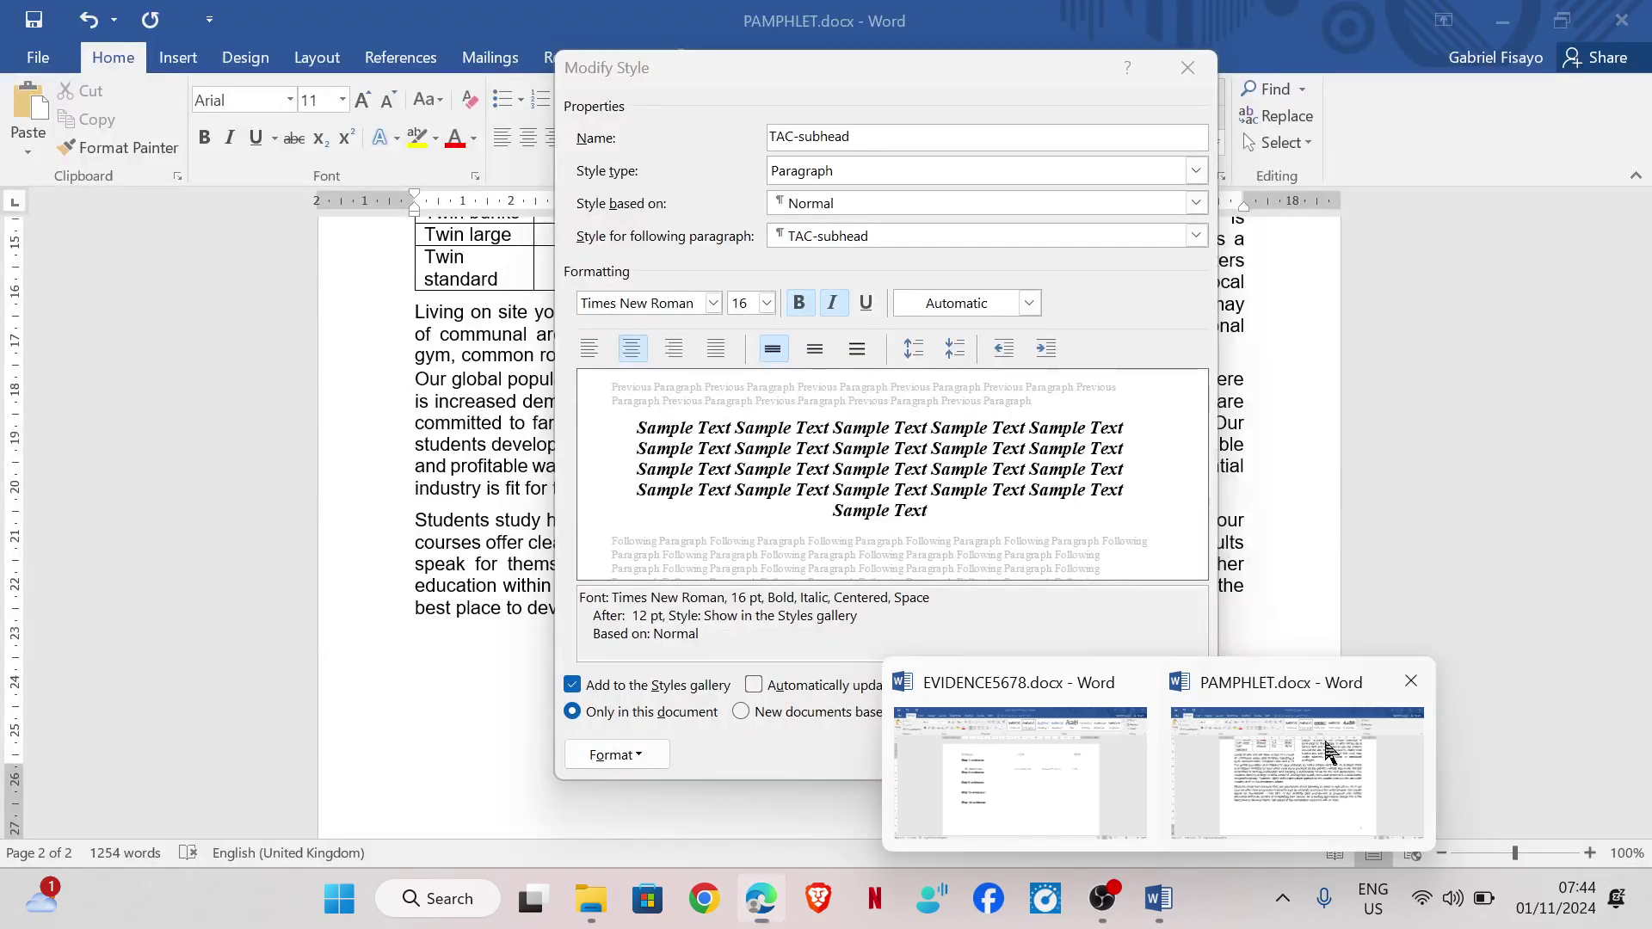
left_click(1328, 748)
left_click(641, 762)
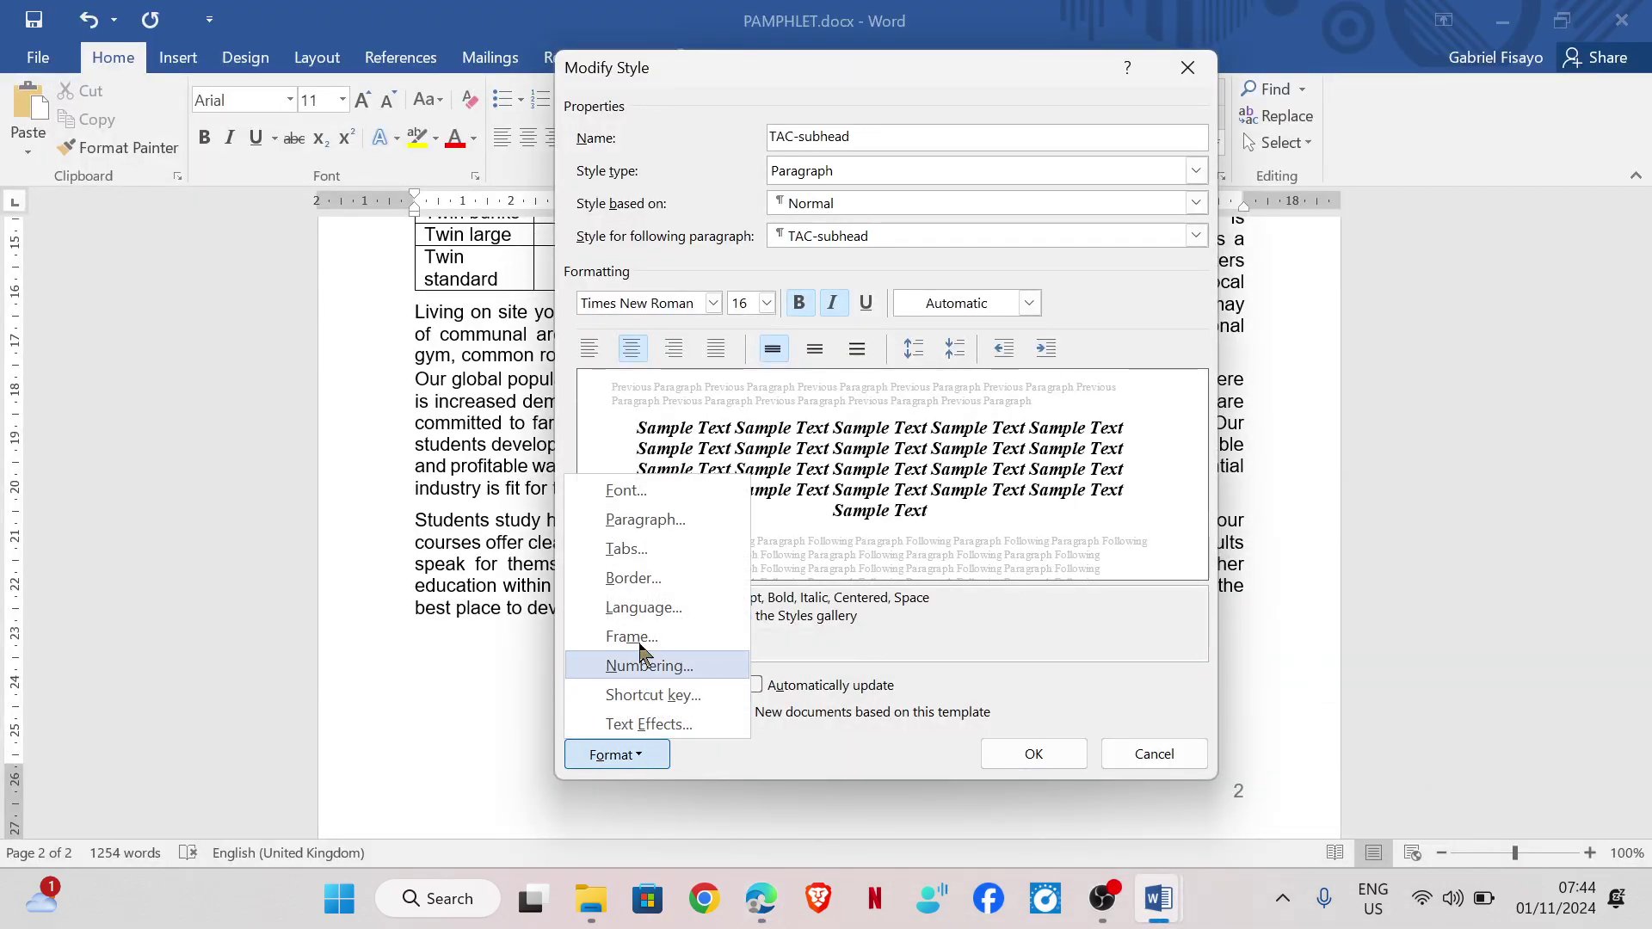
left_click(675, 523)
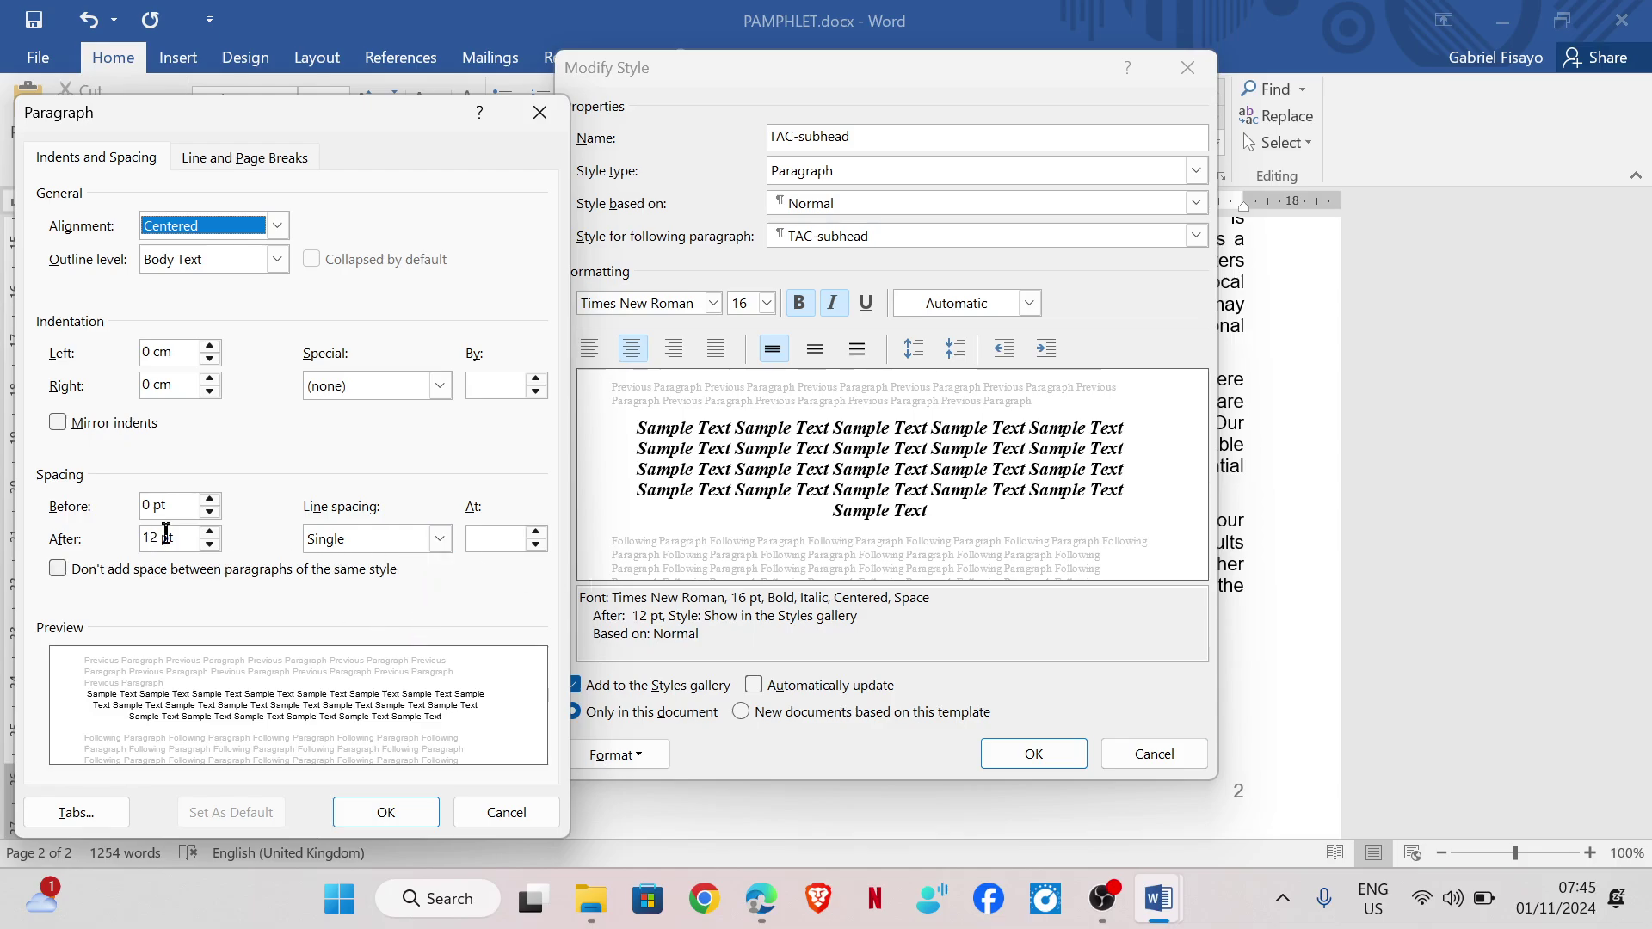
mouse_move(738, 897)
left_click(157, 538)
key("BackSpace")
key("BackSpace")
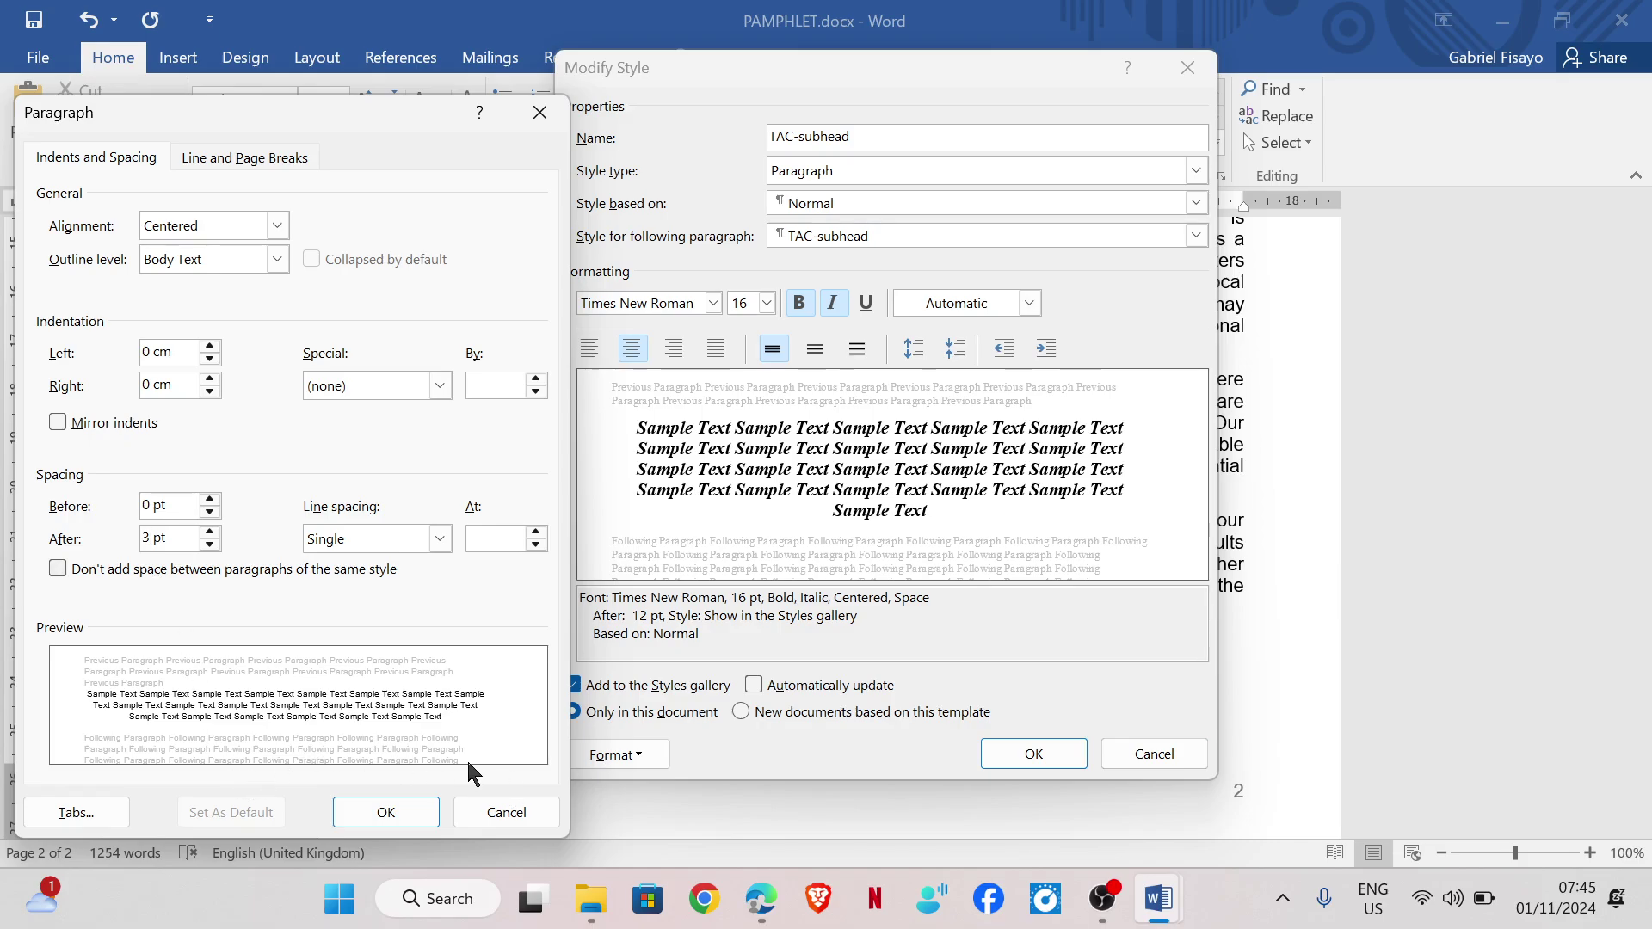
left_click(382, 812)
left_click(1049, 758)
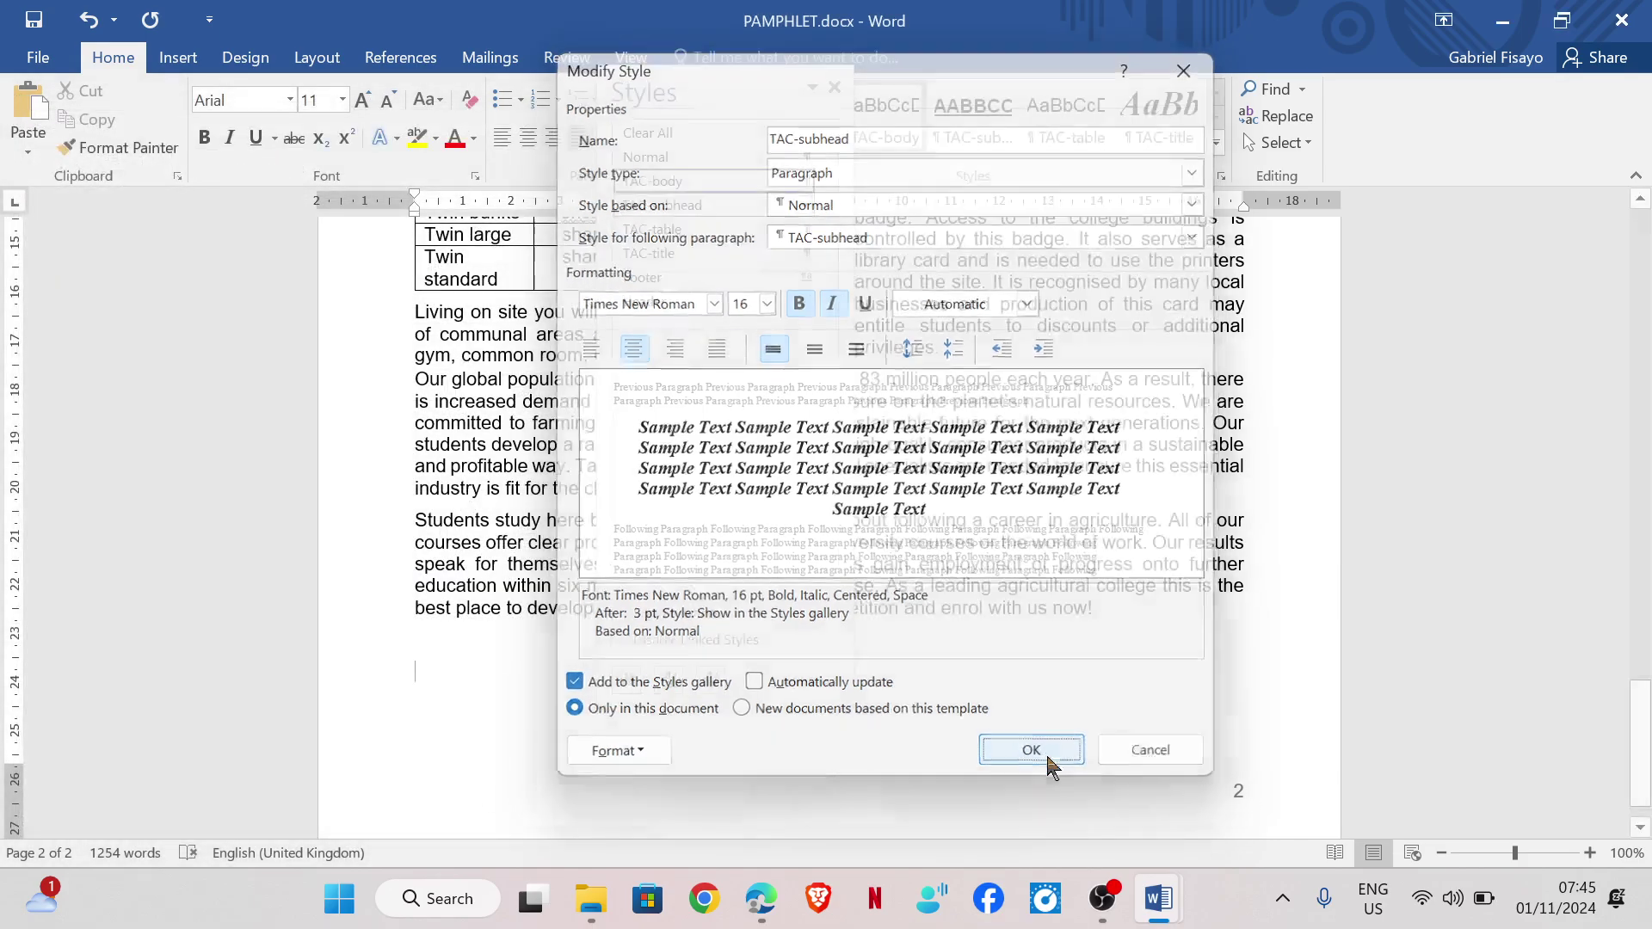
Review the question paper's style requirements, then return to PAMPHLET
mouse_move(761, 898)
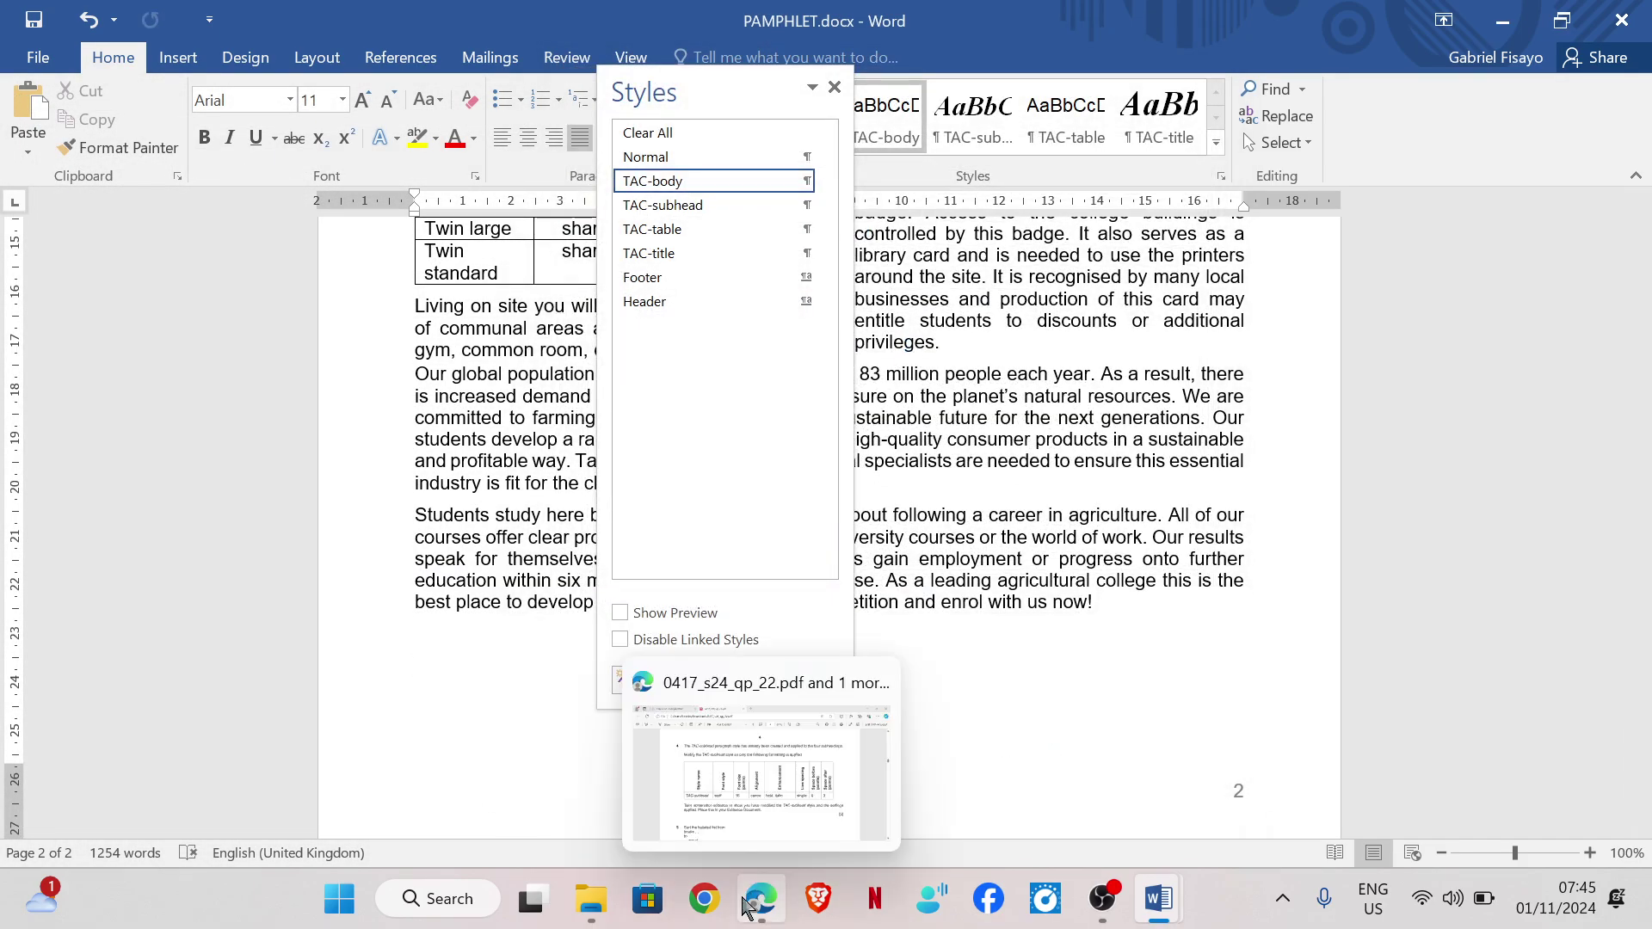
left_click(740, 805)
scroll(707, 427, "down", 2)
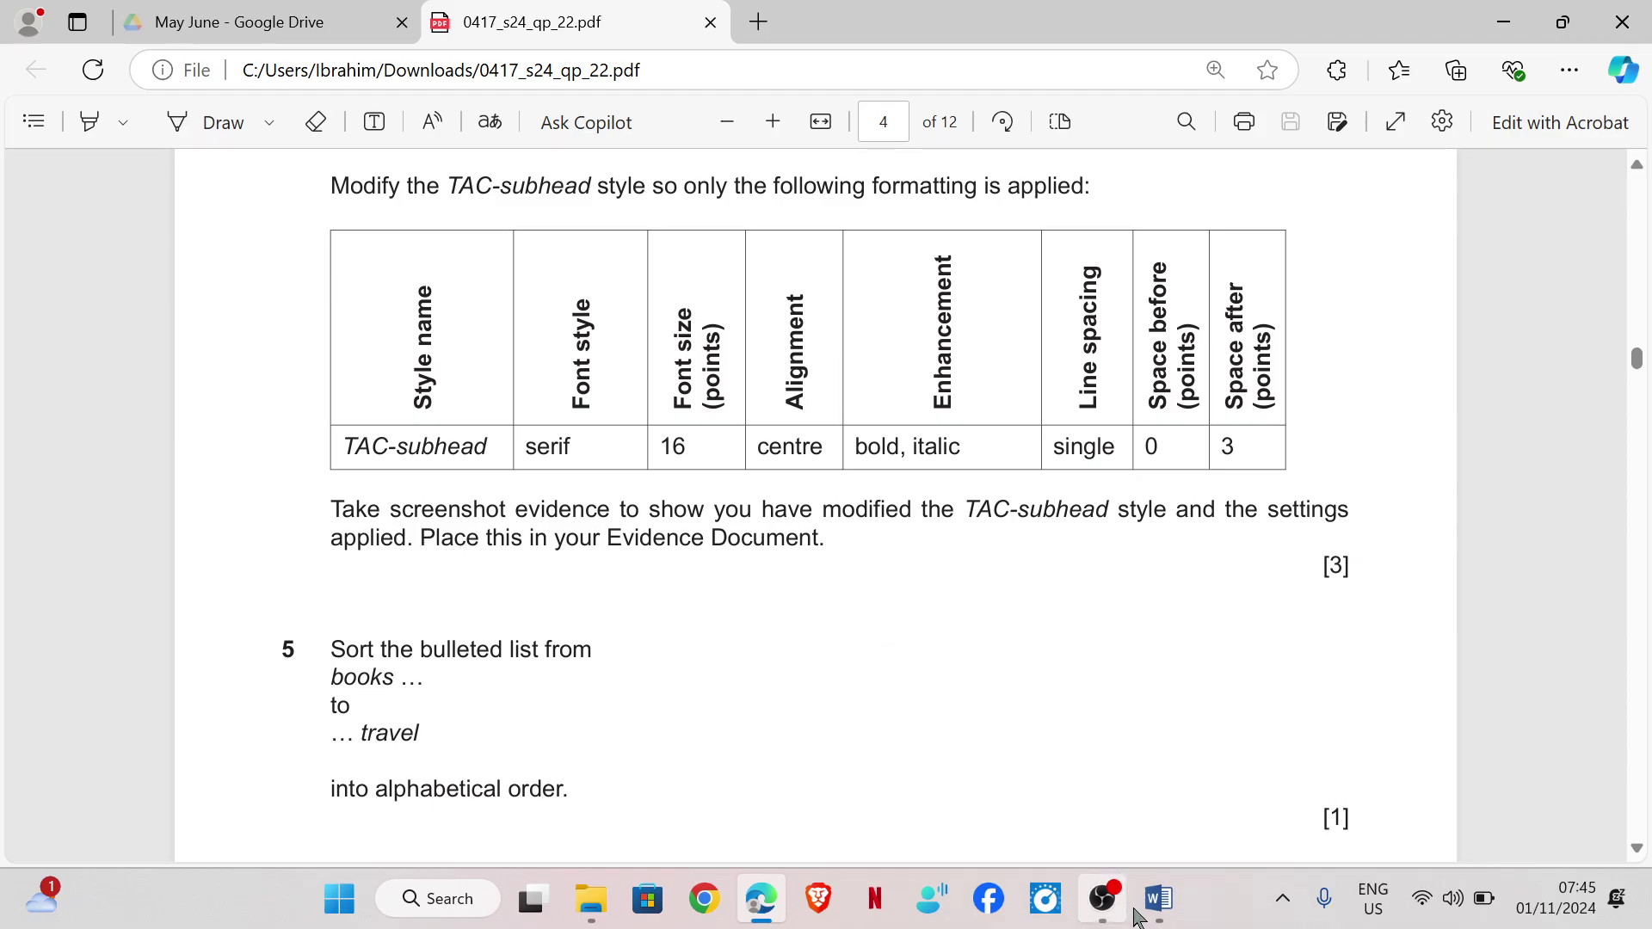
mouse_move(1162, 898)
left_click(1288, 803)
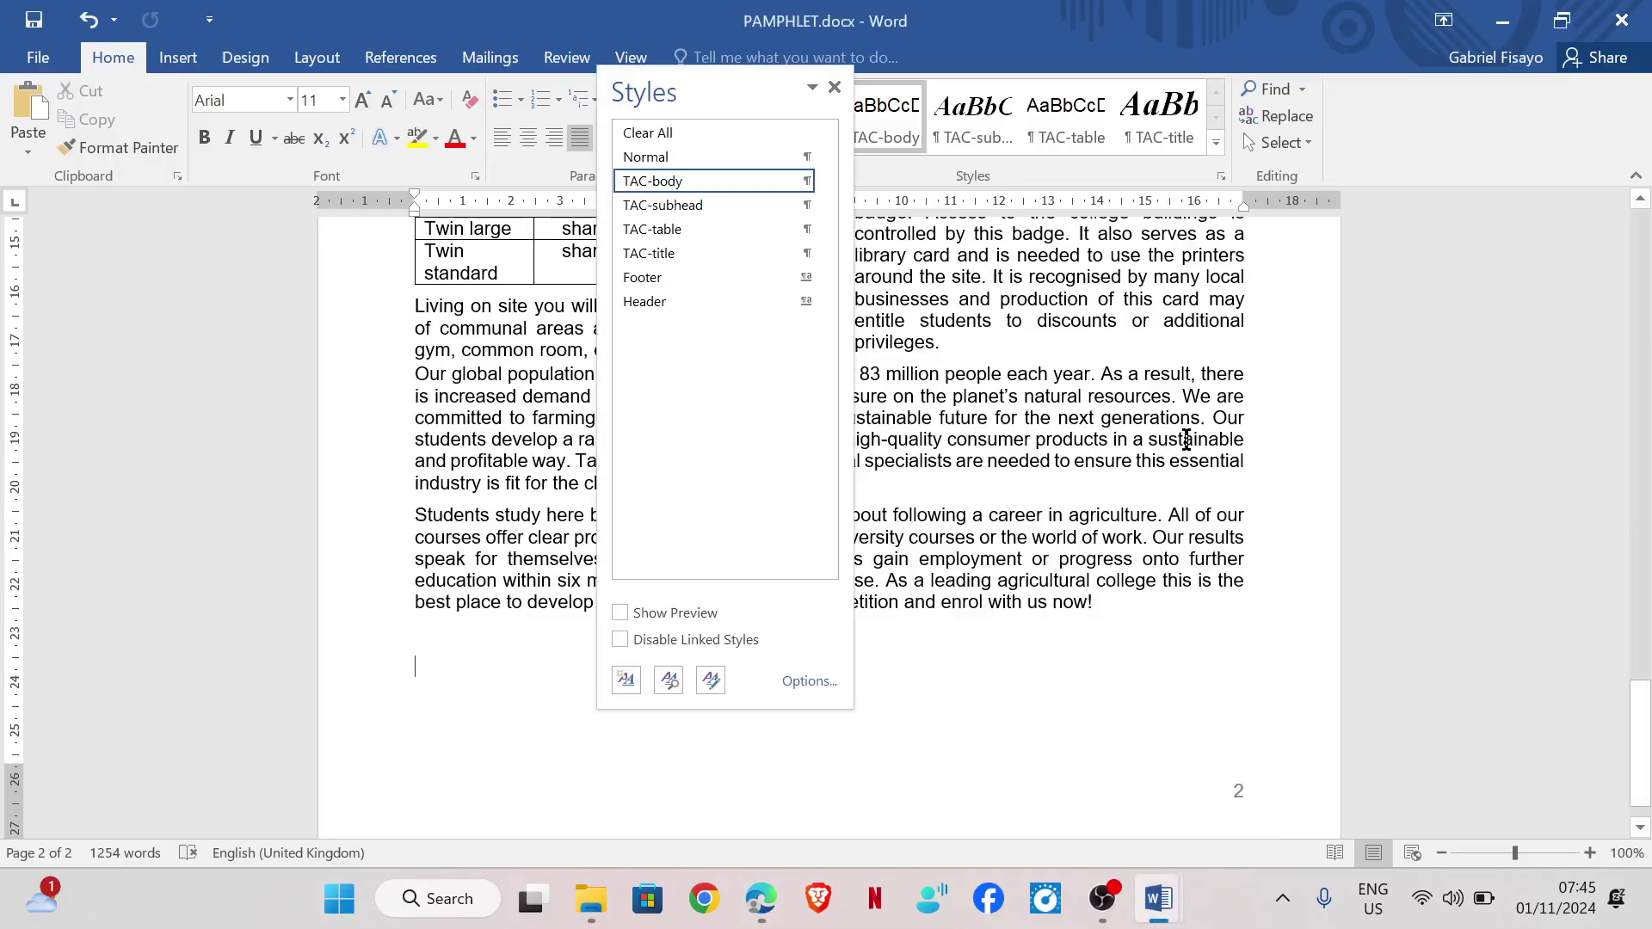
Screenshot the TAC-subhead Modify Style dialog, close it, and switch to EVIDENCE5678.docx
right_click(683, 208)
left_click(629, 269)
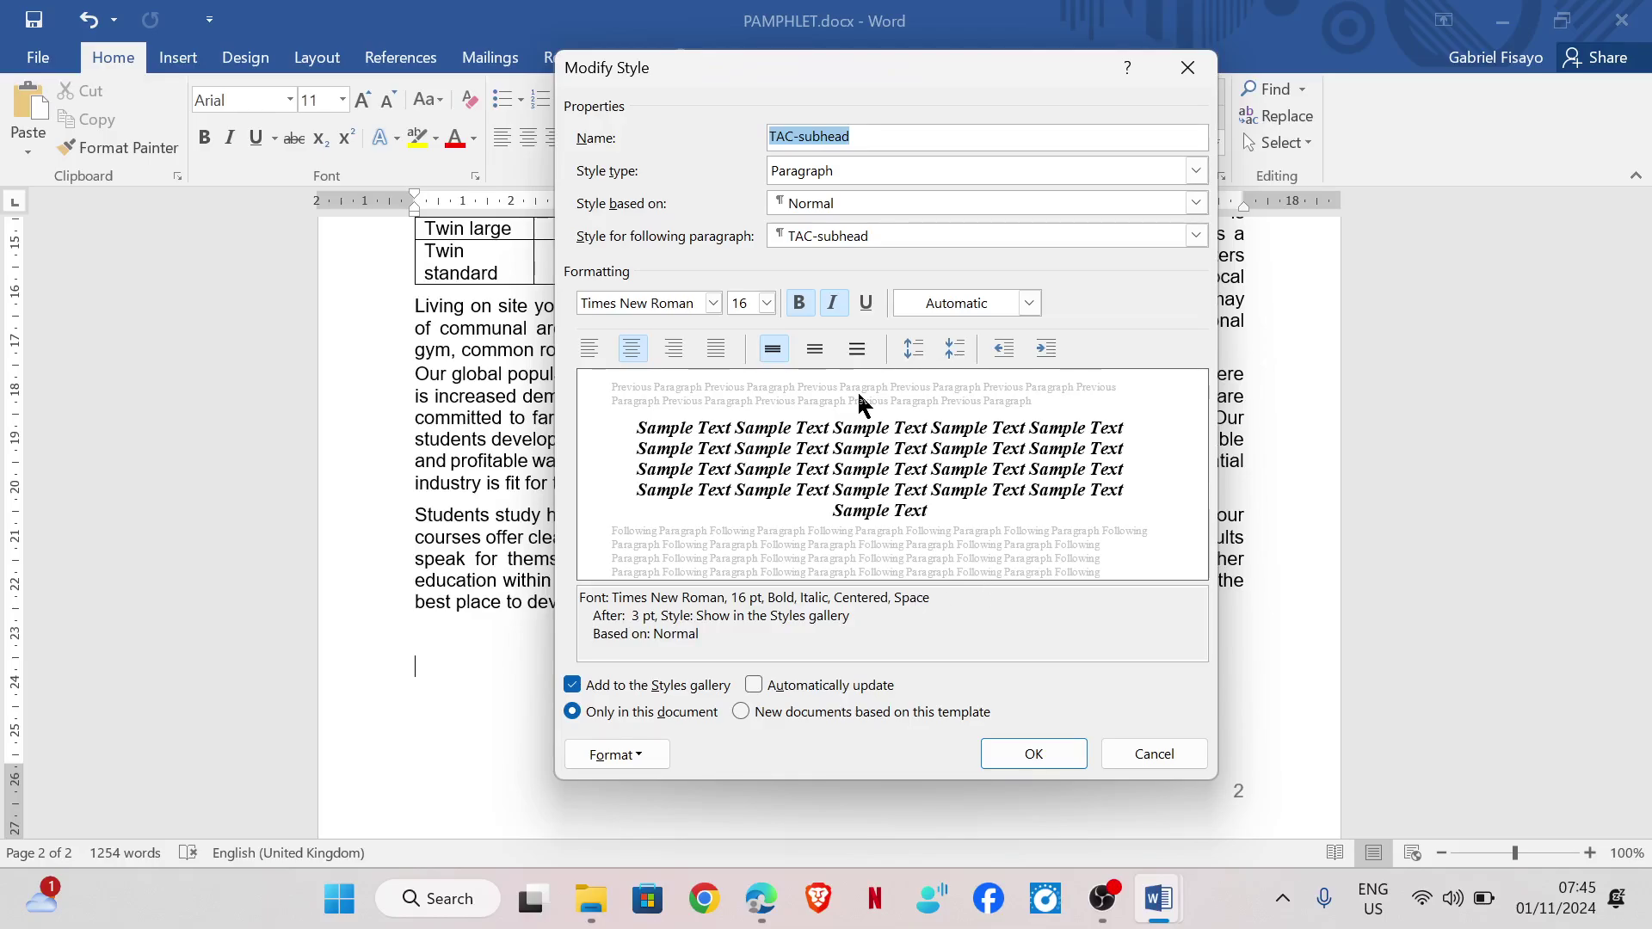
key("super+shift+s")
left_click_drag(559, 48, 1215, 772)
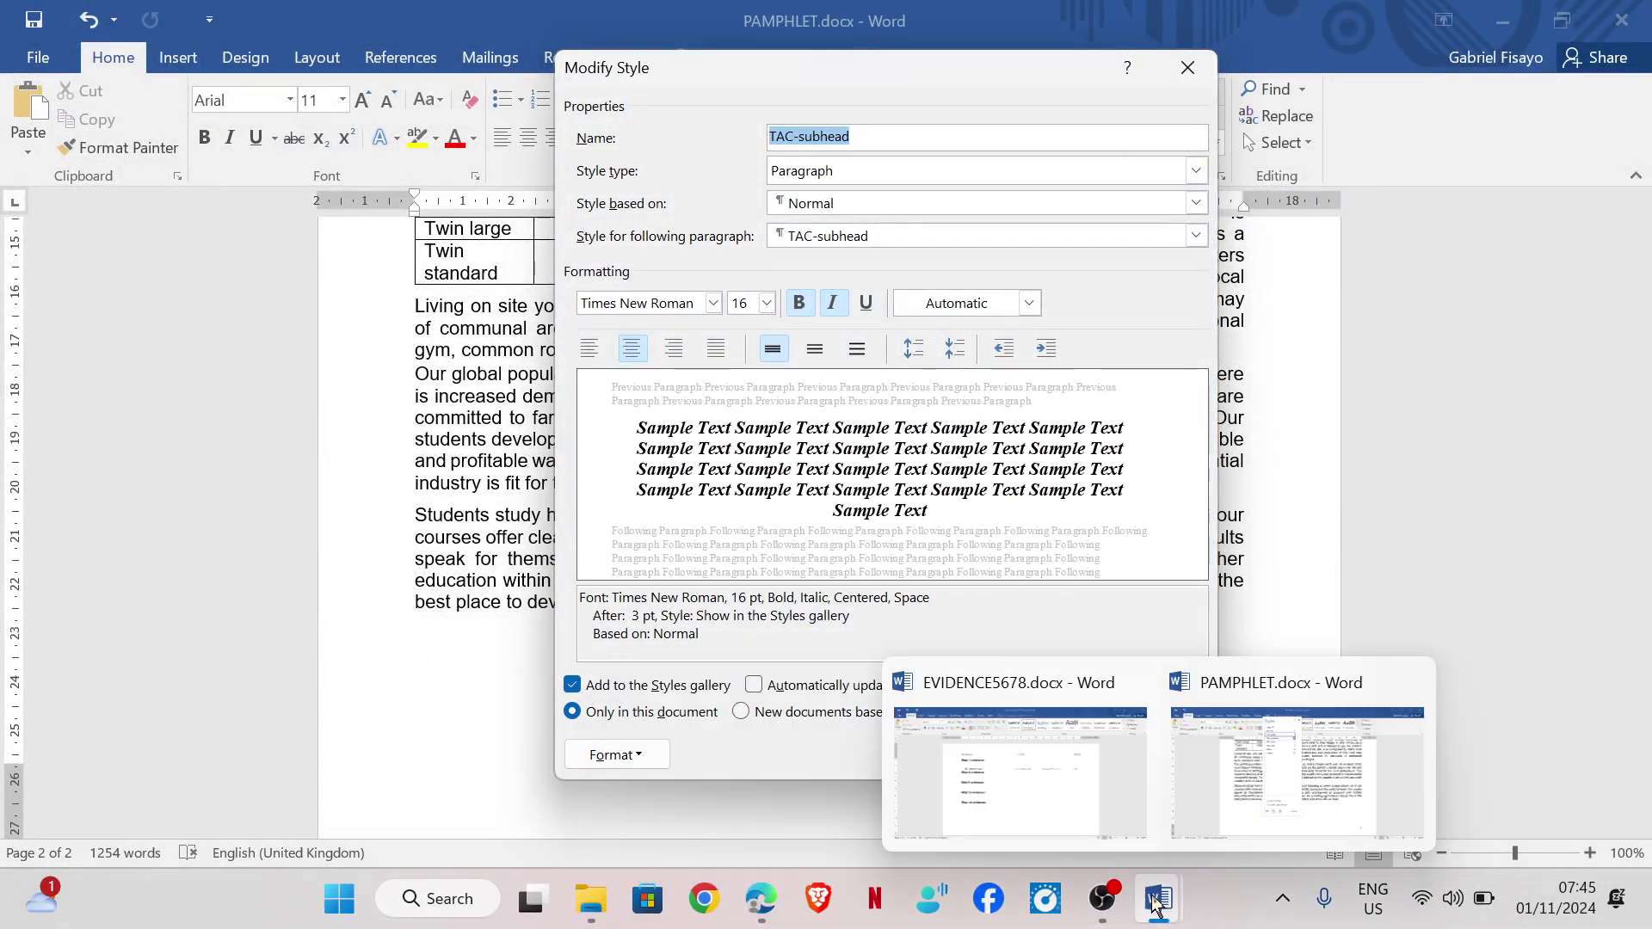
key("Print")
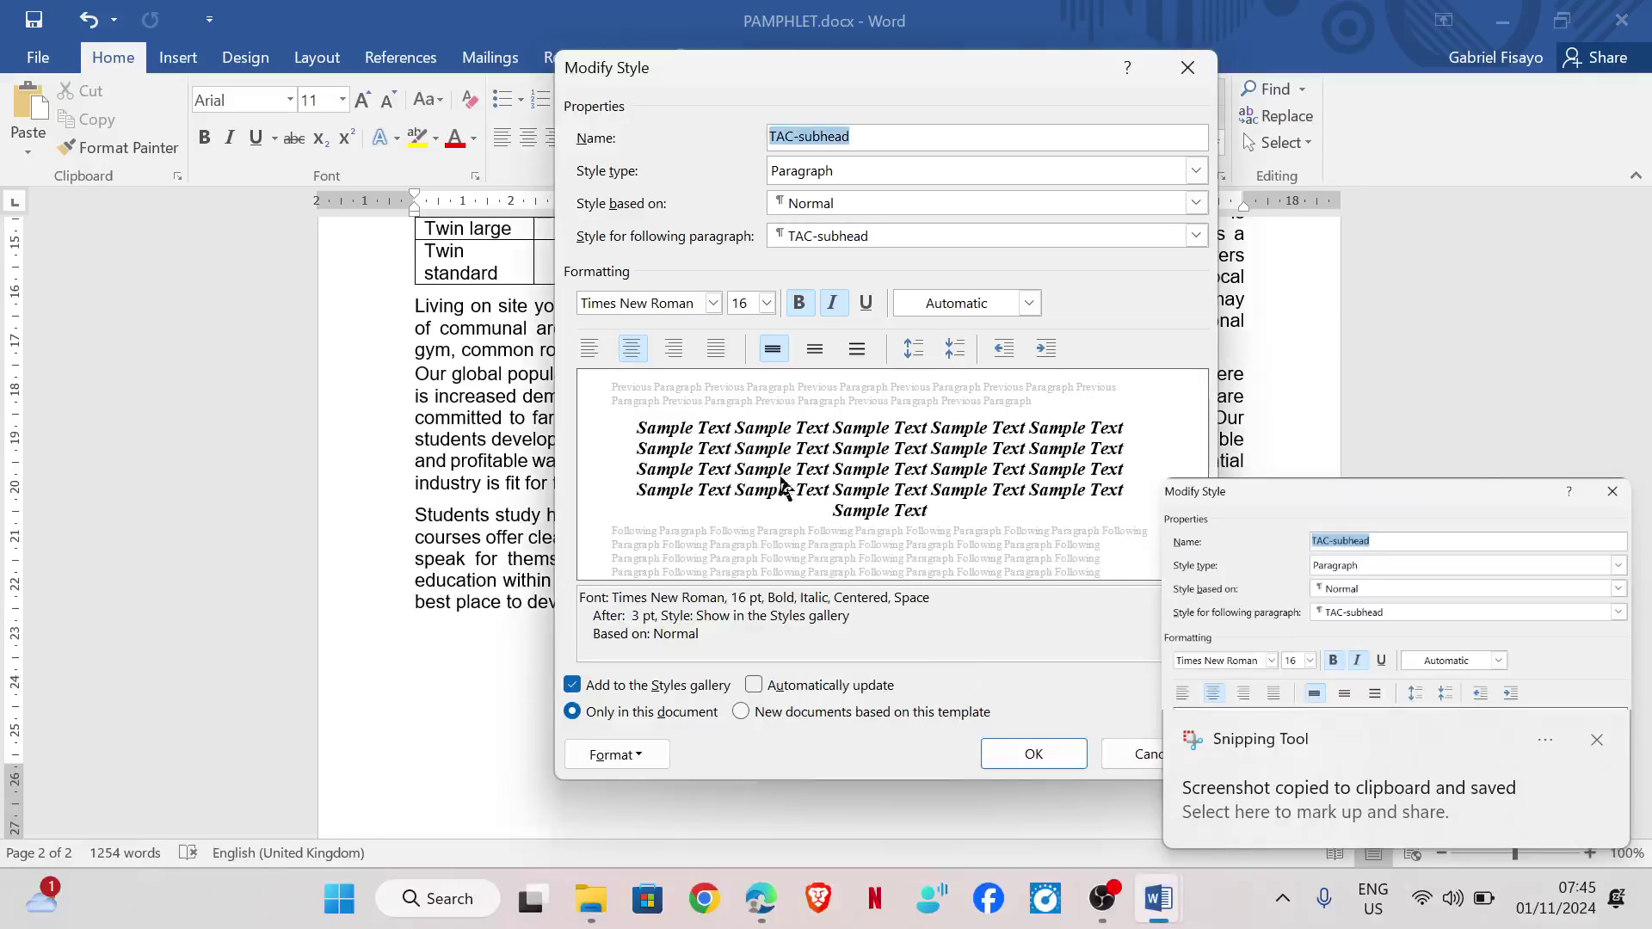
left_click(1024, 760)
mouse_move(1158, 899)
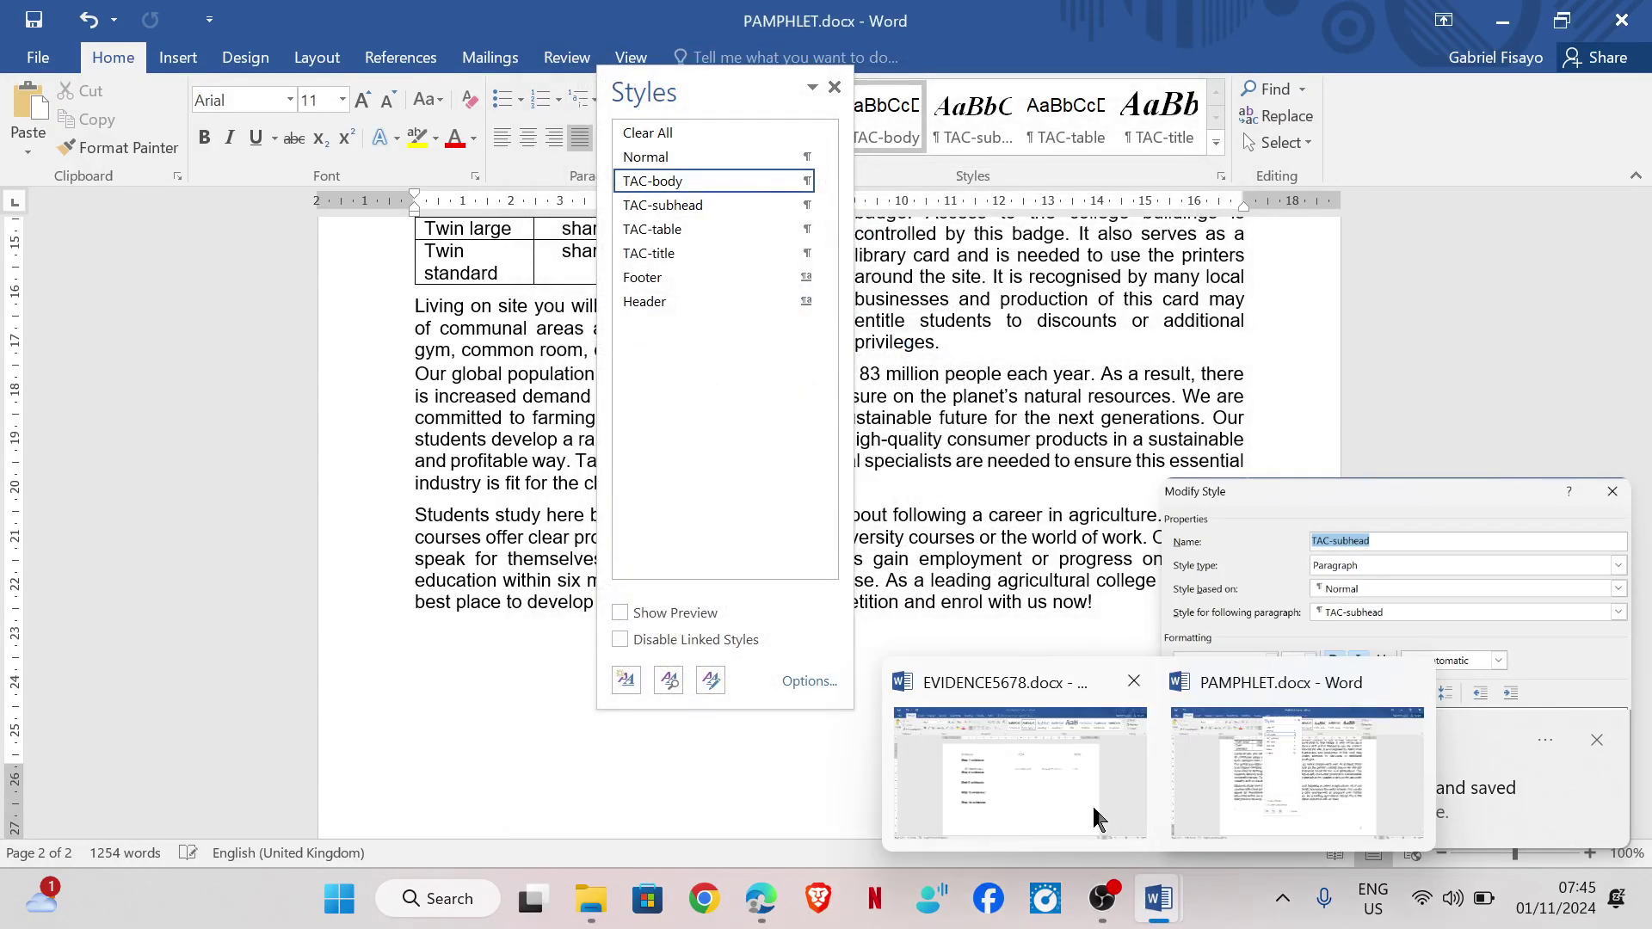
left_click(1094, 809)
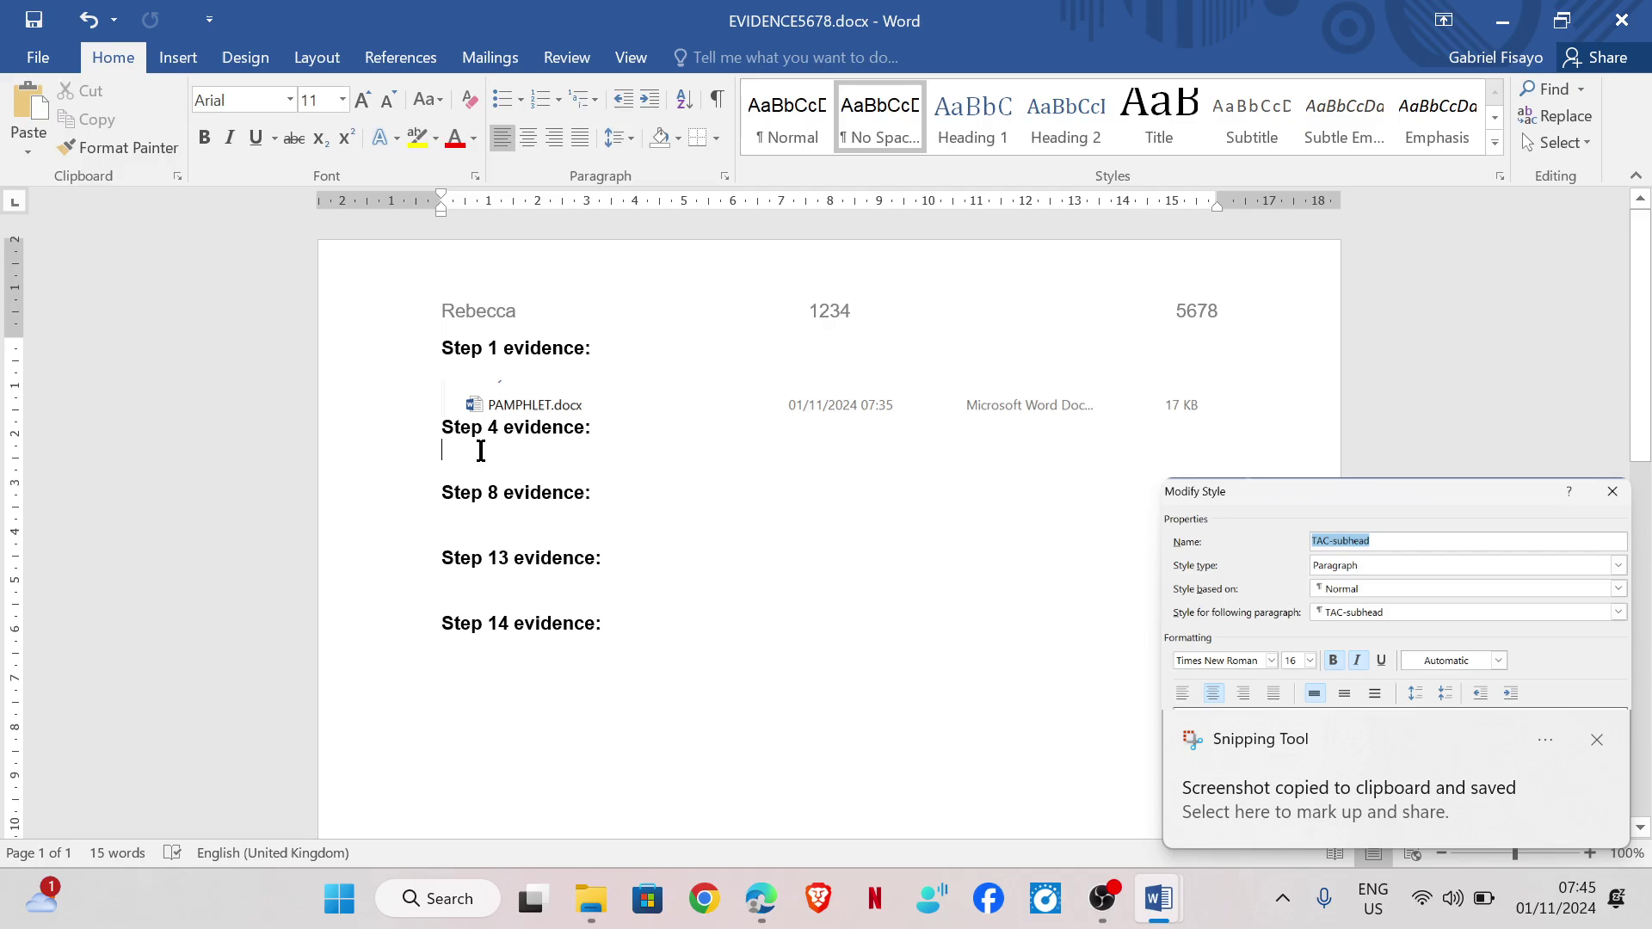
Paste the TAC-subhead screenshot under 'Step 4 evidence:' and scroll the question paper to question 5
left_click(481, 451)
key("ctrl+v")
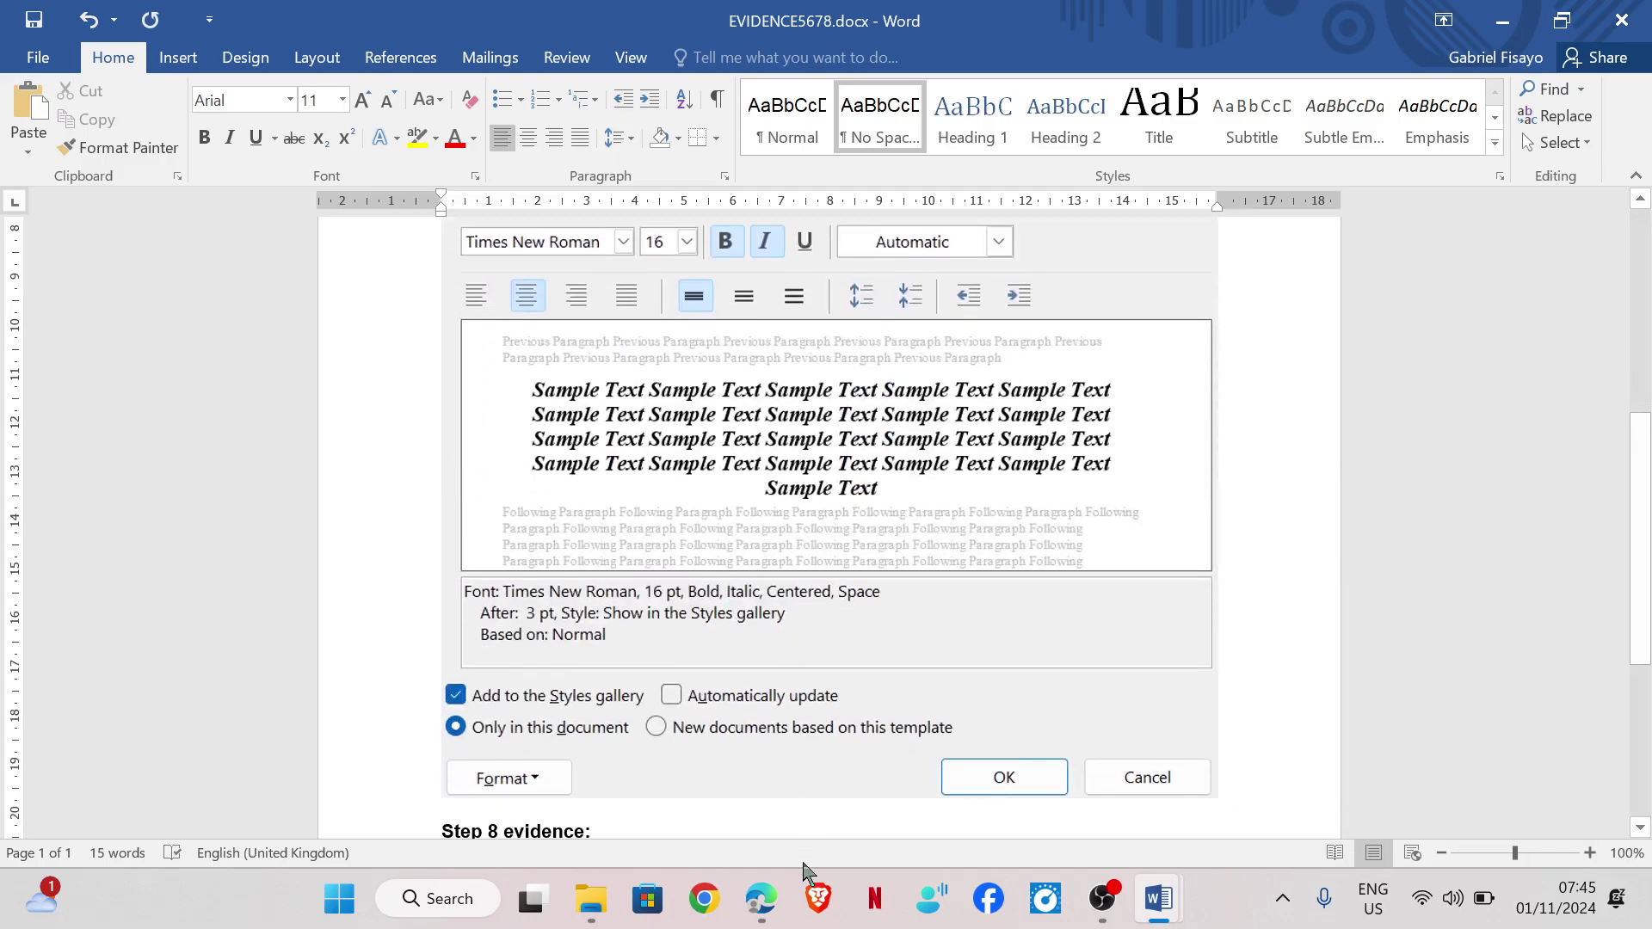
left_click(771, 905)
scroll(513, 590, "down", 5)
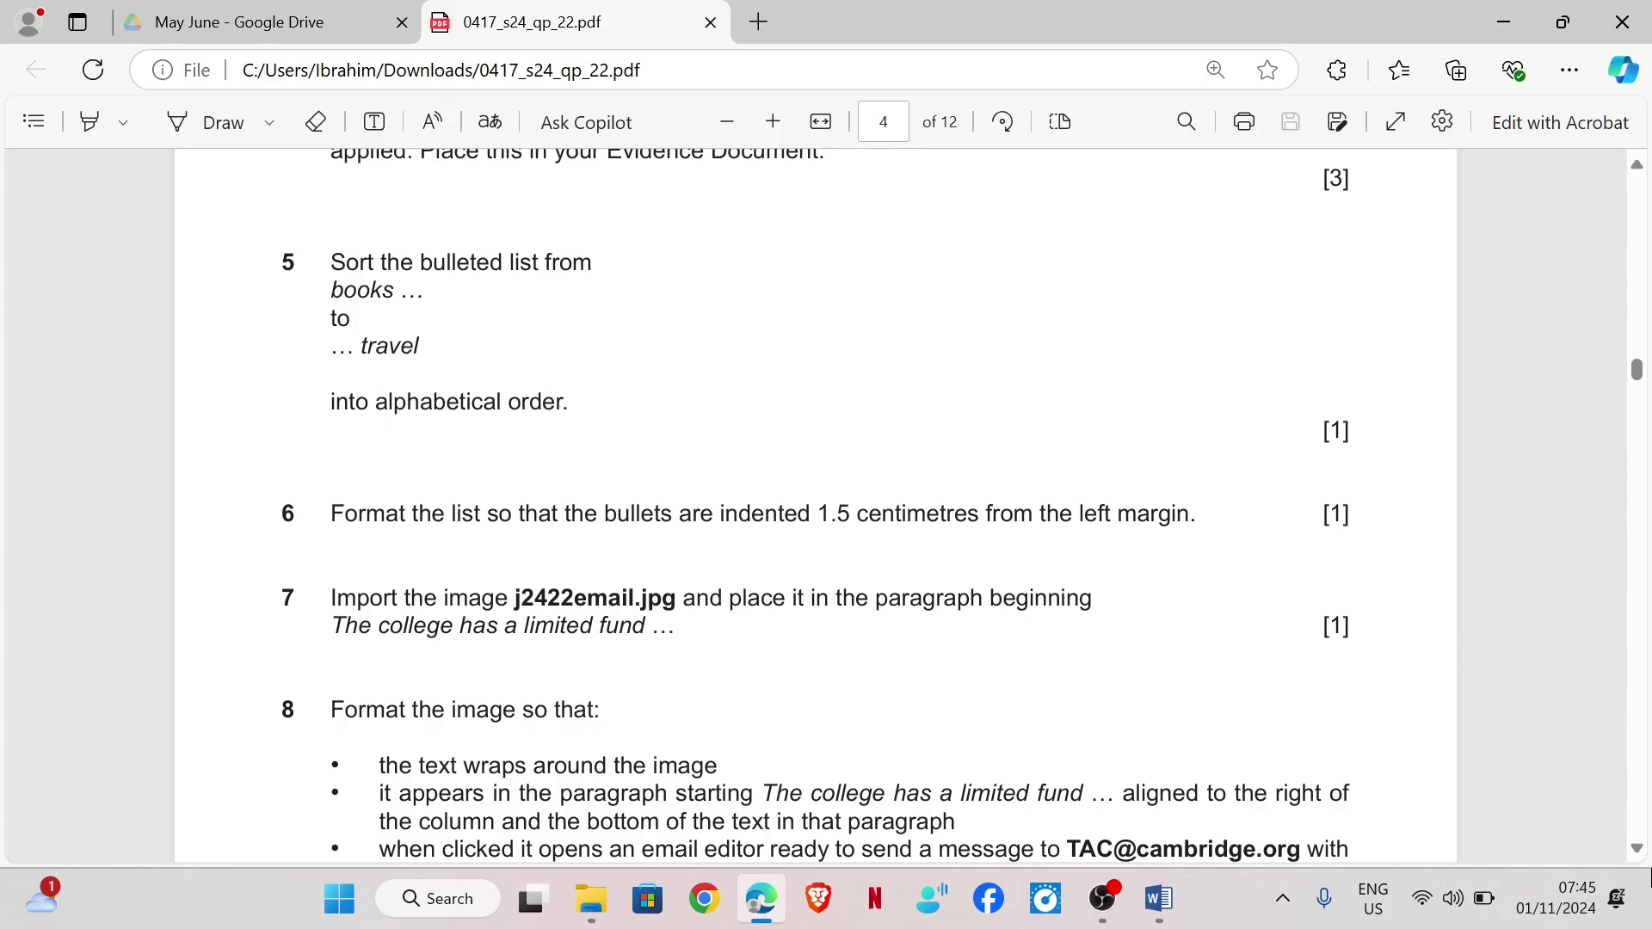
Close the Styles pane and sort the books-to-travel bullet list in ascending order
mouse_move(1145, 902)
left_click(1236, 804)
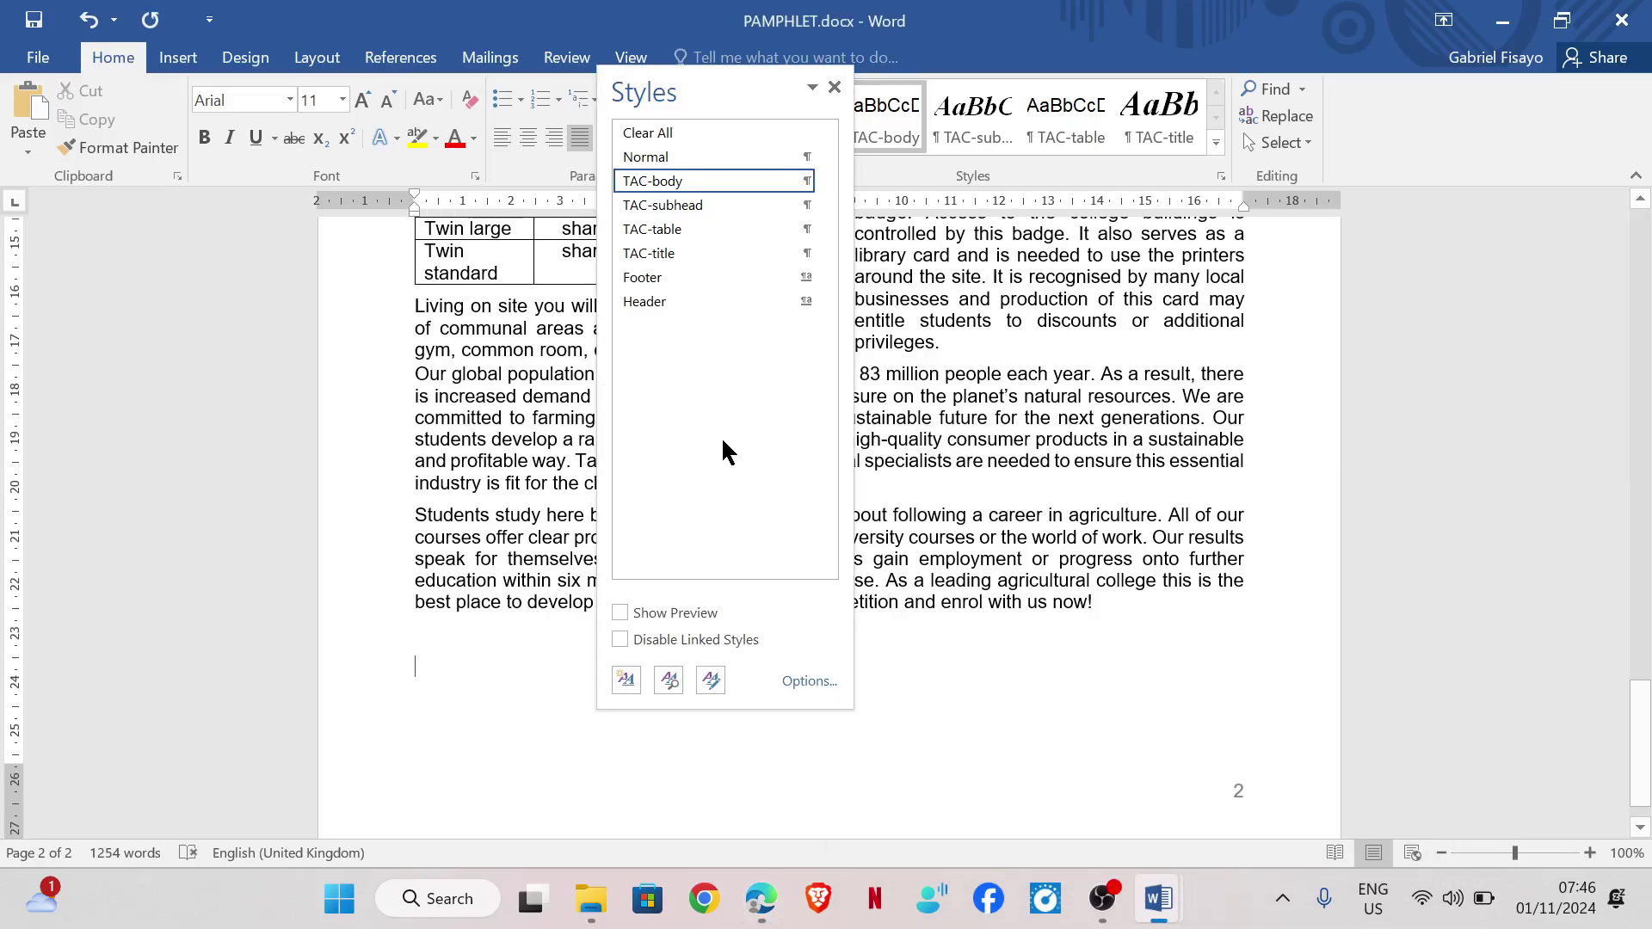
left_click(834, 87)
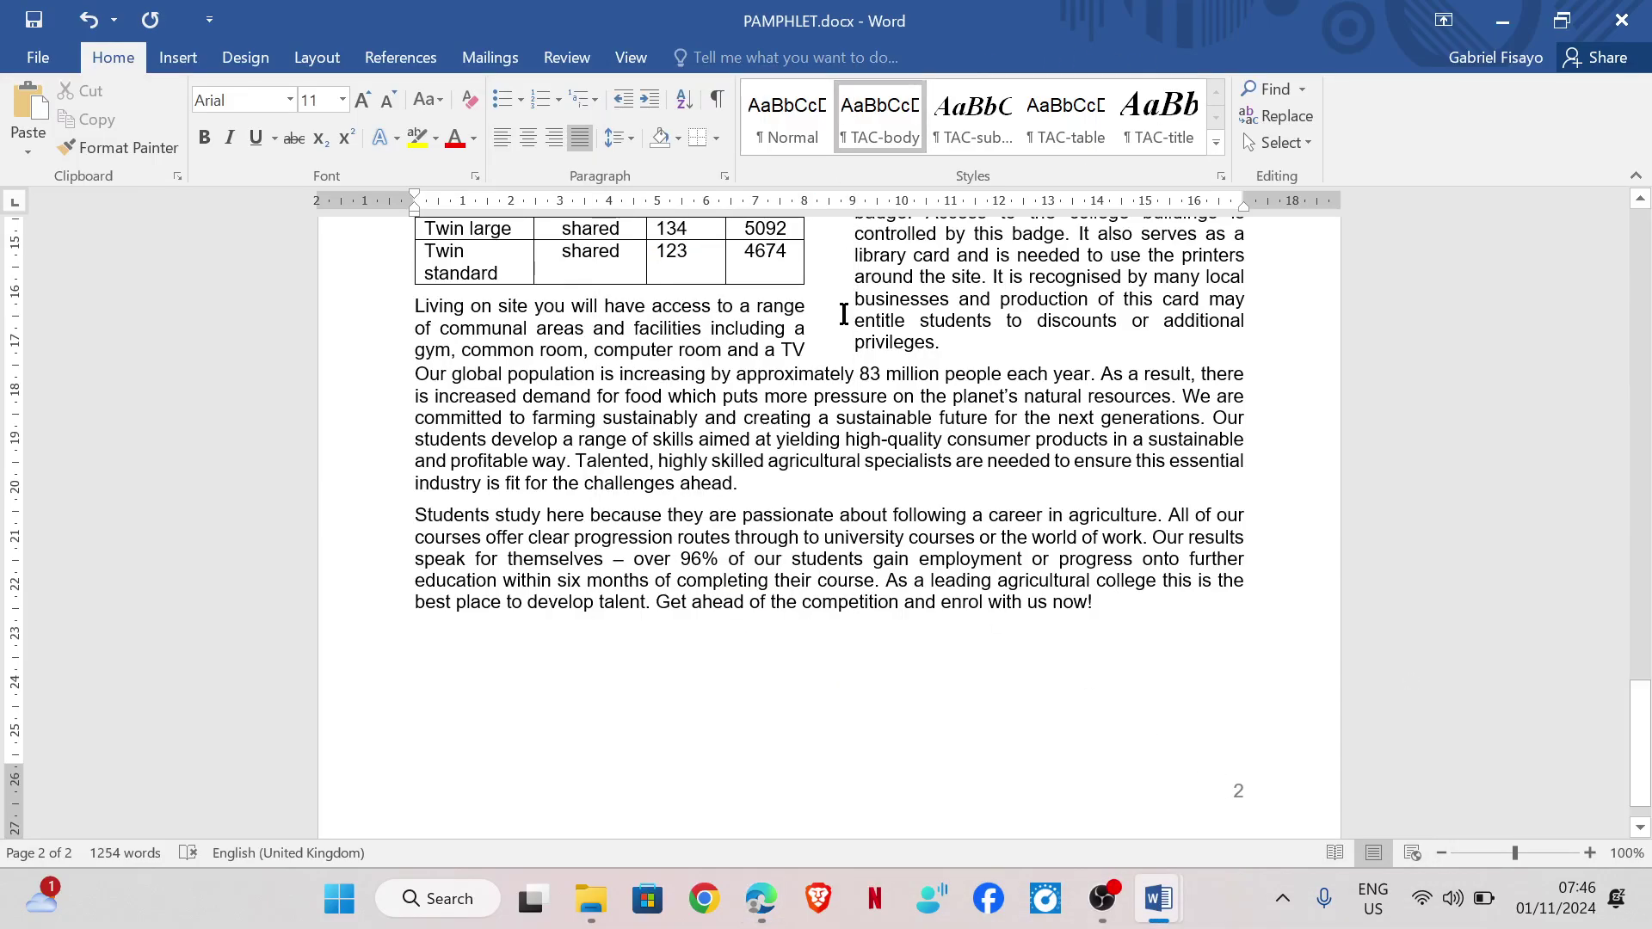
scroll(857, 329, "up", 12)
scroll(857, 330, "up", 3)
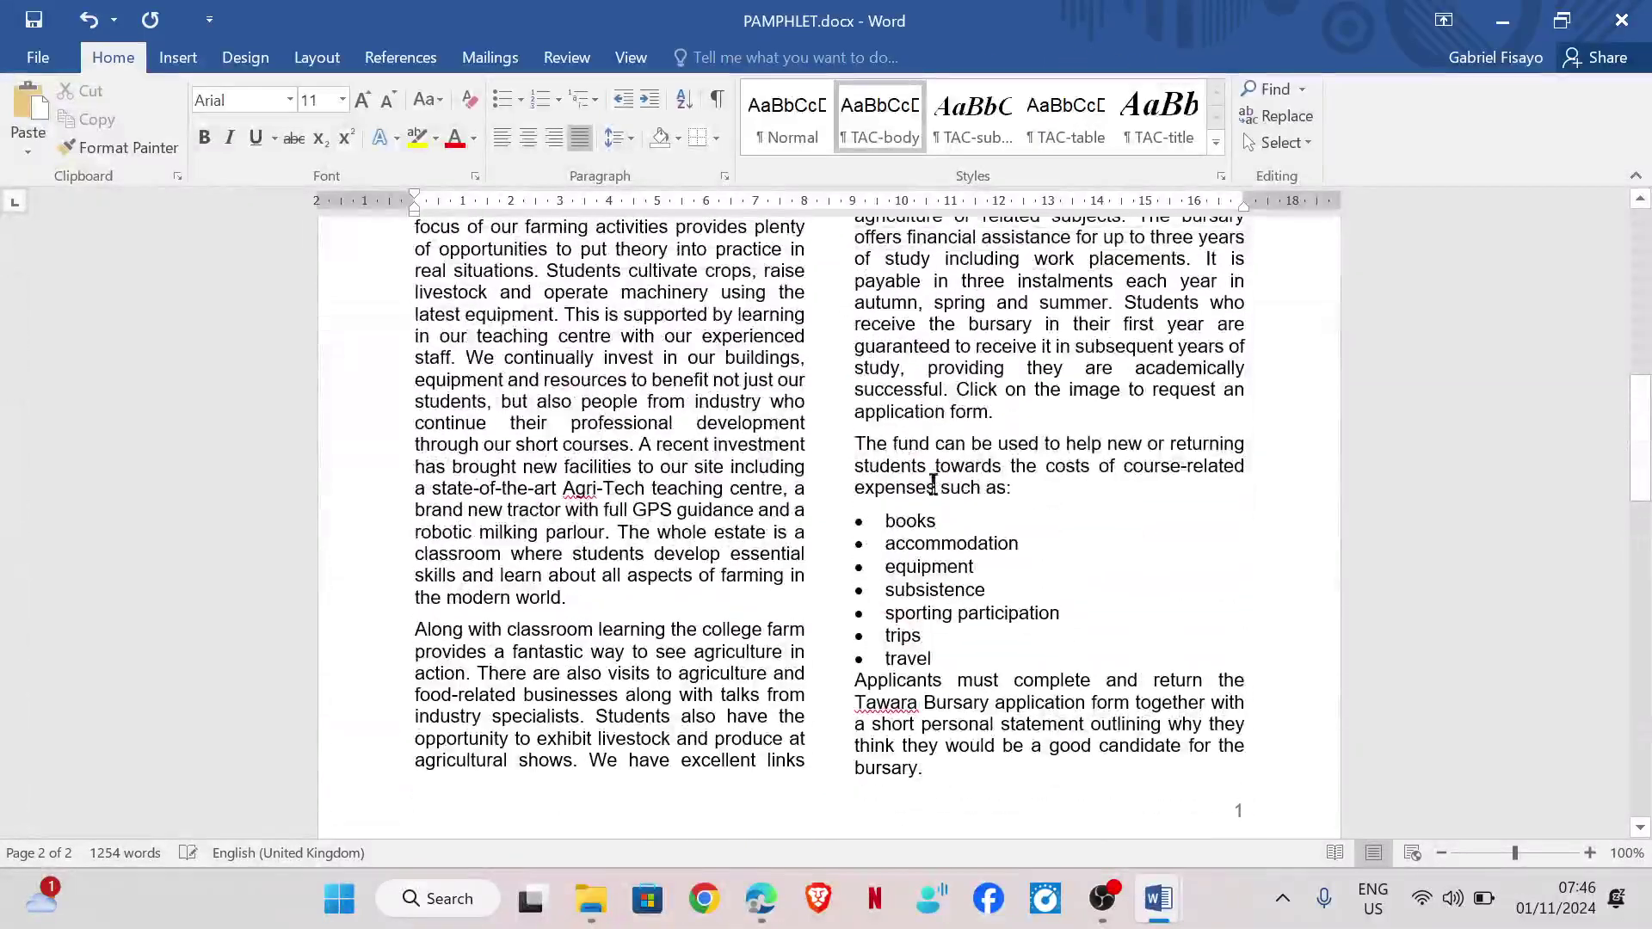
left_click_drag(848, 526, 955, 663)
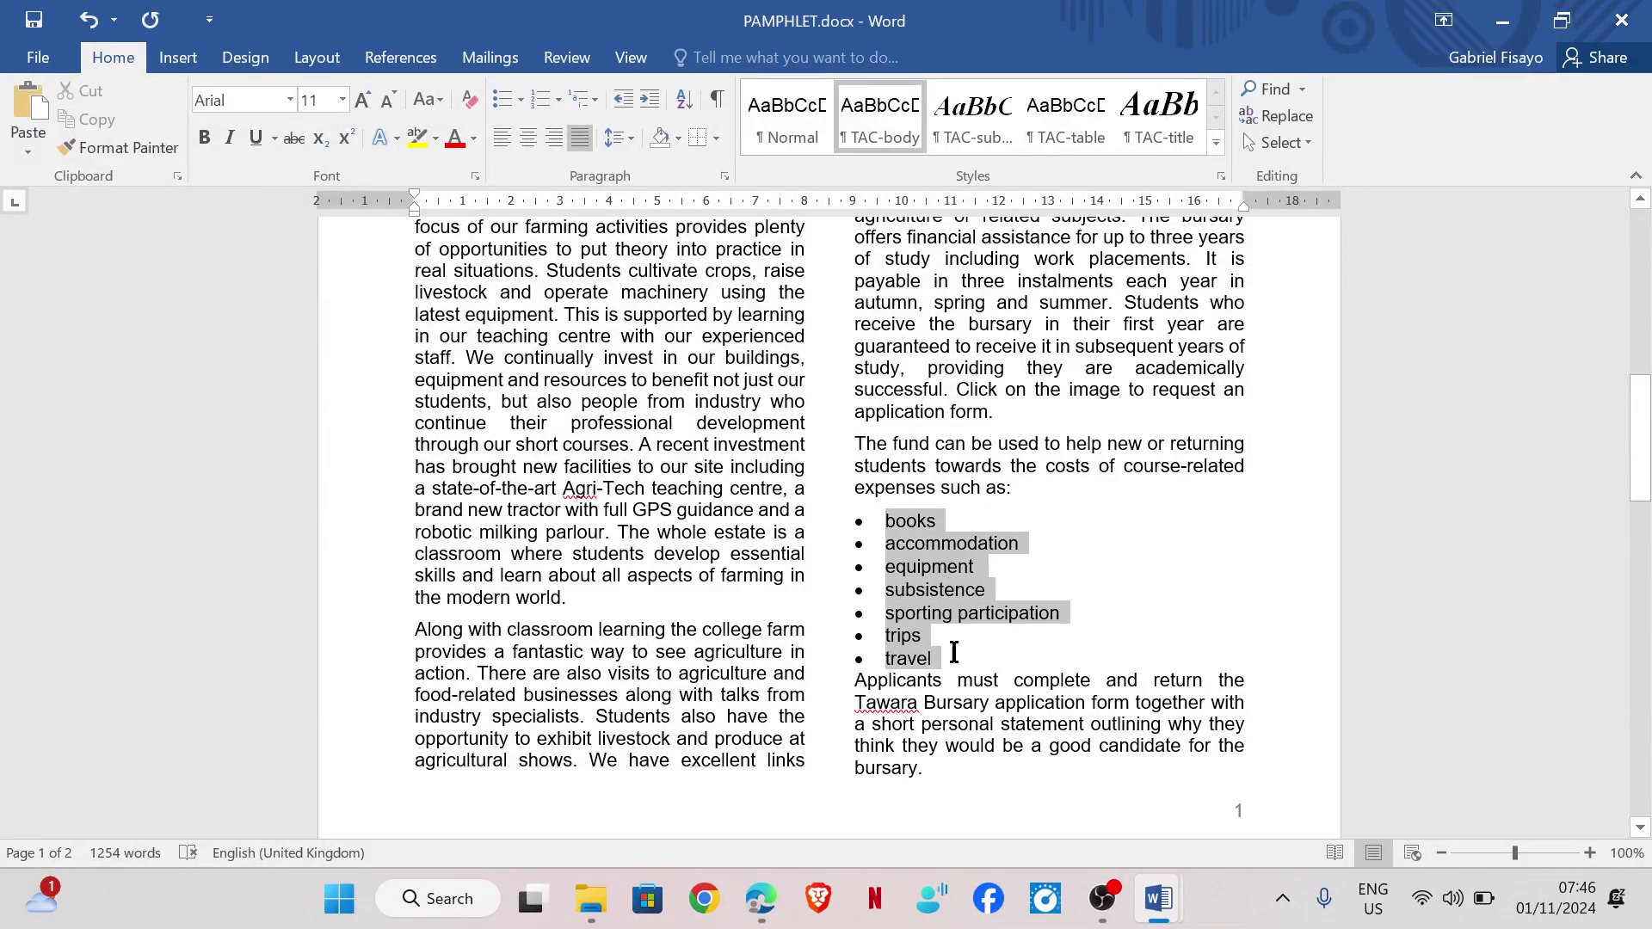
left_click(684, 101)
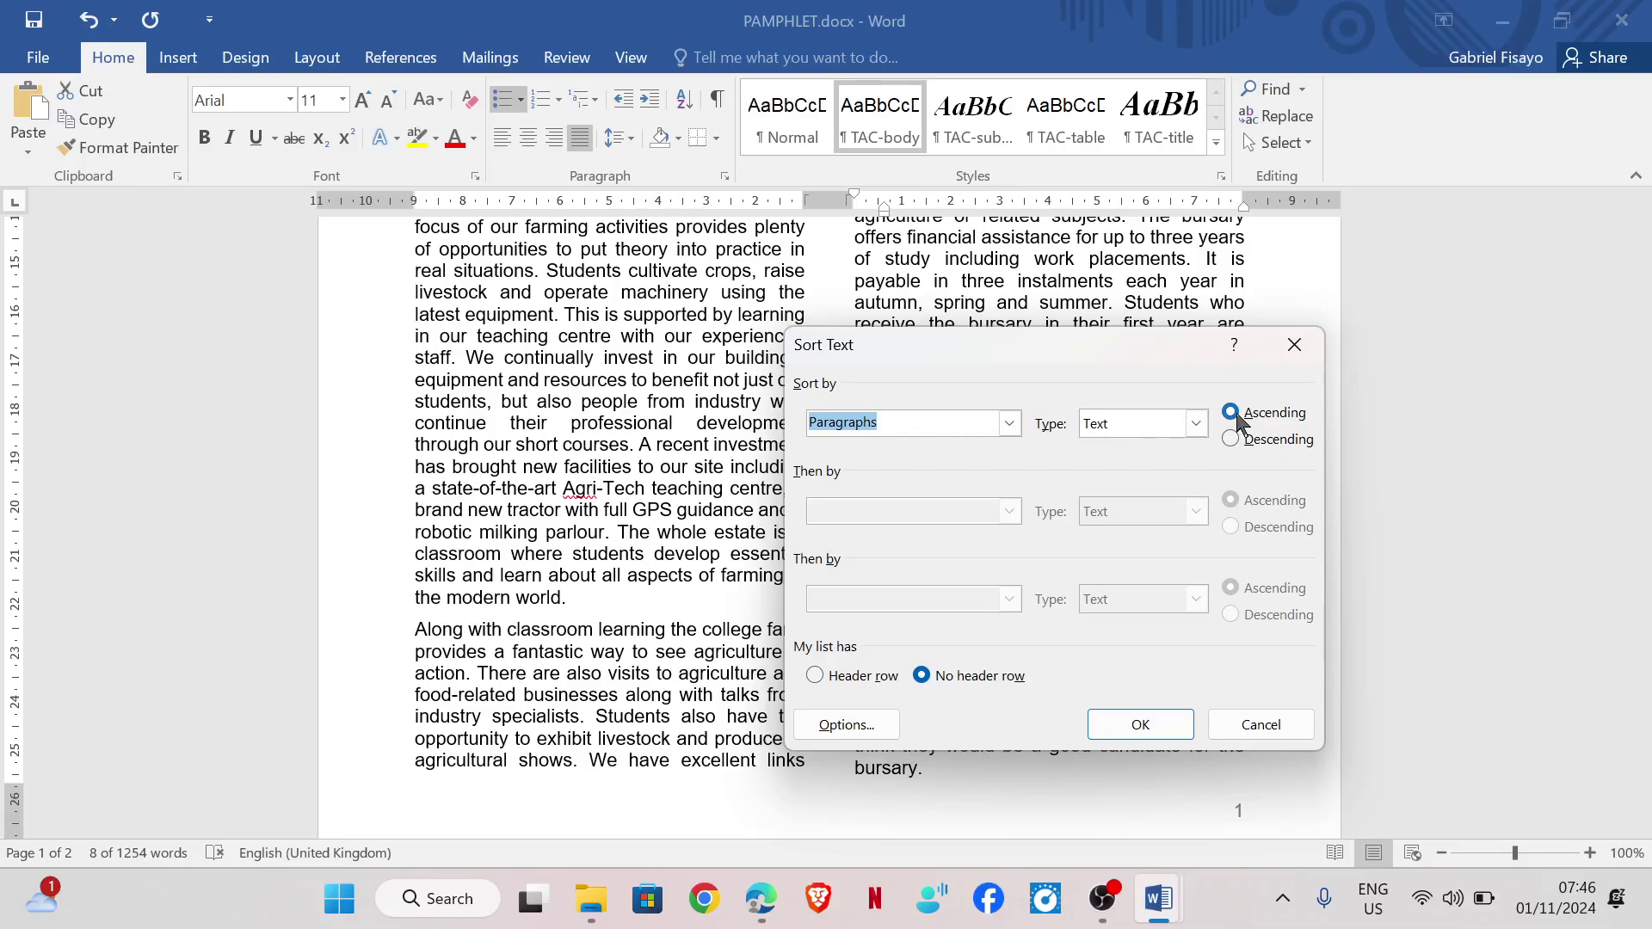
left_click(1141, 726)
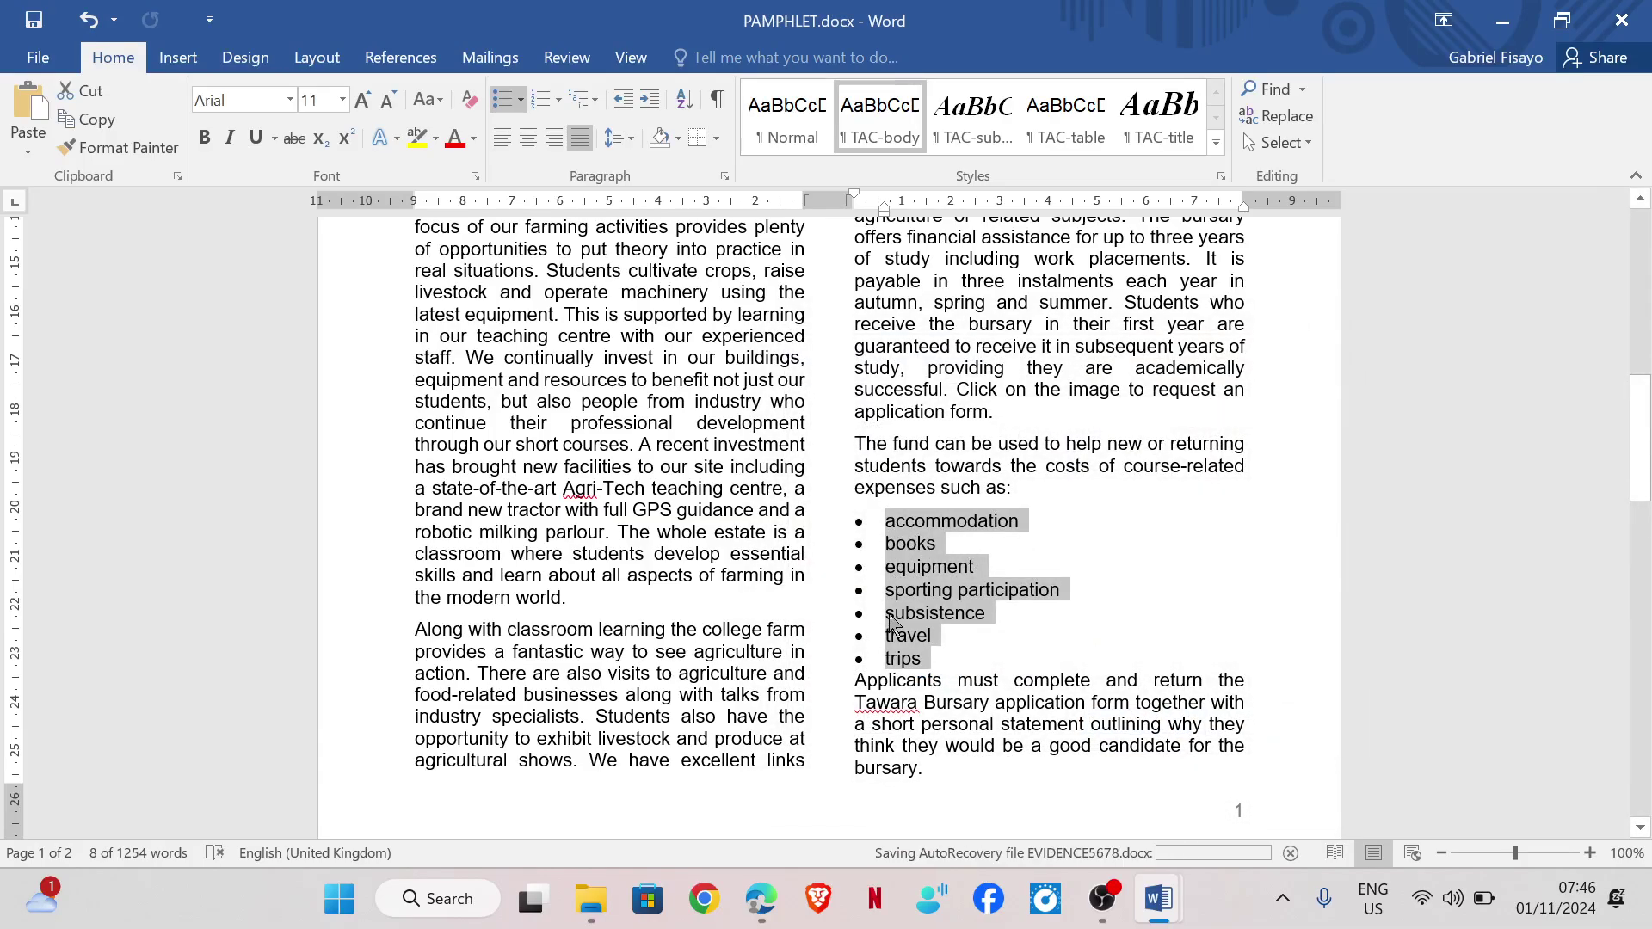
mouse_move(761, 899)
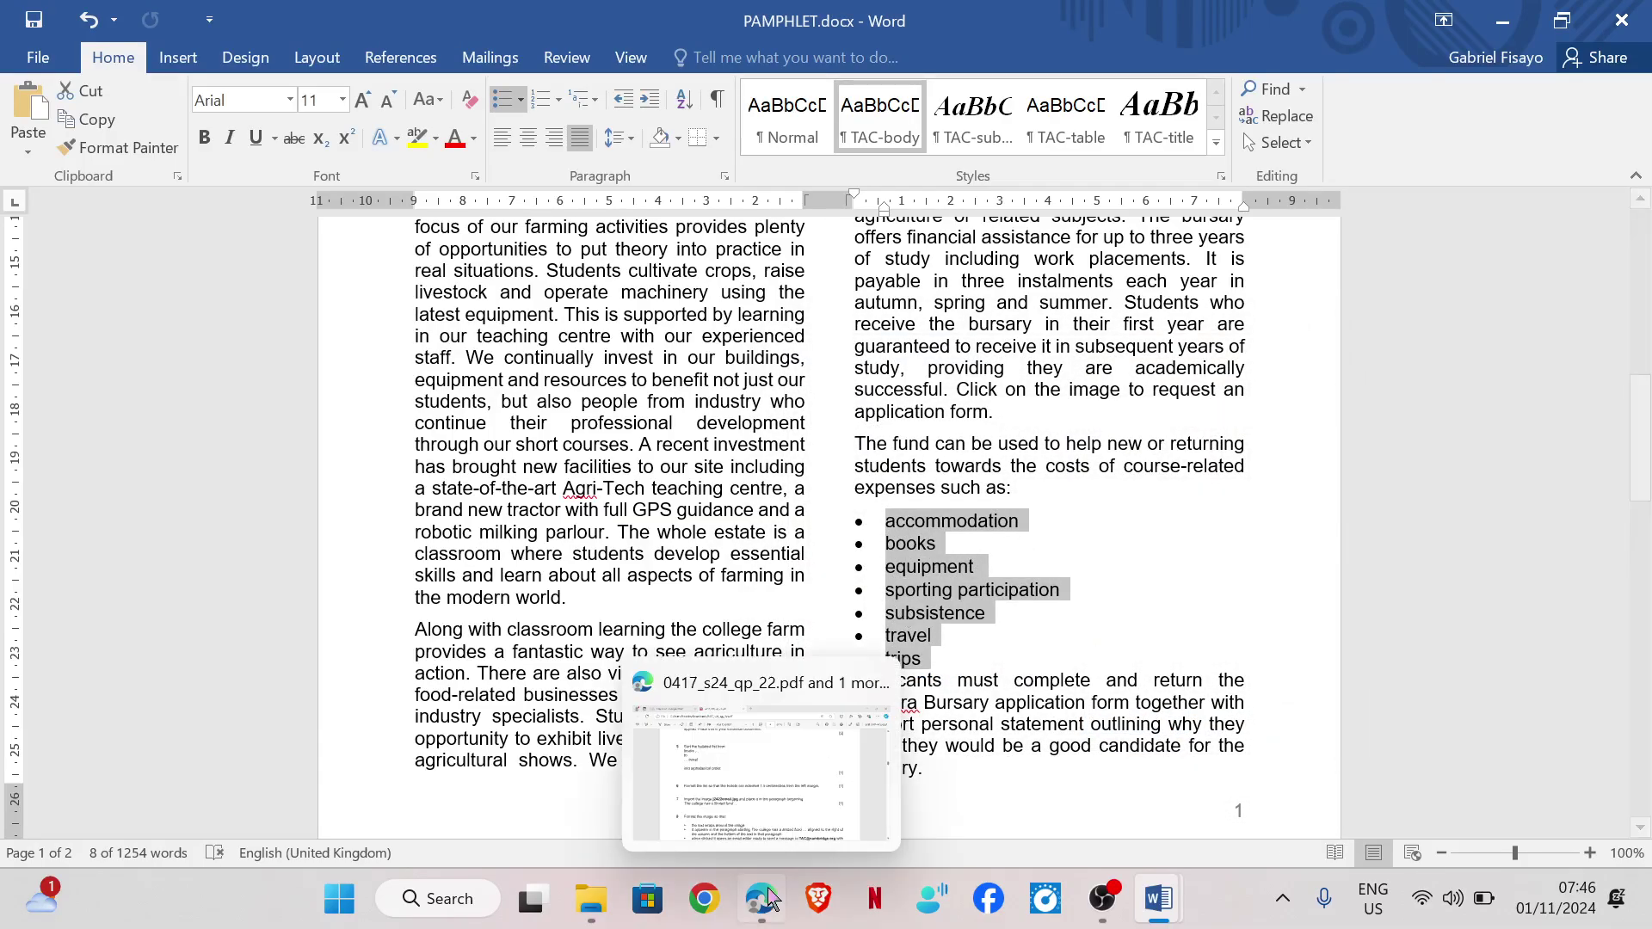
left_click(767, 786)
Set the bulleted expenses list's left indentation to 1.5 cm in the Paragraph dialog
scroll(435, 451, "down", 4)
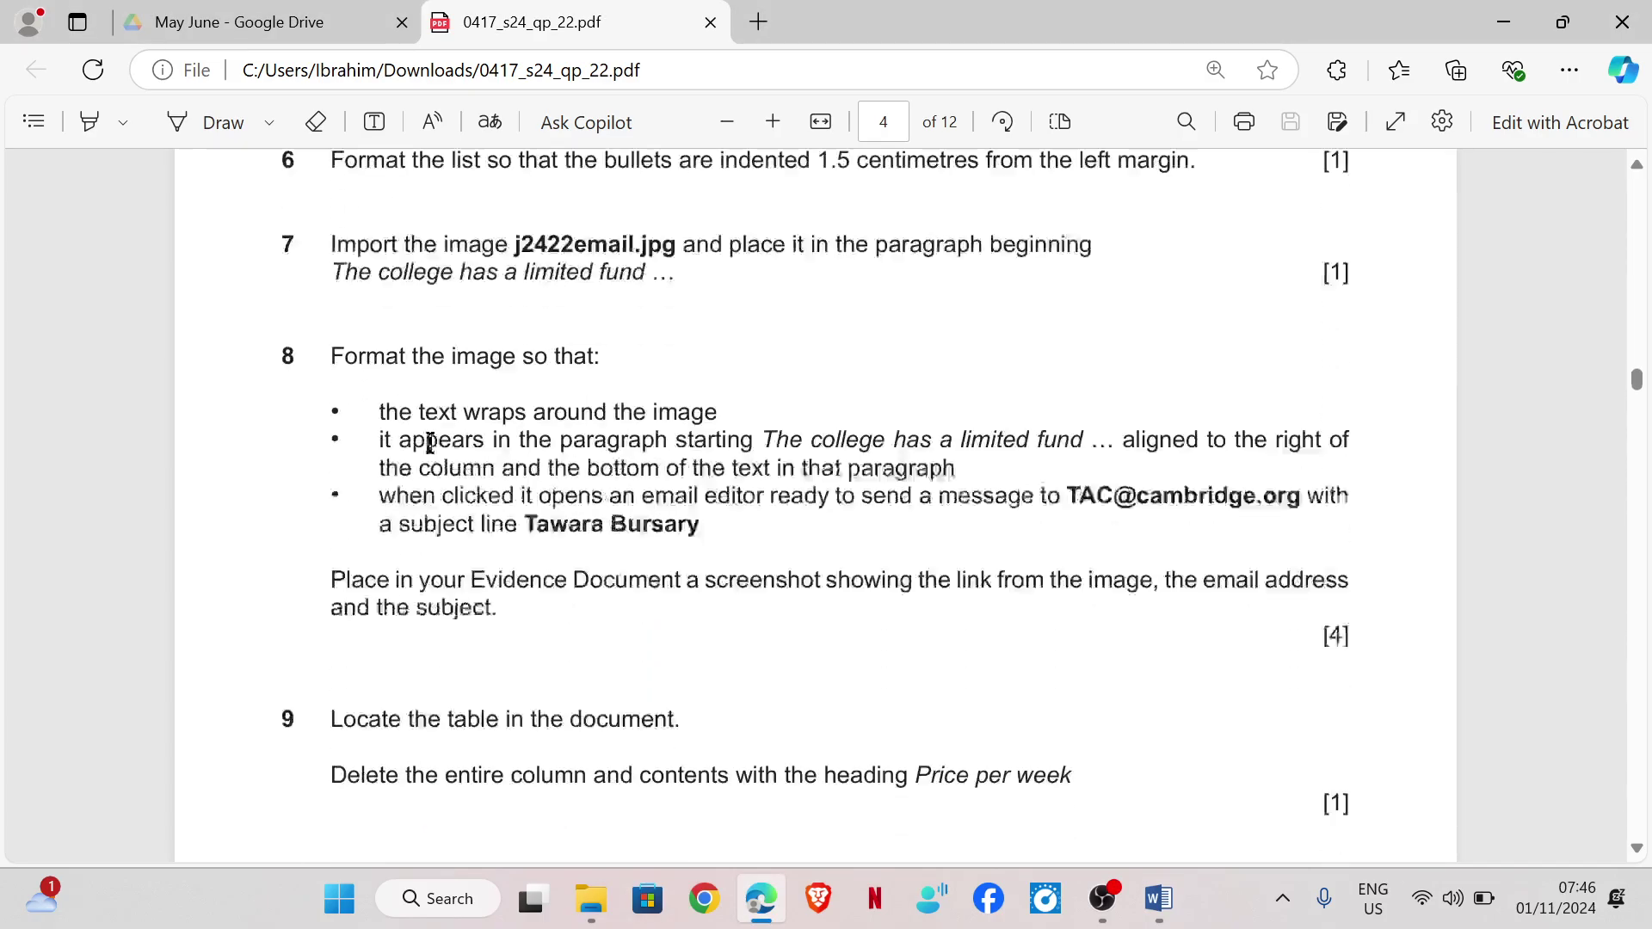
scroll(434, 327, "up", 1)
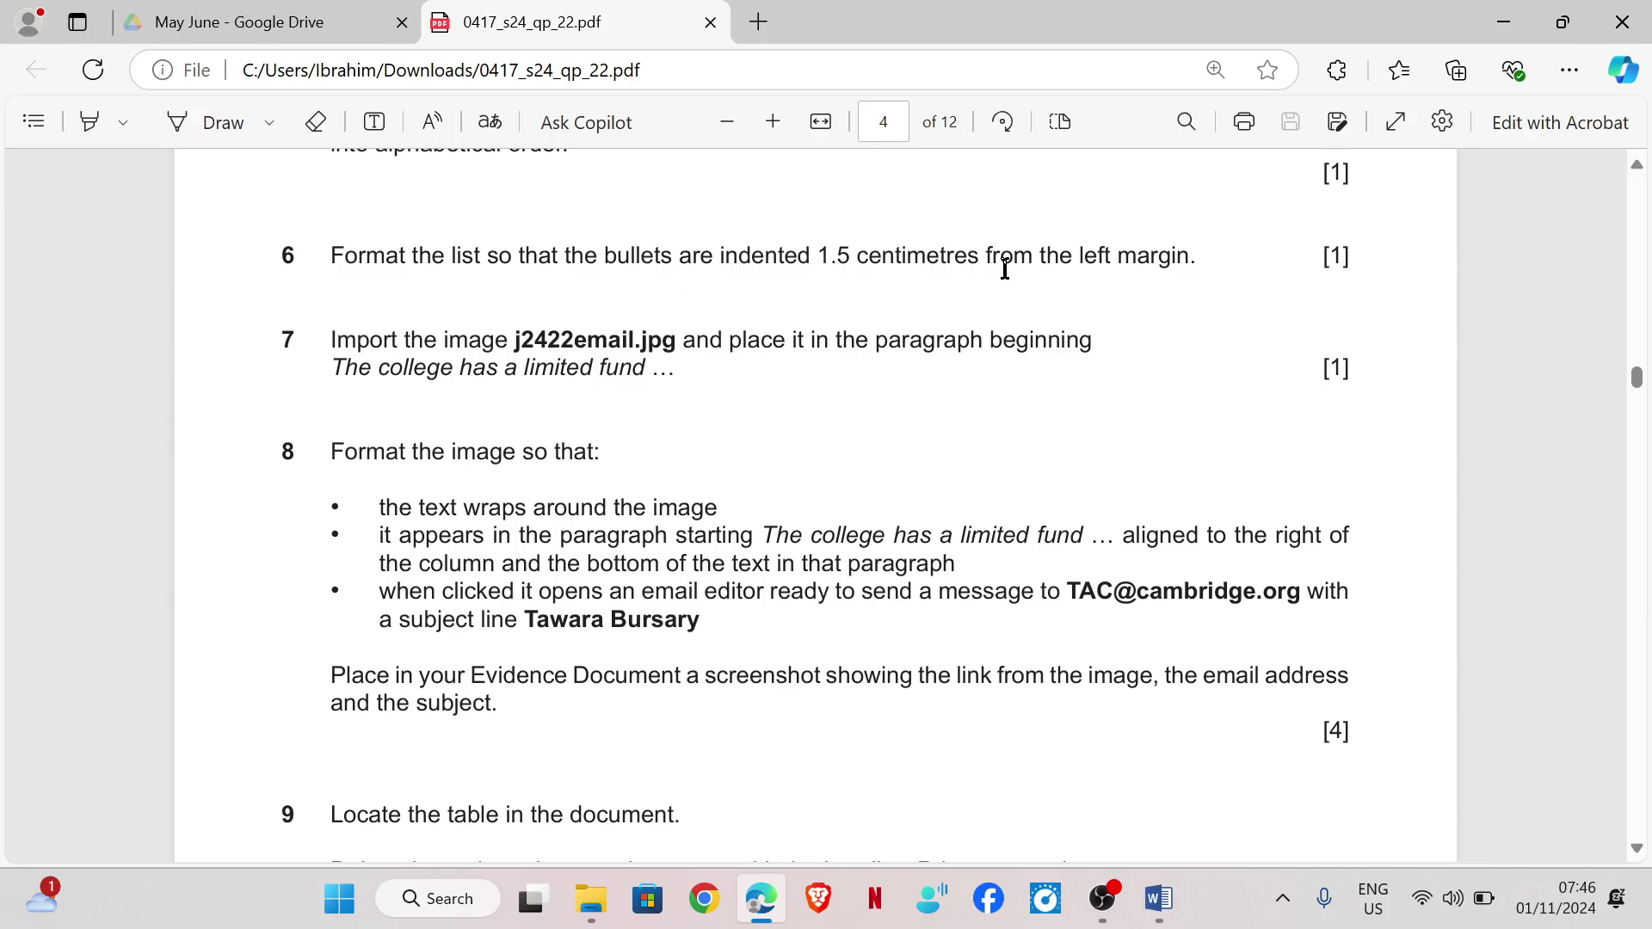
mouse_move(1157, 899)
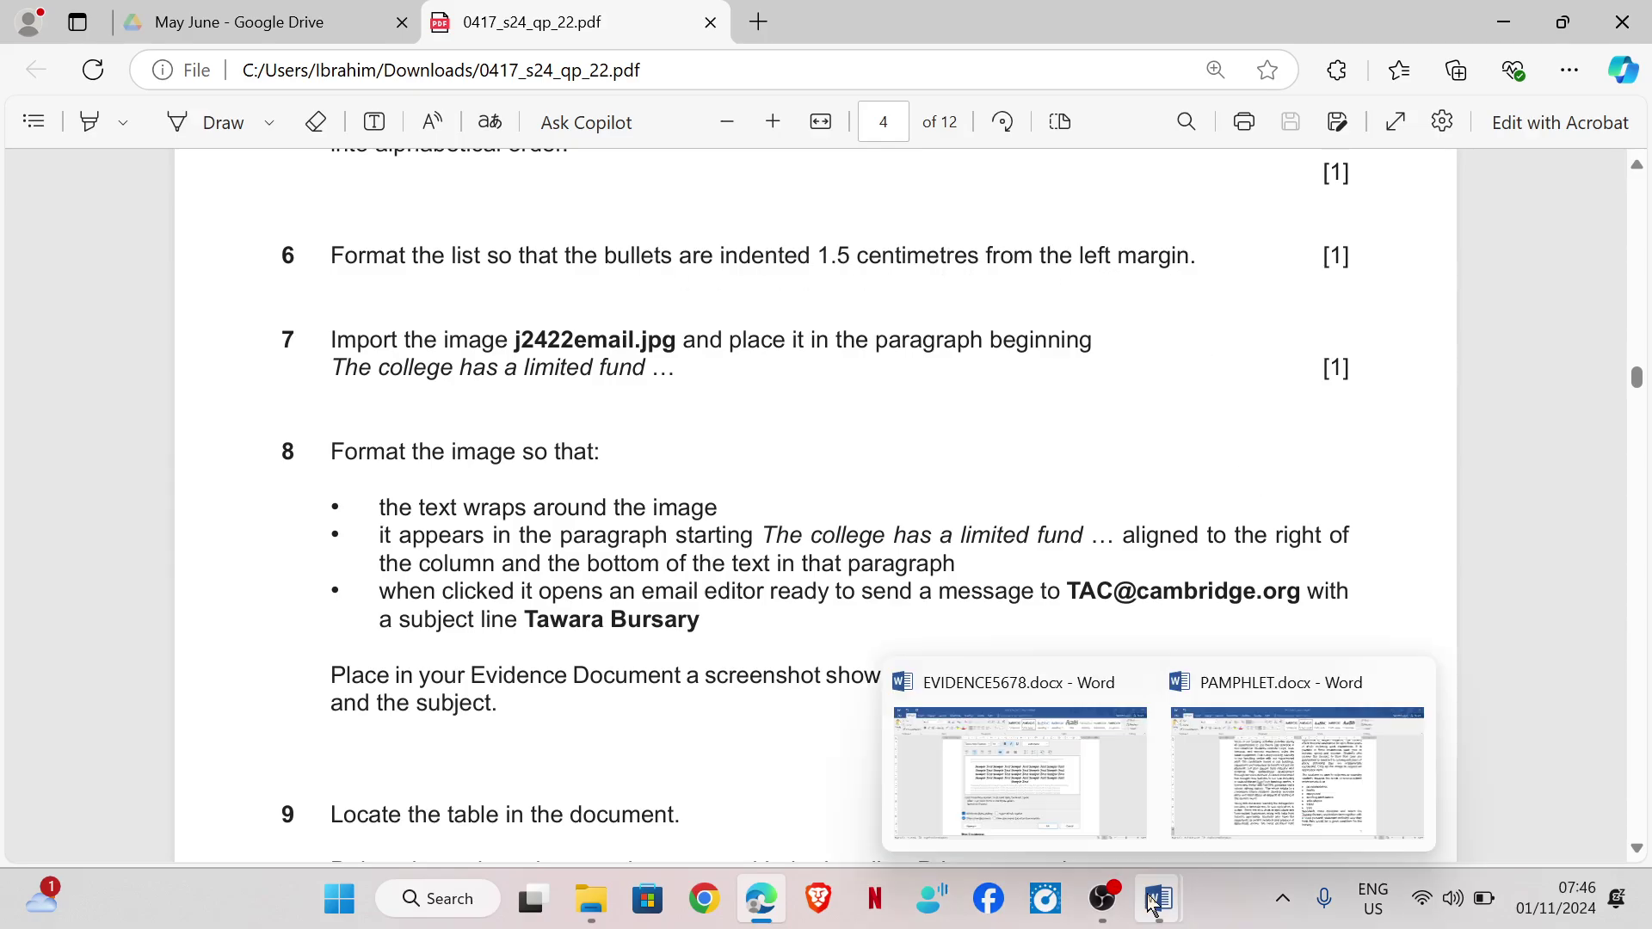
left_click(1282, 804)
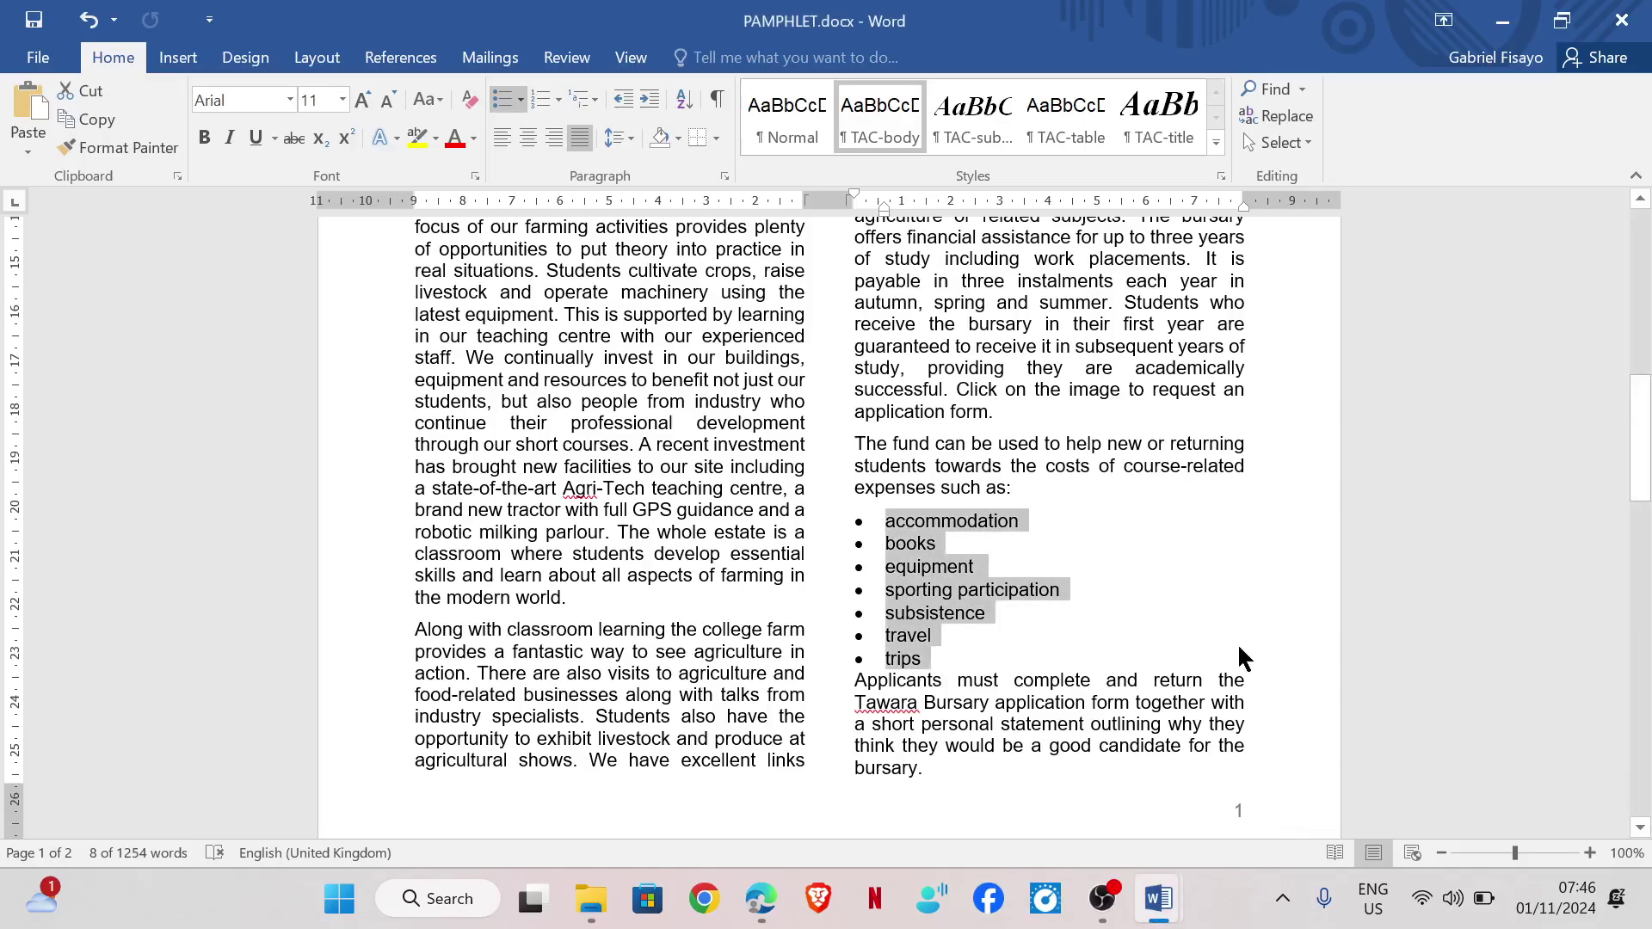
right_click(914, 555)
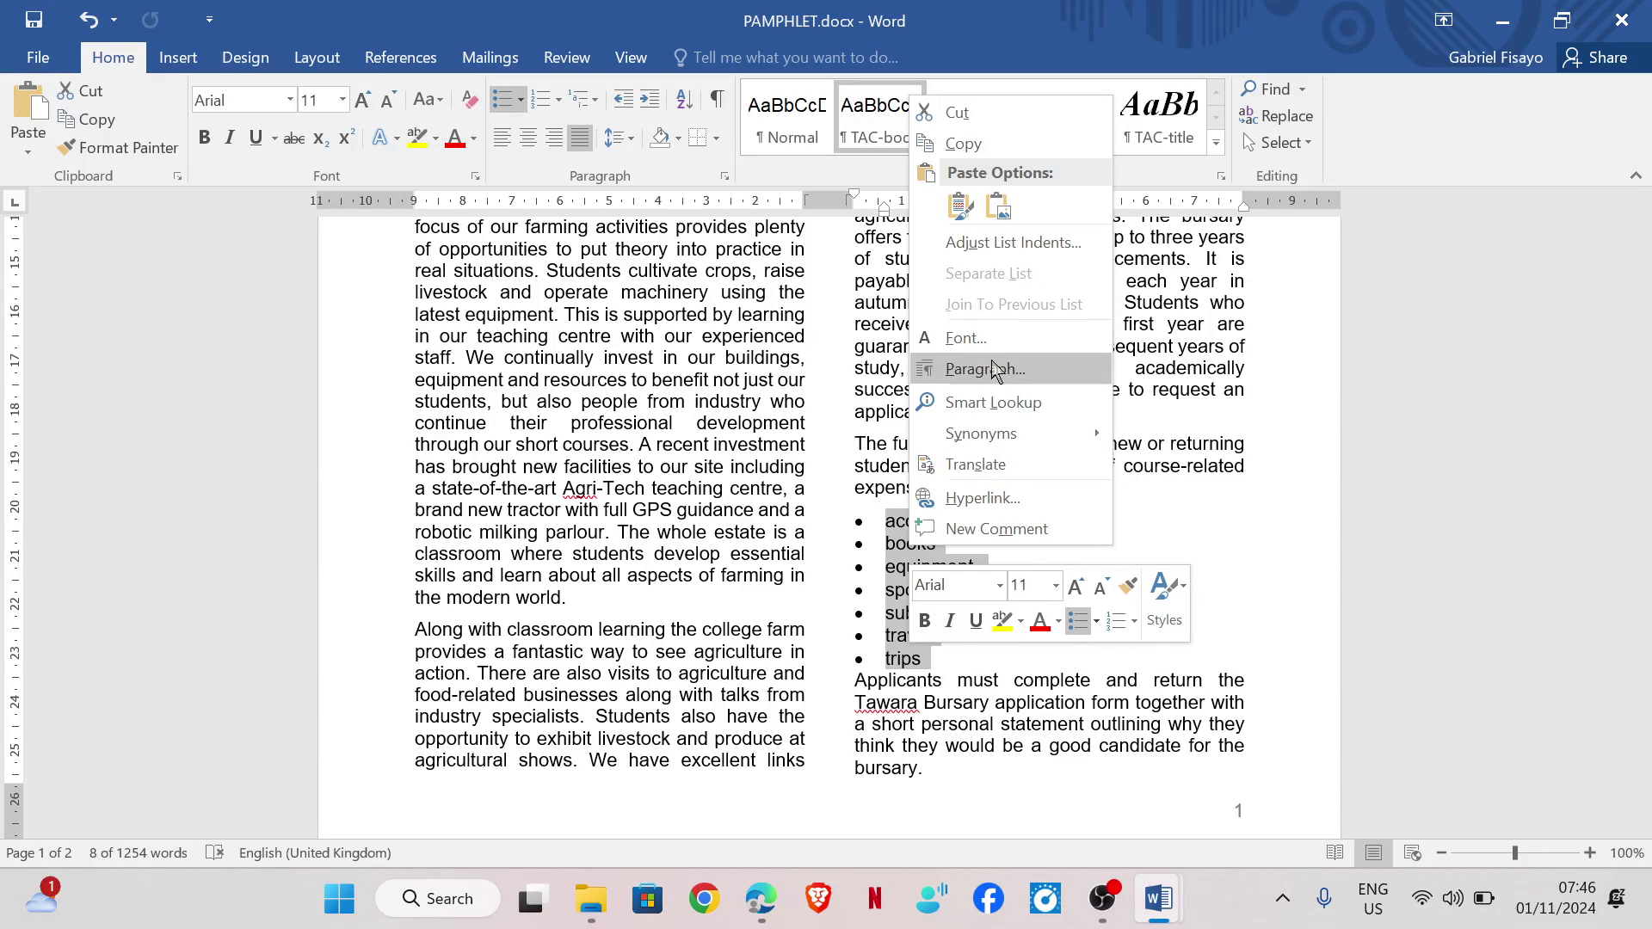
left_click(994, 368)
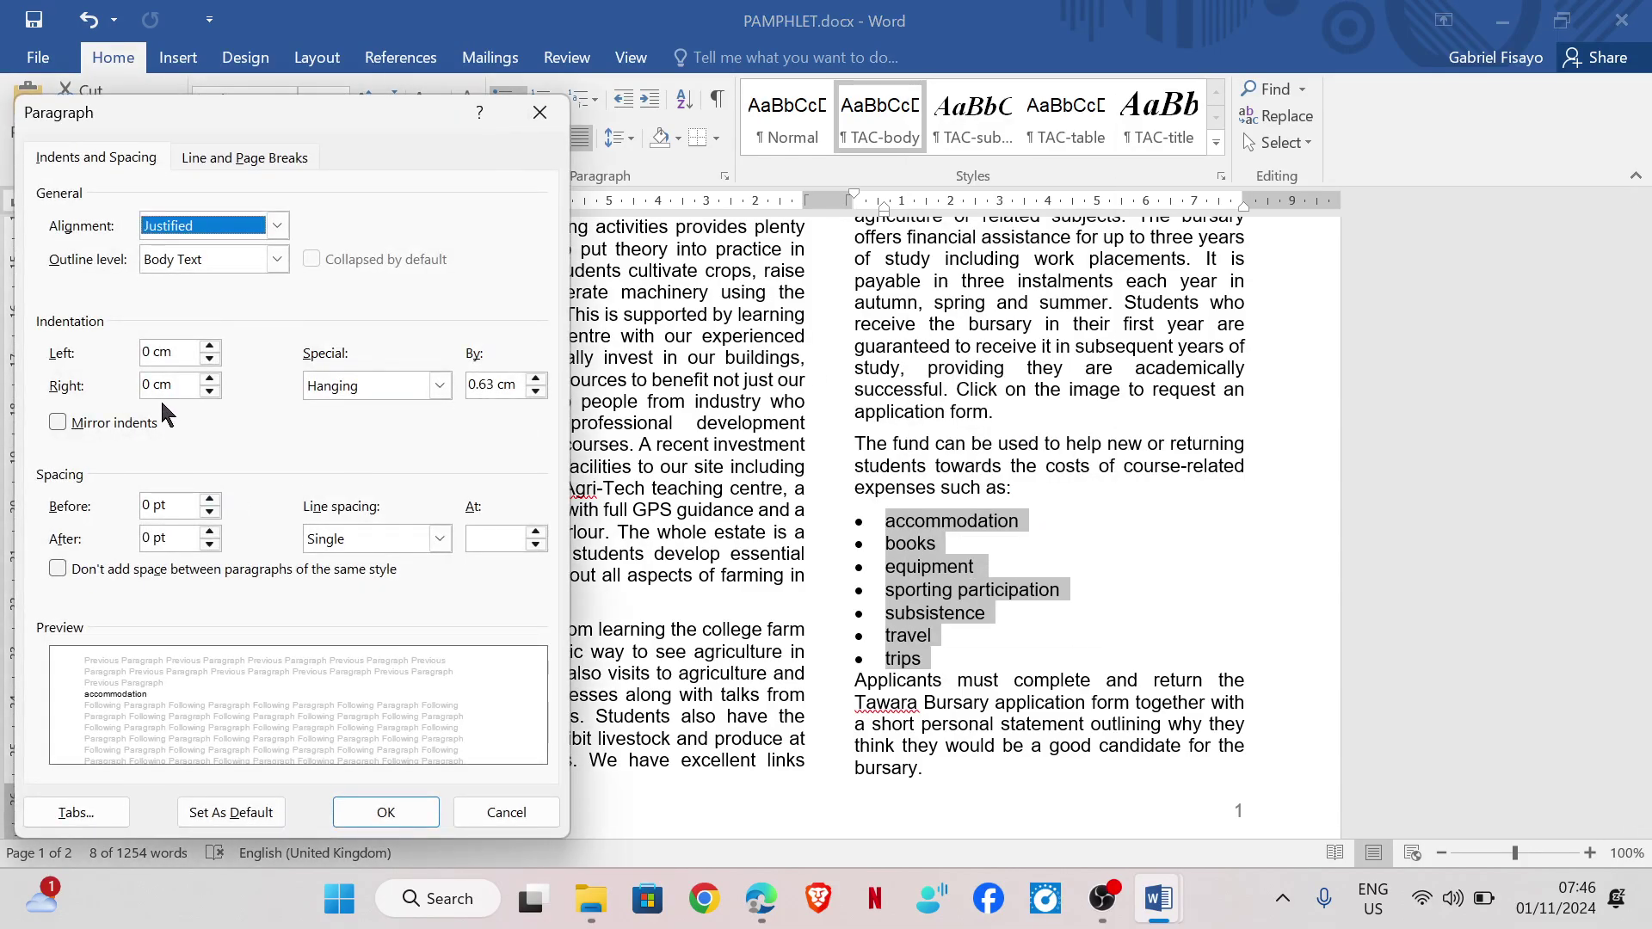
left_click(158, 353)
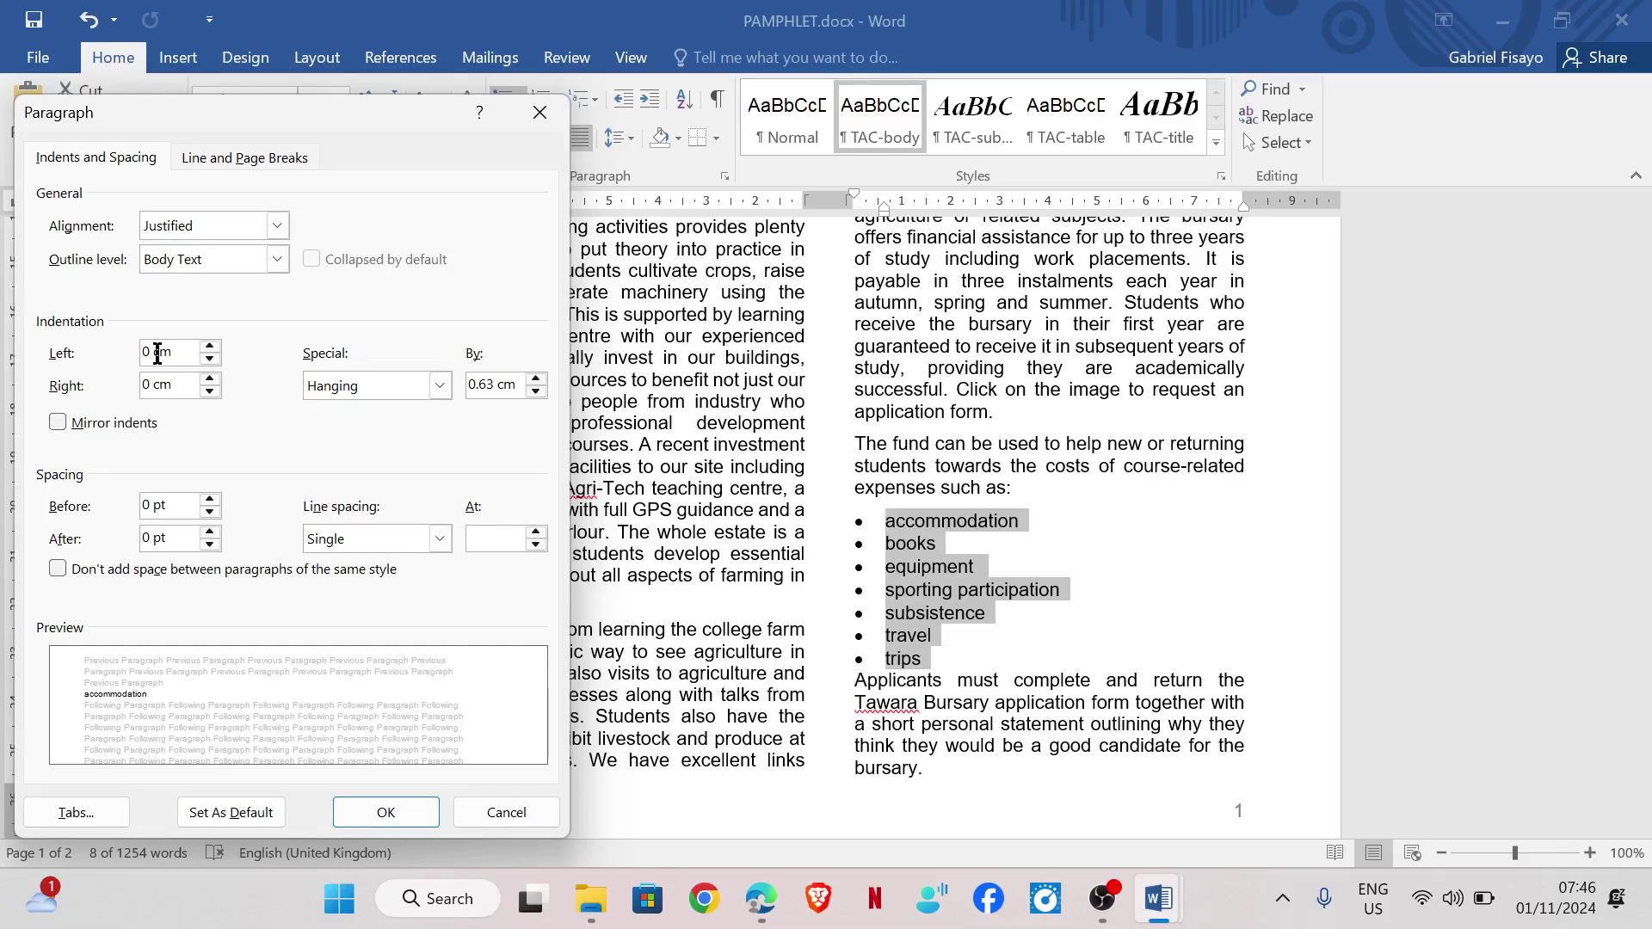
key("BackSpace")
key("BackSpace")
type("1.5")
left_click(379, 813)
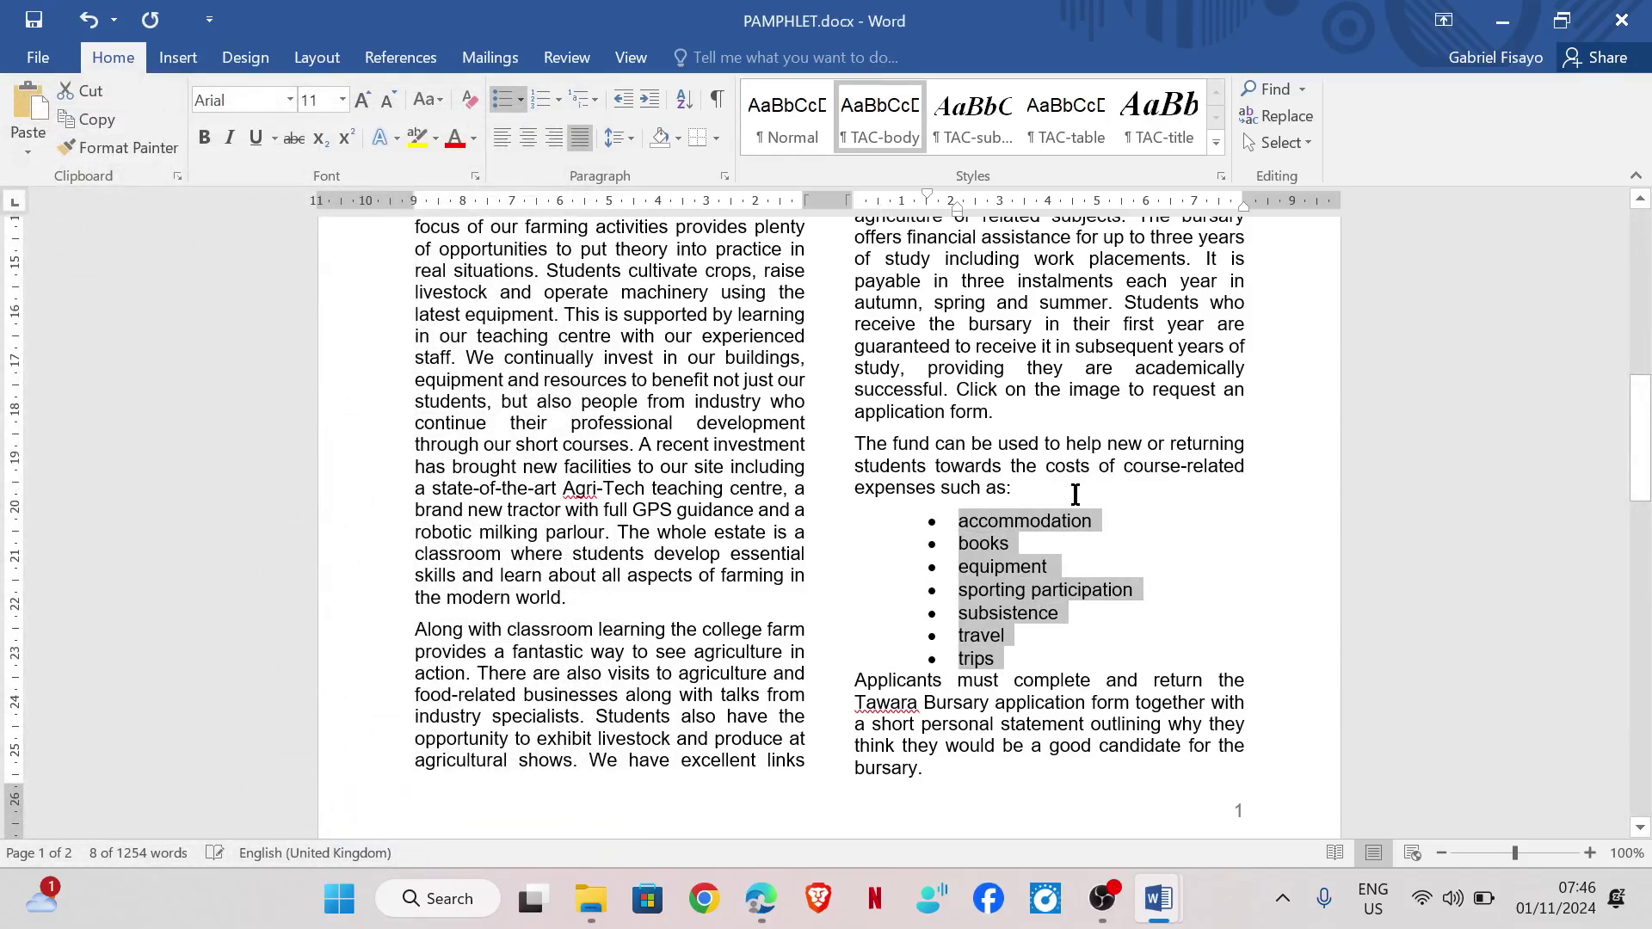
Copy the phrase 'The college has a limited fund' from the question paper
mouse_move(760, 900)
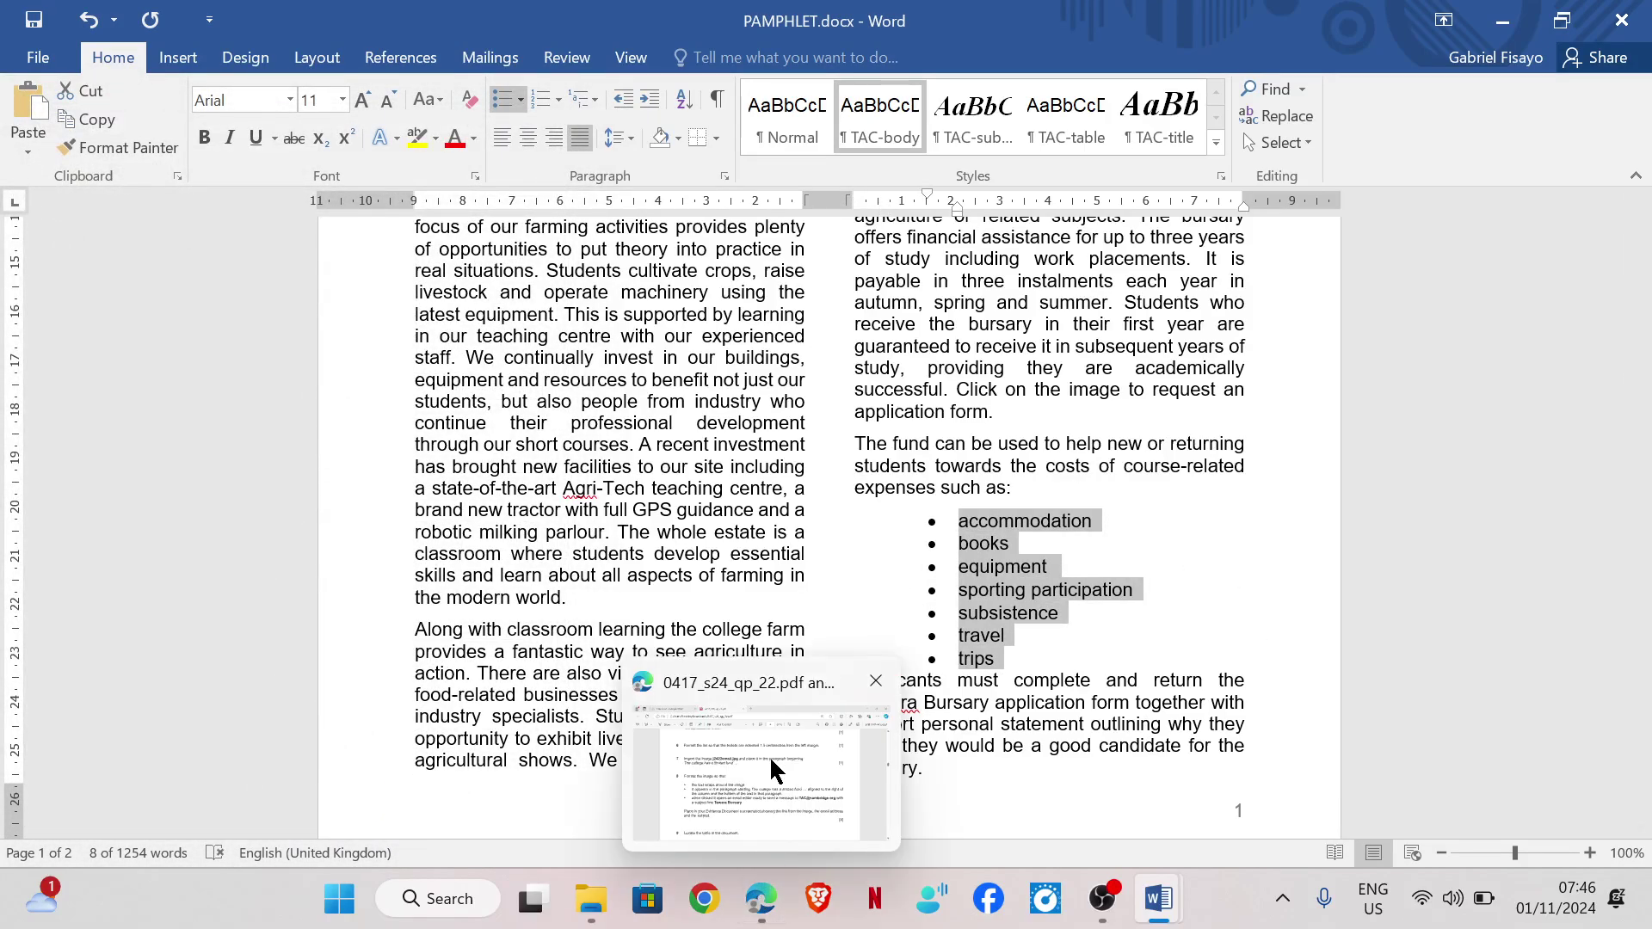
mouse_move(770, 756)
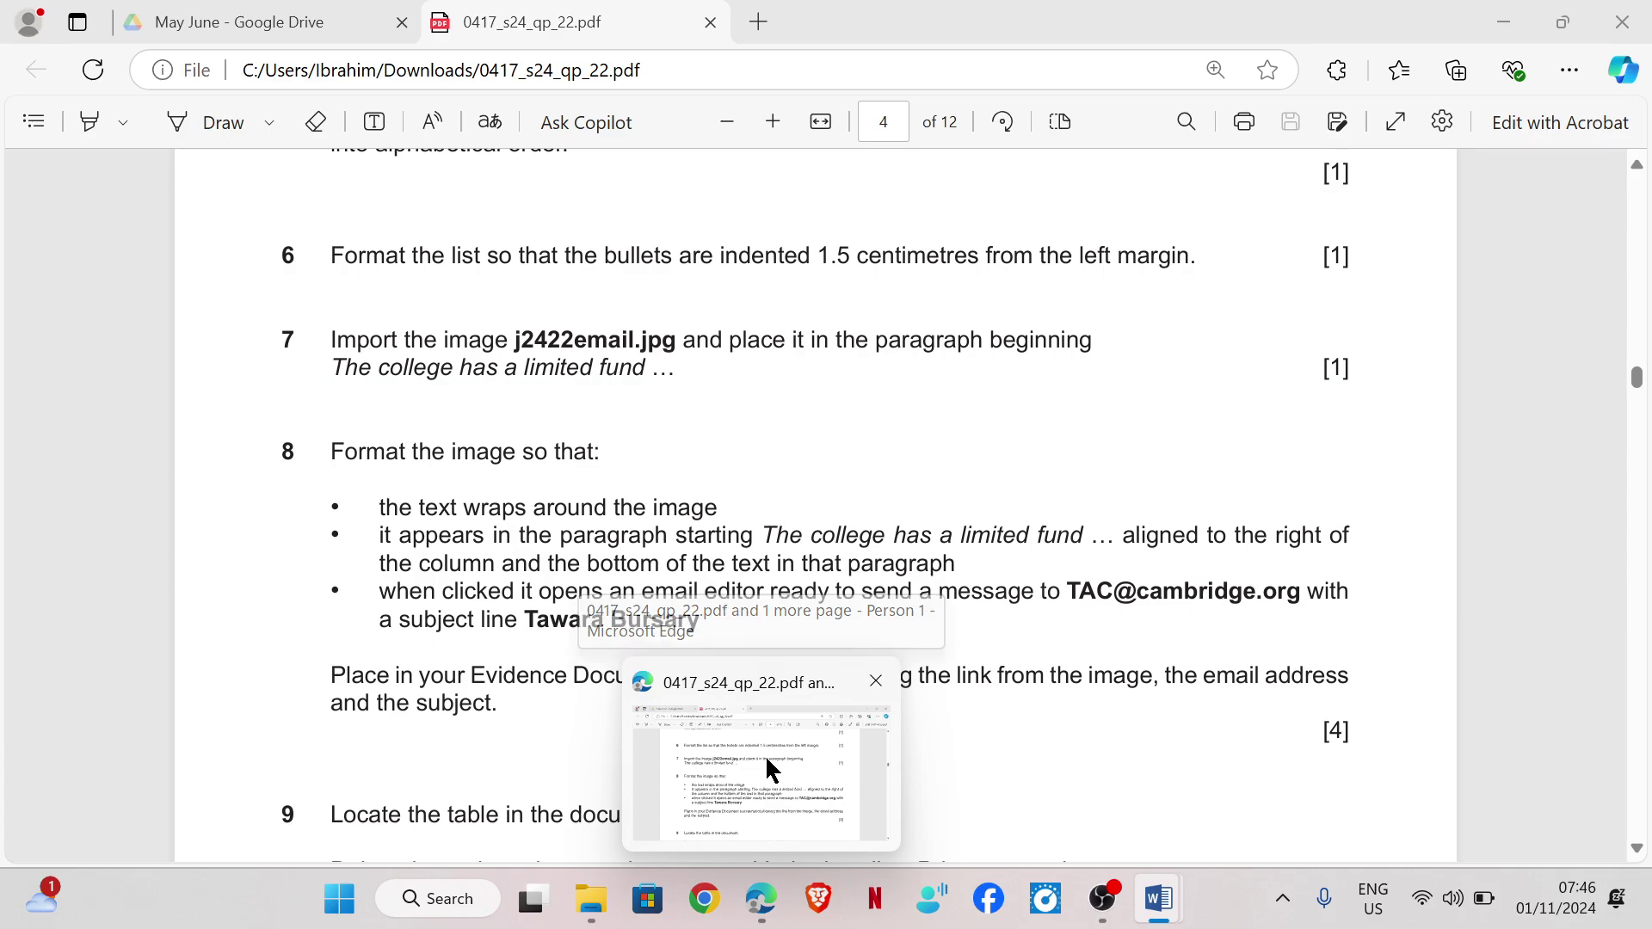
left_click(763, 755)
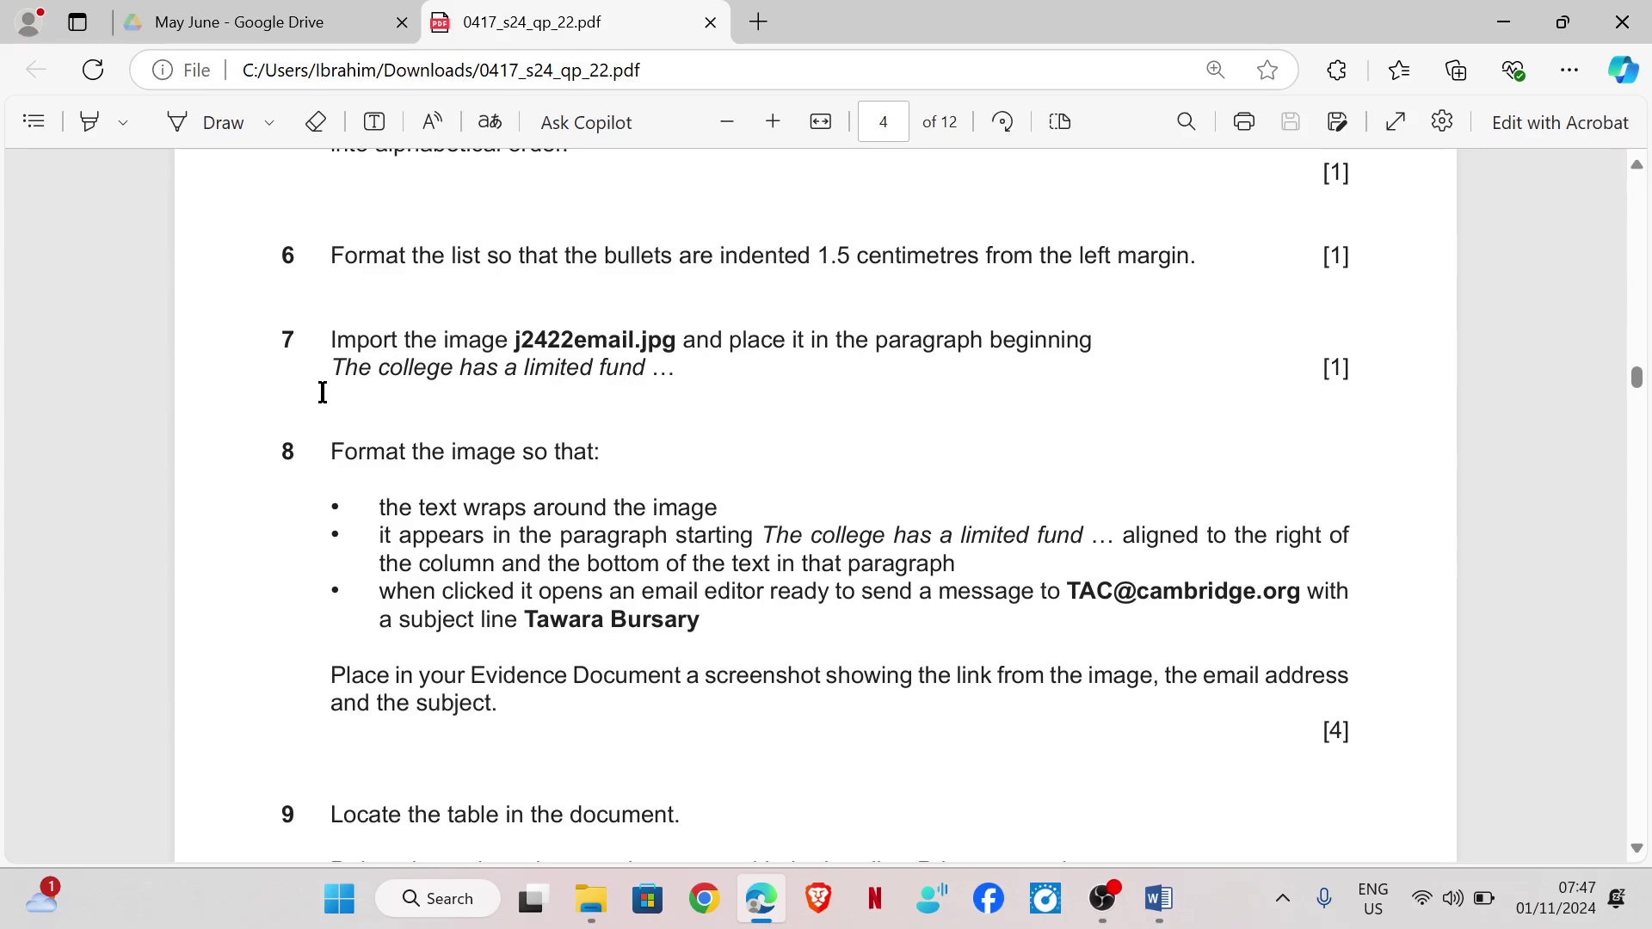
left_click_drag(331, 368, 645, 375)
key("ctrl+c")
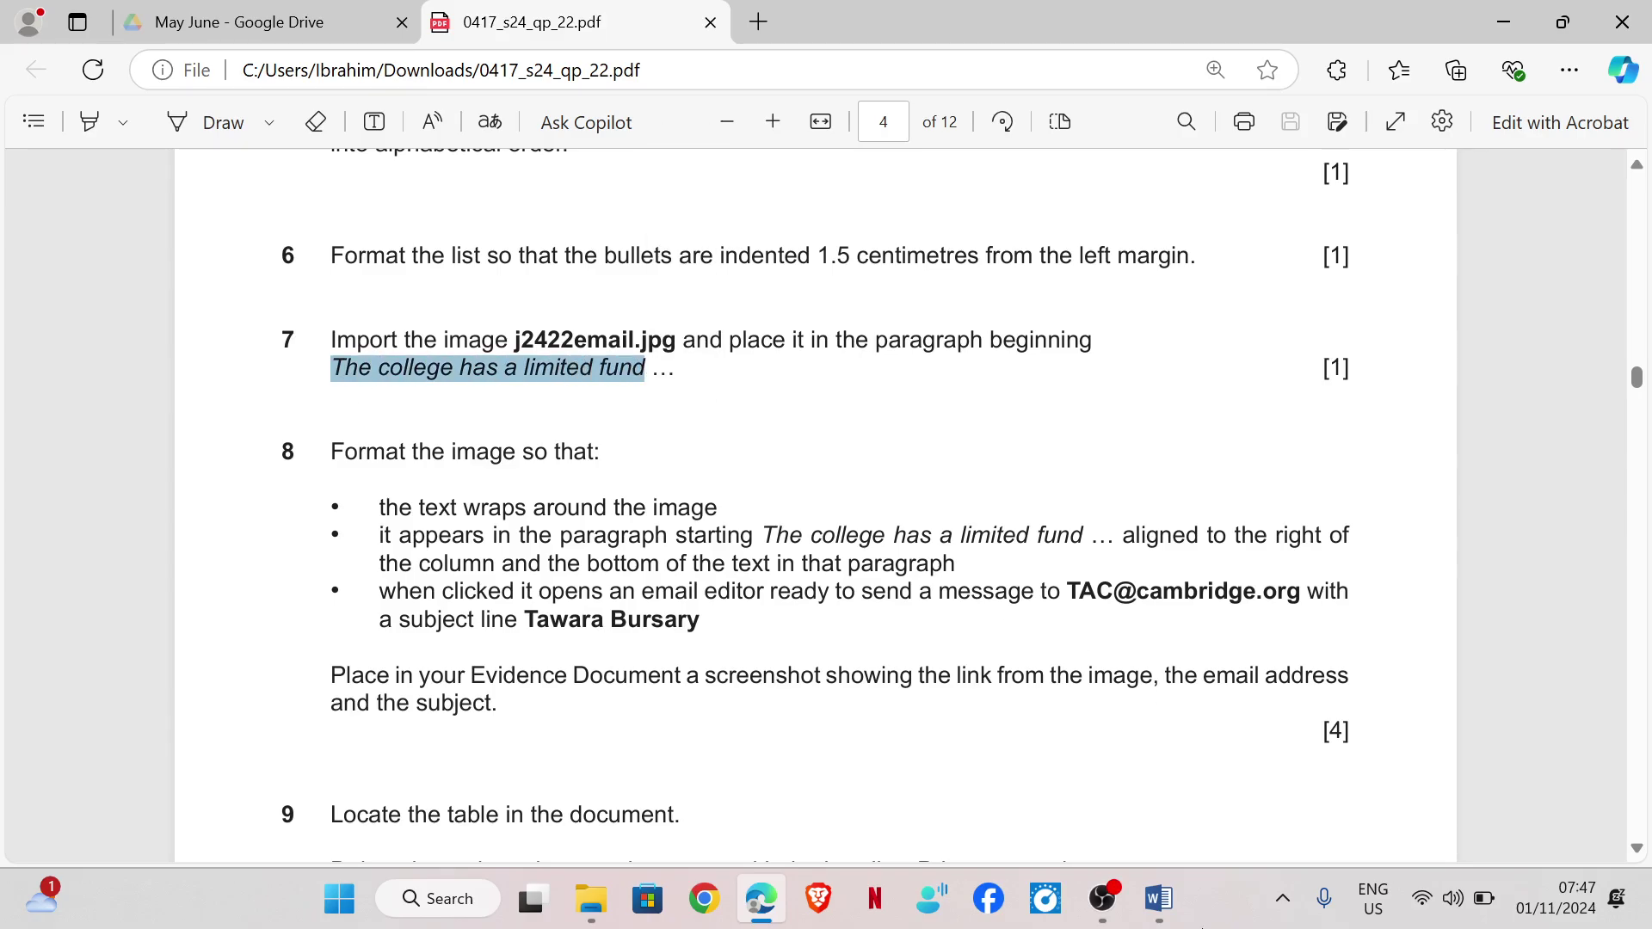
Search PAMPHLET for the copied phrase and place the cursor at that paragraph's start
left_click(1159, 899)
left_click(1226, 832)
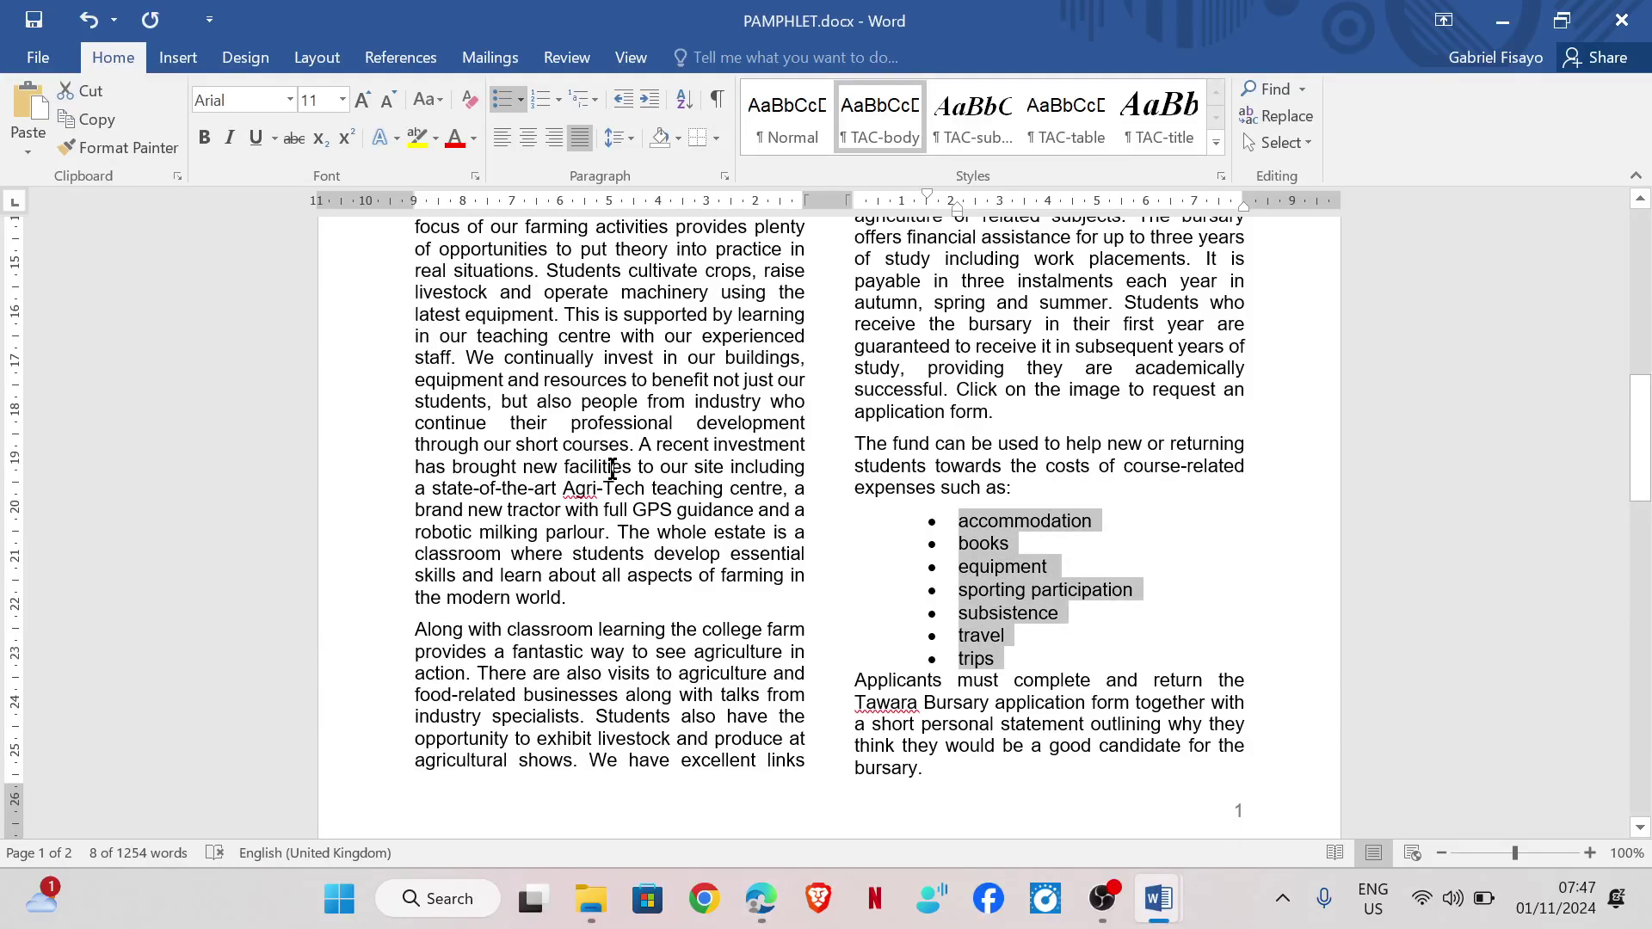
left_click(611, 468)
left_click(1270, 88)
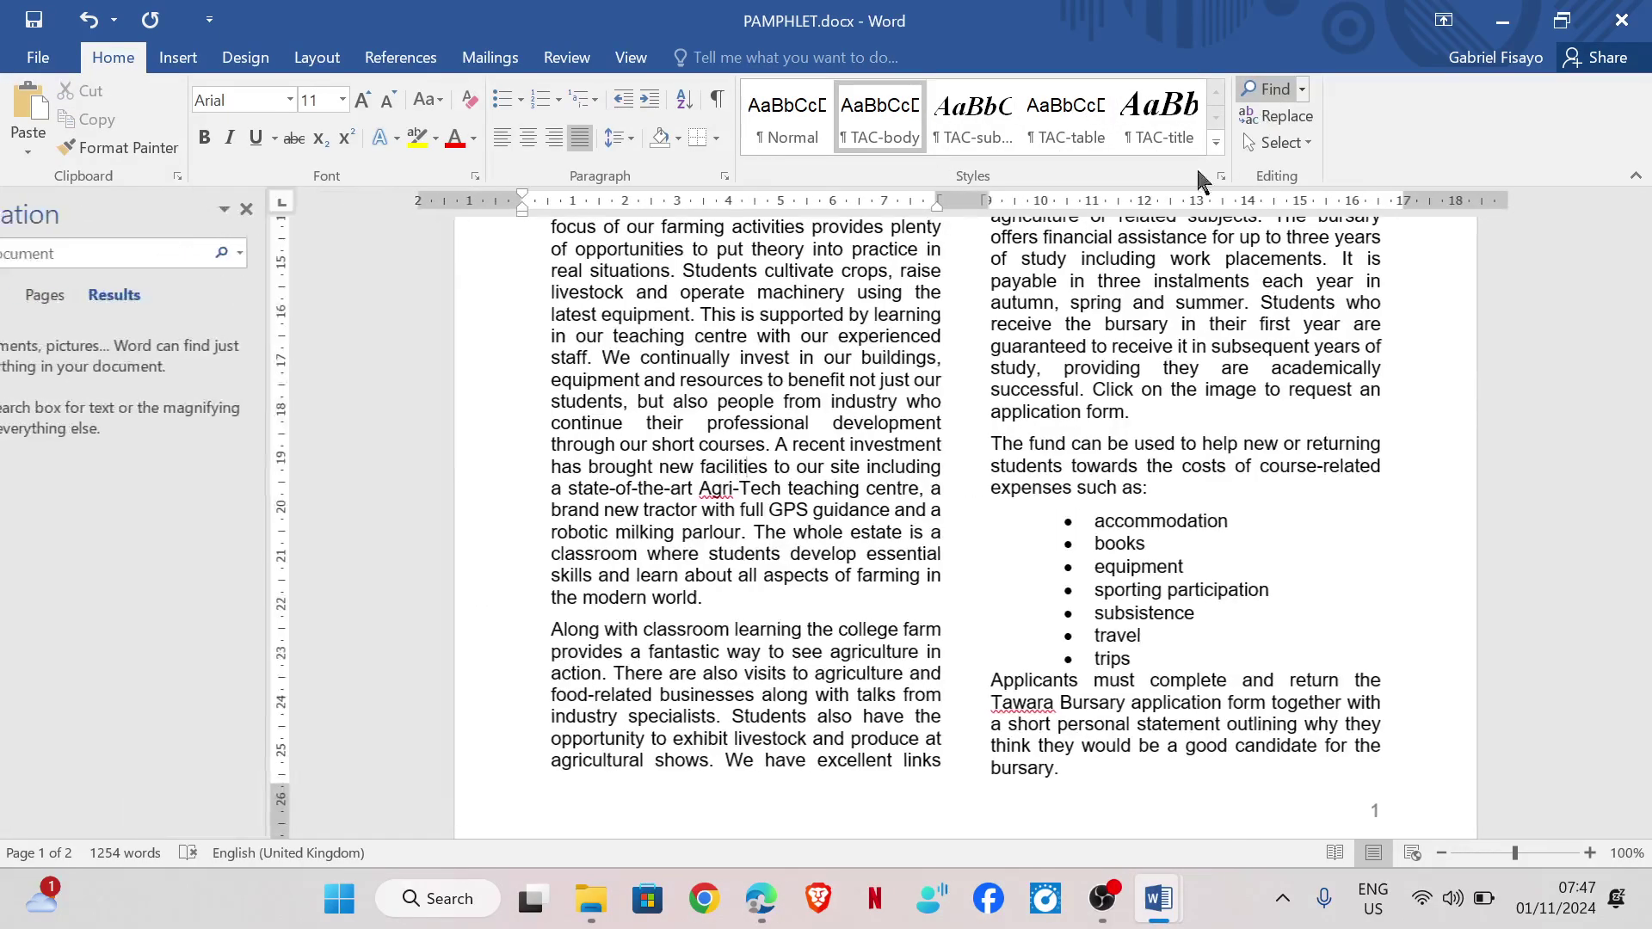
key("ctrl+v")
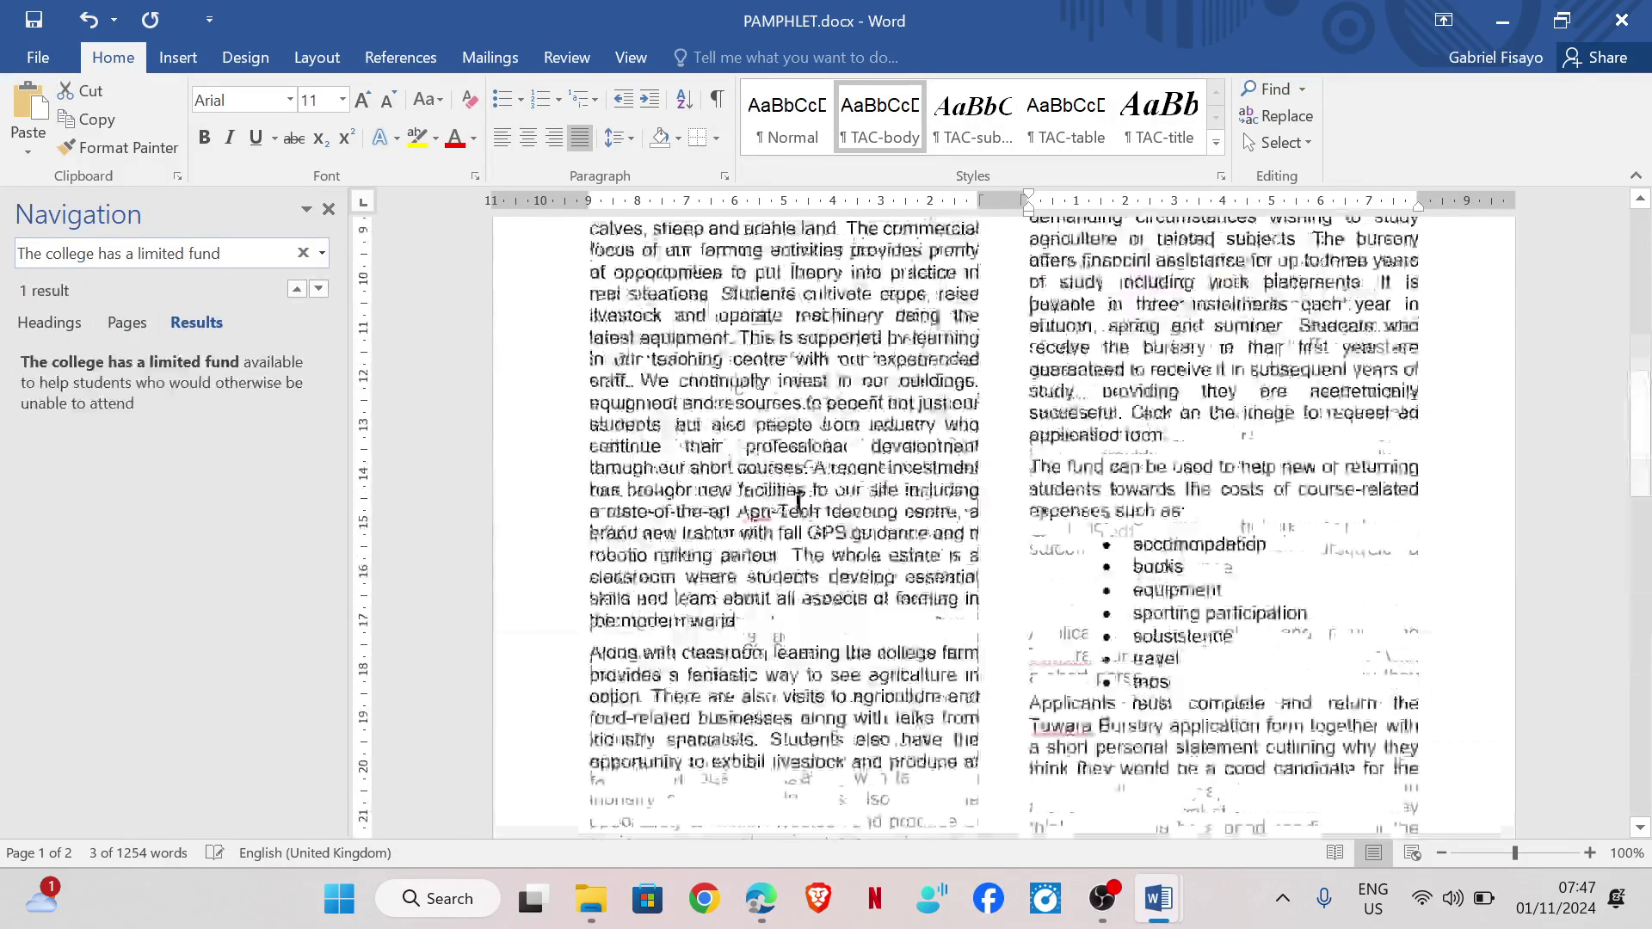
left_click(1034, 370)
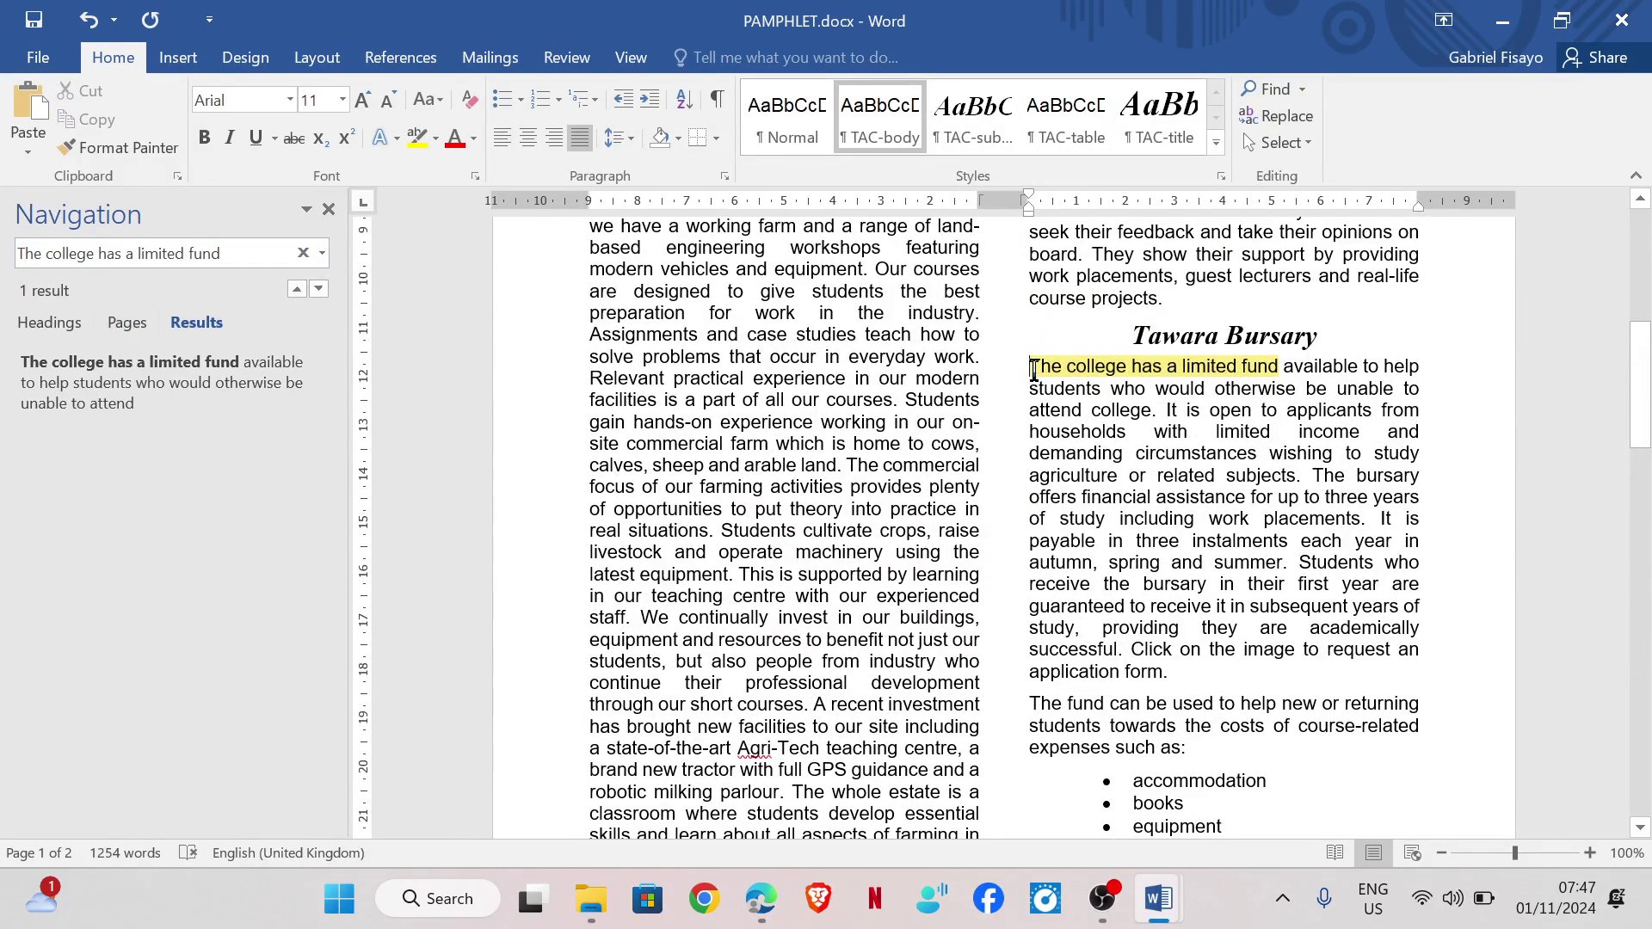
mouse_move(682, 777)
Insert j2422email.jpg from Downloads > 0417_s24_sf_22 (1) at the paragraph start
left_click(177, 59)
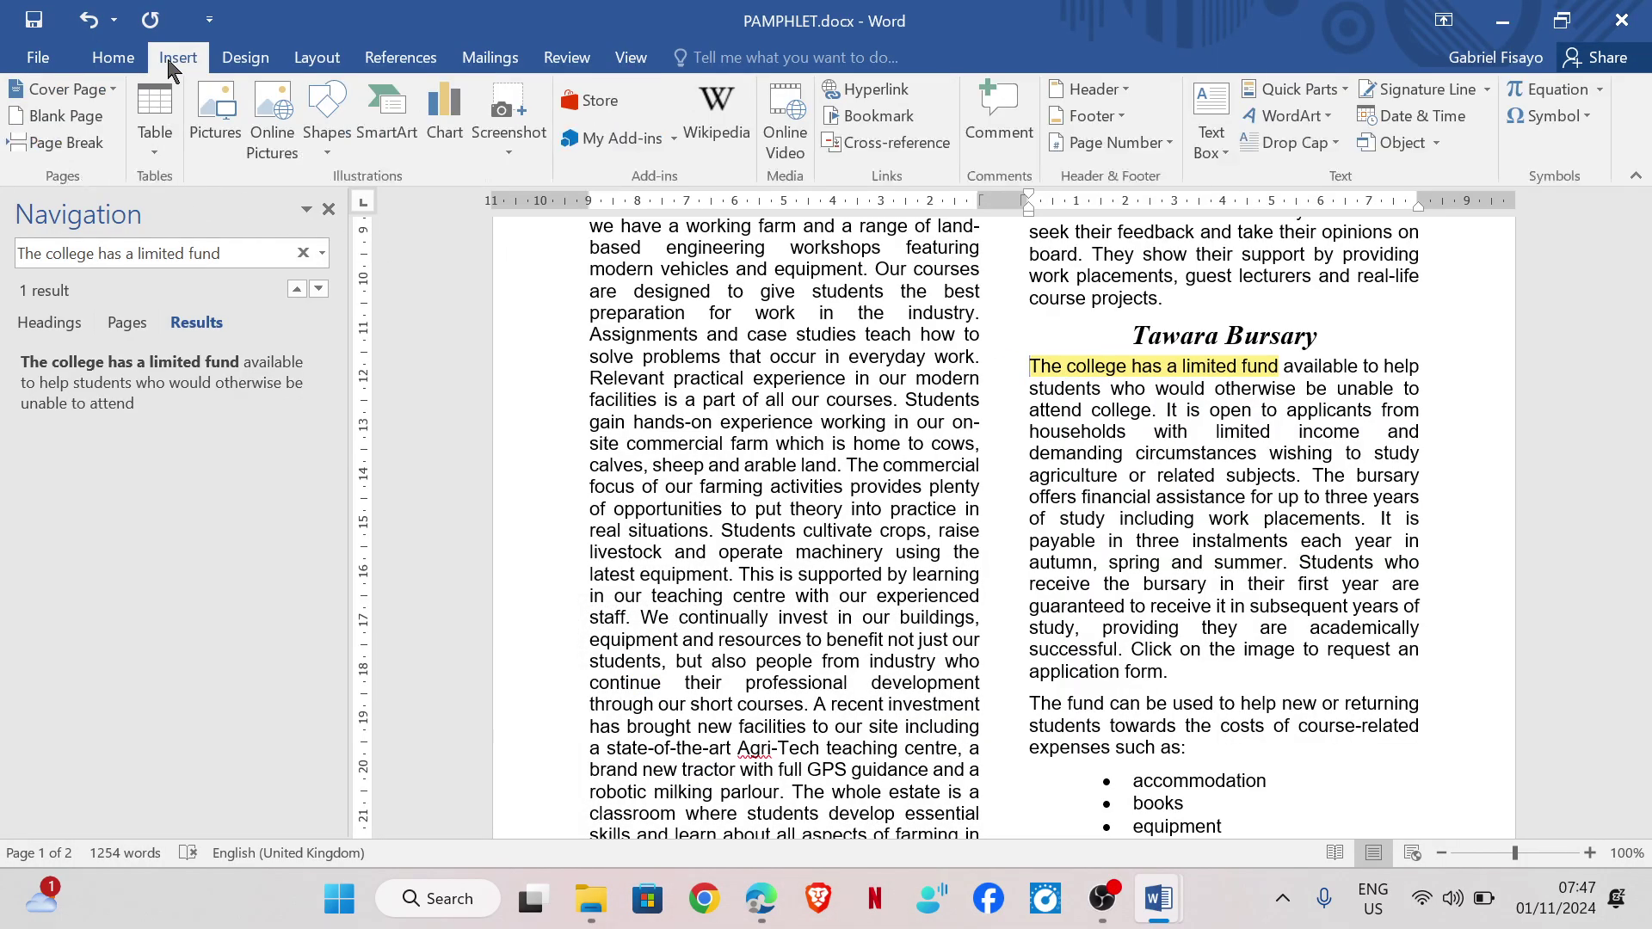
left_click(216, 116)
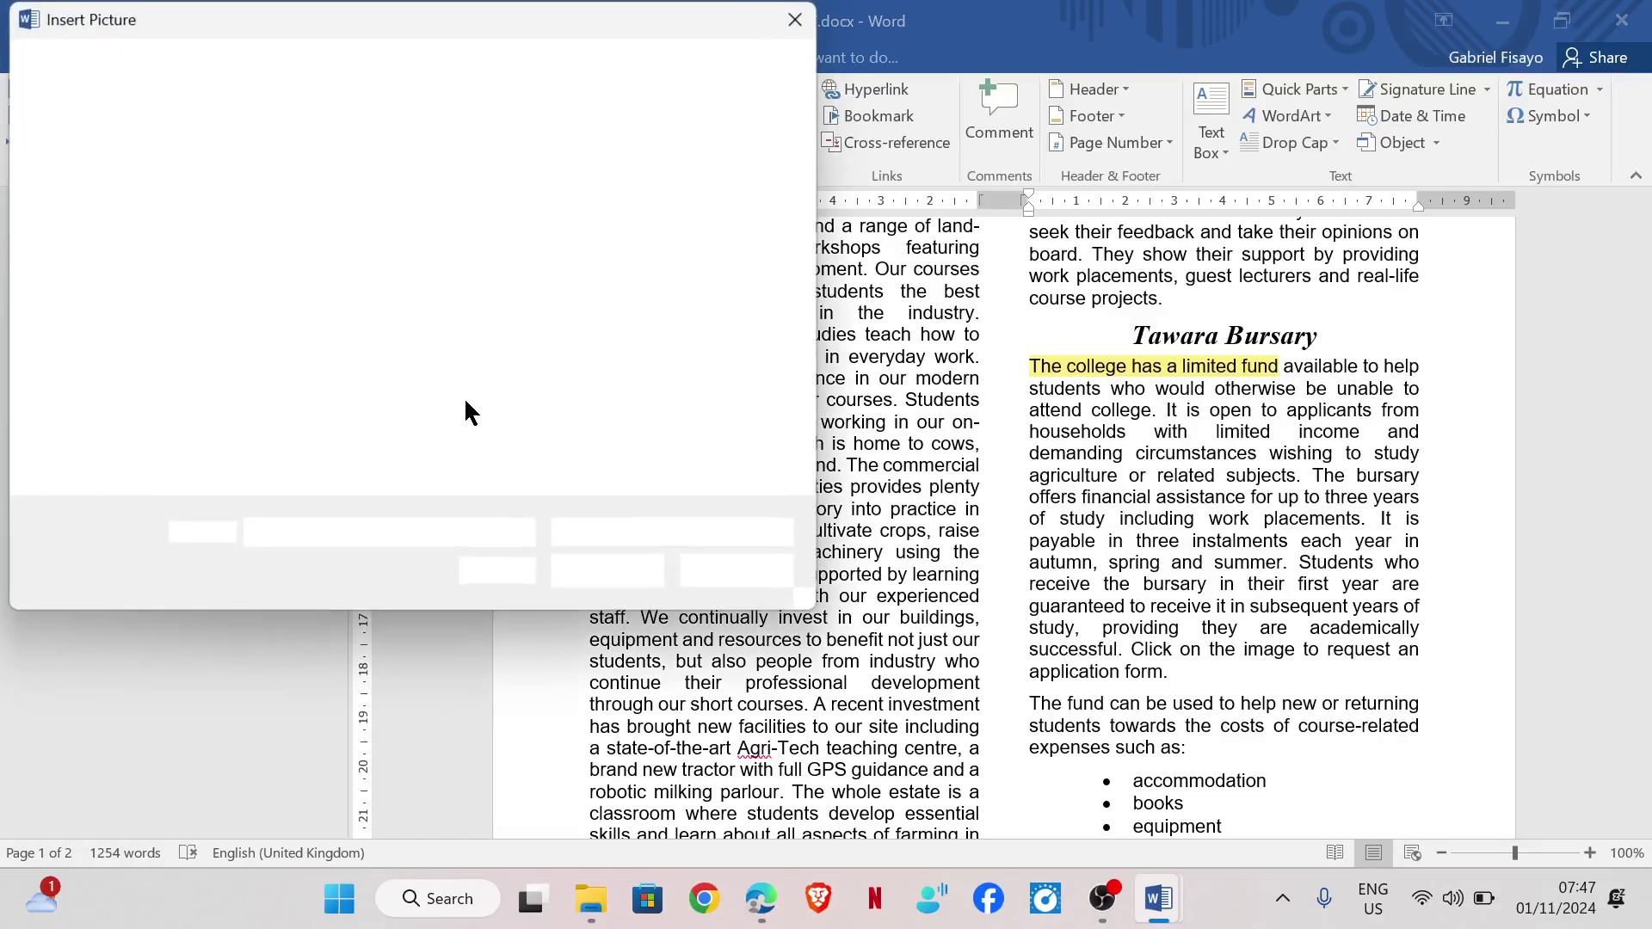
left_click(111, 379)
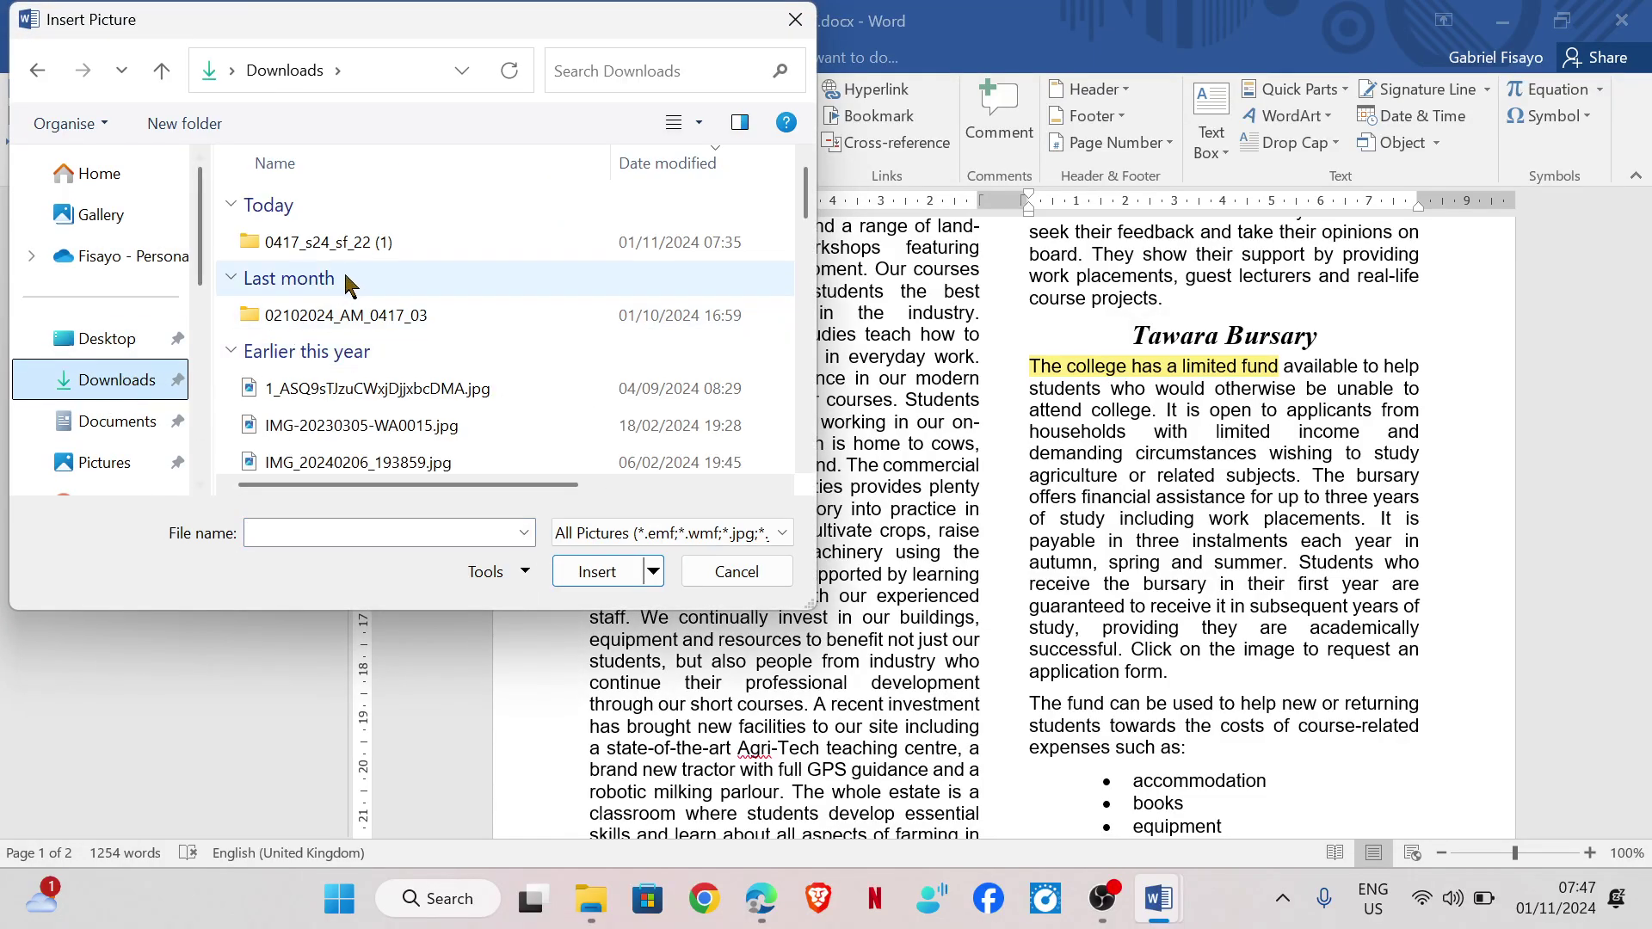
left_click(356, 250)
double_click(357, 249)
left_click(356, 250)
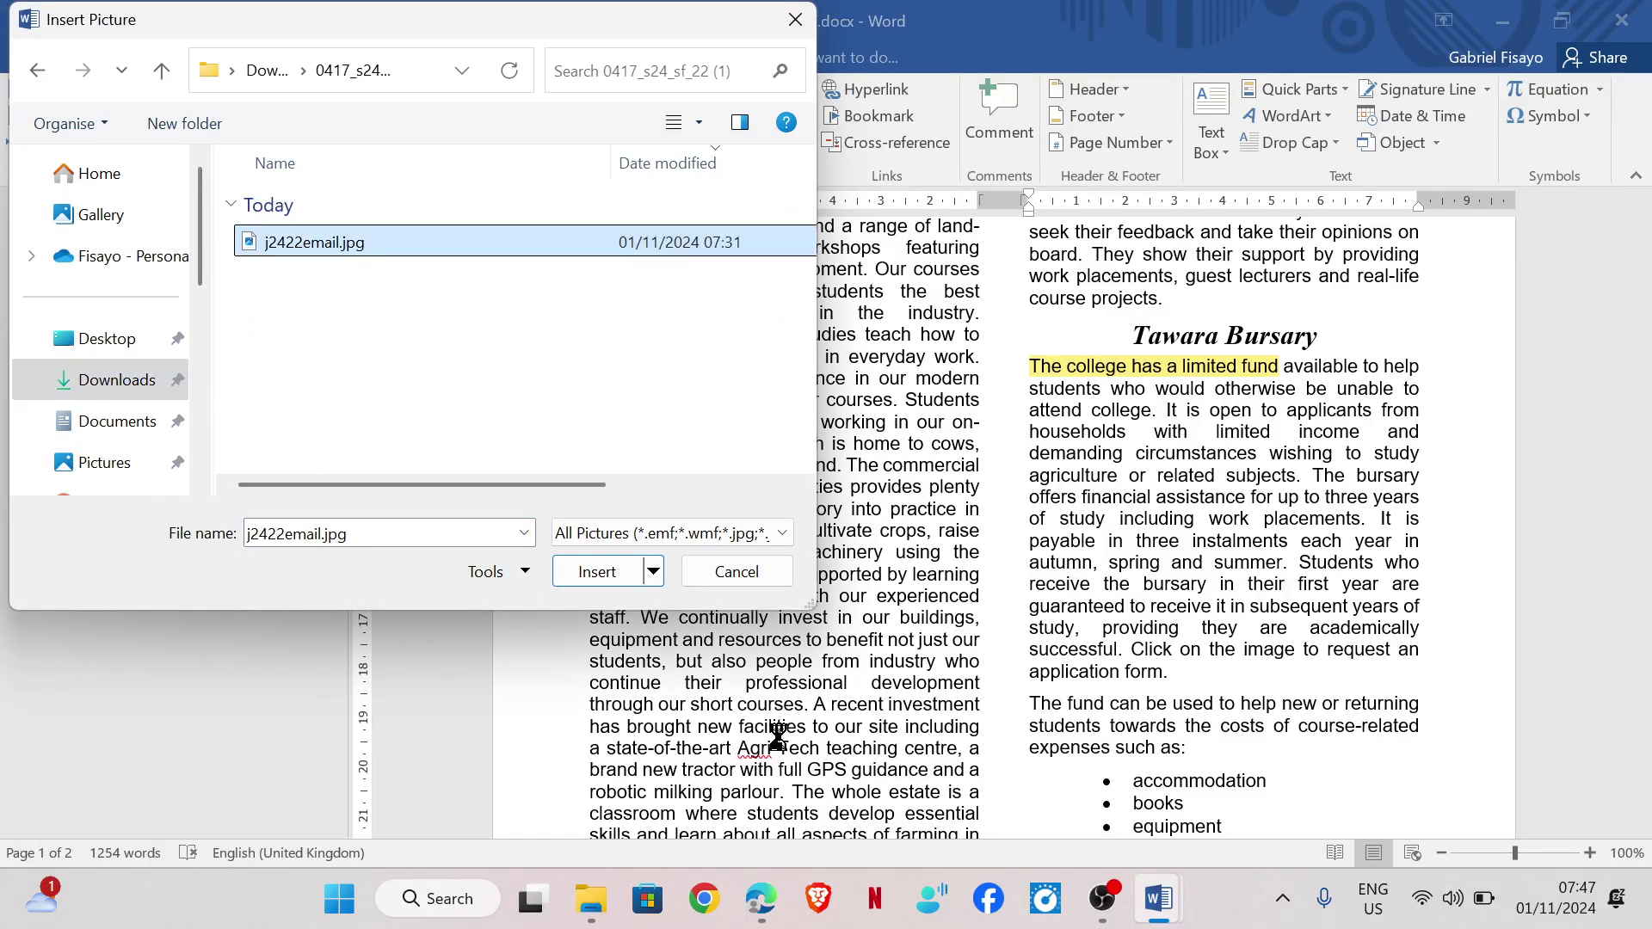
left_click(616, 575)
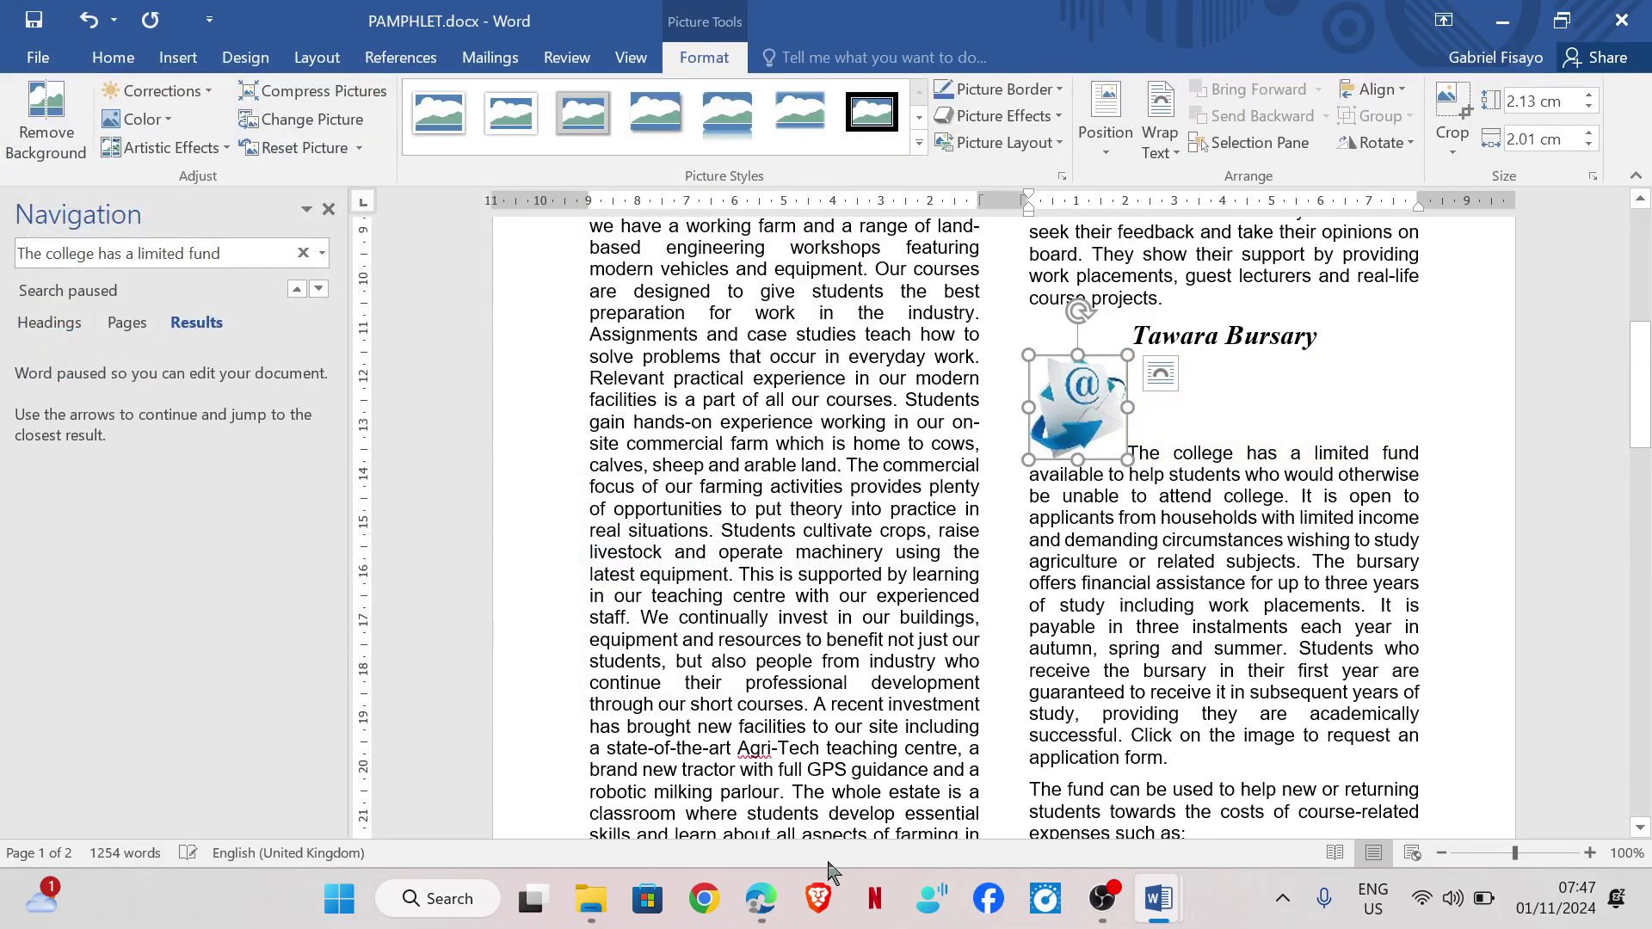
Scroll the question paper to question 8 and clear its highlighted phrase
left_click(761, 902)
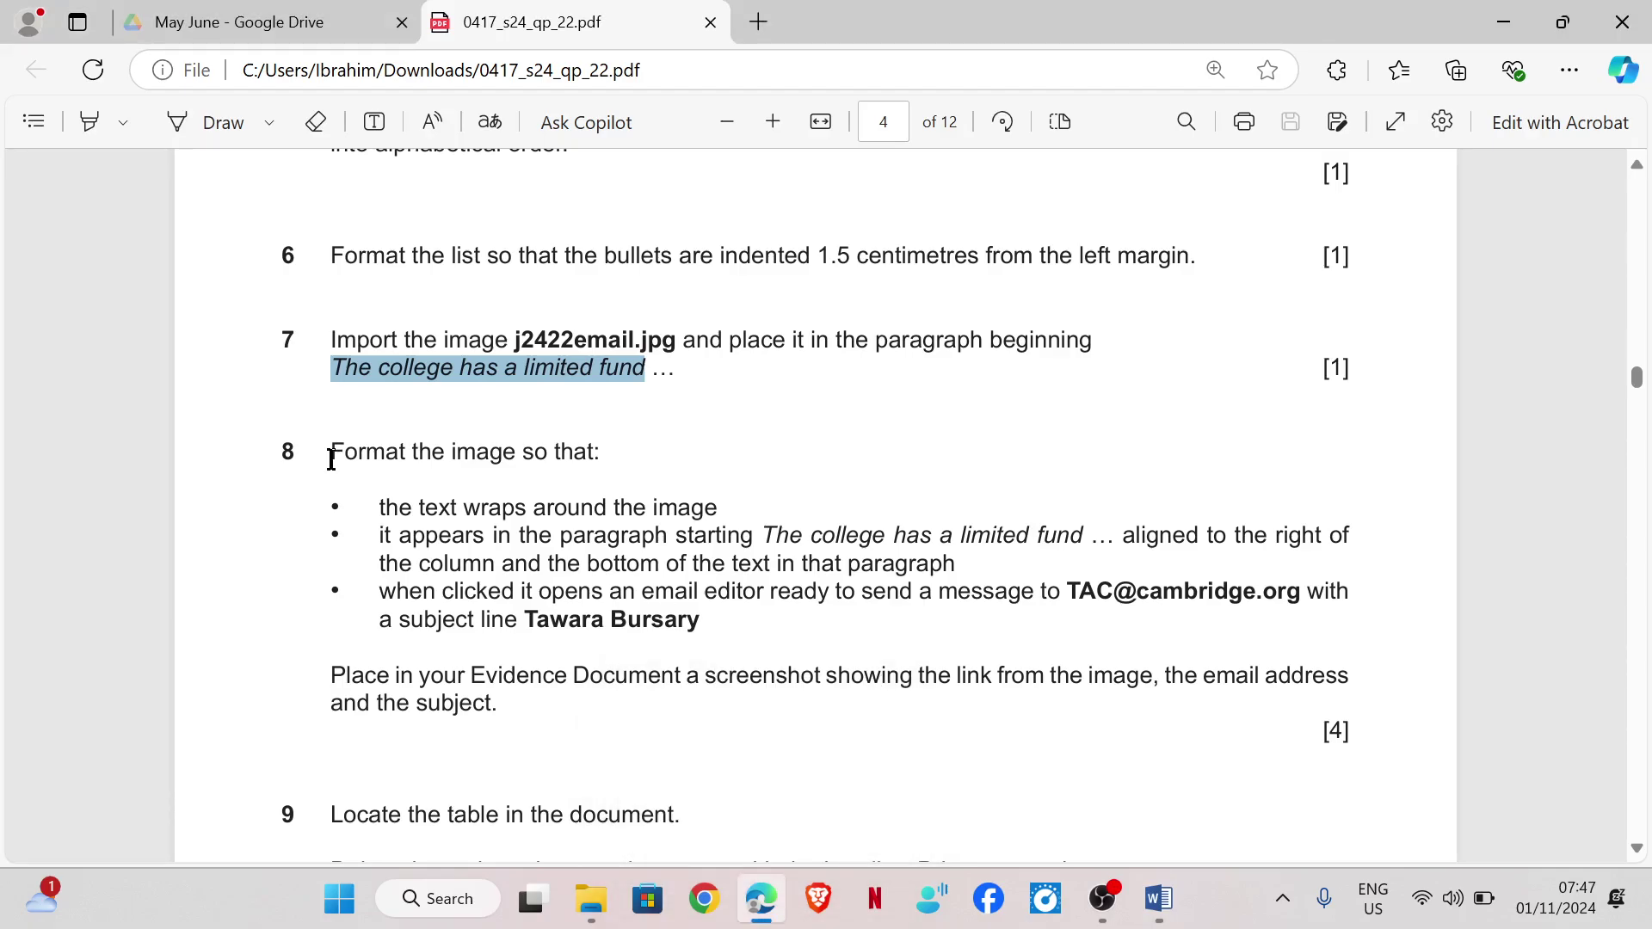
scroll(332, 458, "down", 3)
left_click(416, 351)
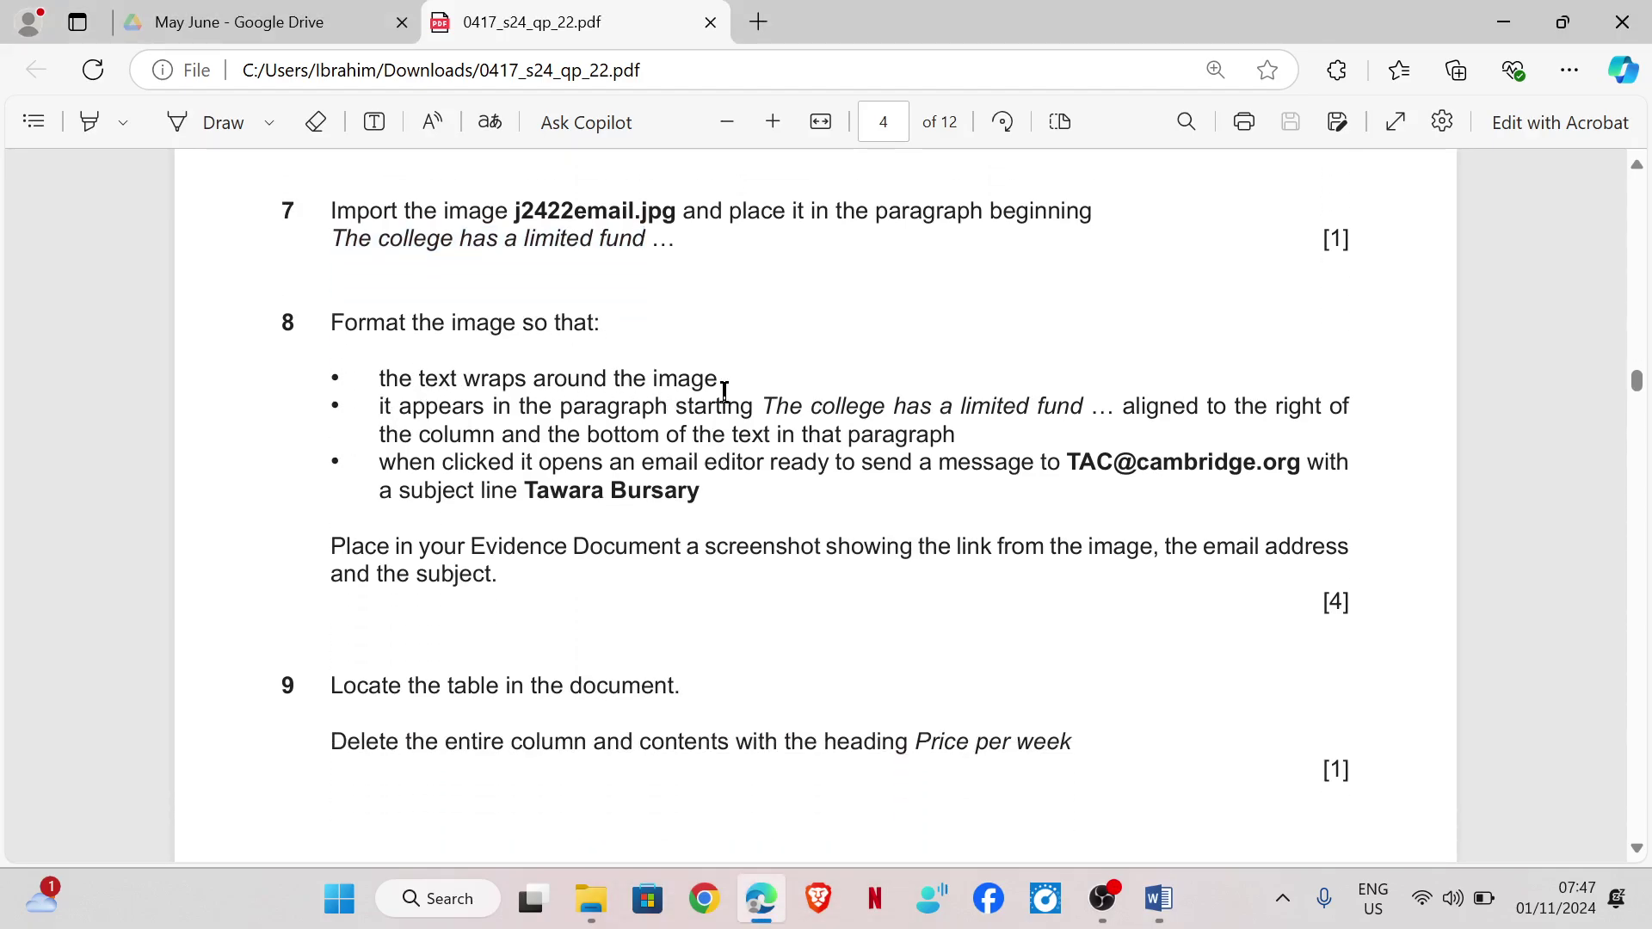
Set the envelope image's text wrapping to Square
mouse_move(1159, 899)
left_click(1299, 766)
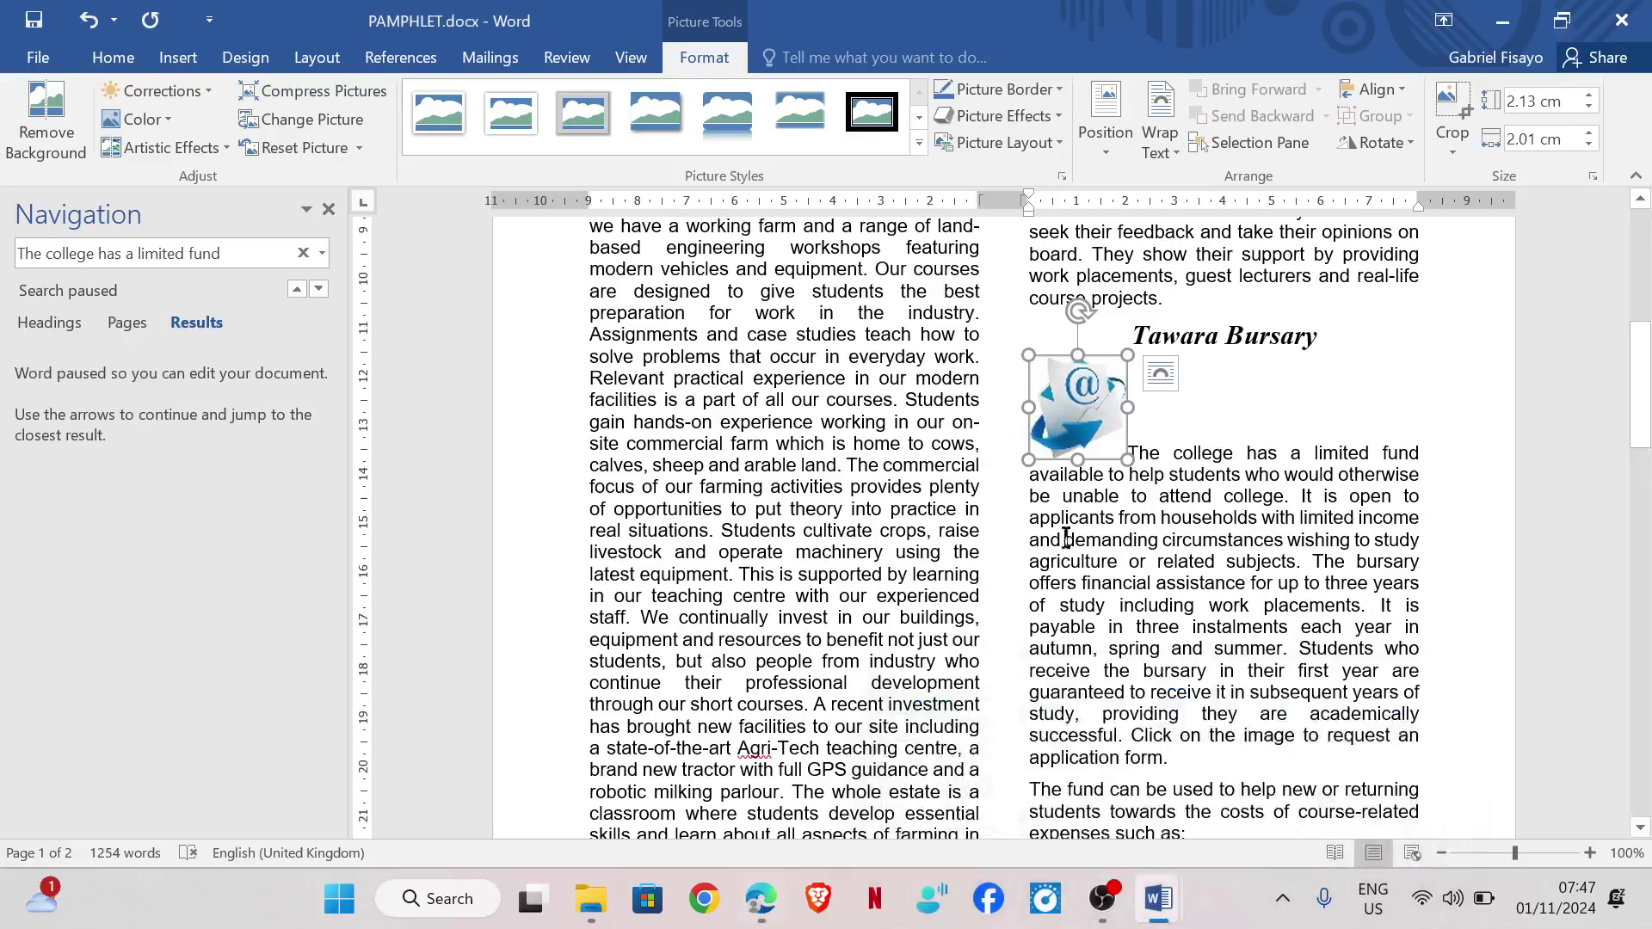
left_click(1161, 374)
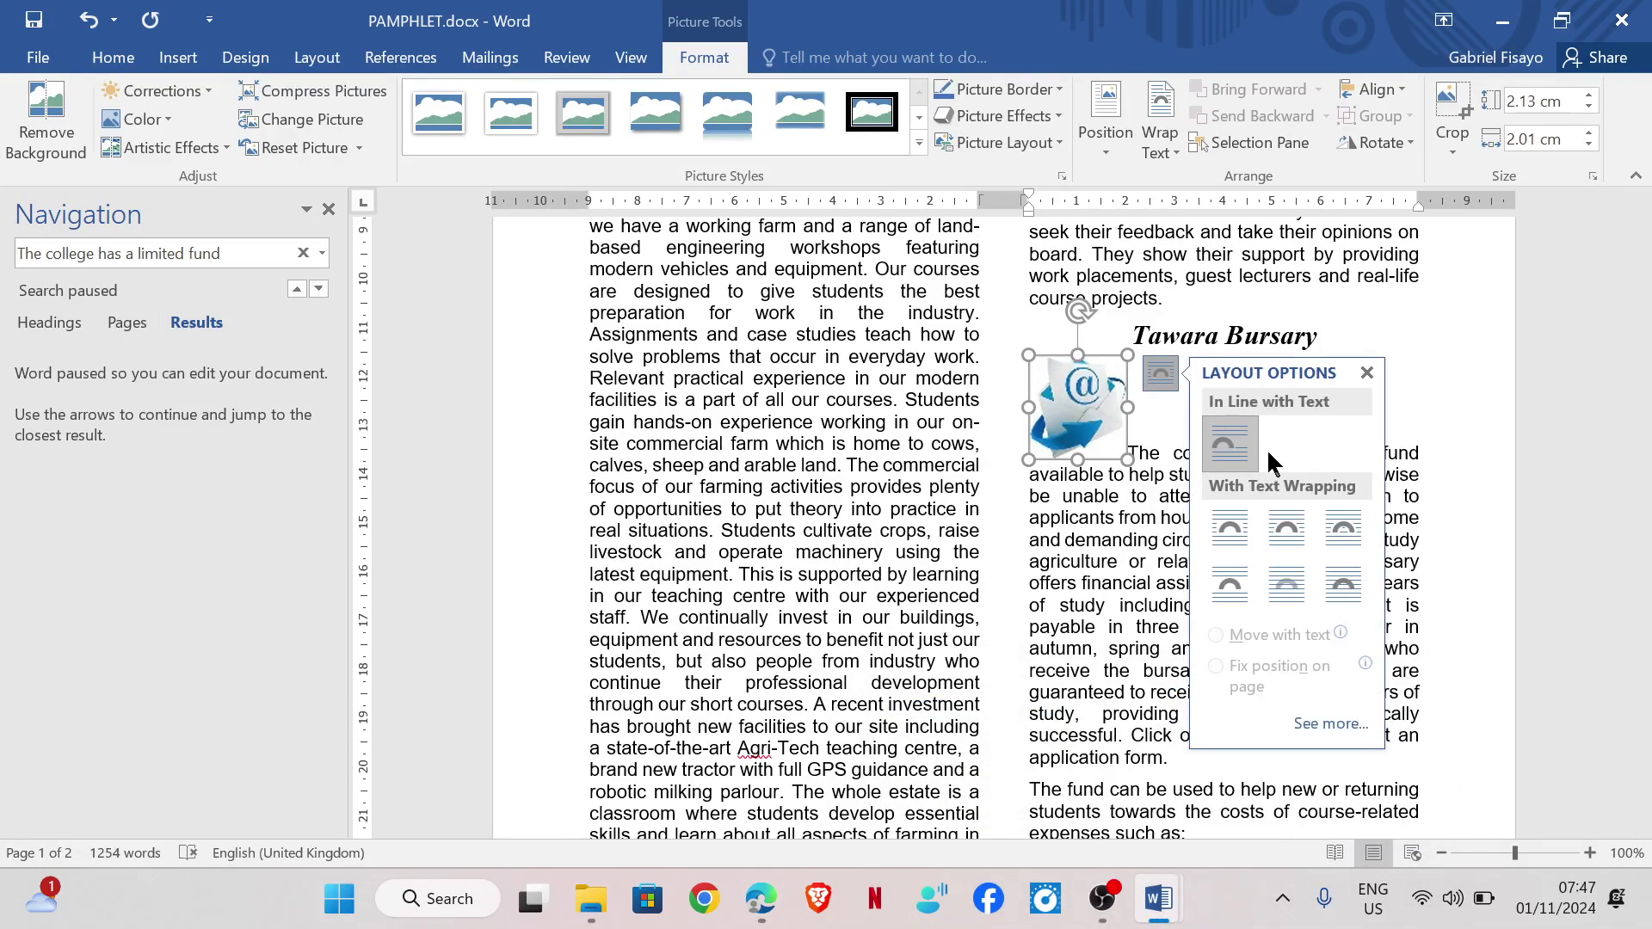
left_click(1282, 522)
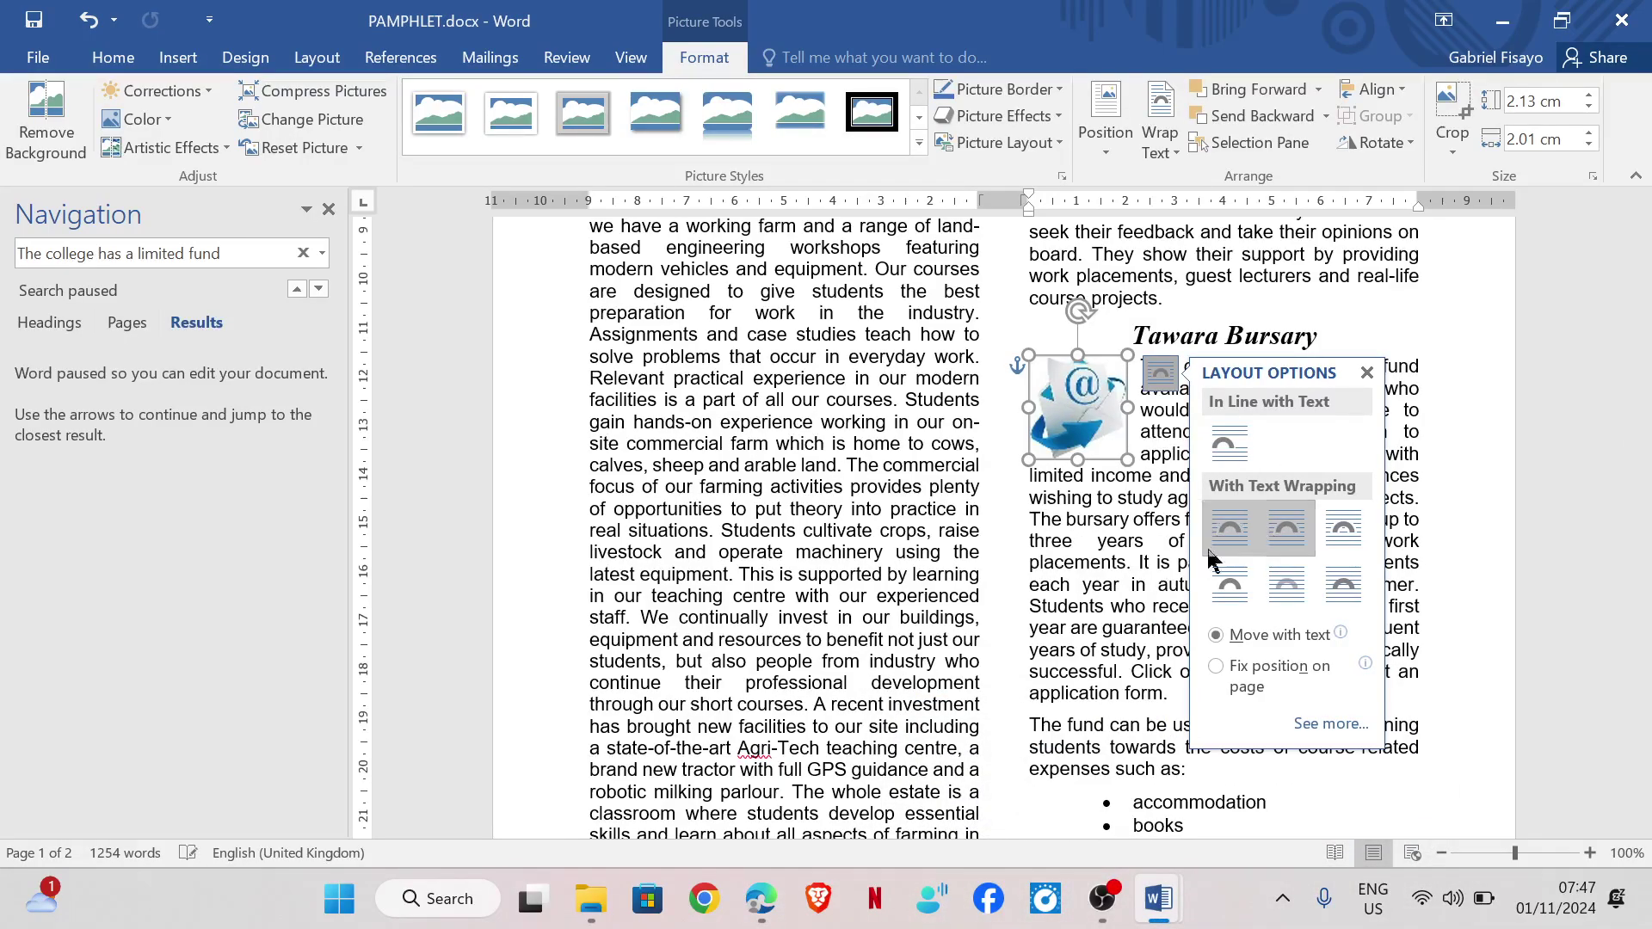
left_click(1113, 610)
Move the envelope image to the lower right of the Tawara Bursary paragraph
mouse_move(761, 895)
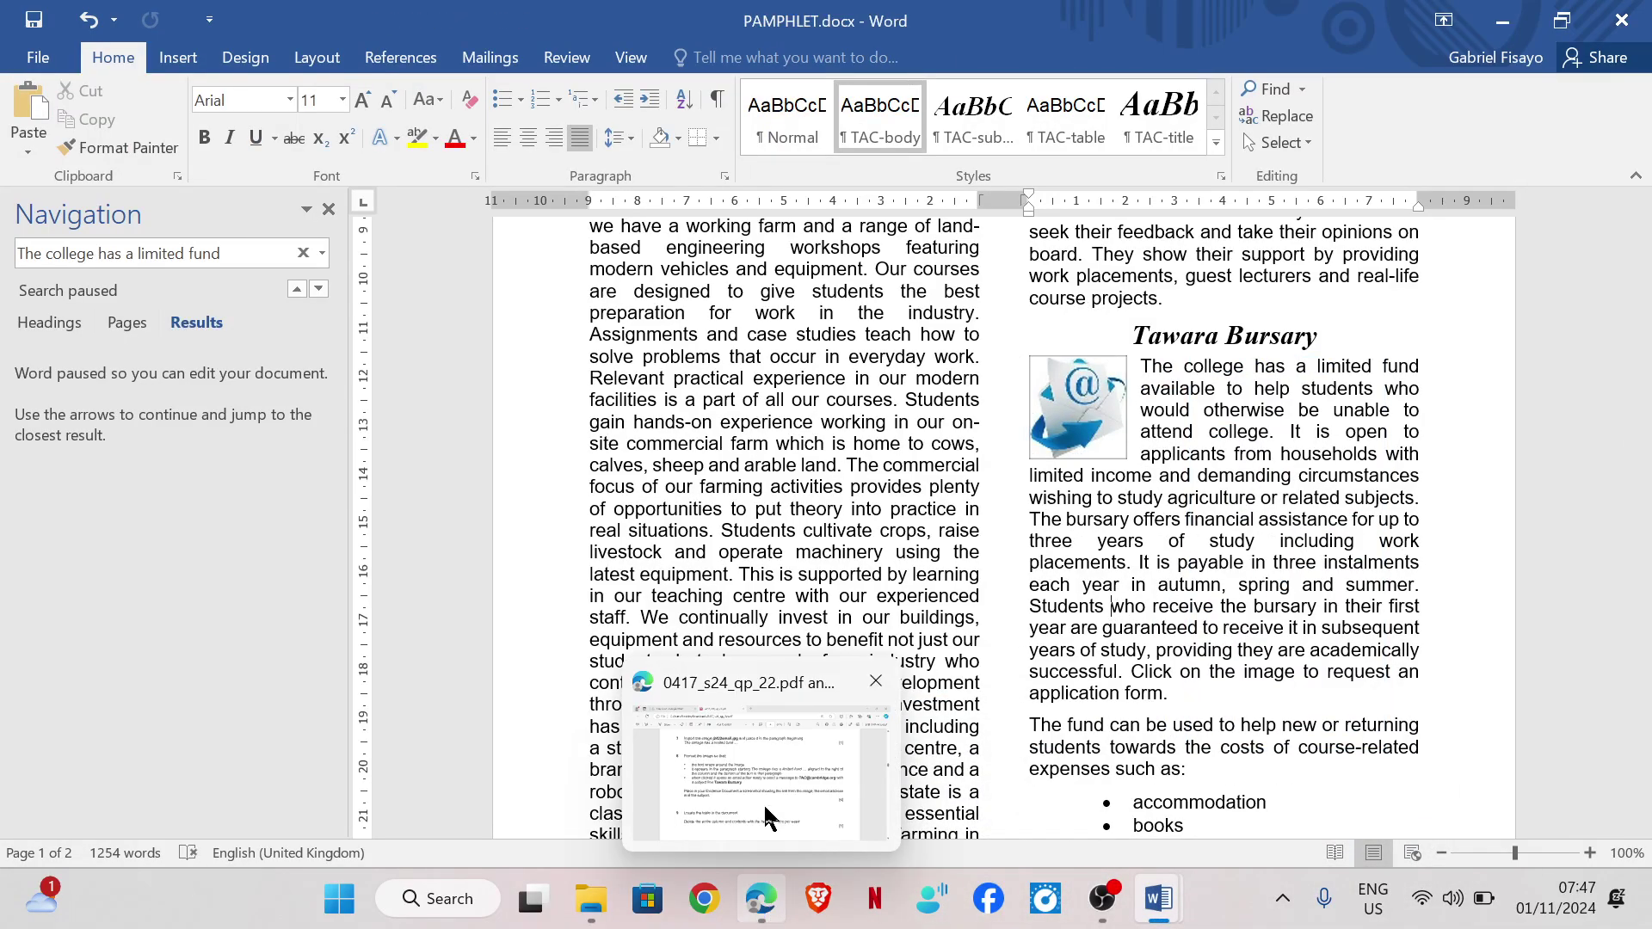
left_click(762, 803)
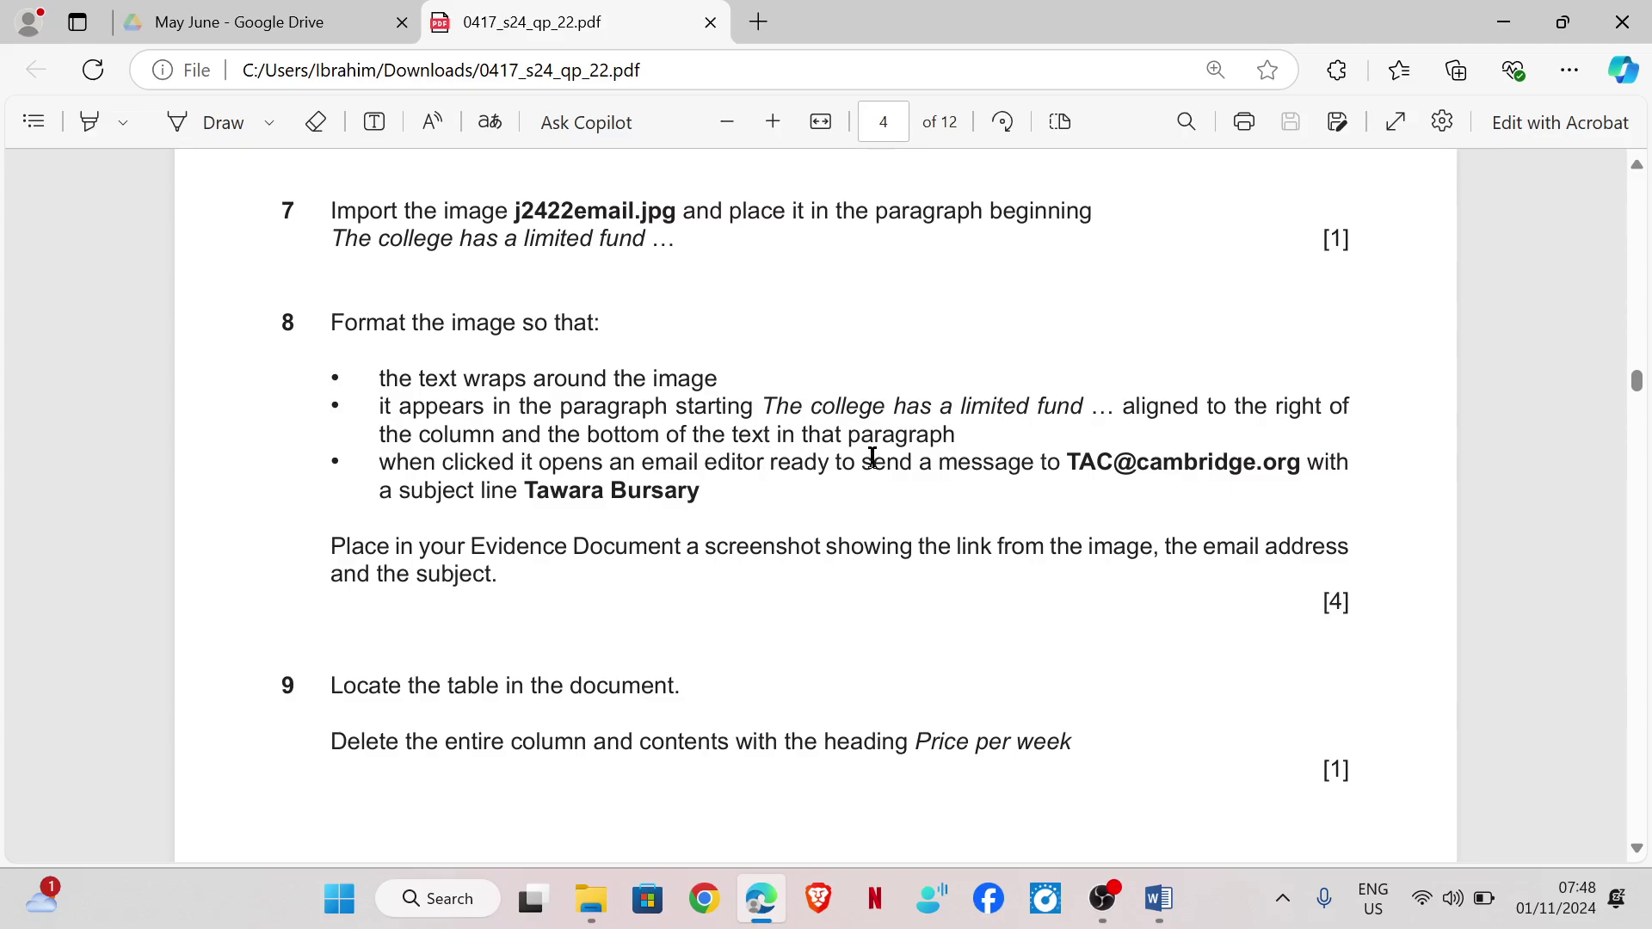
mouse_move(1158, 898)
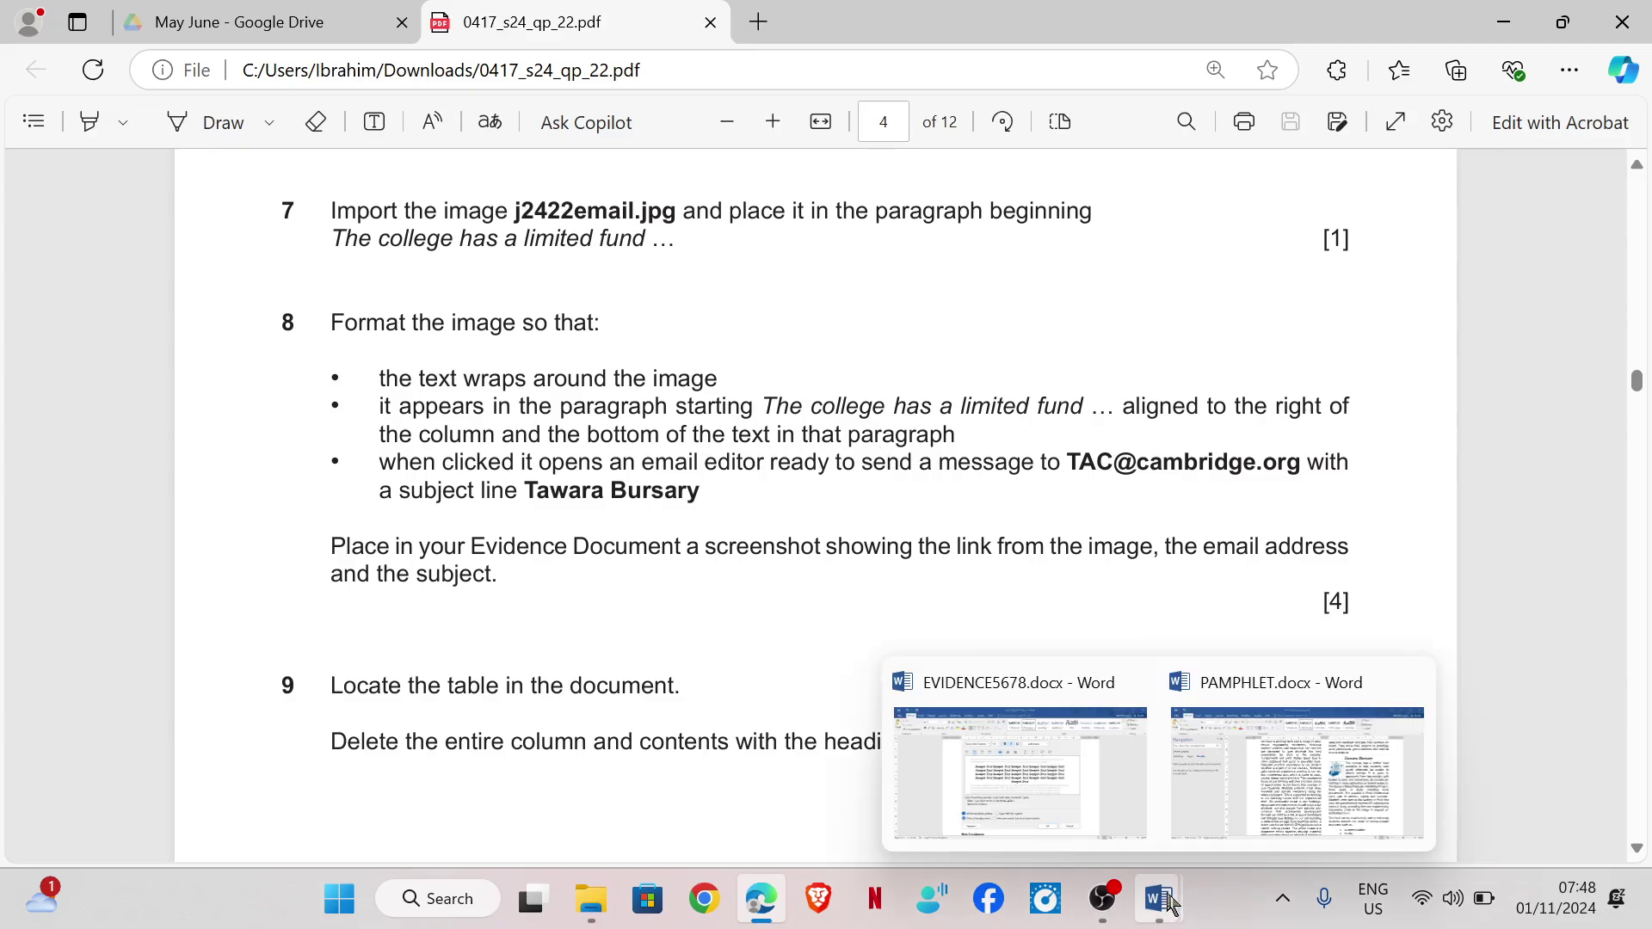
left_click(1279, 809)
left_click_drag(1083, 436, 1359, 655)
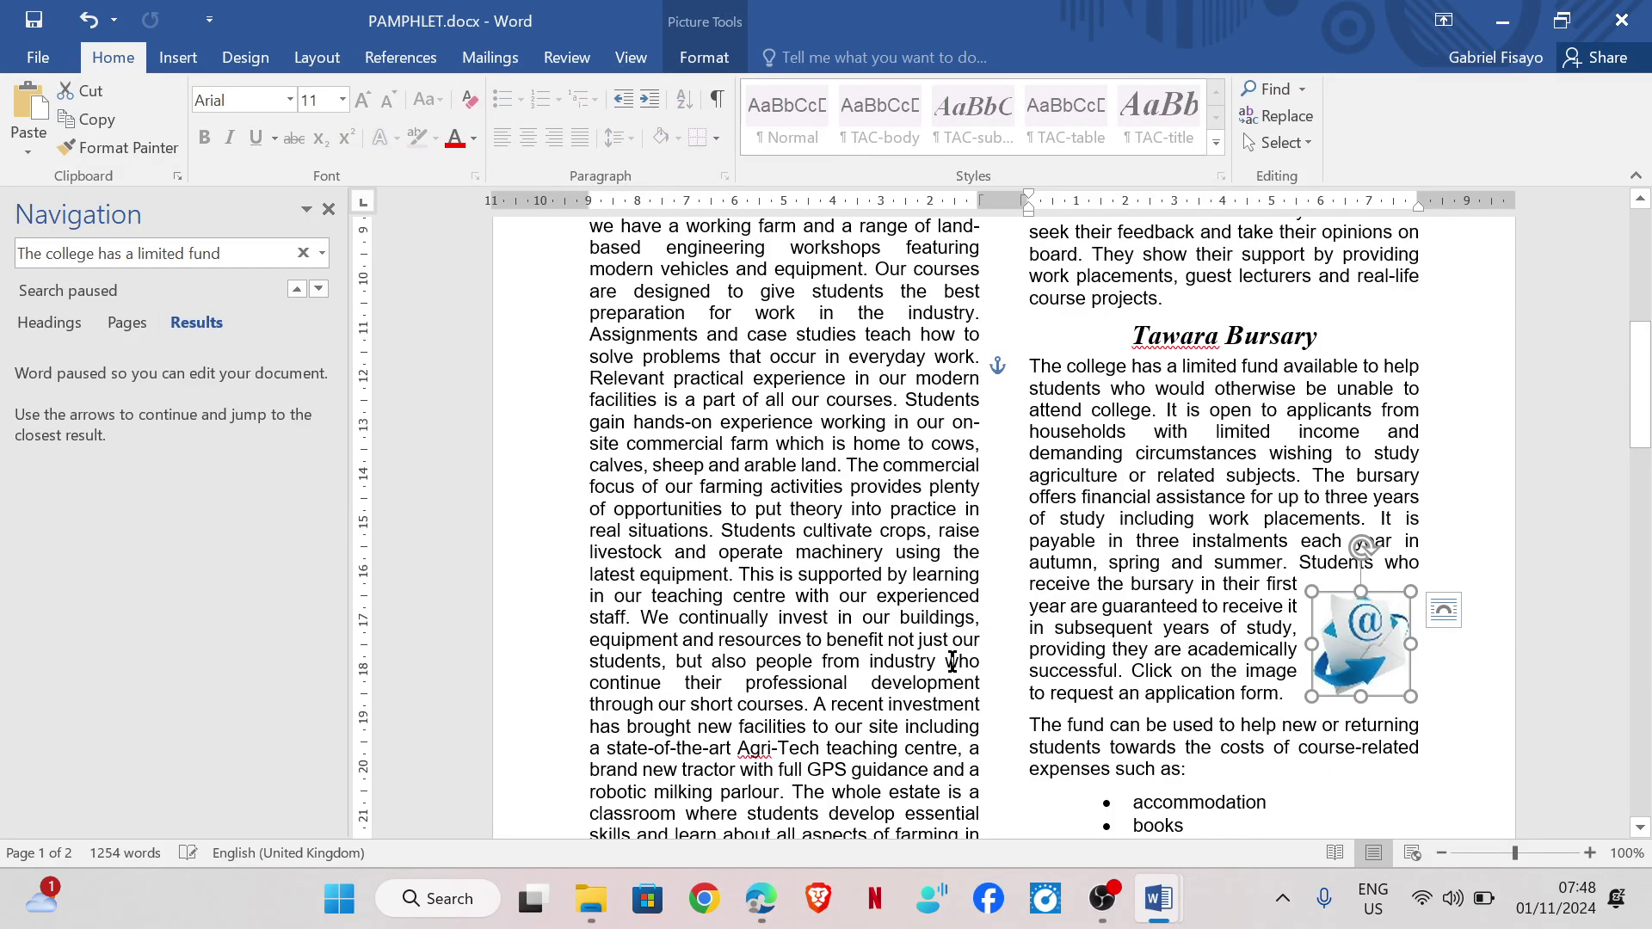
key("ctrl+z")
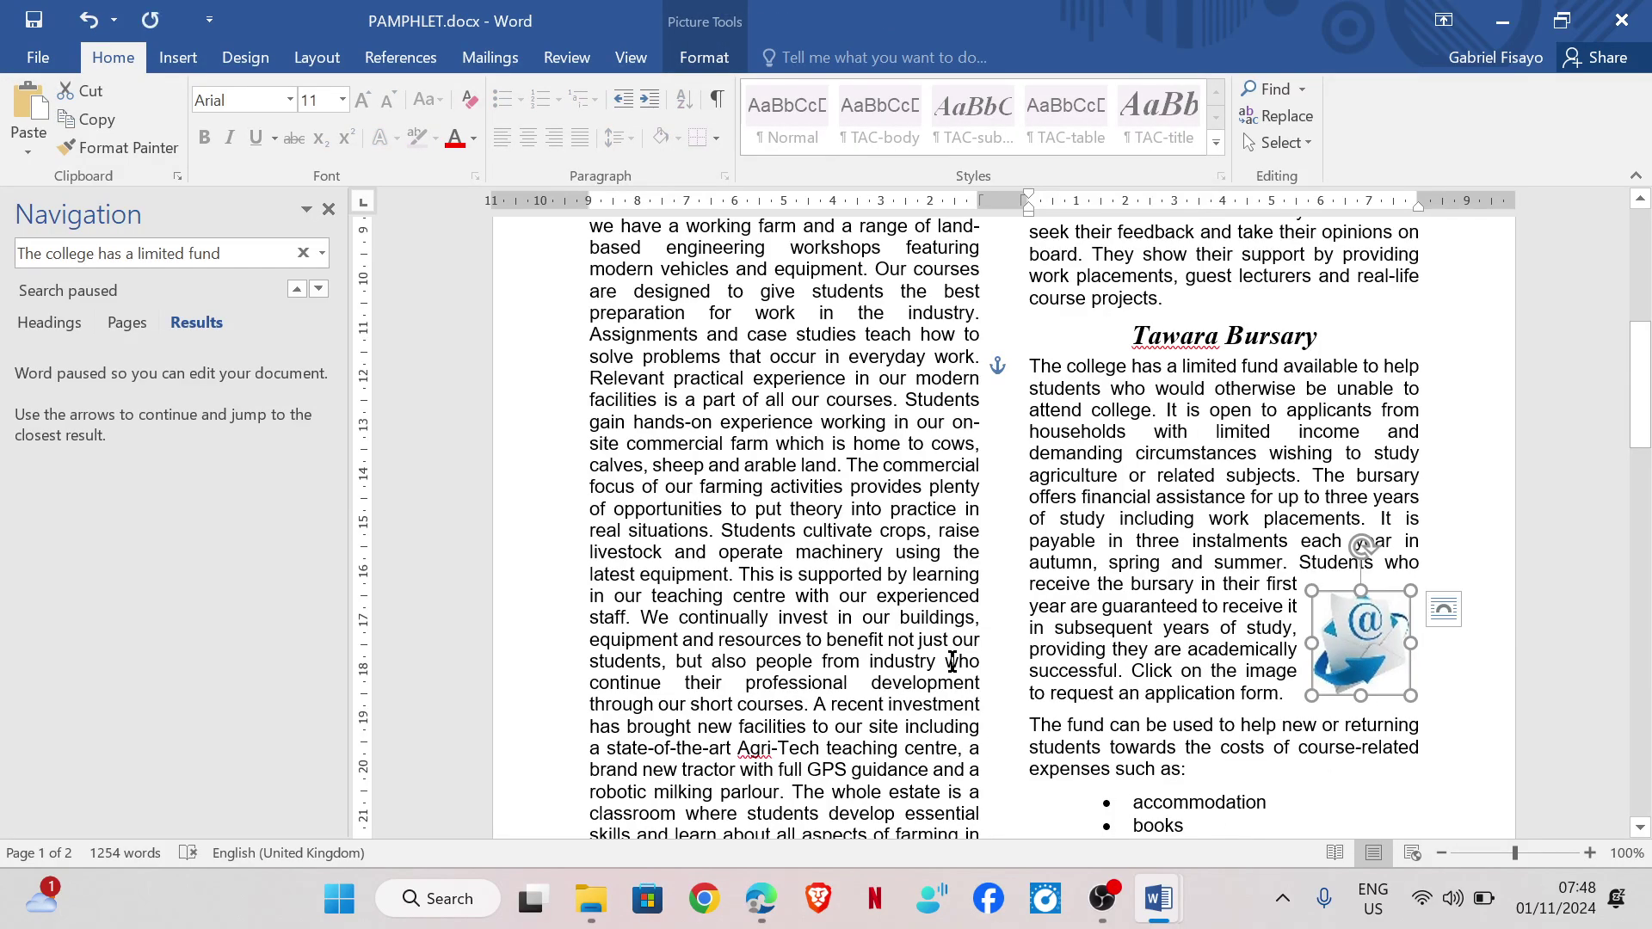
key("ctrl+z")
key("ctrl+z")
key("ctrl+z")
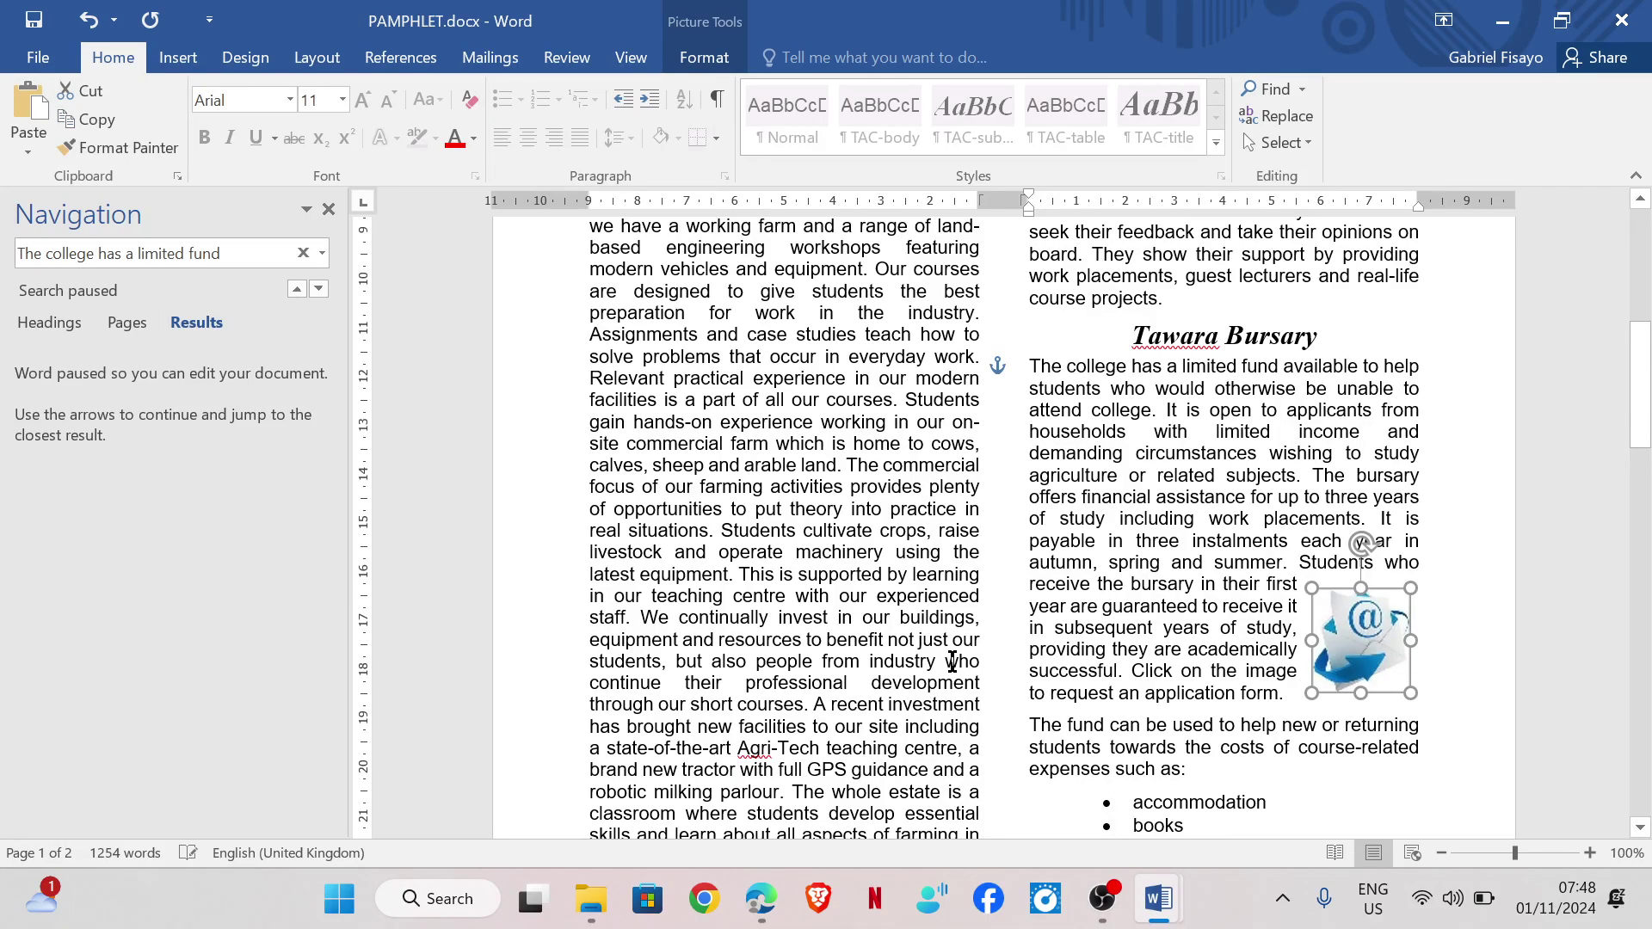
key("ctrl+z")
key("ctrl+z")
key("ctrl+z")
key("ctrl+z")
key("ctrl+z")
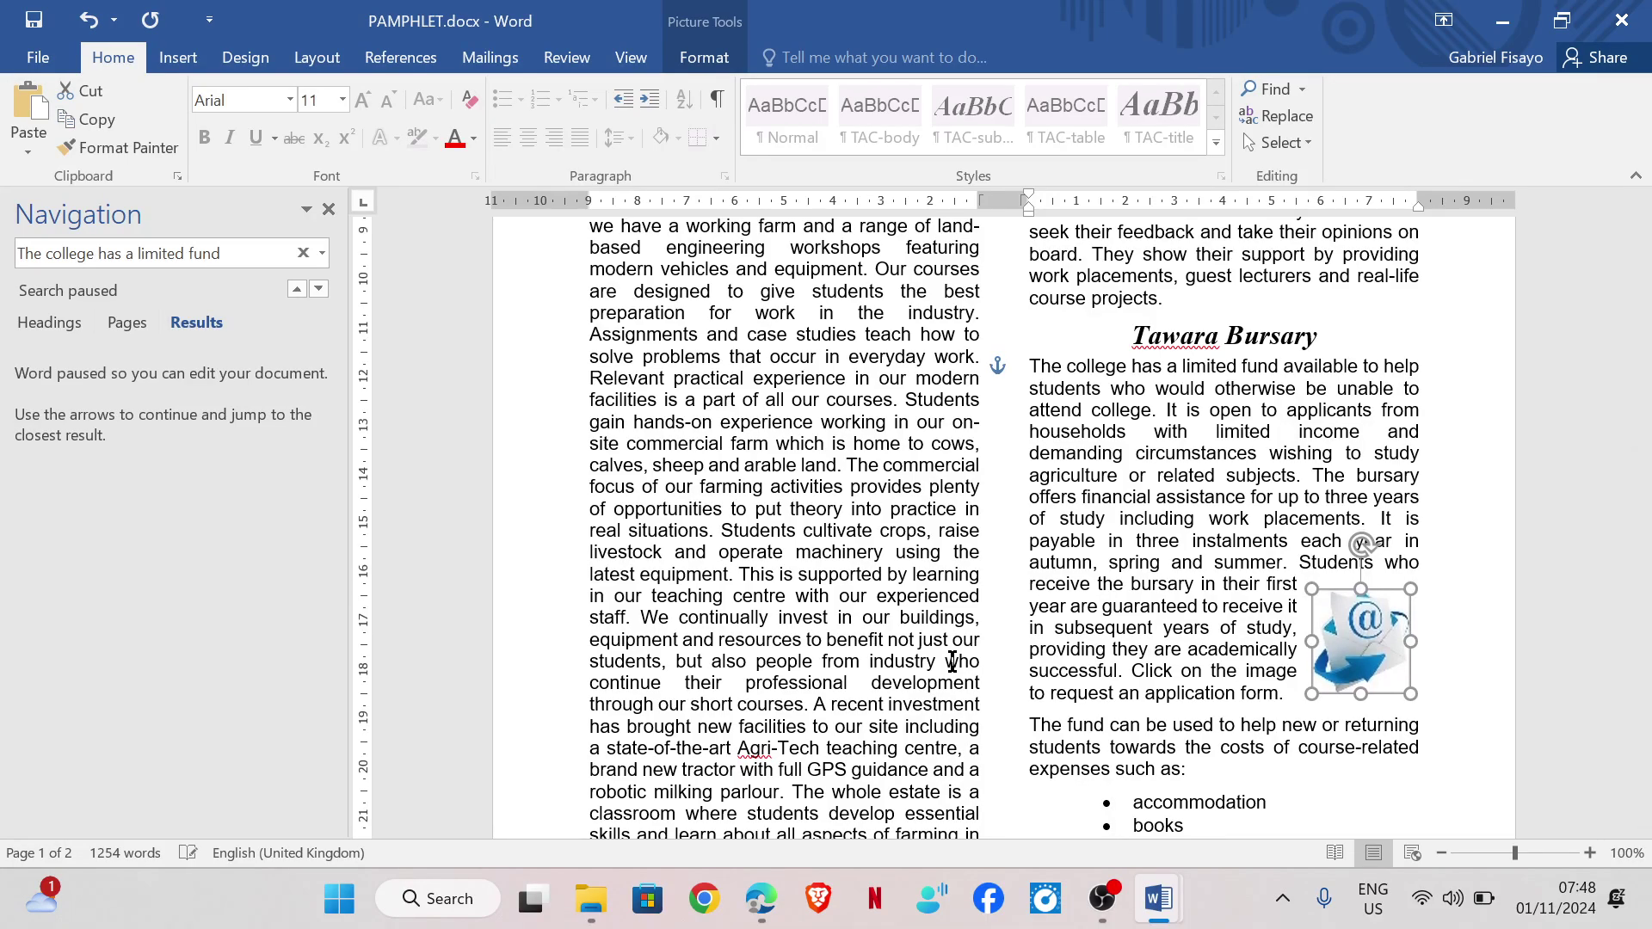
key("ctrl+z")
key("ctrl+z")
key("ctrl+z")
key("ctrl+z")
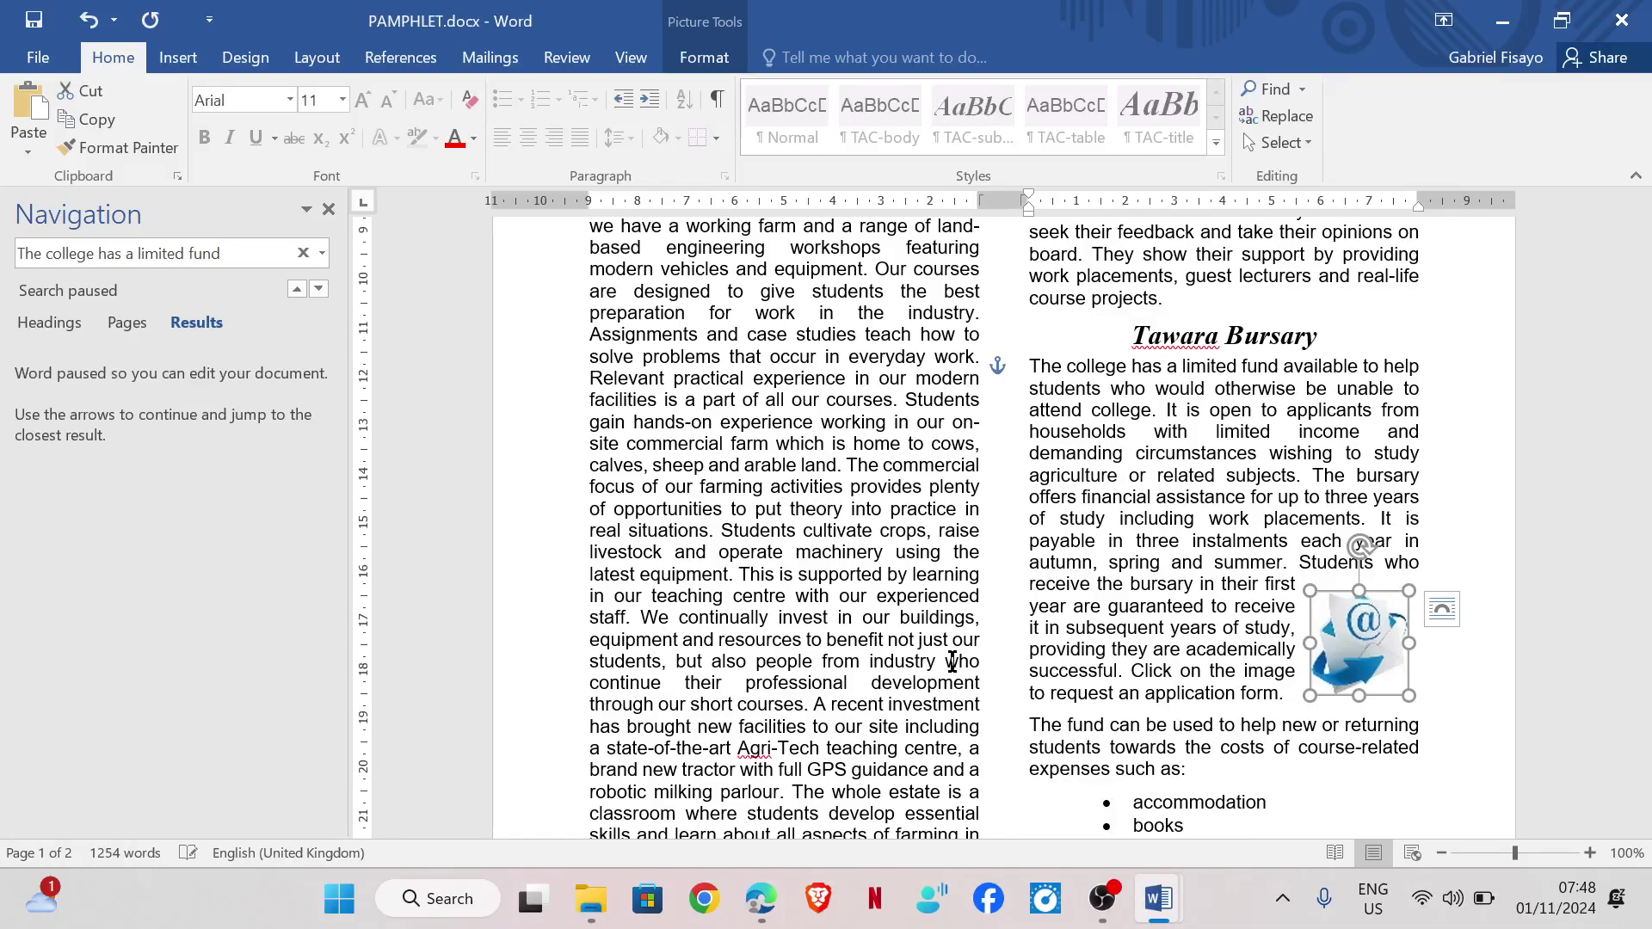
key("ctrl+z")
key("ctrl+z")
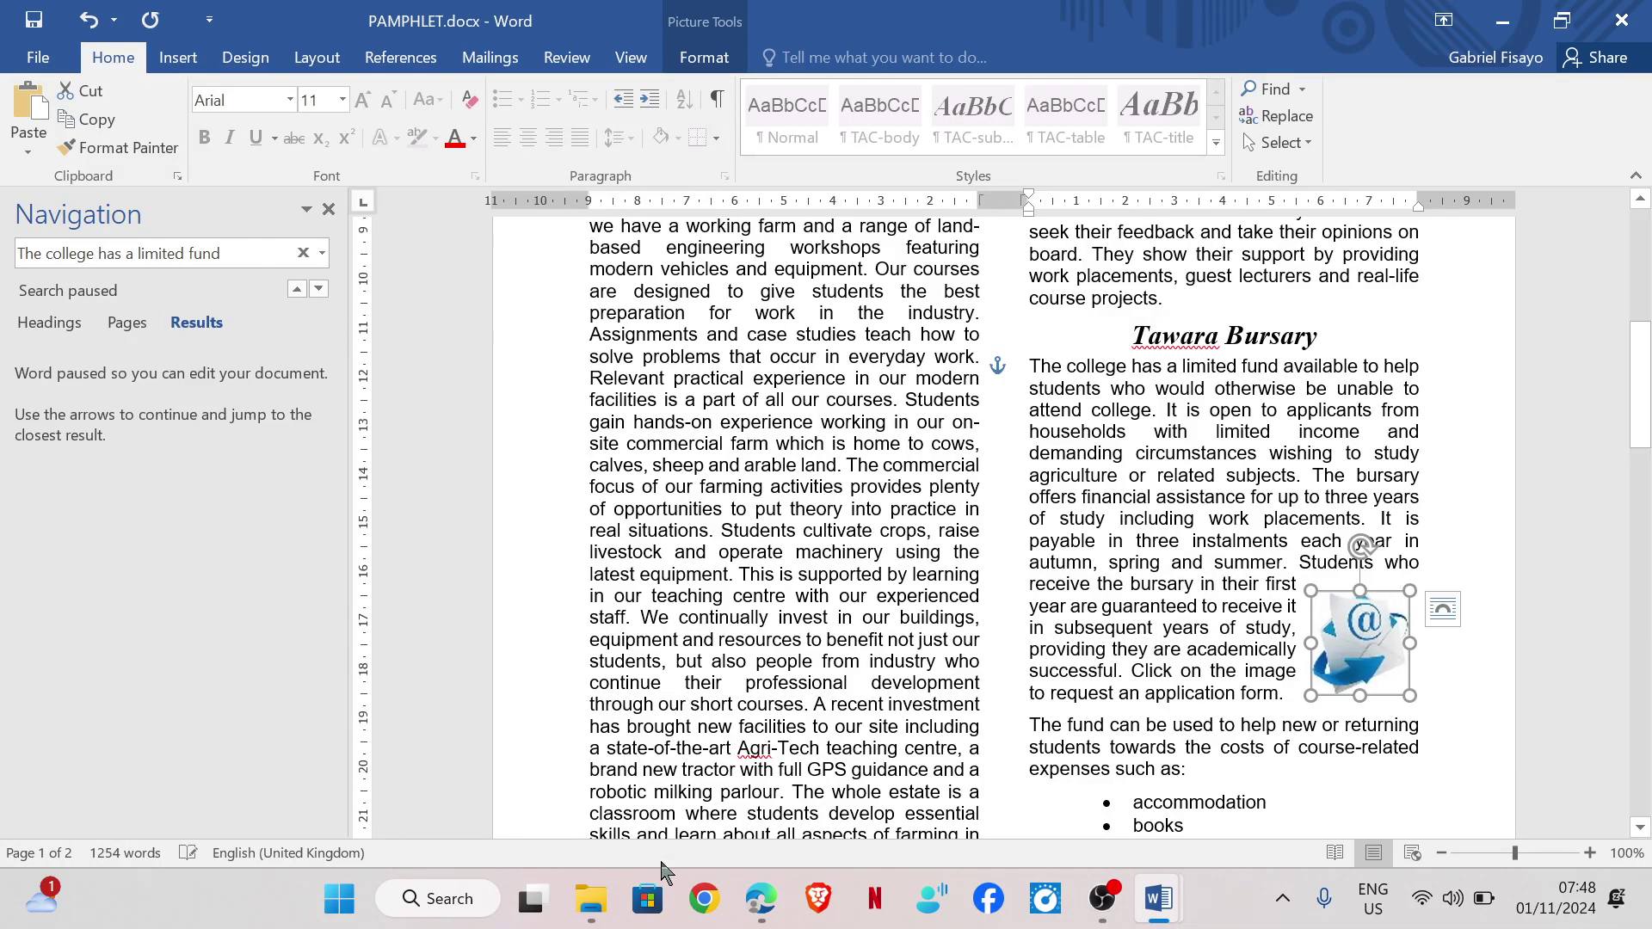
Select and copy the e-mail address from question 8, then return to PAMPHLET
mouse_move(761, 899)
left_click(754, 800)
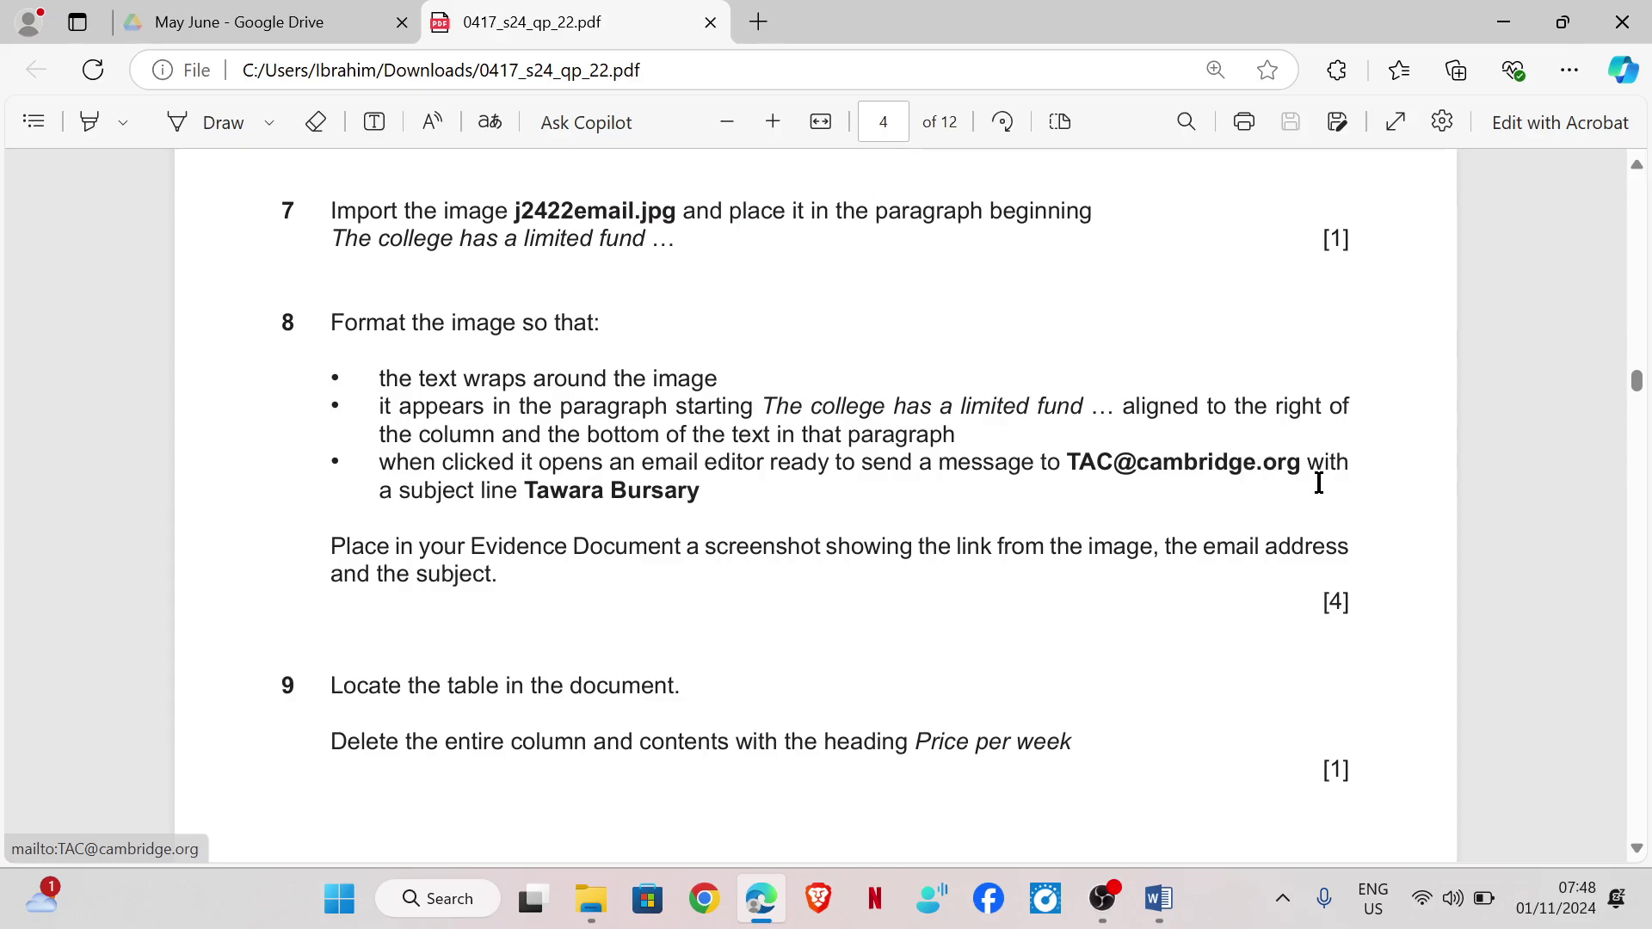
left_click_drag(1321, 469, 1064, 471)
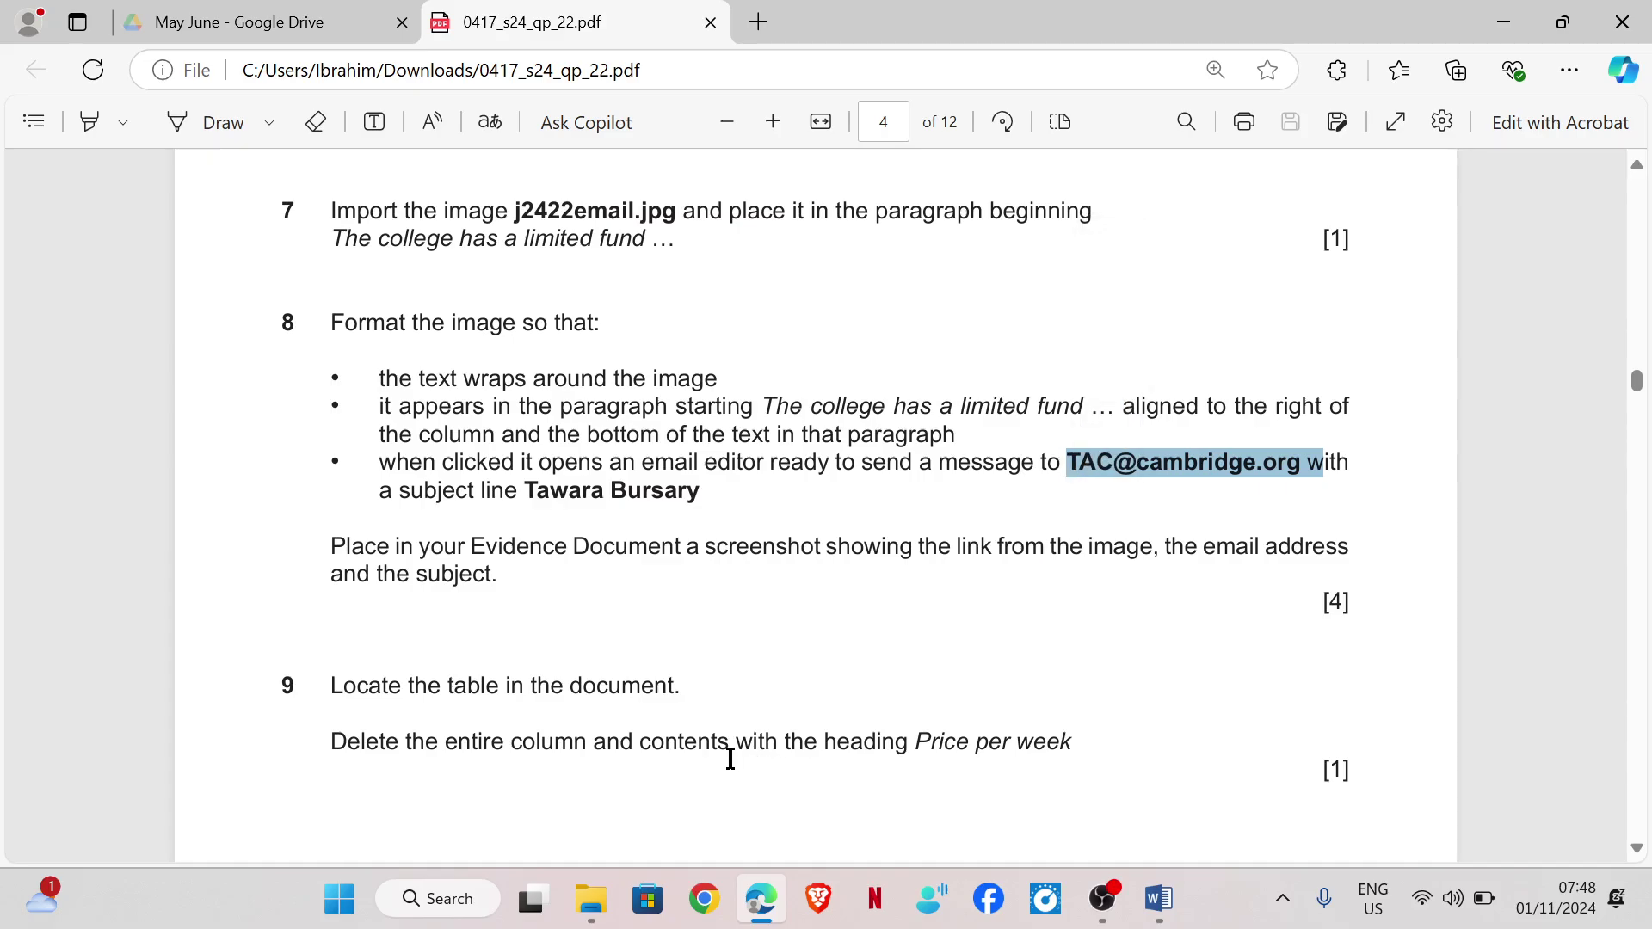
left_click(1023, 485)
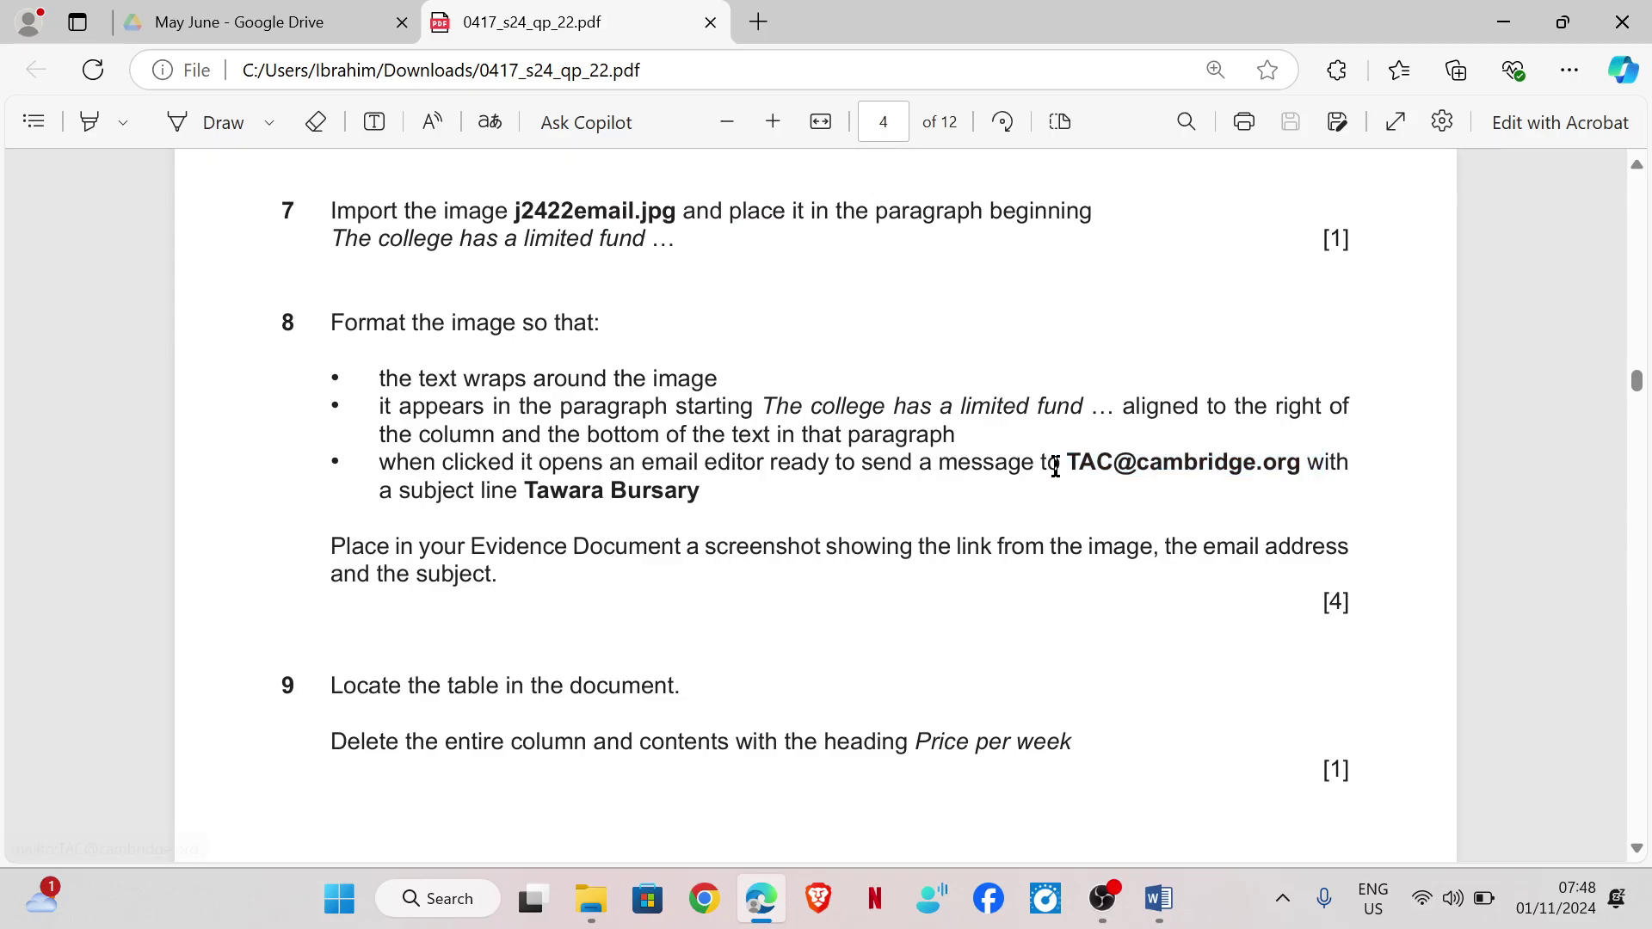
left_click_drag(1049, 462, 1300, 465)
key("ctrl+c")
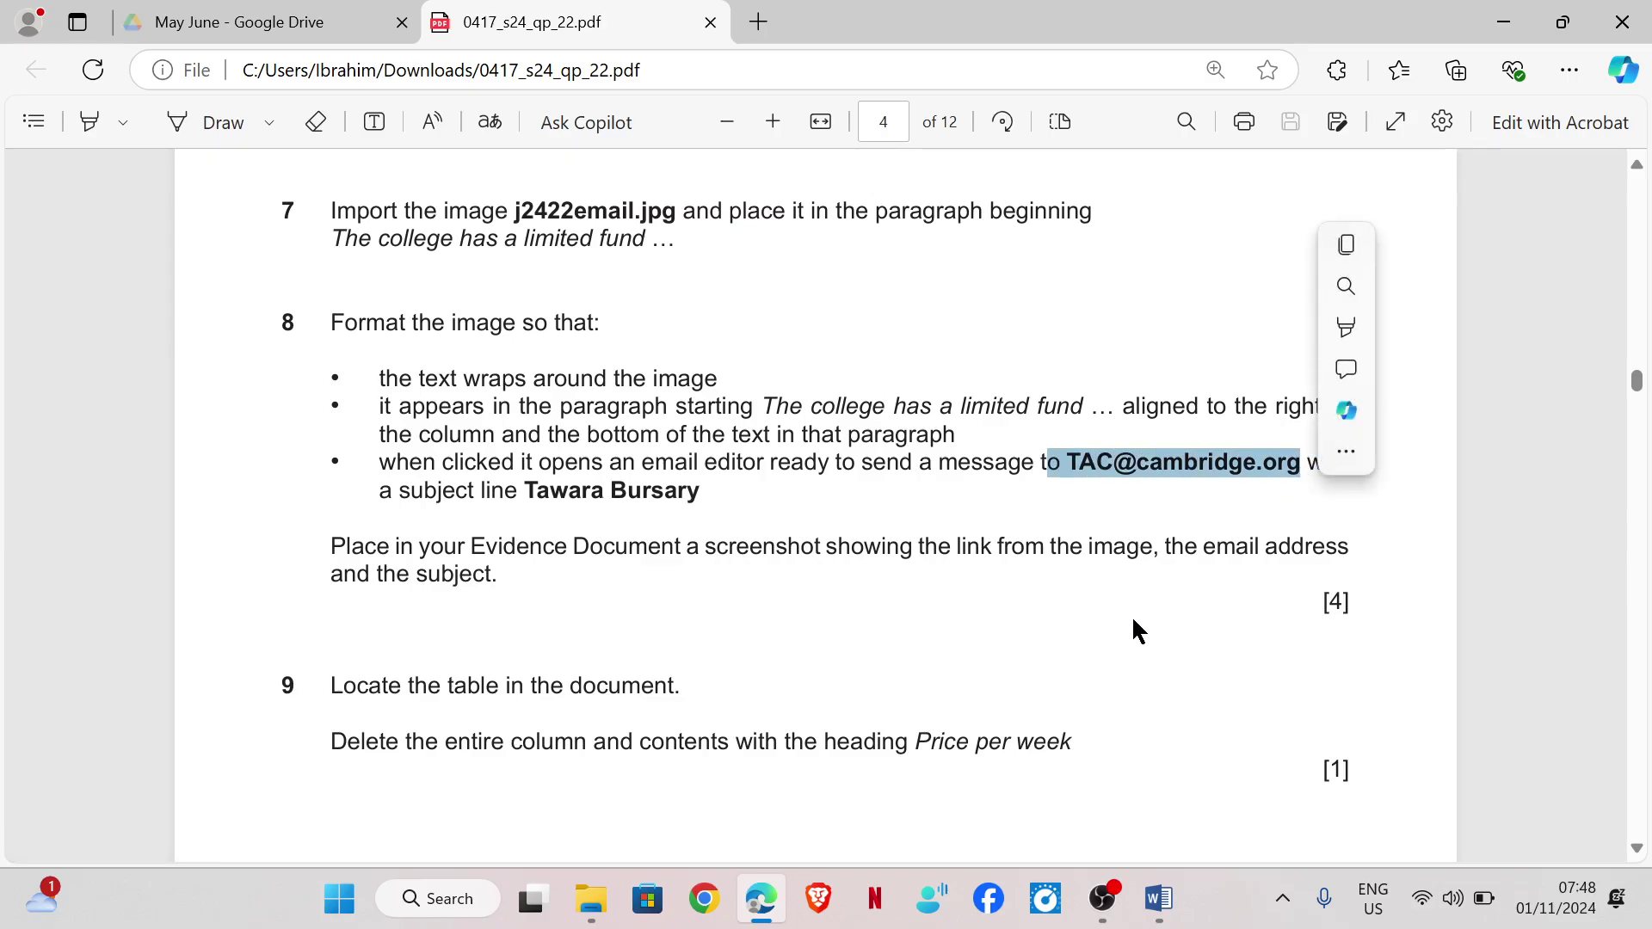
mouse_move(1159, 898)
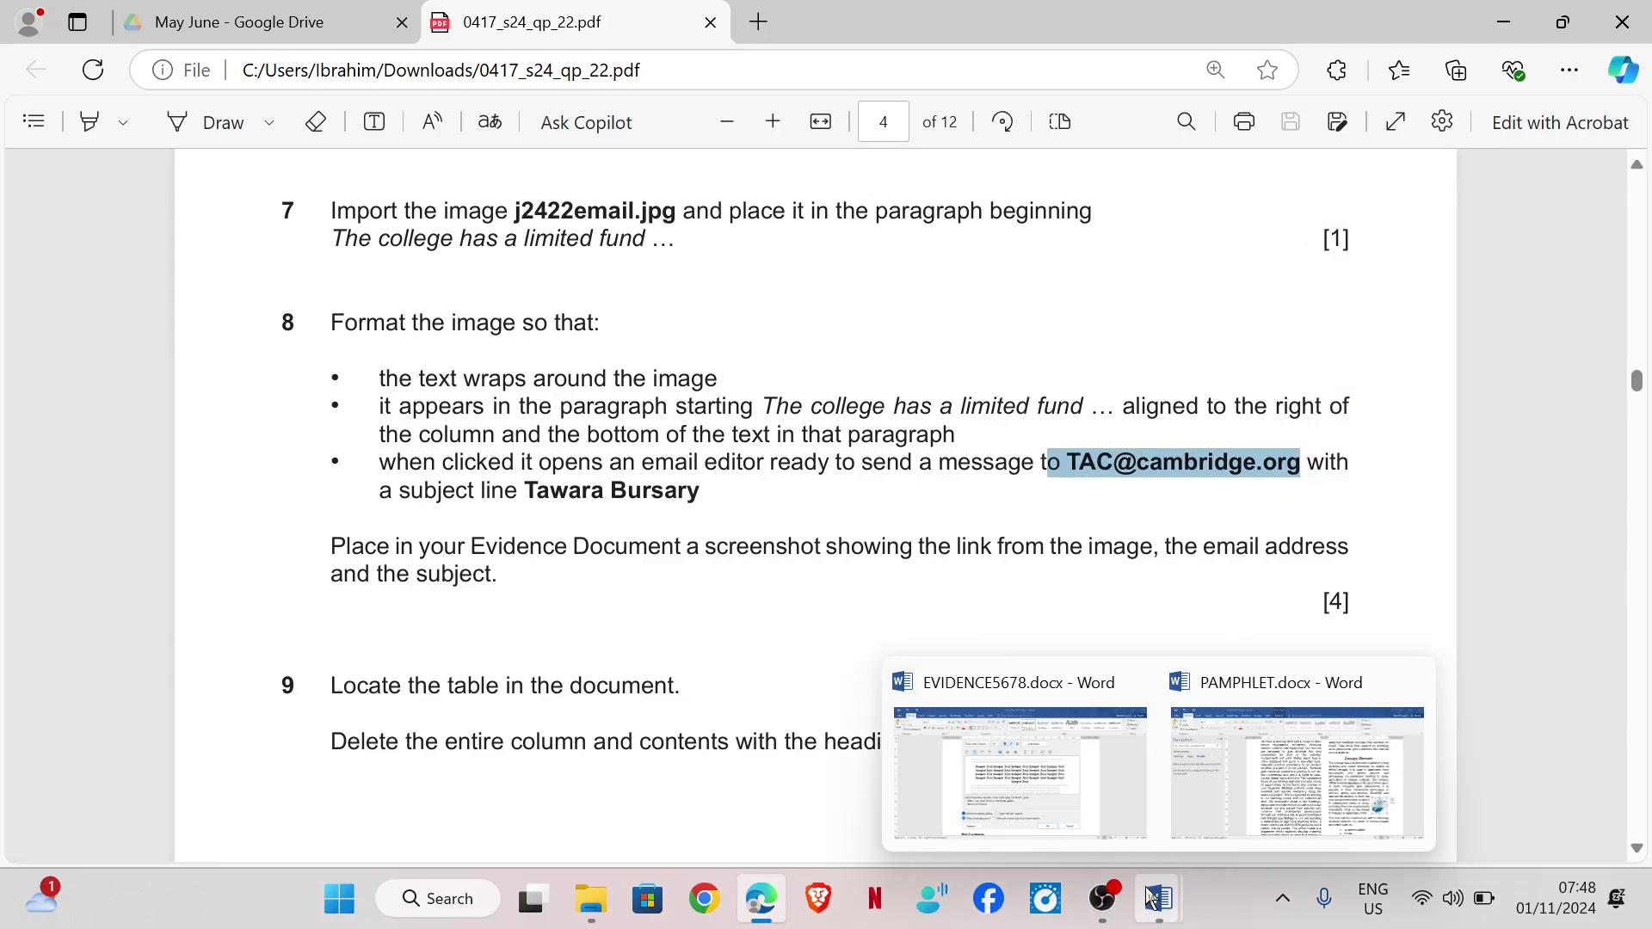
left_click(1263, 791)
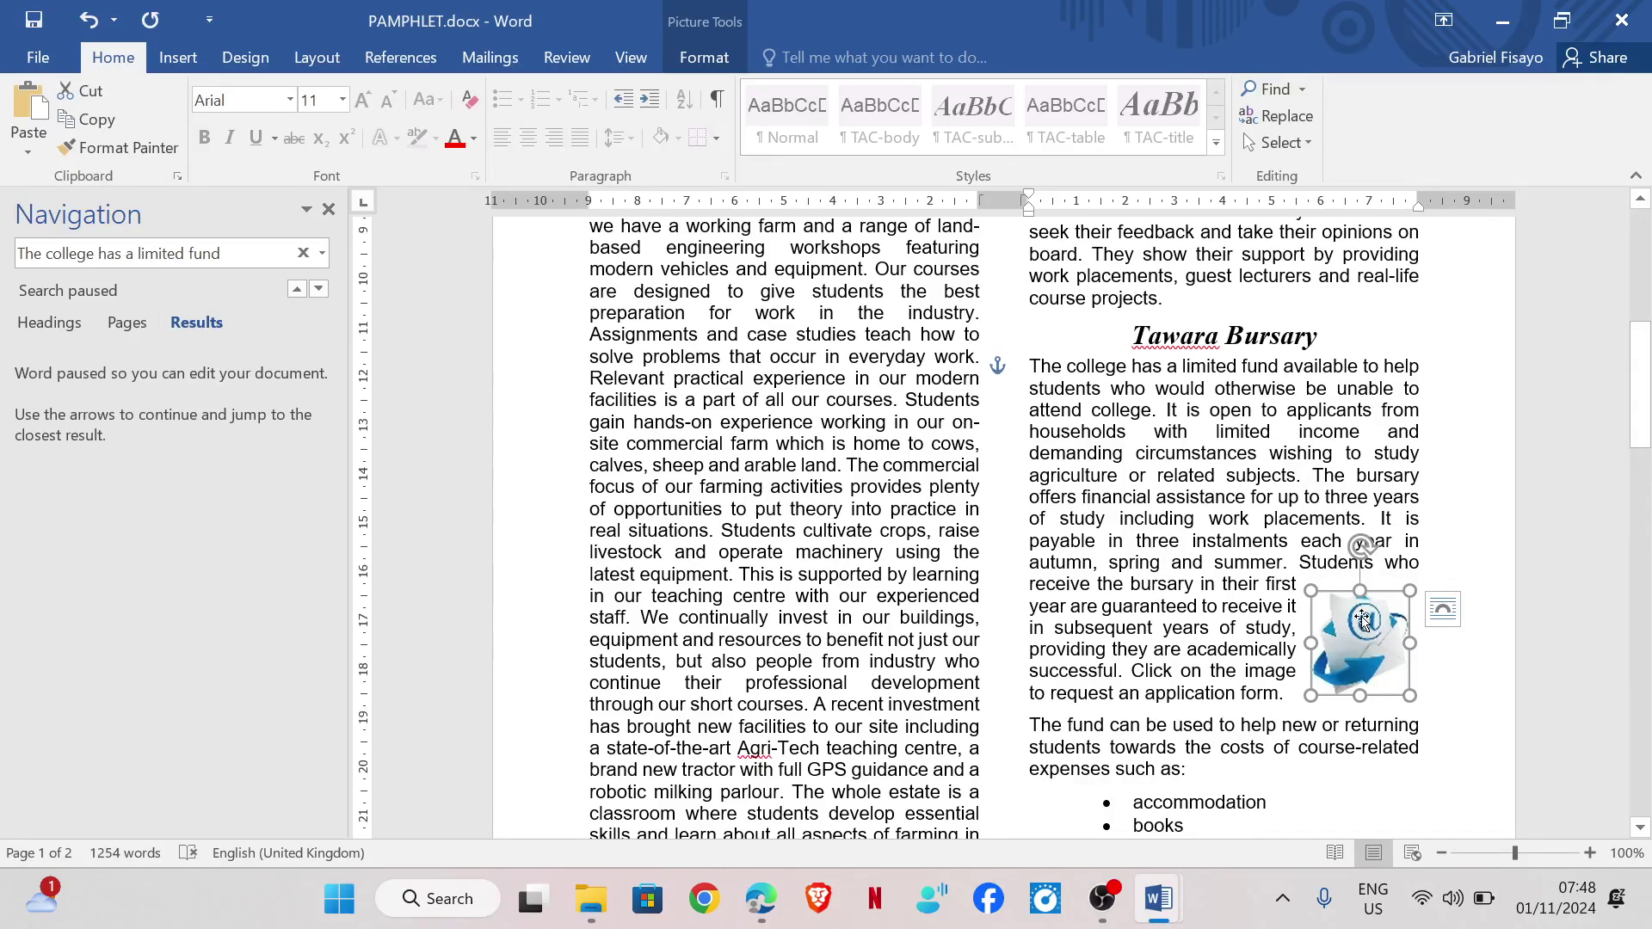
Hyperlink the envelope picture to the pasted college e-mail address, removing a stray 'o'
right_click(1362, 618)
left_click(1381, 471)
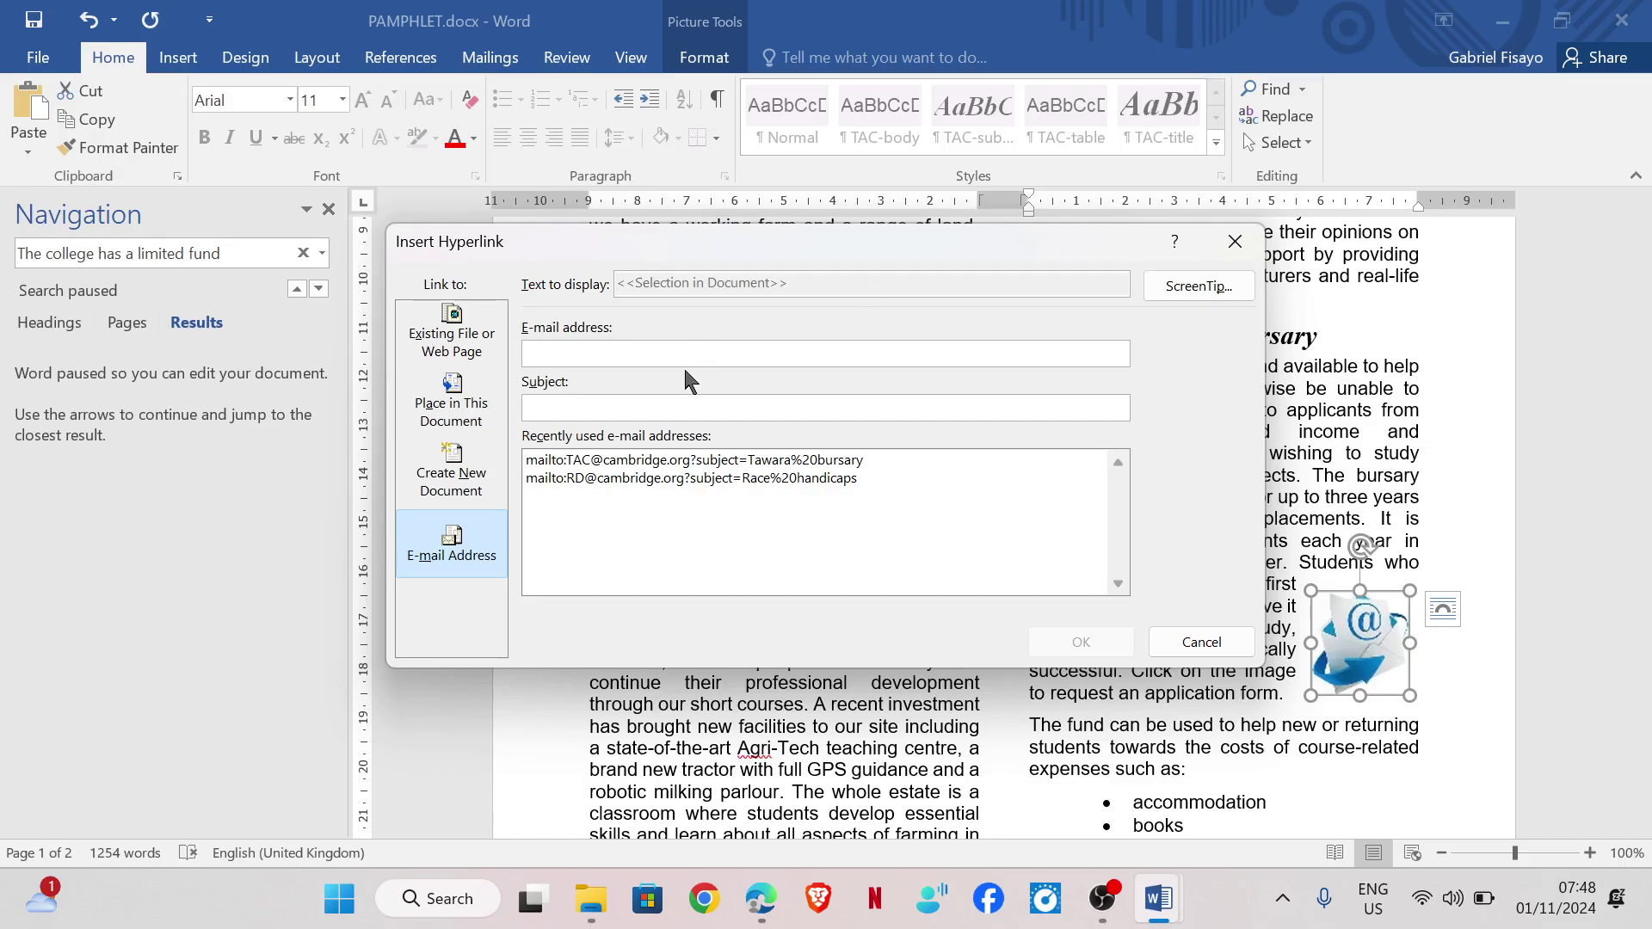
key("ctrl+v")
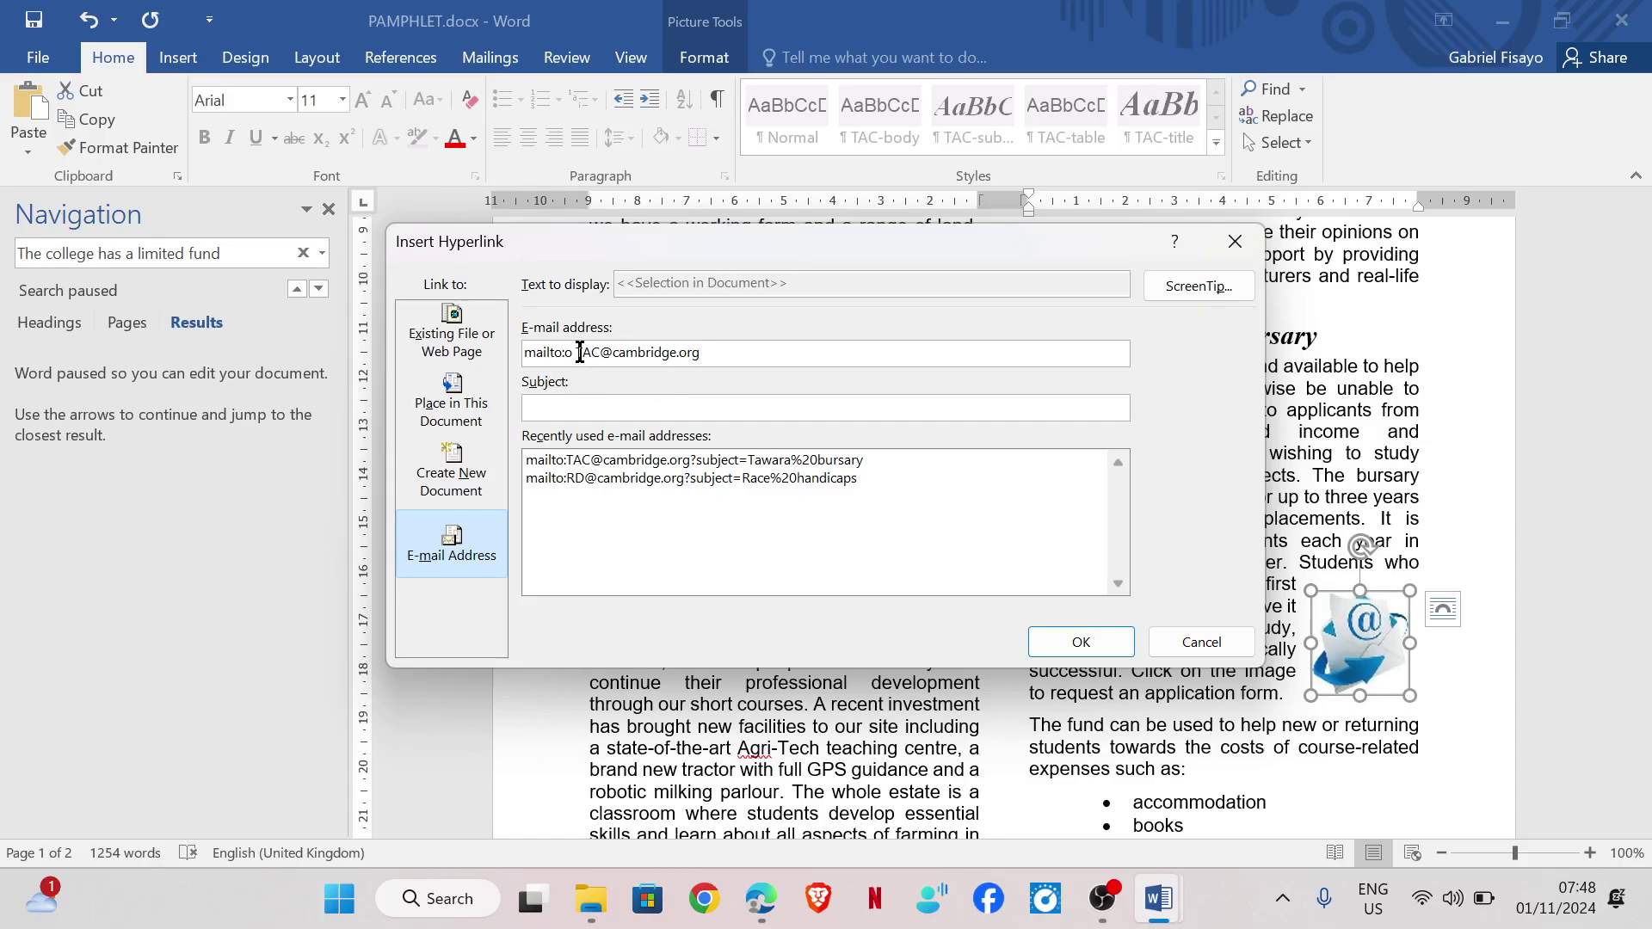
left_click_drag(577, 354, 586, 354)
key("Left")
key("BackSpace")
key("BackSpace")
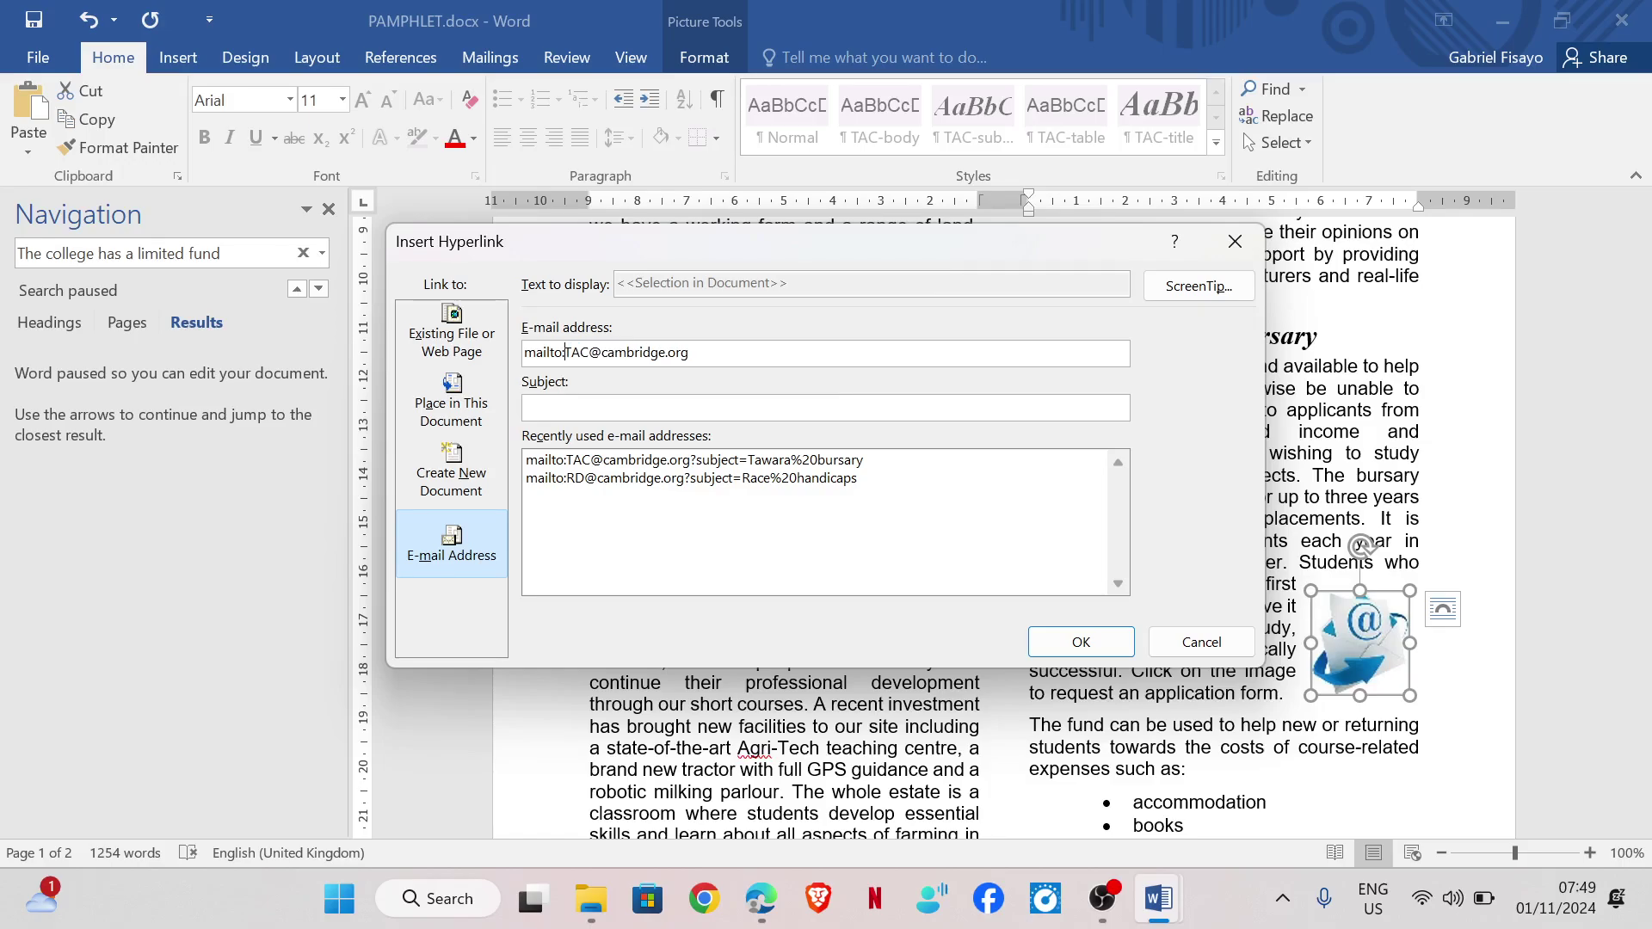
Copy 'Tawara Bursary' from the question paper into the link's e-mail subject
mouse_move(761, 895)
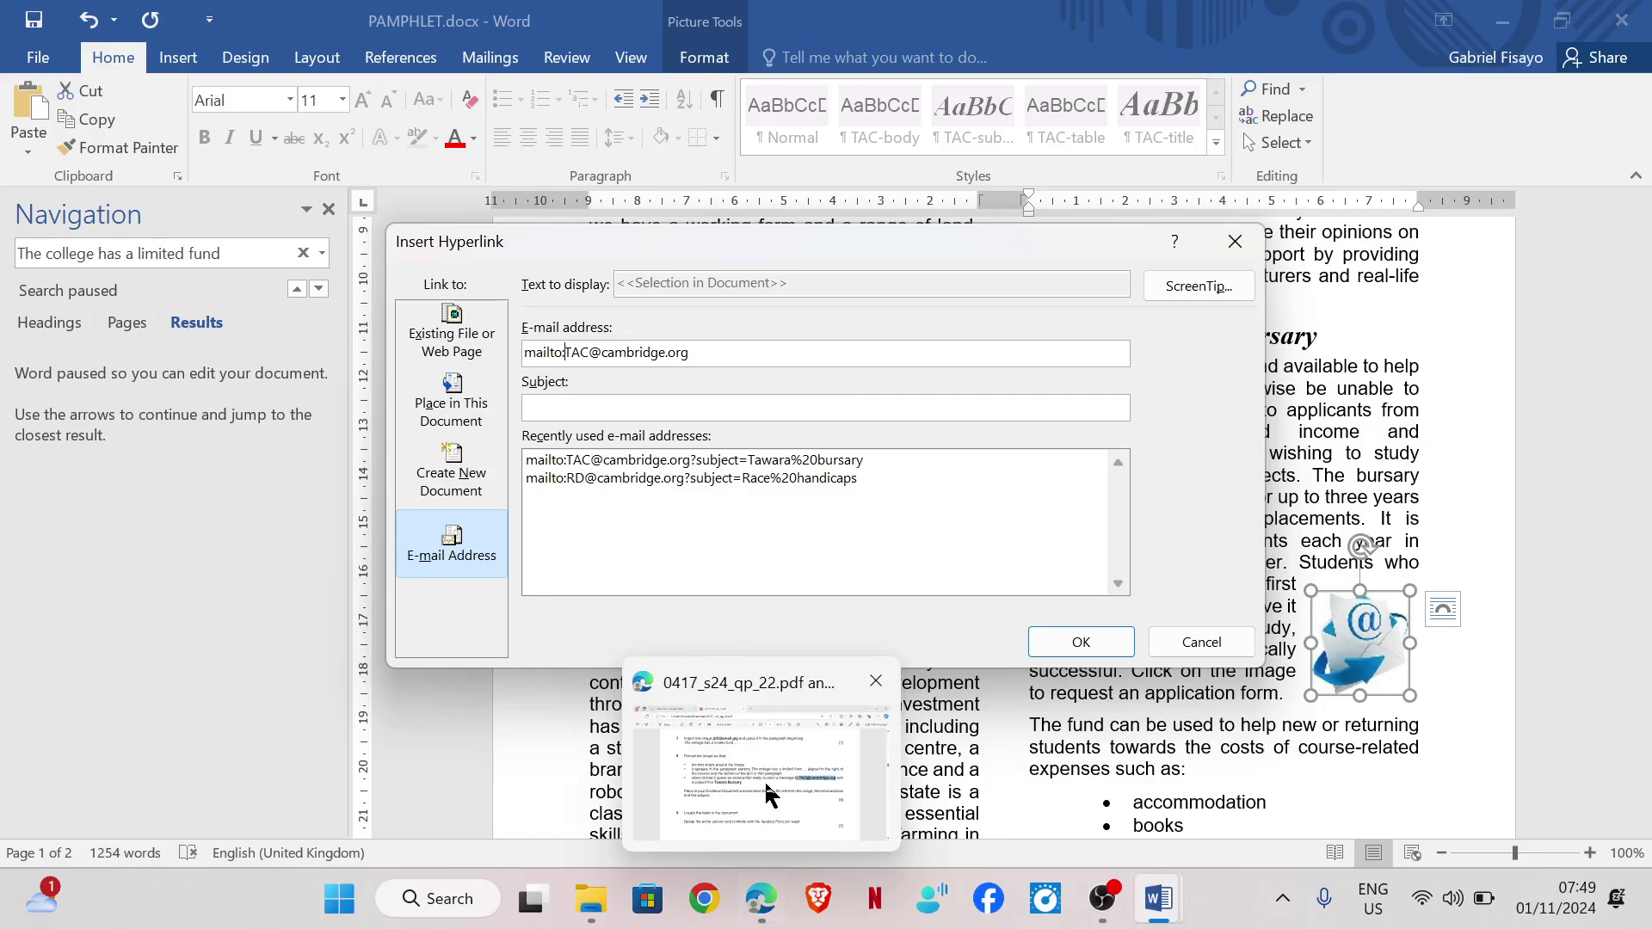
left_click(767, 793)
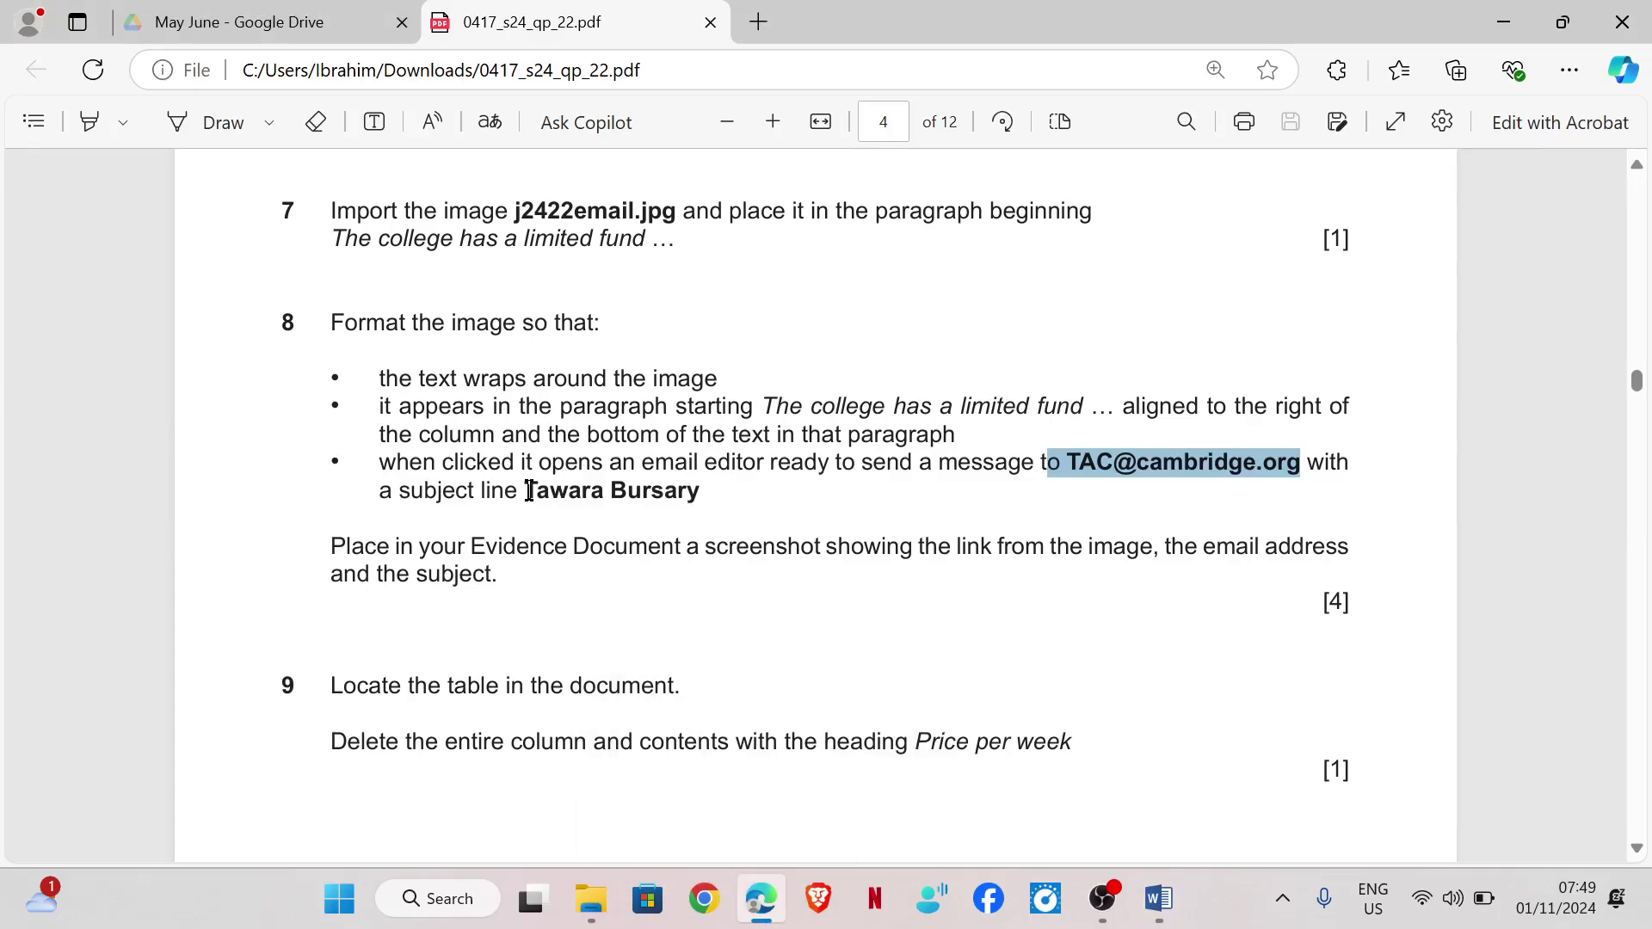
left_click_drag(526, 492, 699, 510)
key("ctrl+c")
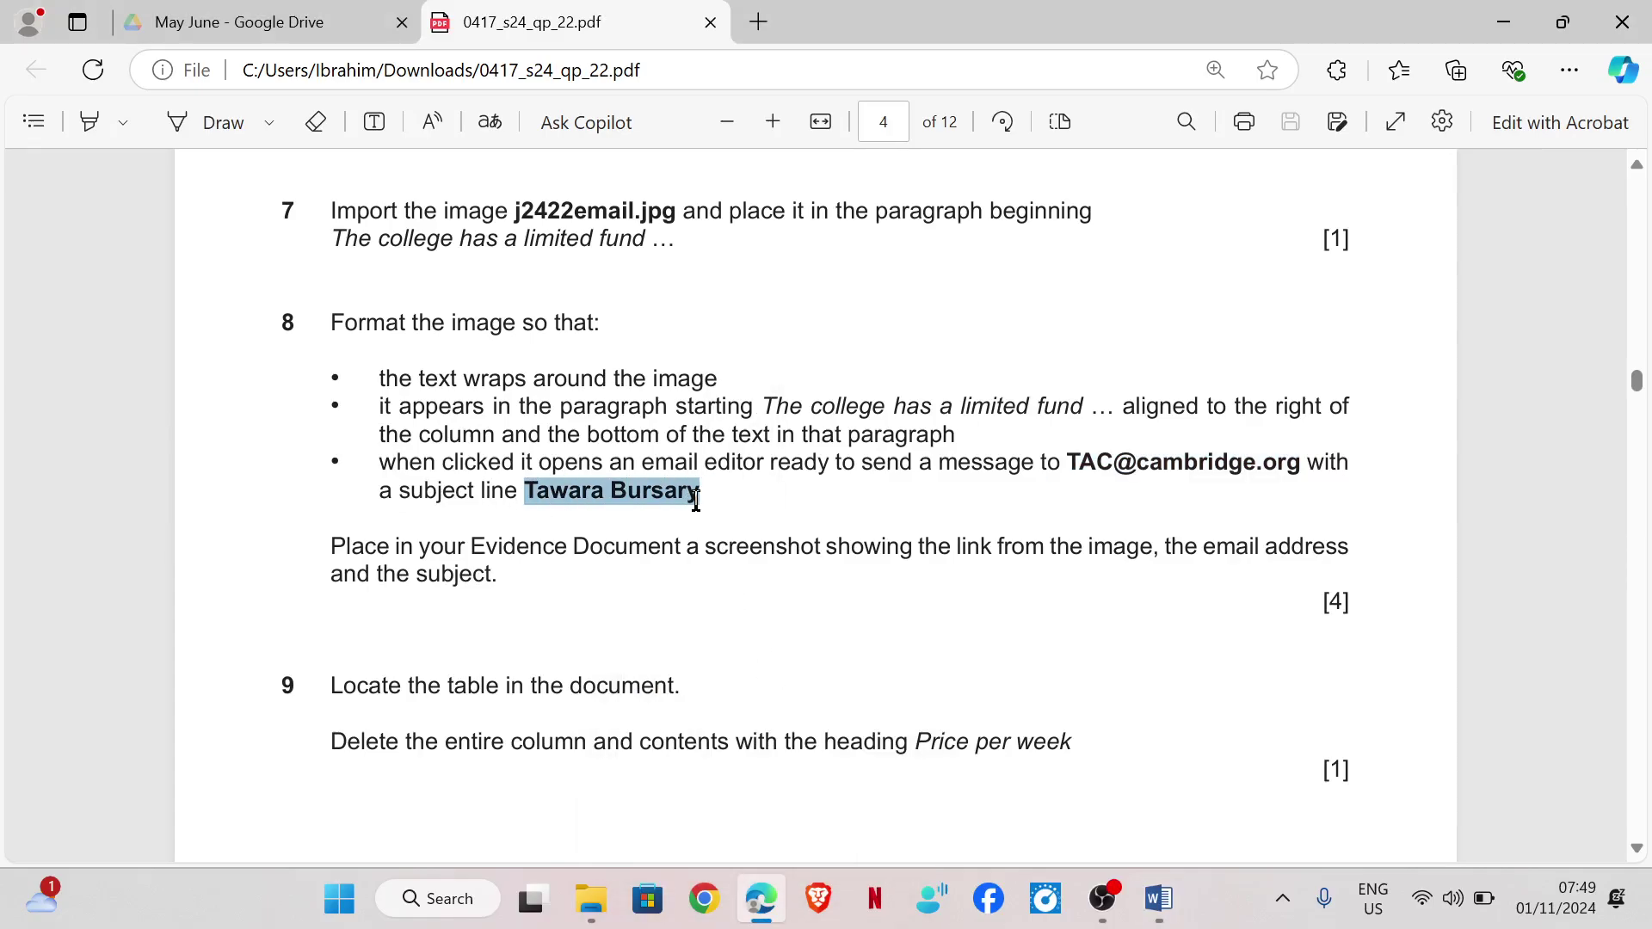
mouse_move(1166, 886)
left_click(1265, 809)
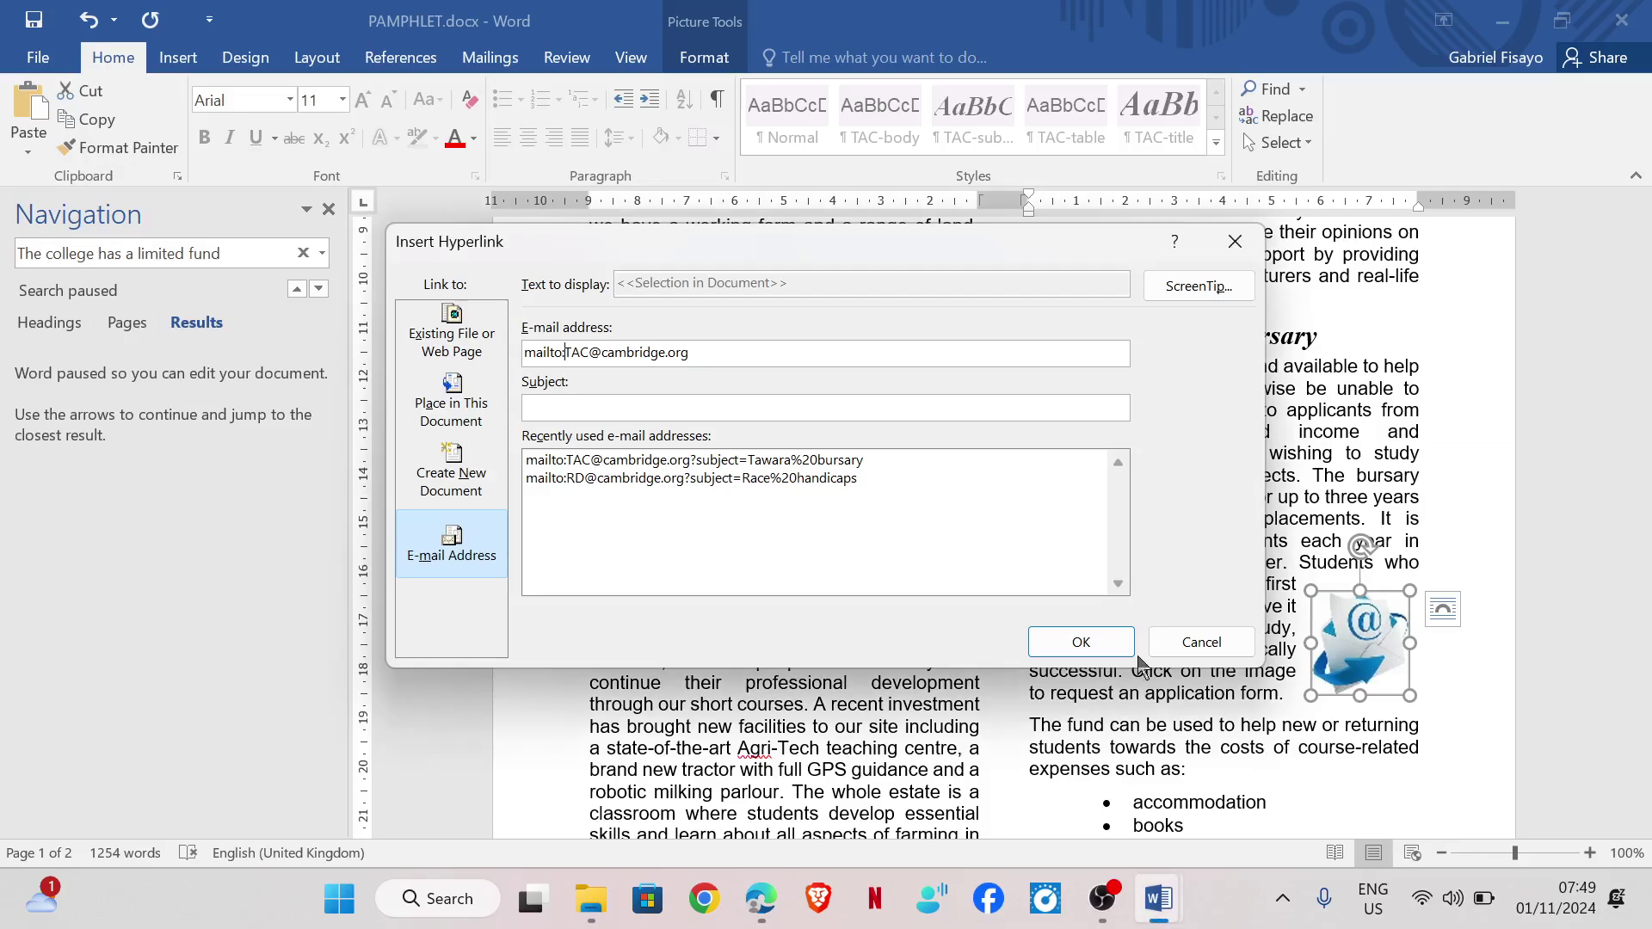
left_click(633, 416)
key("ctrl+v")
Screenshot the e-mail hyperlink settings and confirm the link
mouse_move(747, 906)
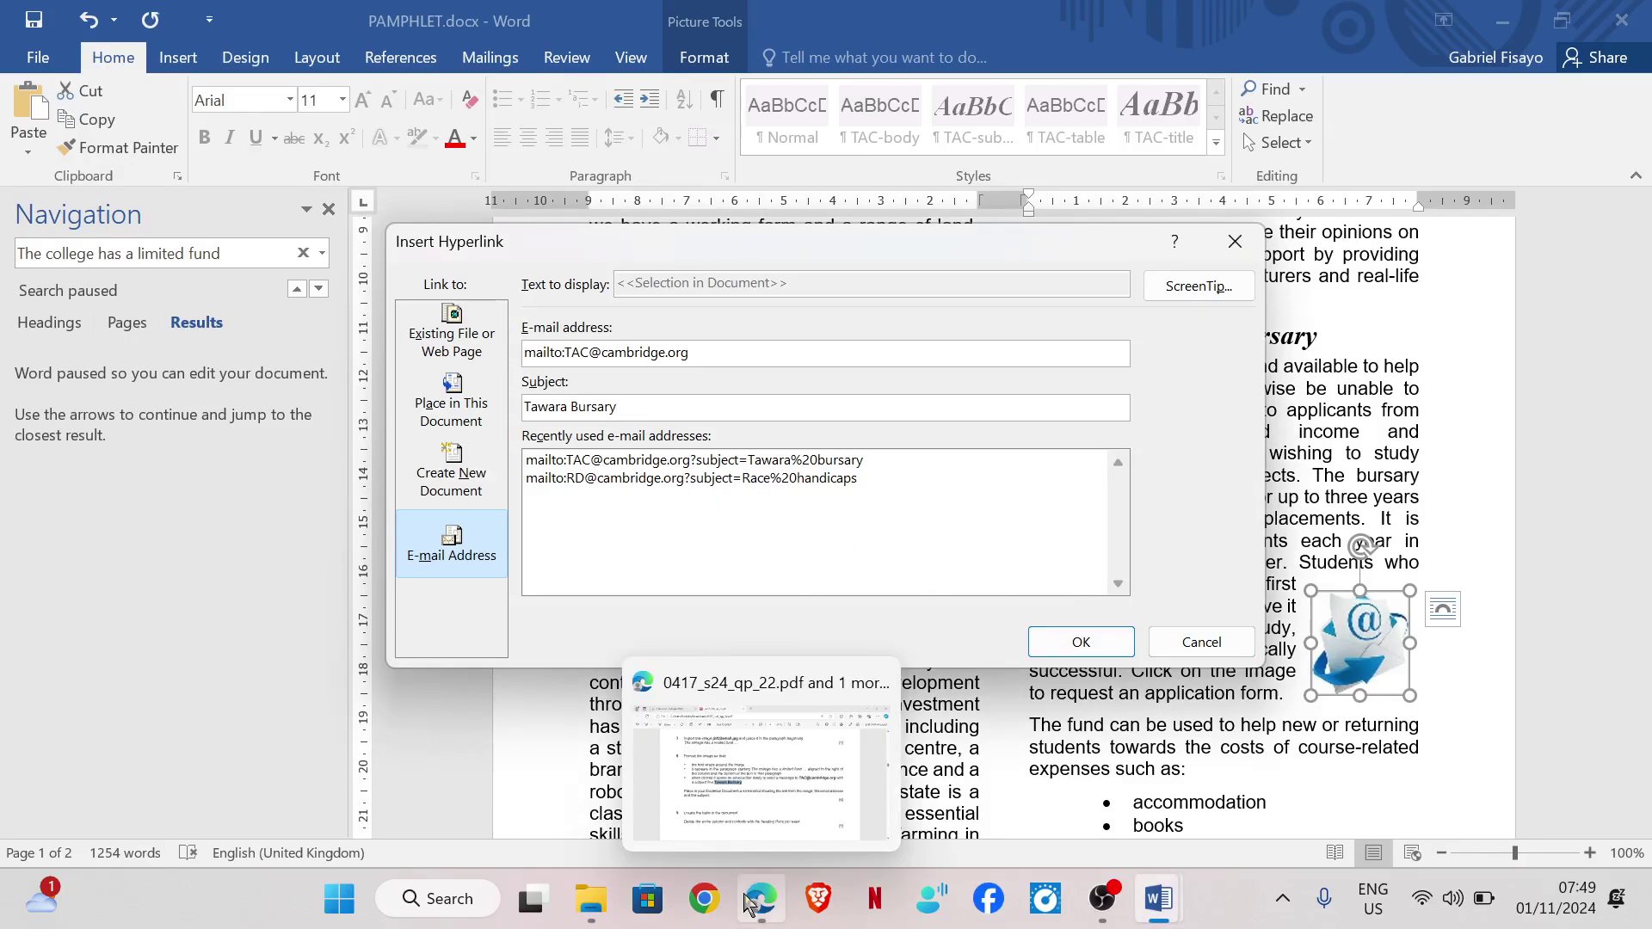
left_click(779, 788)
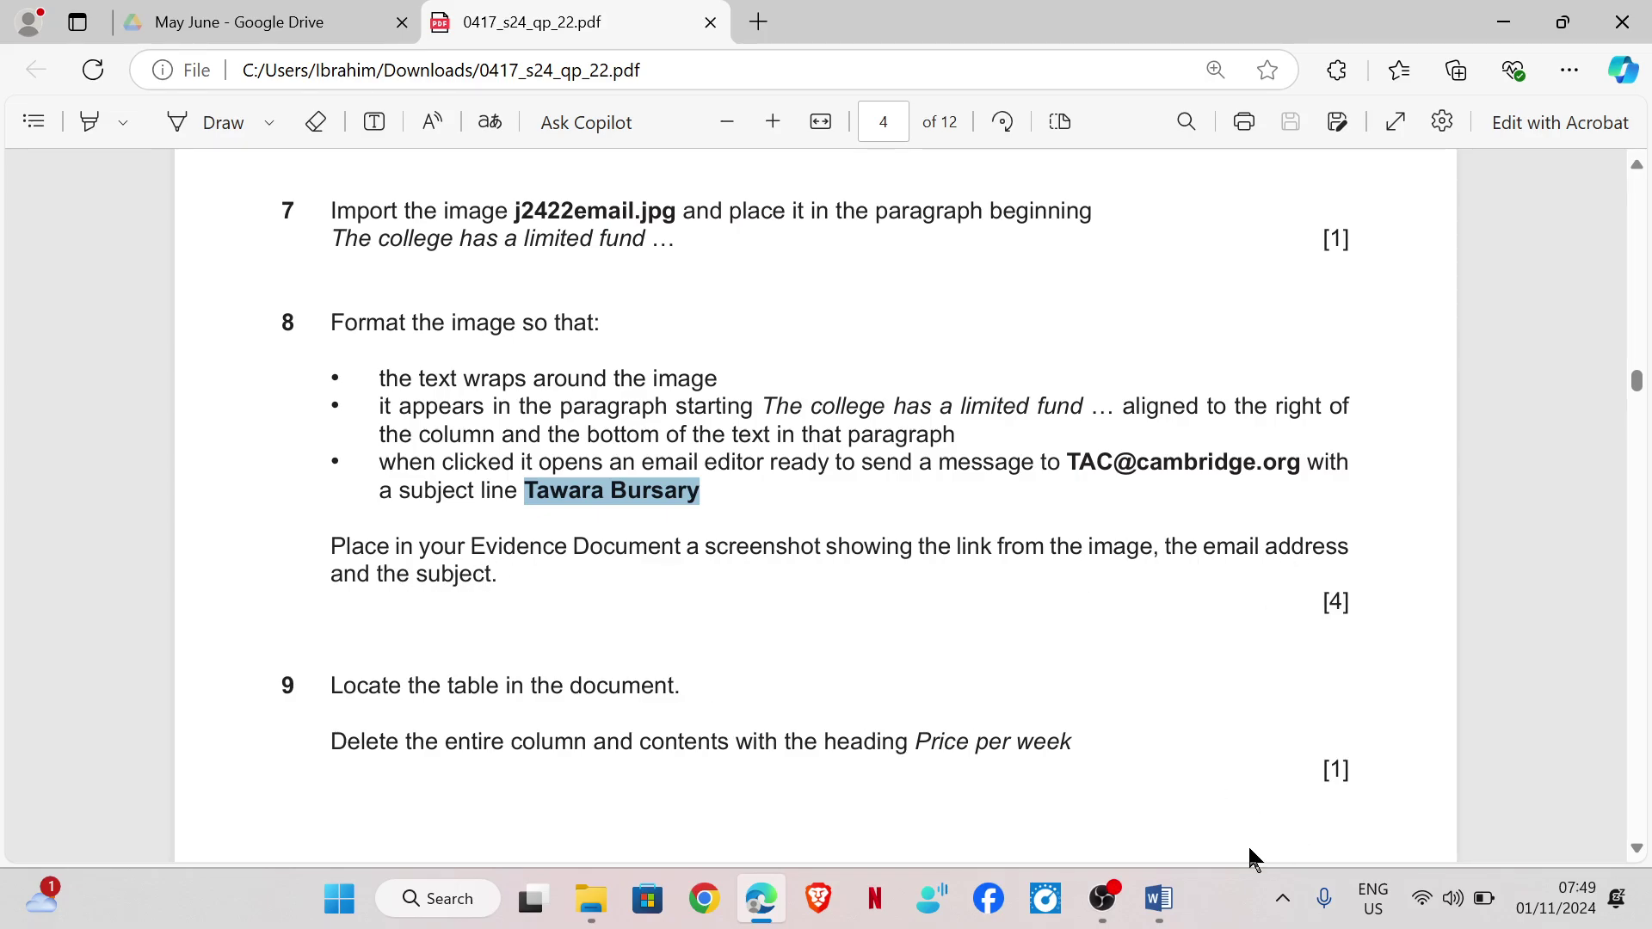
mouse_move(1162, 895)
left_click(1231, 747)
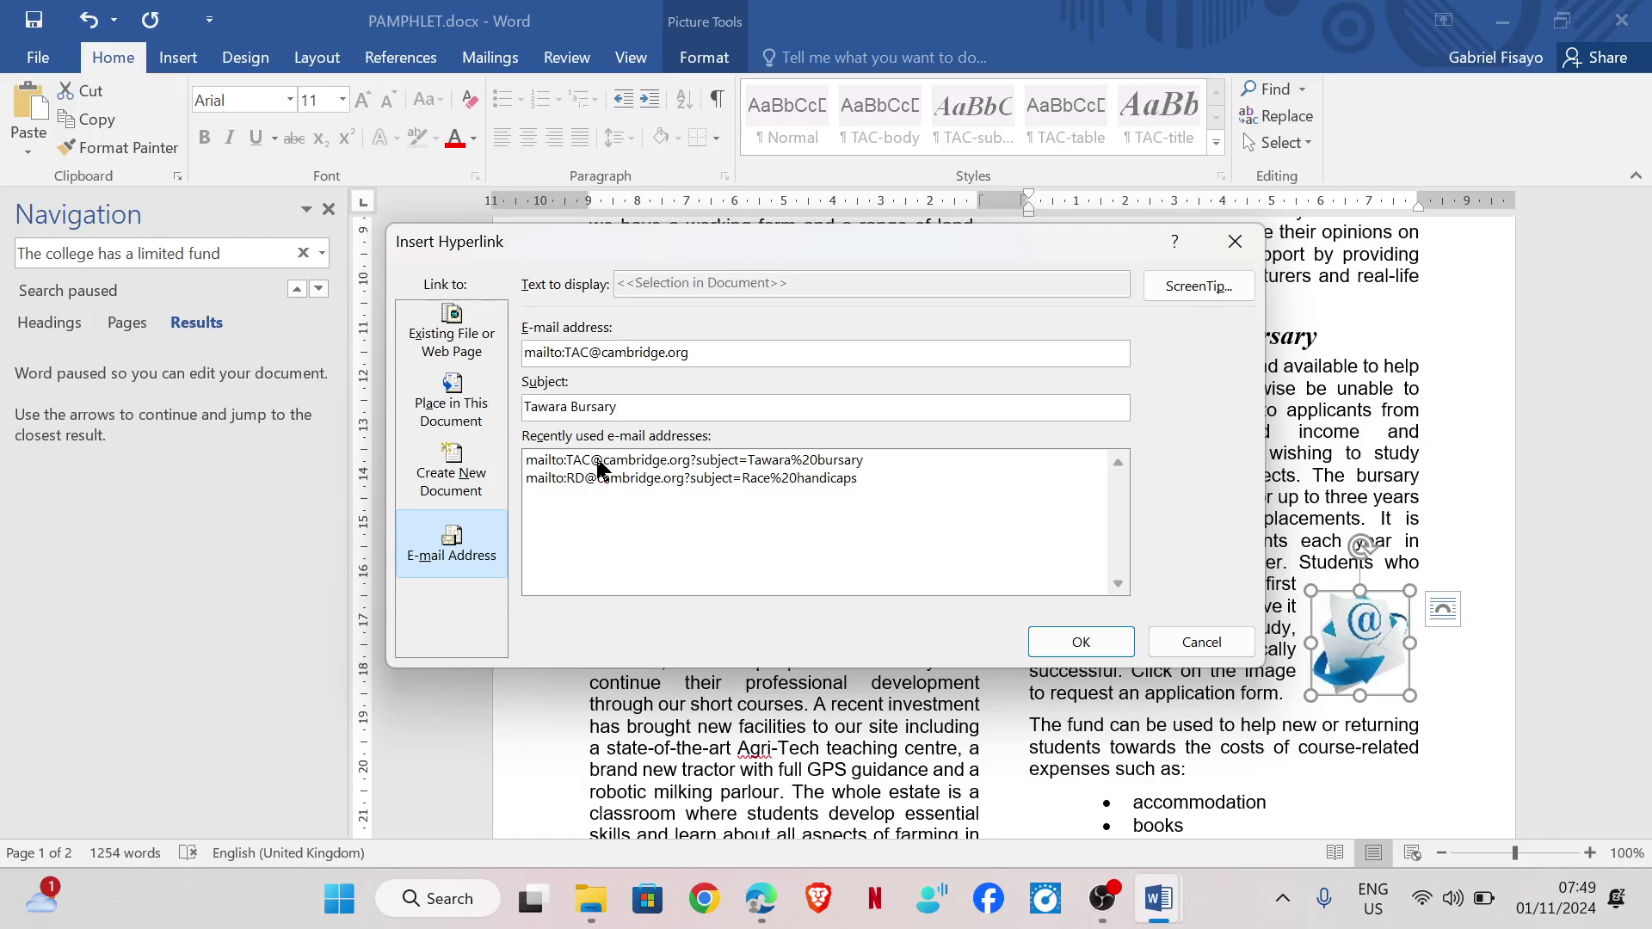
key("super+shift+s")
left_click_drag(379, 223, 1261, 659)
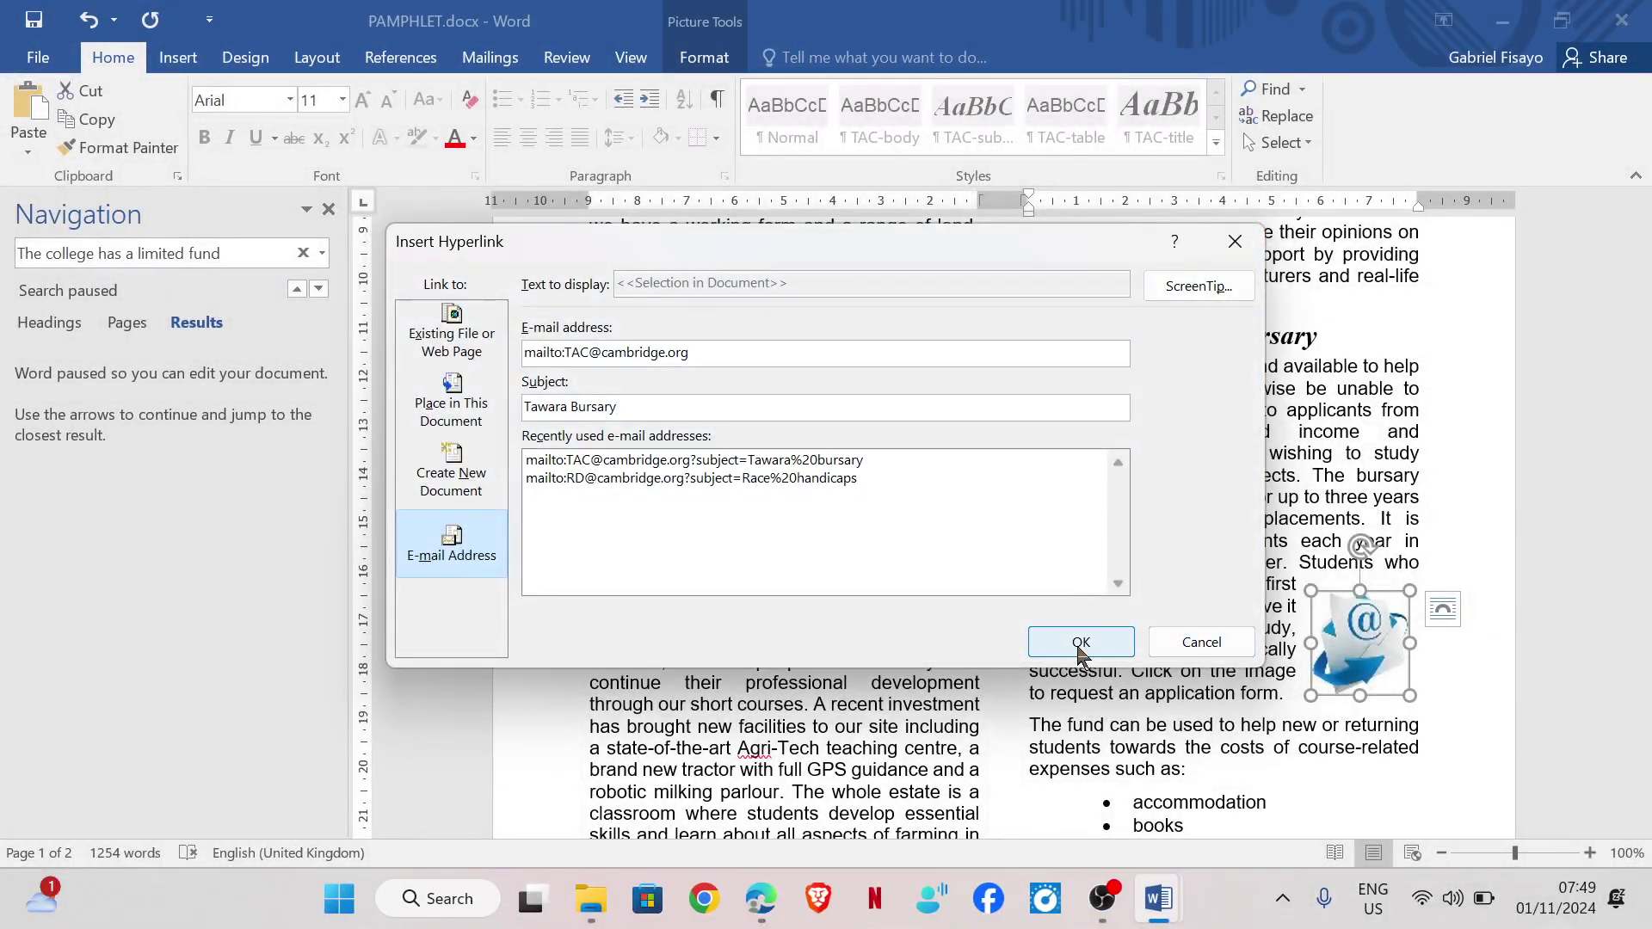
left_click(1081, 645)
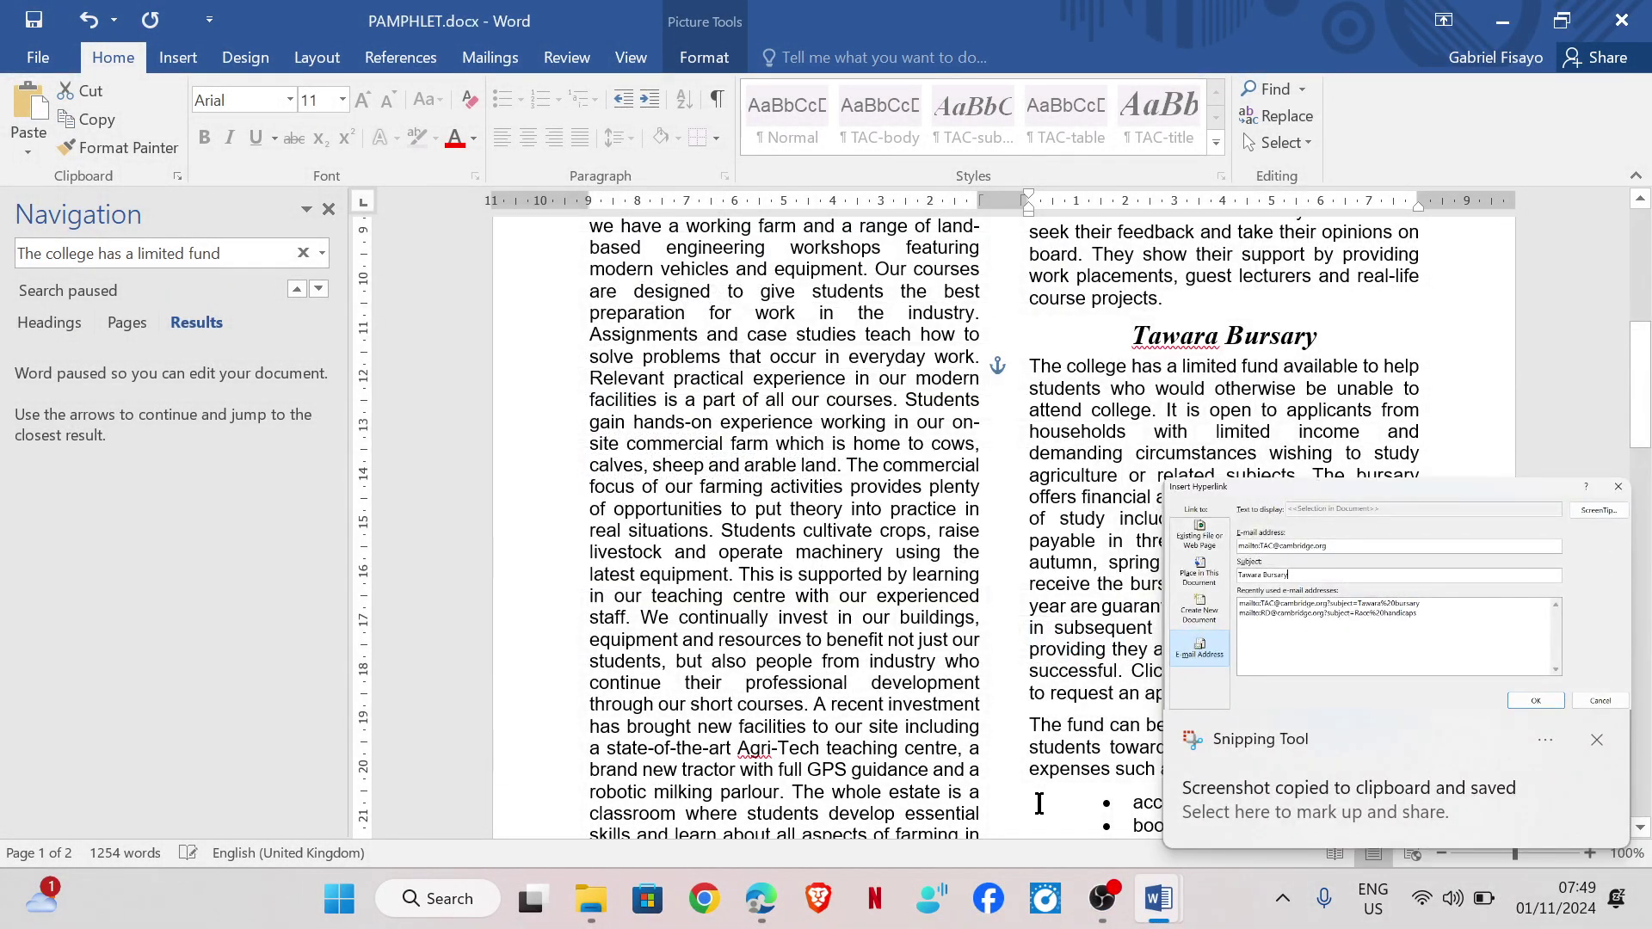
Paste the e-mail link screenshot under 'Step 8 evidence:' in EVIDENCE5678.docx
mouse_move(1158, 898)
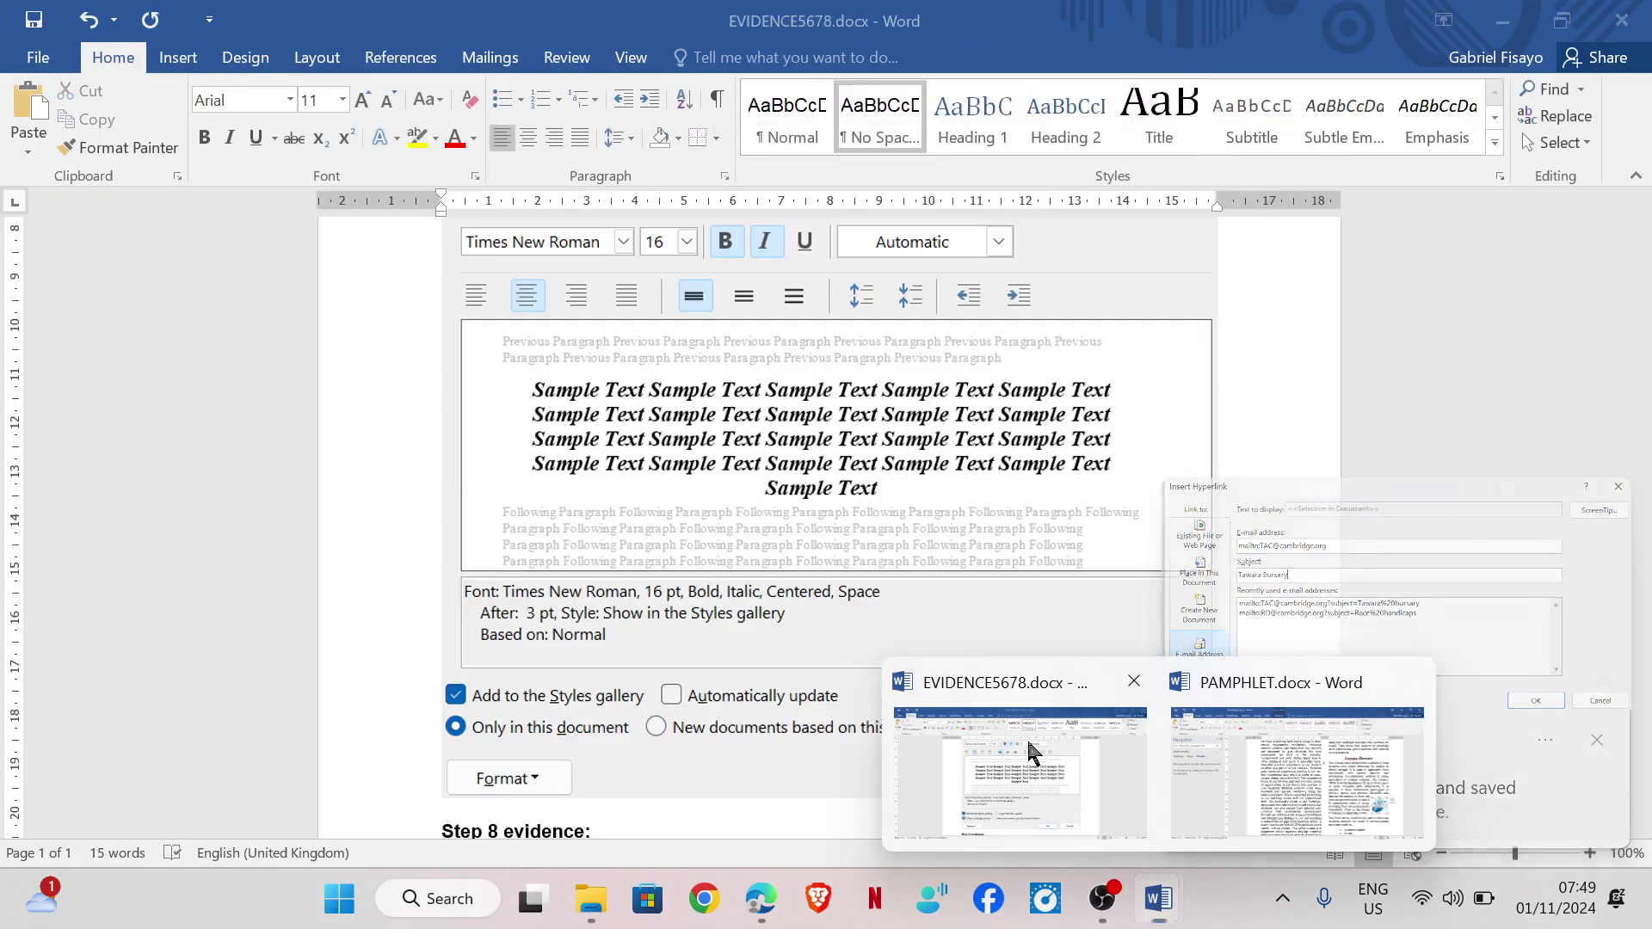
left_click(1026, 736)
scroll(666, 619, "down", 5)
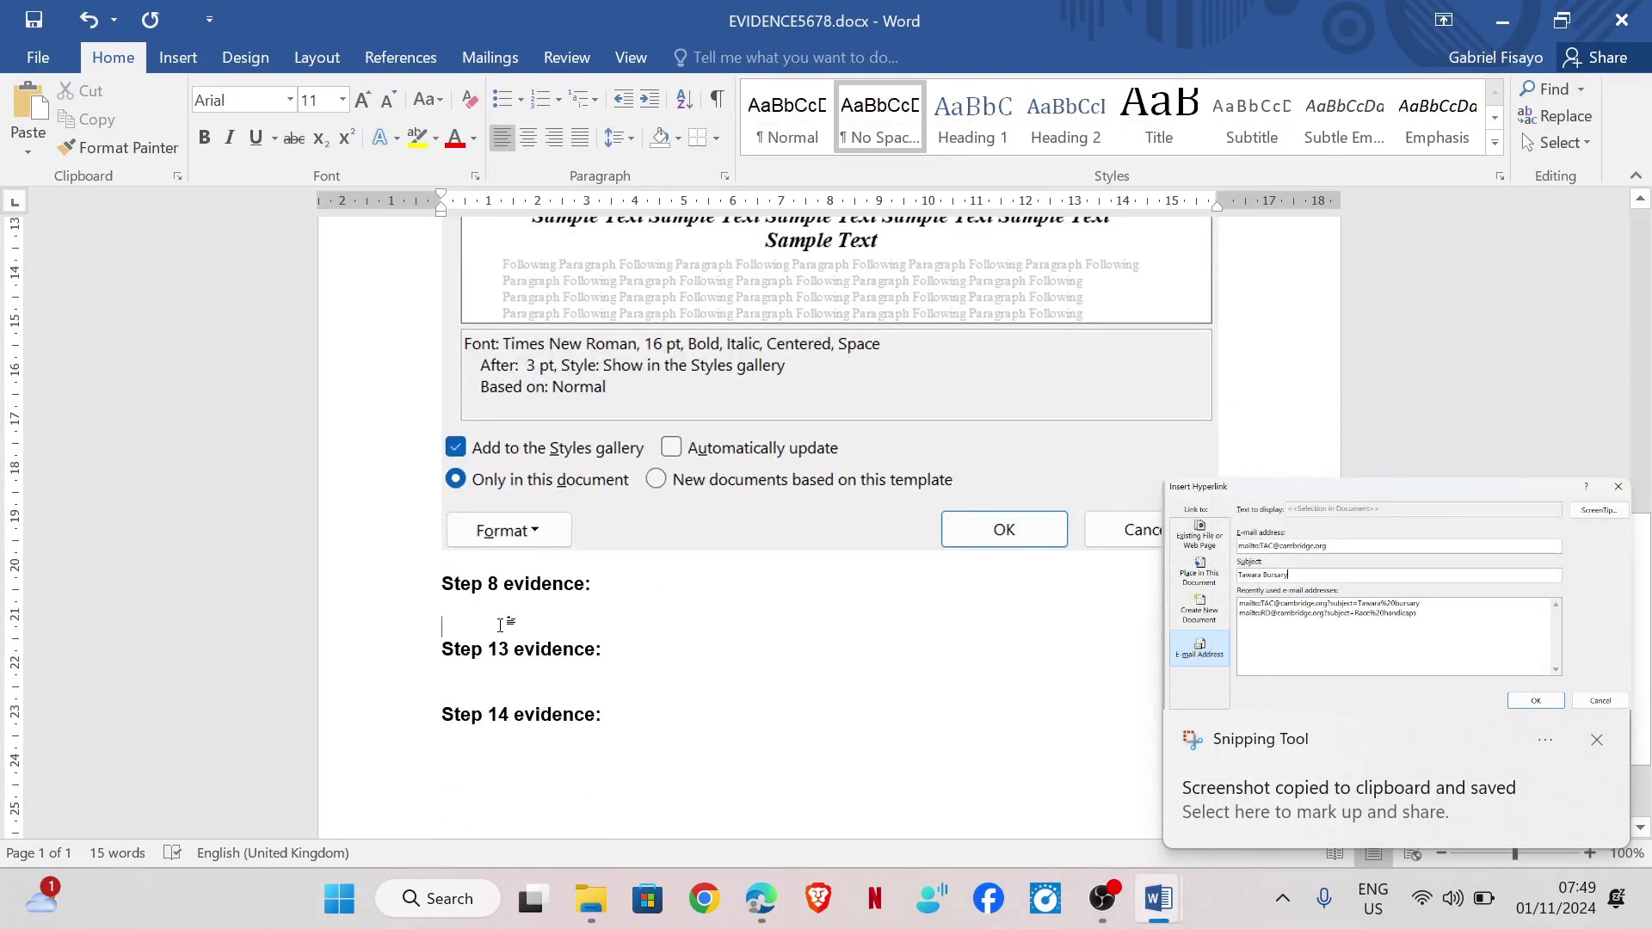
left_click(500, 625)
key("ctrl+v")
Bring the exam question paper back and scroll down to question 9
mouse_move(760, 898)
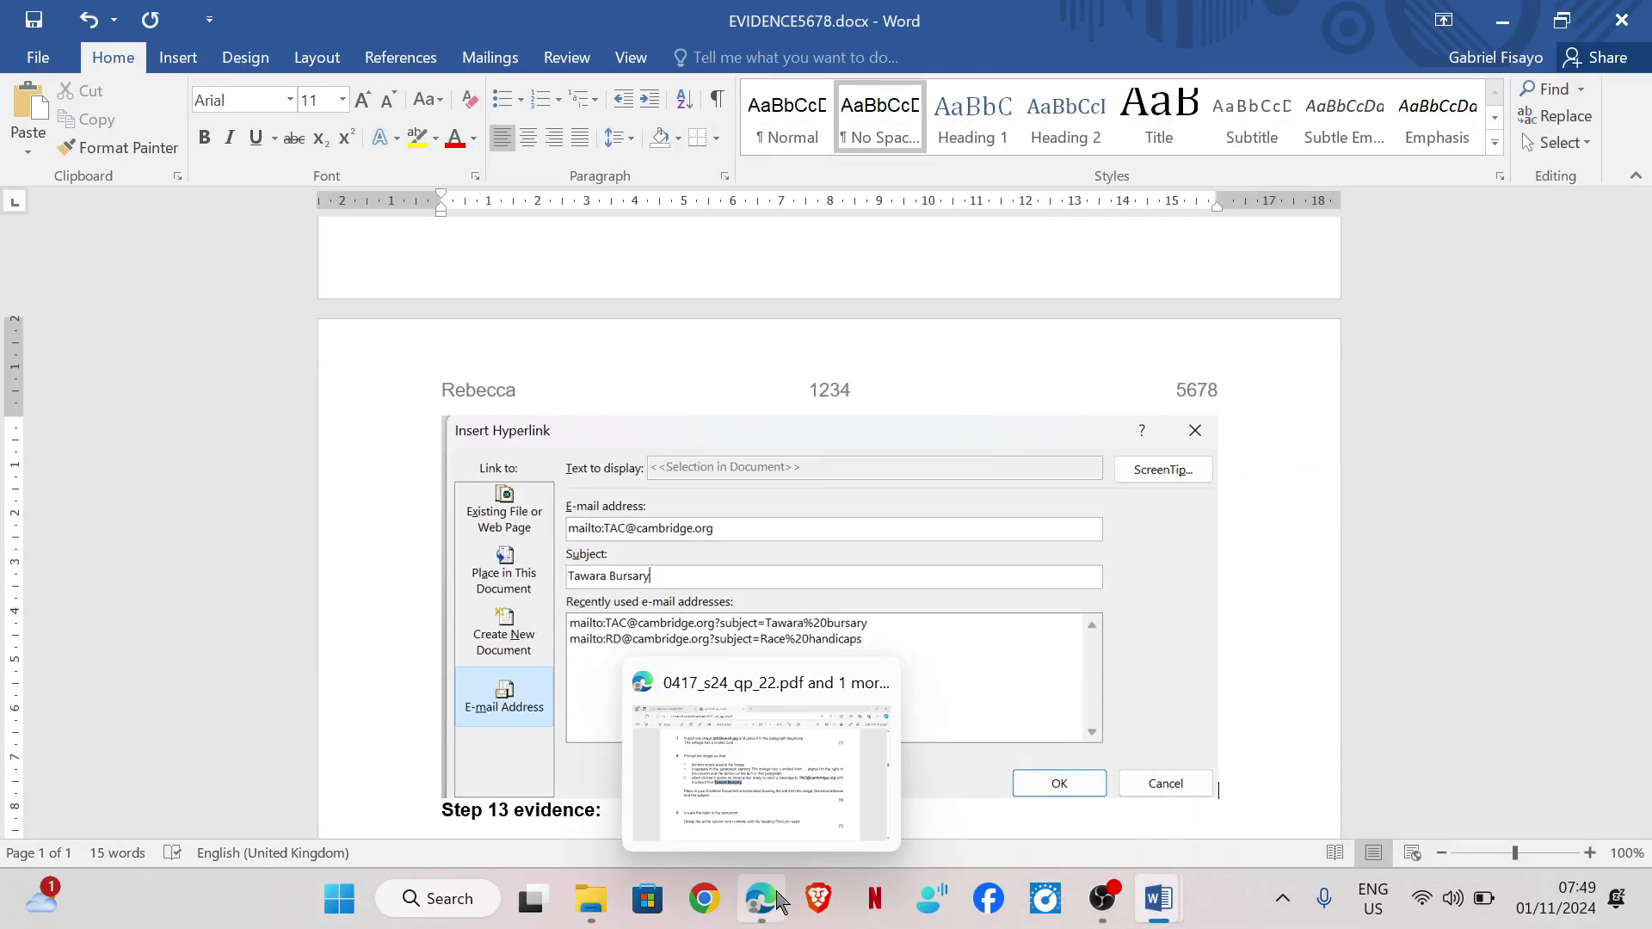
left_click(779, 806)
scroll(648, 664, "down", 3)
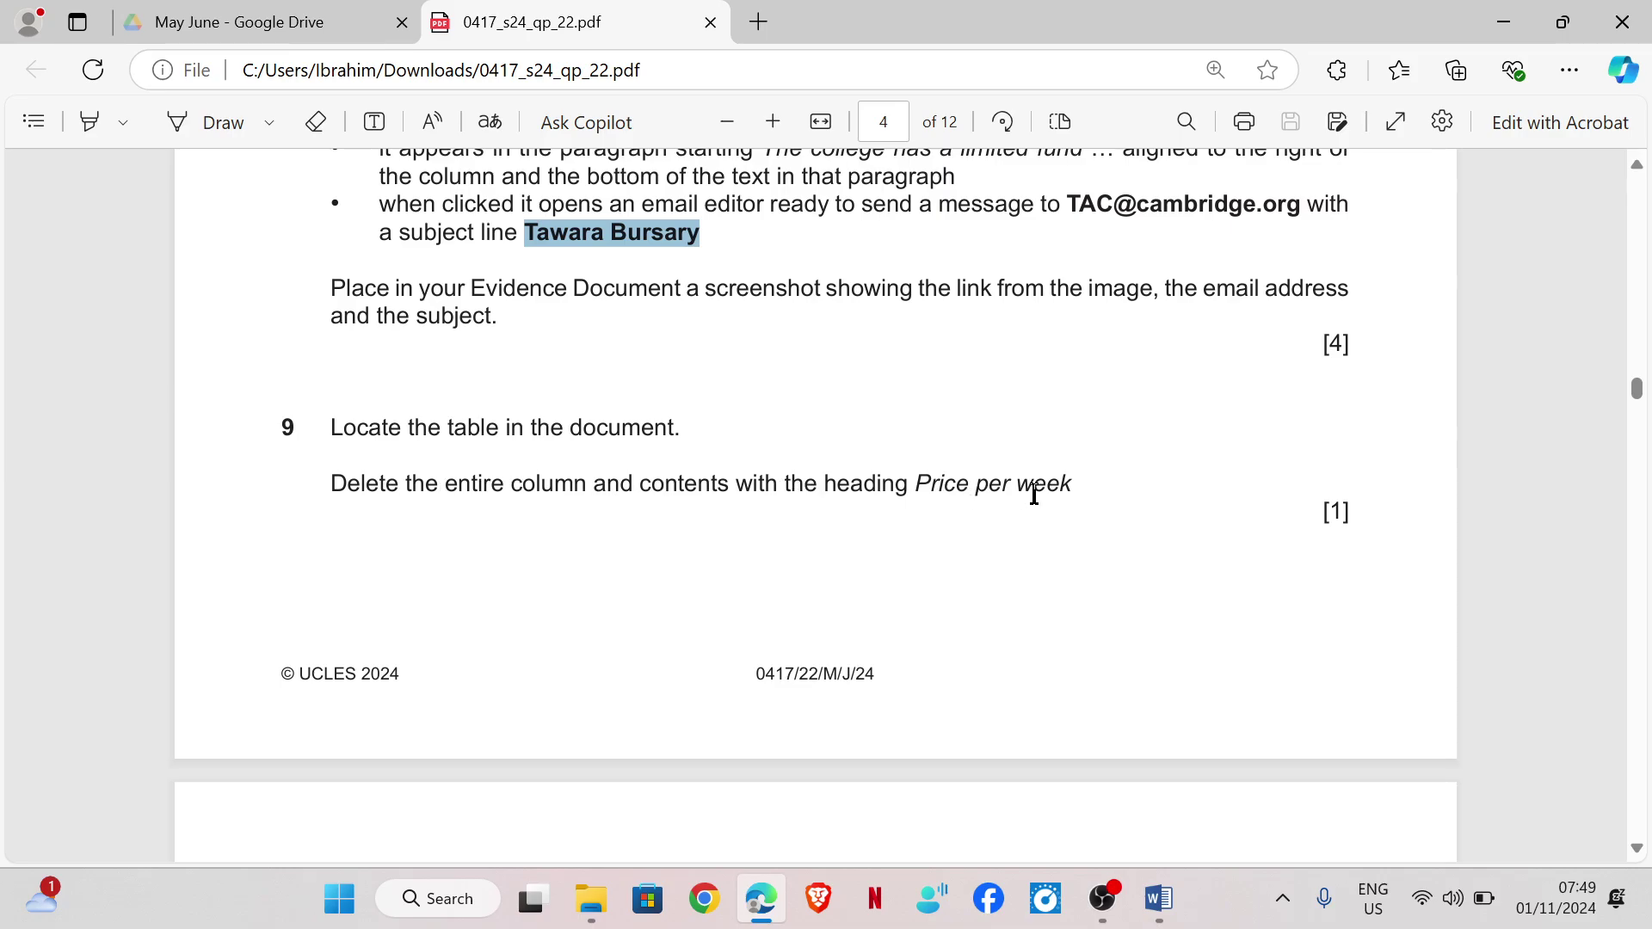
Delete the Price per week column from PAMPHLET's room rental table, then bring up the question paper
mouse_move(1159, 898)
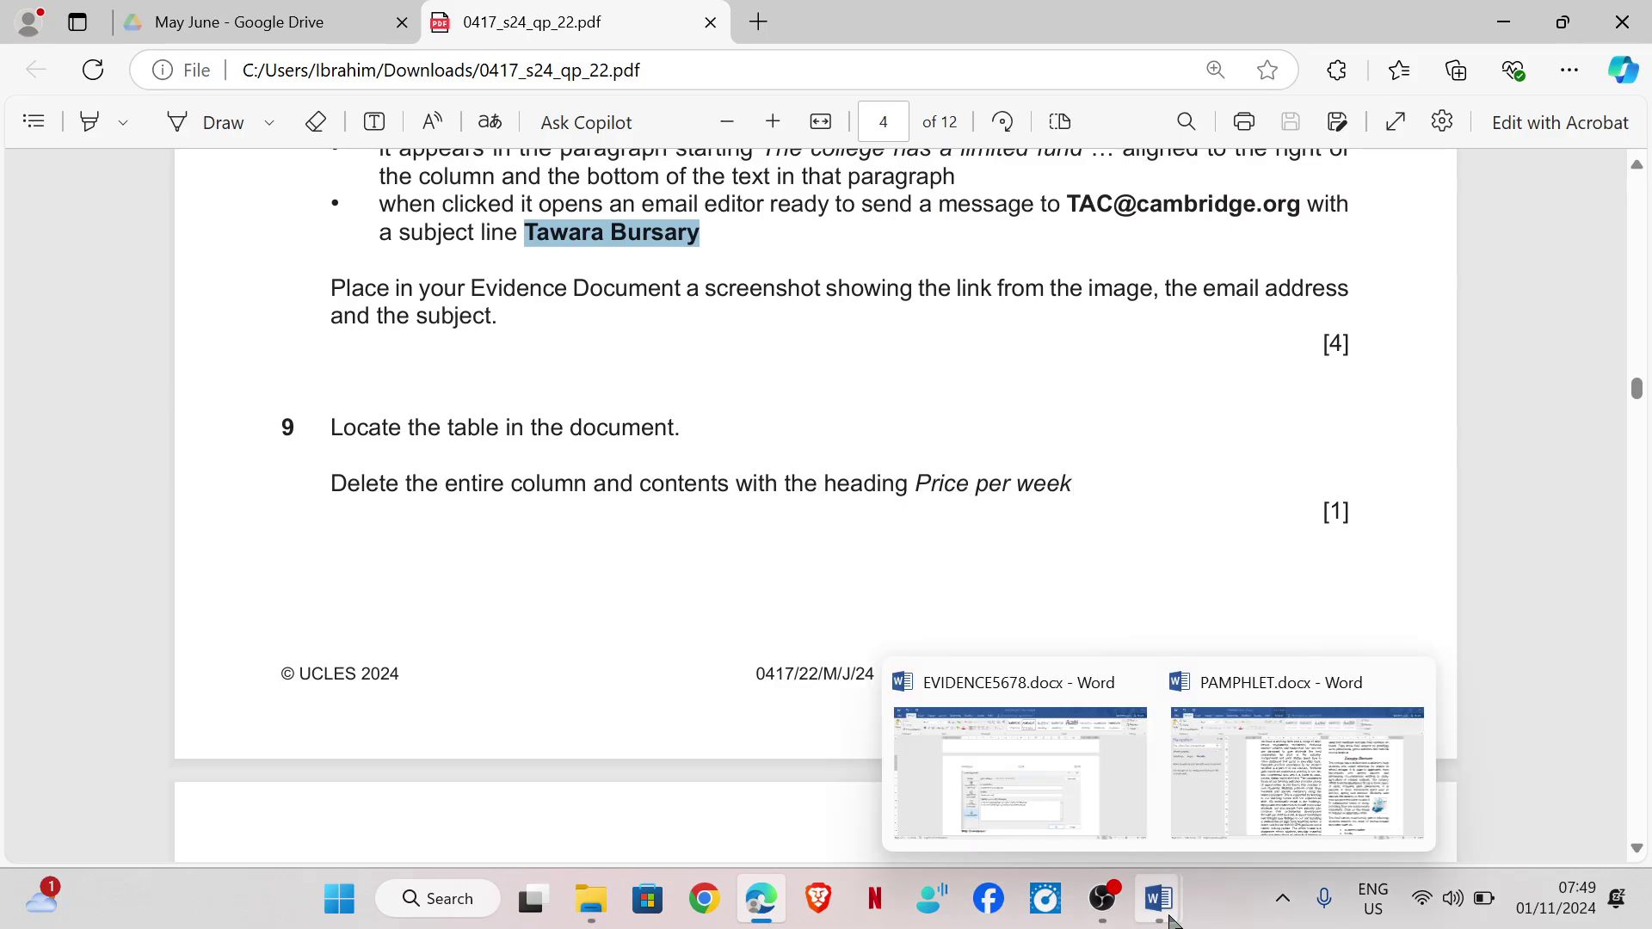
left_click(1269, 814)
left_click(858, 521)
scroll(858, 520, "down", 15)
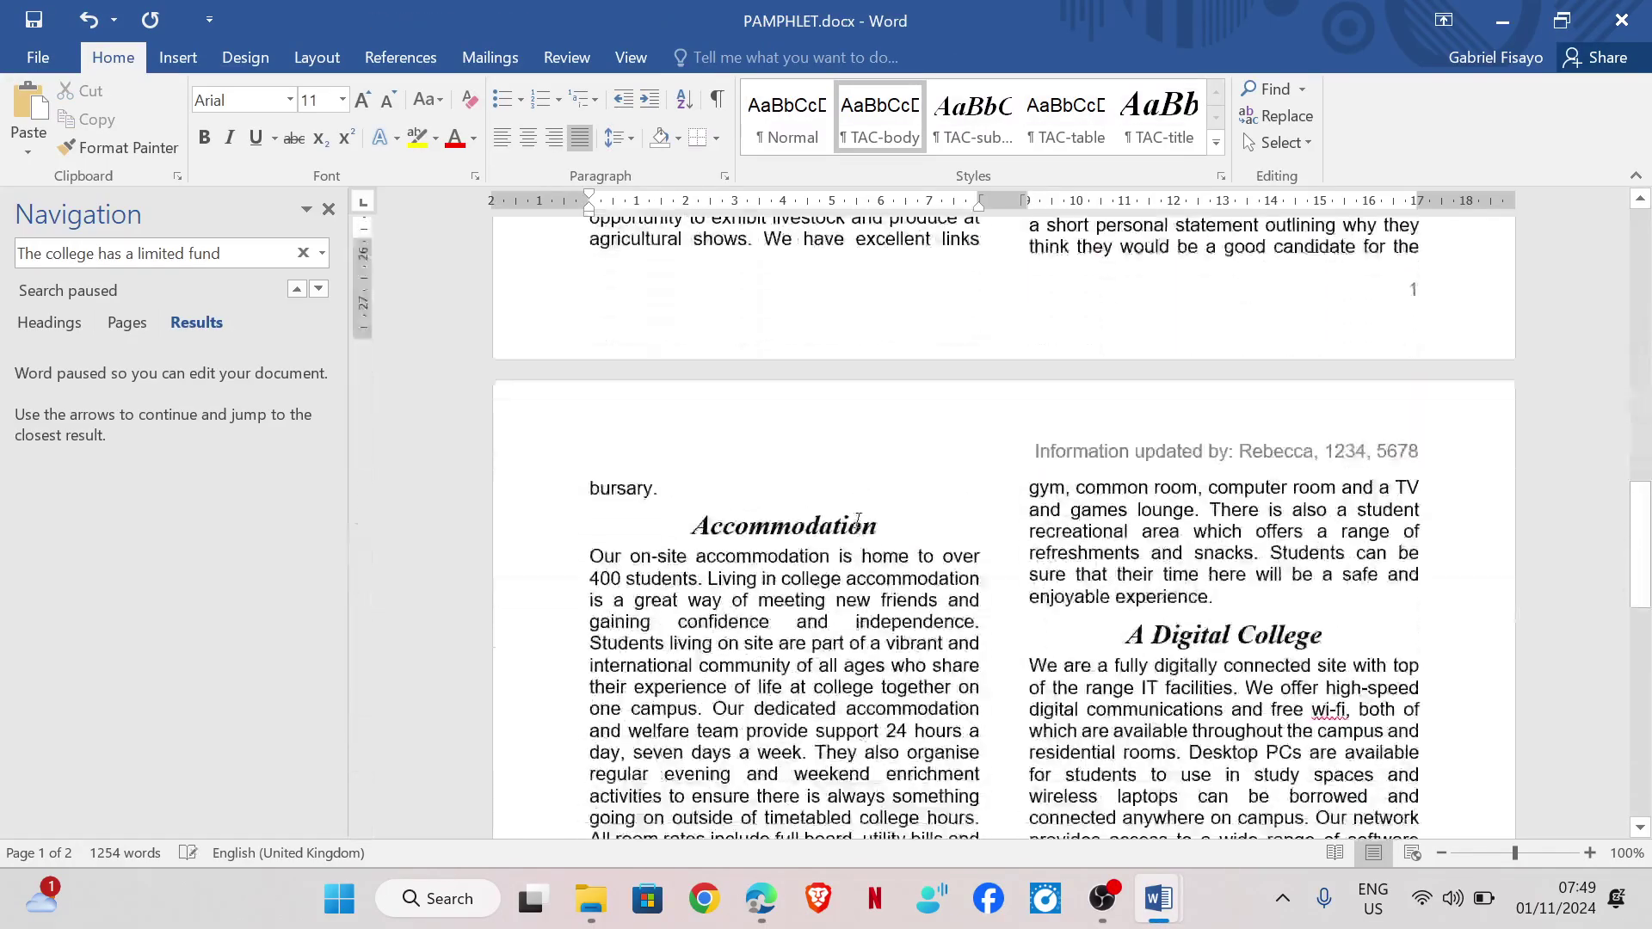
scroll(858, 520, "down", 5)
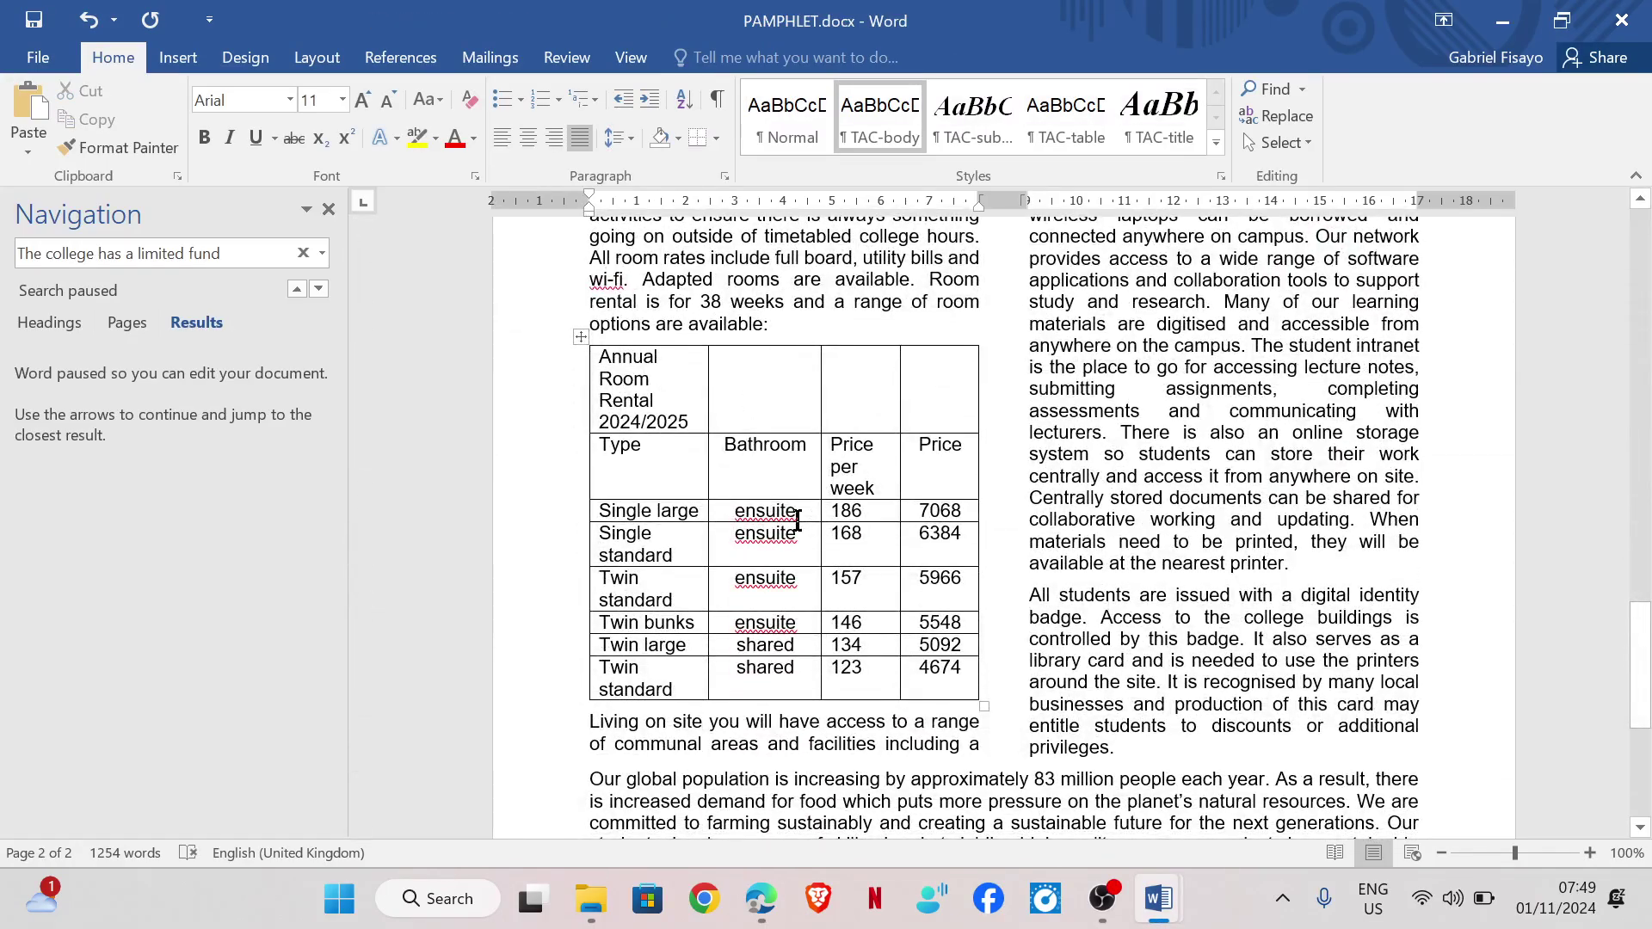
left_click(848, 393)
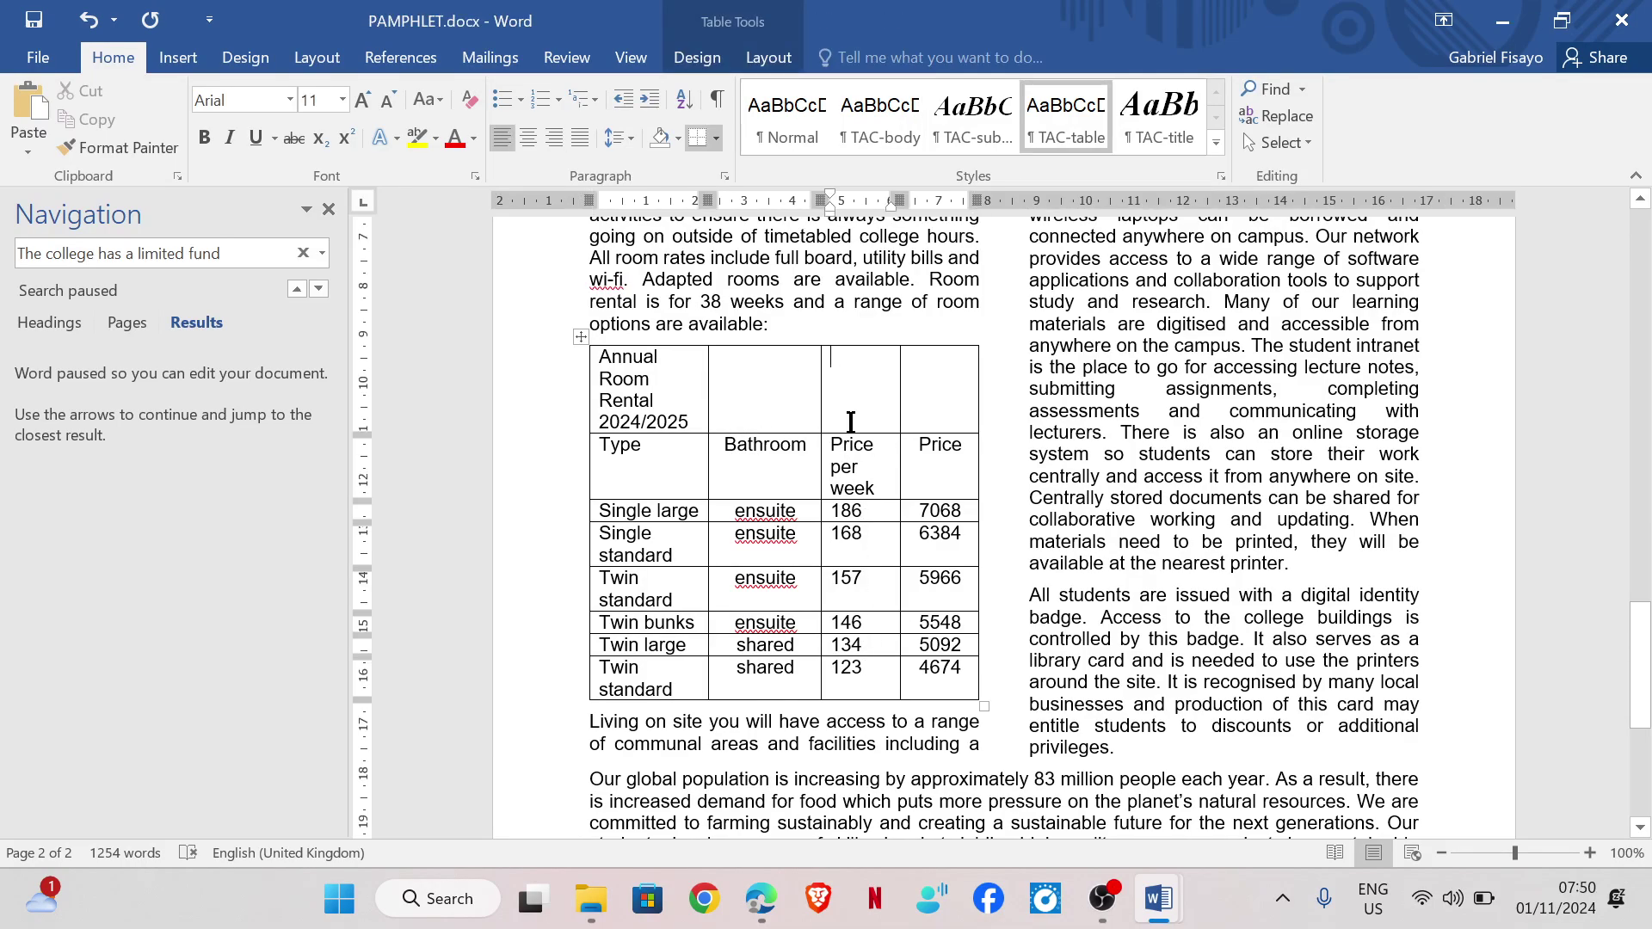
right_click(843, 371)
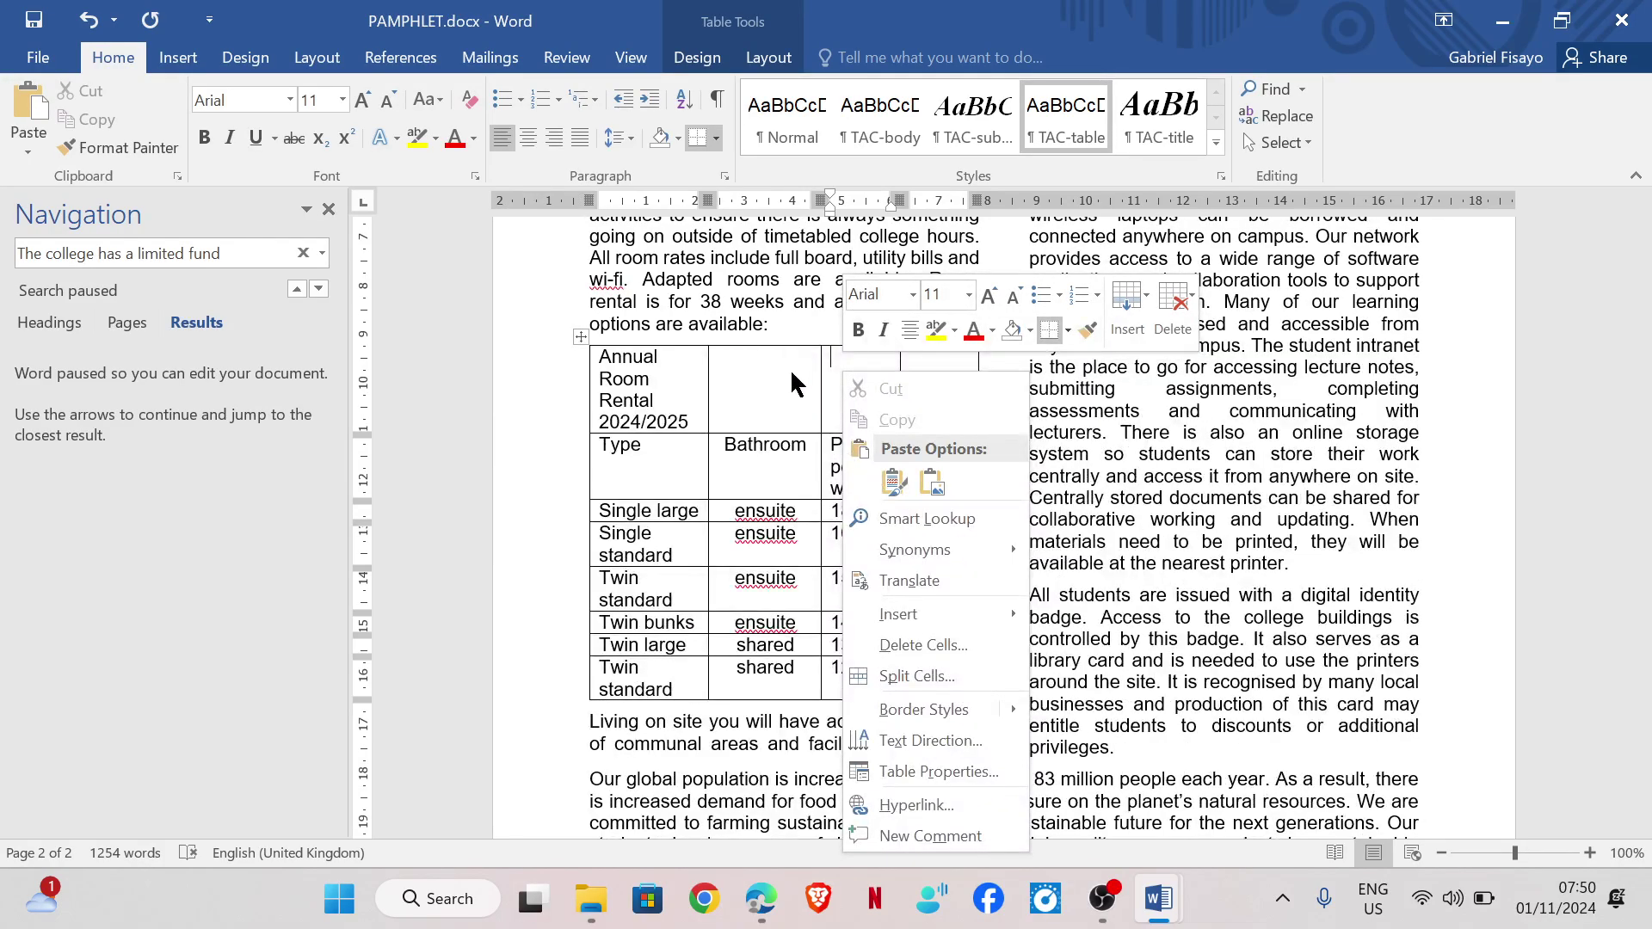
left_click(1148, 309)
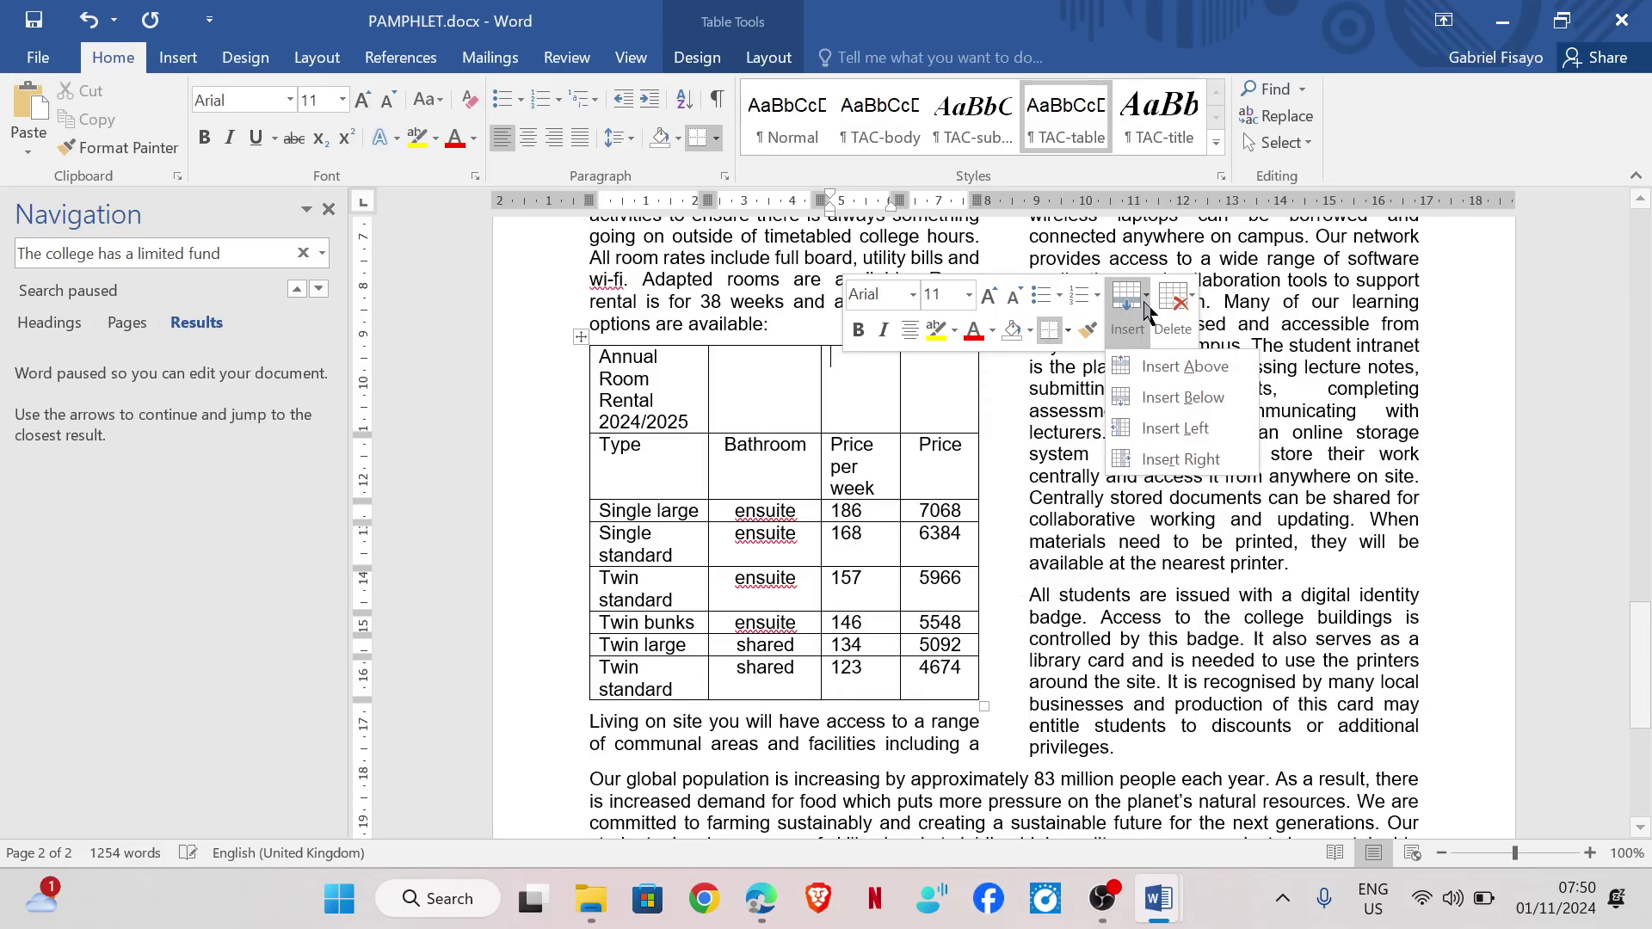
left_click(1192, 305)
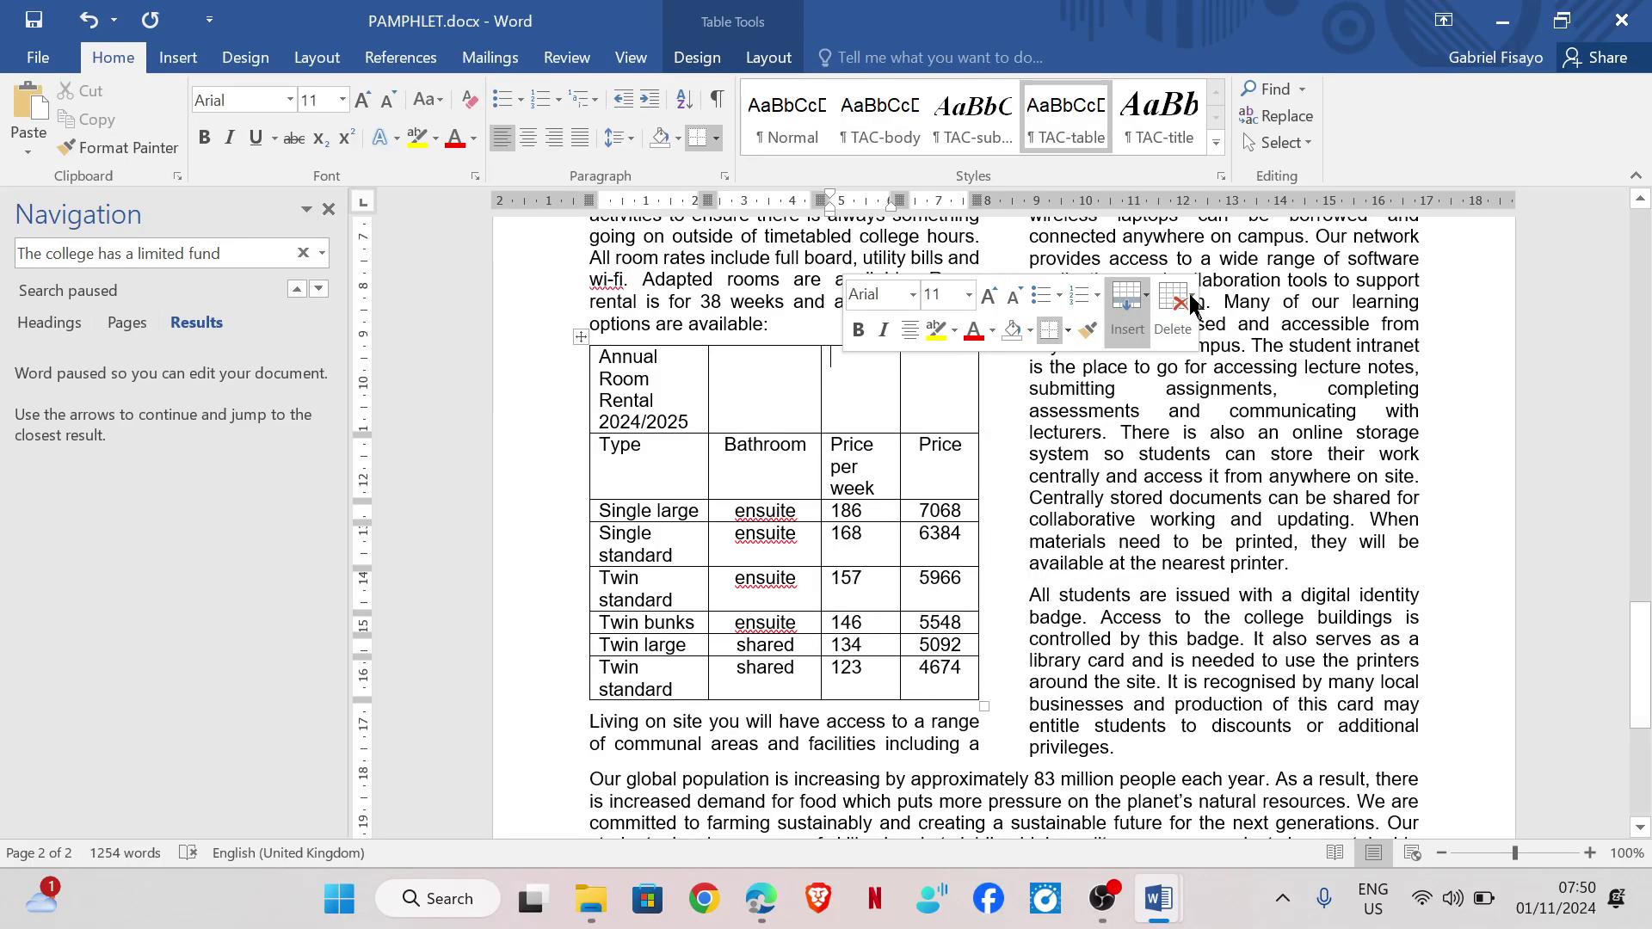
left_click(1192, 306)
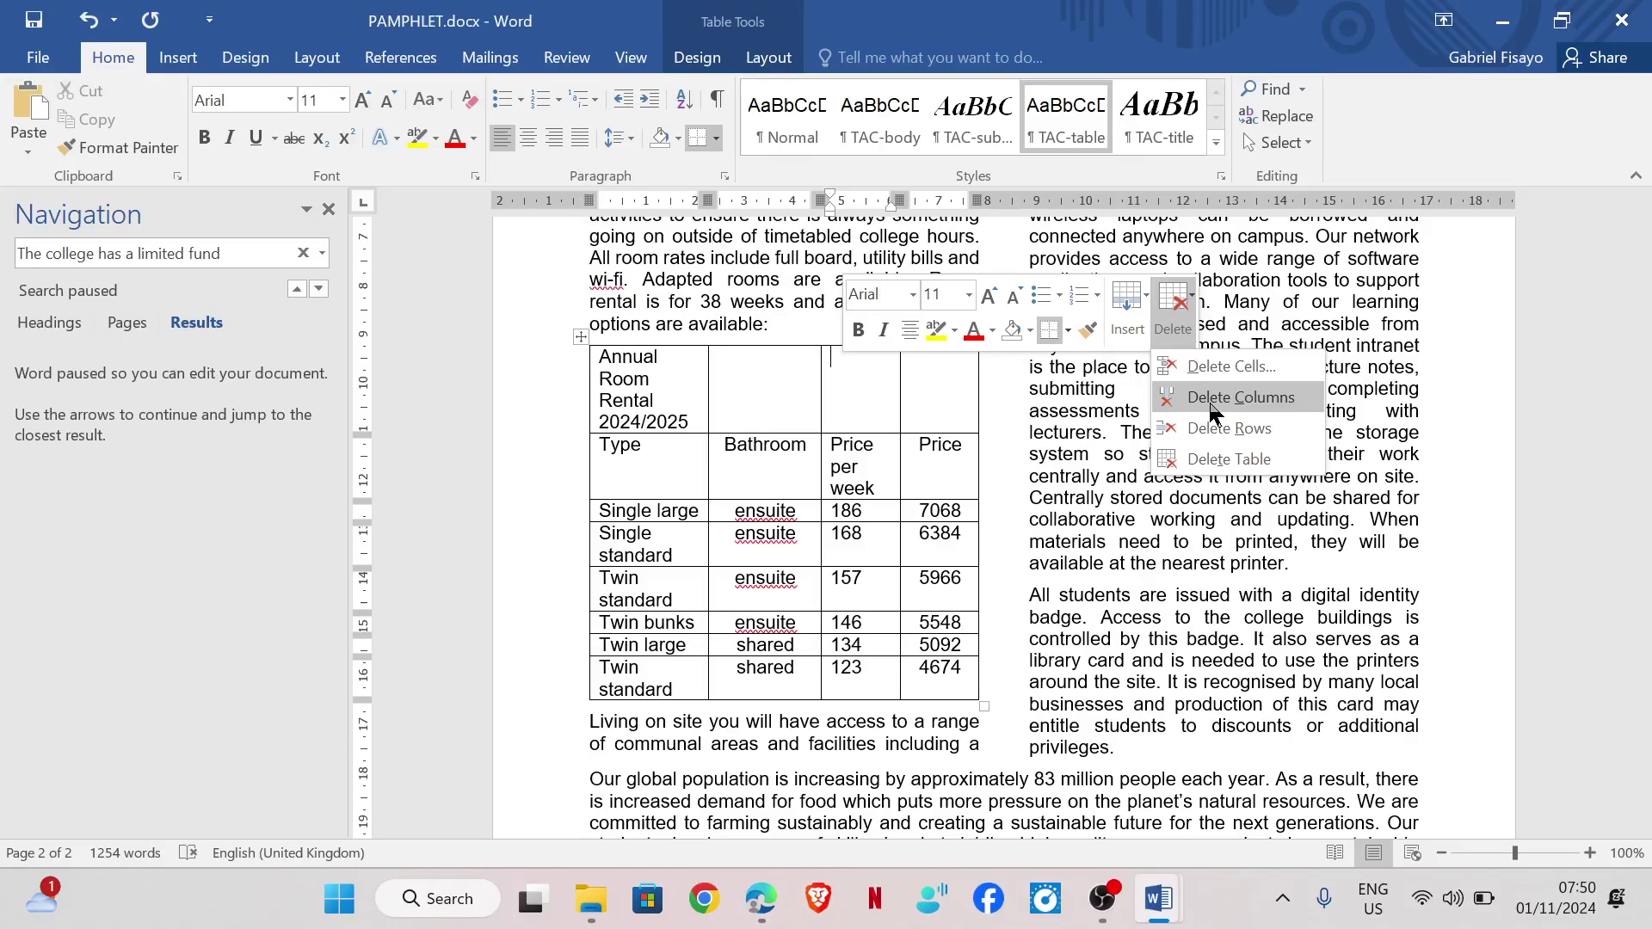
left_click(1240, 398)
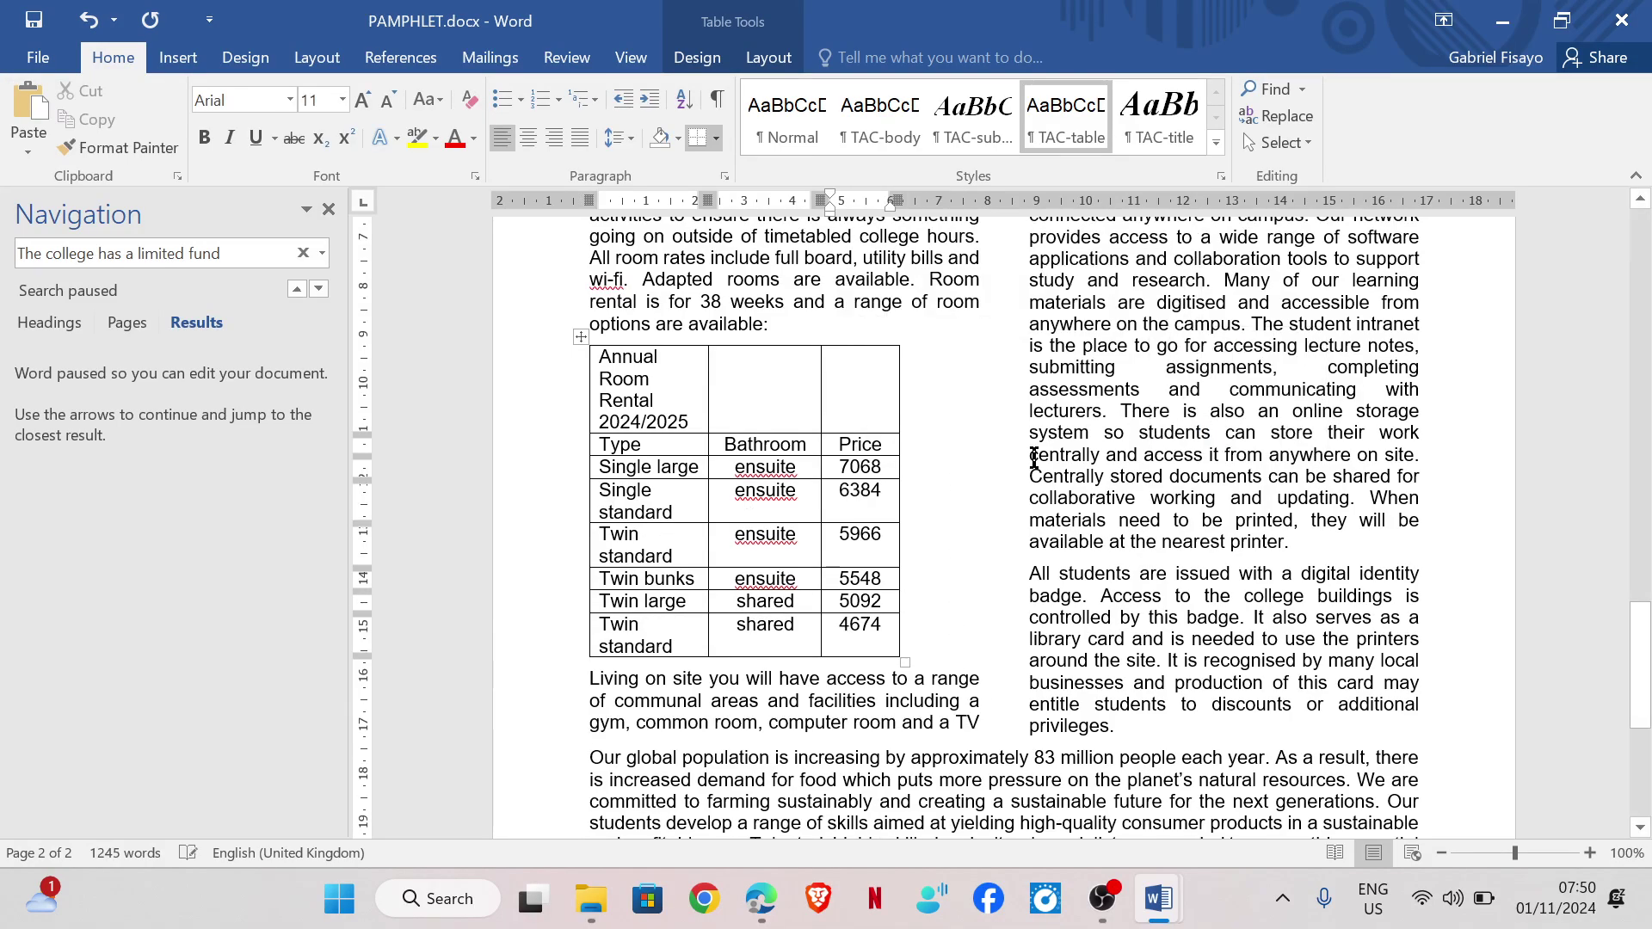
mouse_move(761, 899)
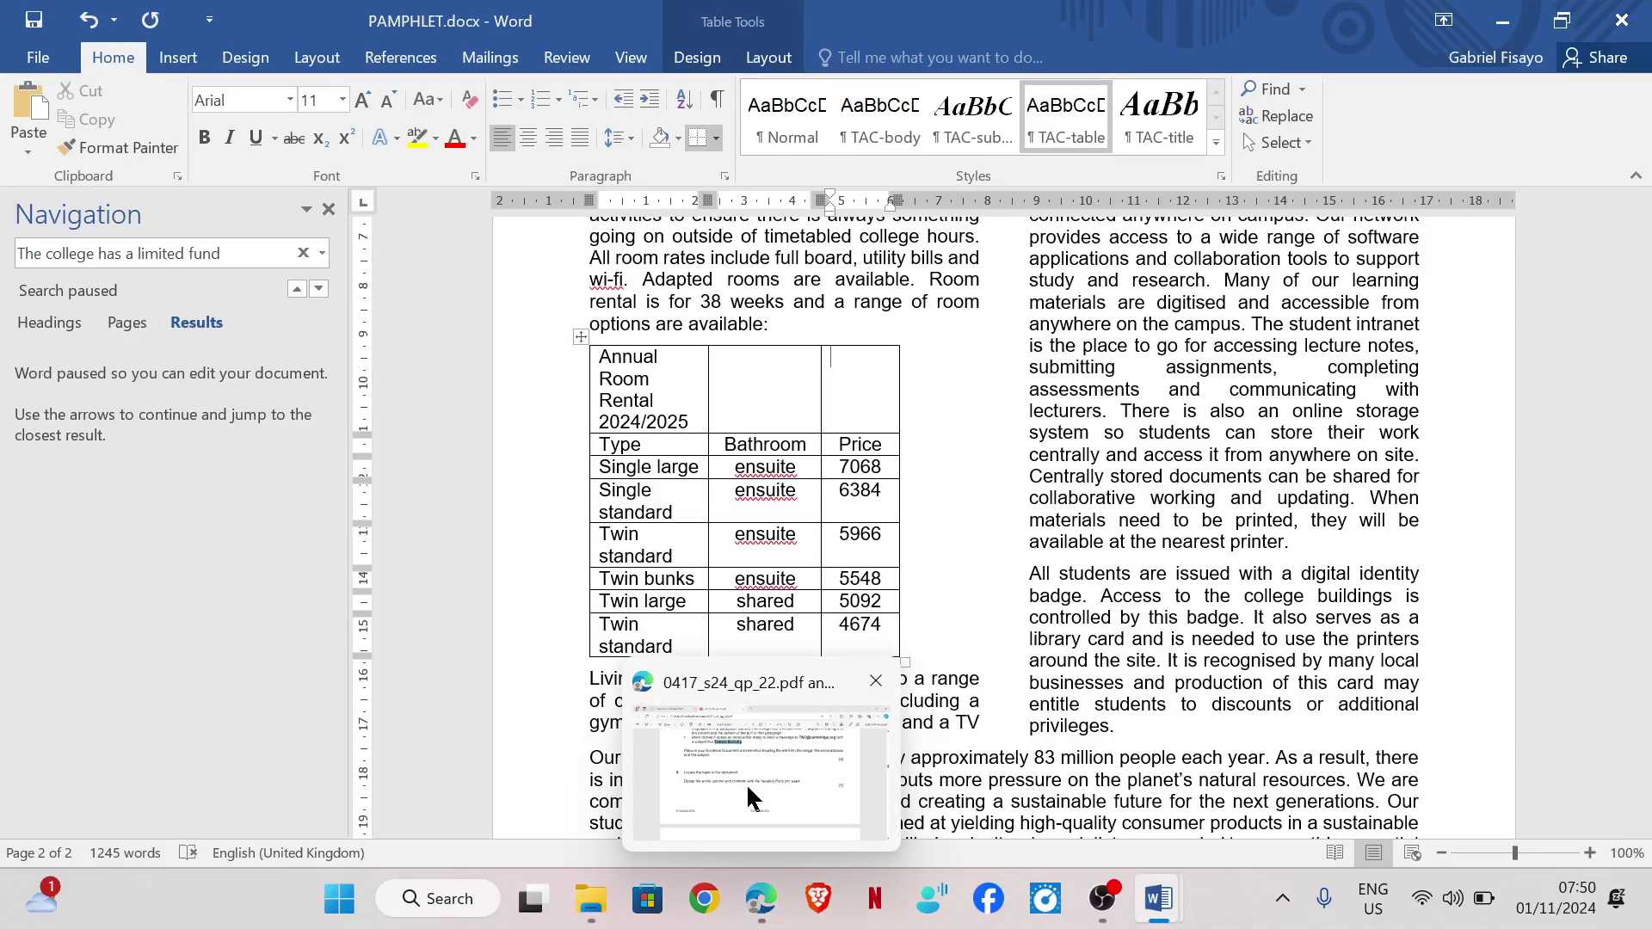
left_click(746, 783)
Merge the table's first row into one centred 'Annual Room Rental 2024/2025' cell
scroll(362, 539, "down", 7)
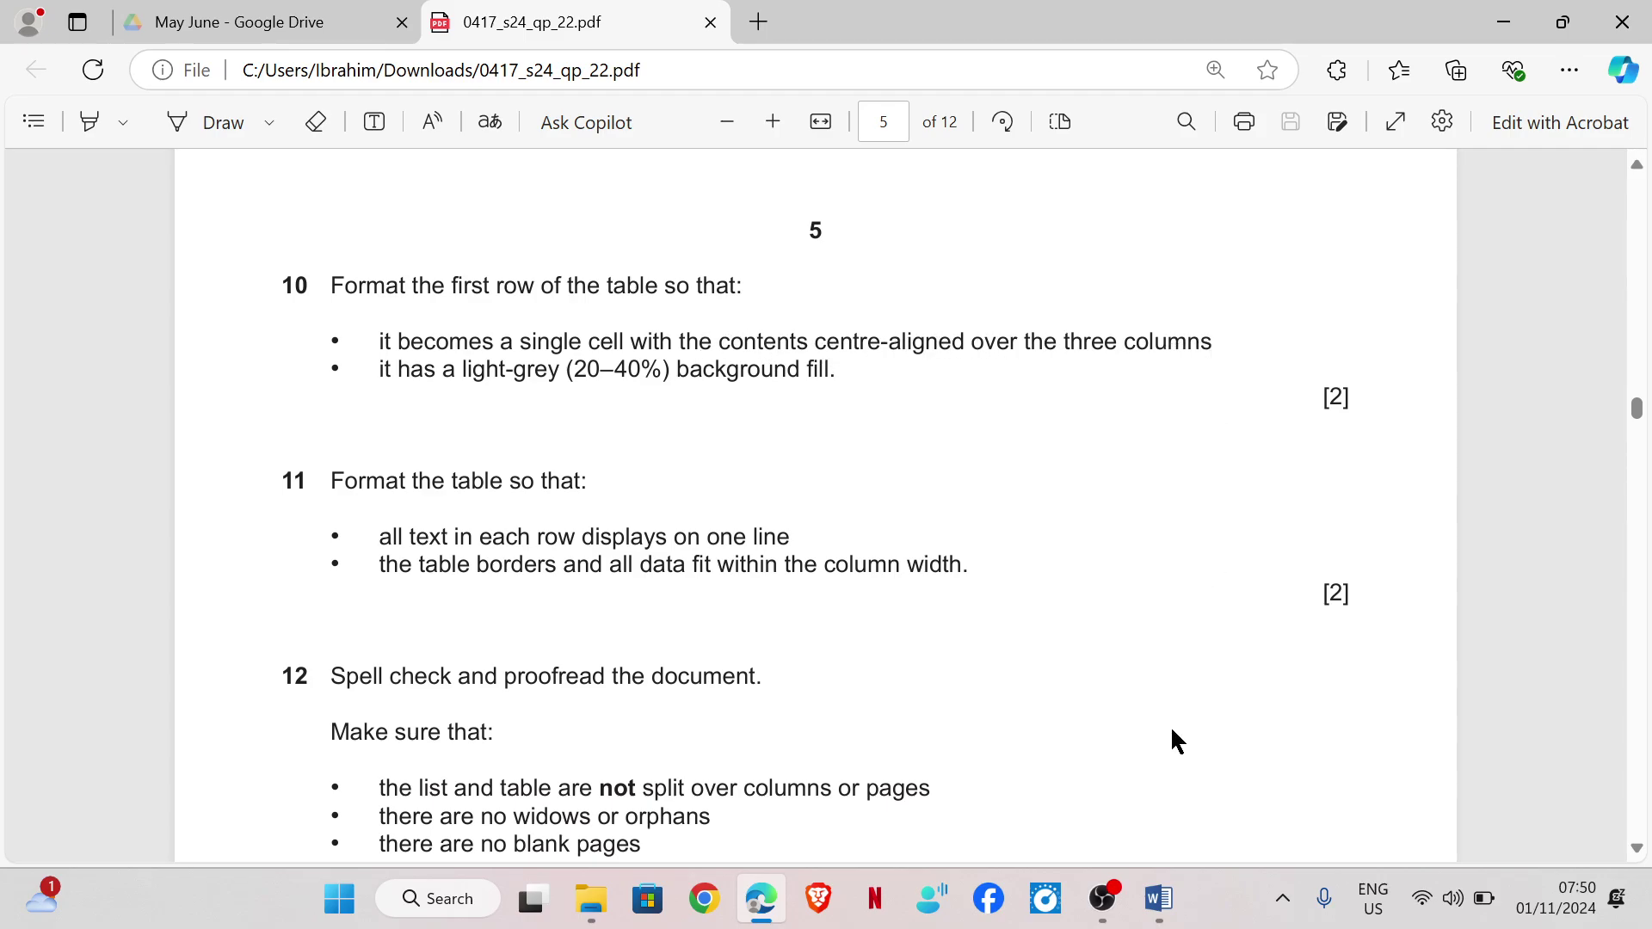
left_click(1157, 897)
left_click(1300, 774)
left_click_drag(661, 372, 841, 380)
right_click(761, 360)
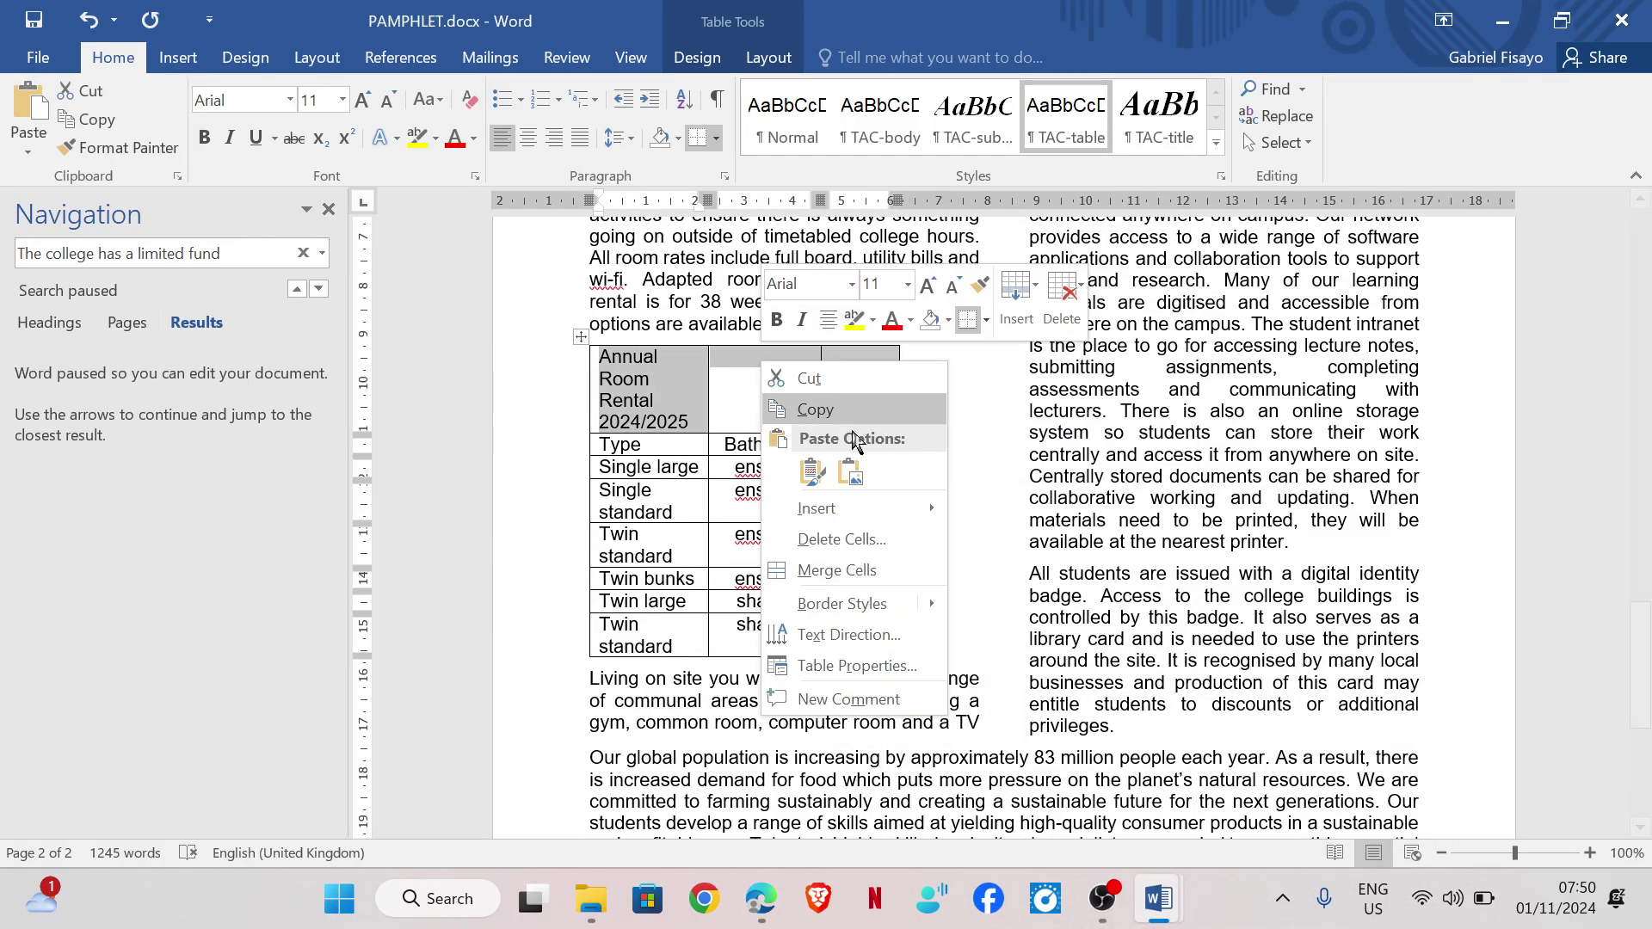
left_click(837, 569)
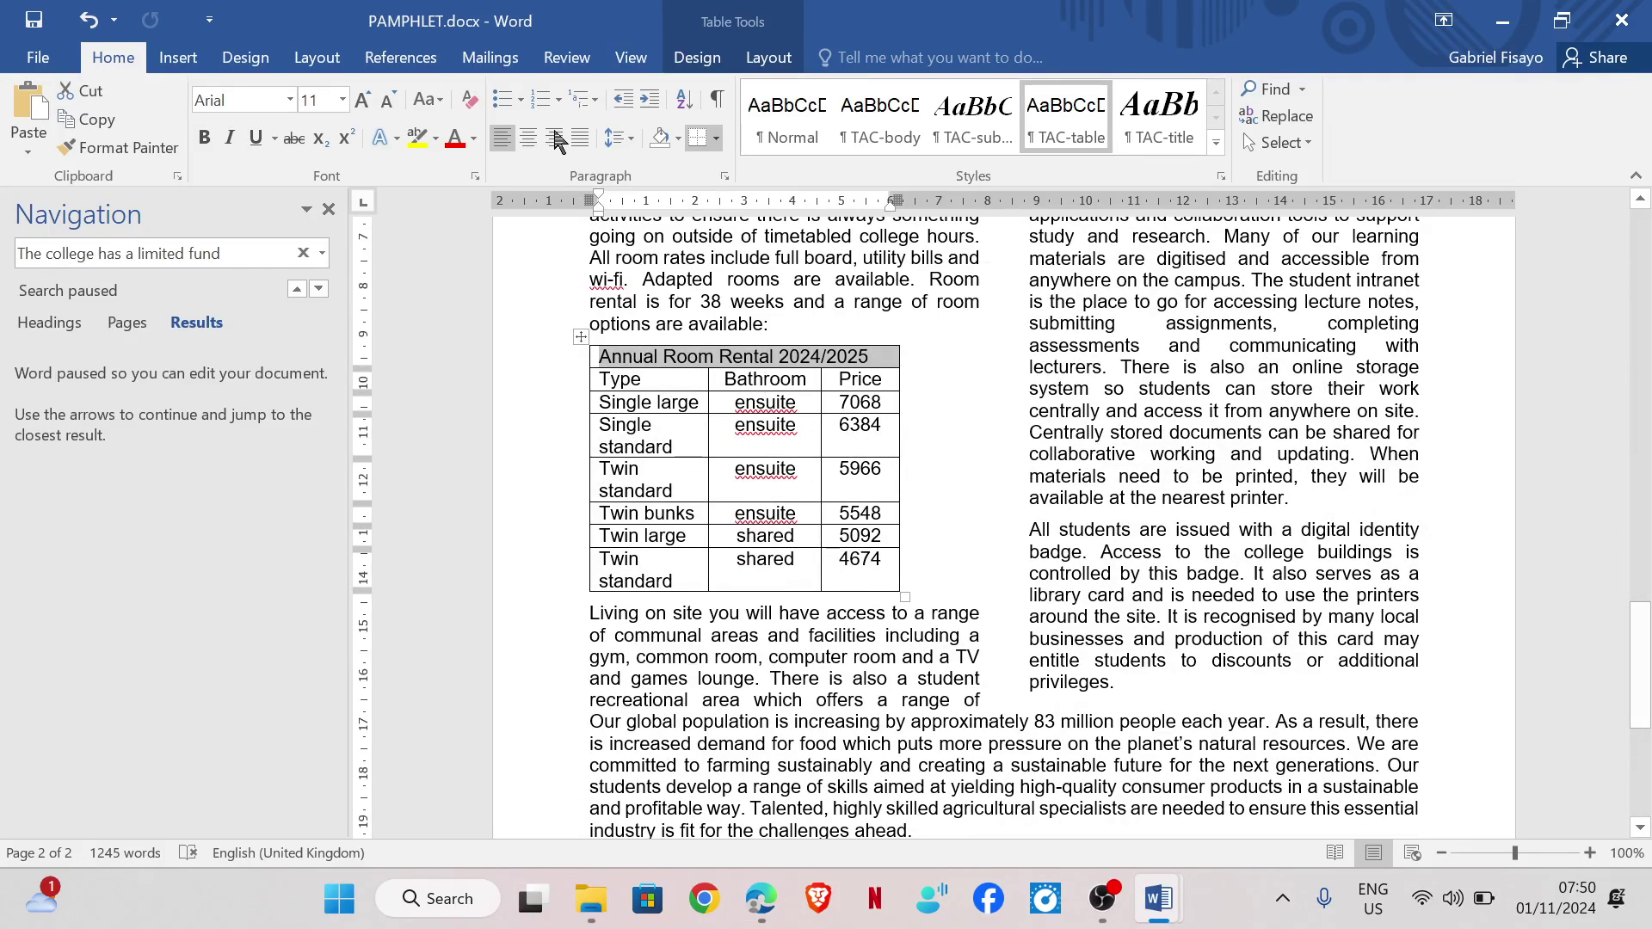
left_click(526, 139)
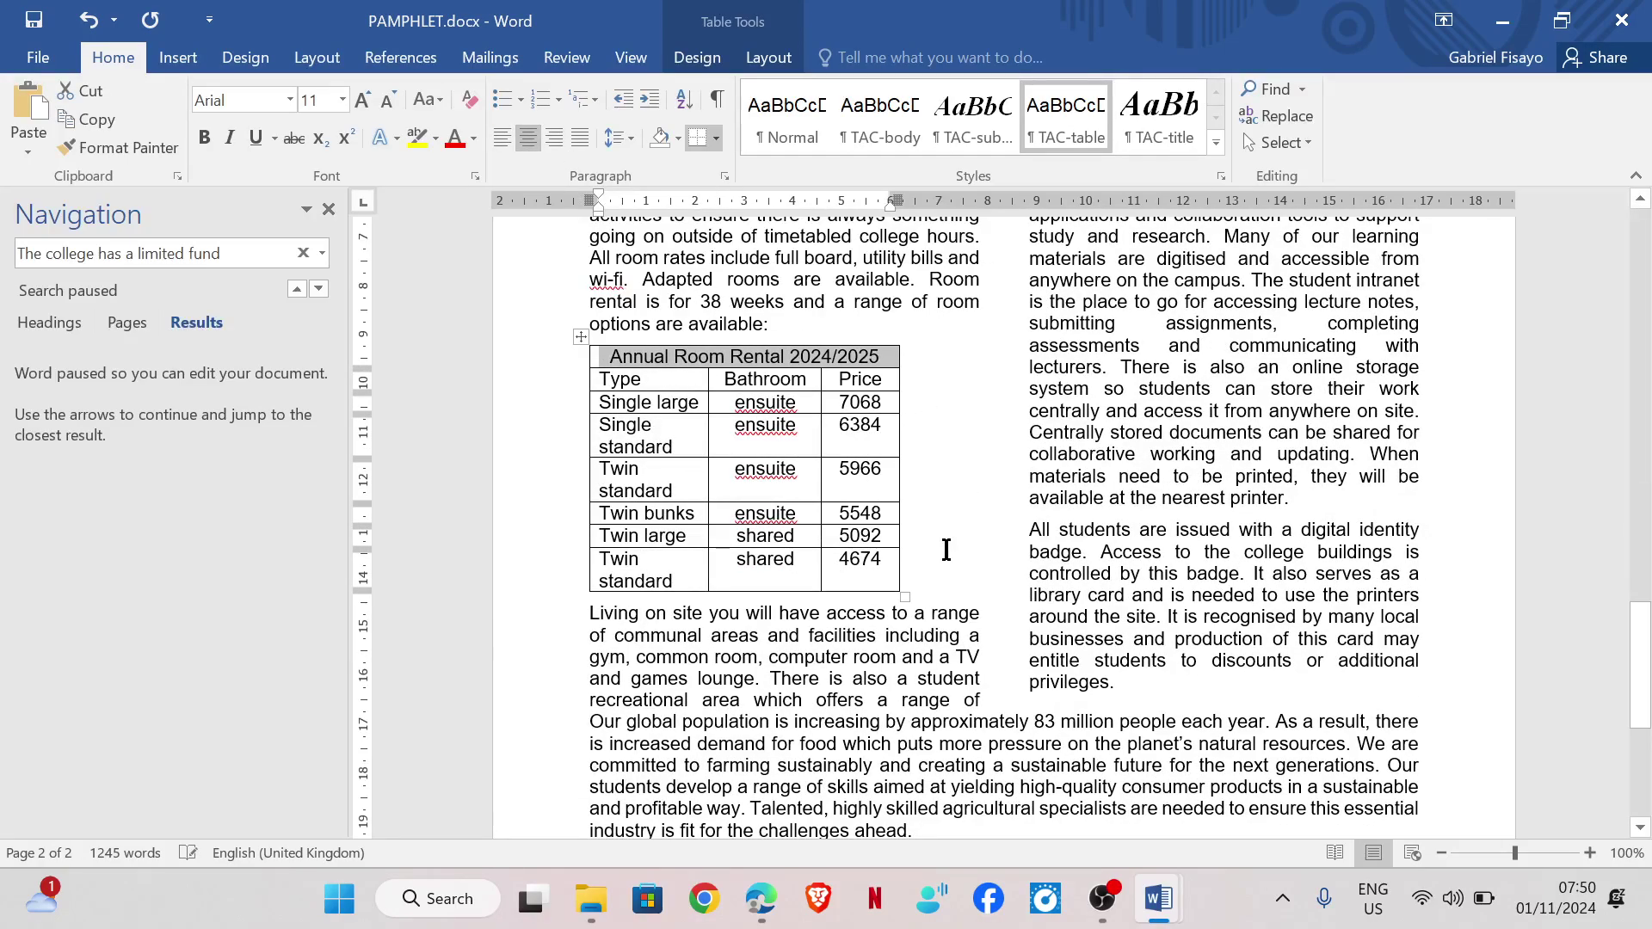
mouse_move(761, 898)
left_click(763, 762)
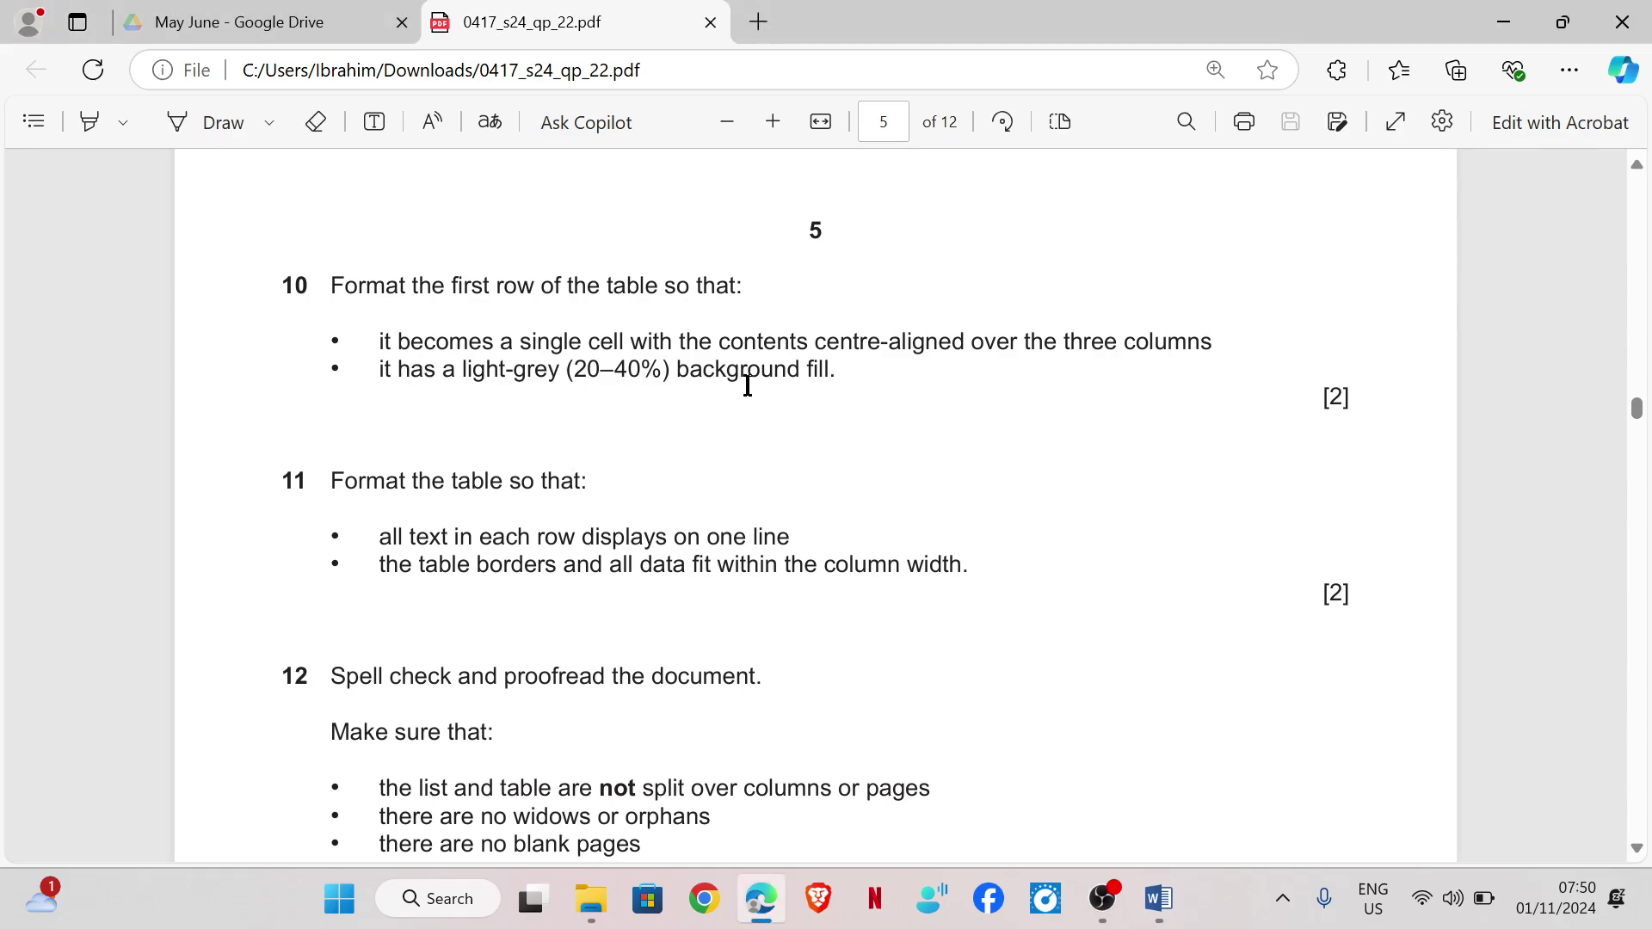
Return to PAMPHLET and open the Shading colour palette for the merged heading row
mouse_move(1158, 898)
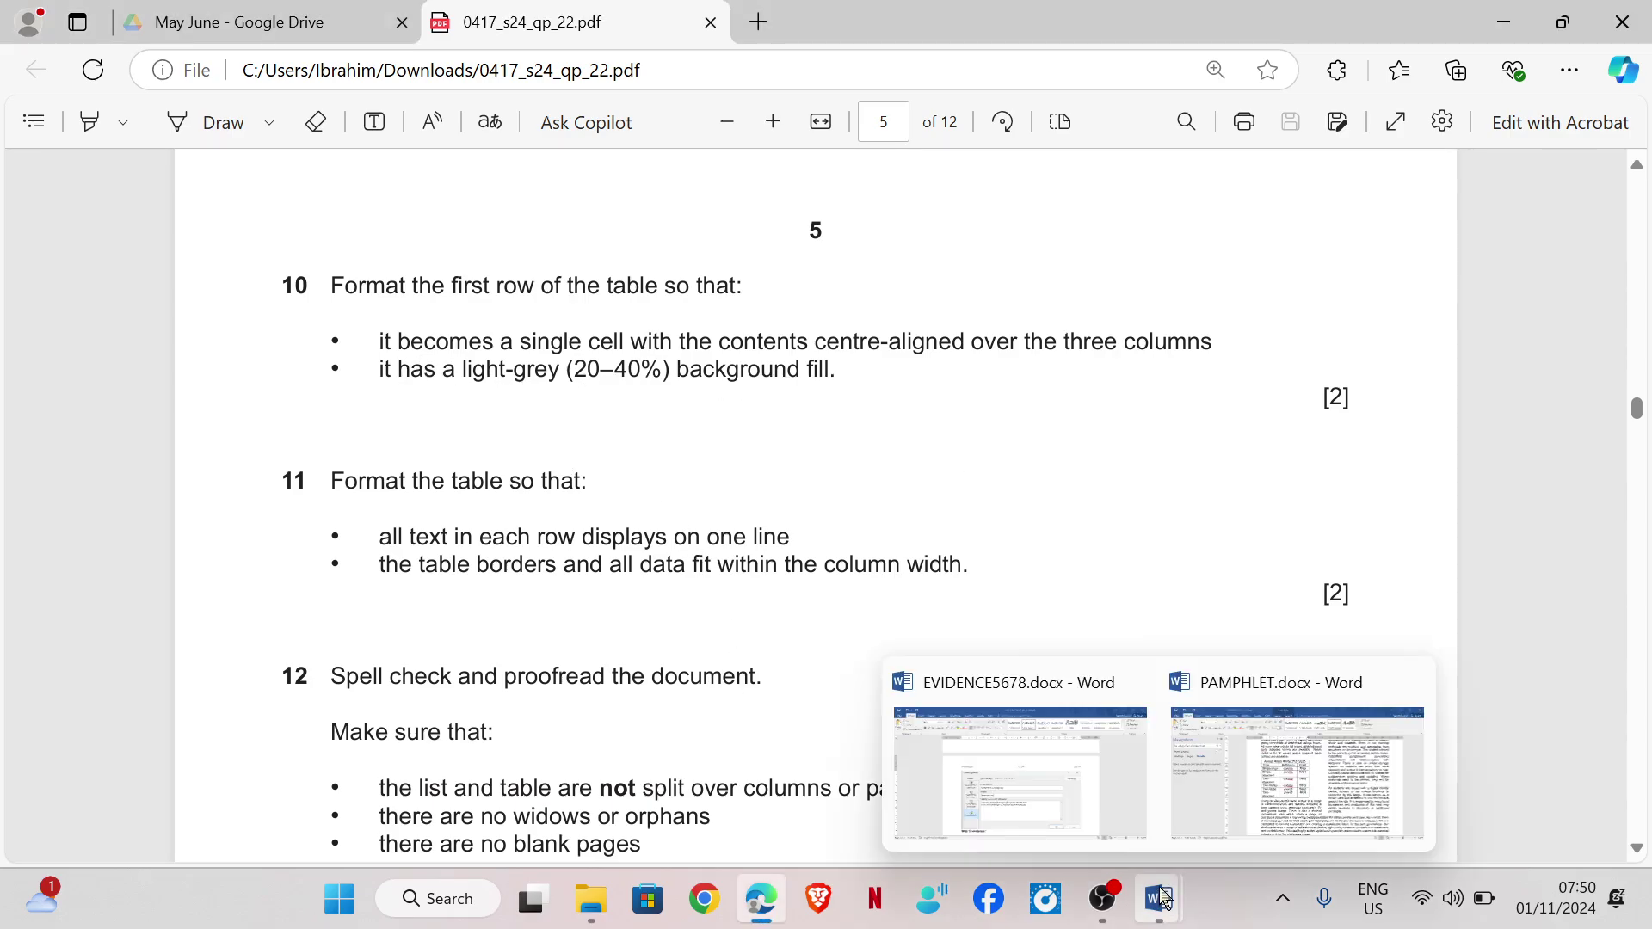
left_click(1285, 802)
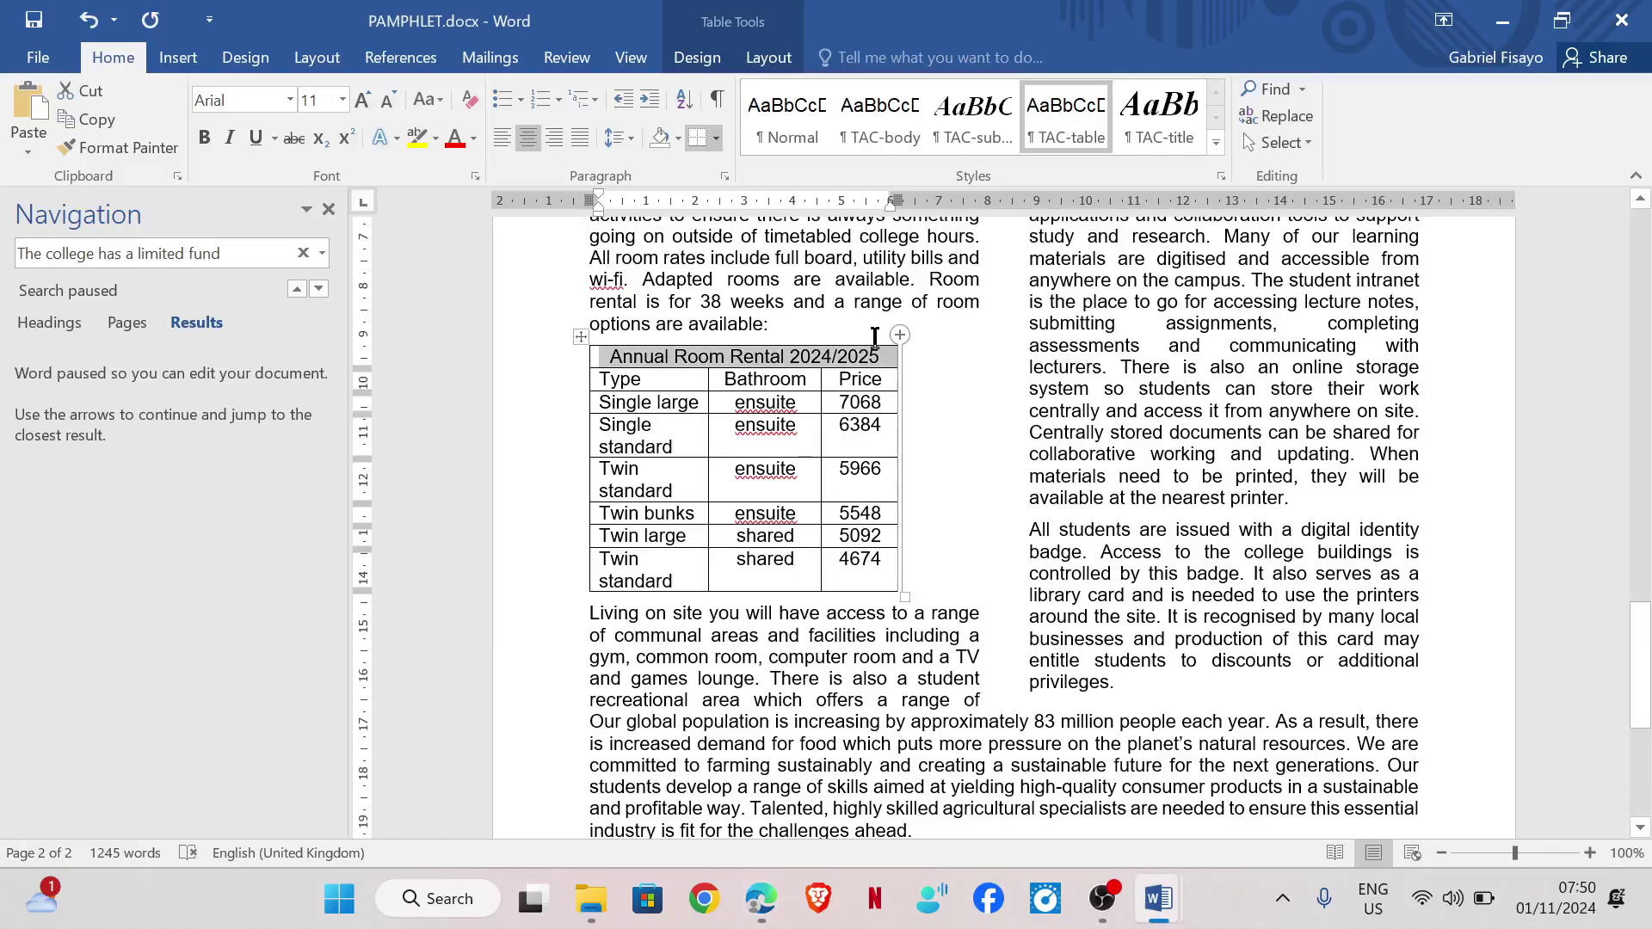
left_click(678, 139)
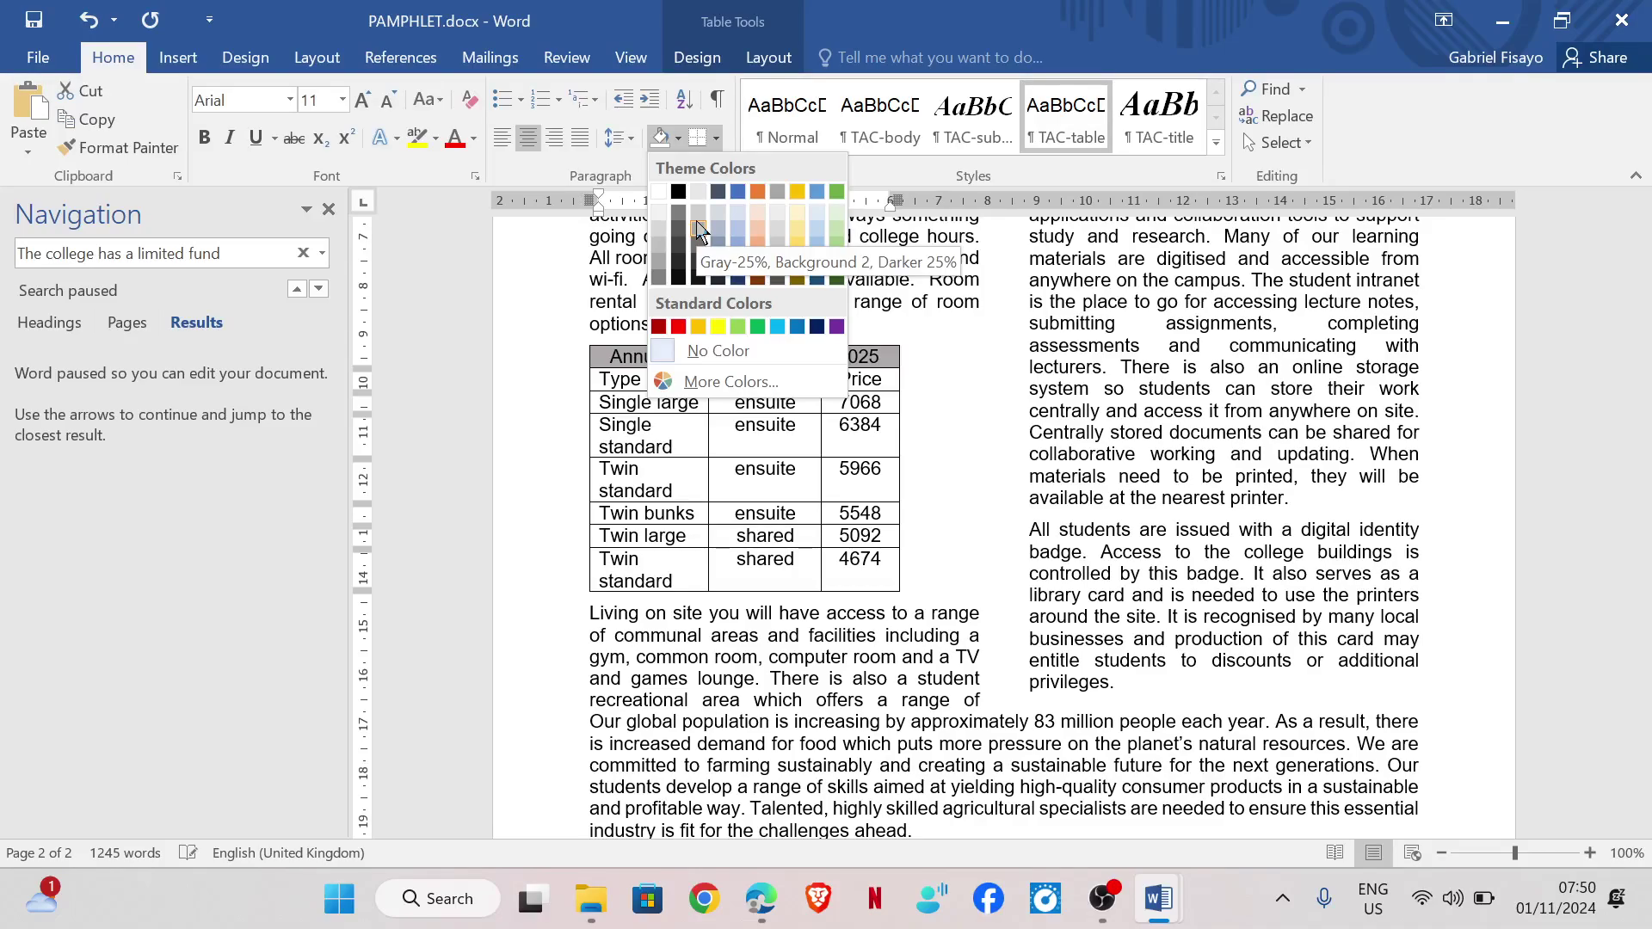
Fill the heading row with Gray-25%, Background 2, Darker 25% and read the next question
left_click(698, 229)
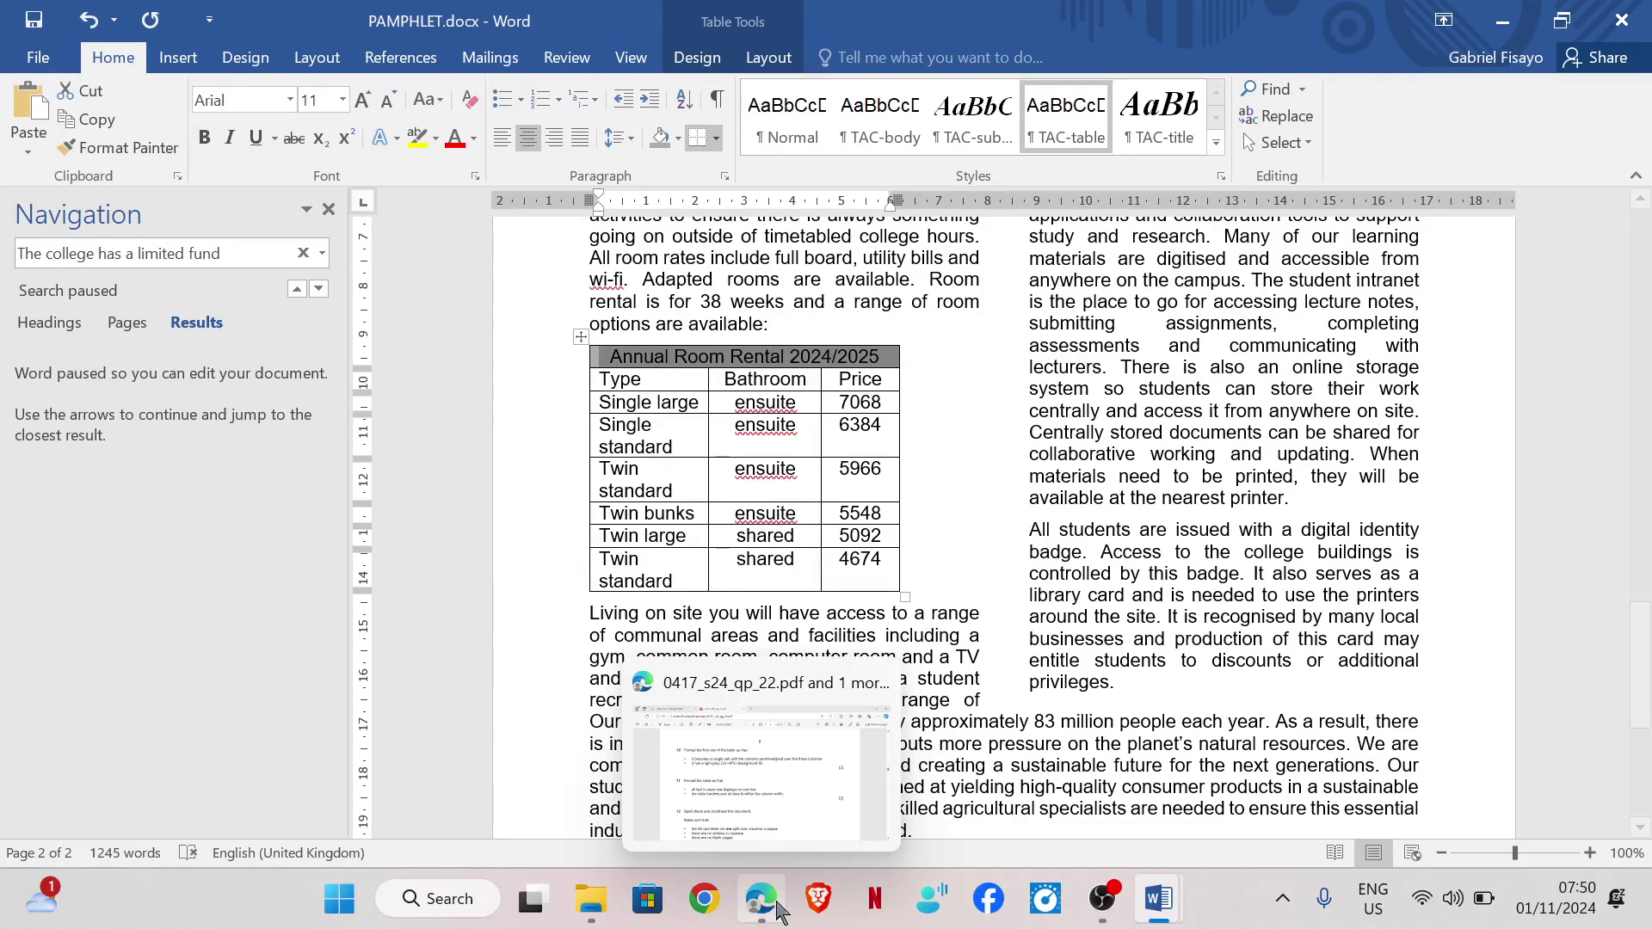
left_click(775, 757)
scroll(723, 654, "down", 2)
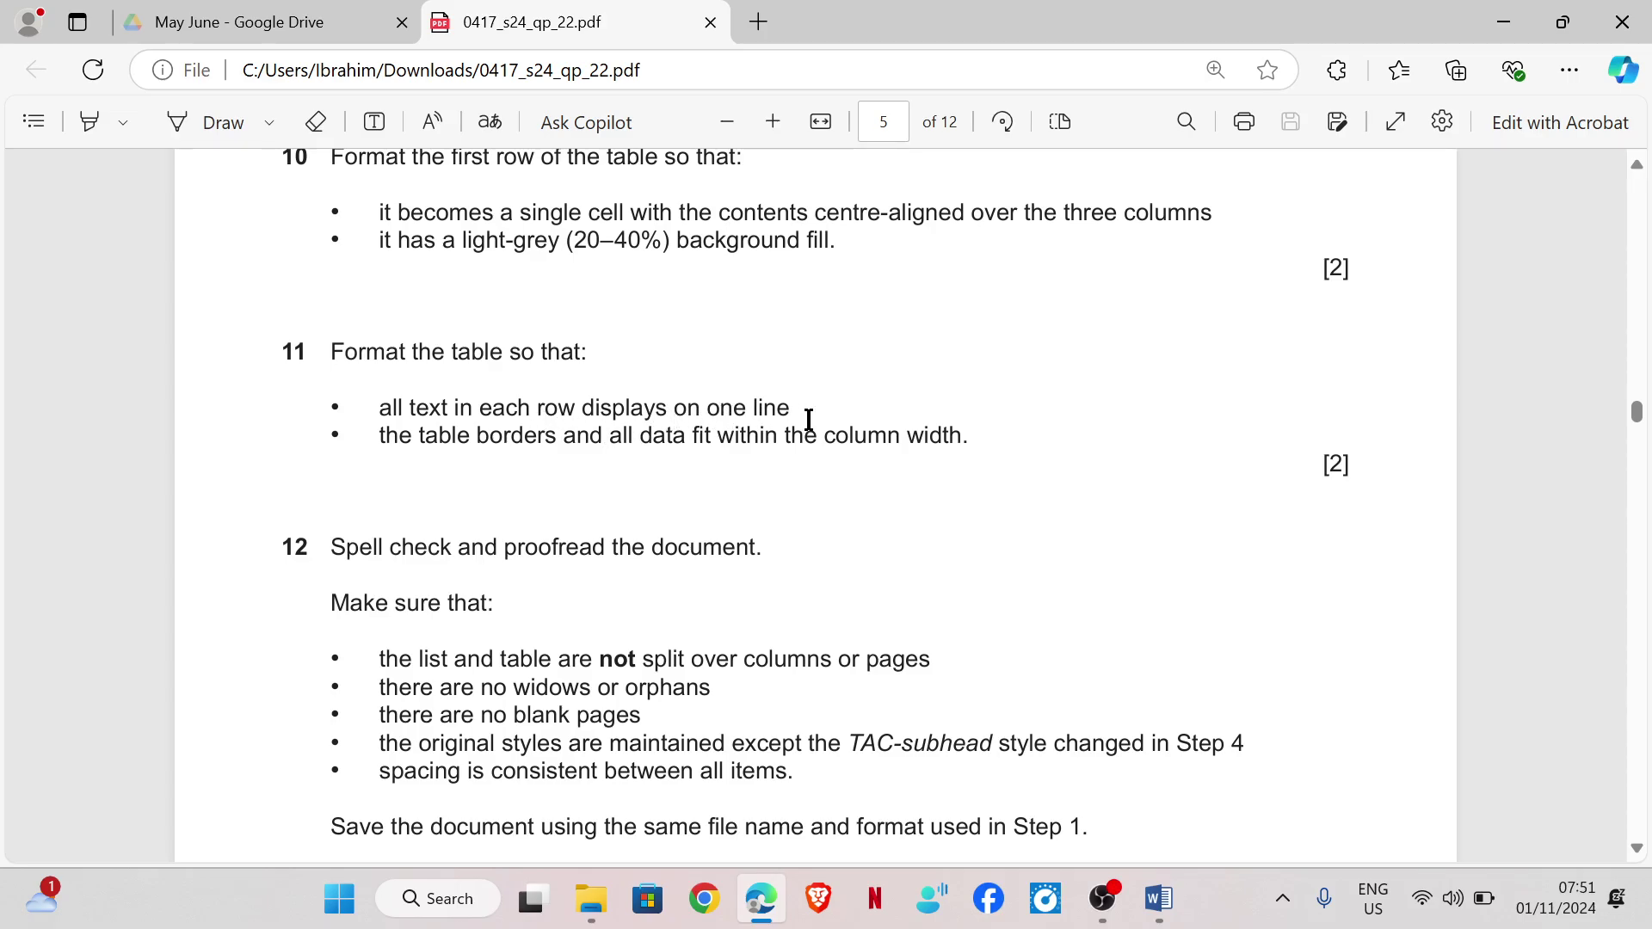
Undo an accidental border drag and AutoFit the Type and Bathroom columns so rows fit one line
mouse_move(1157, 895)
left_click(1291, 790)
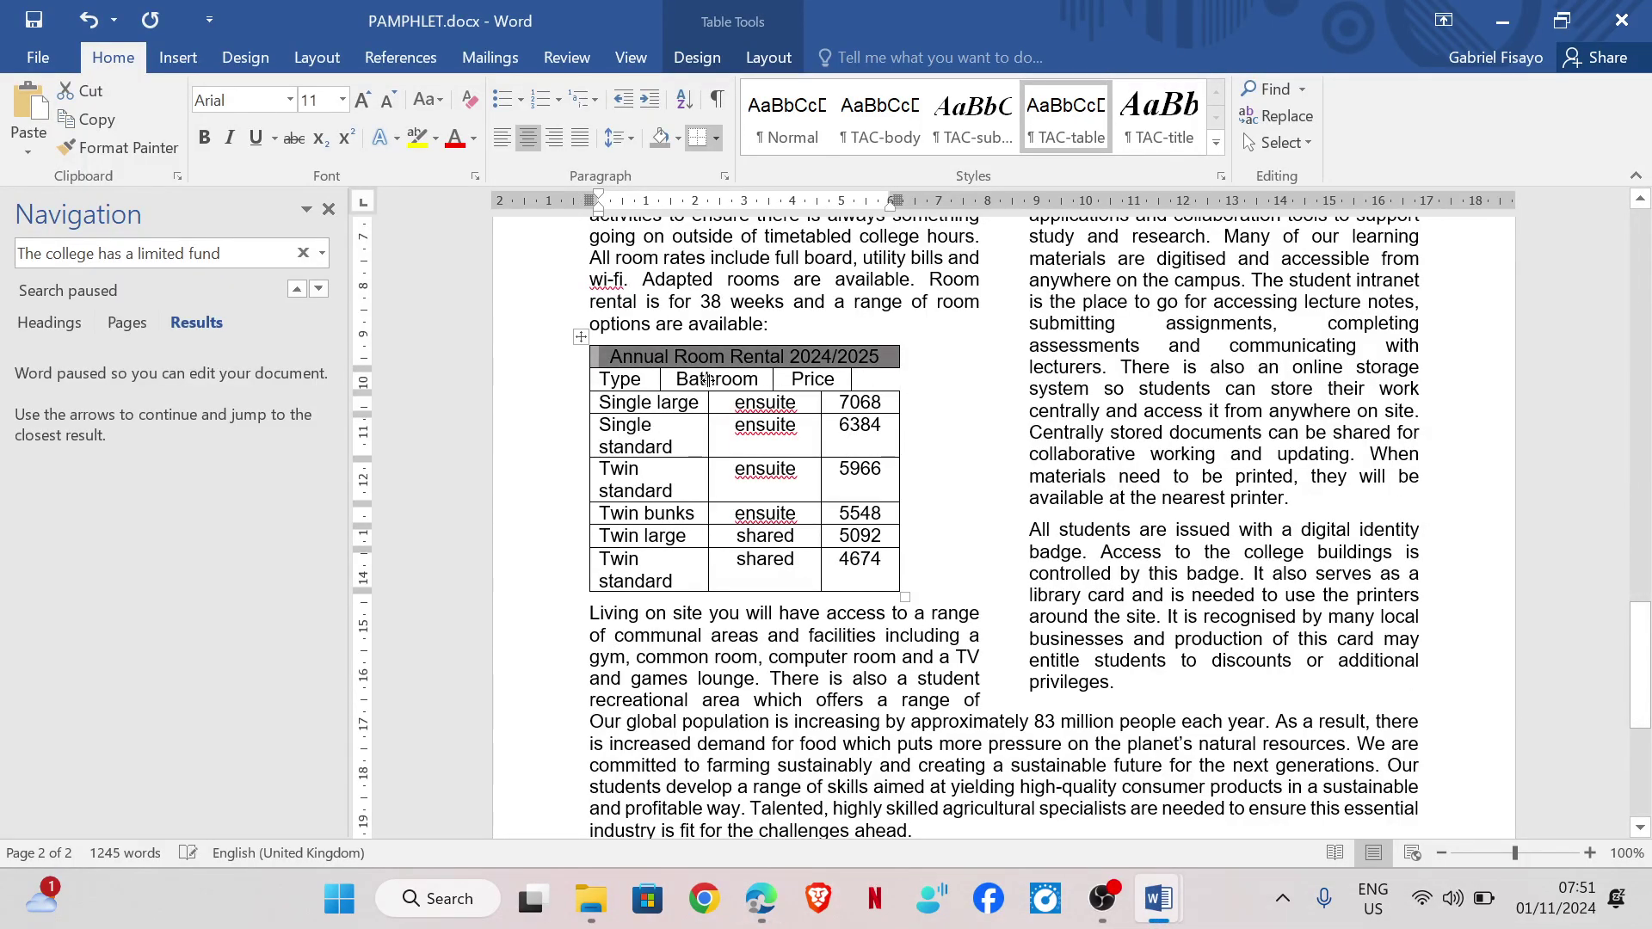
left_click_drag(707, 379, 661, 379)
key("ctrl+z")
left_click(678, 450)
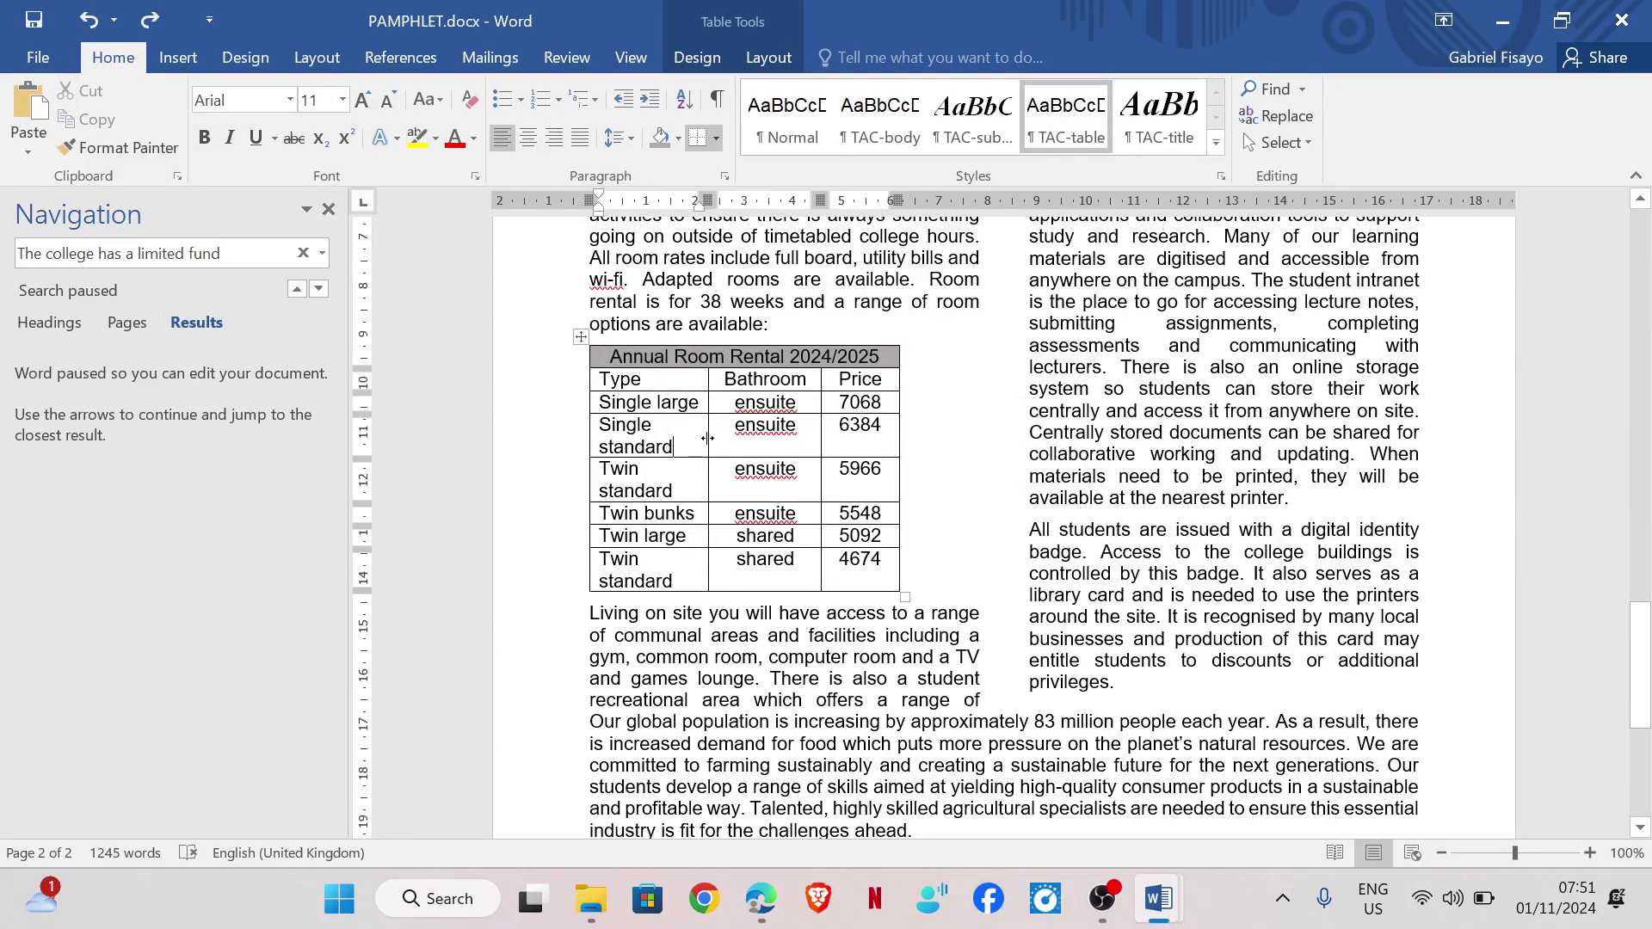
double_click(707, 439)
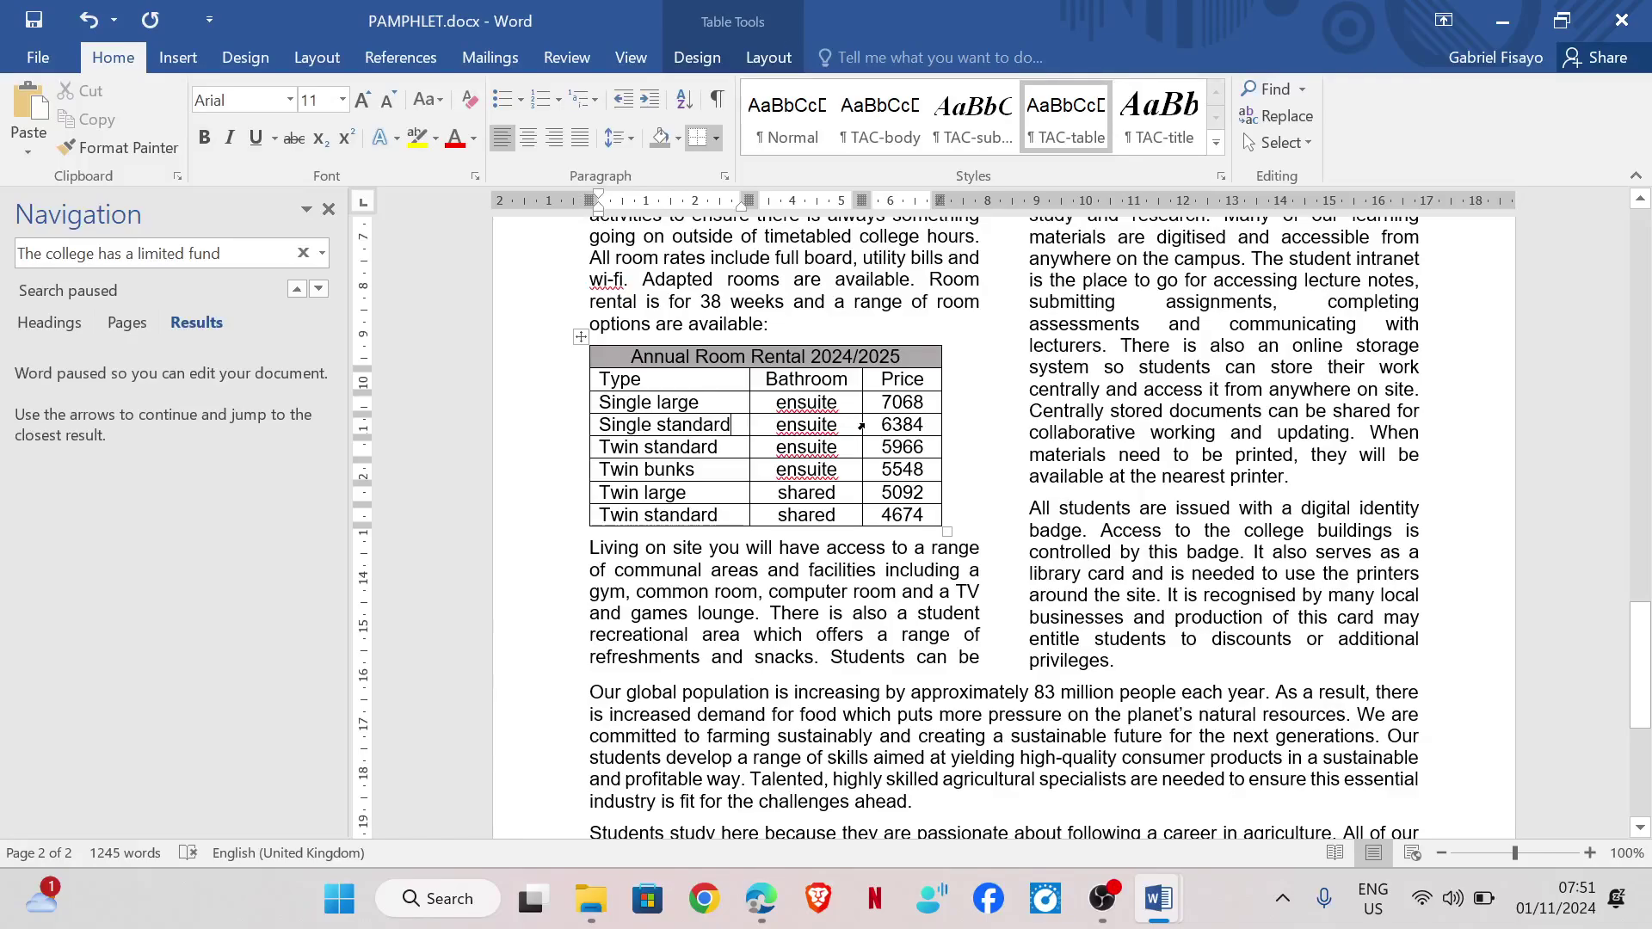
double_click(861, 424)
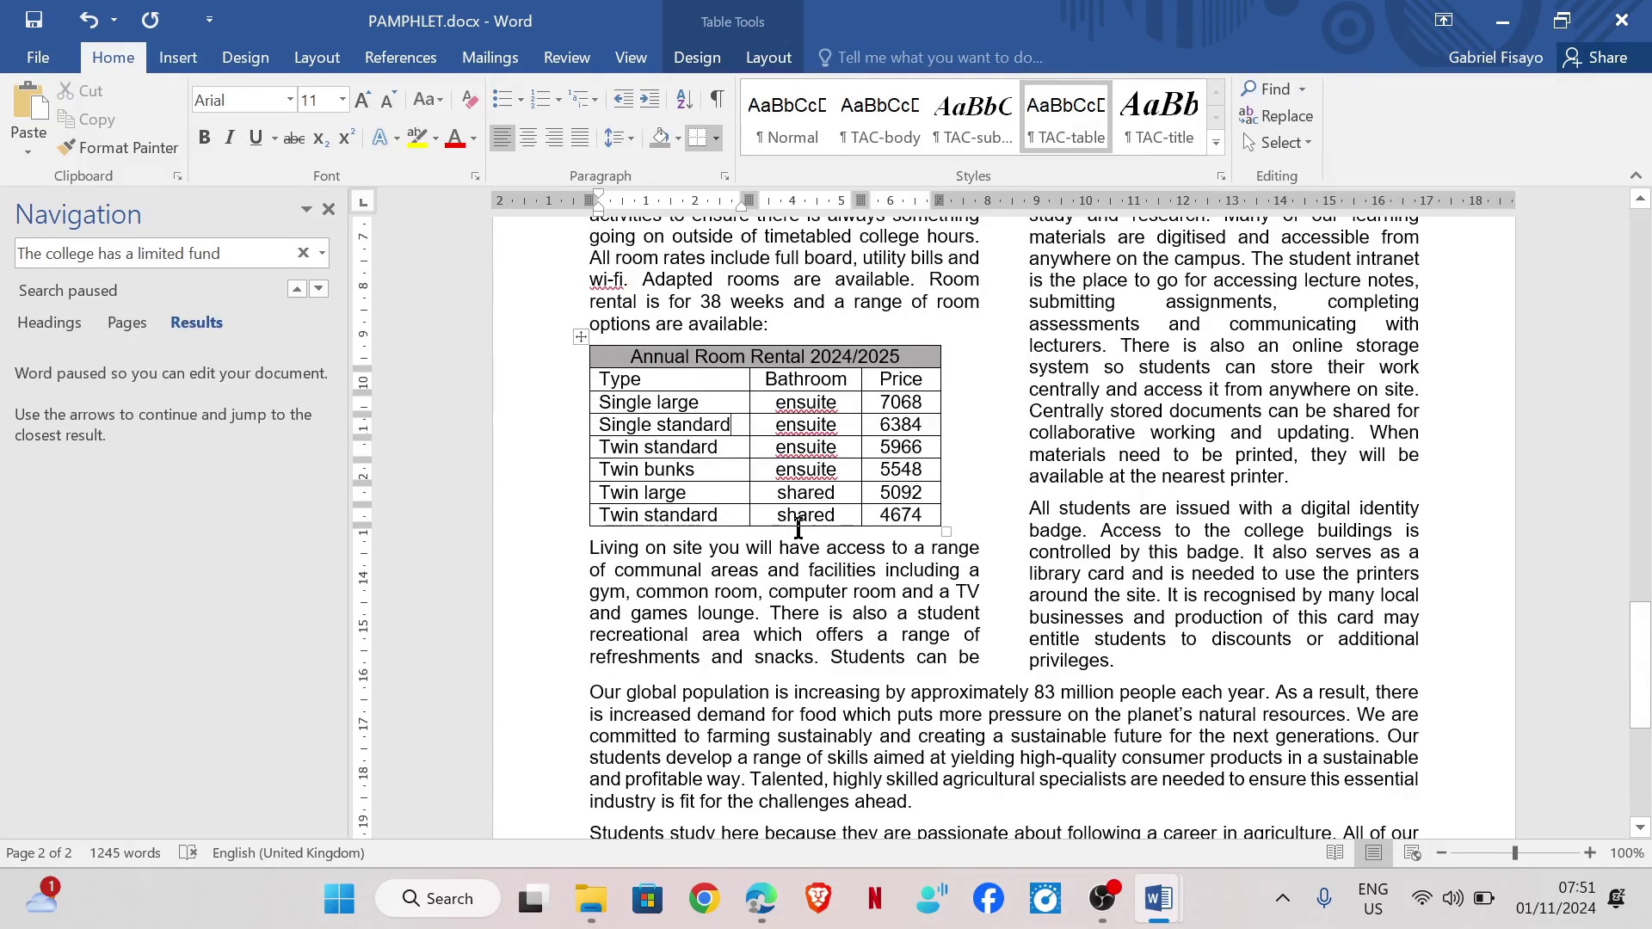
Compare the resized table against question 11 in the exam paper
mouse_move(754, 902)
left_click(759, 733)
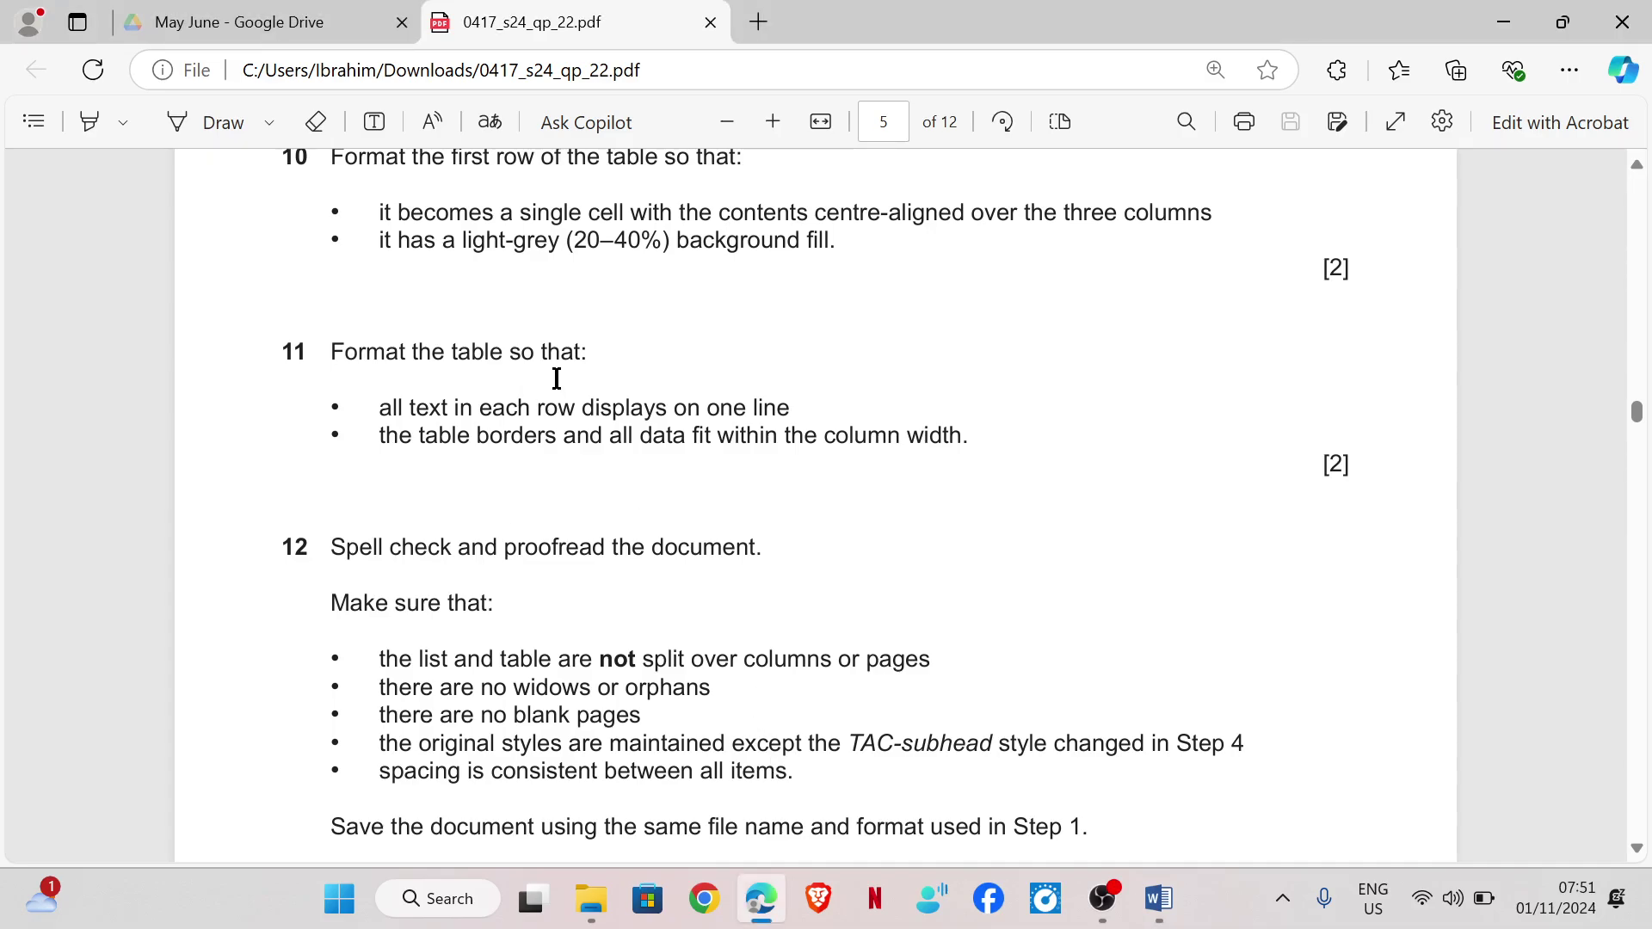
mouse_move(1158, 899)
left_click(1315, 771)
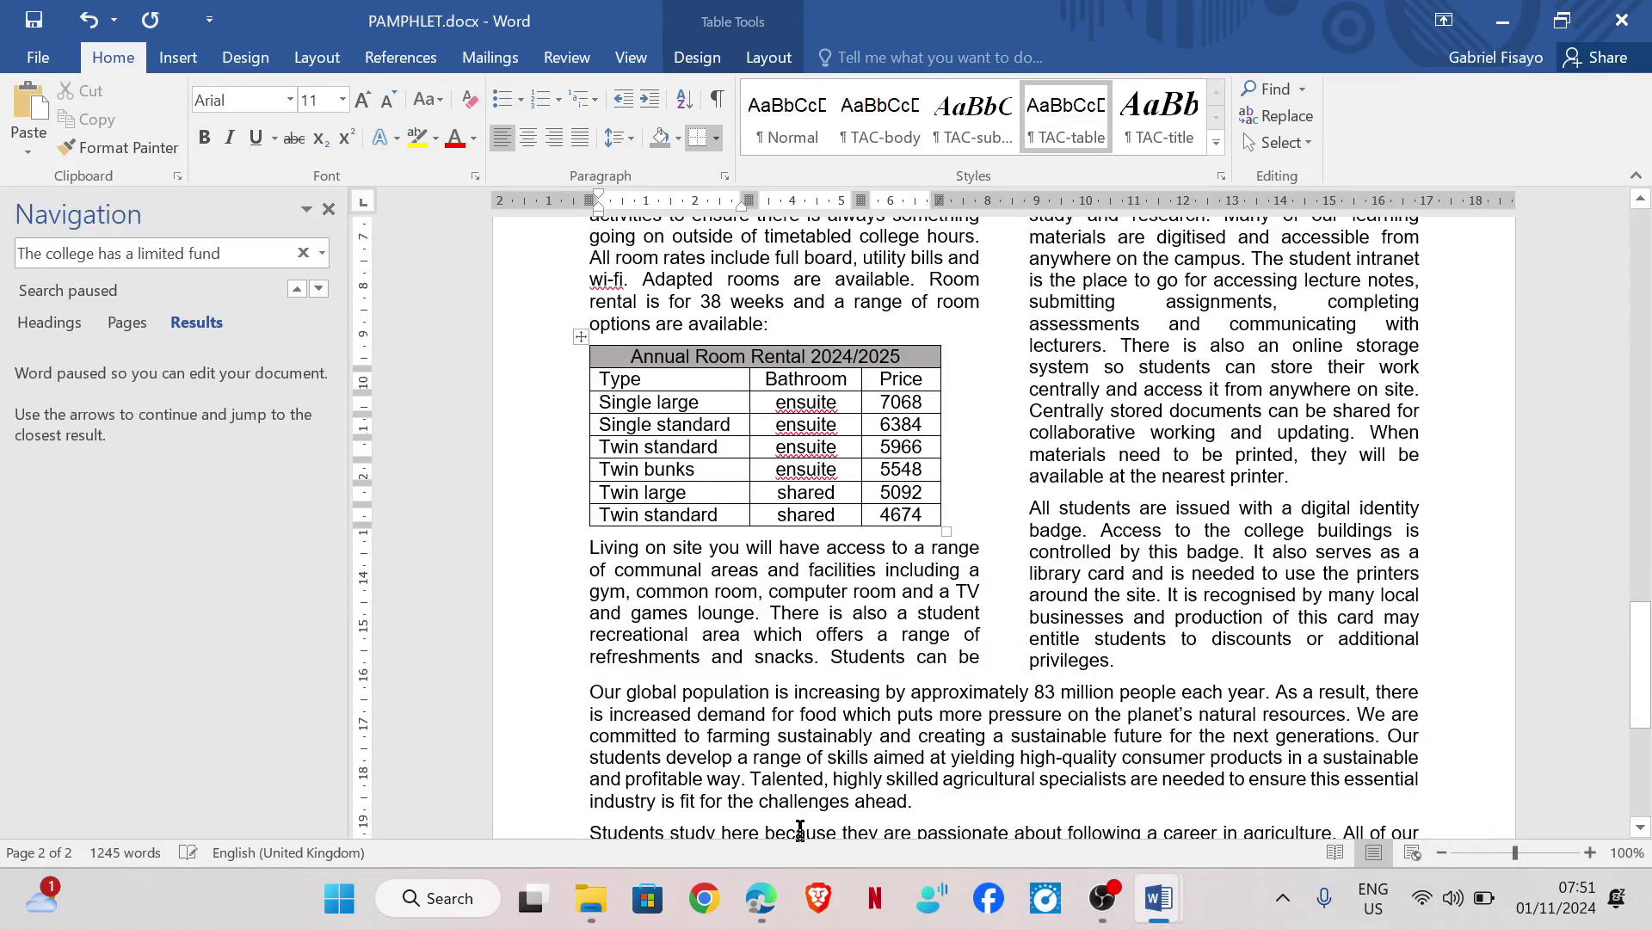
mouse_move(760, 899)
left_click(773, 750)
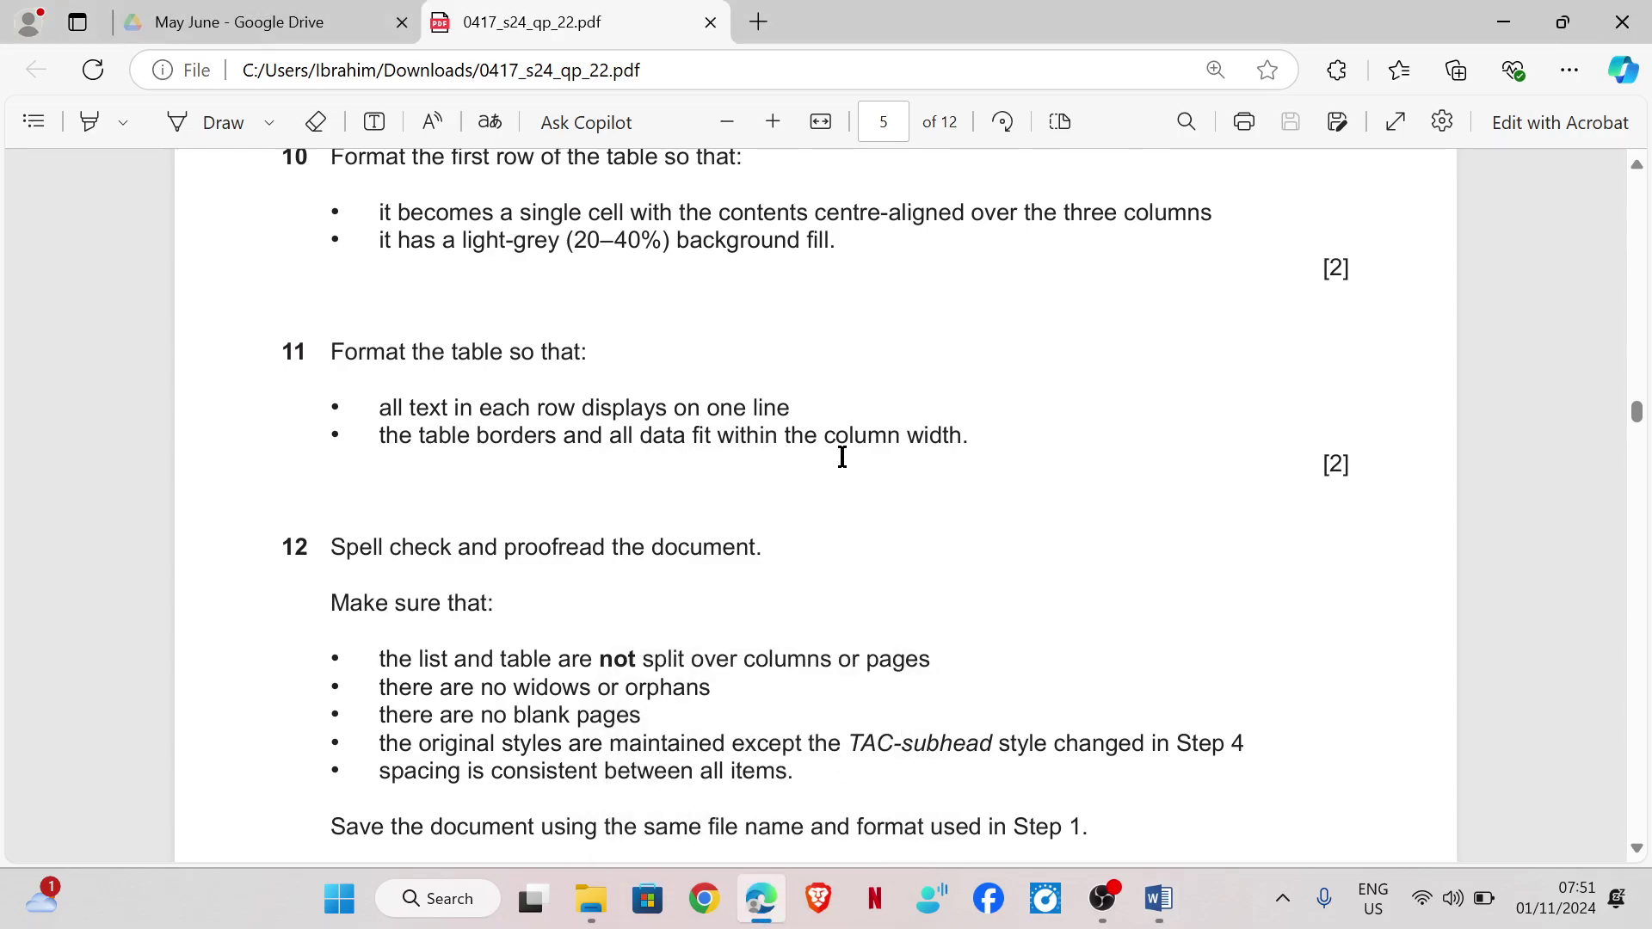
scroll(807, 483, "down", 4)
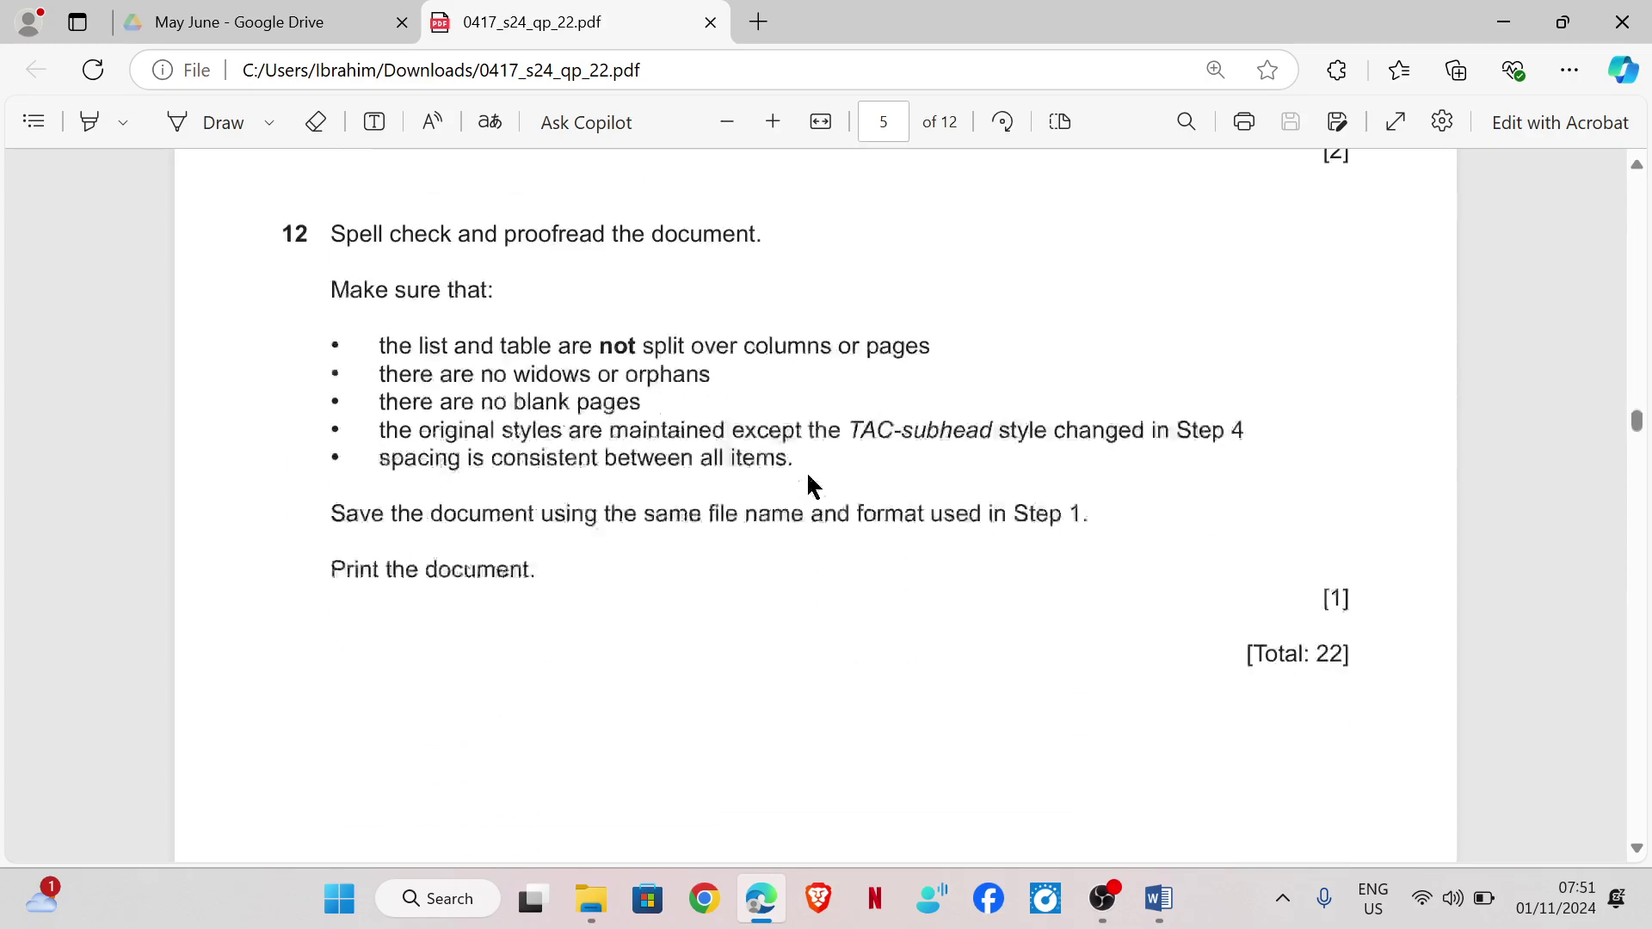
scroll(803, 469, "up", 1)
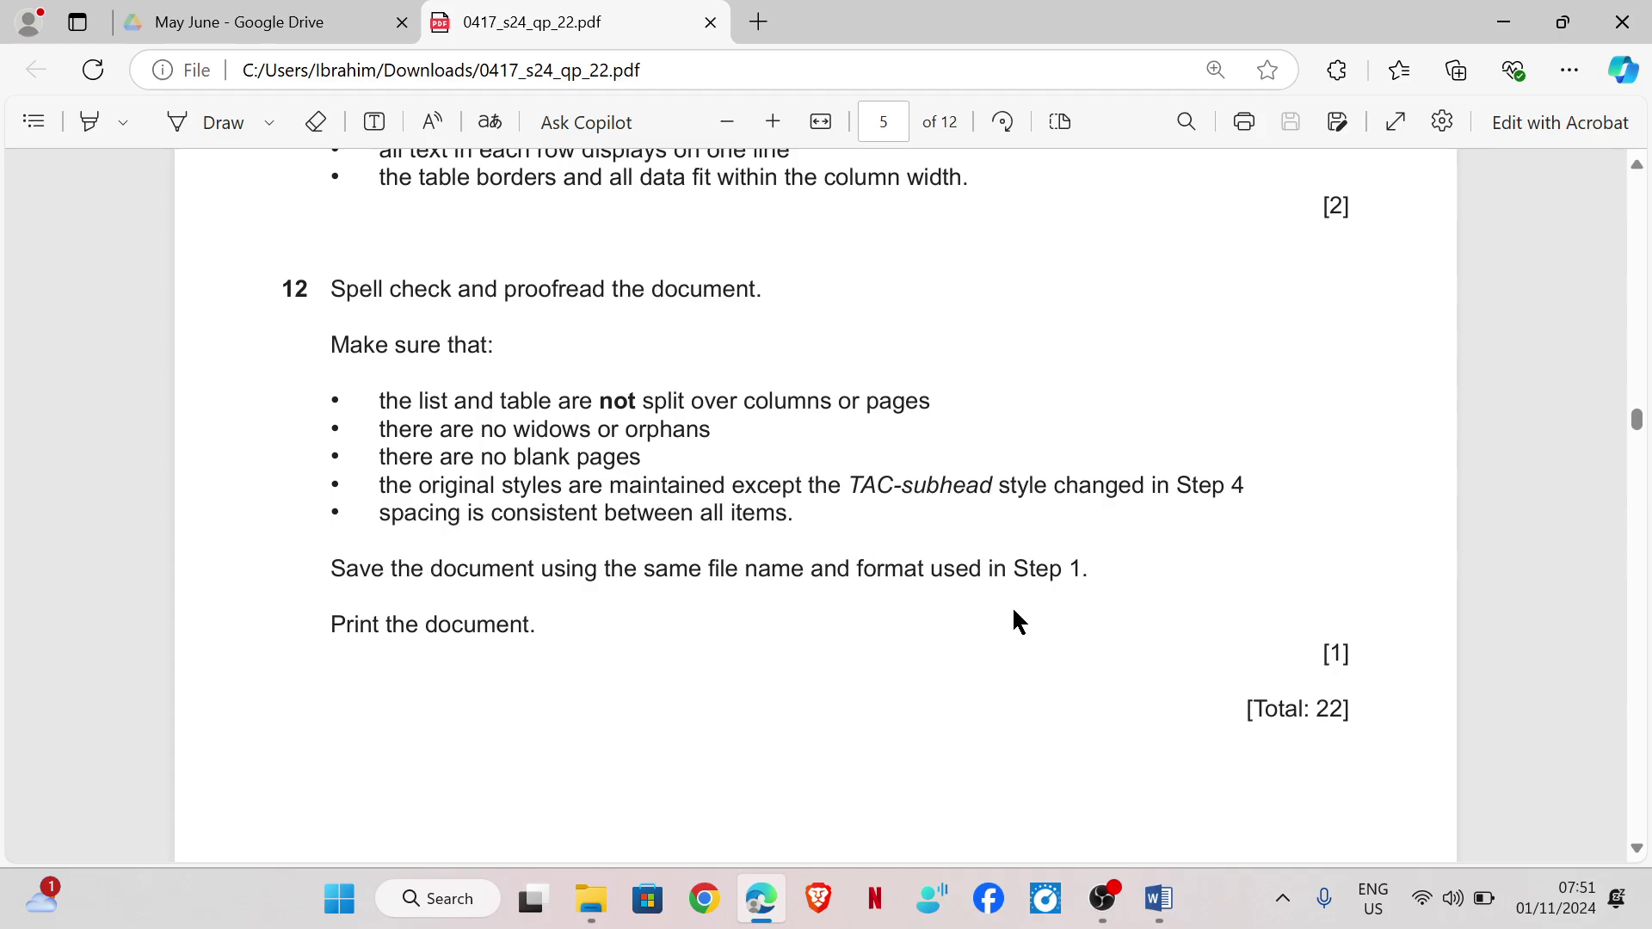
left_click(1159, 898)
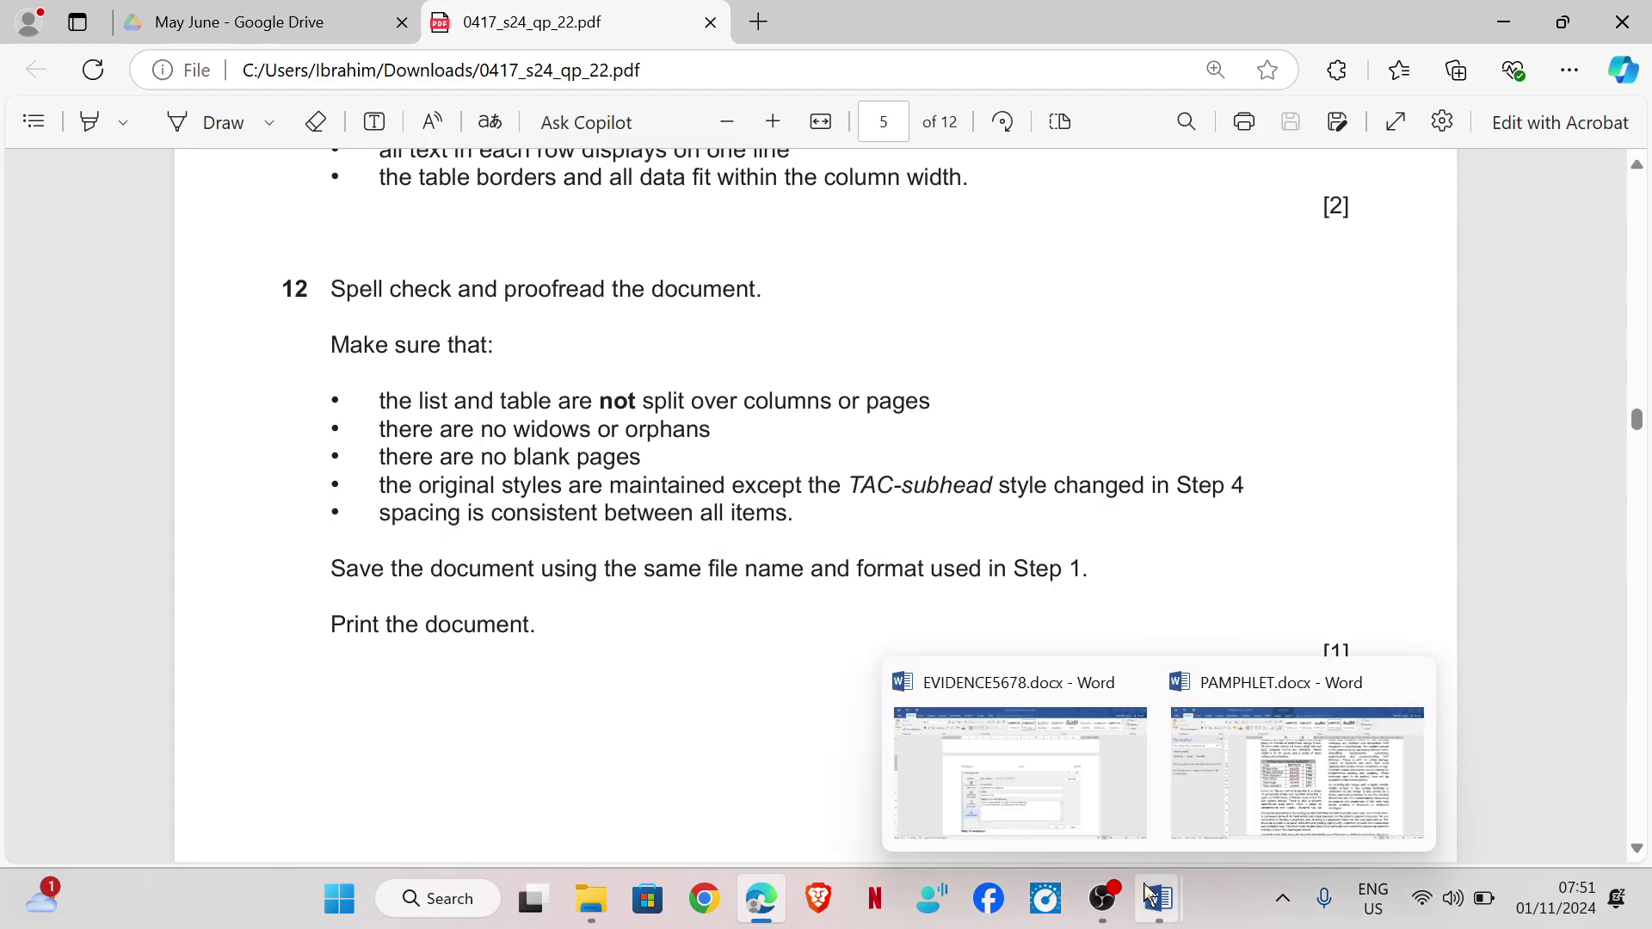
Close the navigation pane in PAMPHLET and save the document
left_click(1299, 774)
scroll(699, 512, "down", 5)
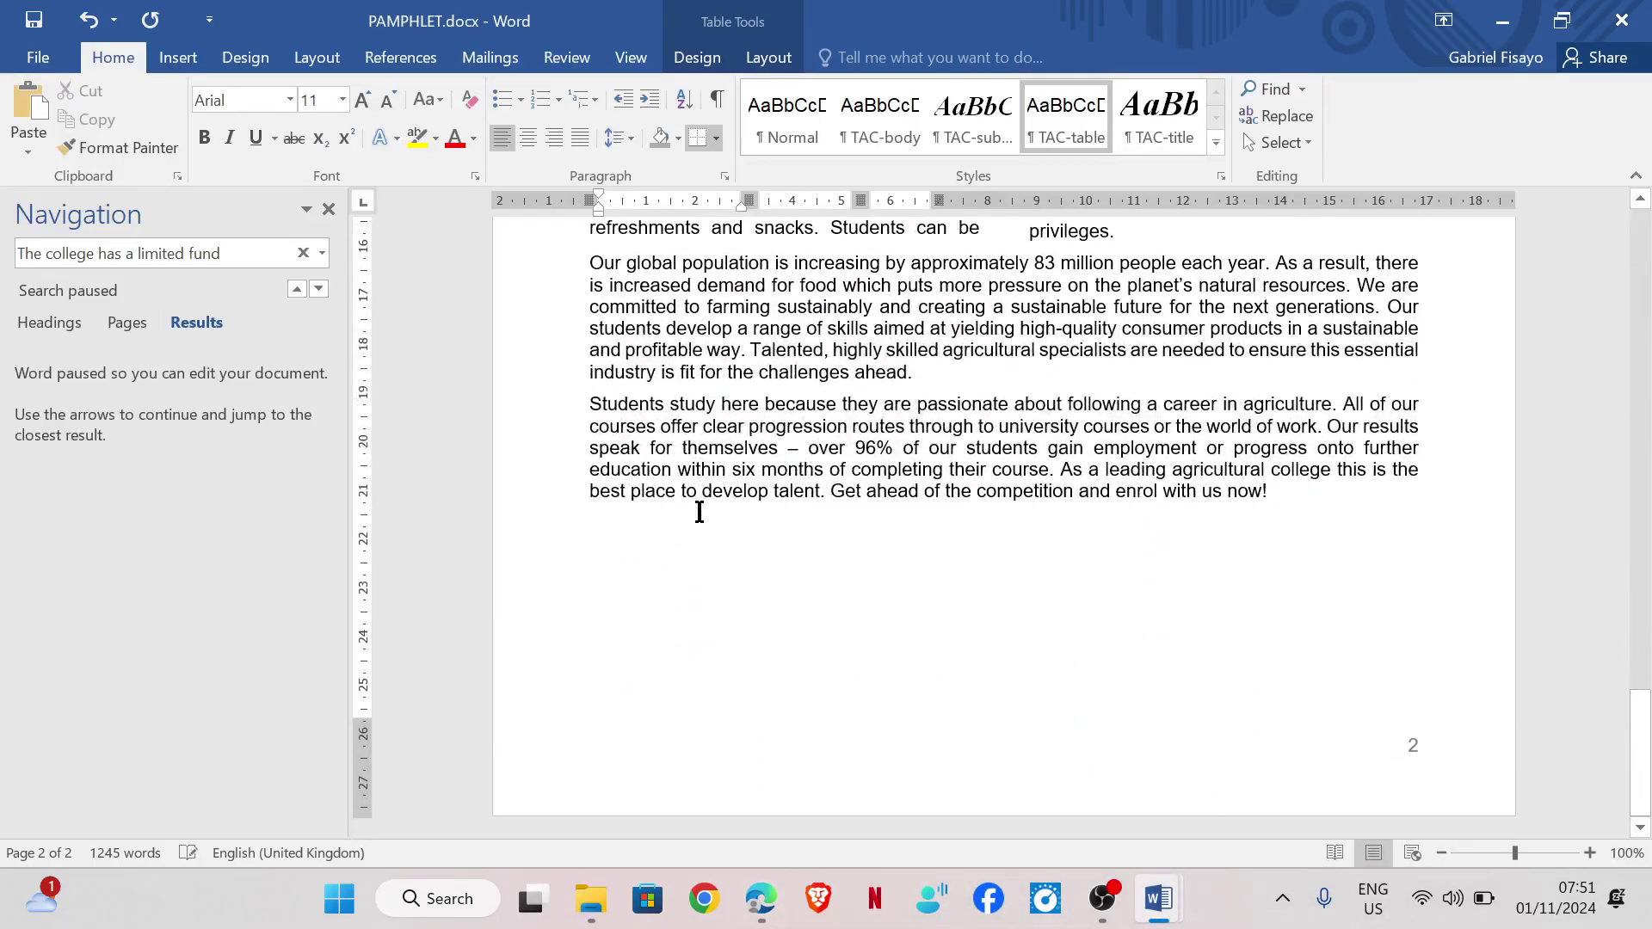
scroll(699, 512, "up", 8)
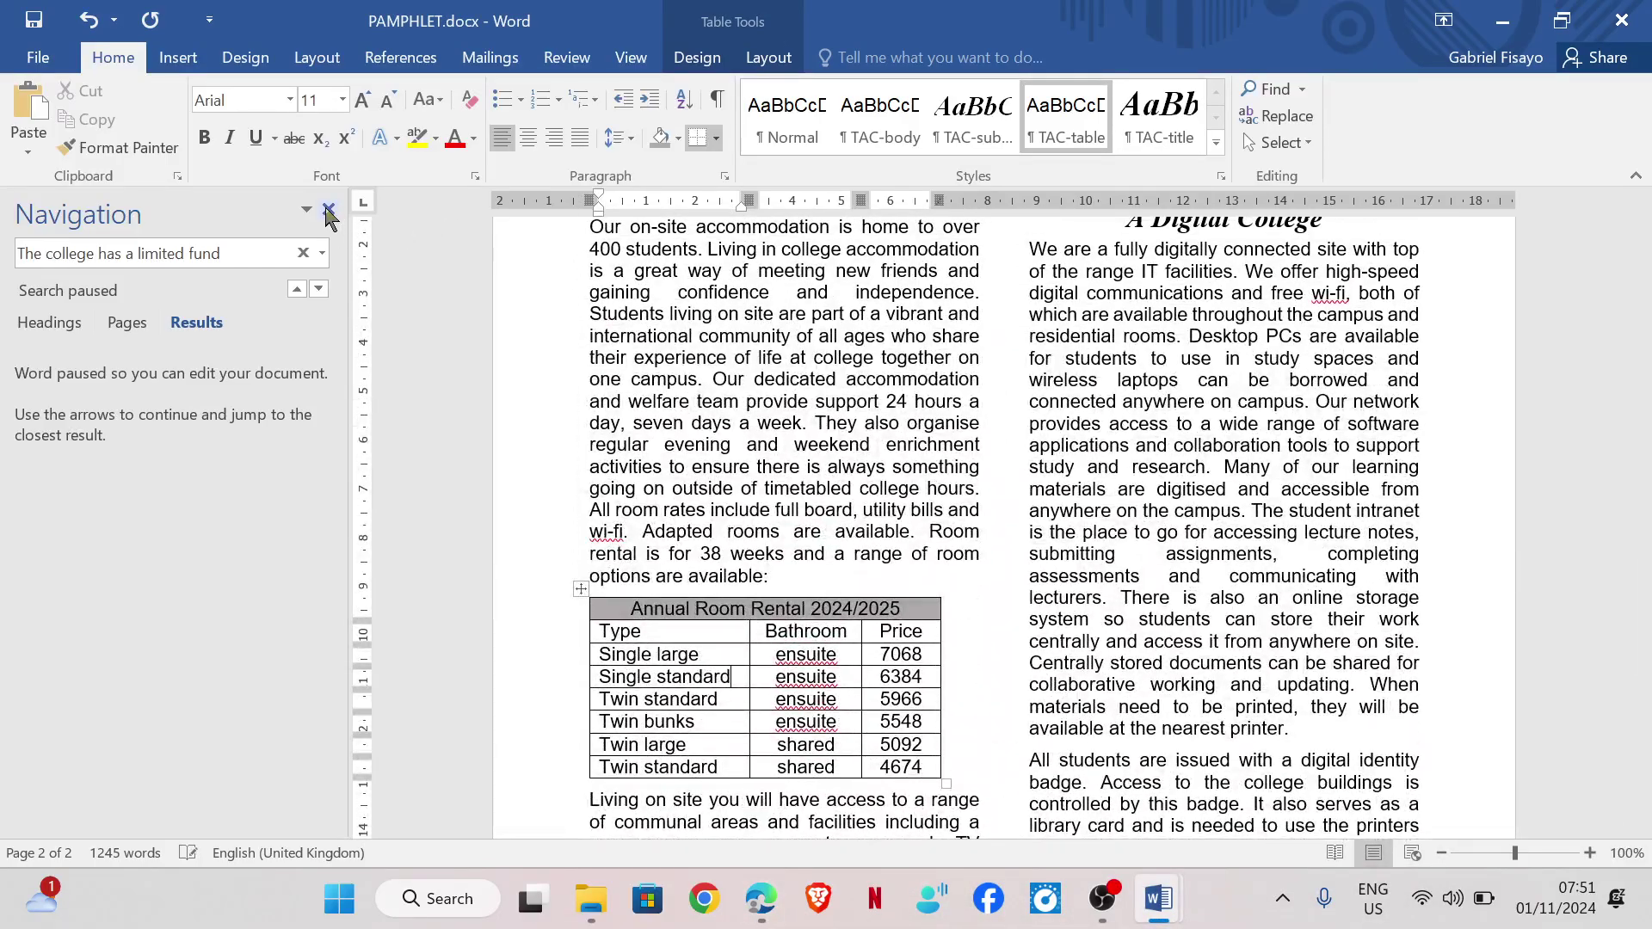
left_click(328, 209)
scroll(833, 553, "up", 5)
scroll(833, 553, "up", 10)
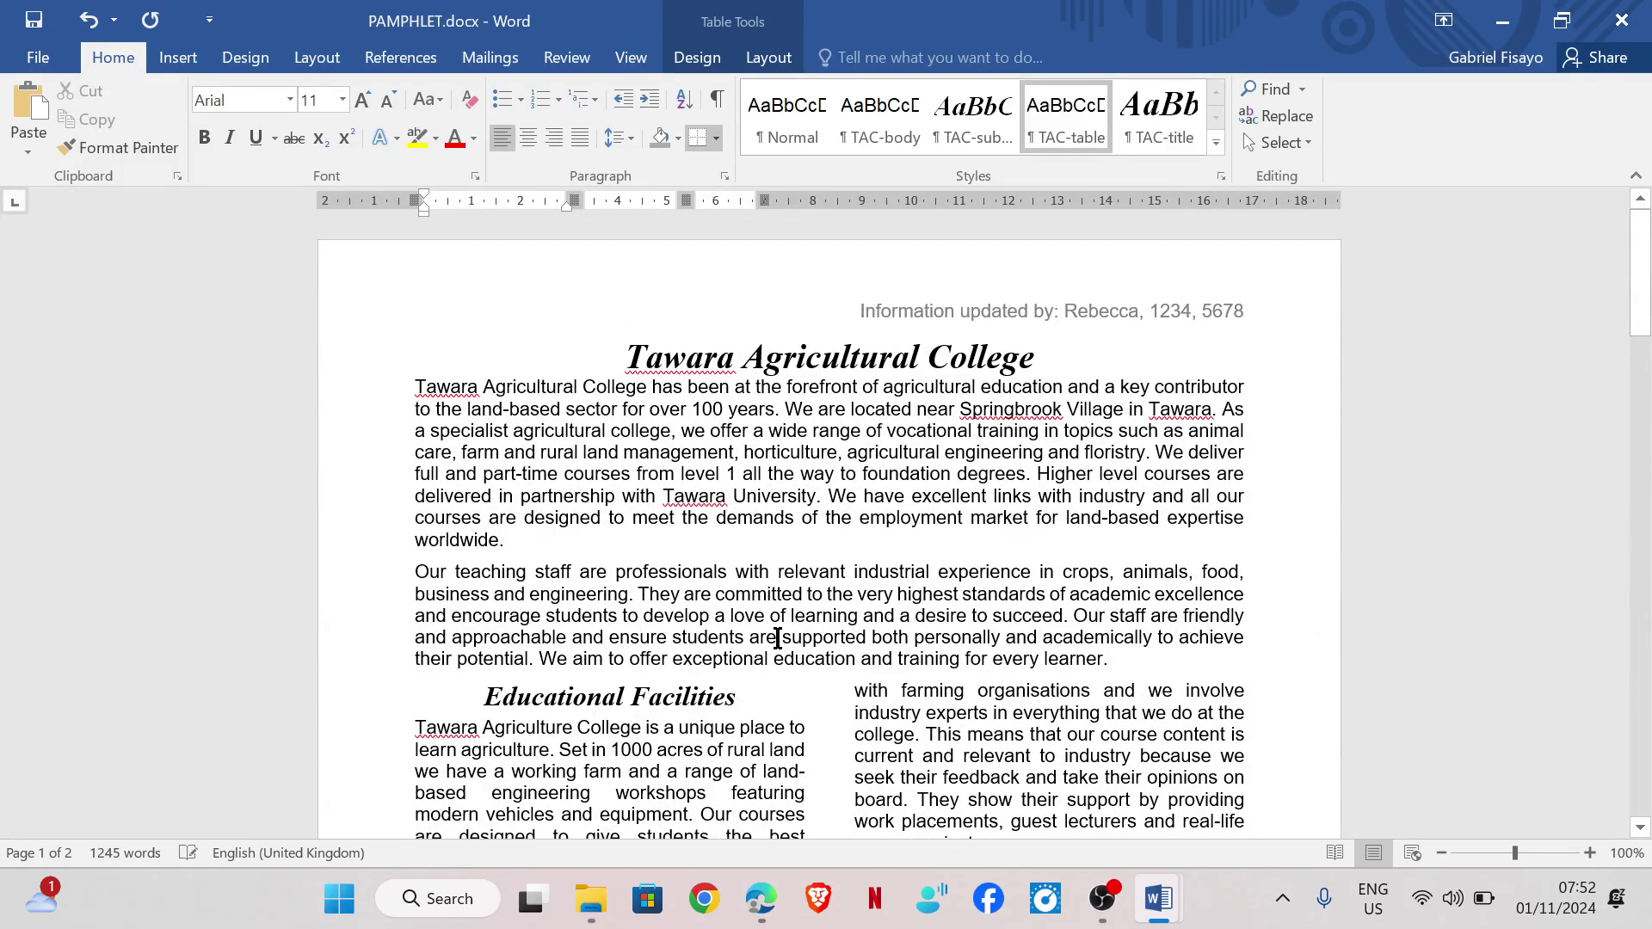
scroll(847, 651, "down", 10)
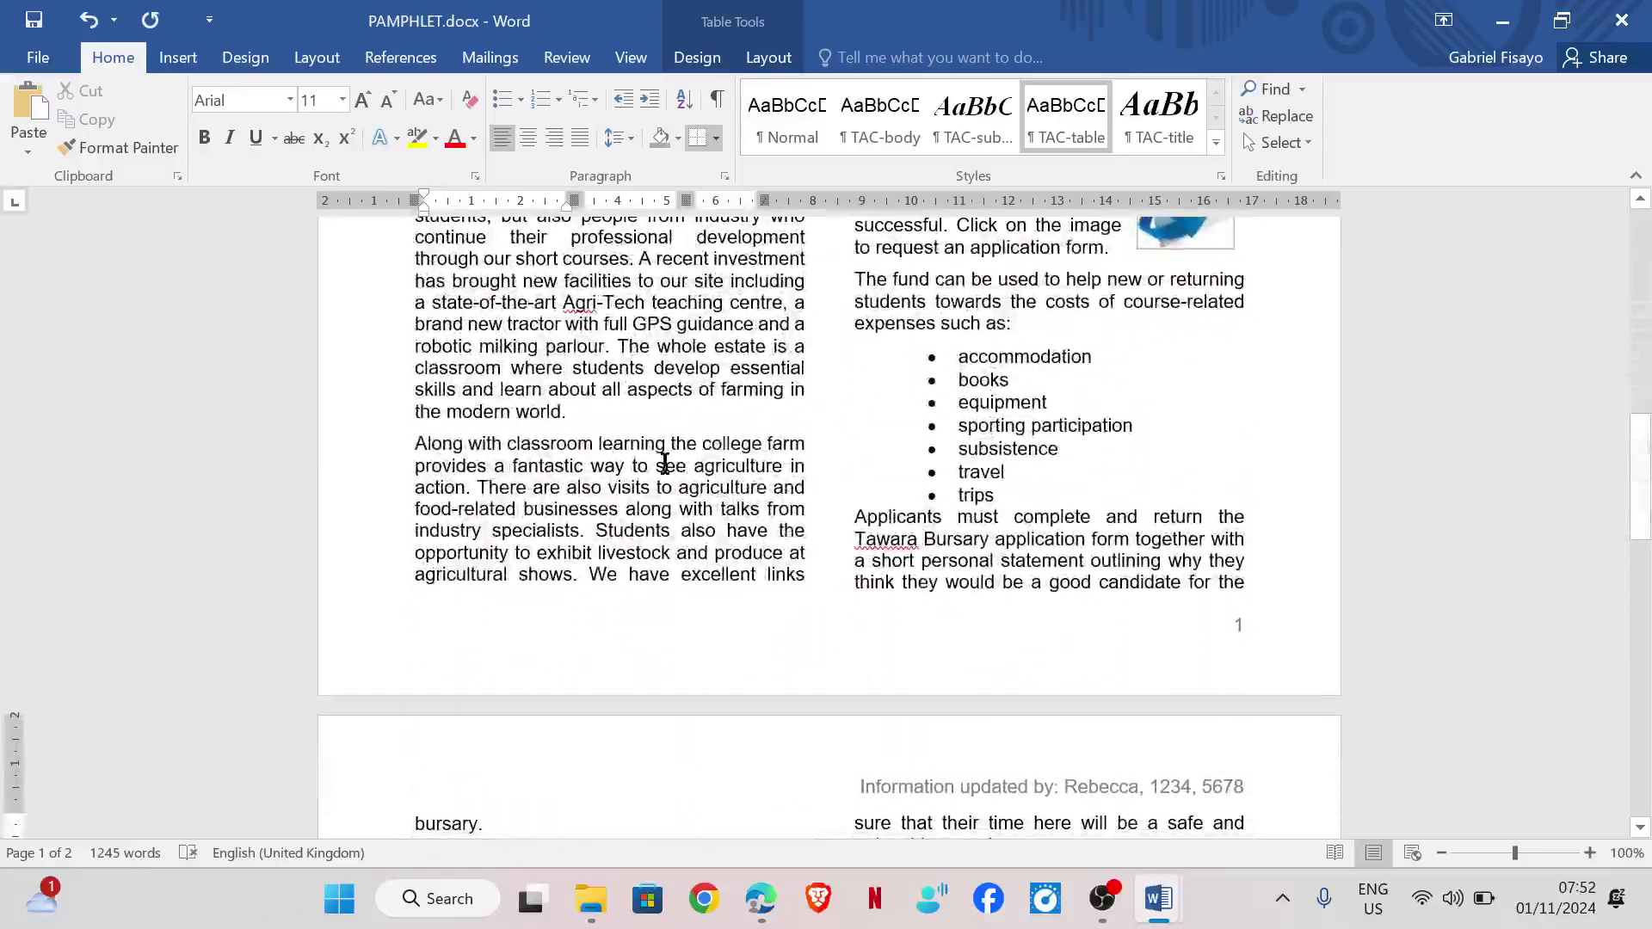
key("ctrl+s")
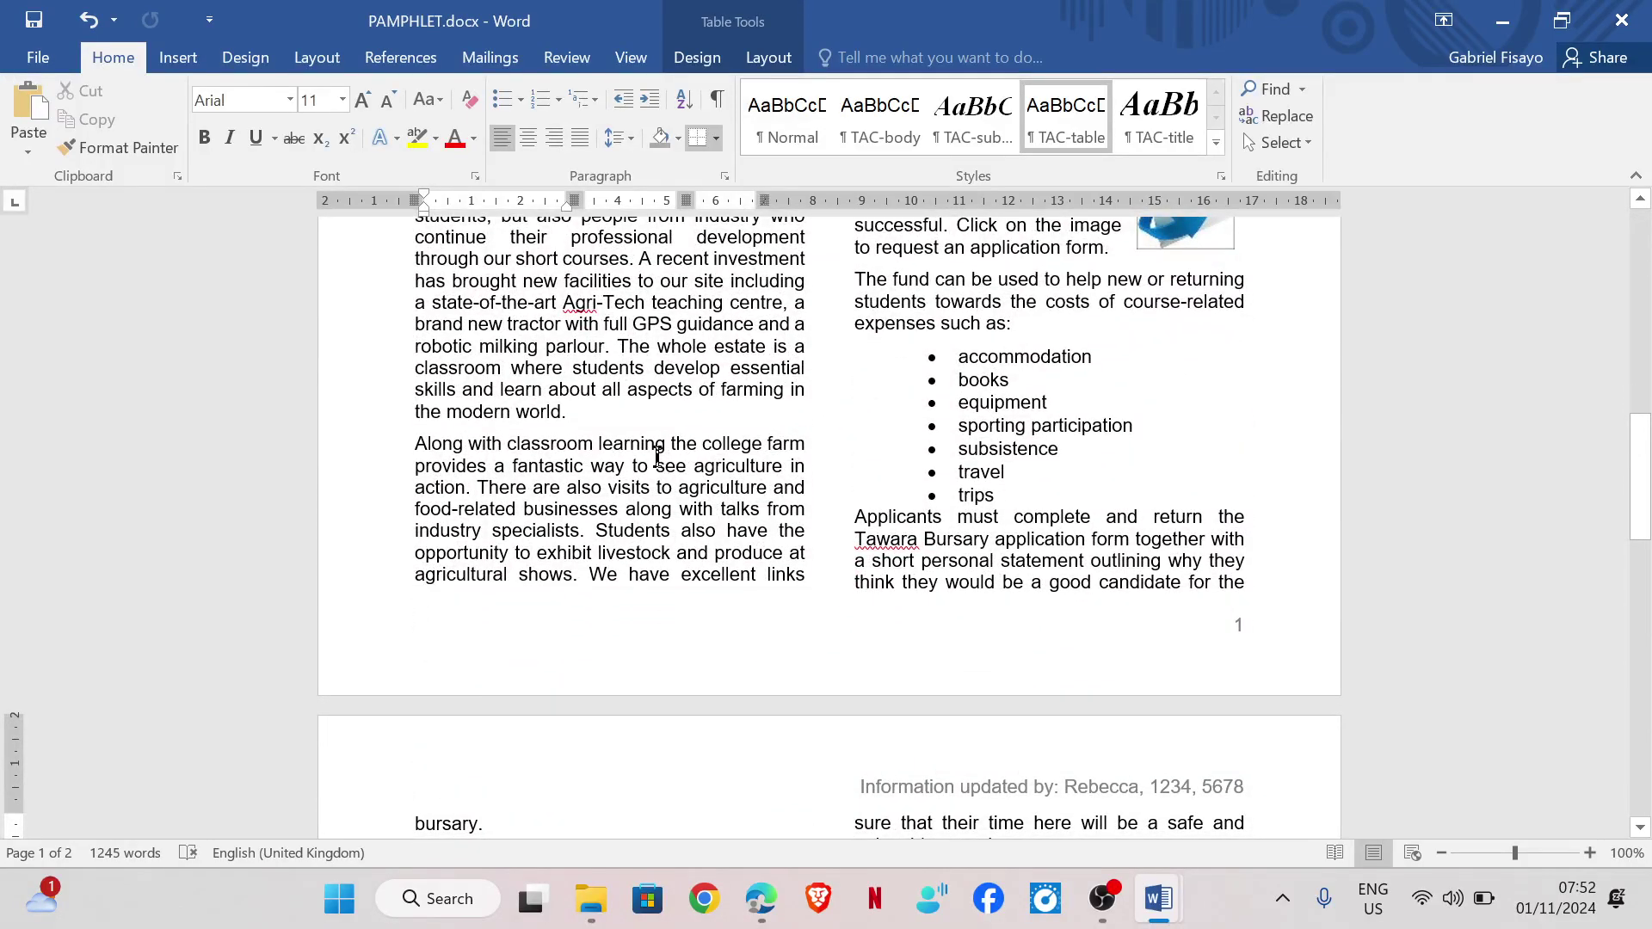
Select all text and enable Widow/Orphan control under Line and Page Breaks
key("ctrl+a")
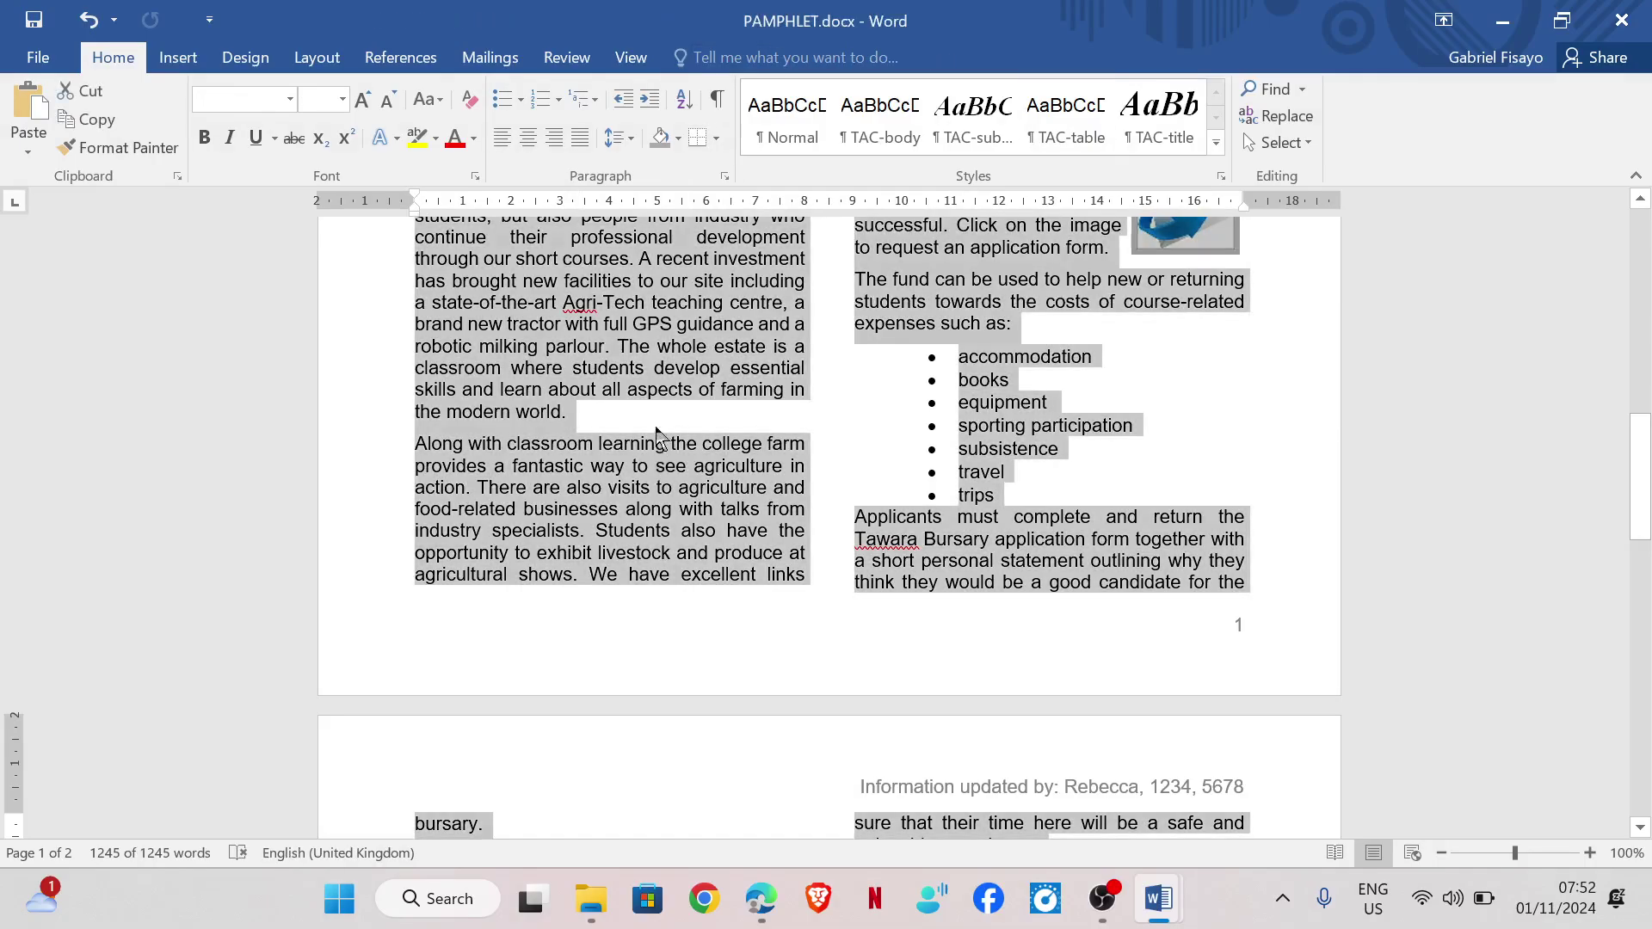
right_click(619, 333)
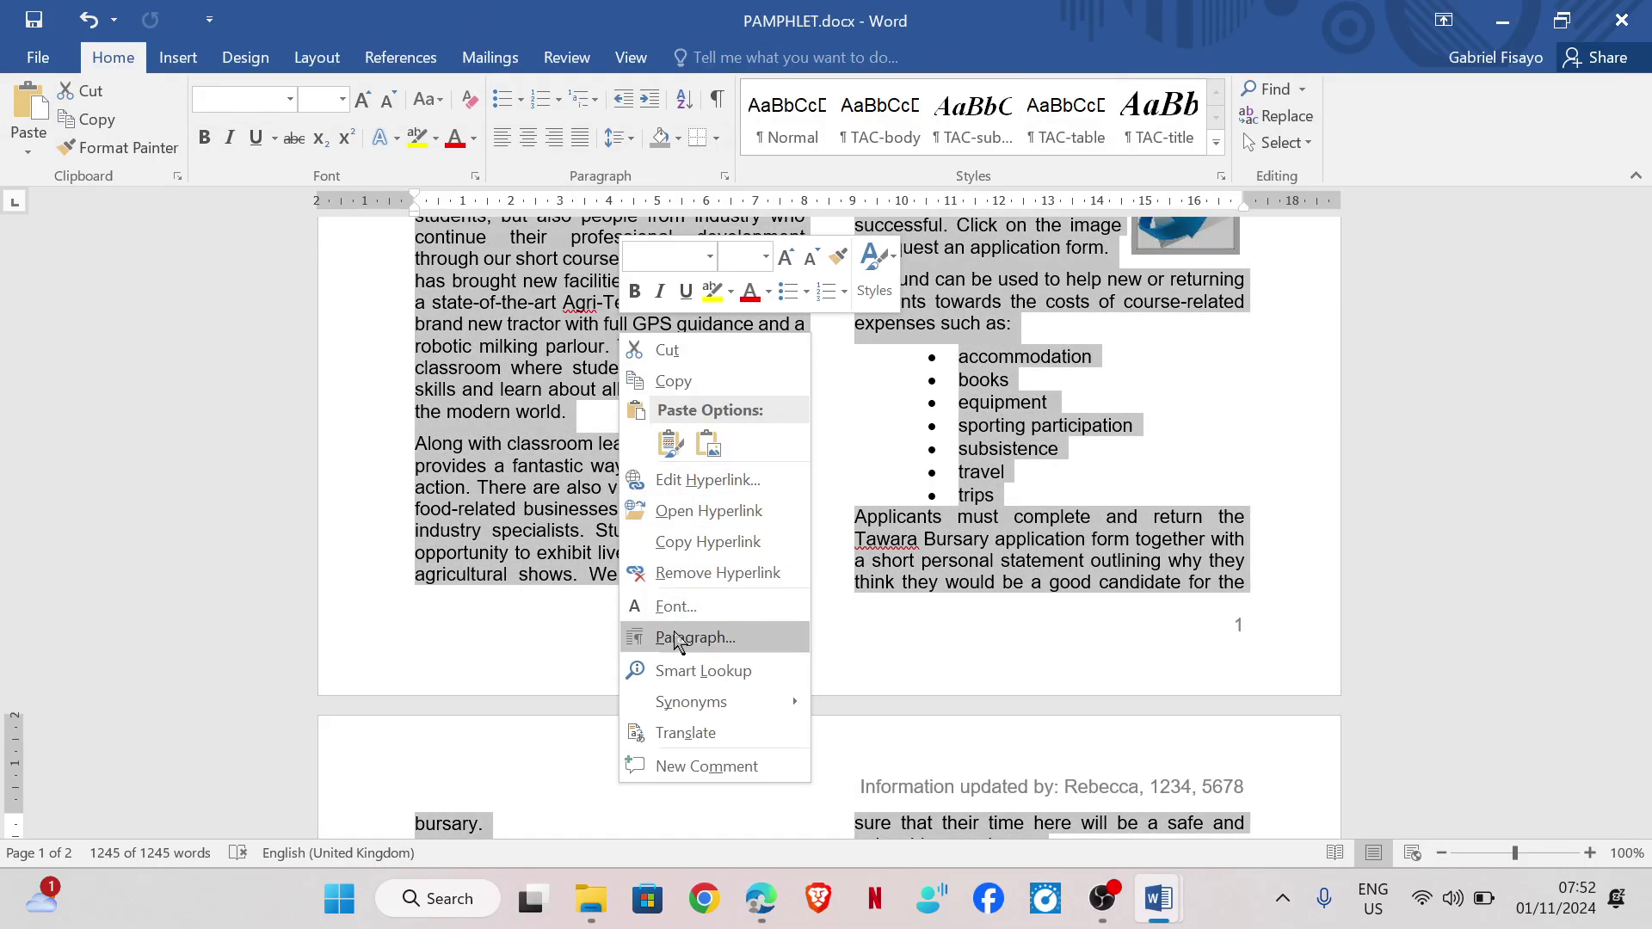
left_click(695, 637)
left_click(260, 163)
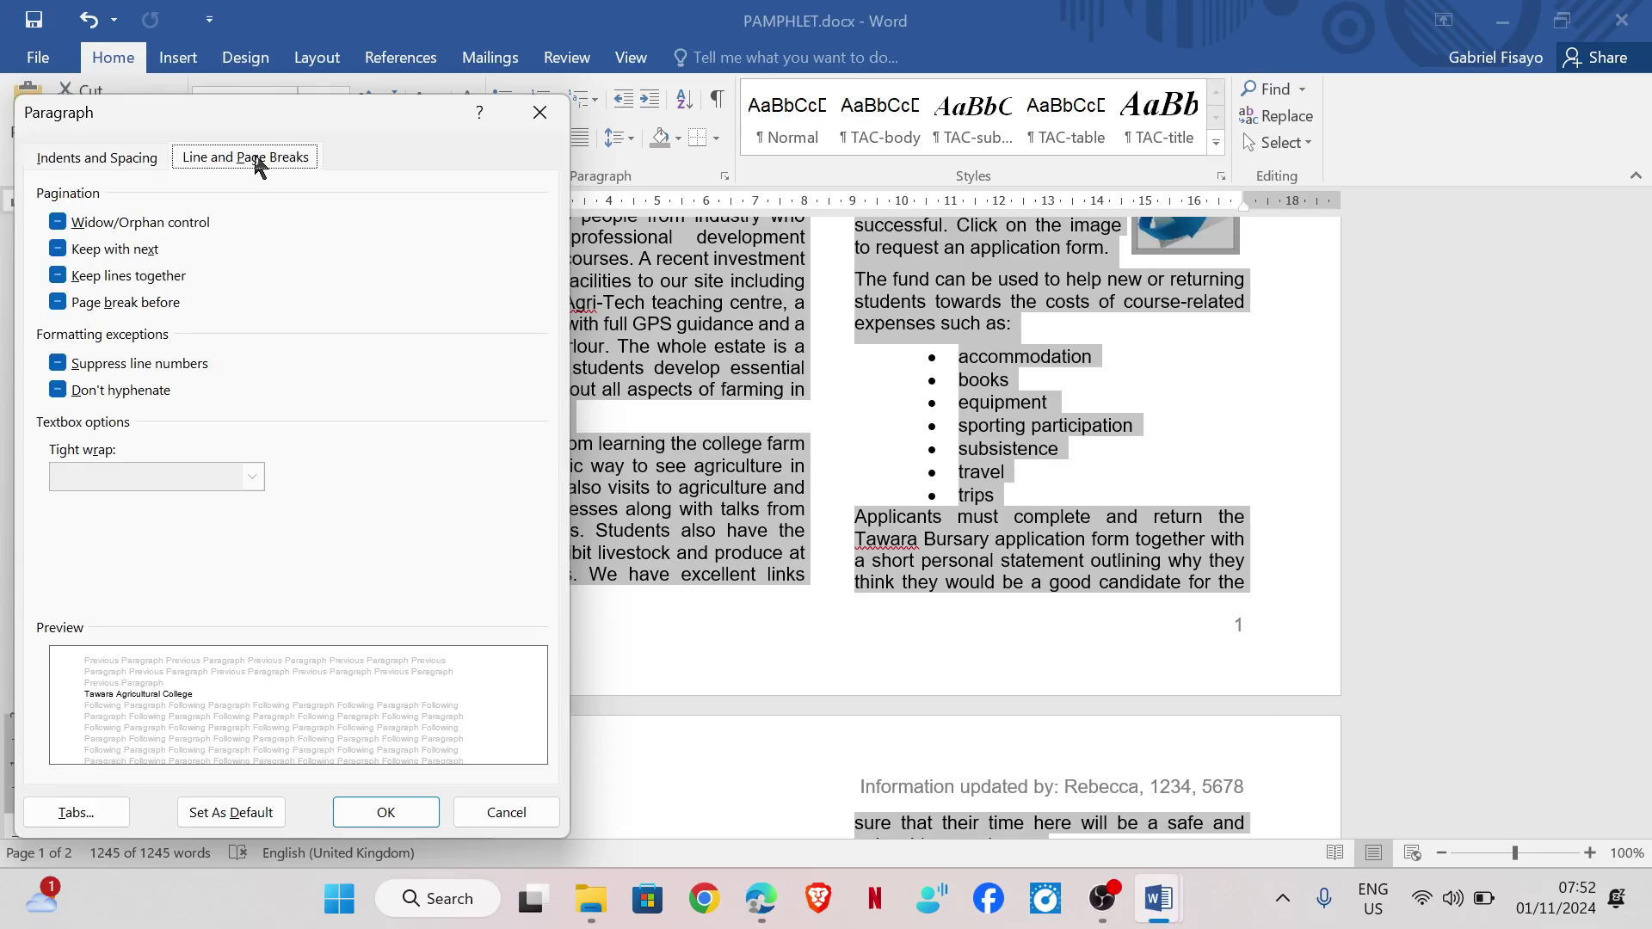
left_click(56, 223)
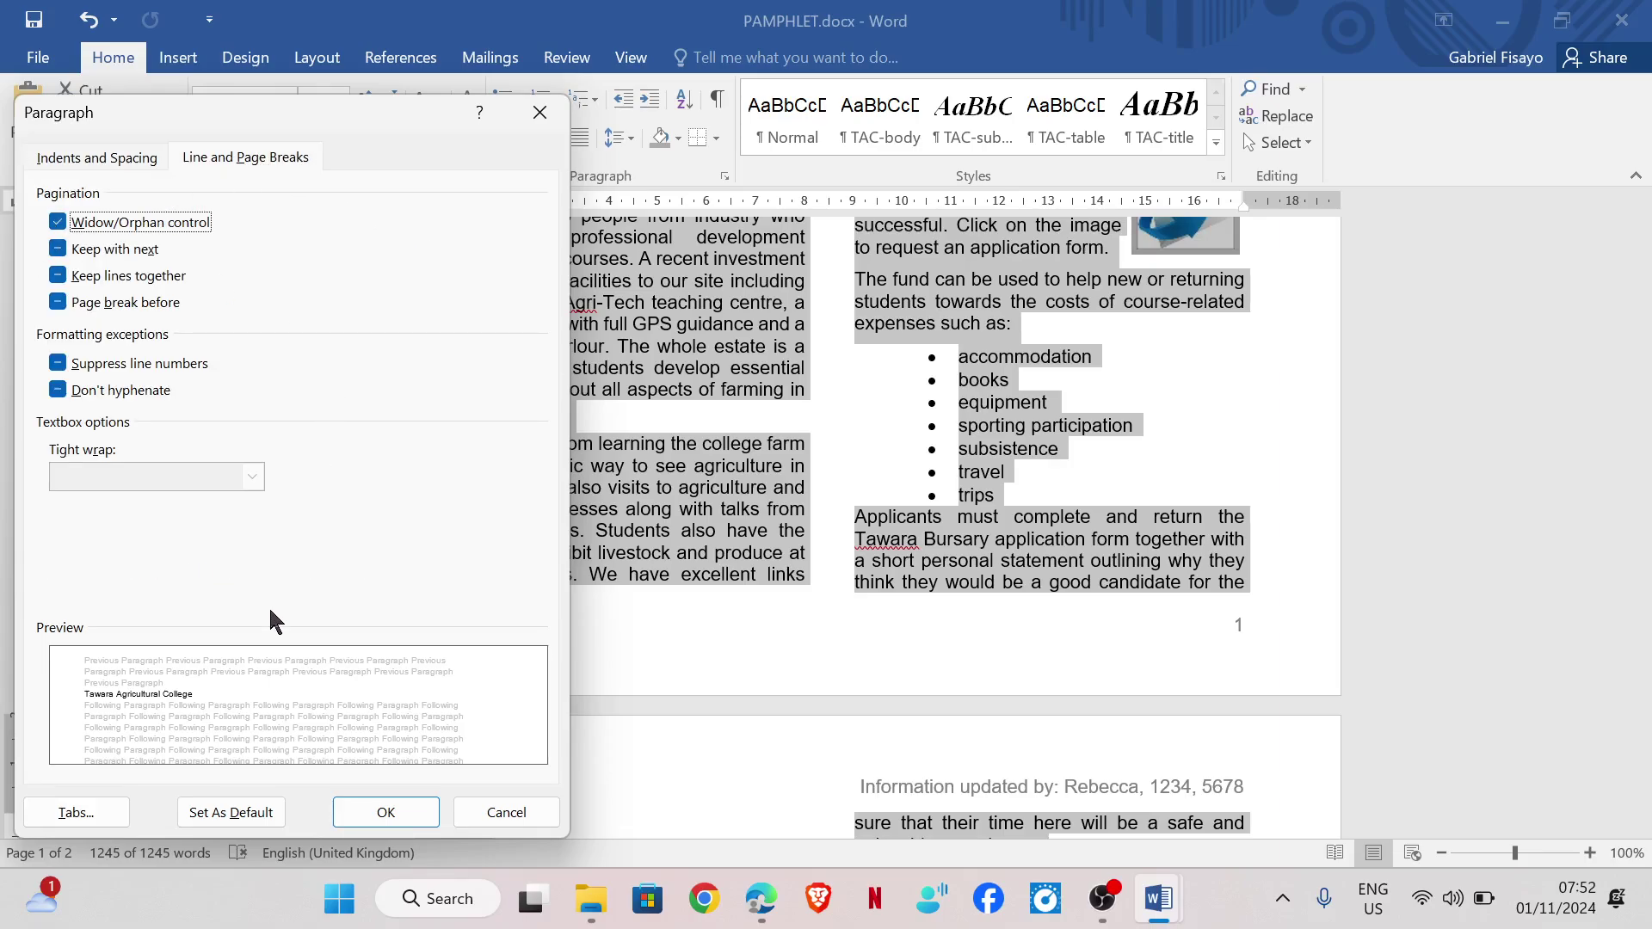
left_click(416, 809)
Review the two-page pamphlet and its one-line-per-row rental table
left_click(698, 412)
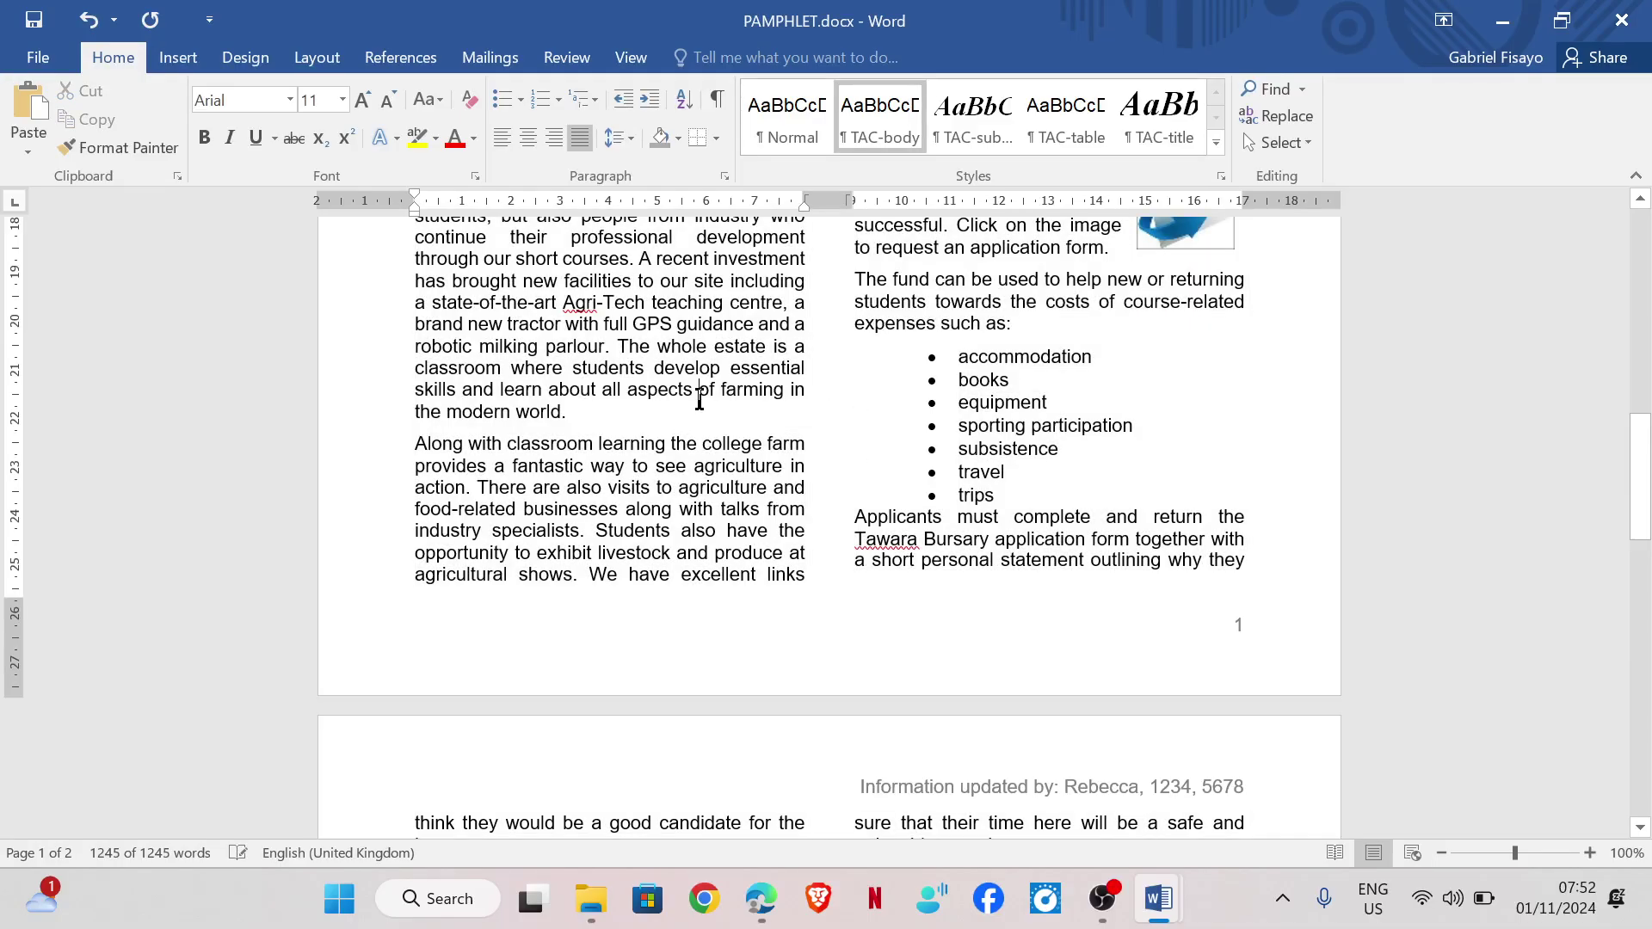
scroll(699, 411, "down", 5)
scroll(703, 412, "up", 3)
scroll(703, 412, "up", 12)
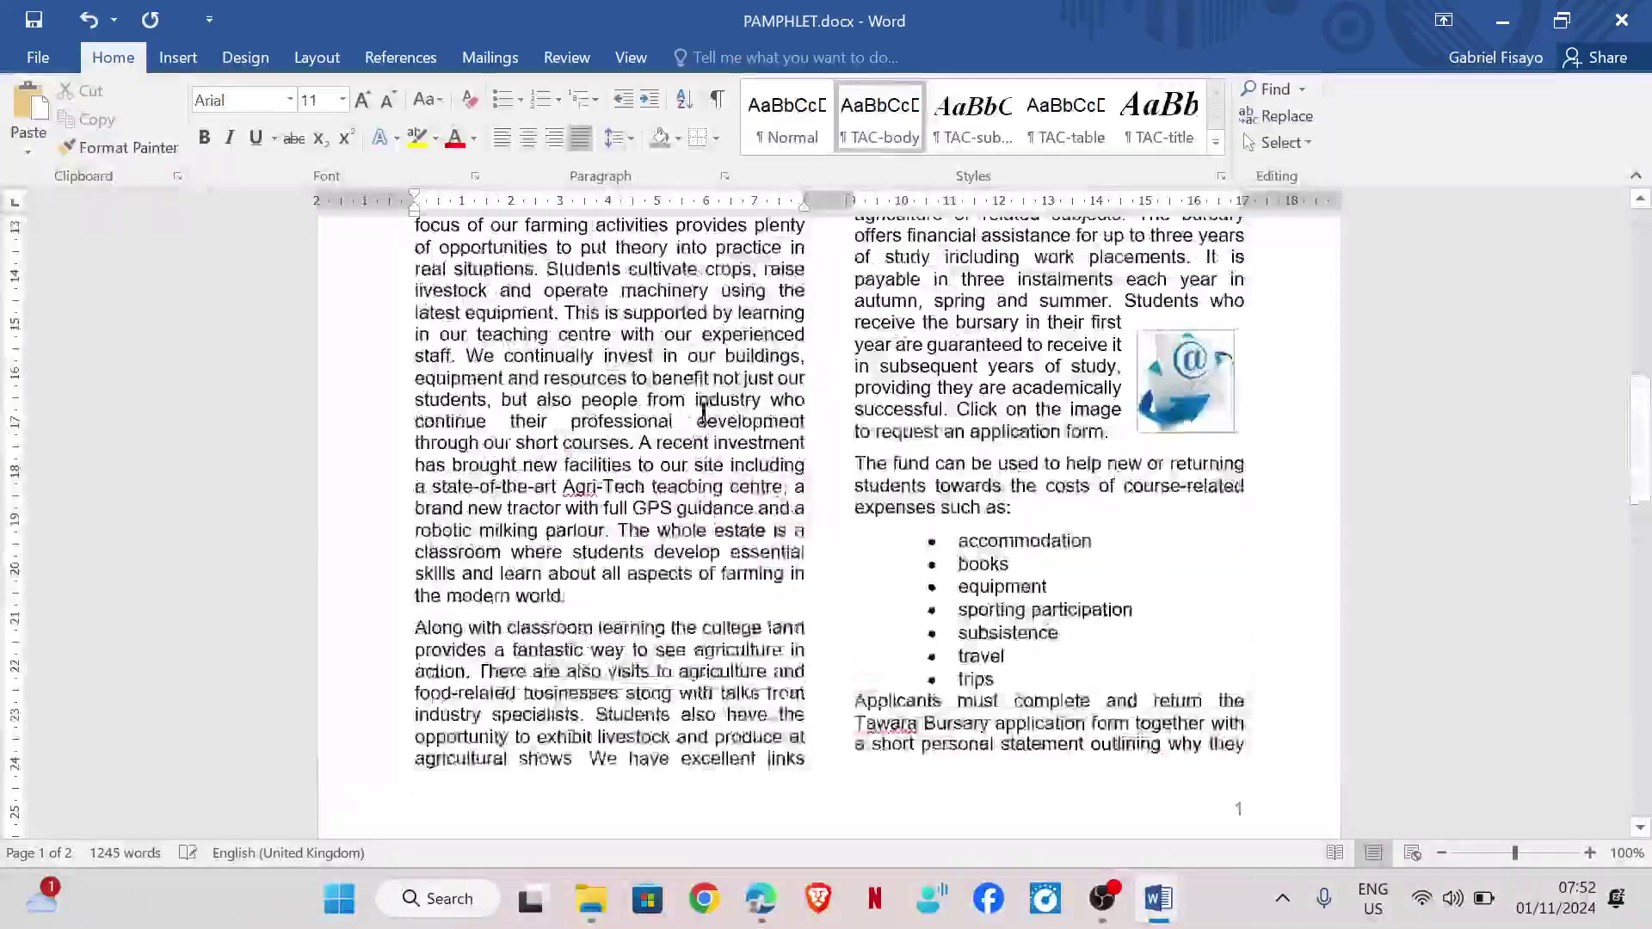
scroll(711, 419, "down", 20)
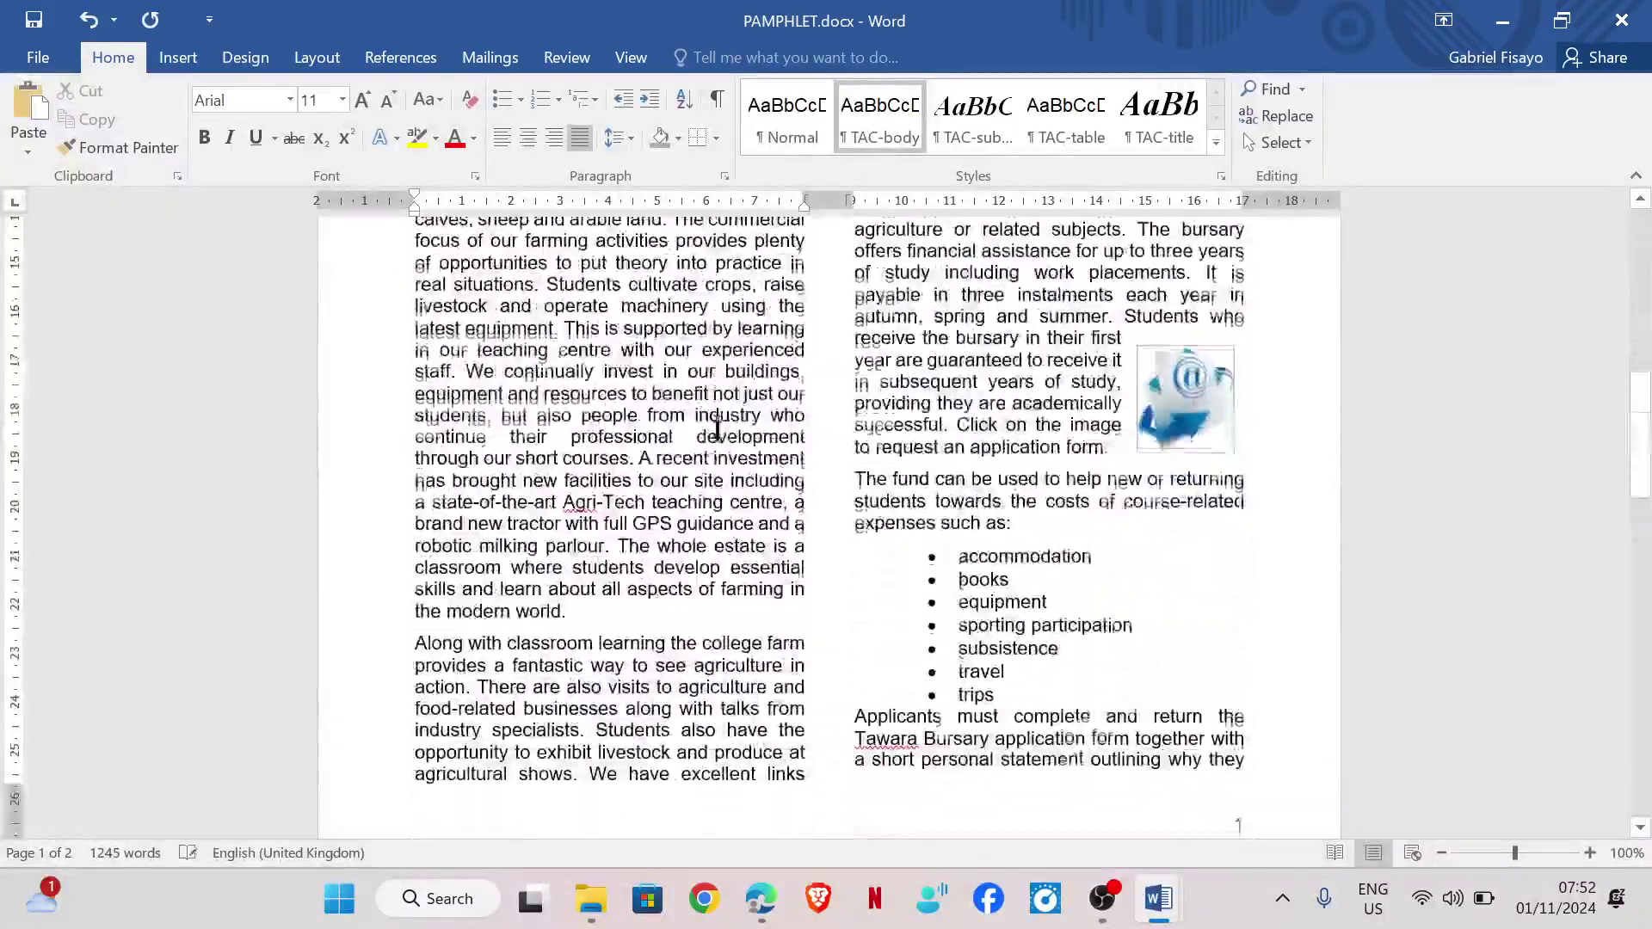
scroll(715, 563, "down", 6)
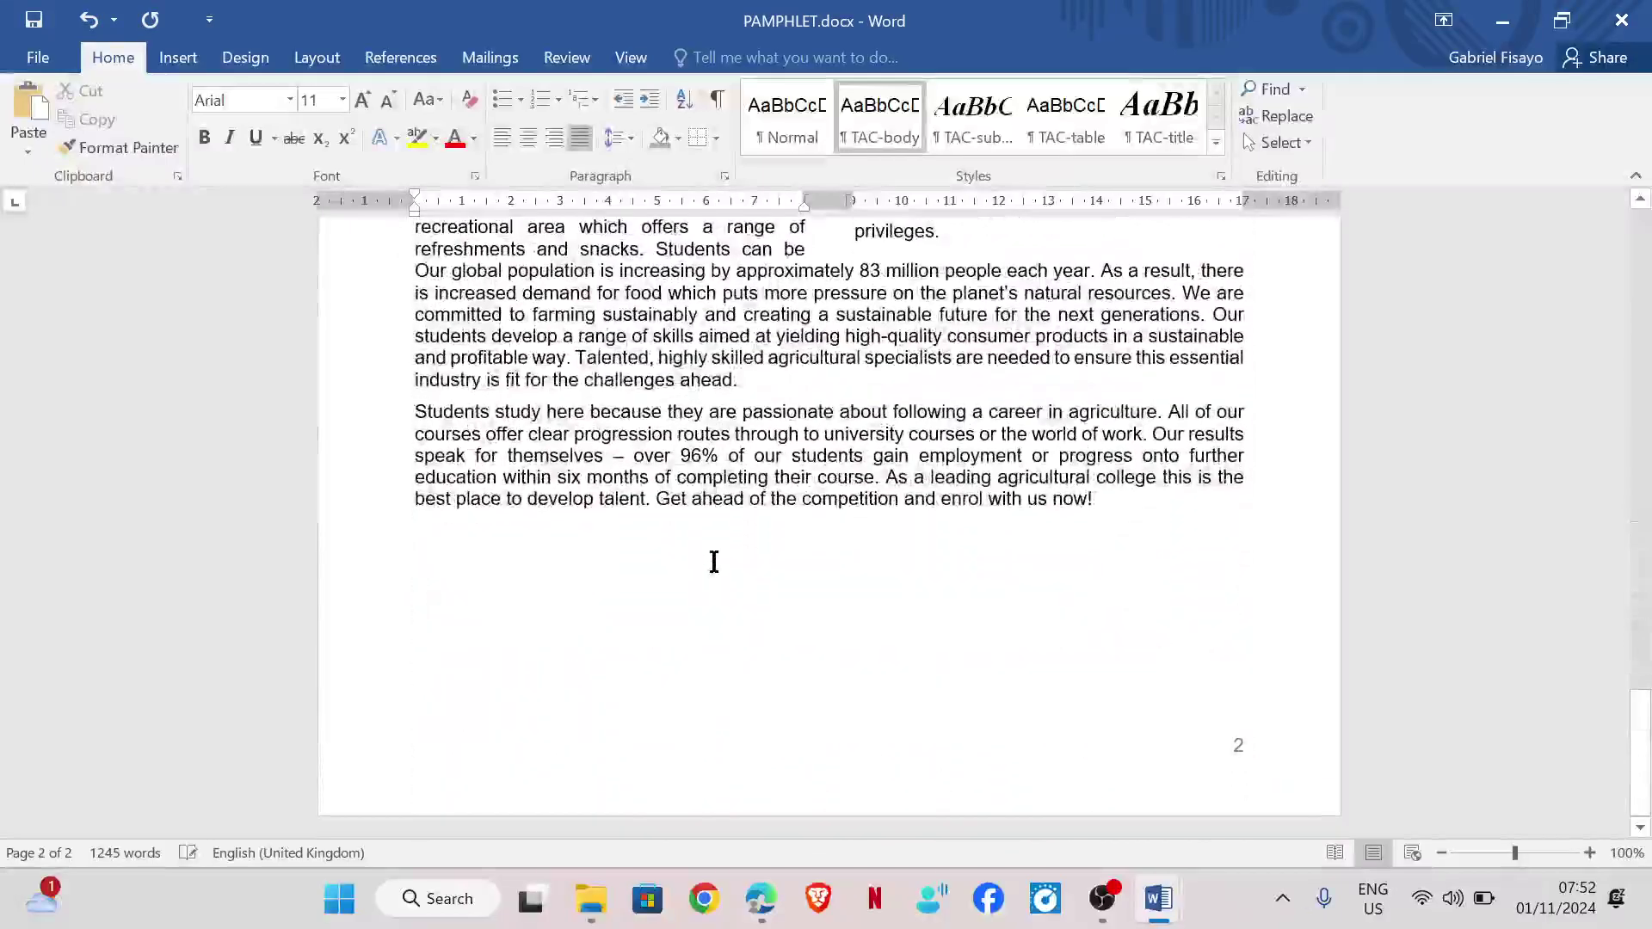
scroll(714, 564, "up", 8)
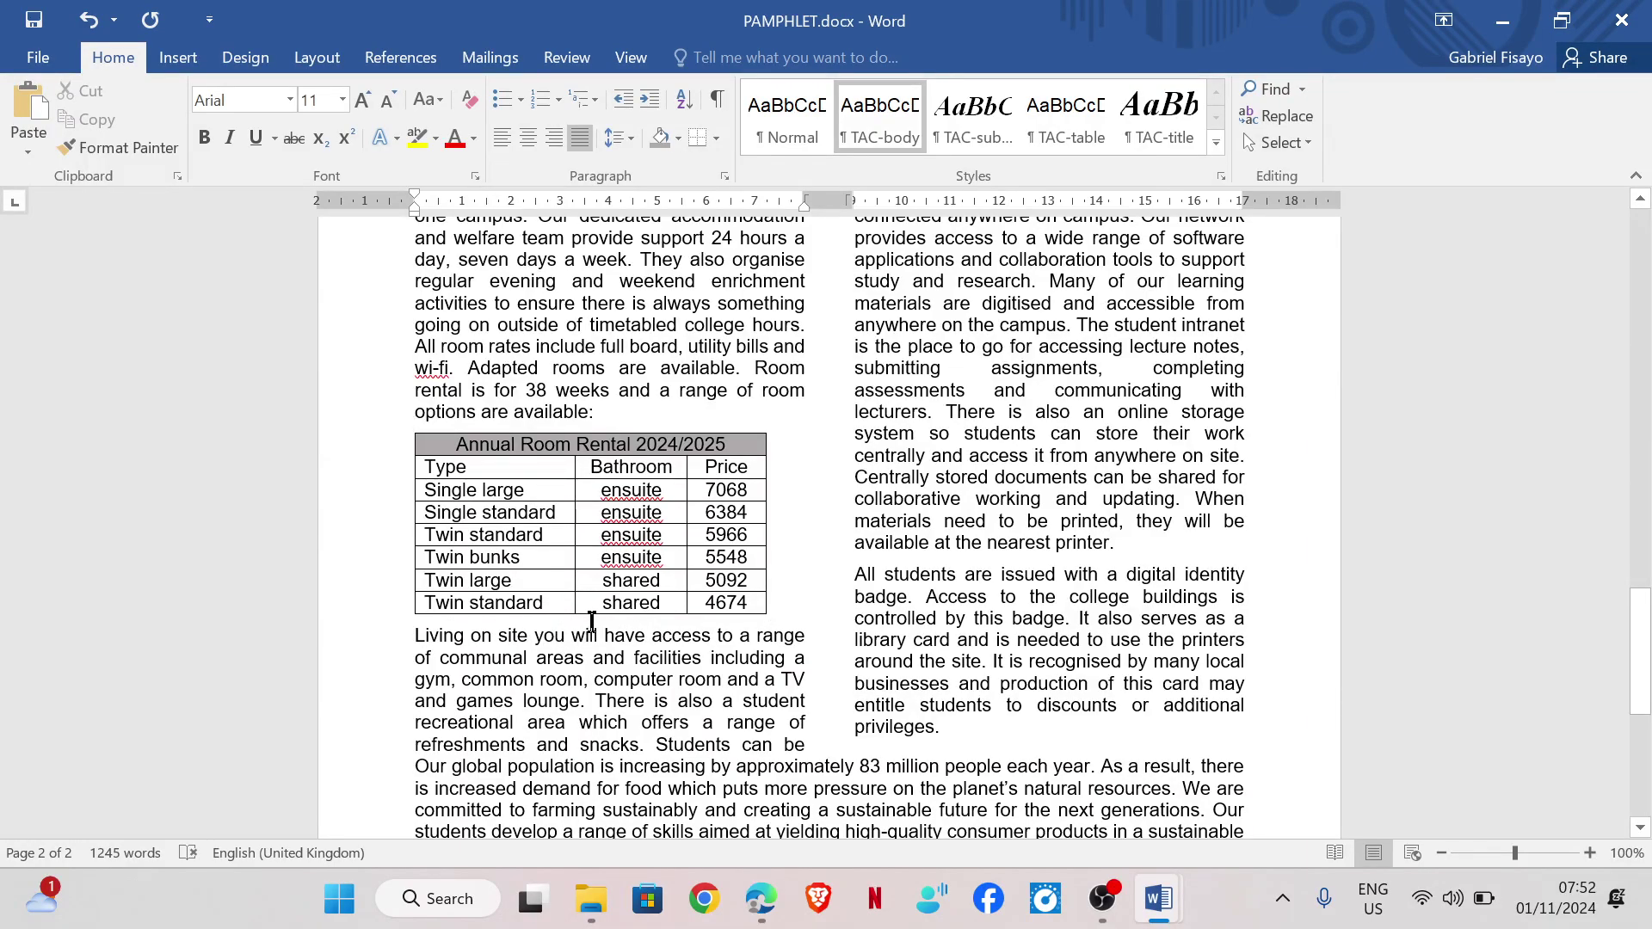
scroll(593, 621, "up", 15)
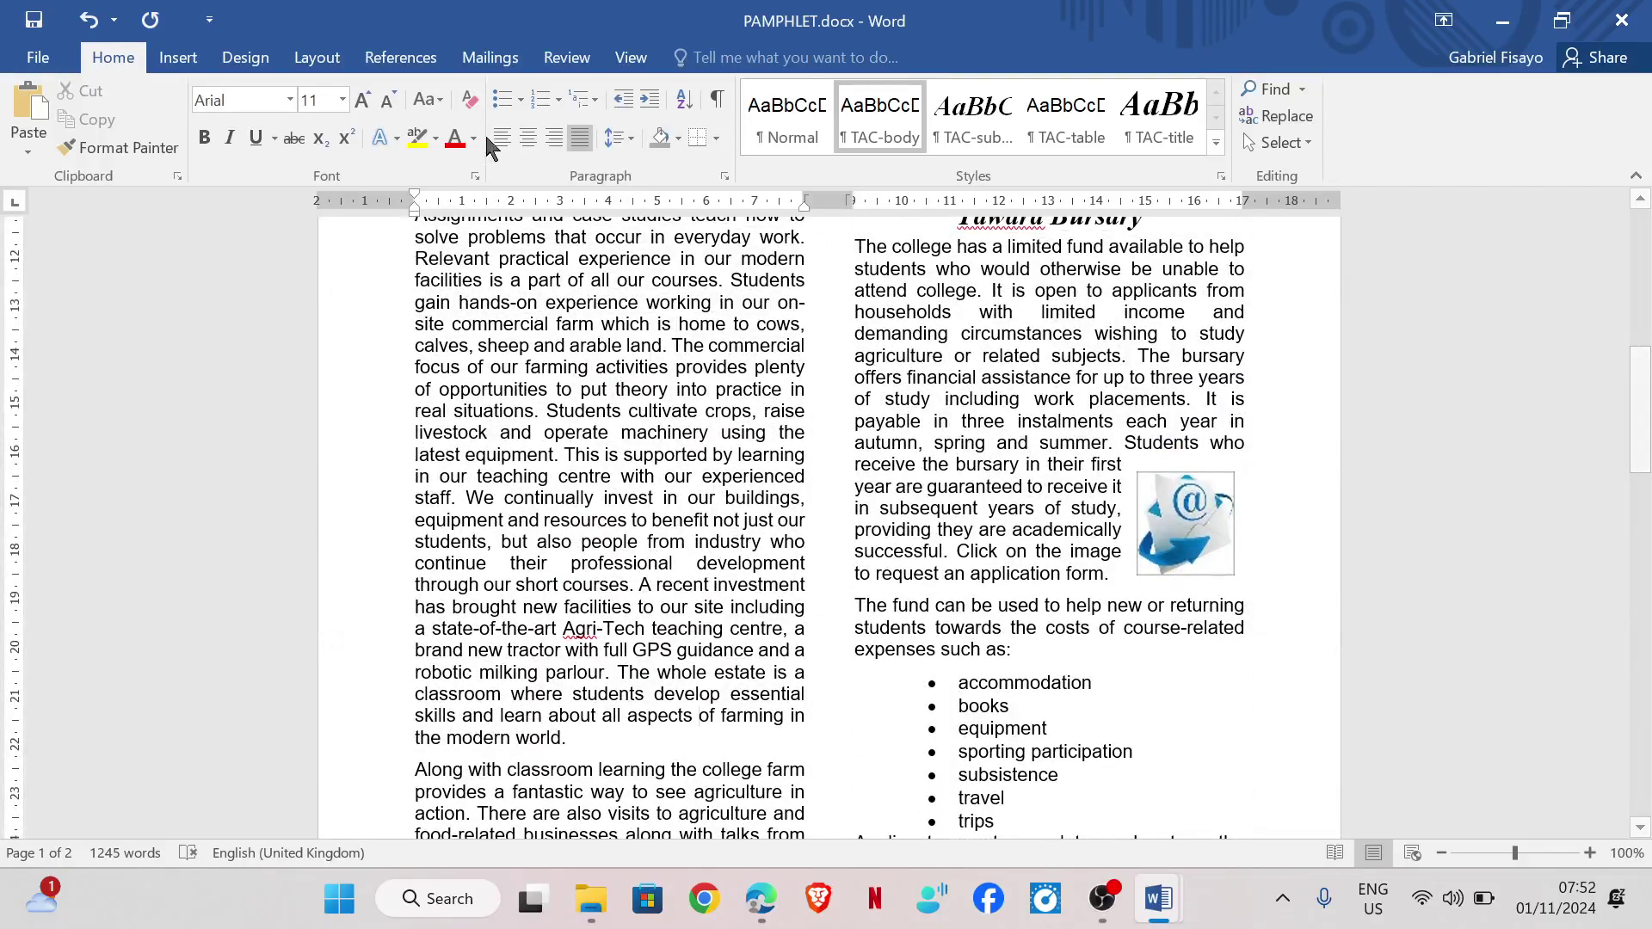
Run Spelling & Grammar from the Review tab, ignoring Tawara, wi-fi and the four ensuite entries
left_click(567, 58)
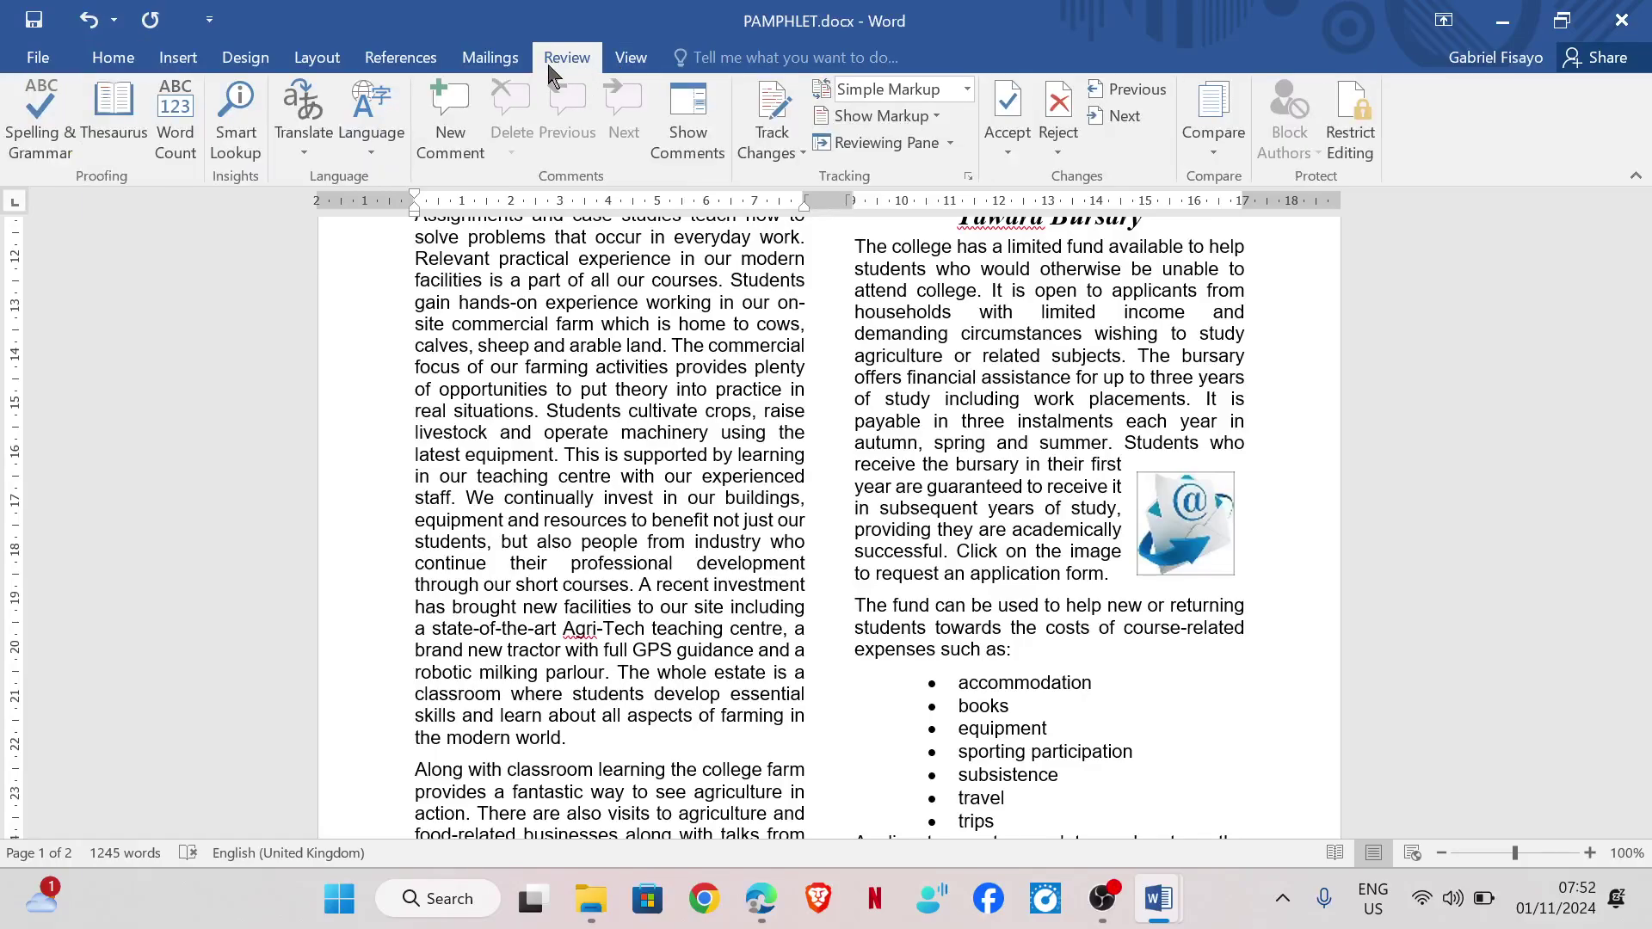
left_click(42, 129)
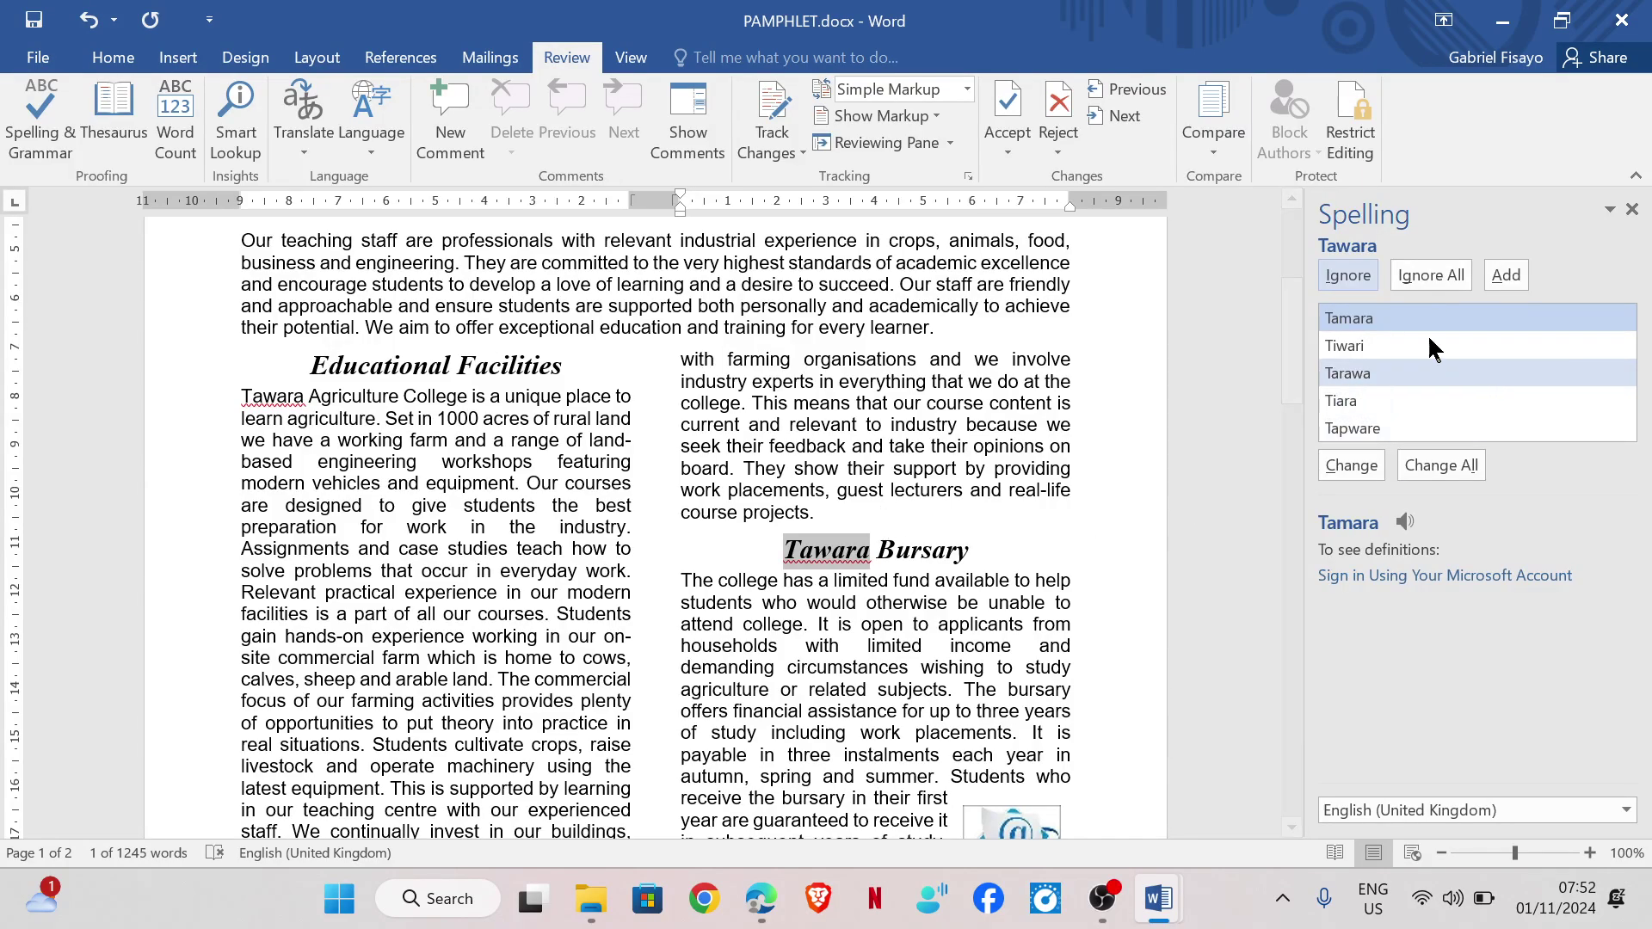
left_click(1345, 275)
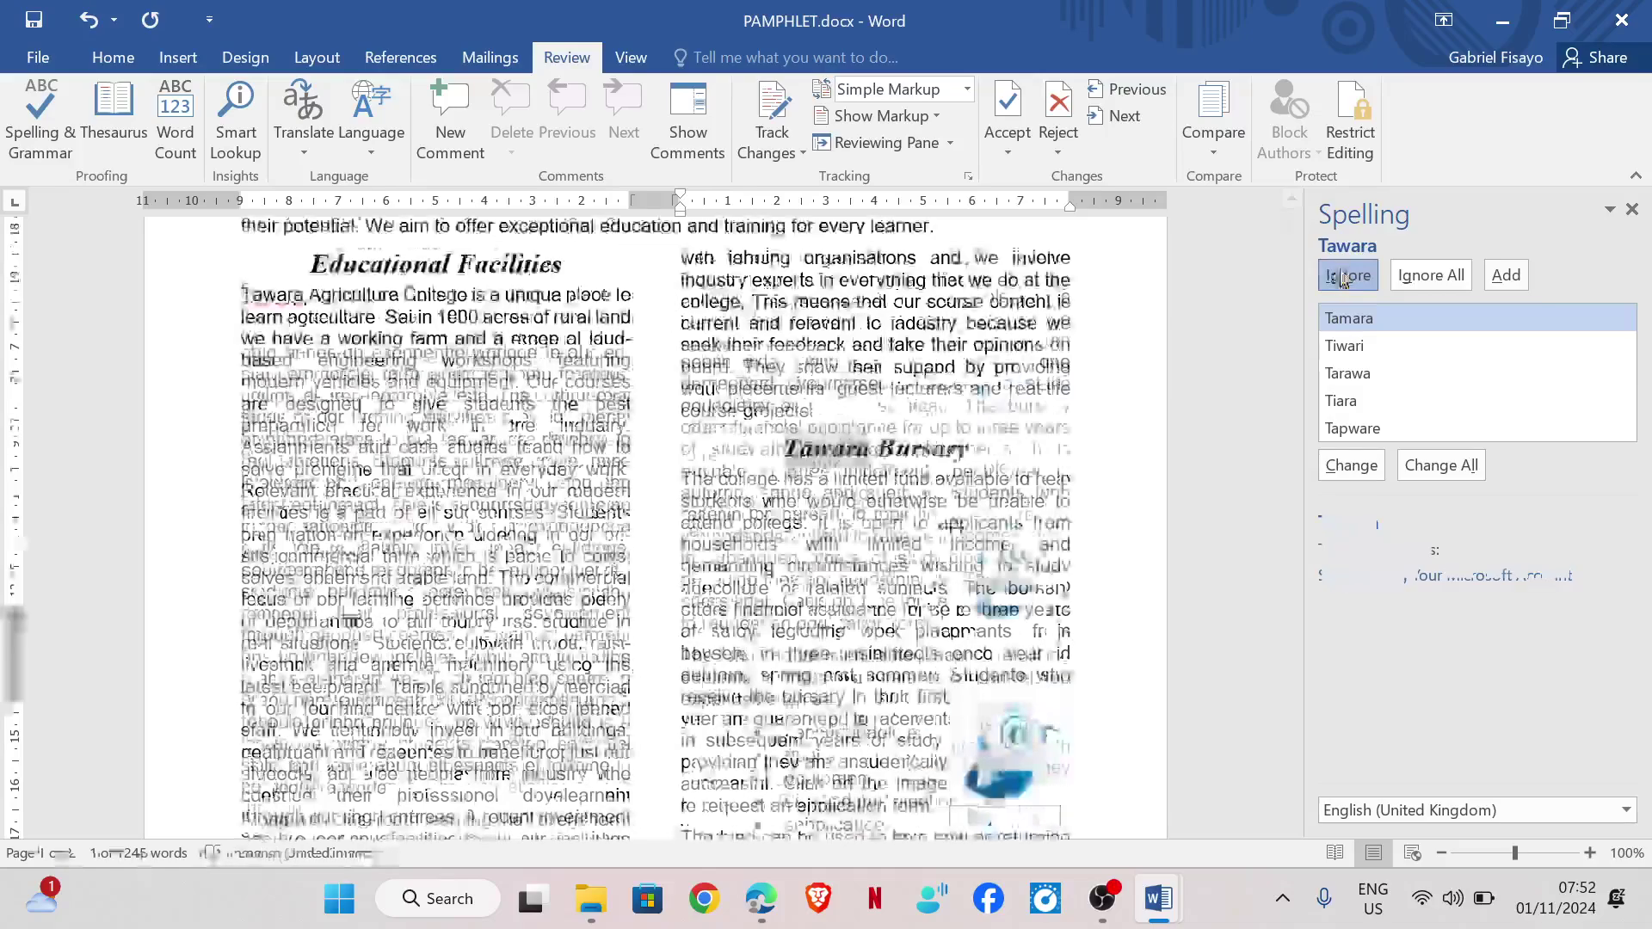
left_click(1343, 273)
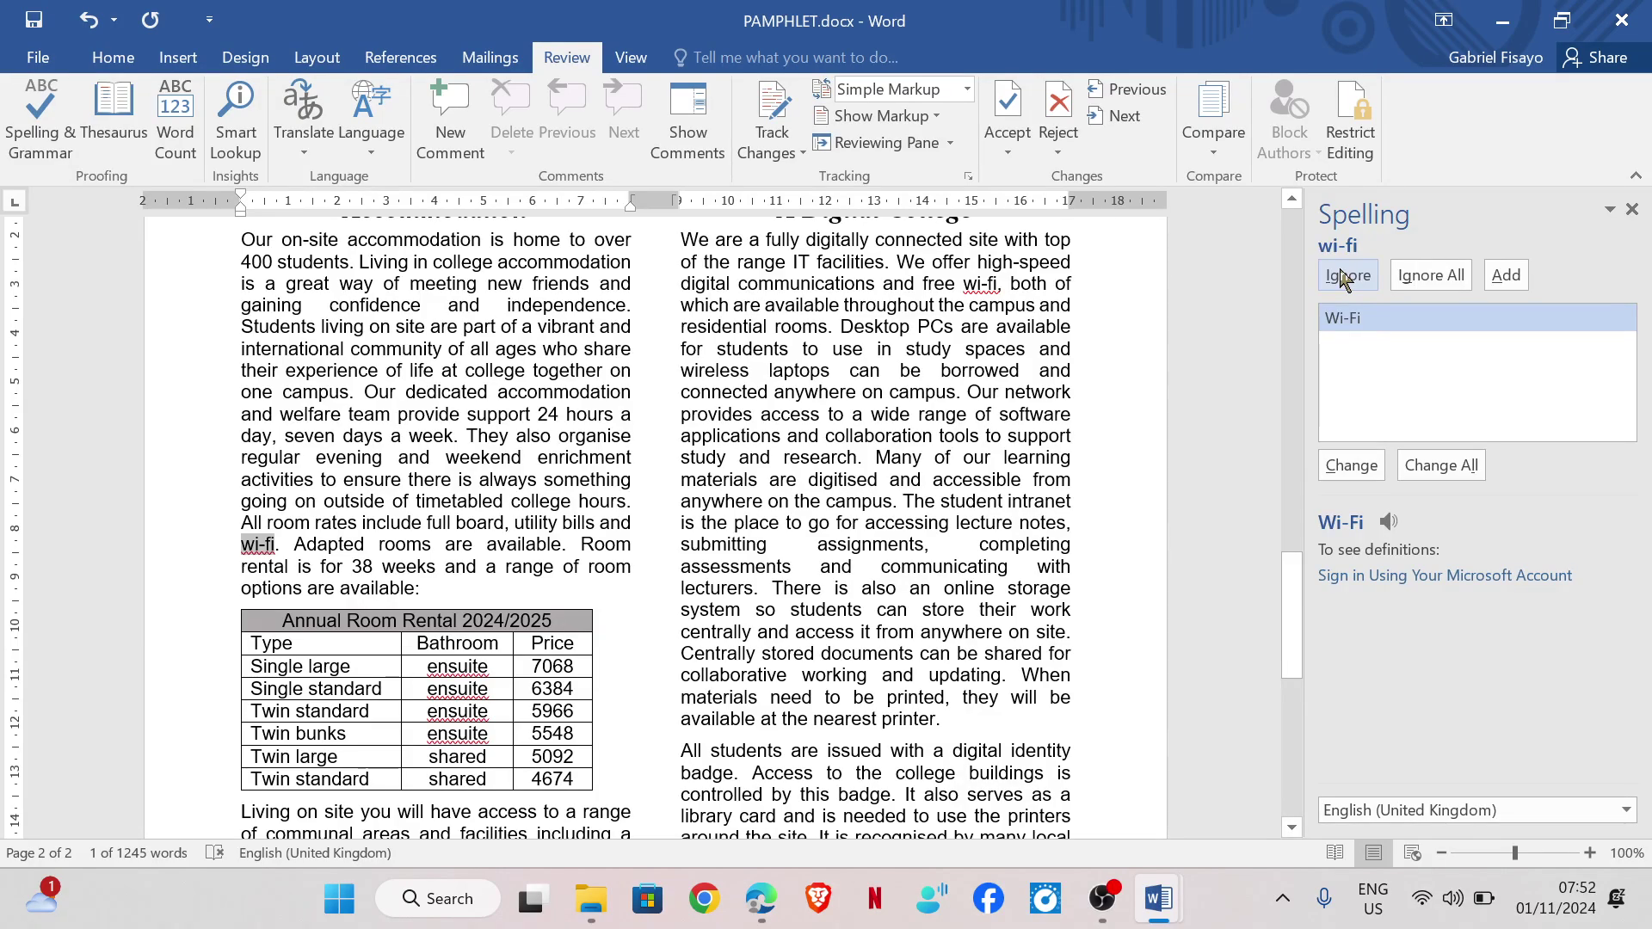
left_click(1345, 275)
left_click(1345, 276)
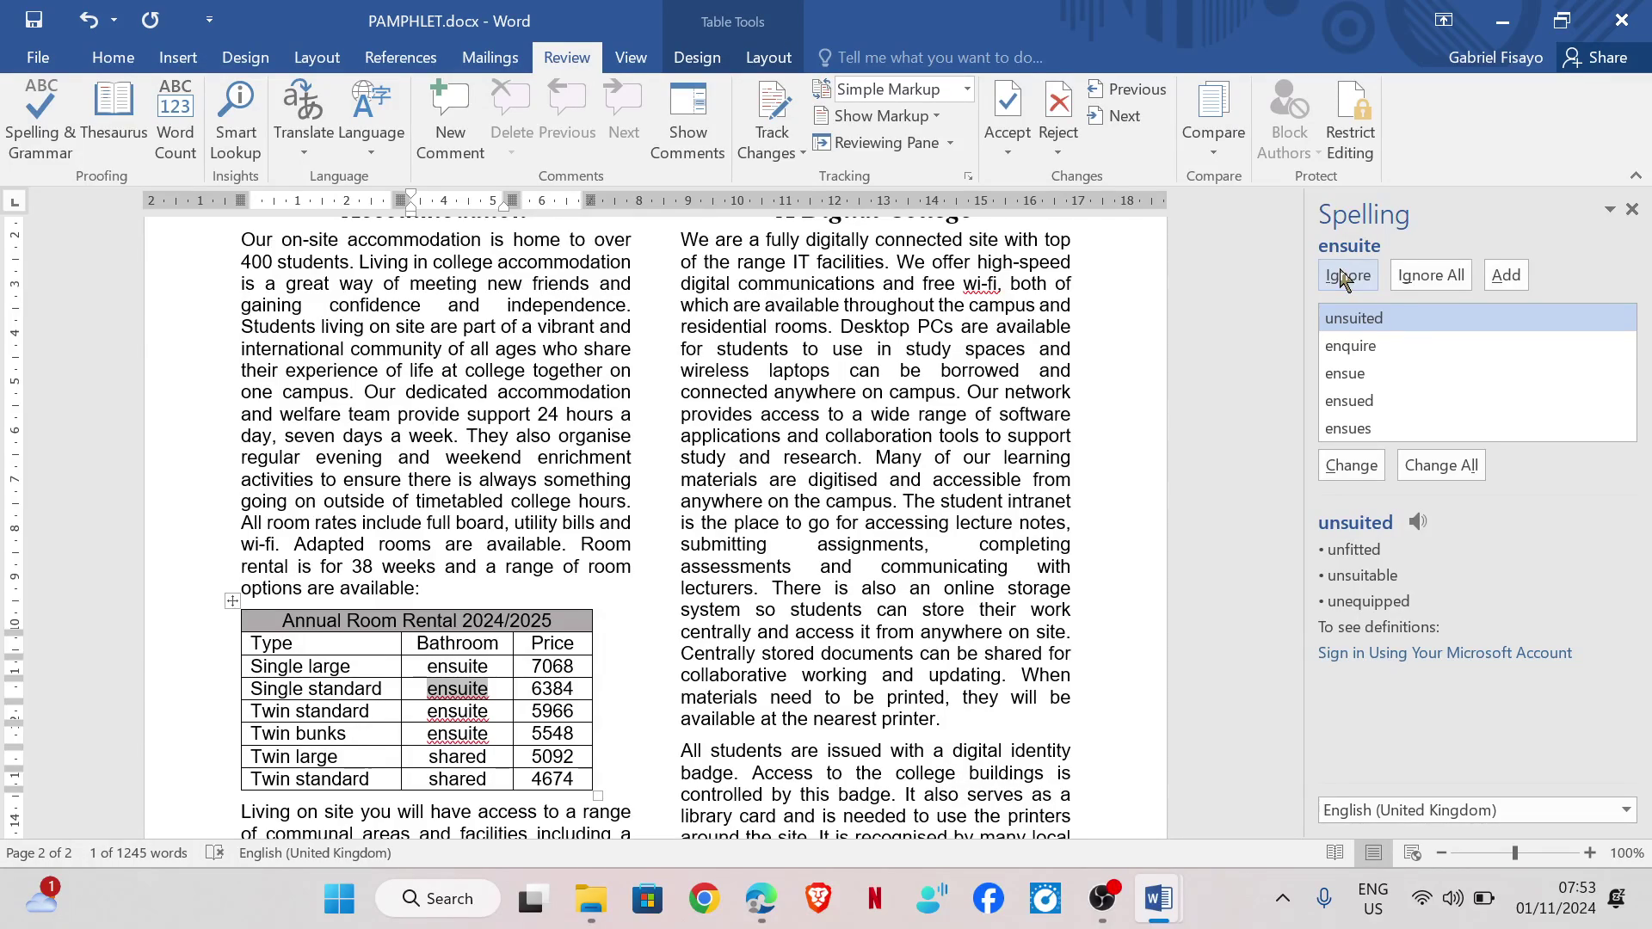
left_click(1345, 276)
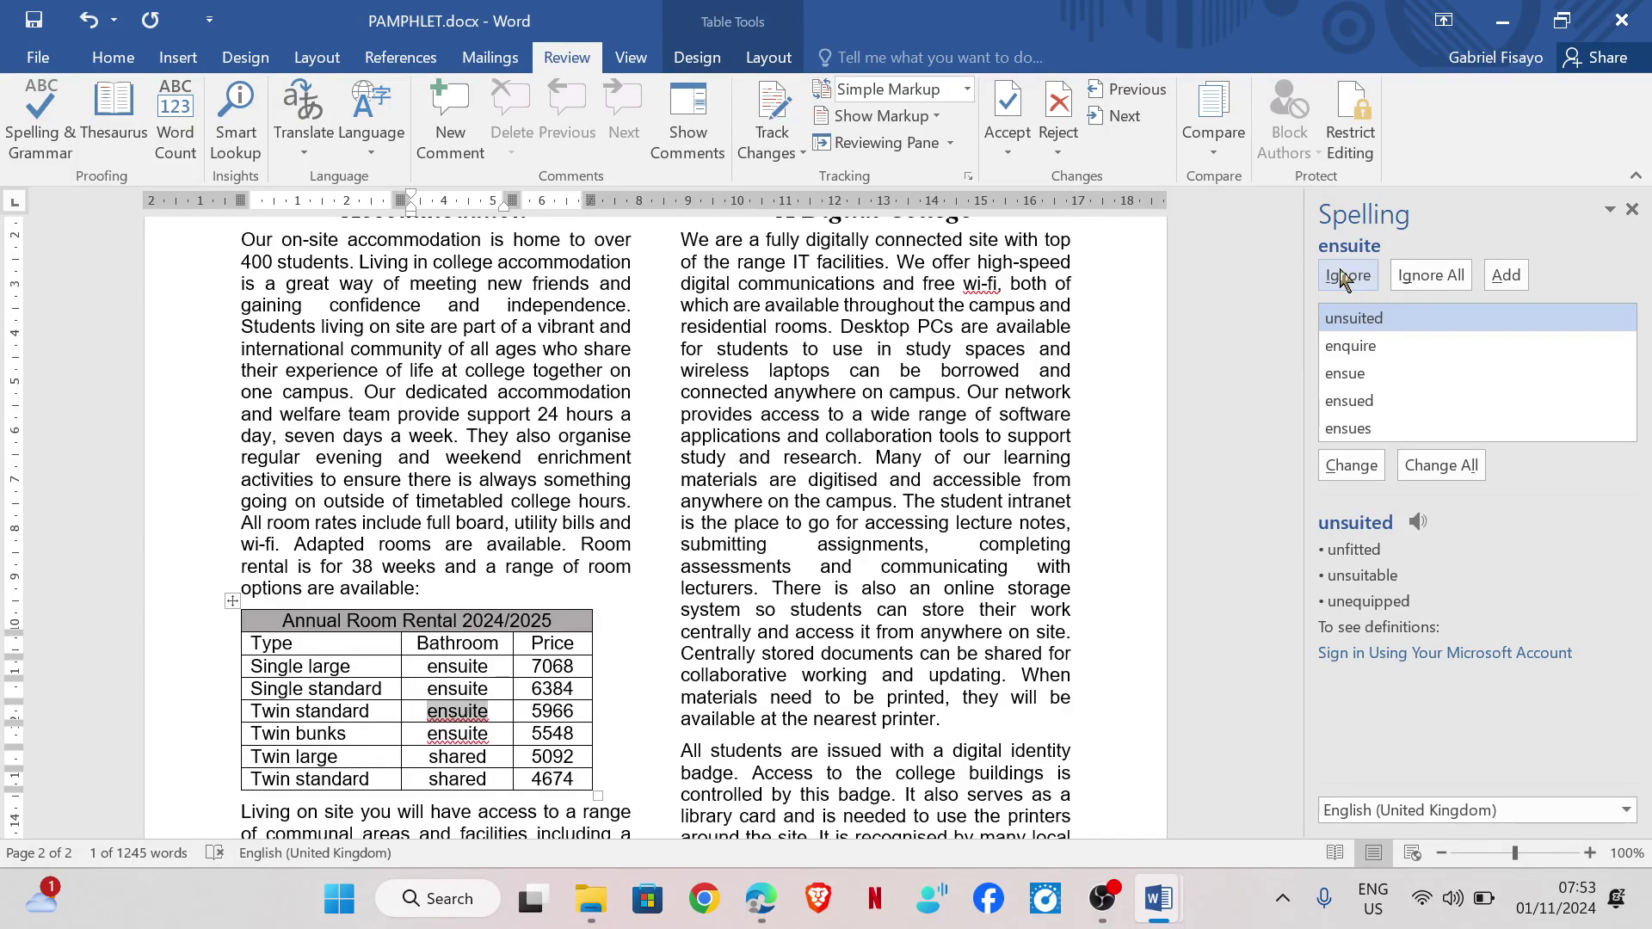
left_click(1345, 275)
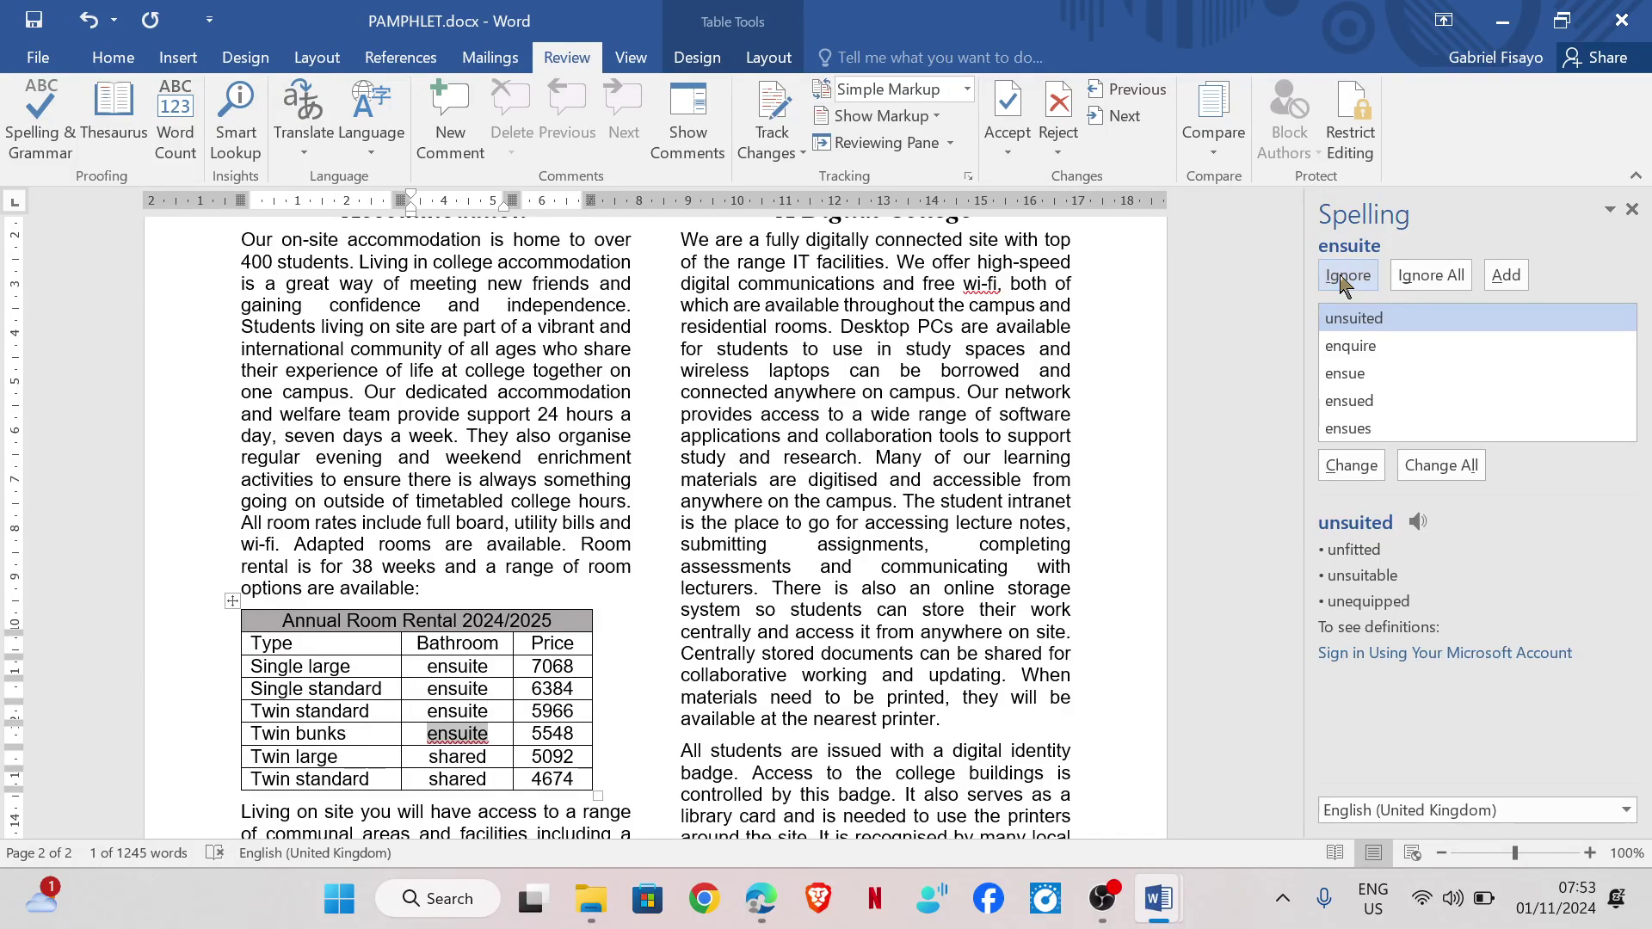
left_click(1345, 275)
Ignore the remaining wi-fi, Tawara, Springbrook and Agri flags and confirm the check is complete
left_click(1345, 275)
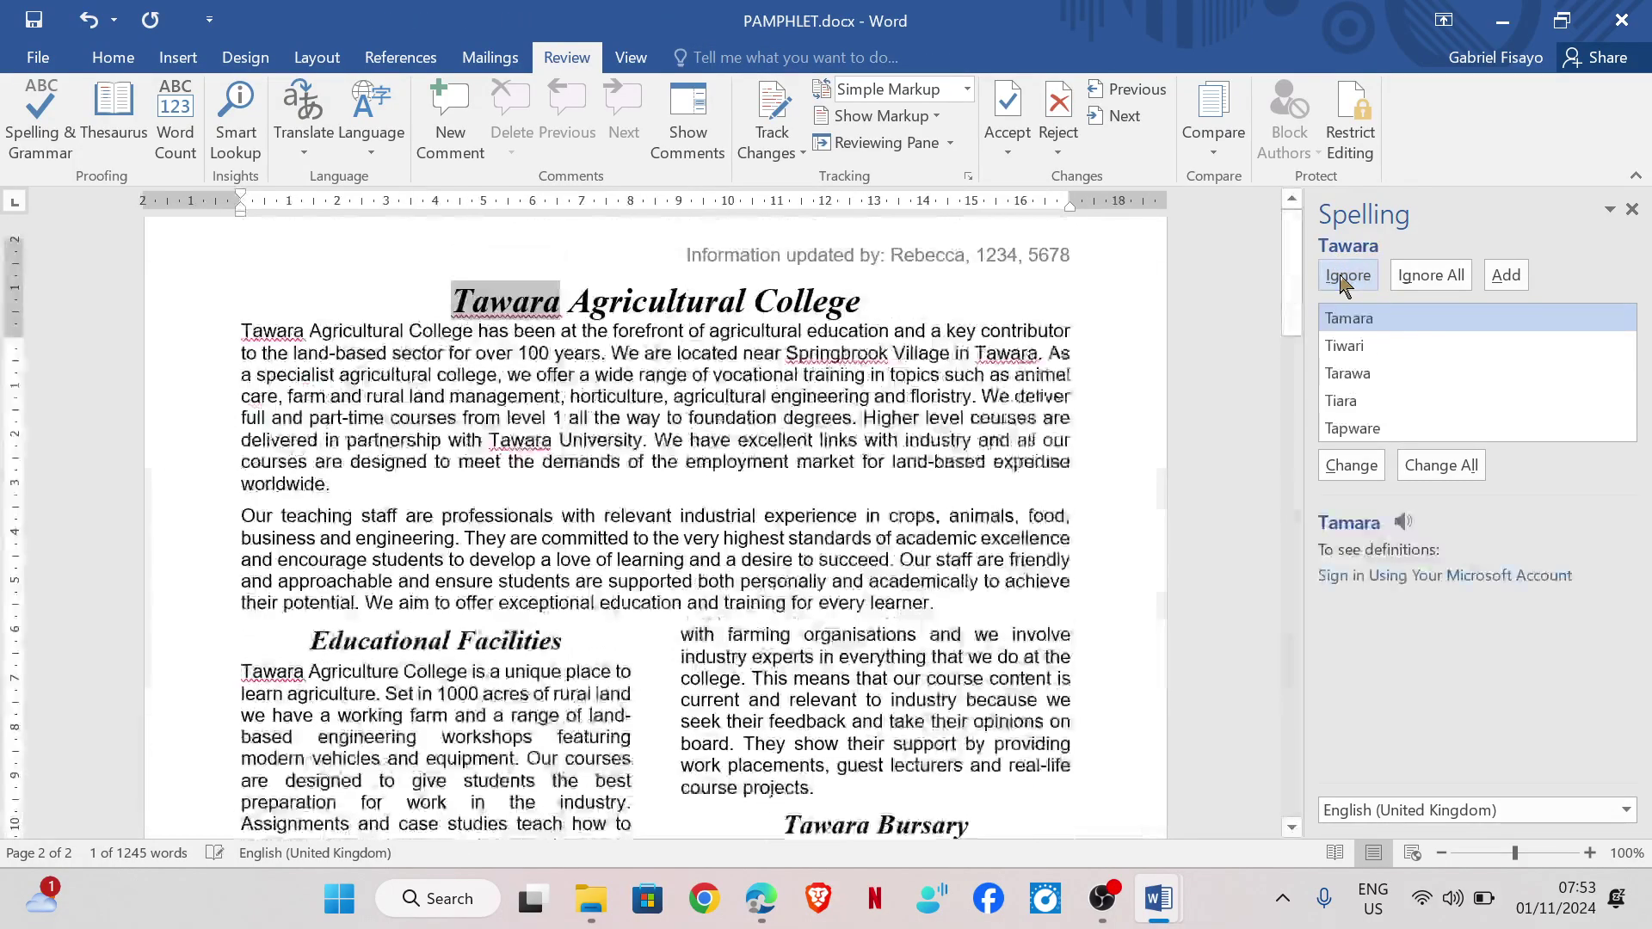
left_click(1345, 275)
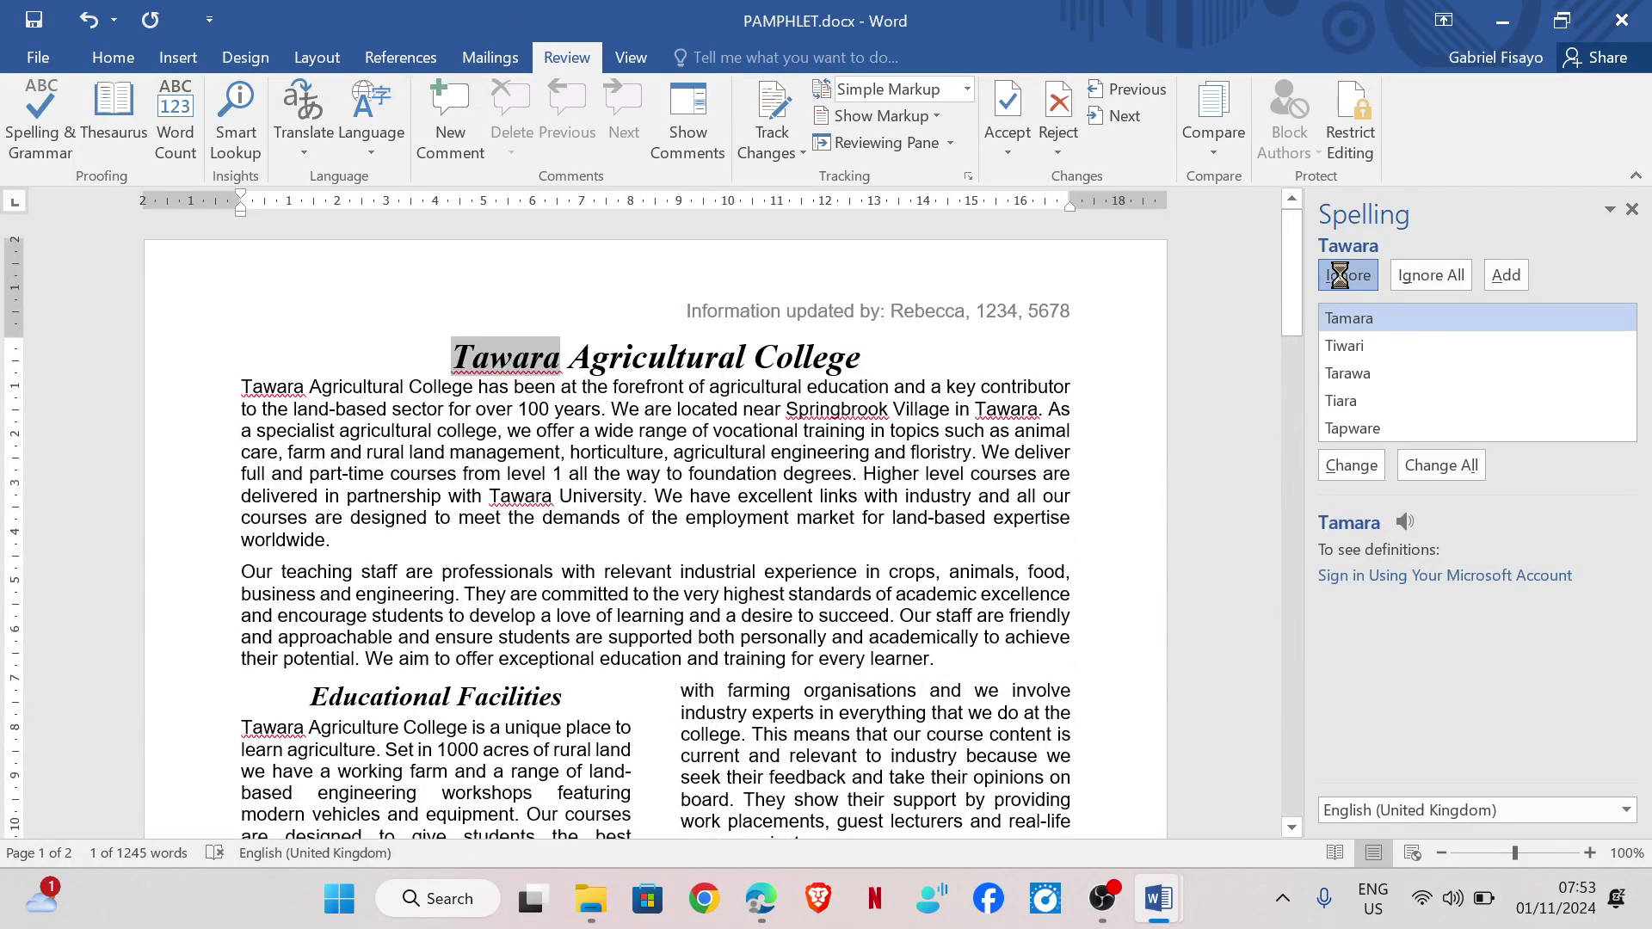
left_click(1345, 276)
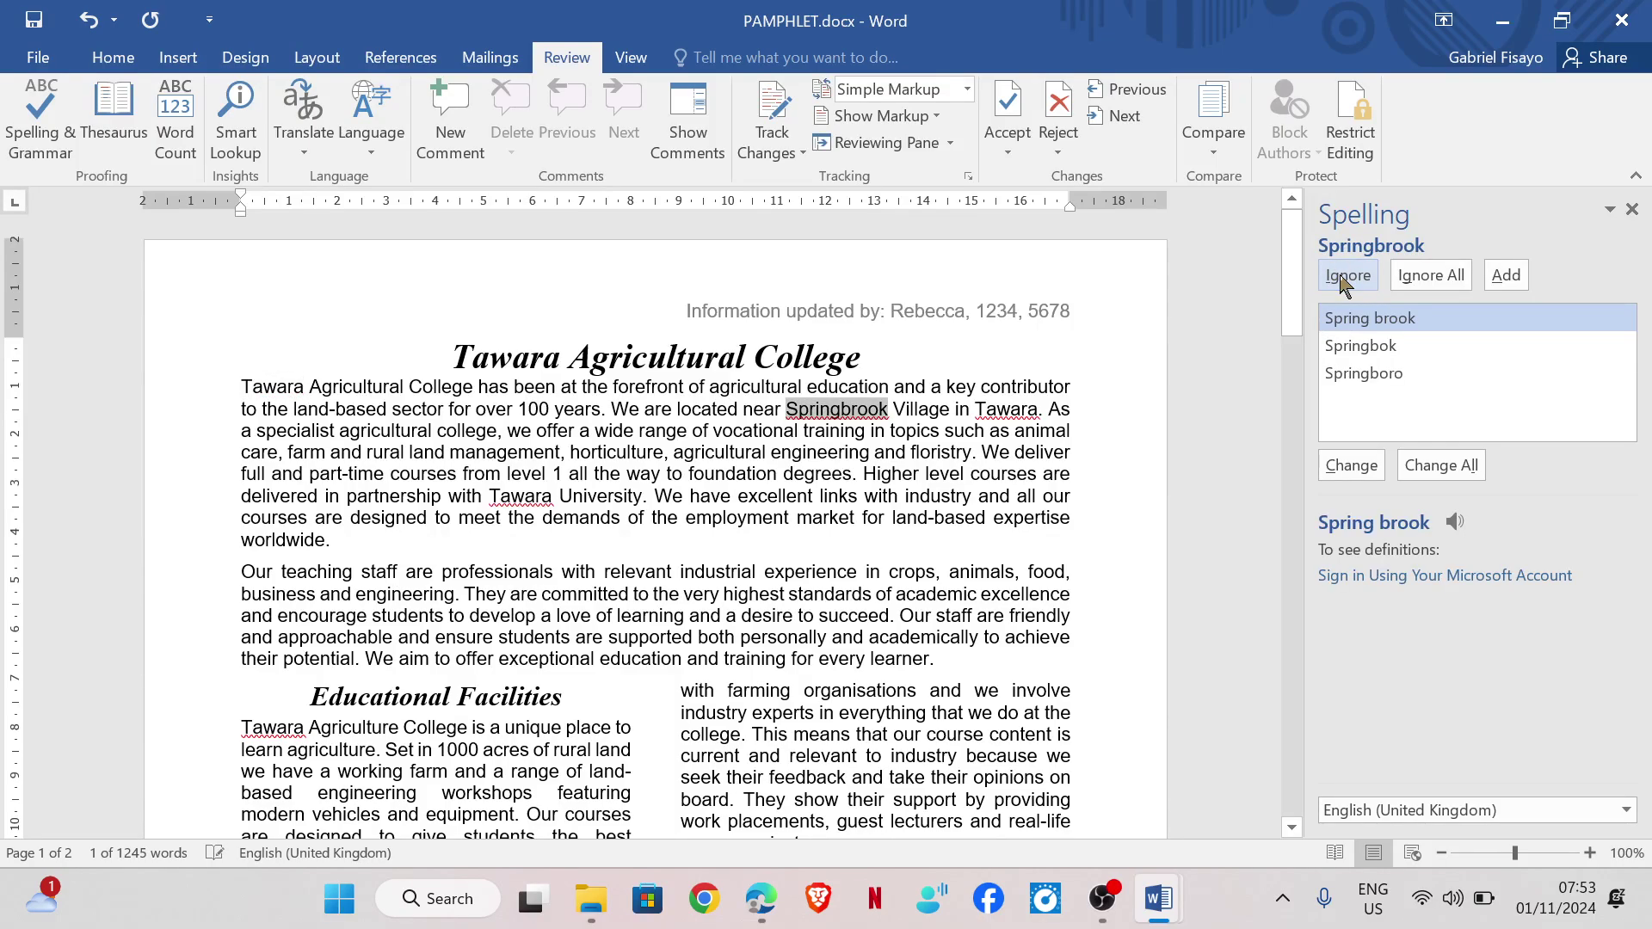
left_click(1345, 275)
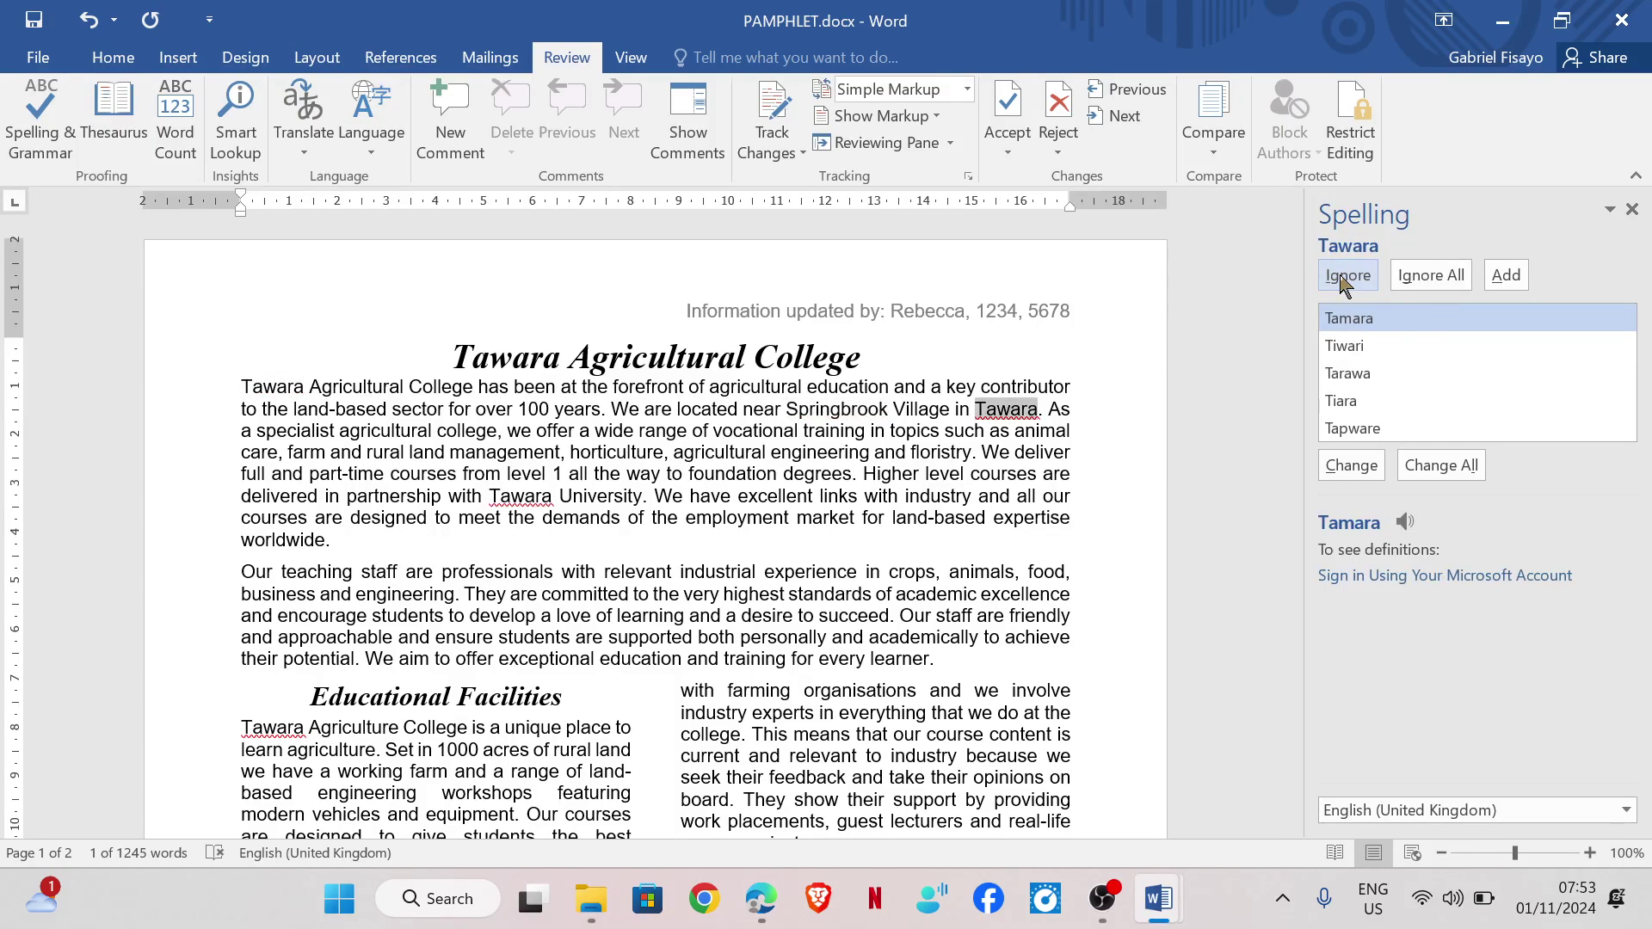
left_click(1345, 275)
left_click(1345, 276)
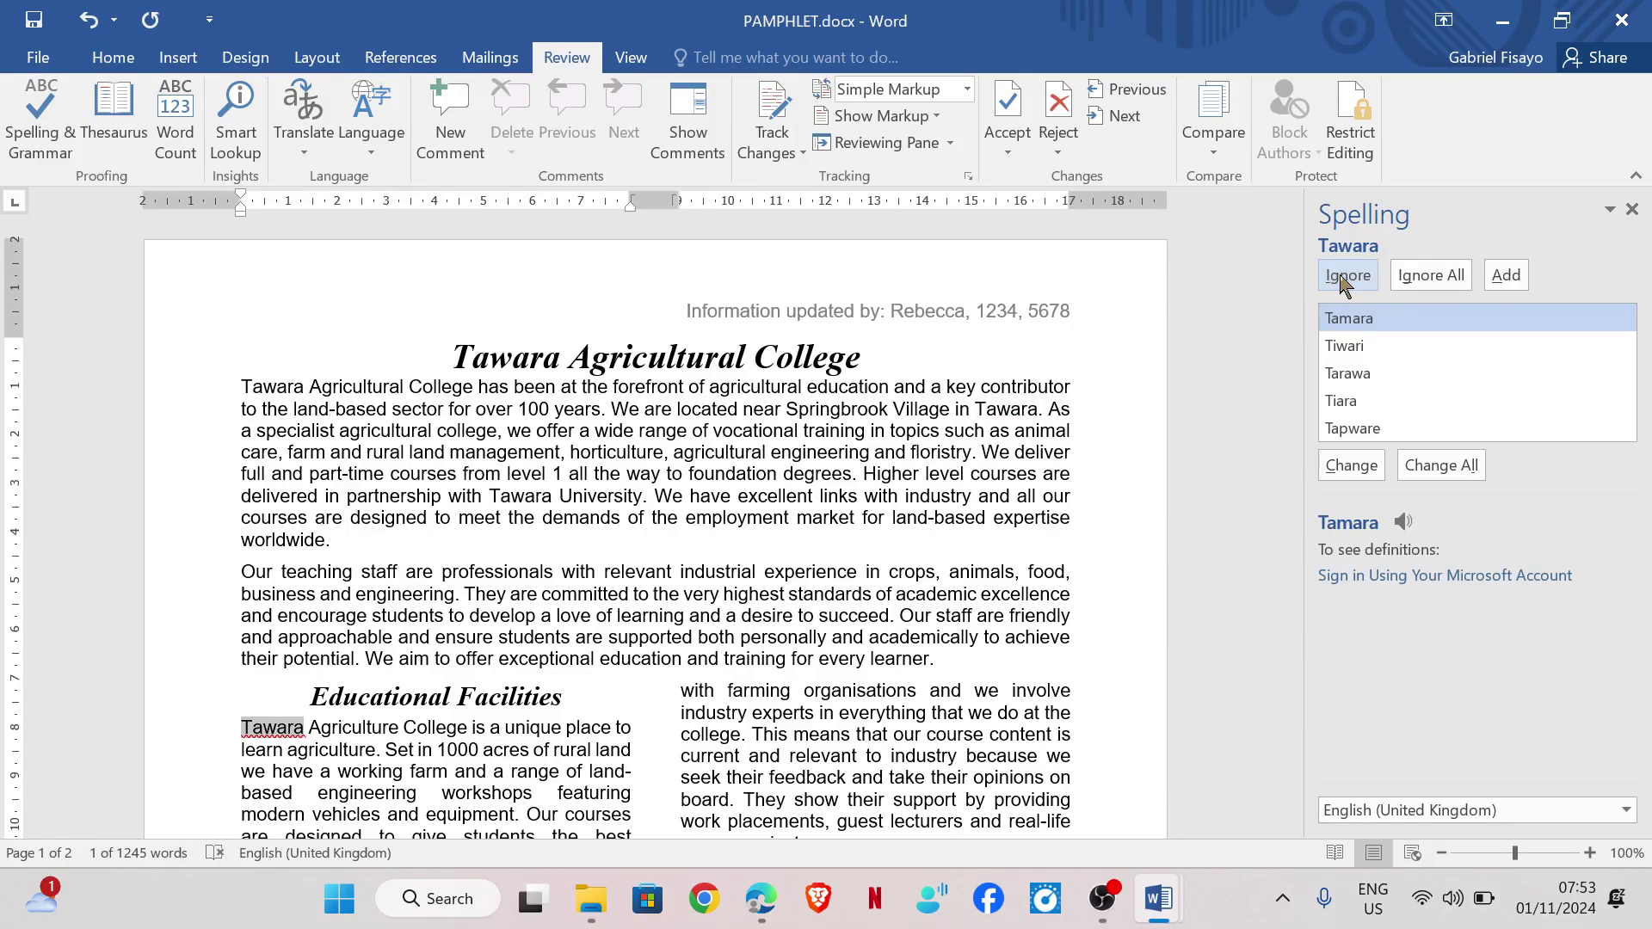
left_click(1345, 275)
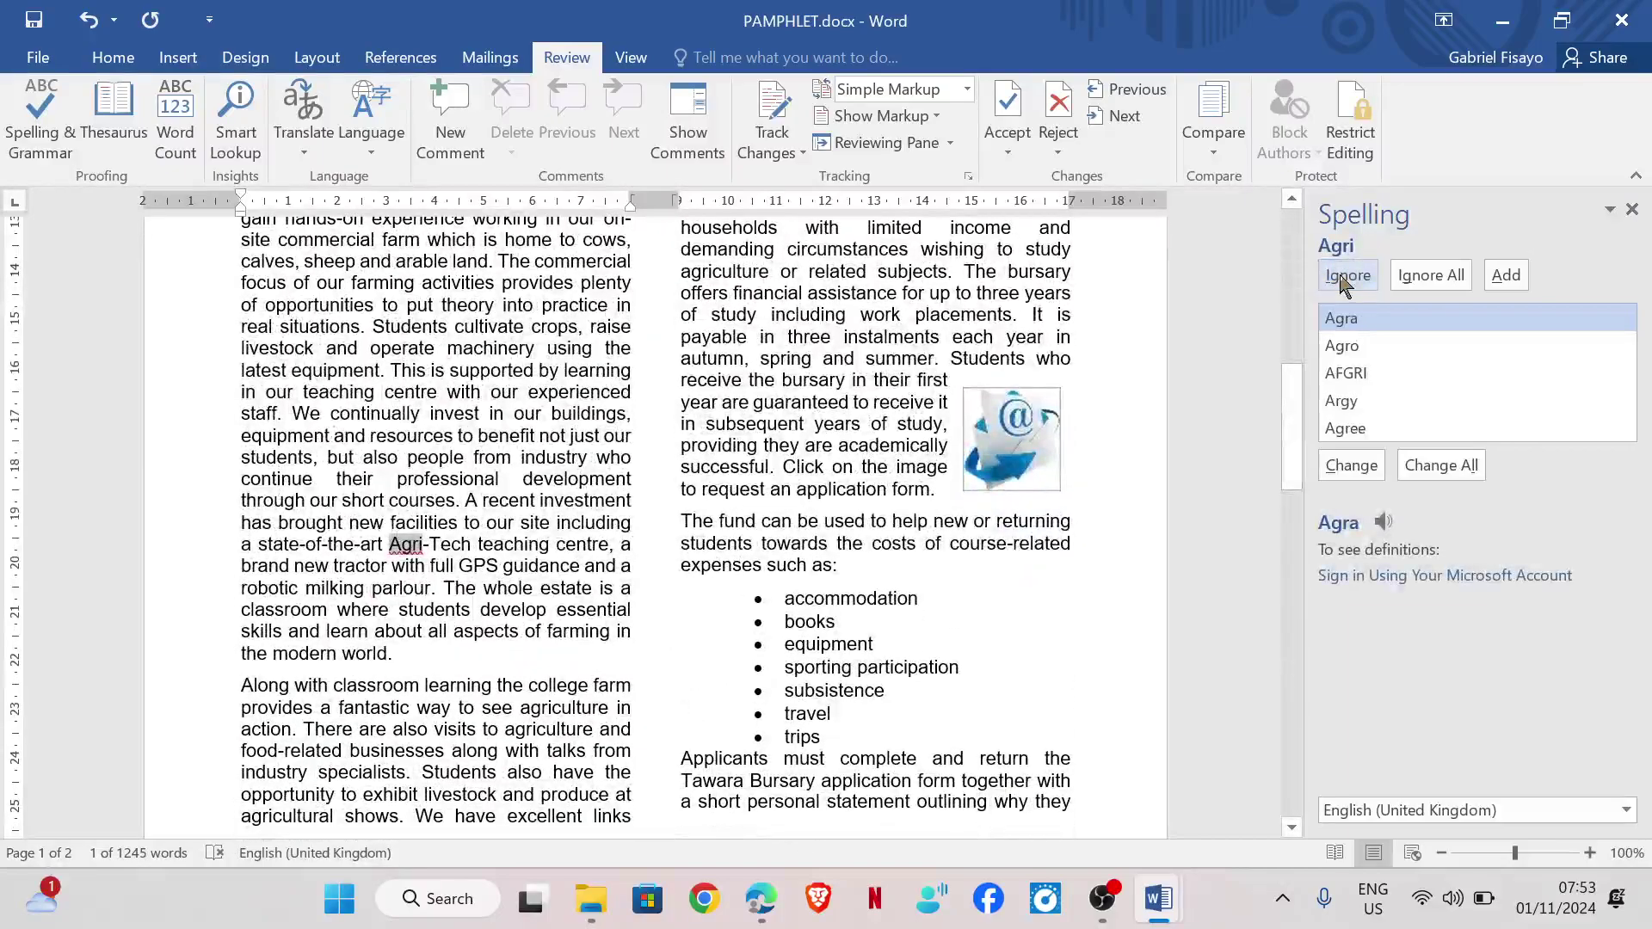
left_click(1345, 275)
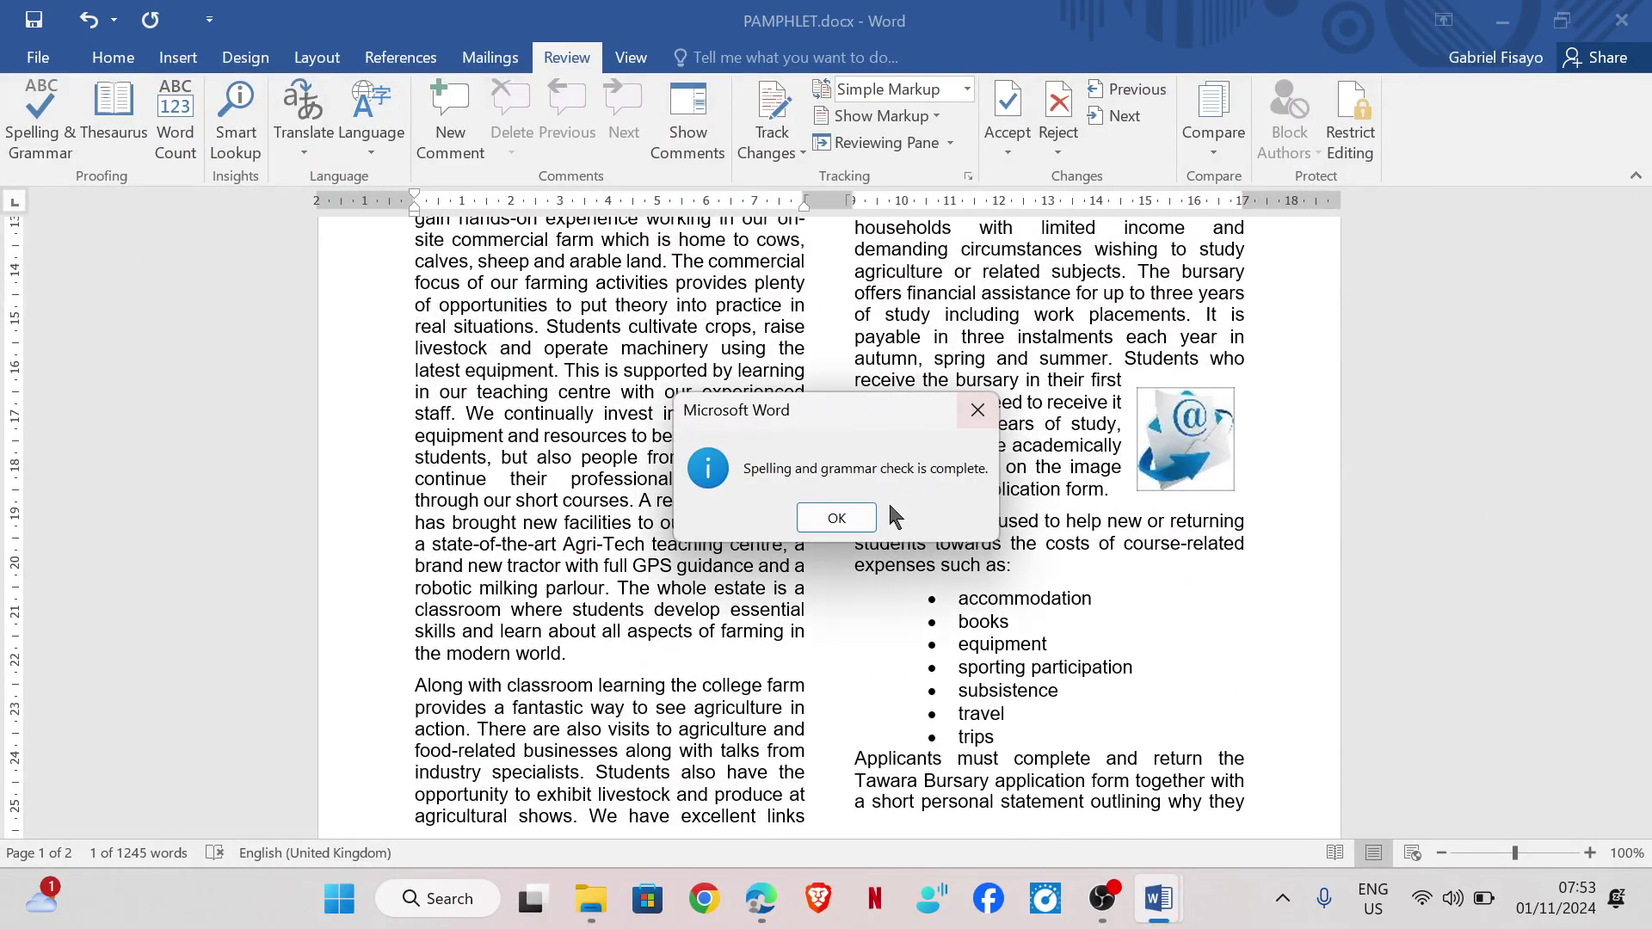
left_click(863, 513)
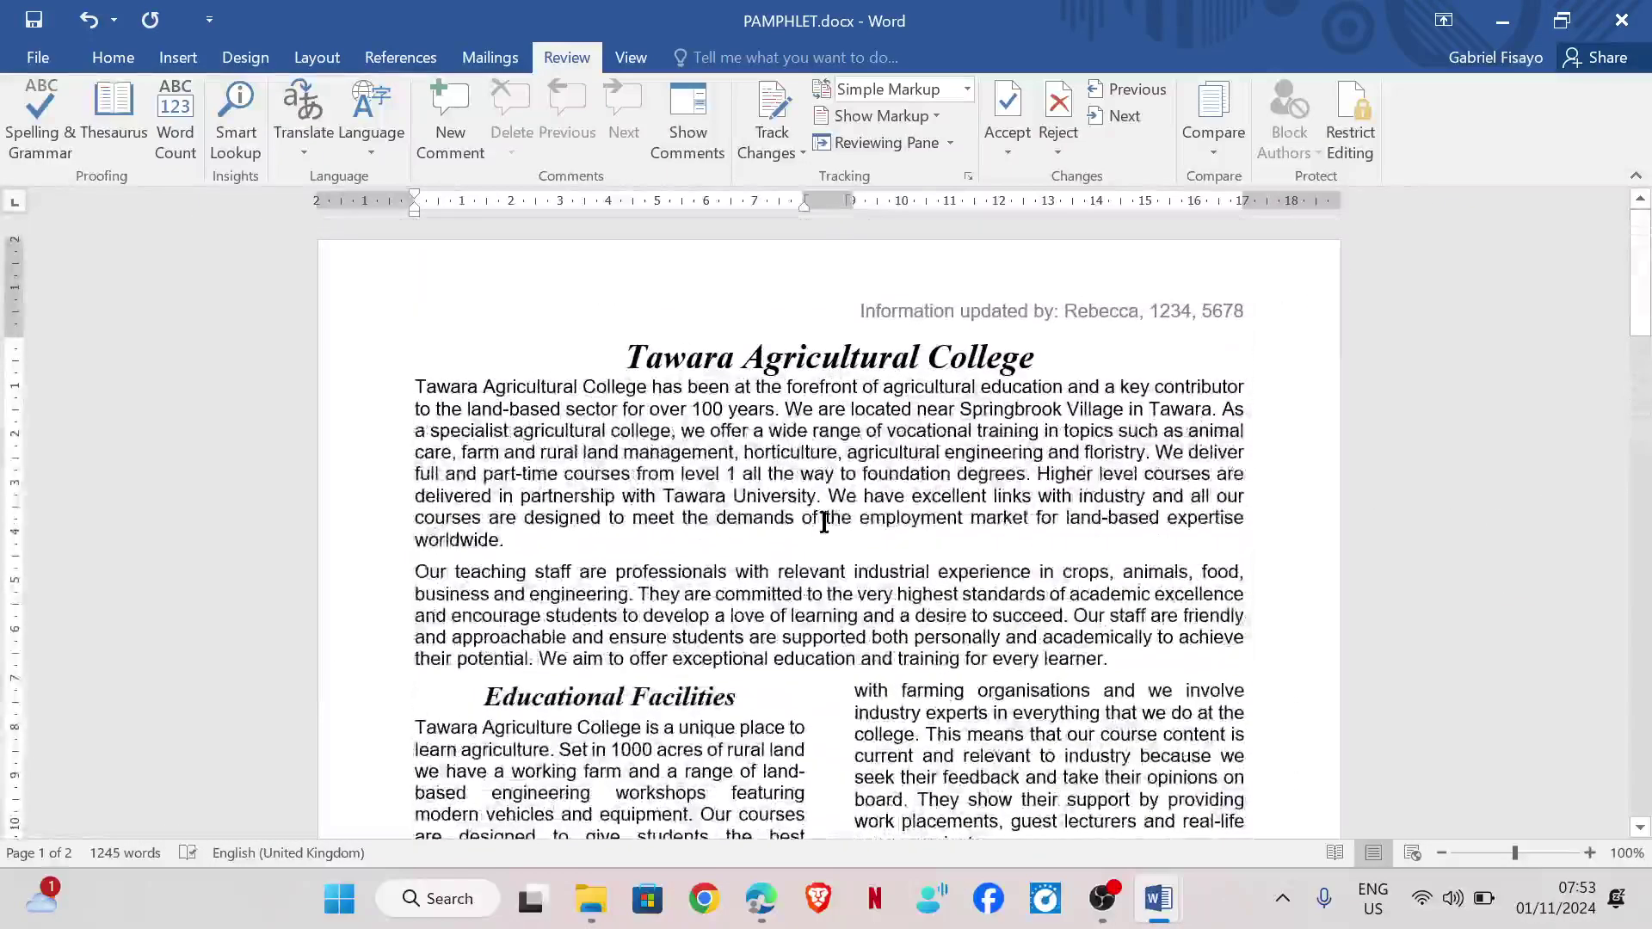
Bring the exam paper back in Edge and scroll up to its first-page cover
scroll(829, 545, "down", 7)
left_click(761, 898)
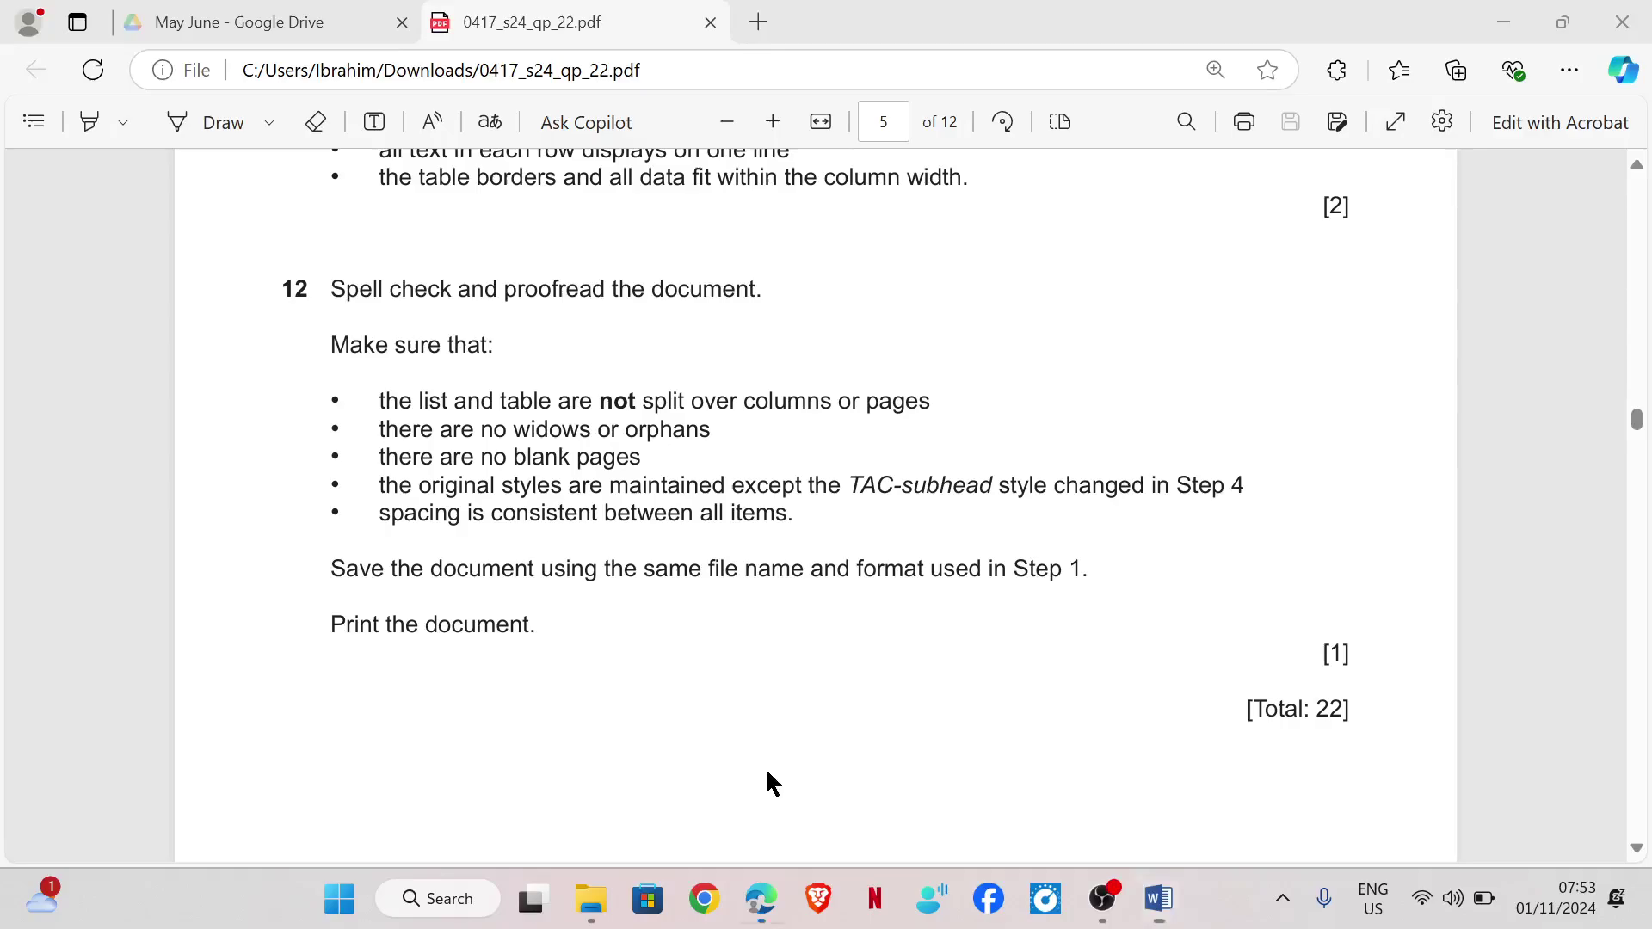
scroll(594, 559, "down", 5)
scroll(758, 577, "up", 6)
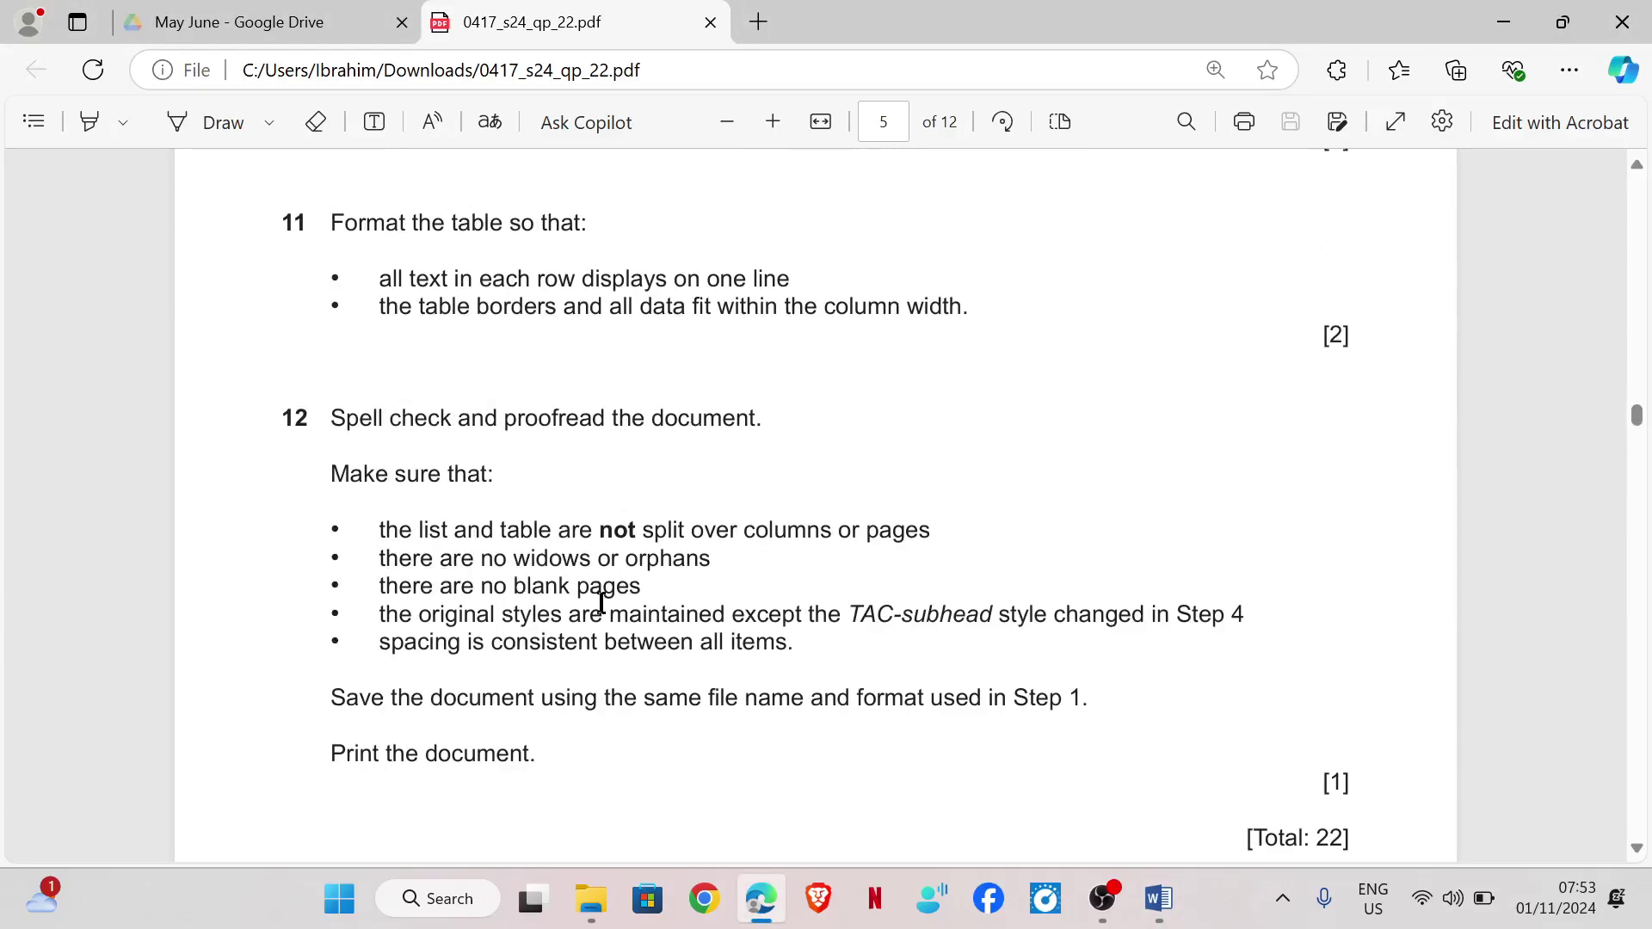
scroll(933, 708, "up", 15)
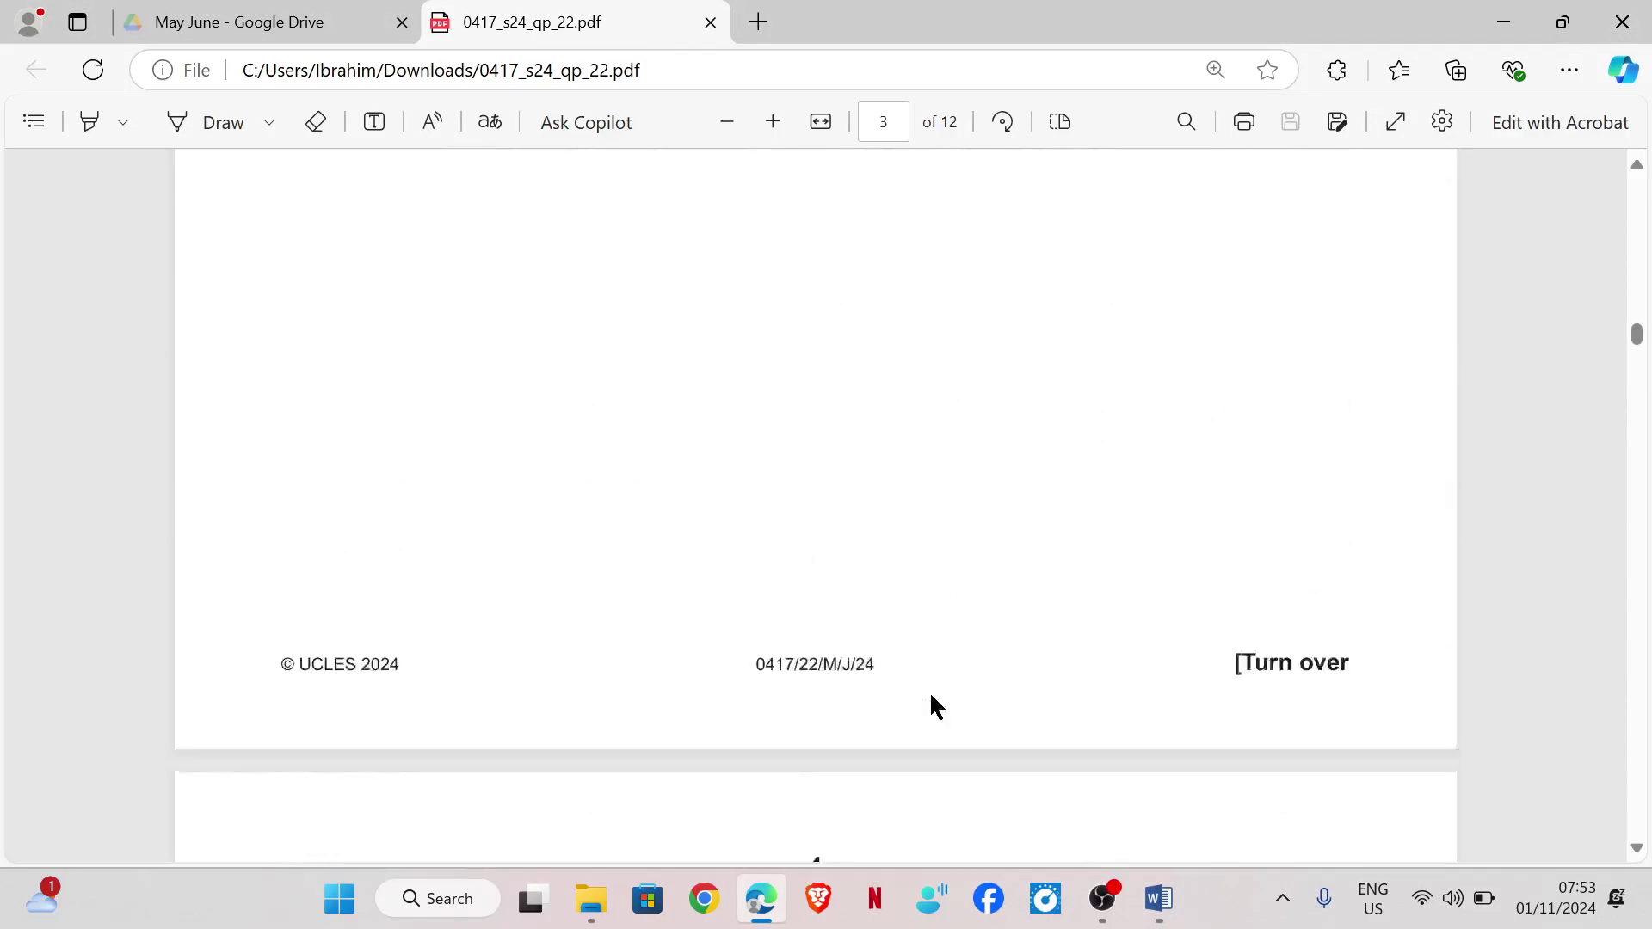
scroll(929, 697, "up", 15)
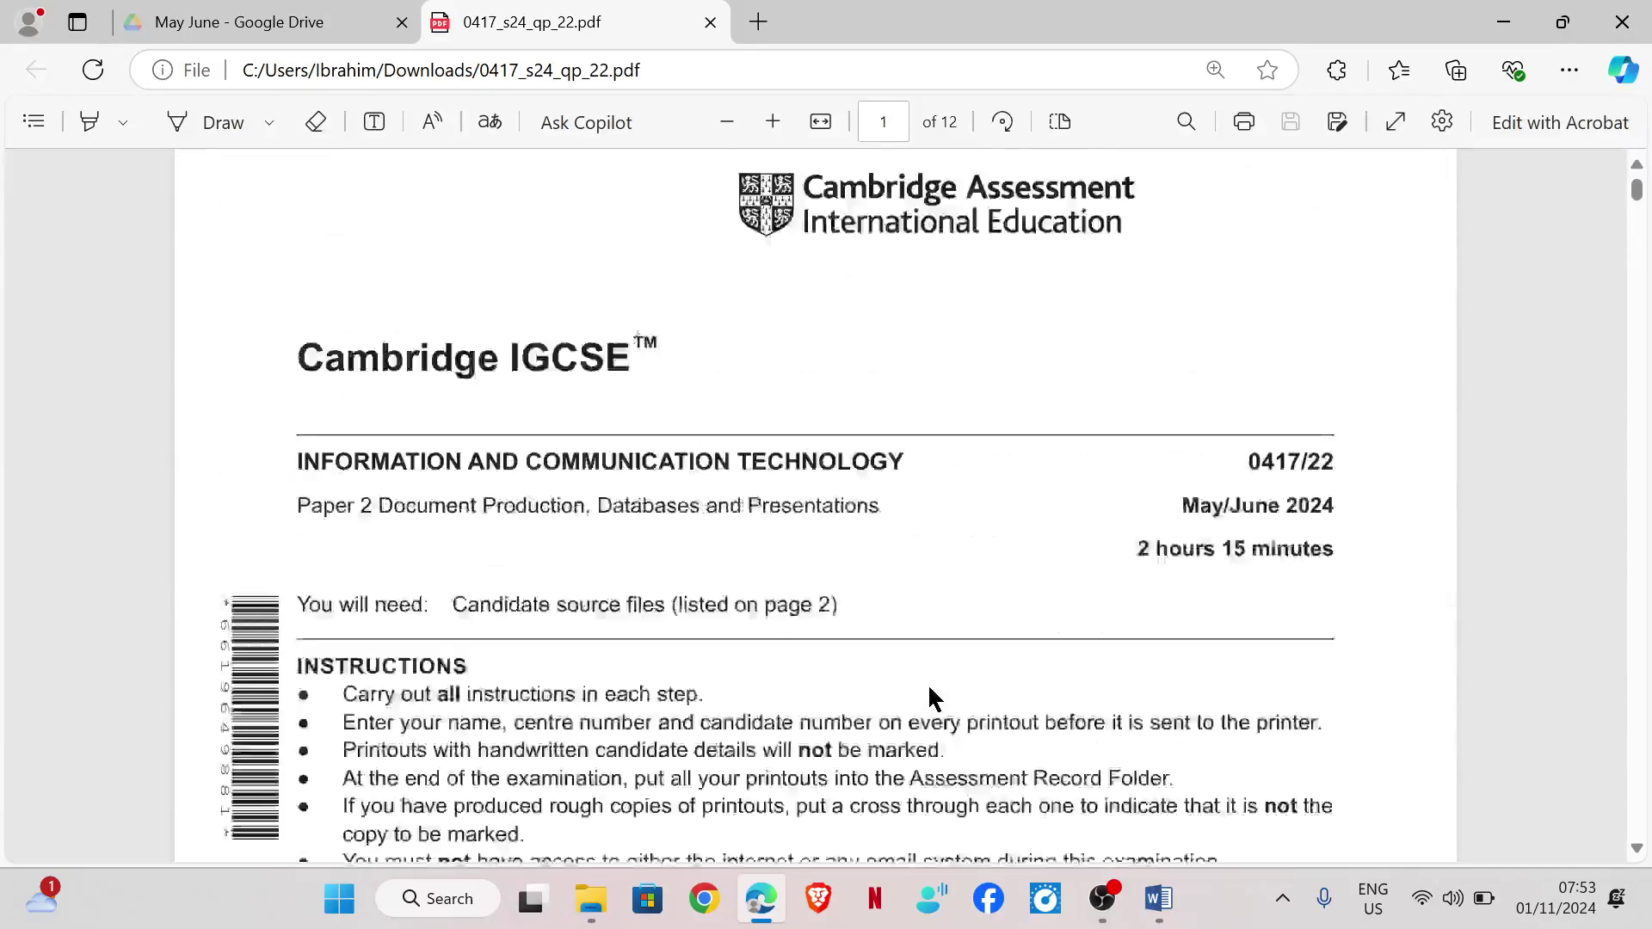